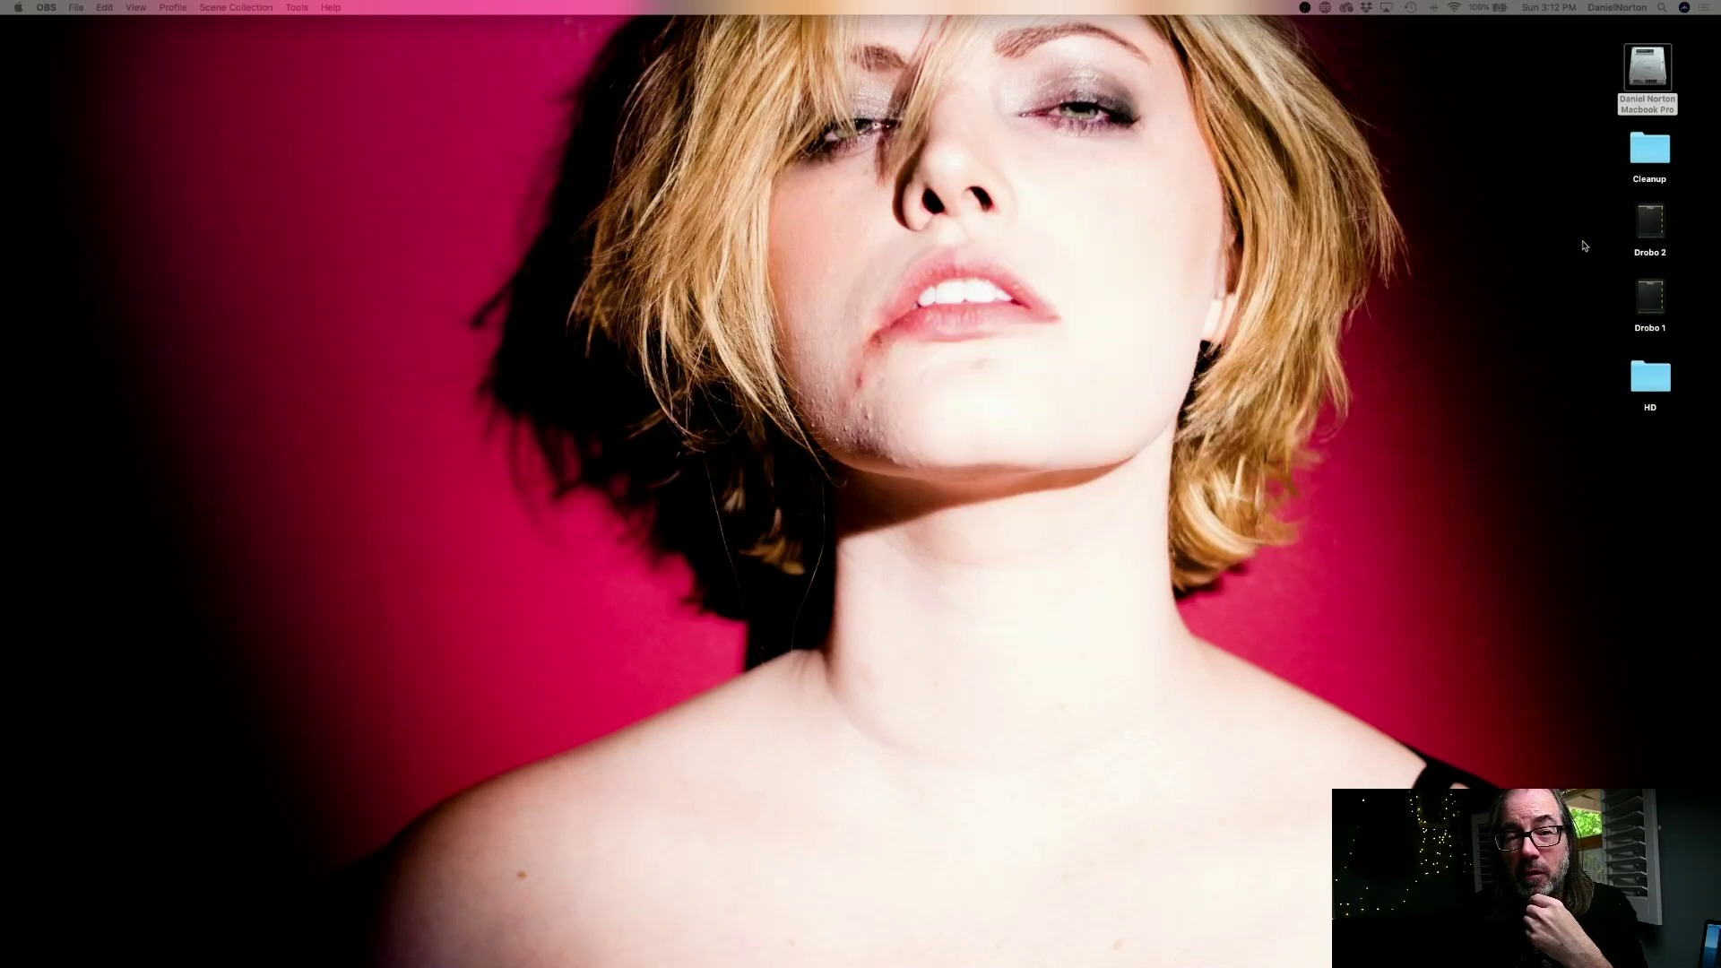
- Place the HD folder beside Cleanup on the desktop, and open the Drobo 1 drive in an enlarged window
left_click_drag(1667, 394, 1609, 165)
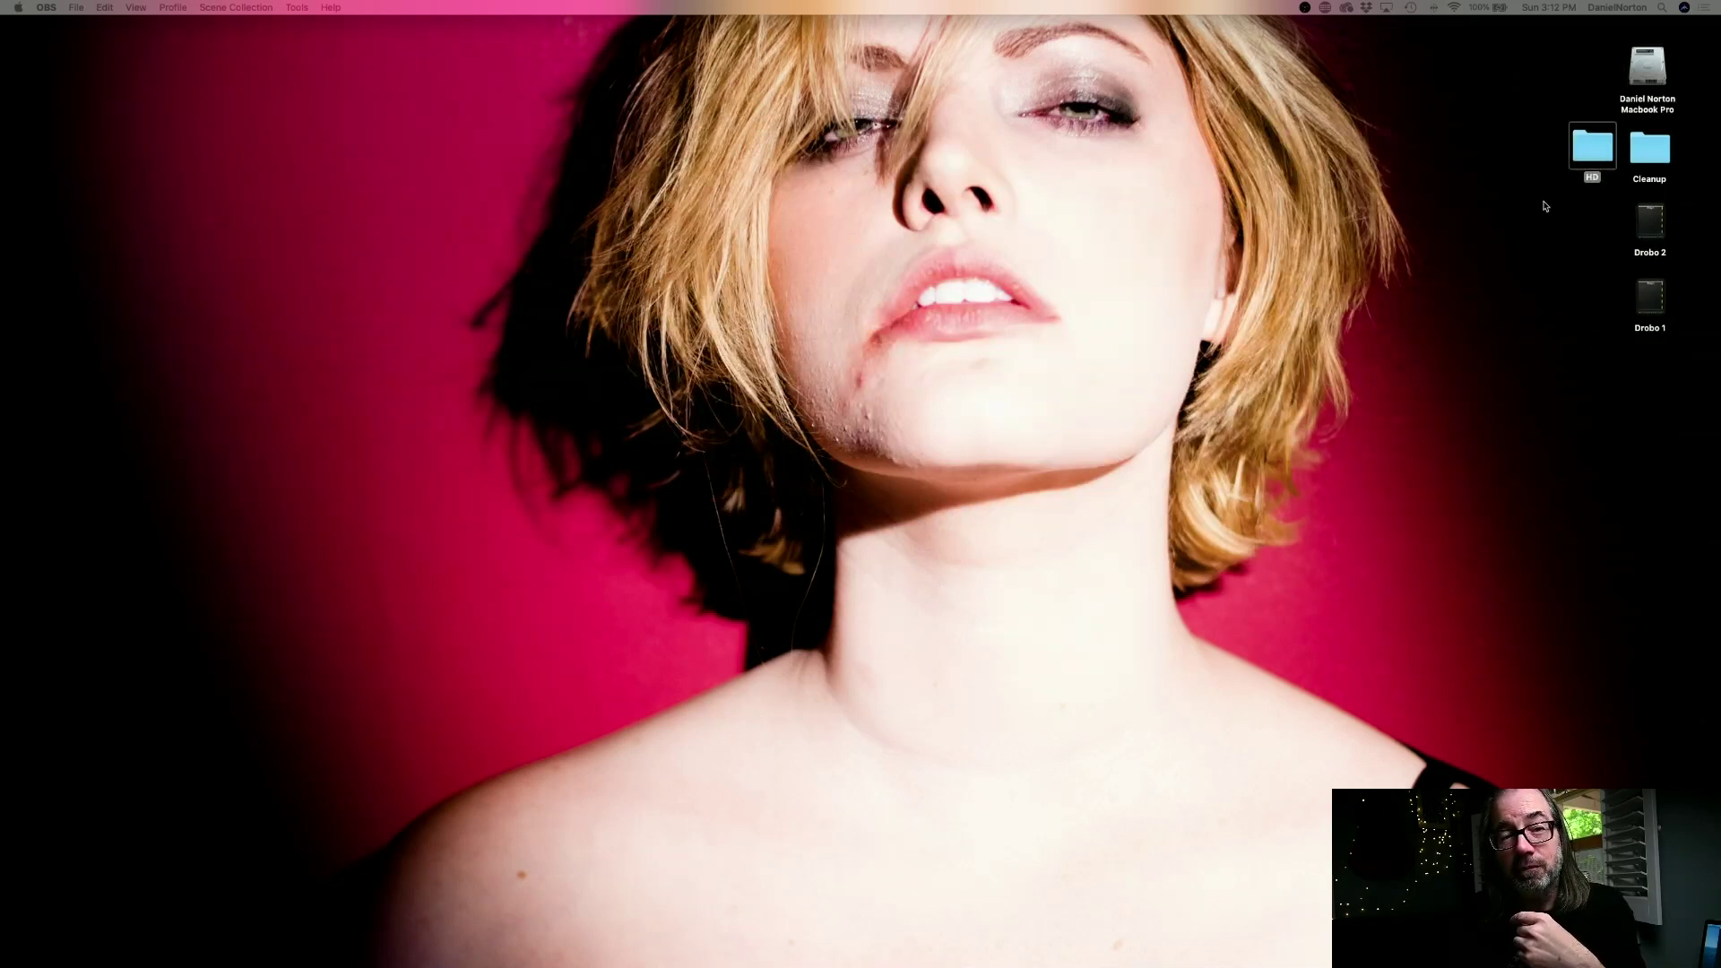
double_click(1656, 307)
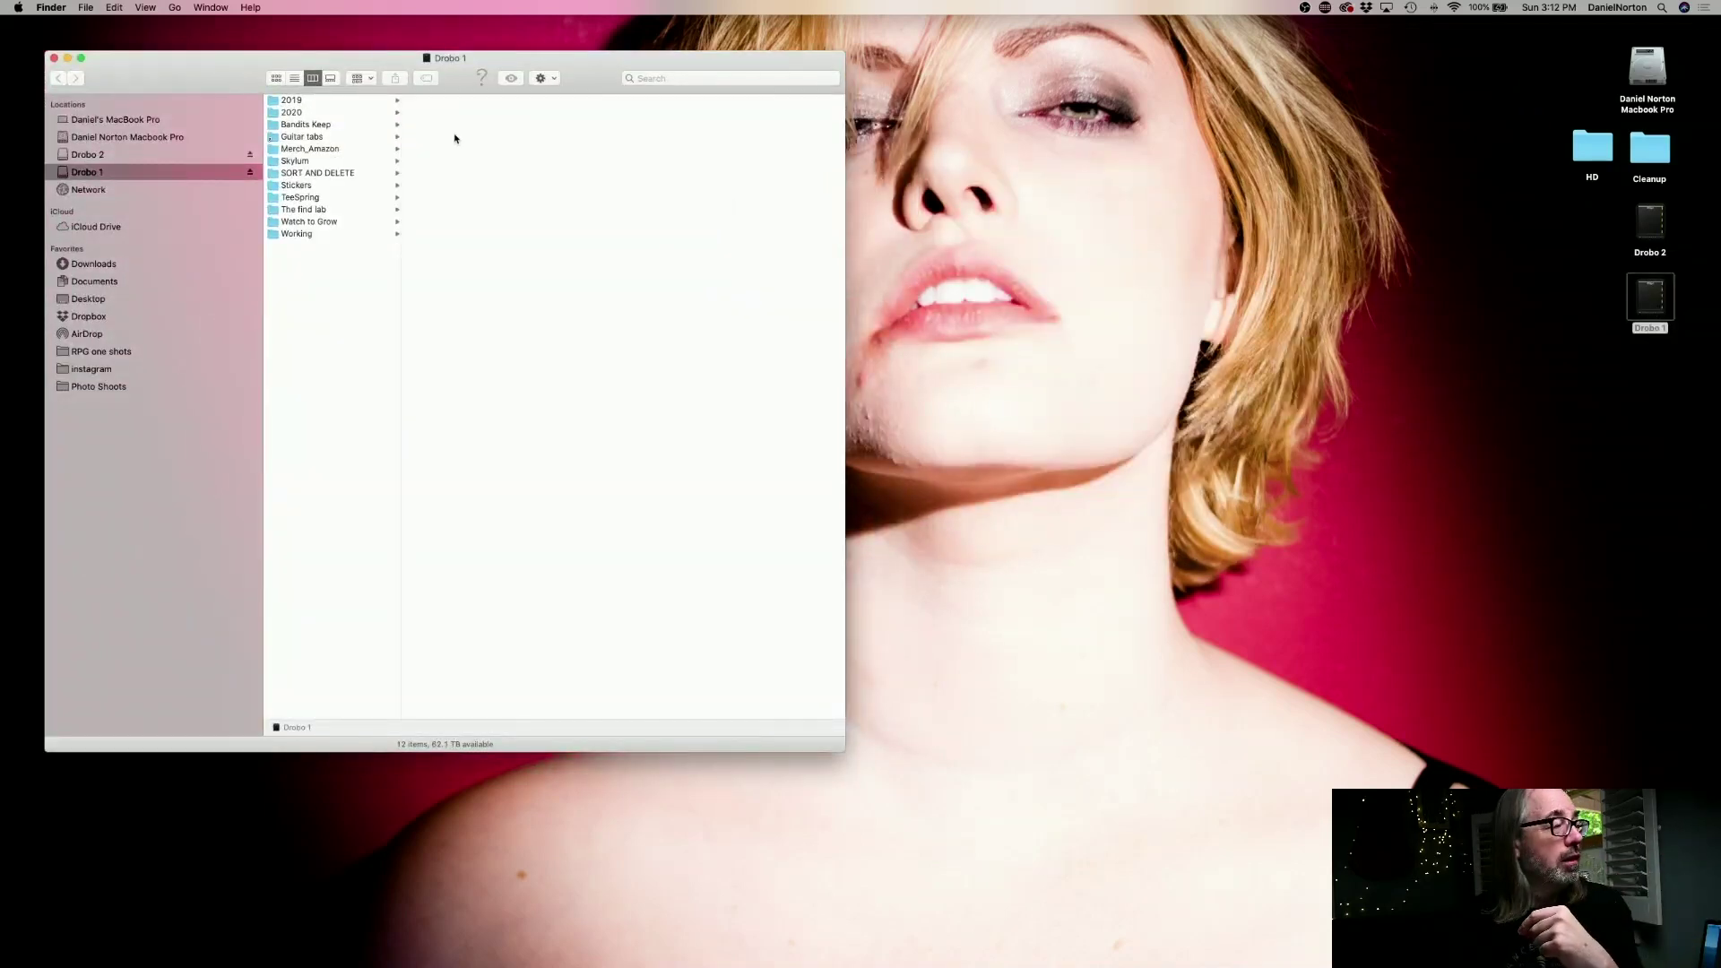
left_click_drag(226, 77, 205, 44)
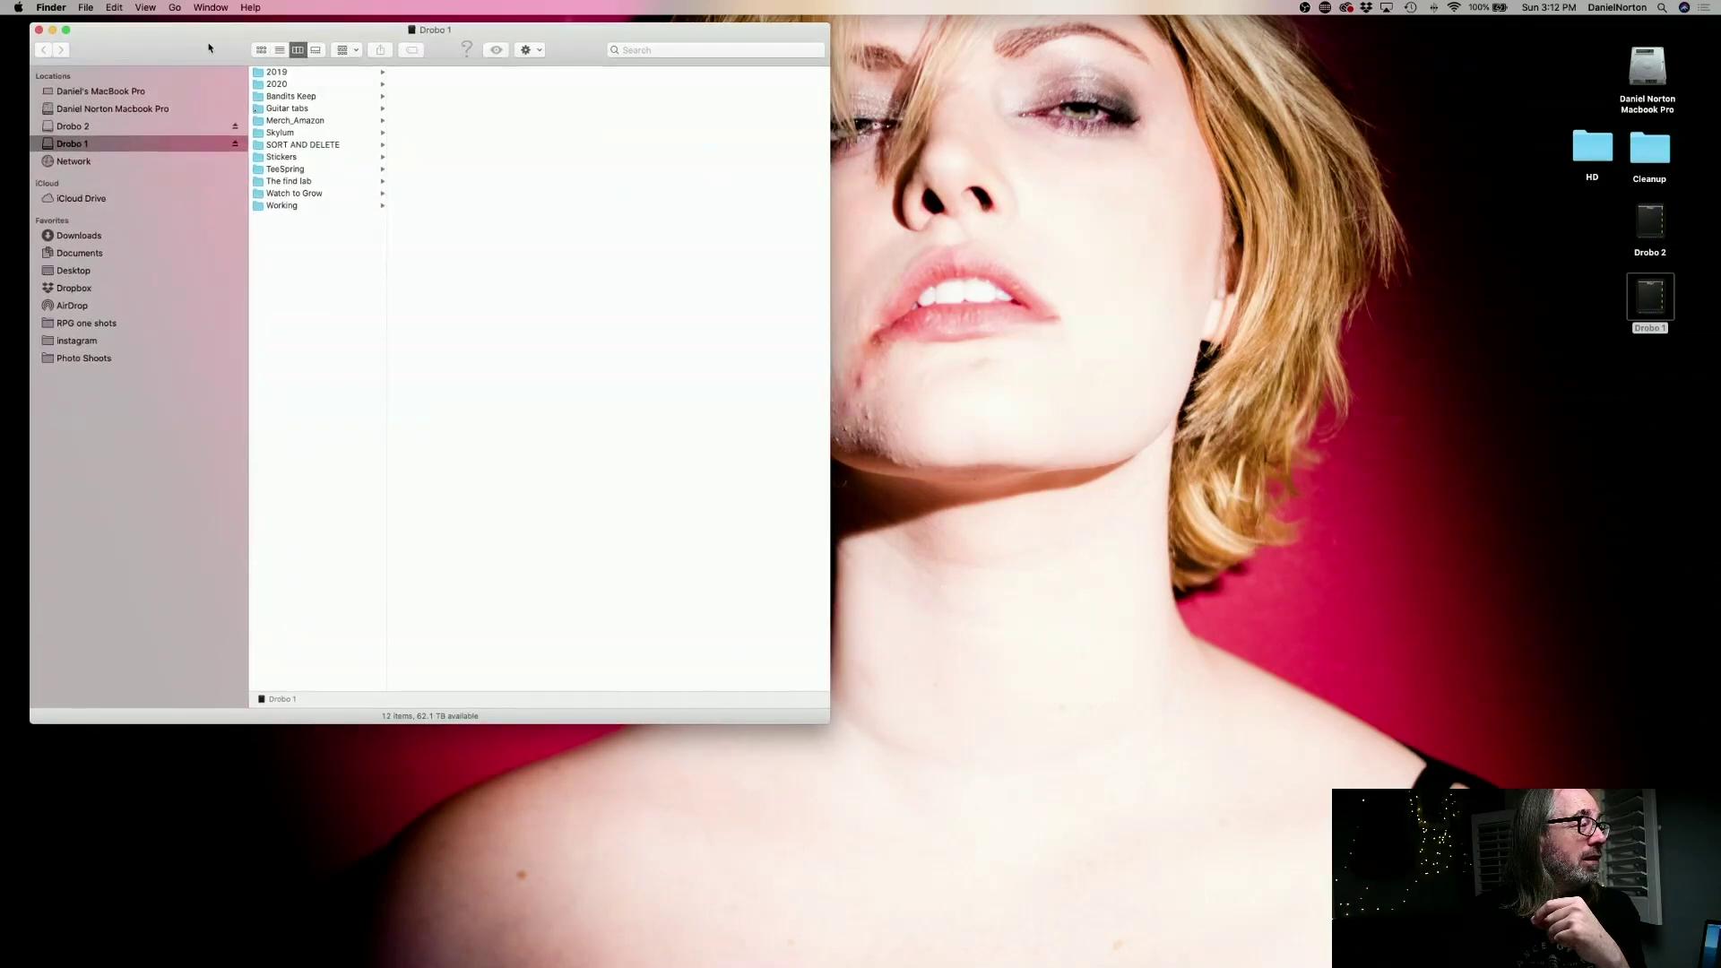
left_click_drag(823, 725, 1269, 901)
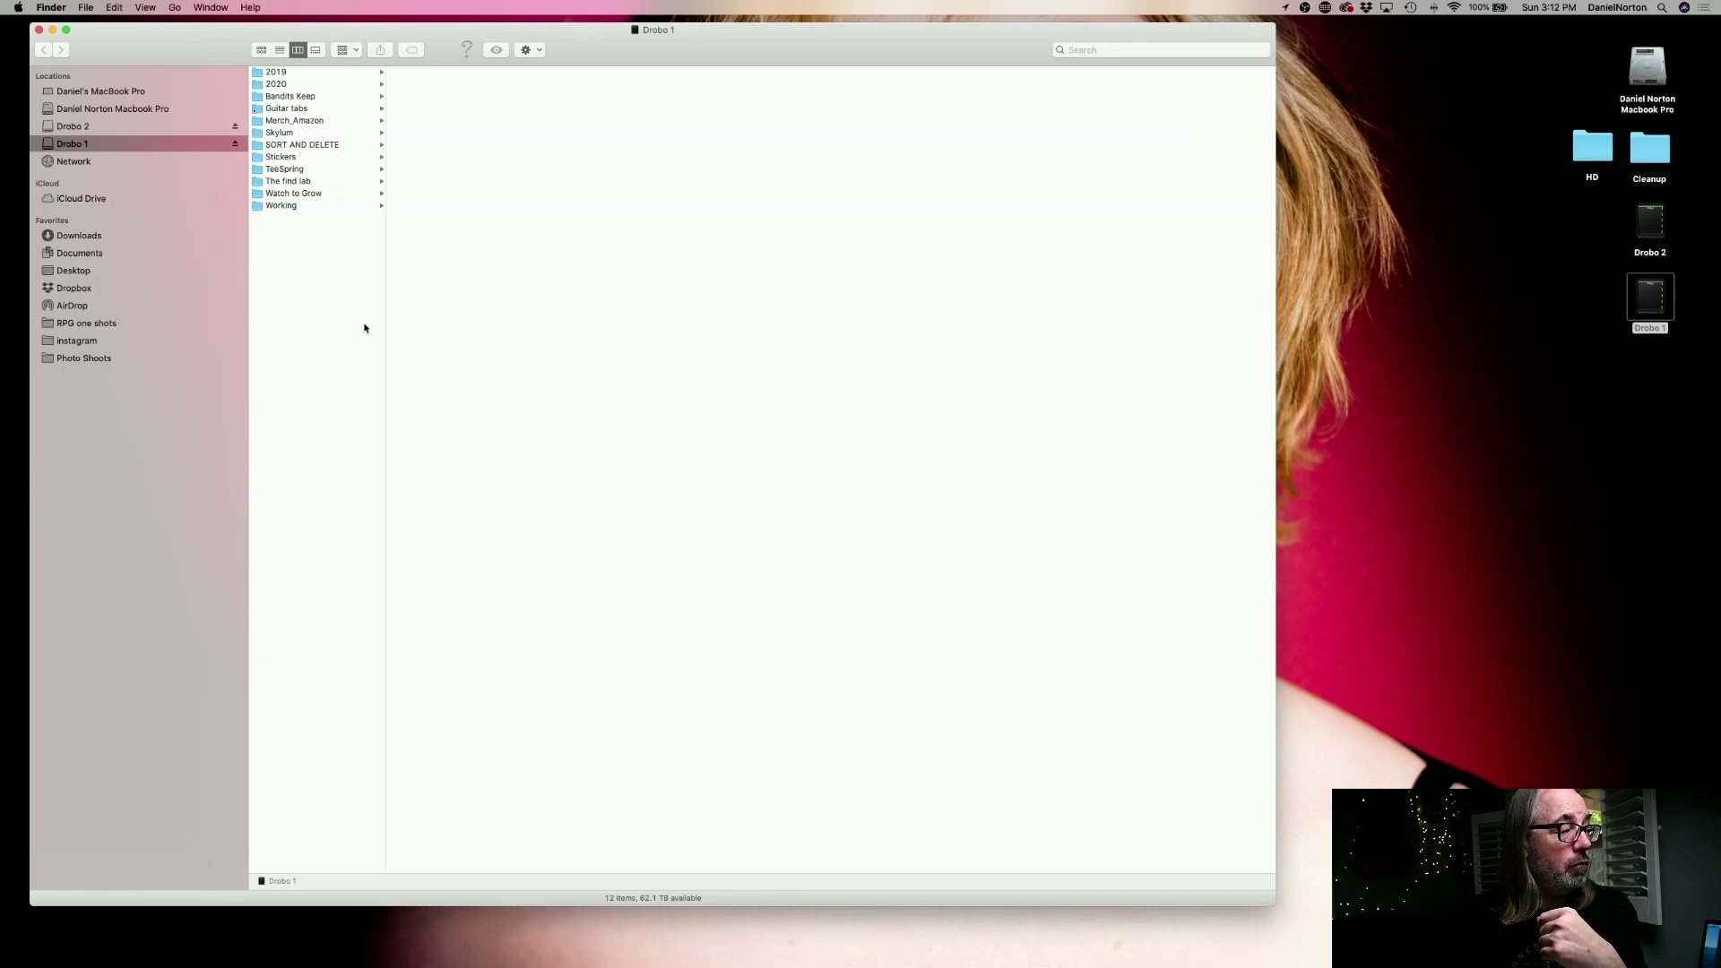
- Locate the Photo Shoots folder inside 2020 on Drobo 1 and show its contents
left_click(101, 358)
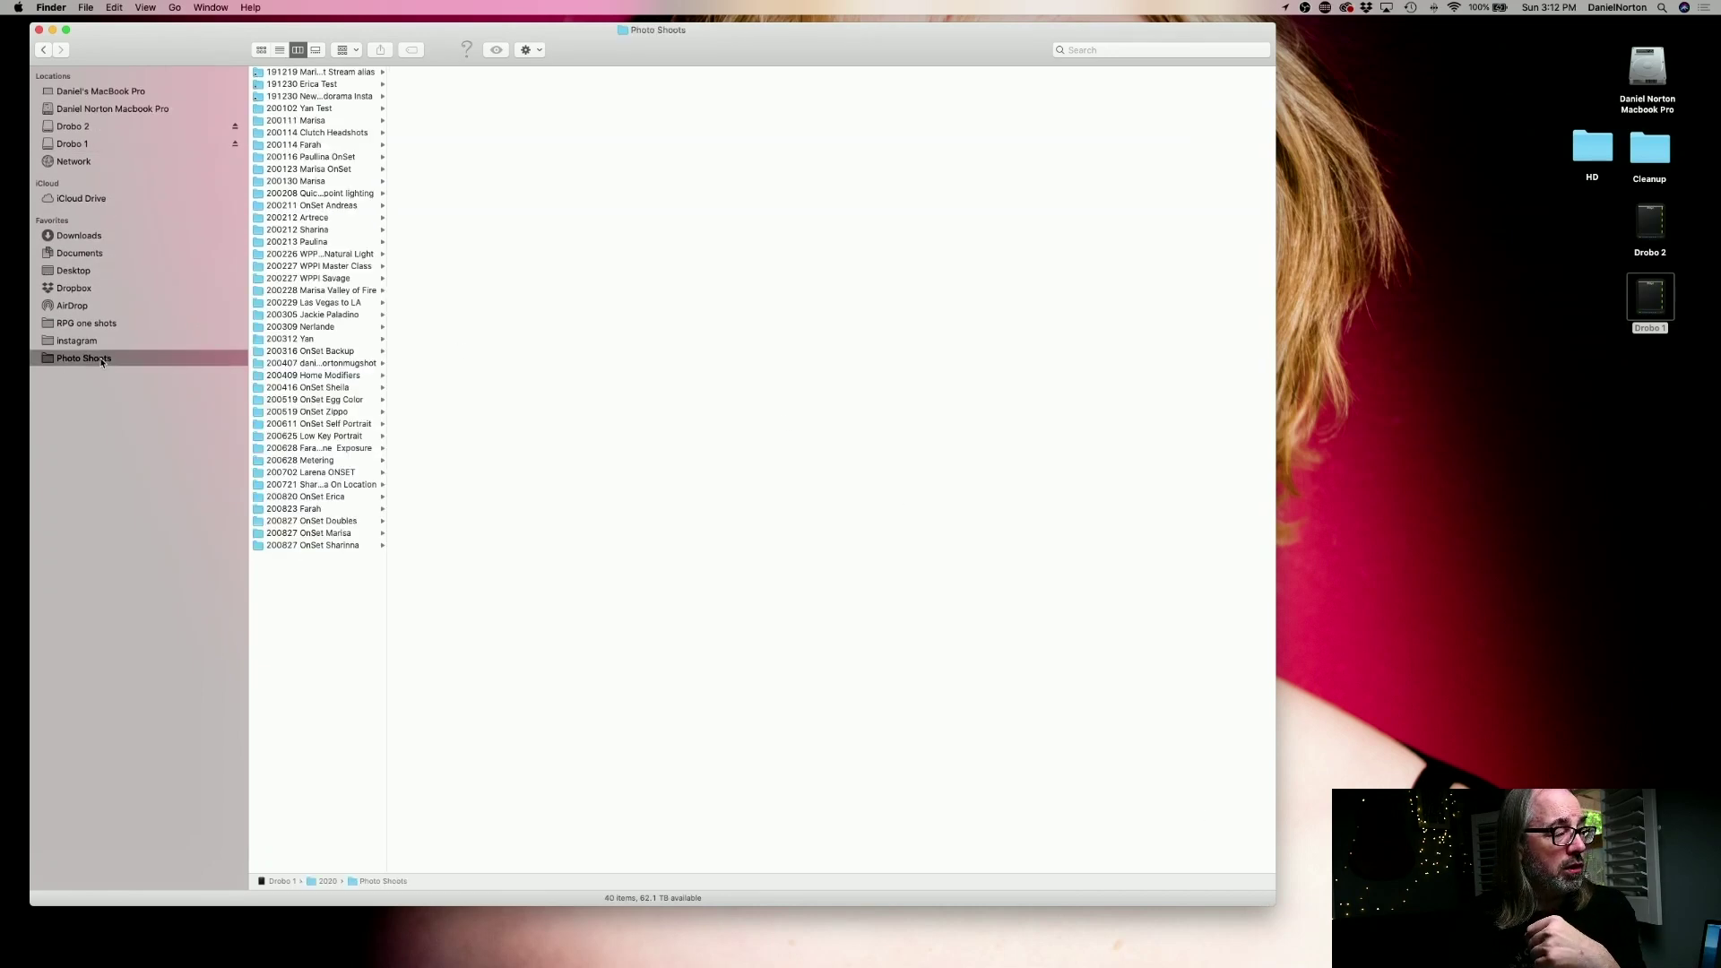
left_click(85, 143)
left_click(296, 85)
left_click(439, 218)
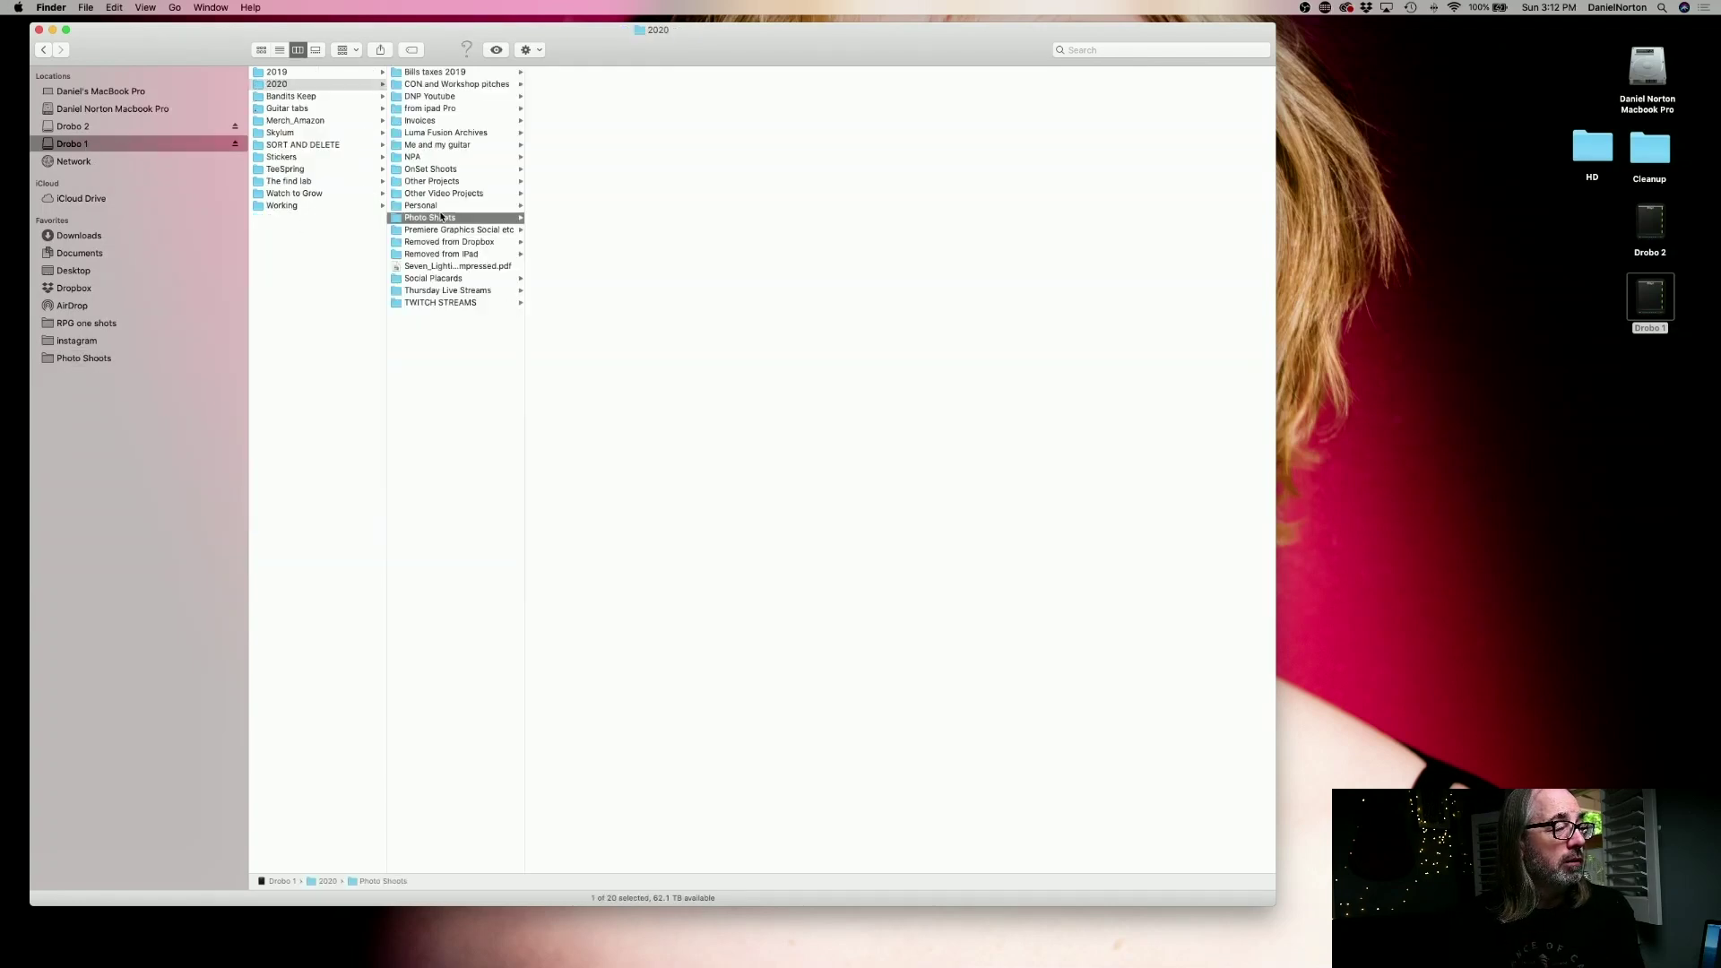
left_click(85, 359)
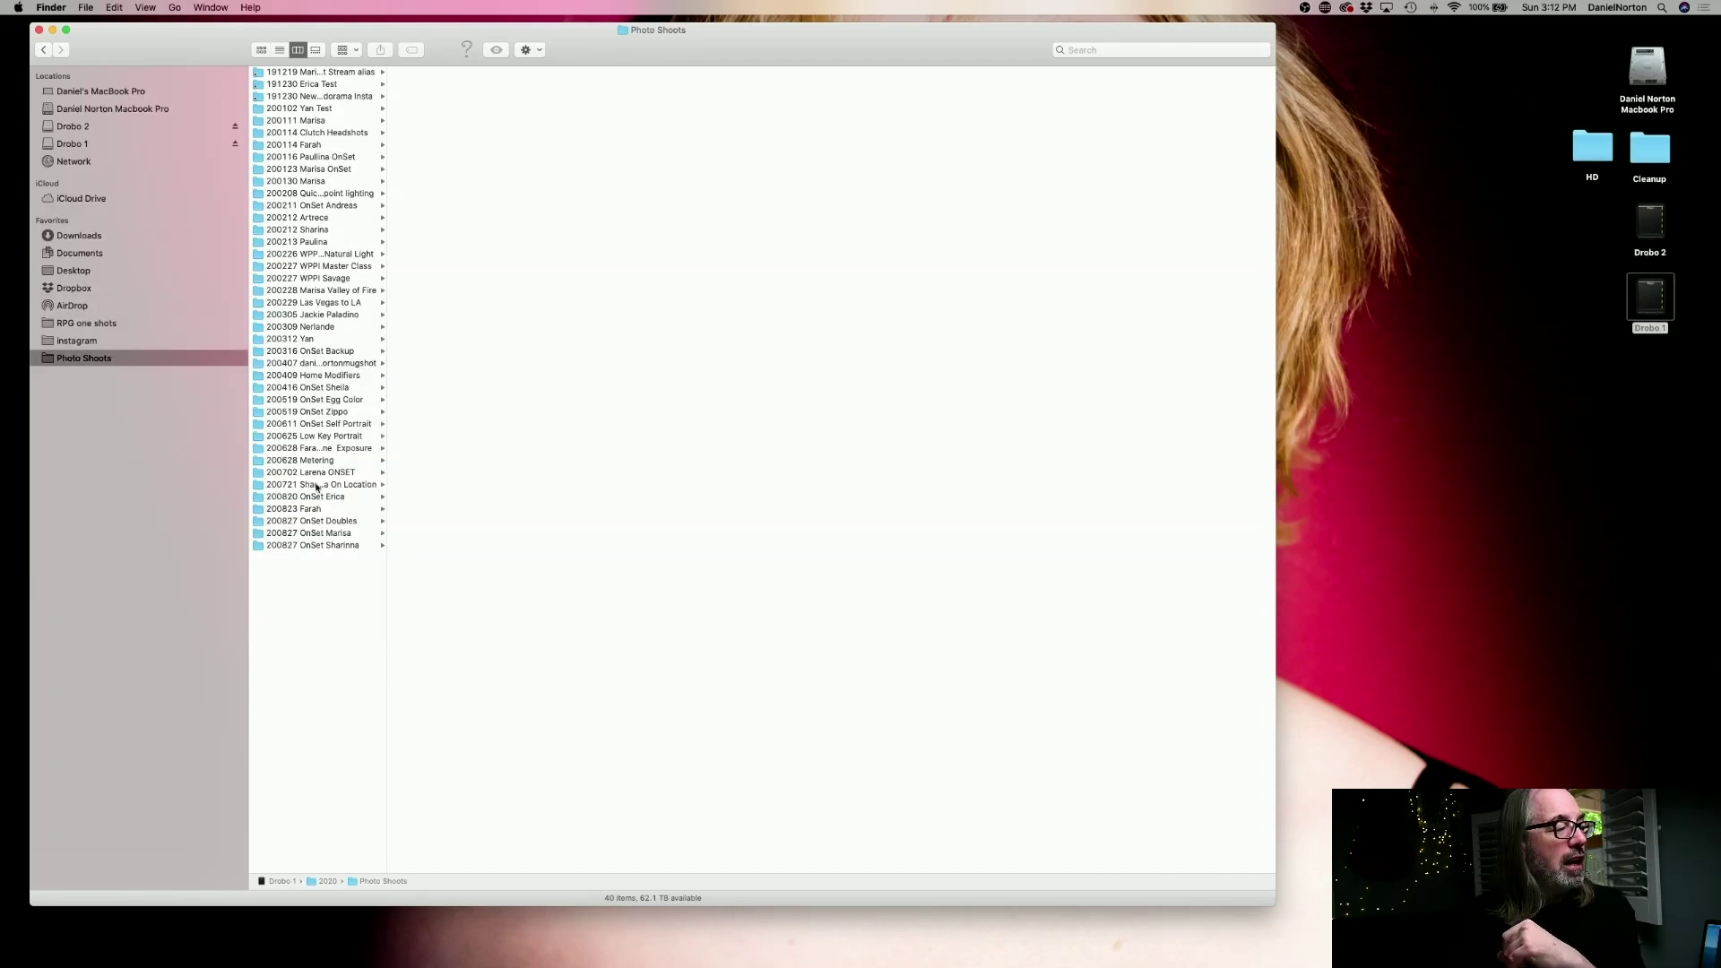
- Look through the August 2020 shoot folders and select 200827 OnSet Doubles
left_click(339, 499)
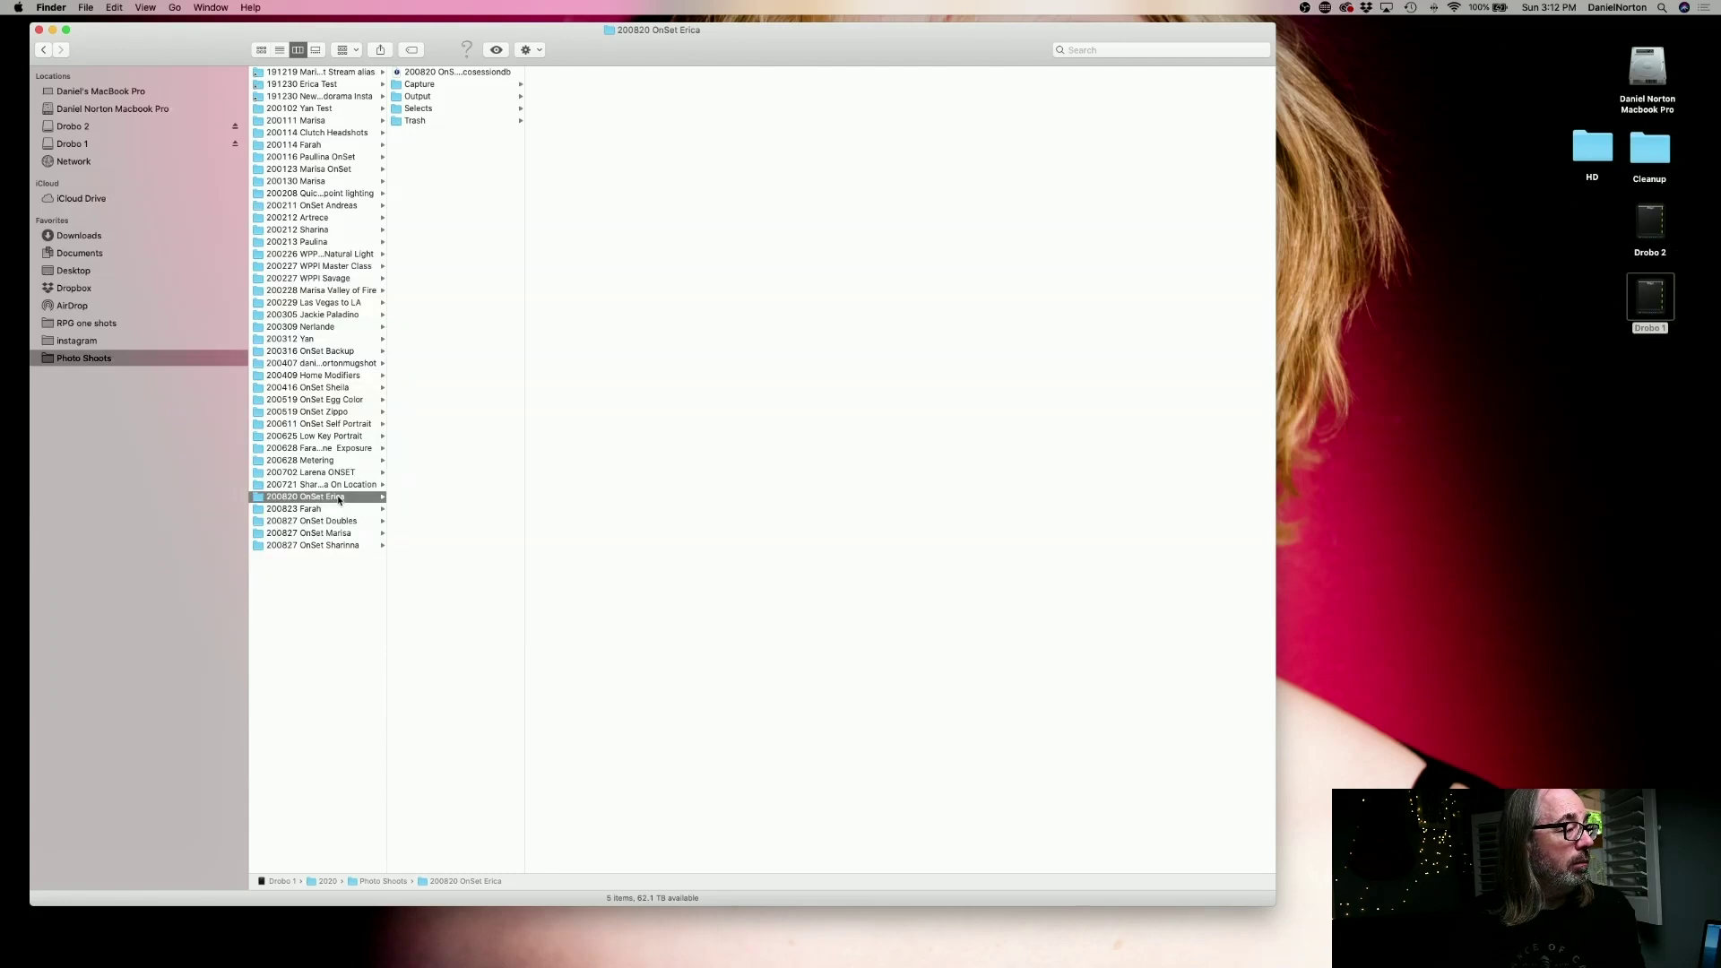
key("Down")
key("Down")
key("Down")
key("Down")
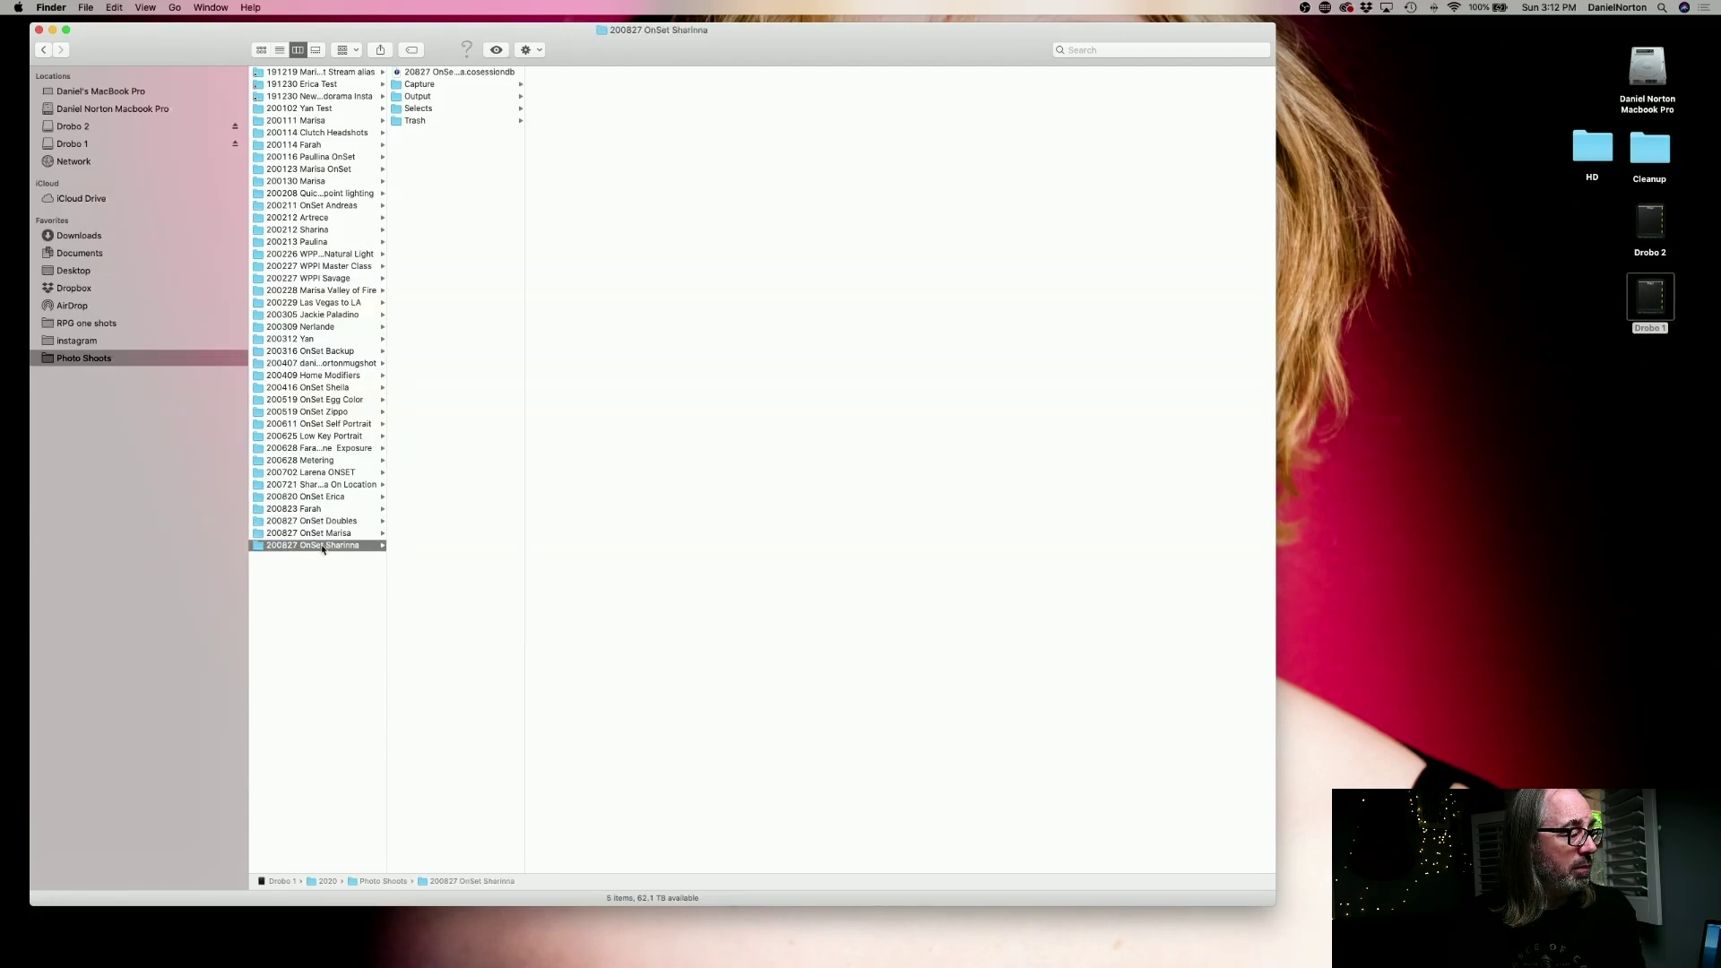
left_click(315, 510)
key("Down")
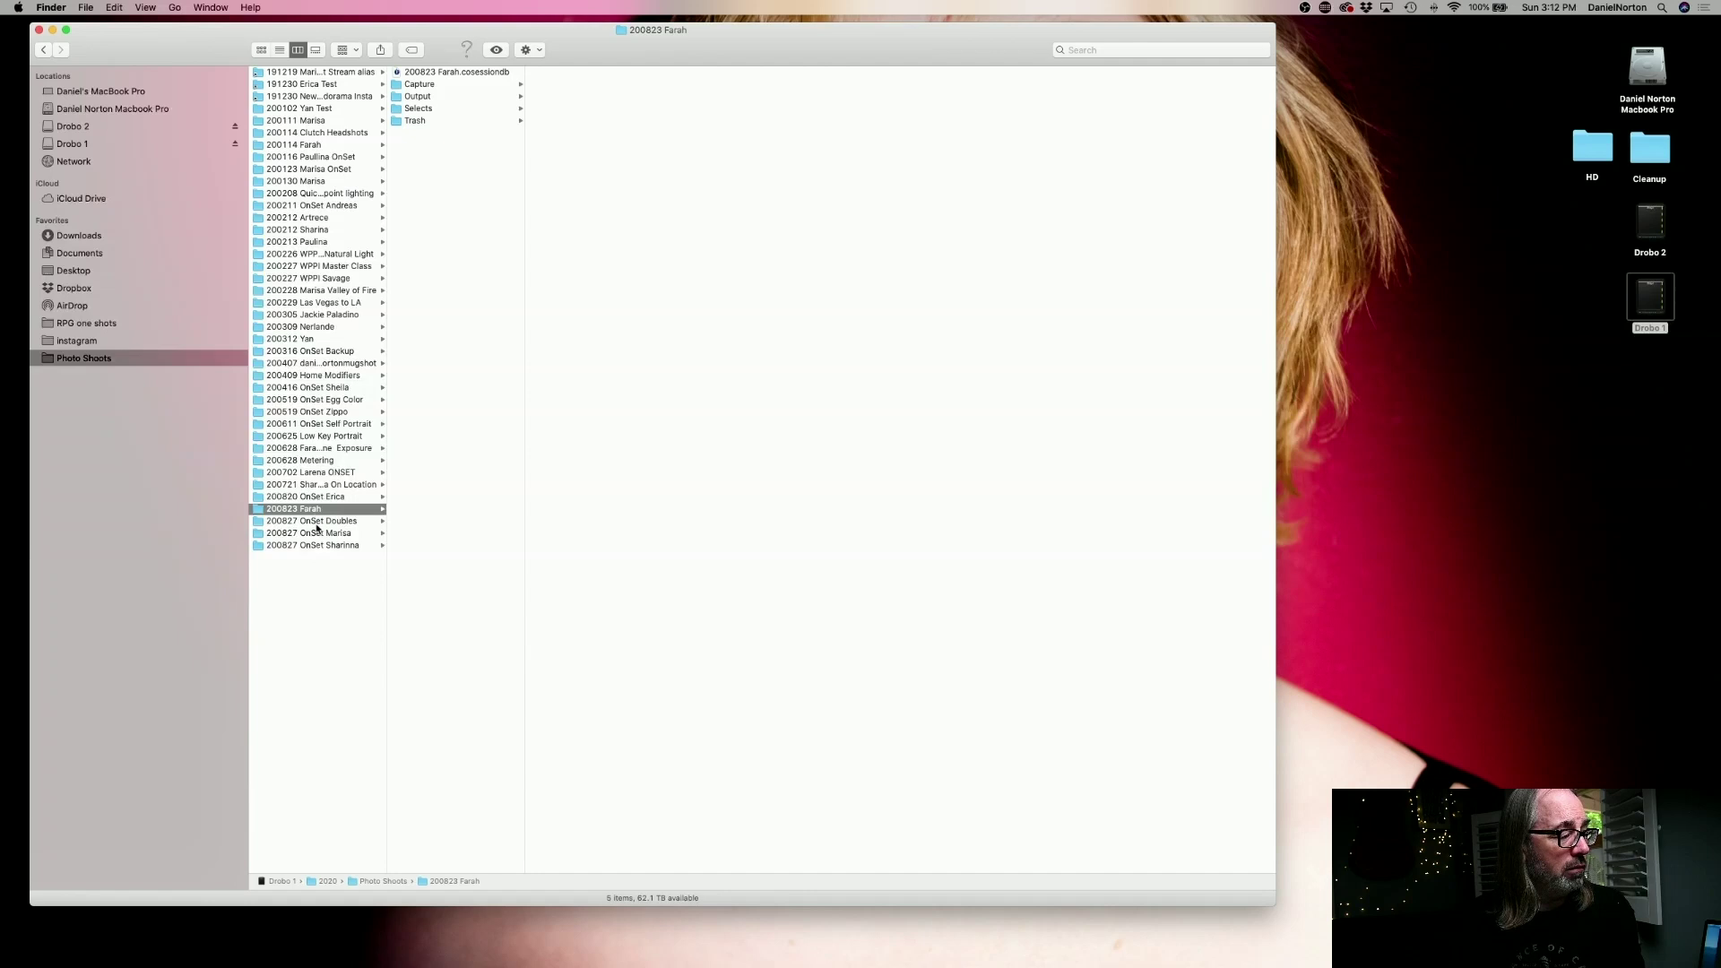
left_click(320, 546)
left_click(323, 533)
left_click(324, 524)
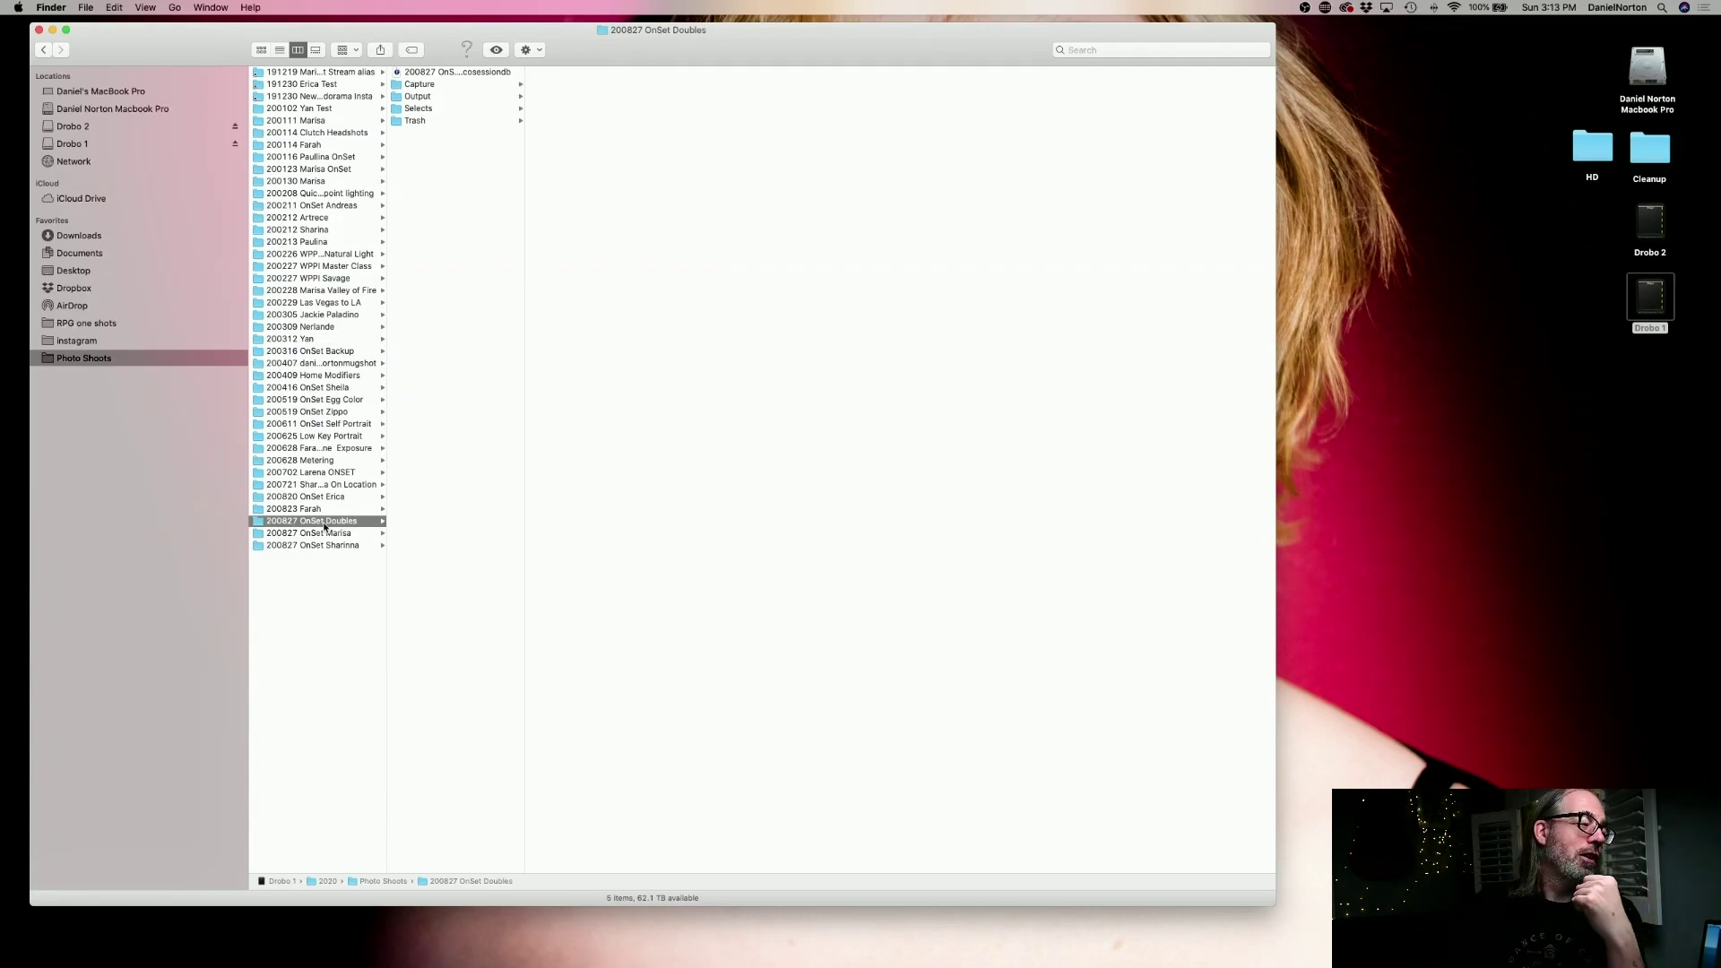
scroll(324, 527, "down", 1)
scroll(336, 528, "up", 1)
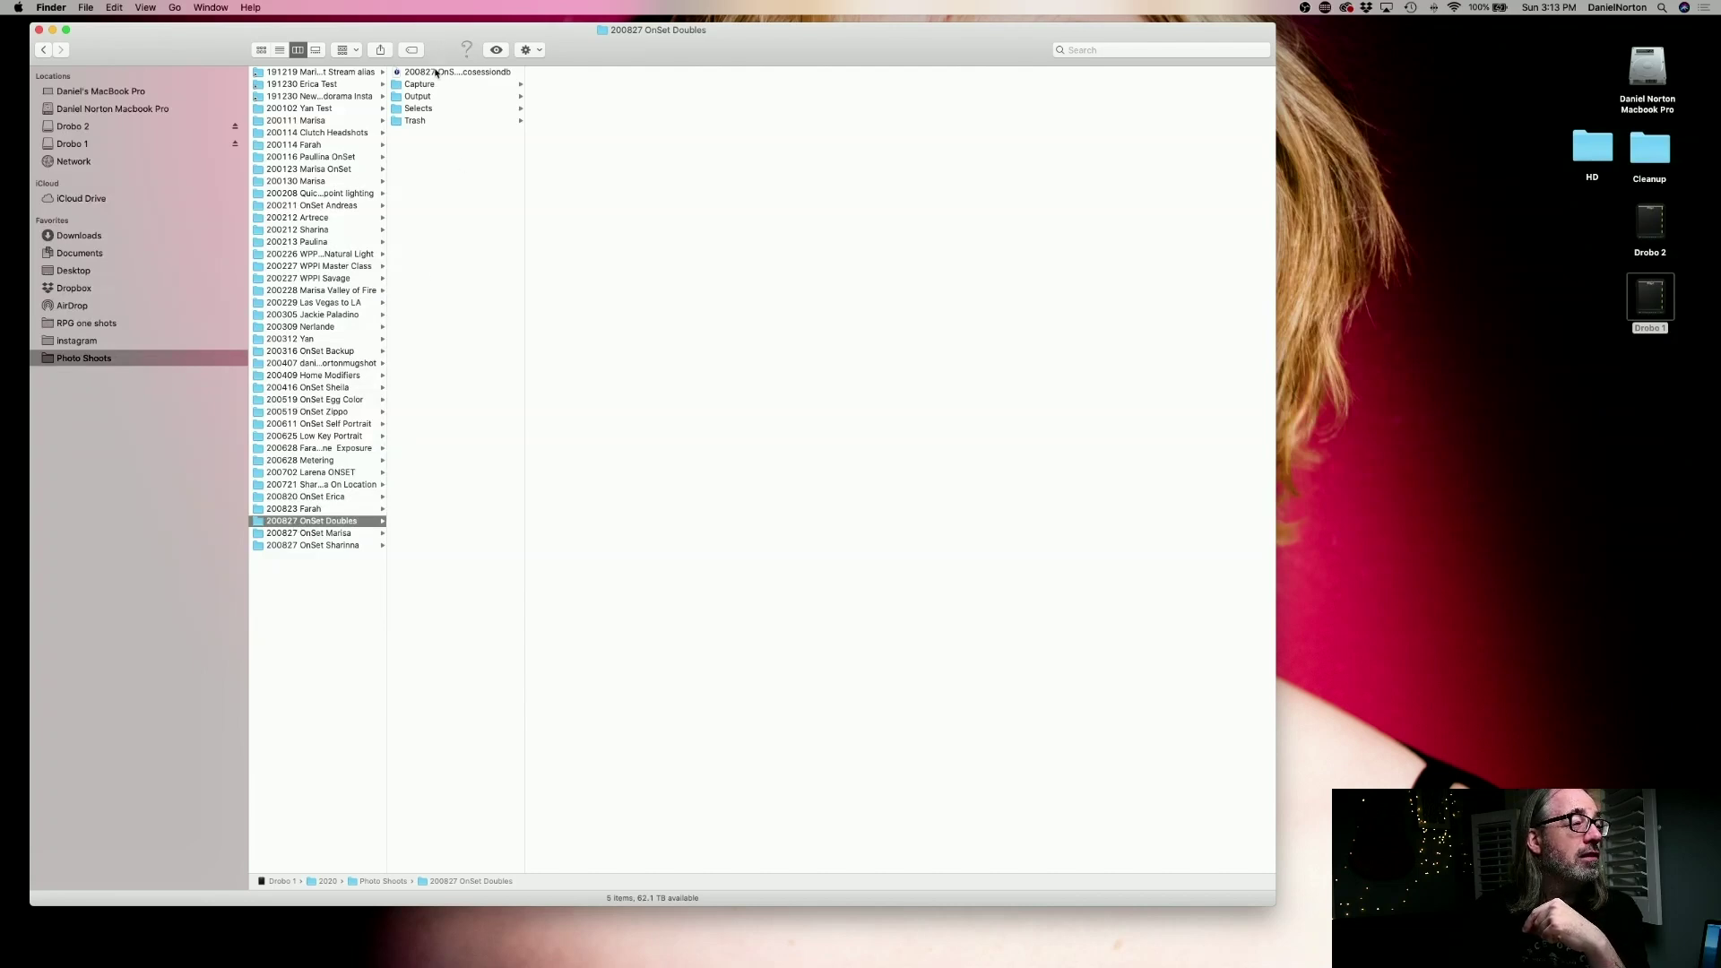
- Open the 200827 OnSet Doubles session file in Capture One and show the exposure tools
double_click(397, 72)
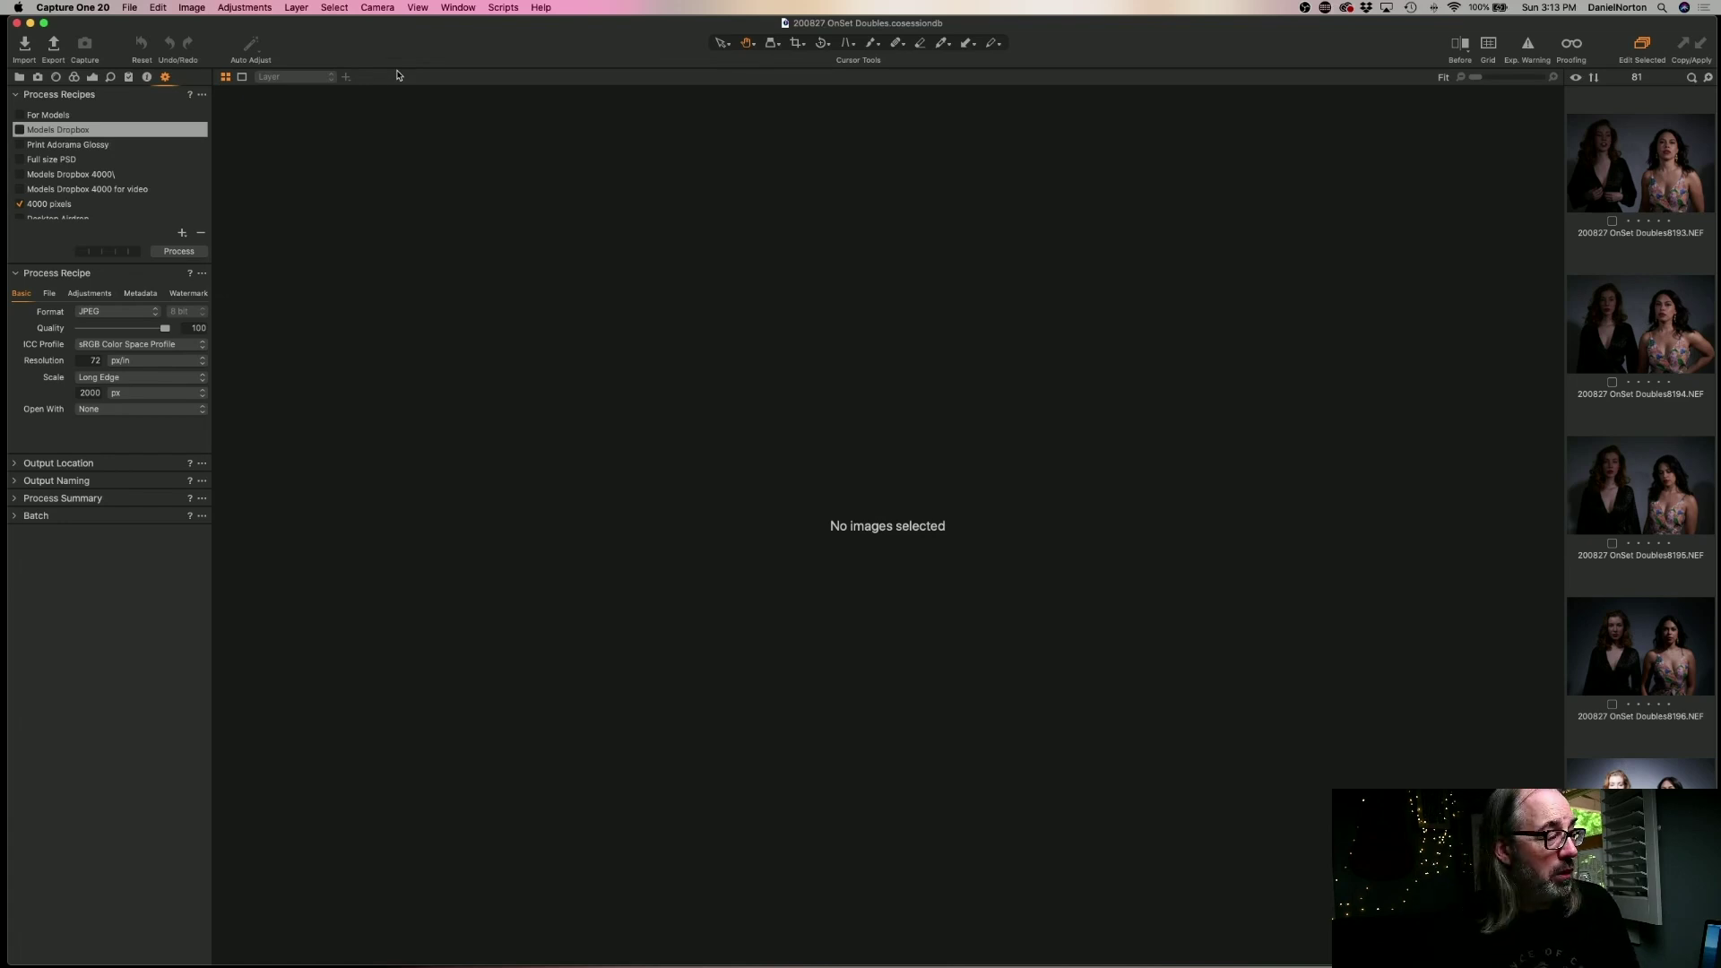
left_click(74, 77)
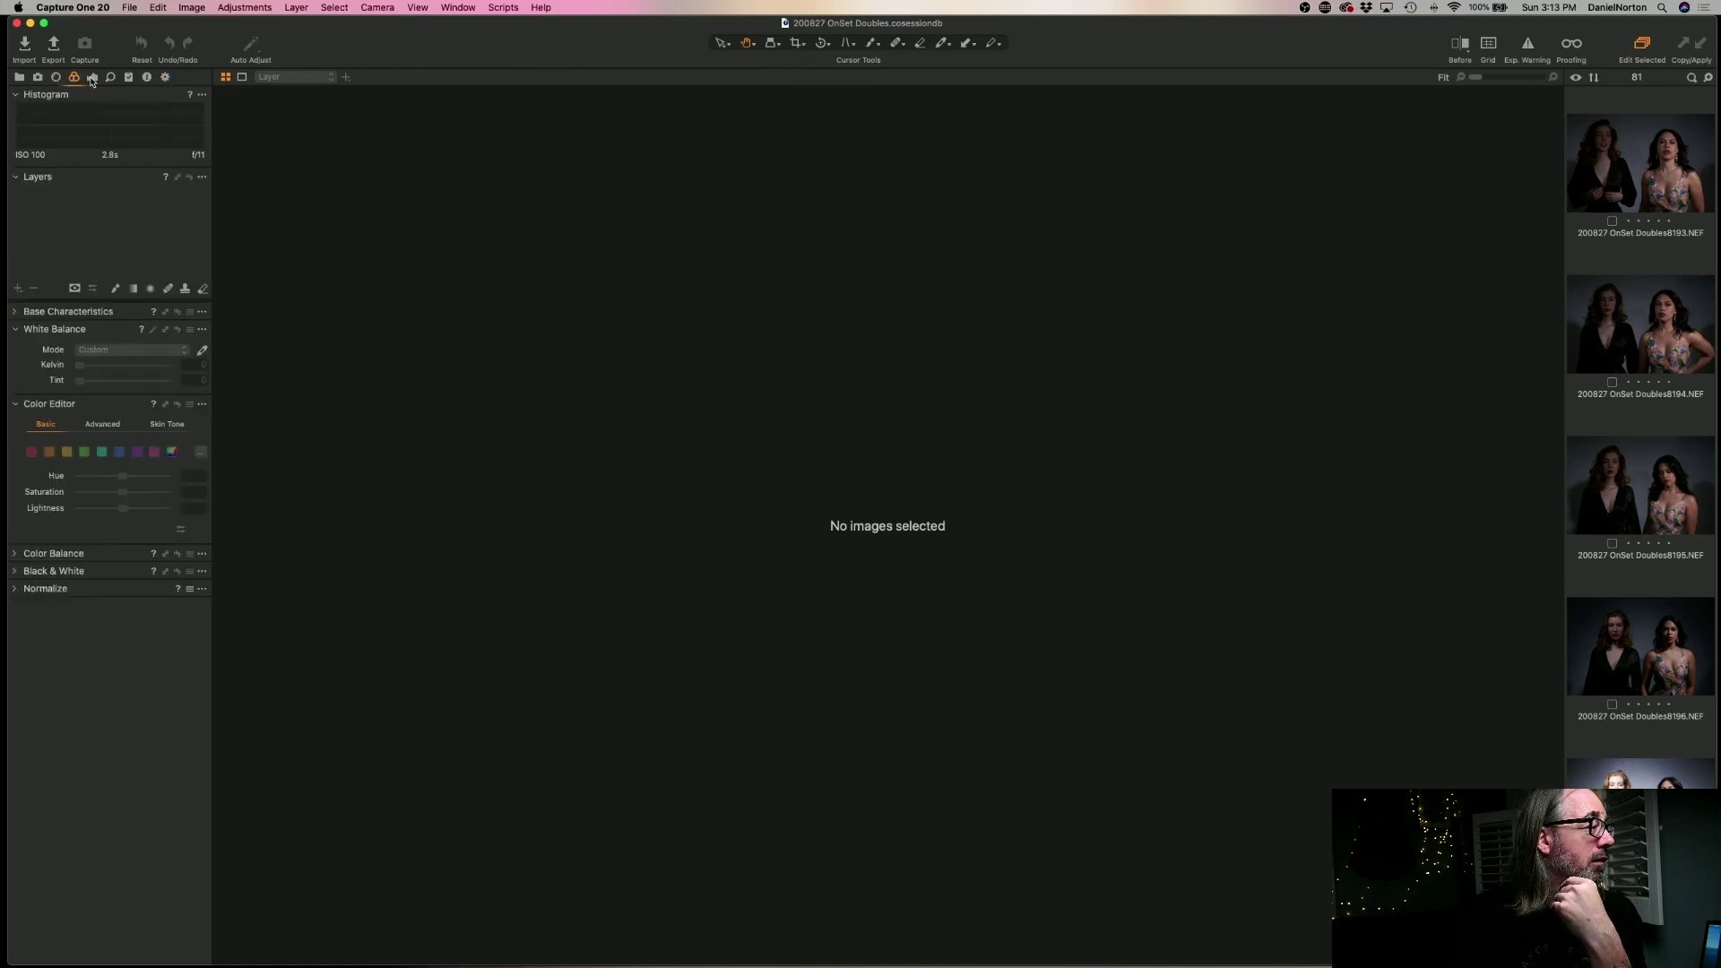
left_click(92, 78)
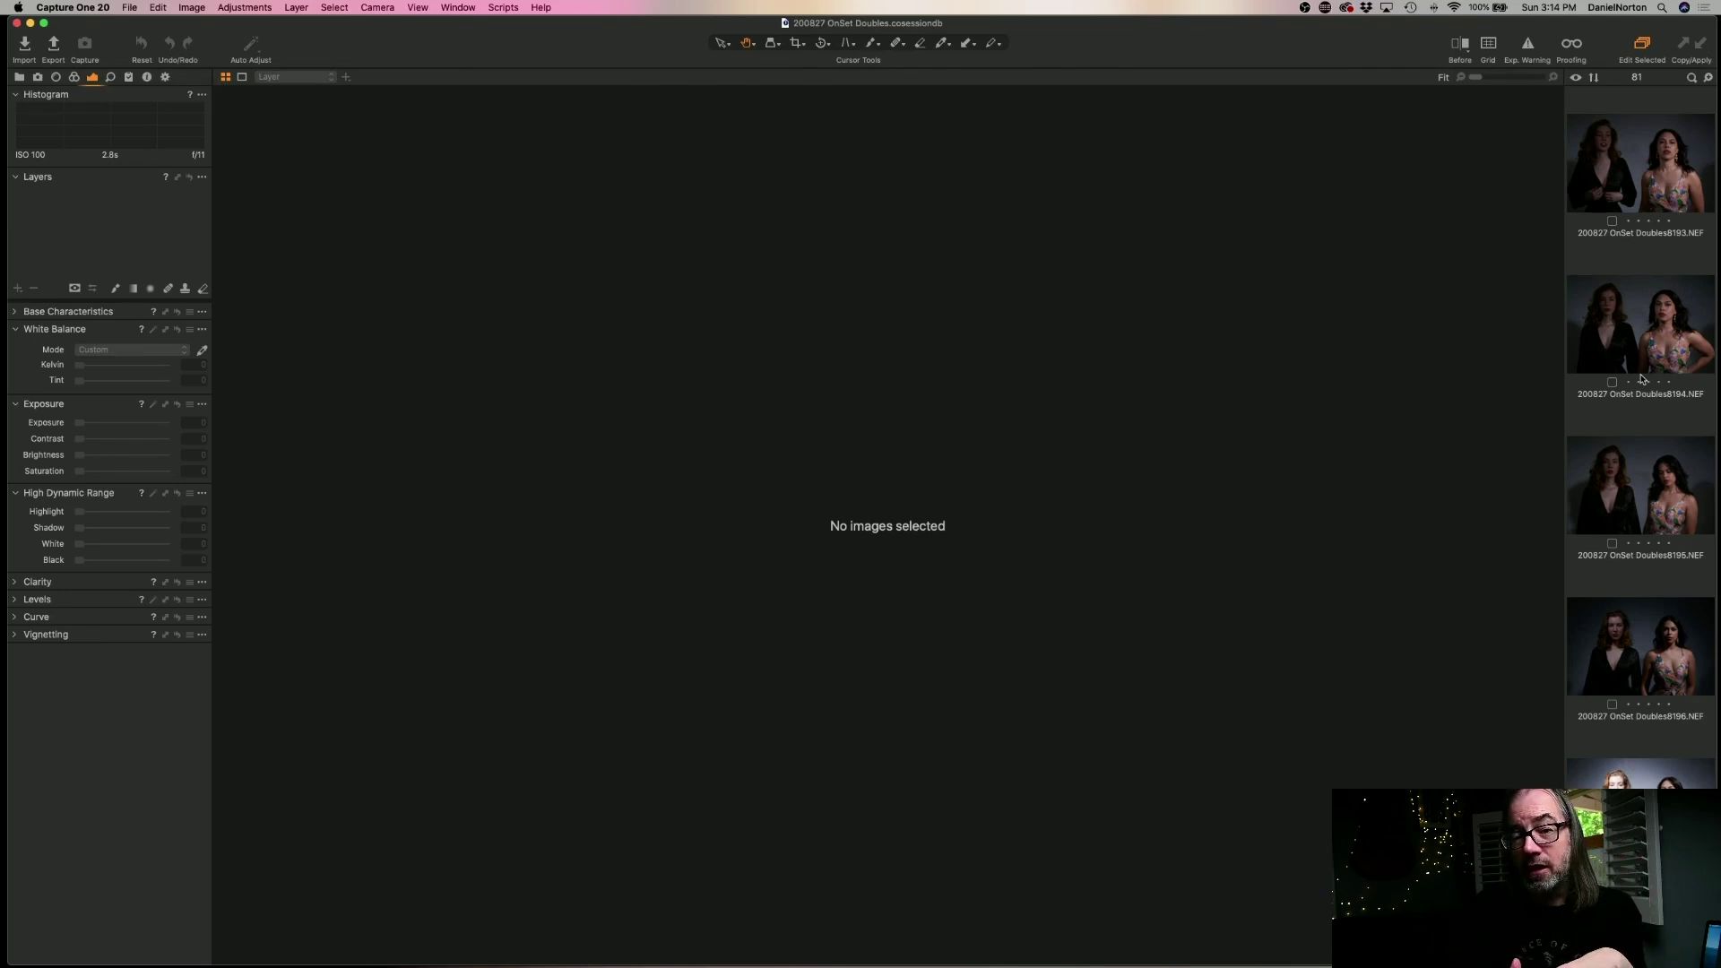
- Rate all photos in the session three stars, and clear the selection
left_click(1639, 161)
key("super+a")
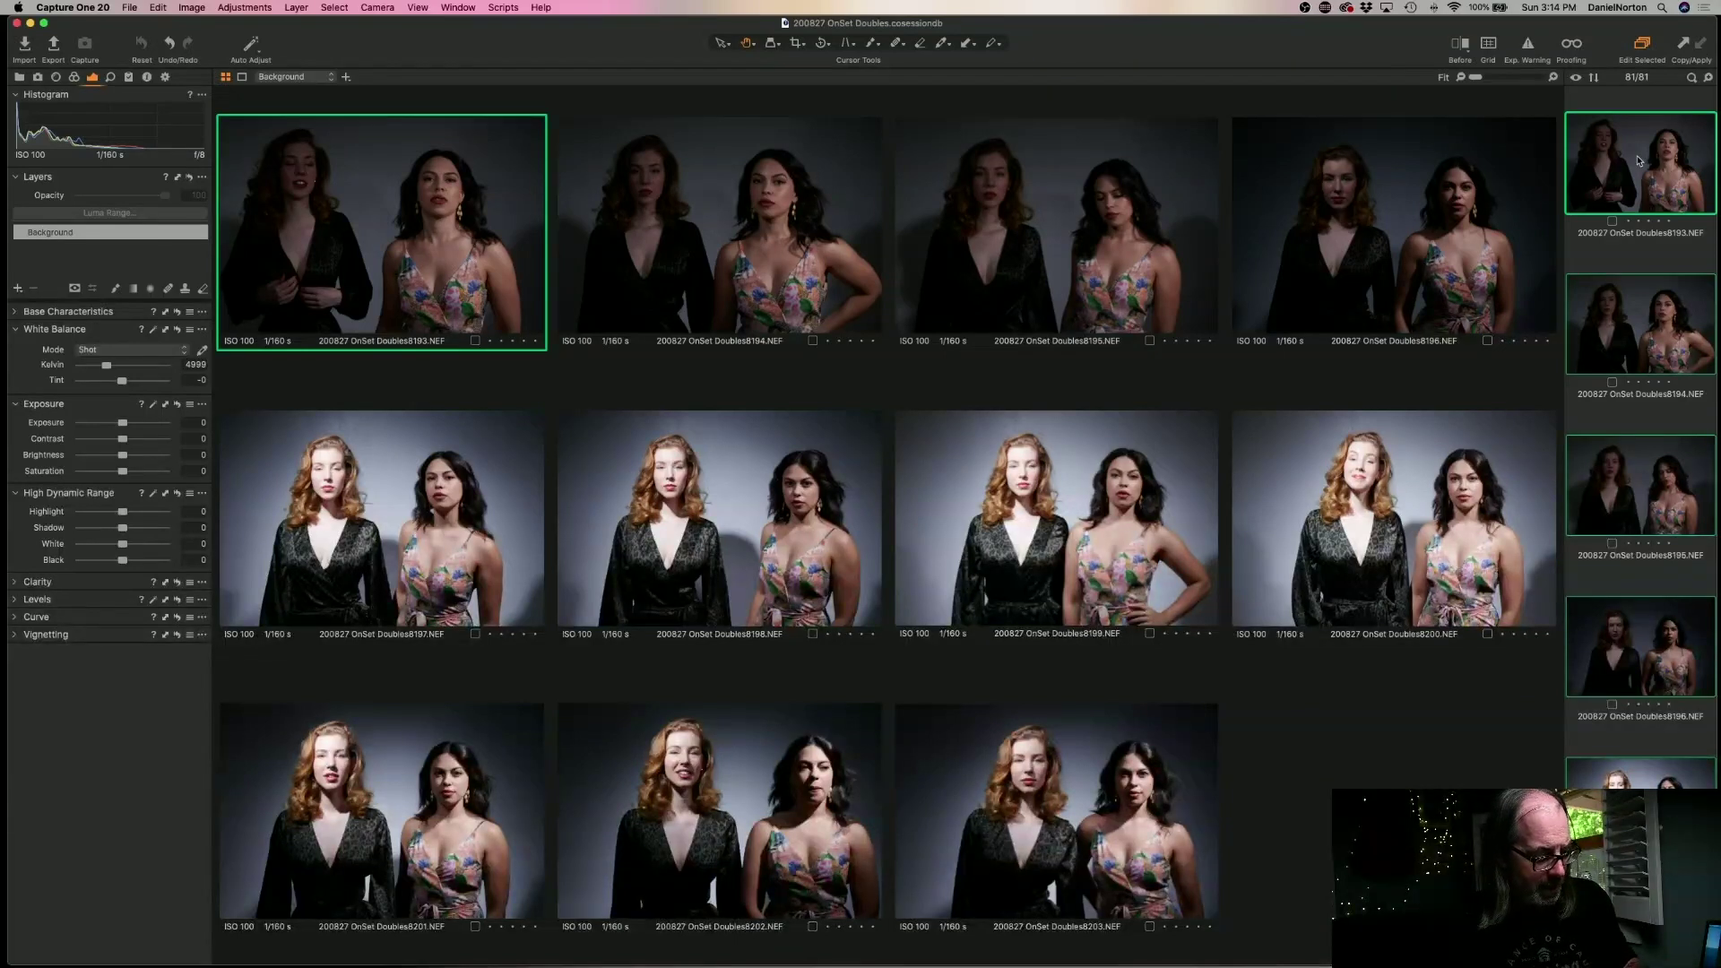
key("3")
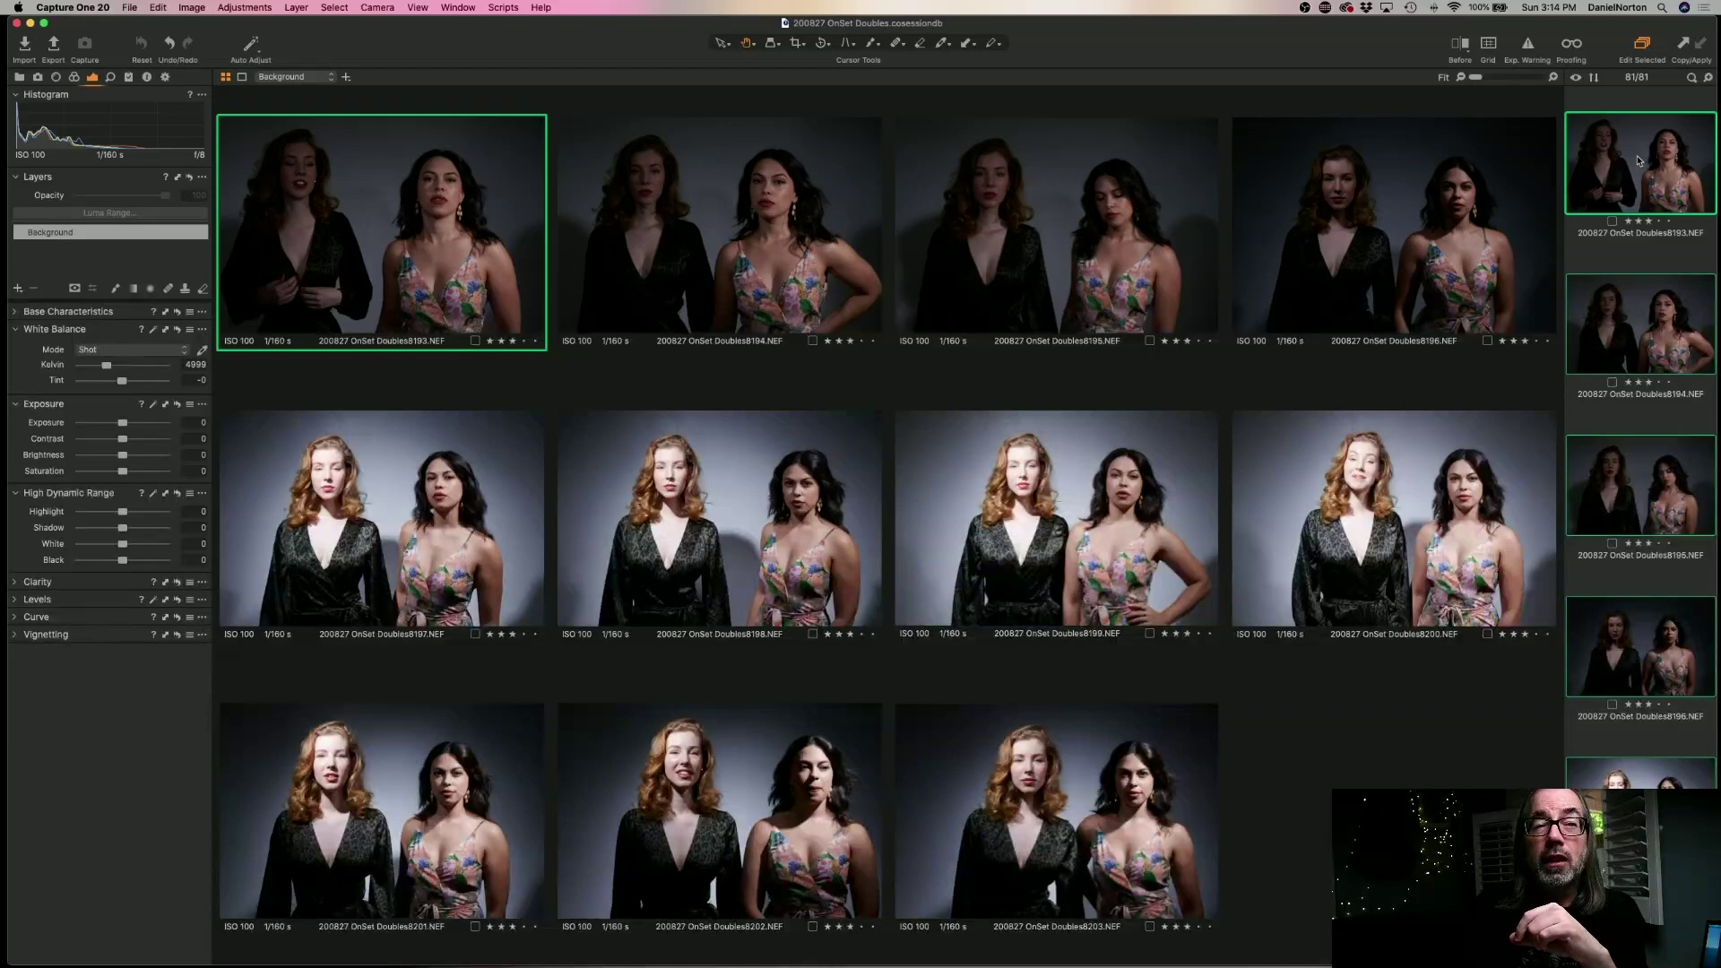
scroll(1640, 175, "down", 2)
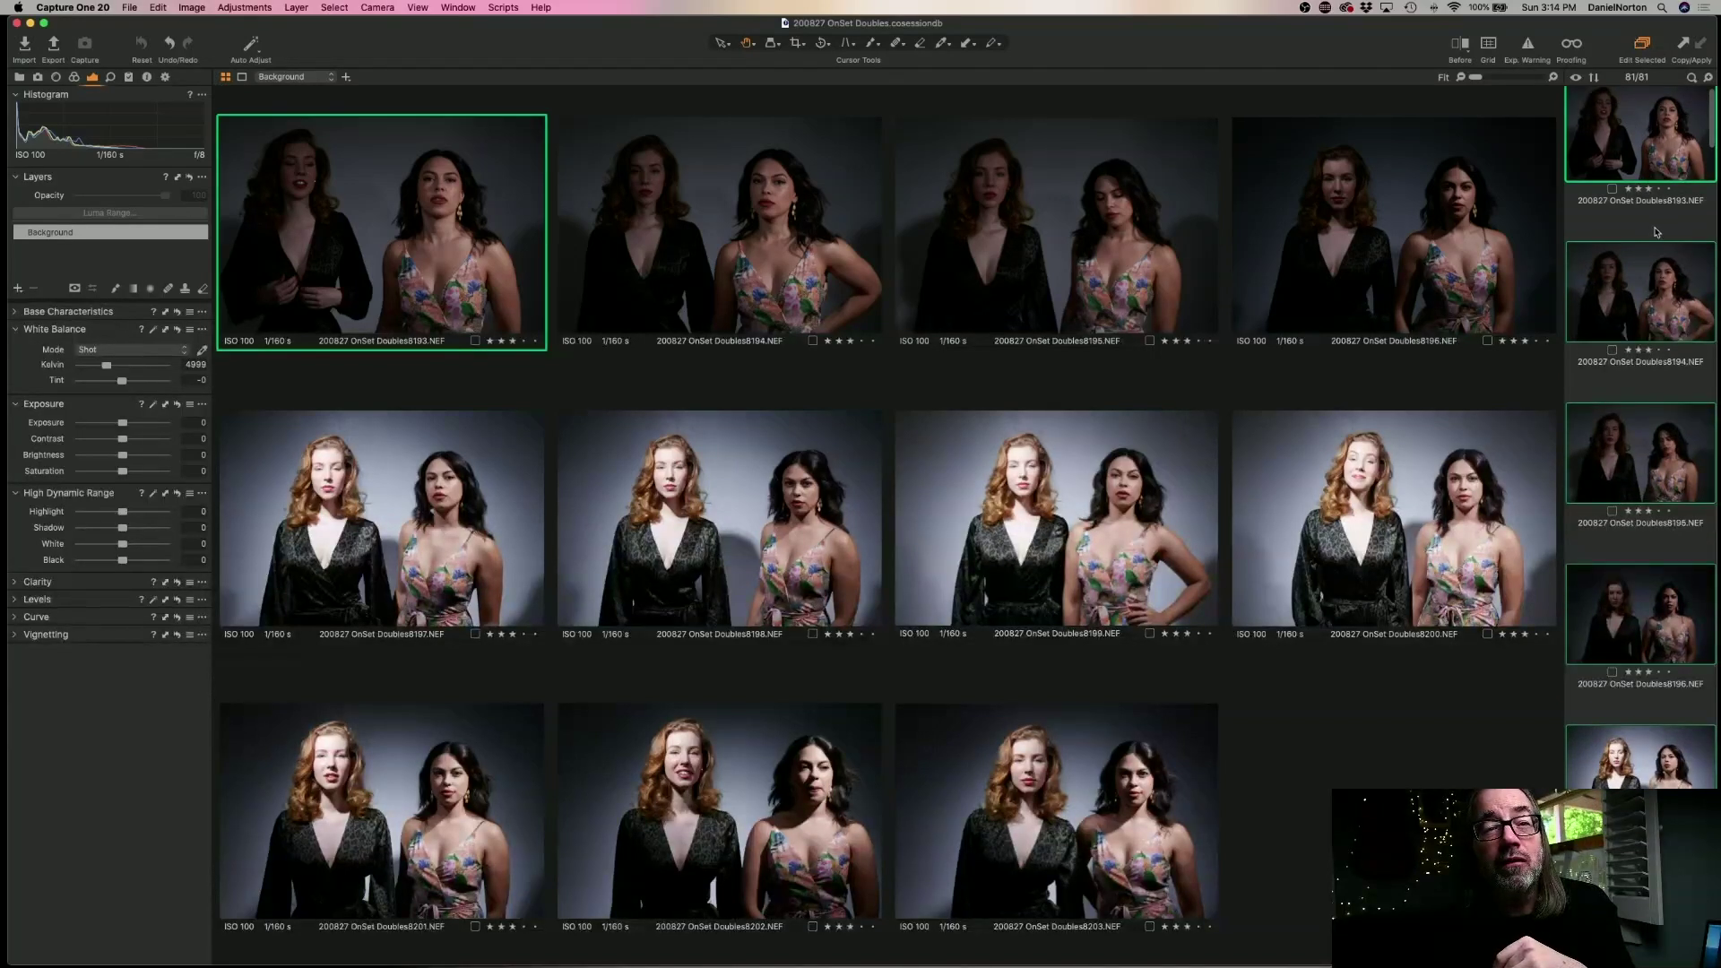
left_click(1657, 233)
scroll(1647, 178, "up", 2)
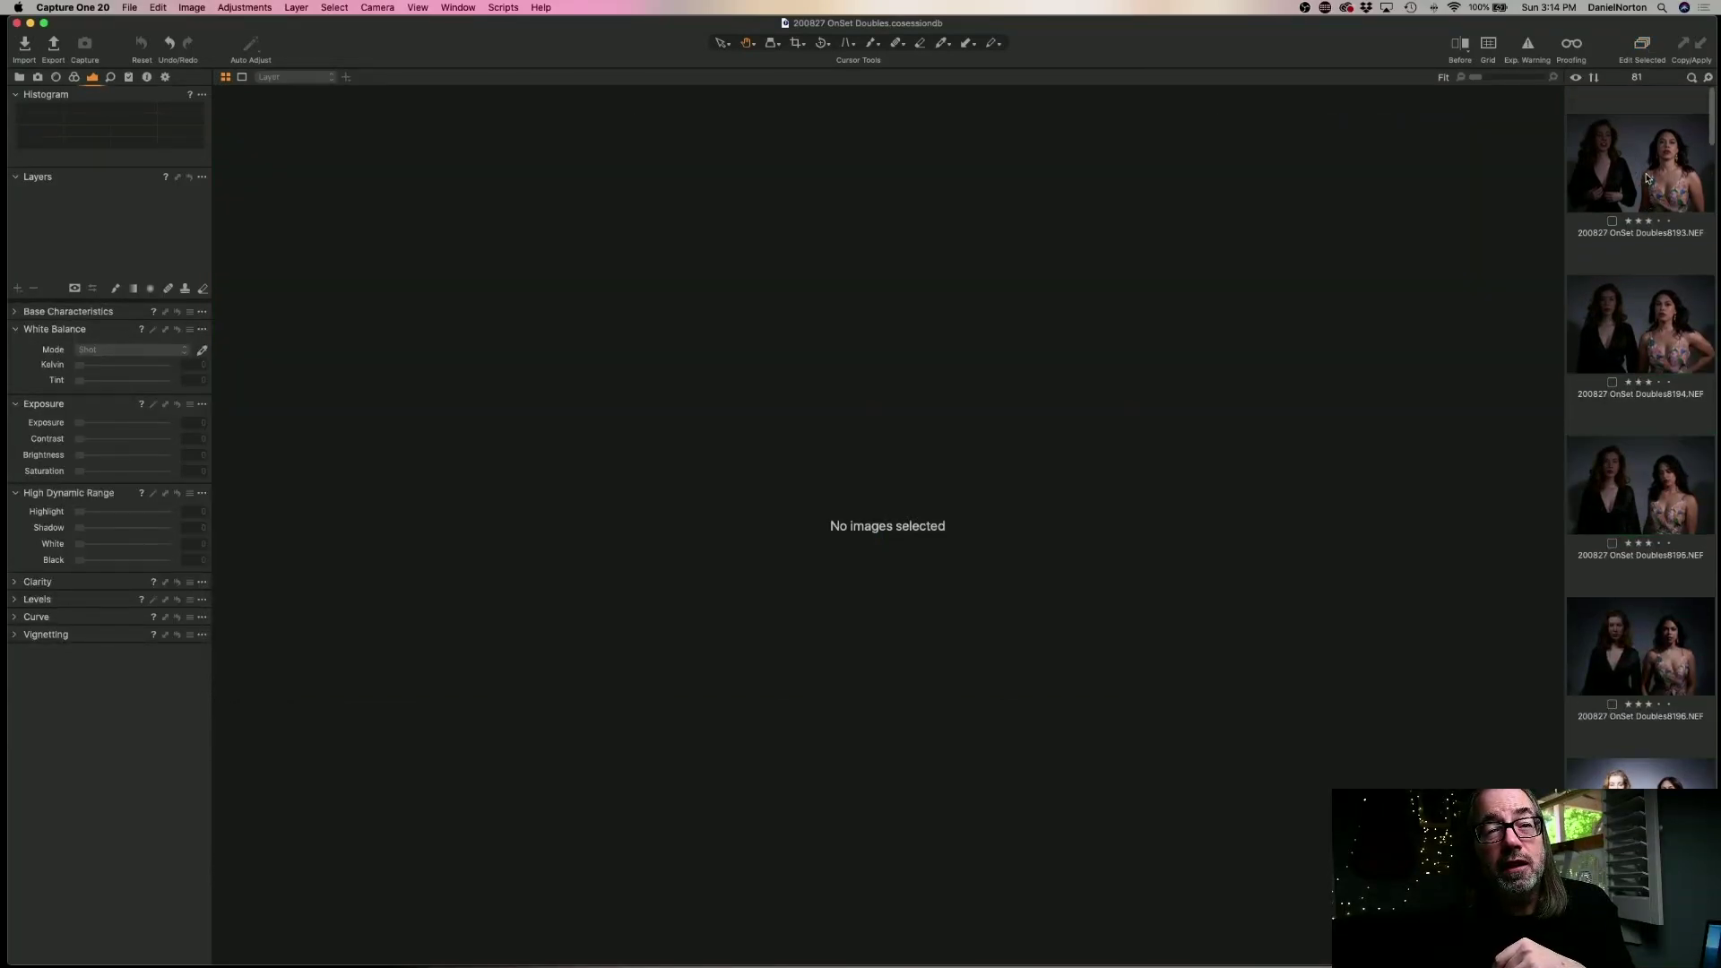
- Try a four-star rating on the first two photos with Edit Selected off, and restore three stars on 200827 OnSet Doubles8193.NEF
left_click(1638, 175)
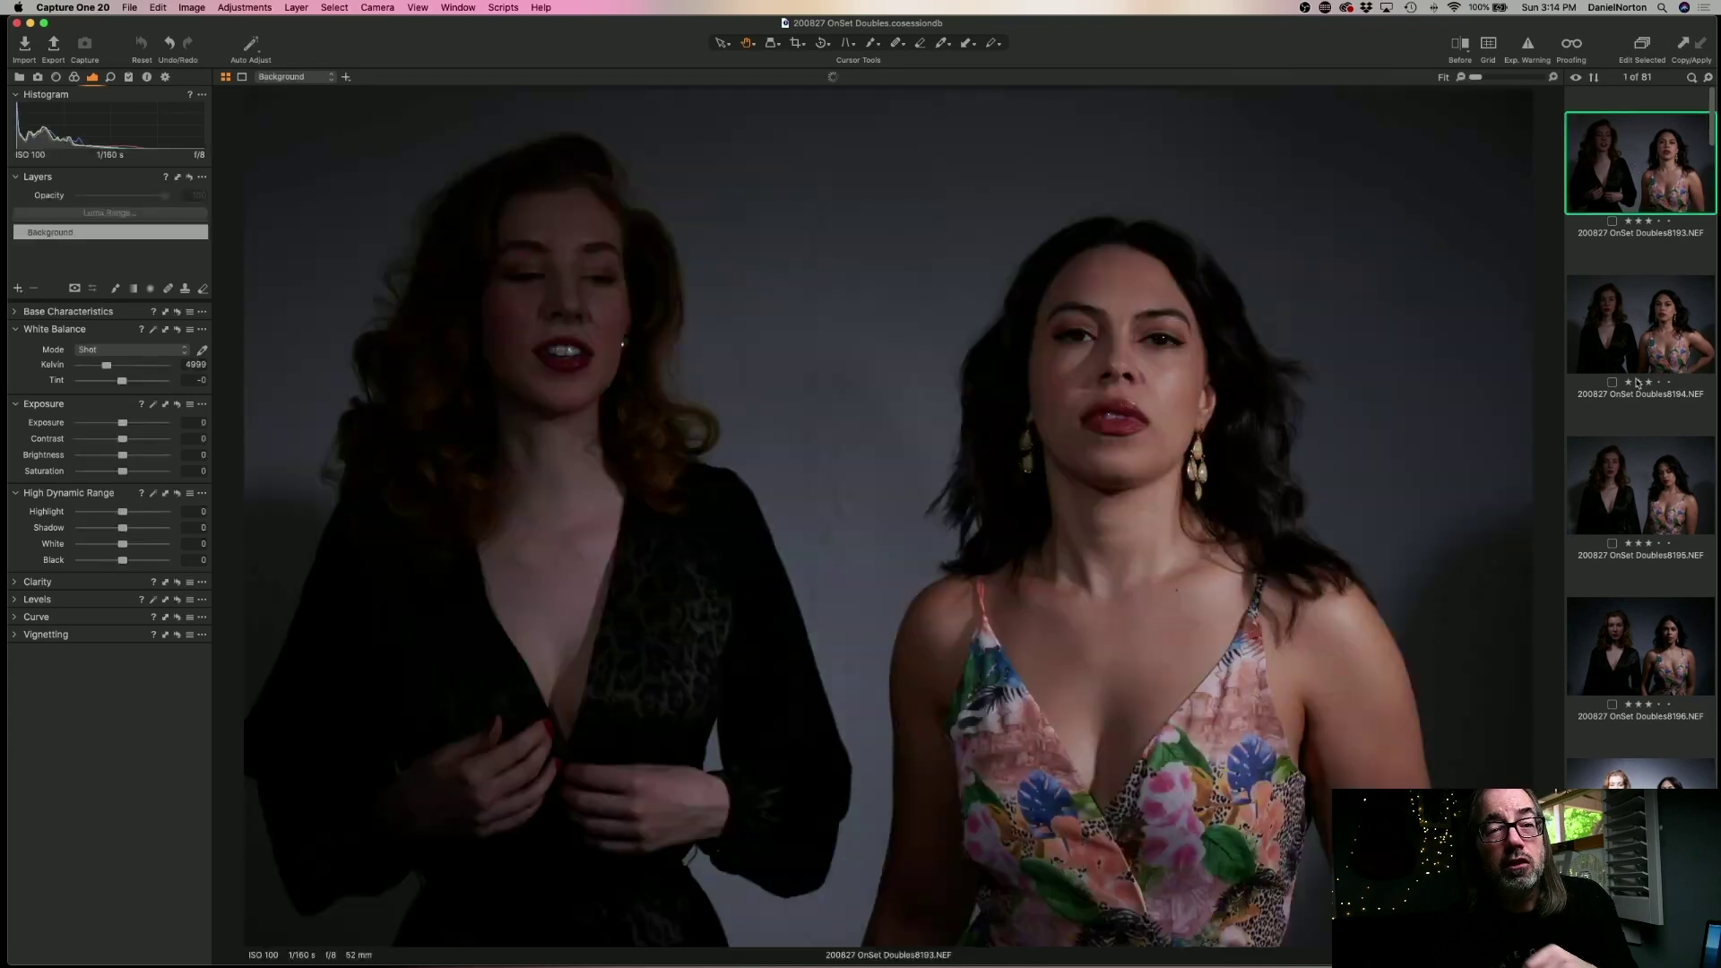
left_click(1630, 372, "super")
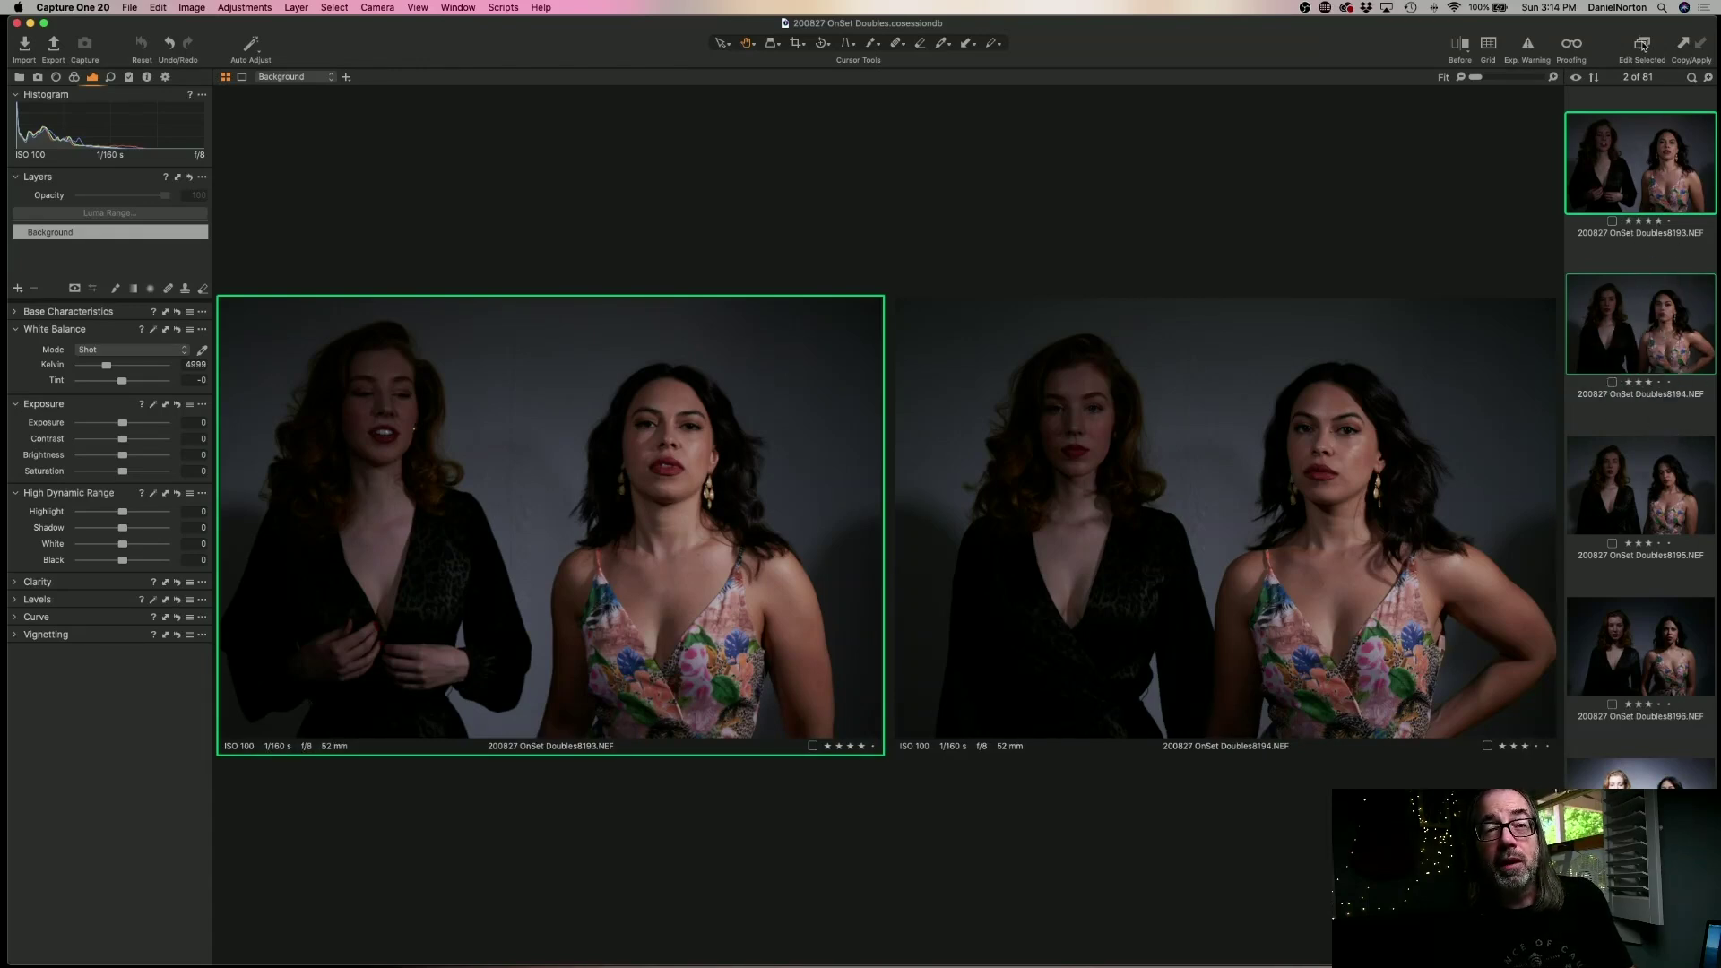
left_click(1645, 205)
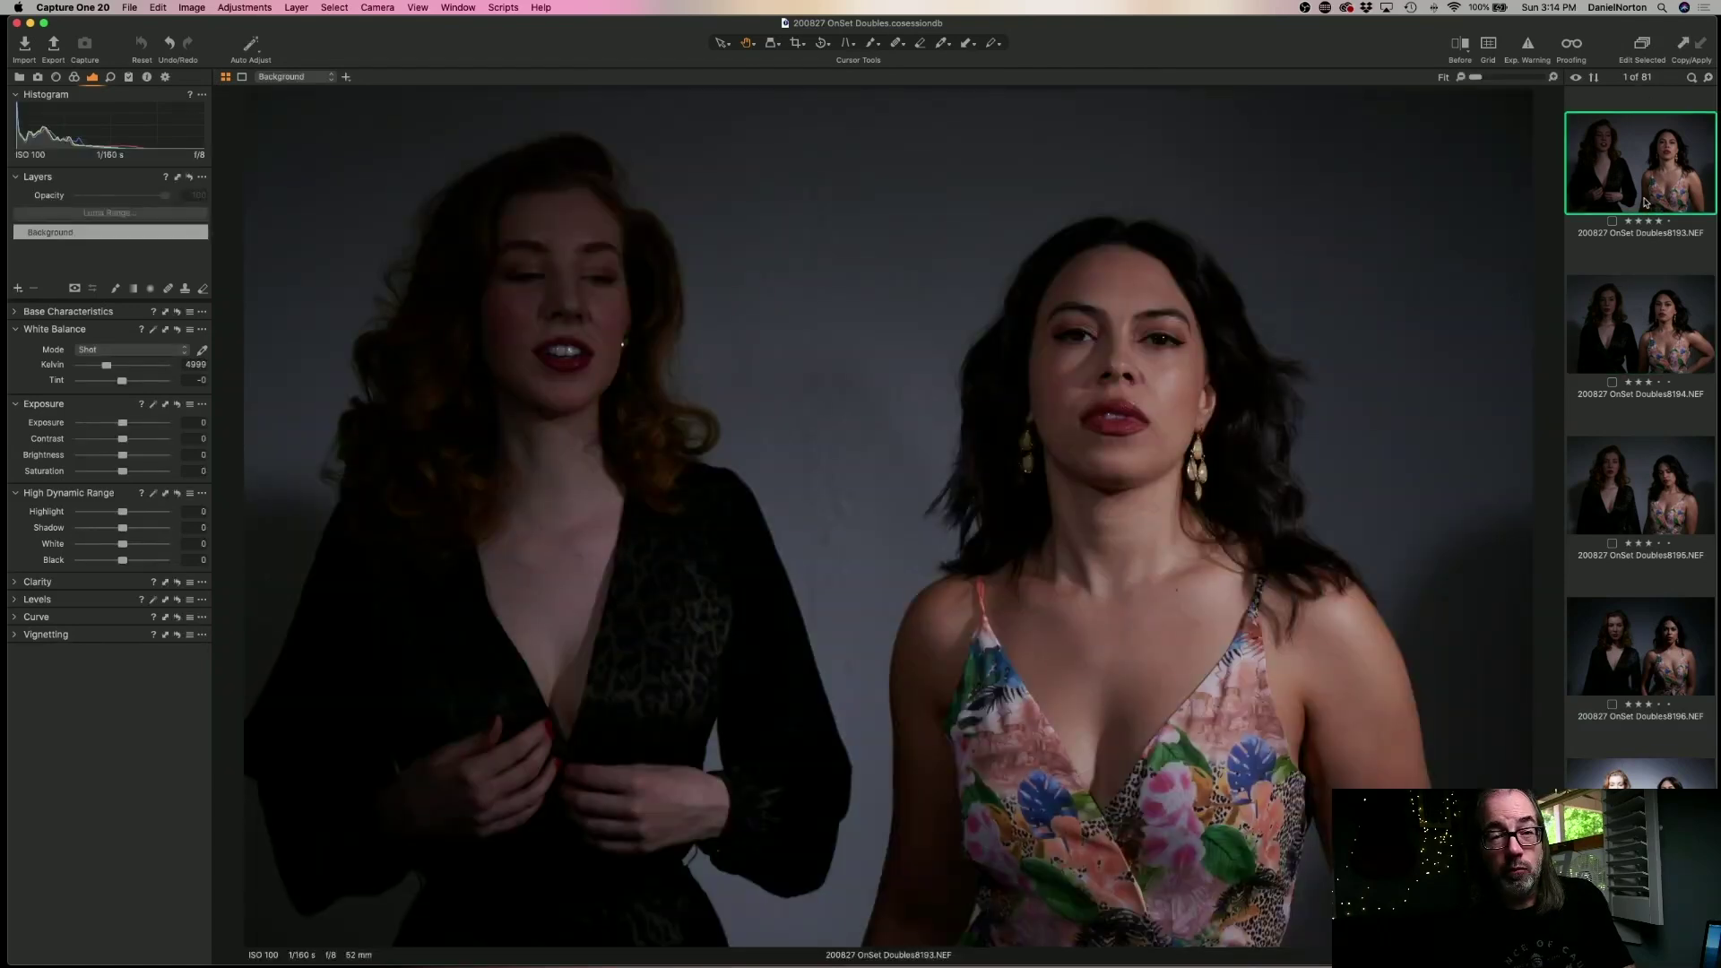
left_click(1649, 253, "super")
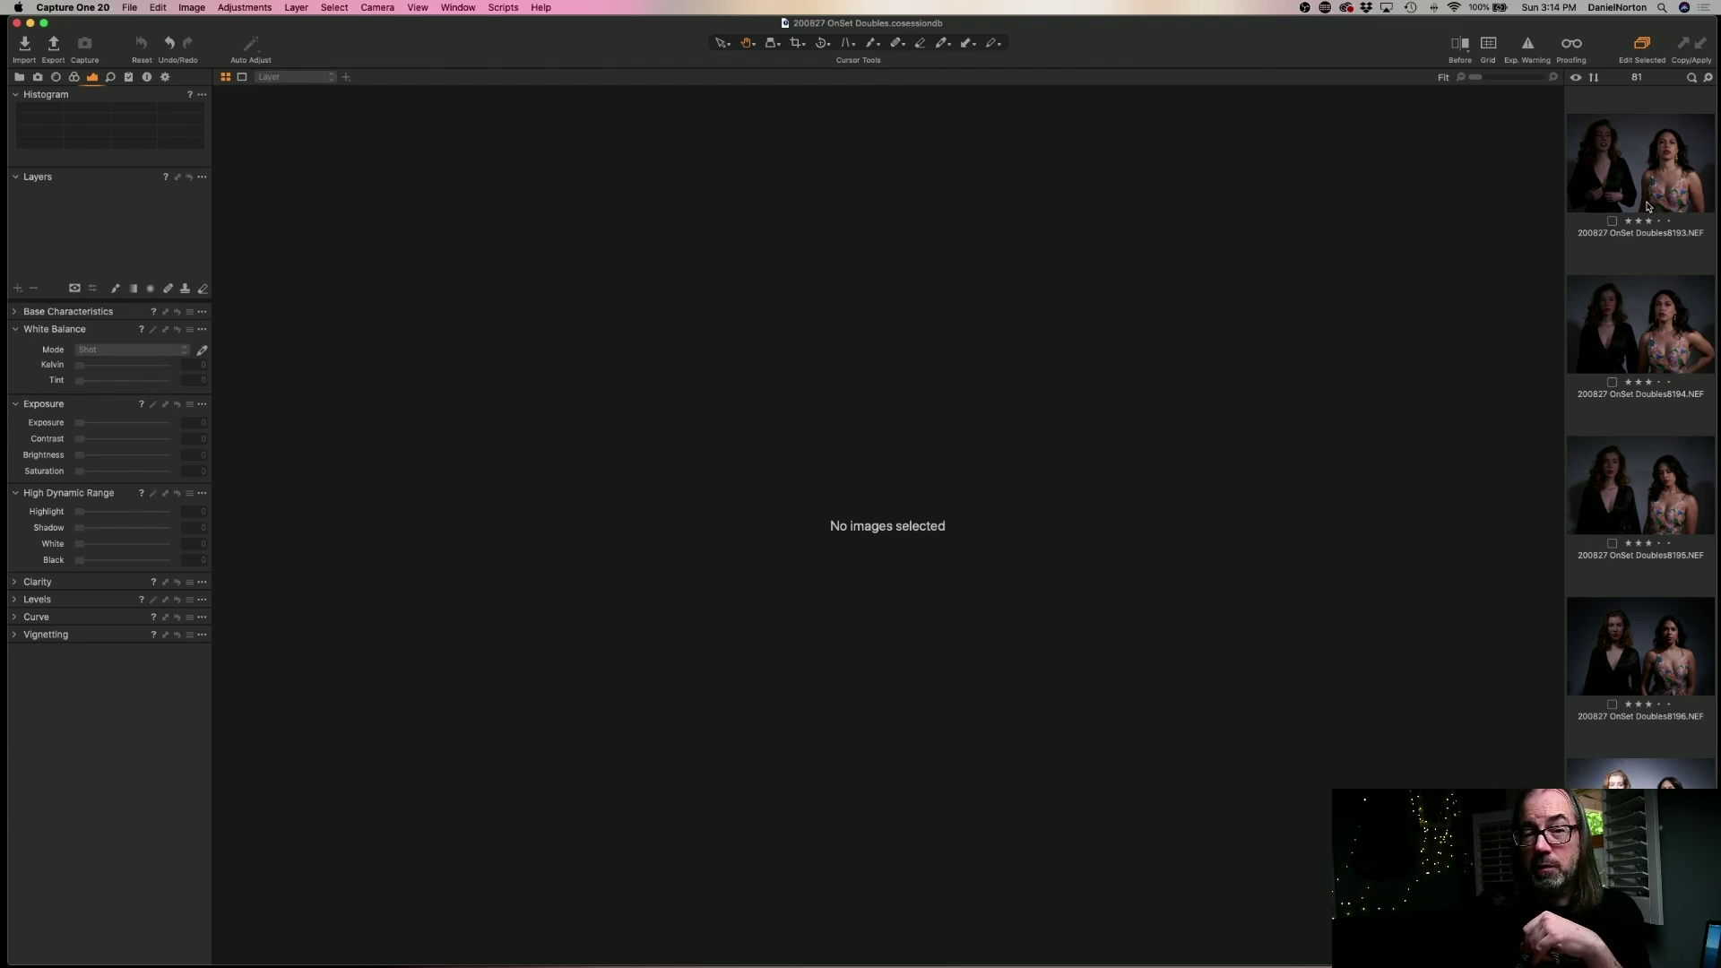
- Review the first four photos one by one, checking the dark-haired model's face in the first at 100%
left_click(1642, 191)
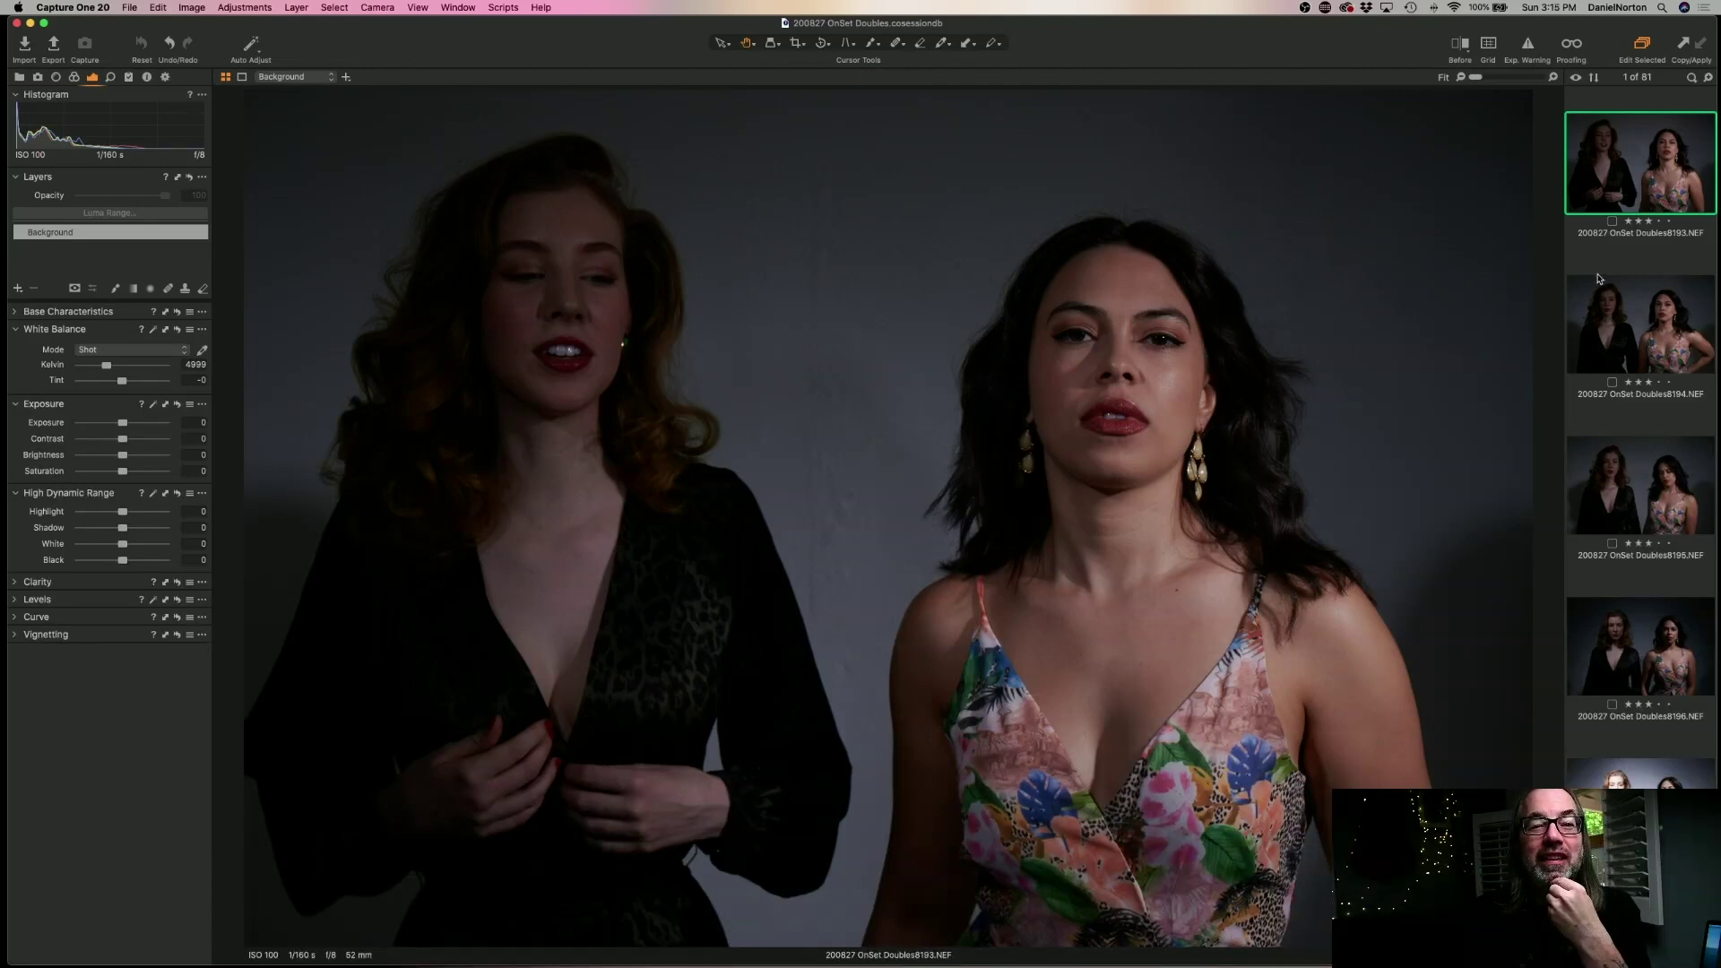
scroll(1603, 274, "down", 1)
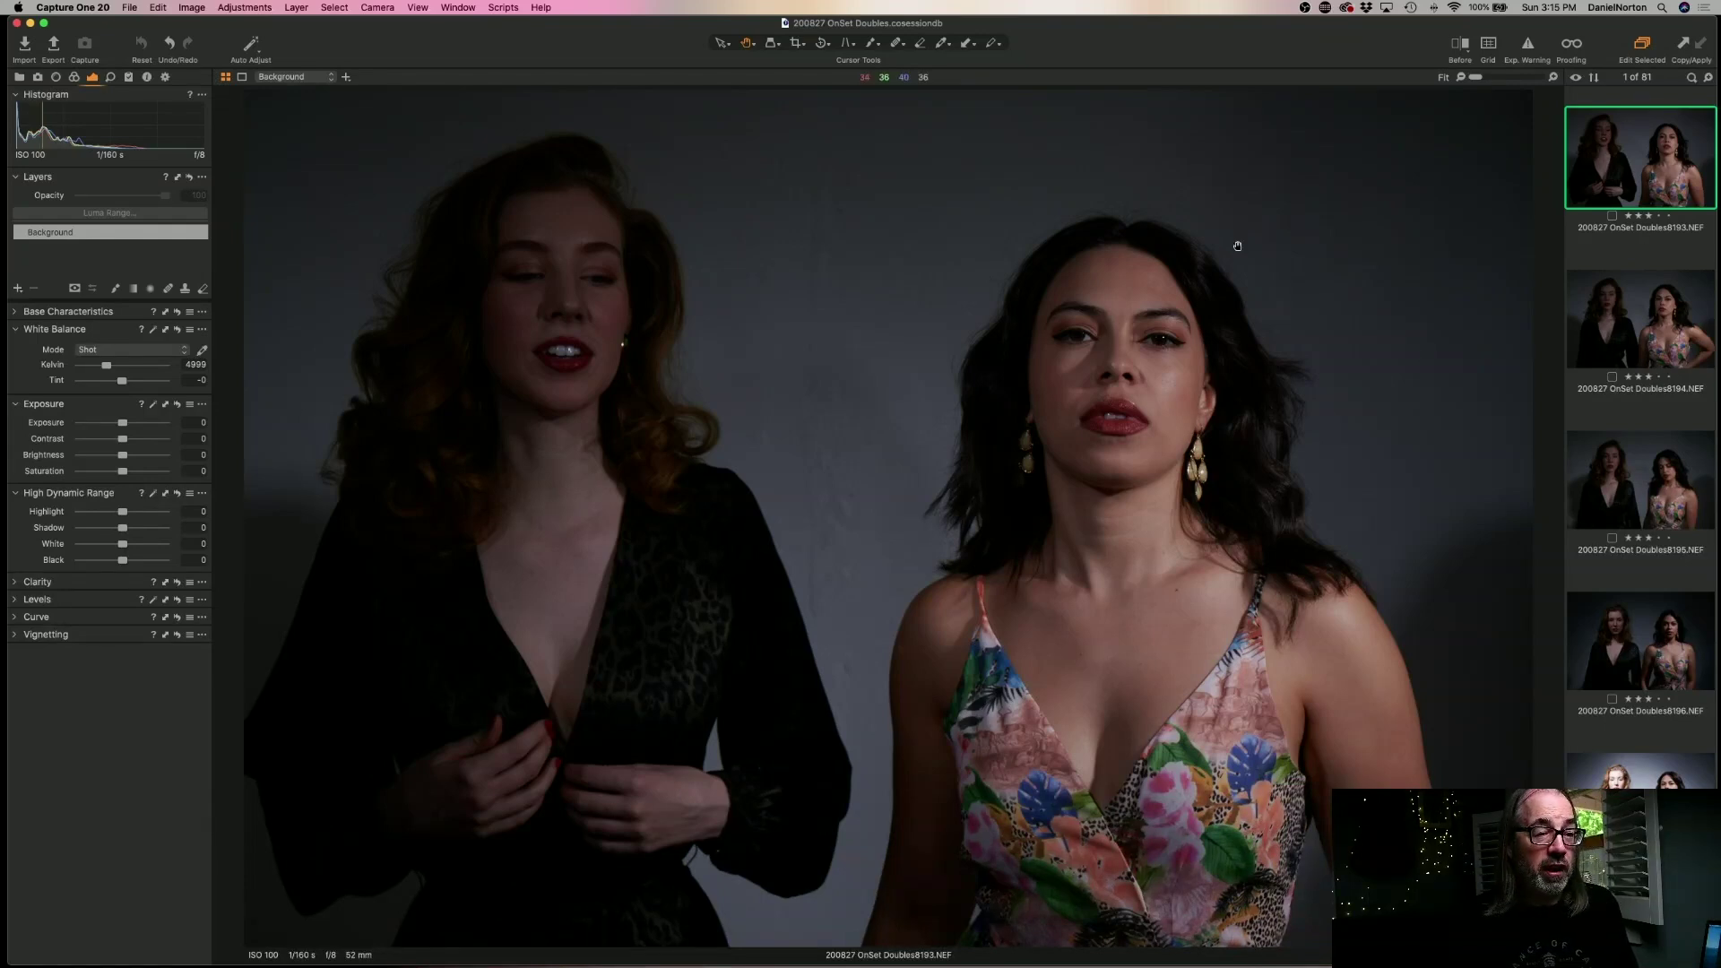
double_click(1152, 349)
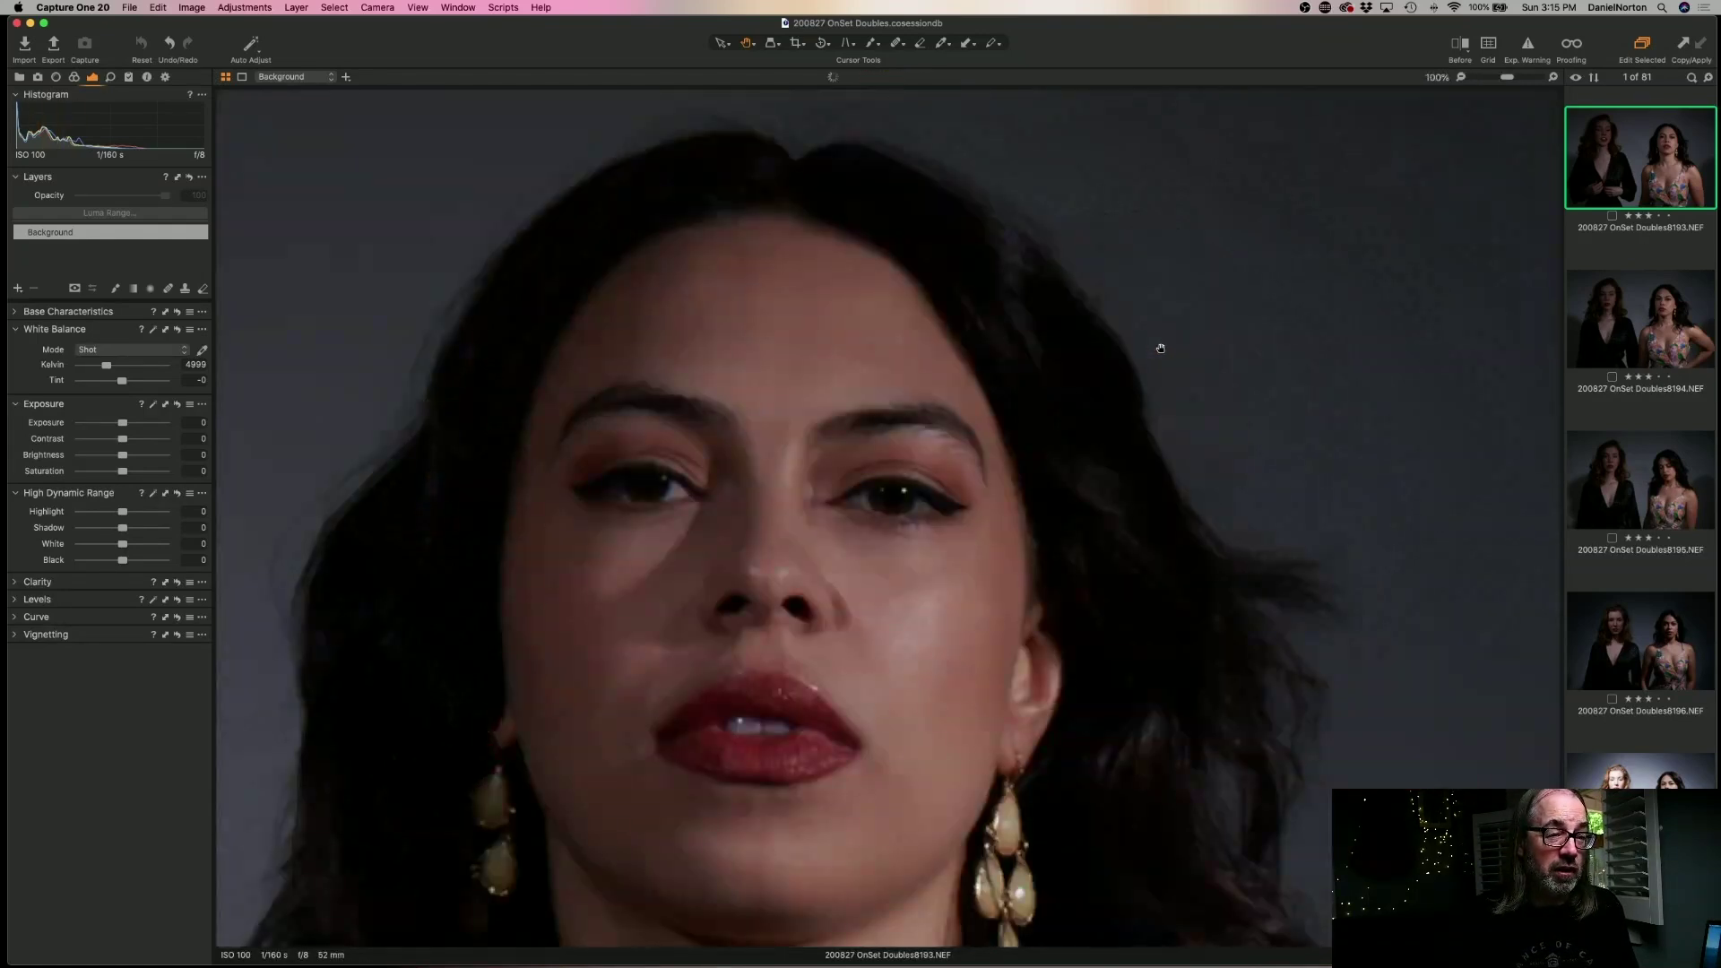
double_click(903, 494)
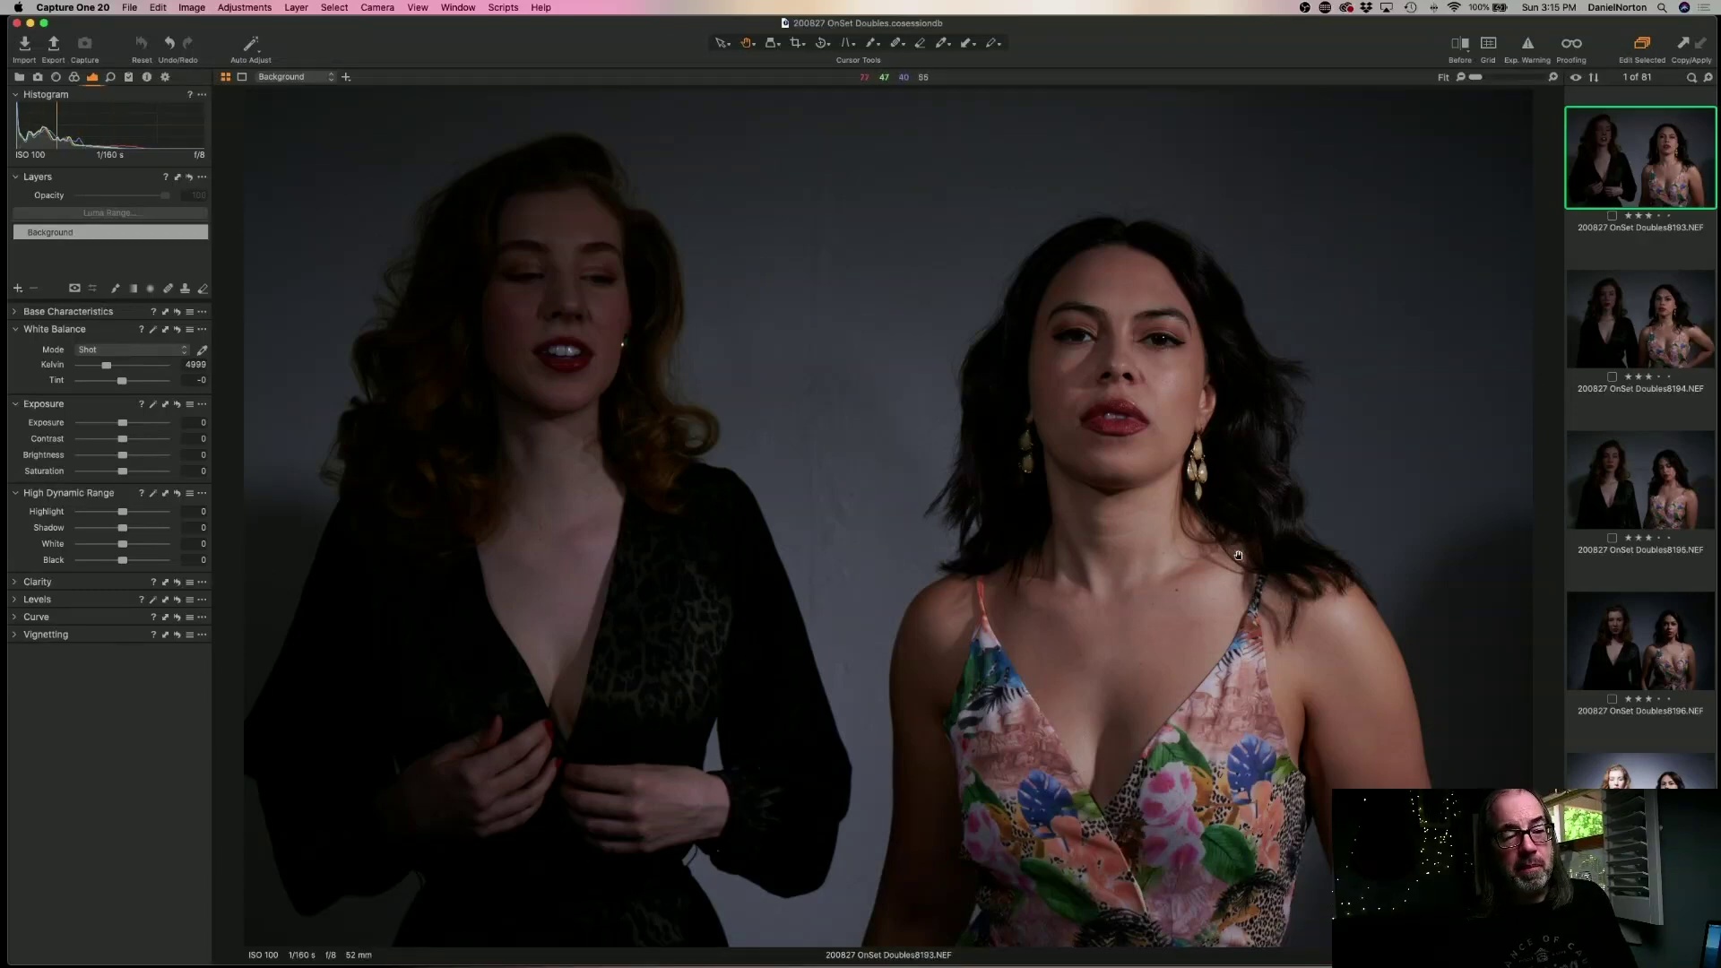
left_click(1625, 333)
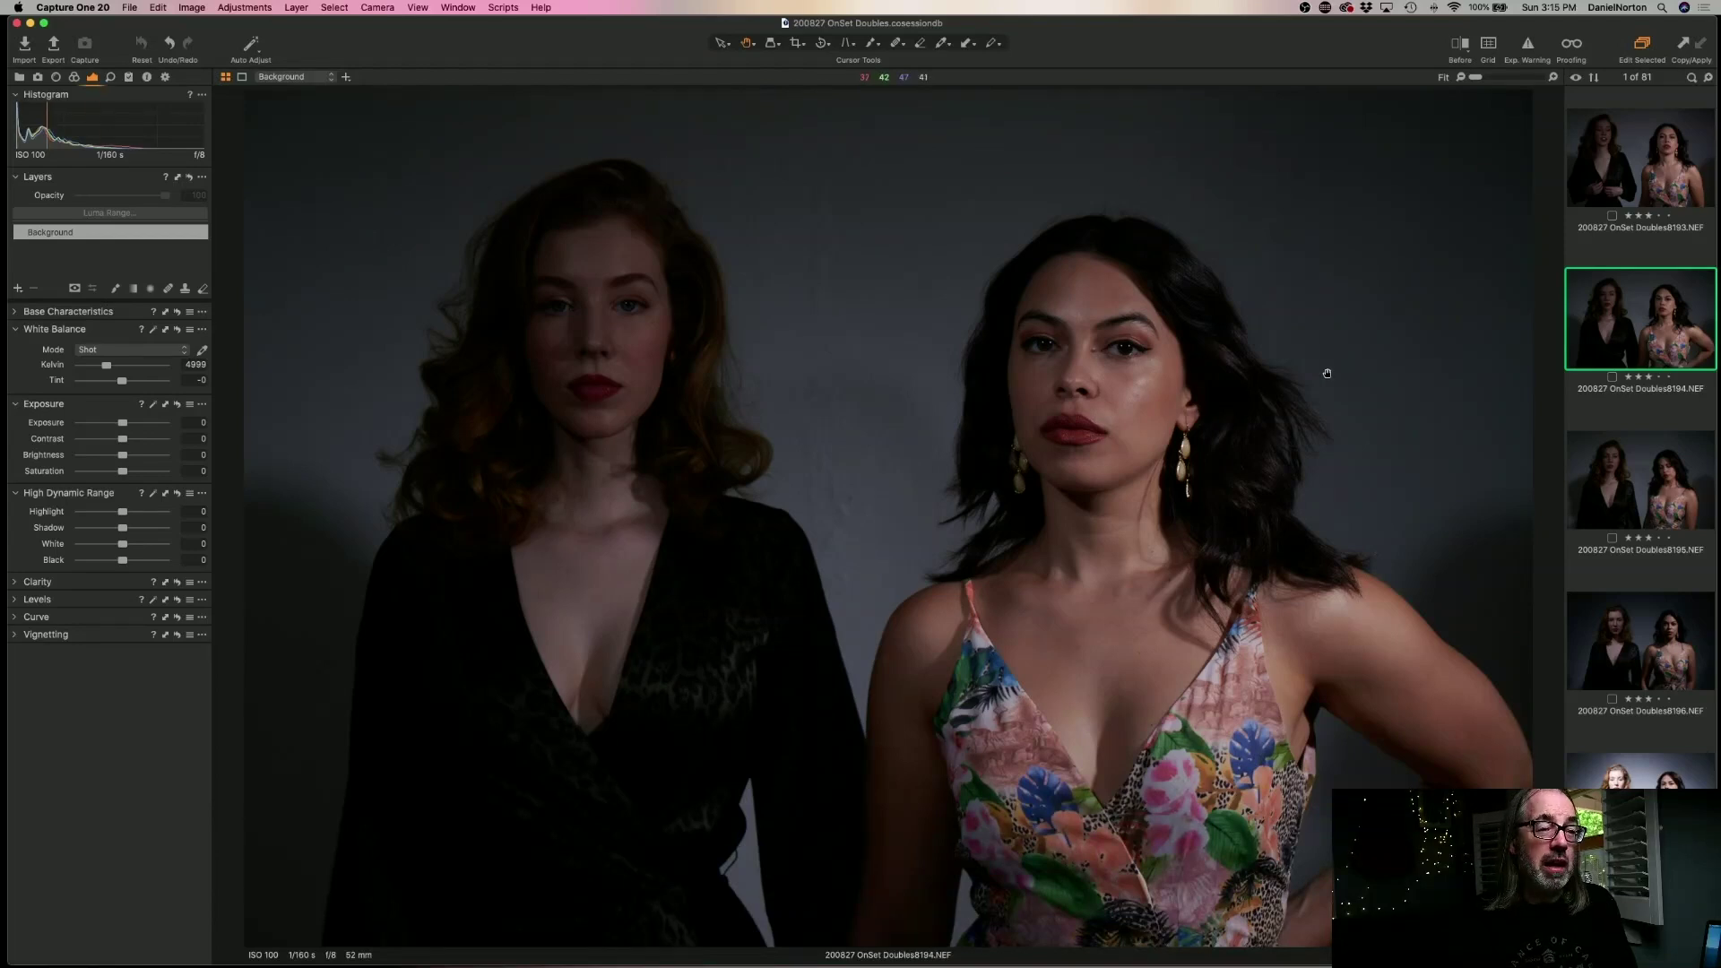
left_click(1649, 496)
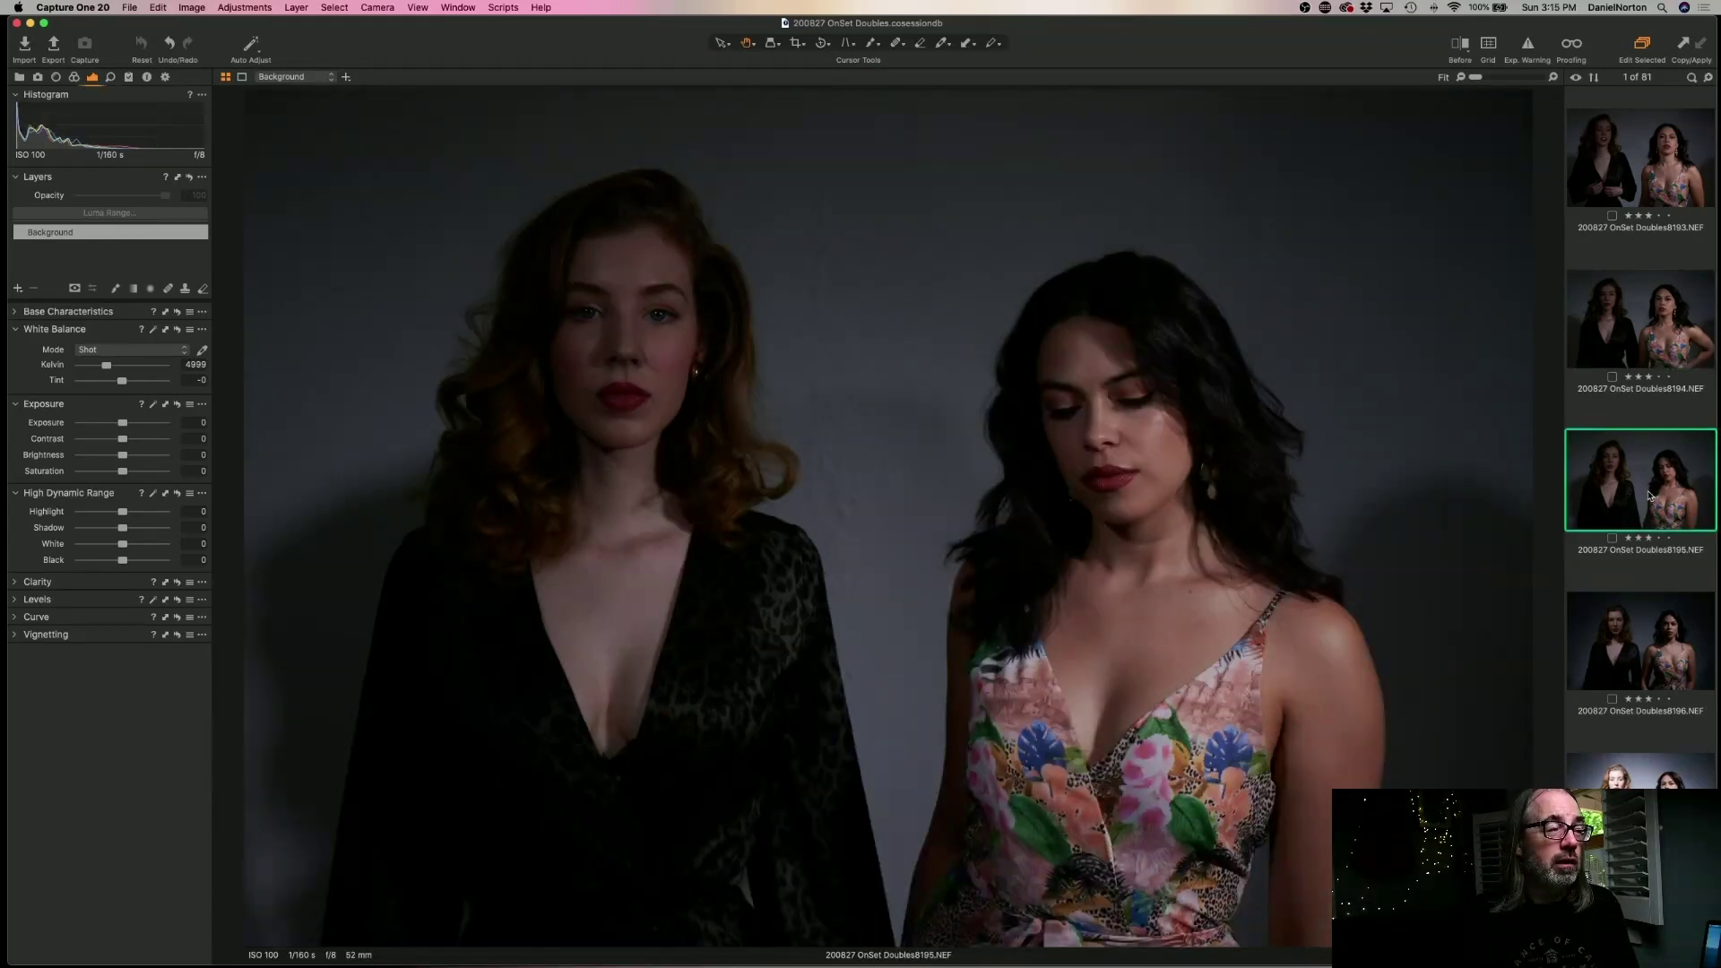
left_click(1652, 633)
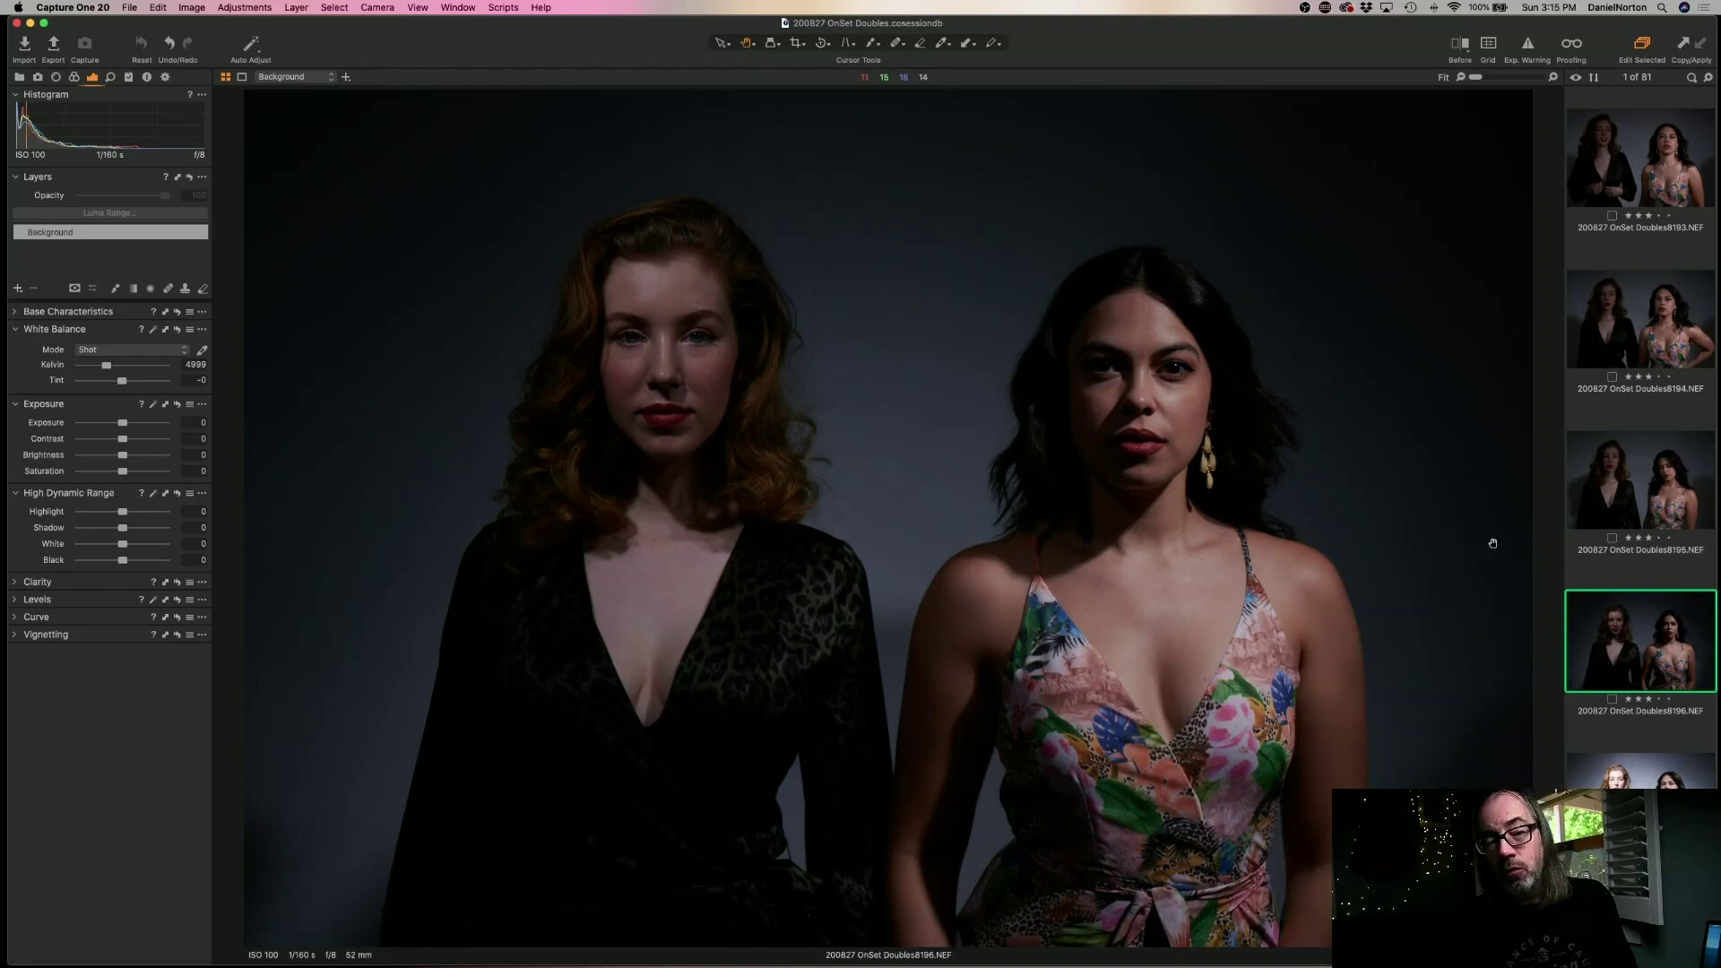
- Rate 200827 OnSet Doubles8193.NEF two stars and clear the selection
left_click(1646, 184)
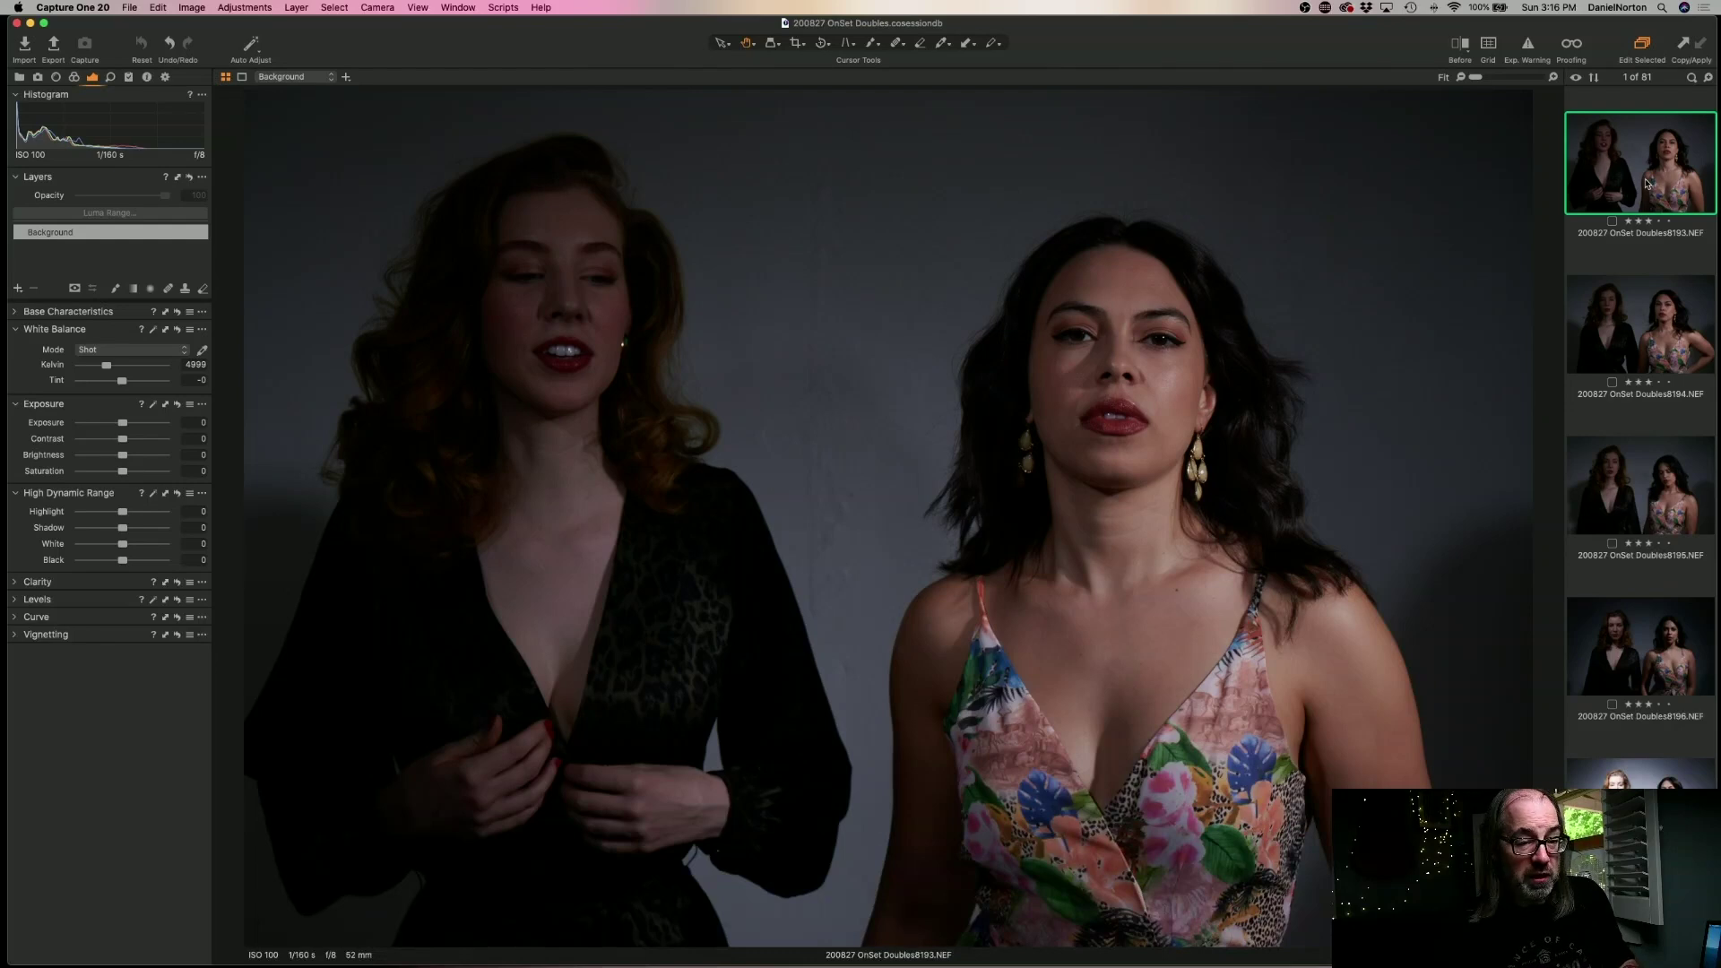
scroll(1651, 282, "down", 1)
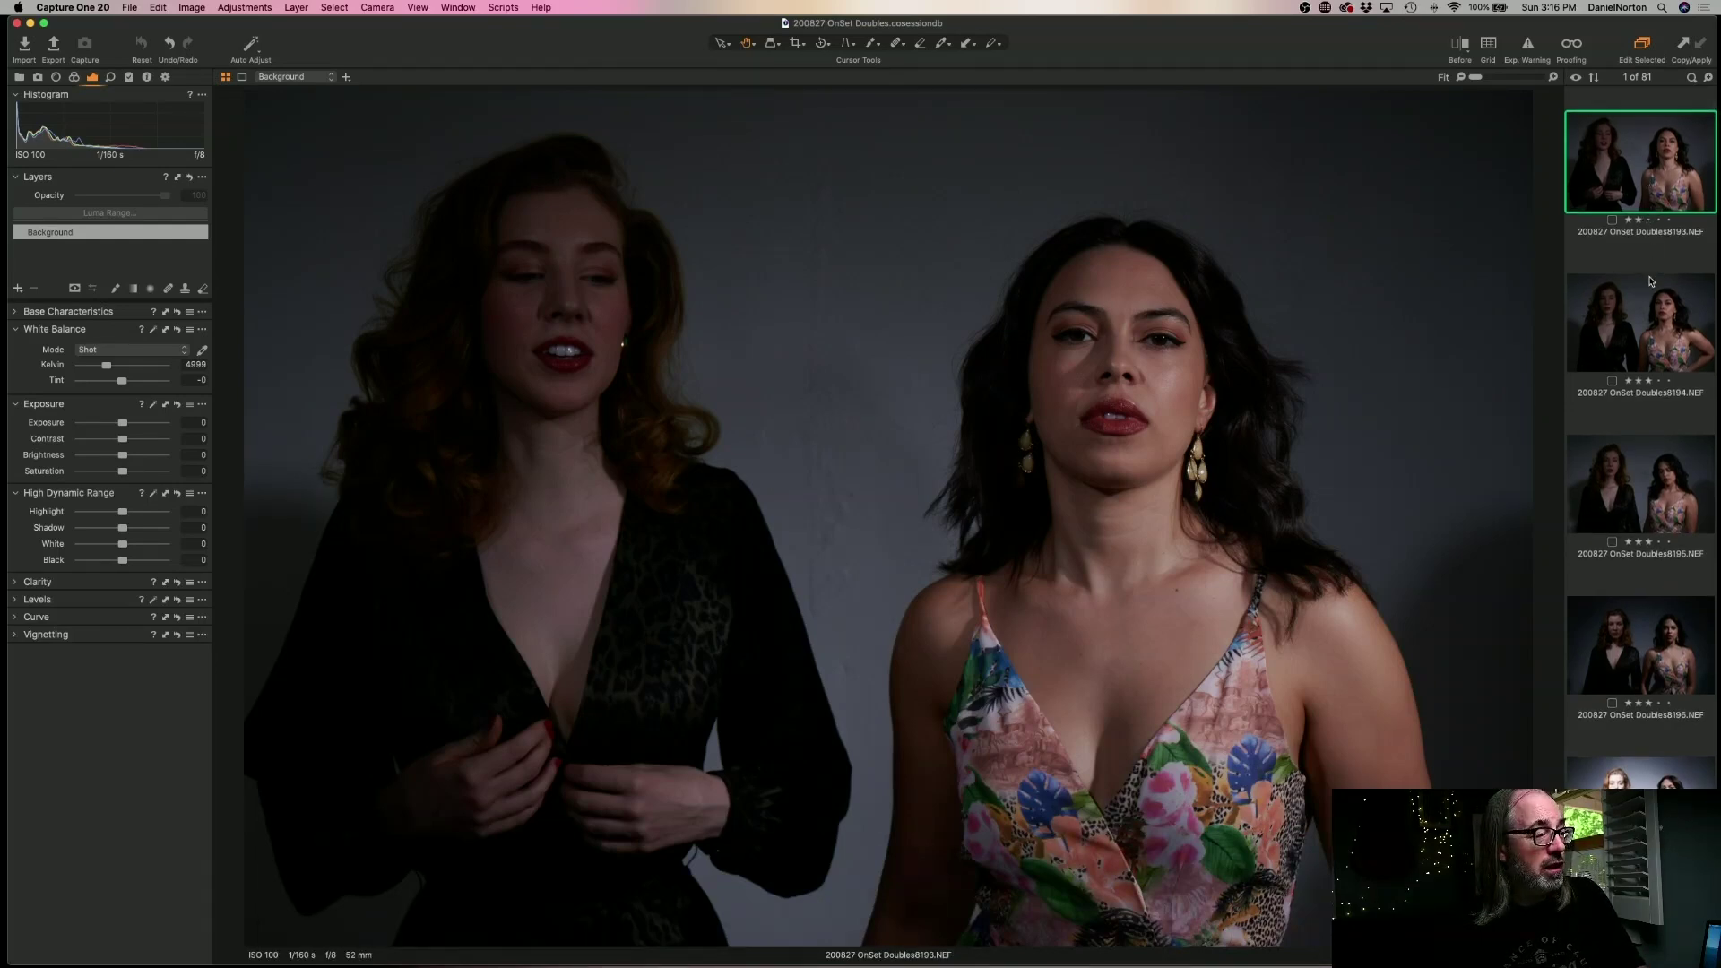
left_click(1654, 246)
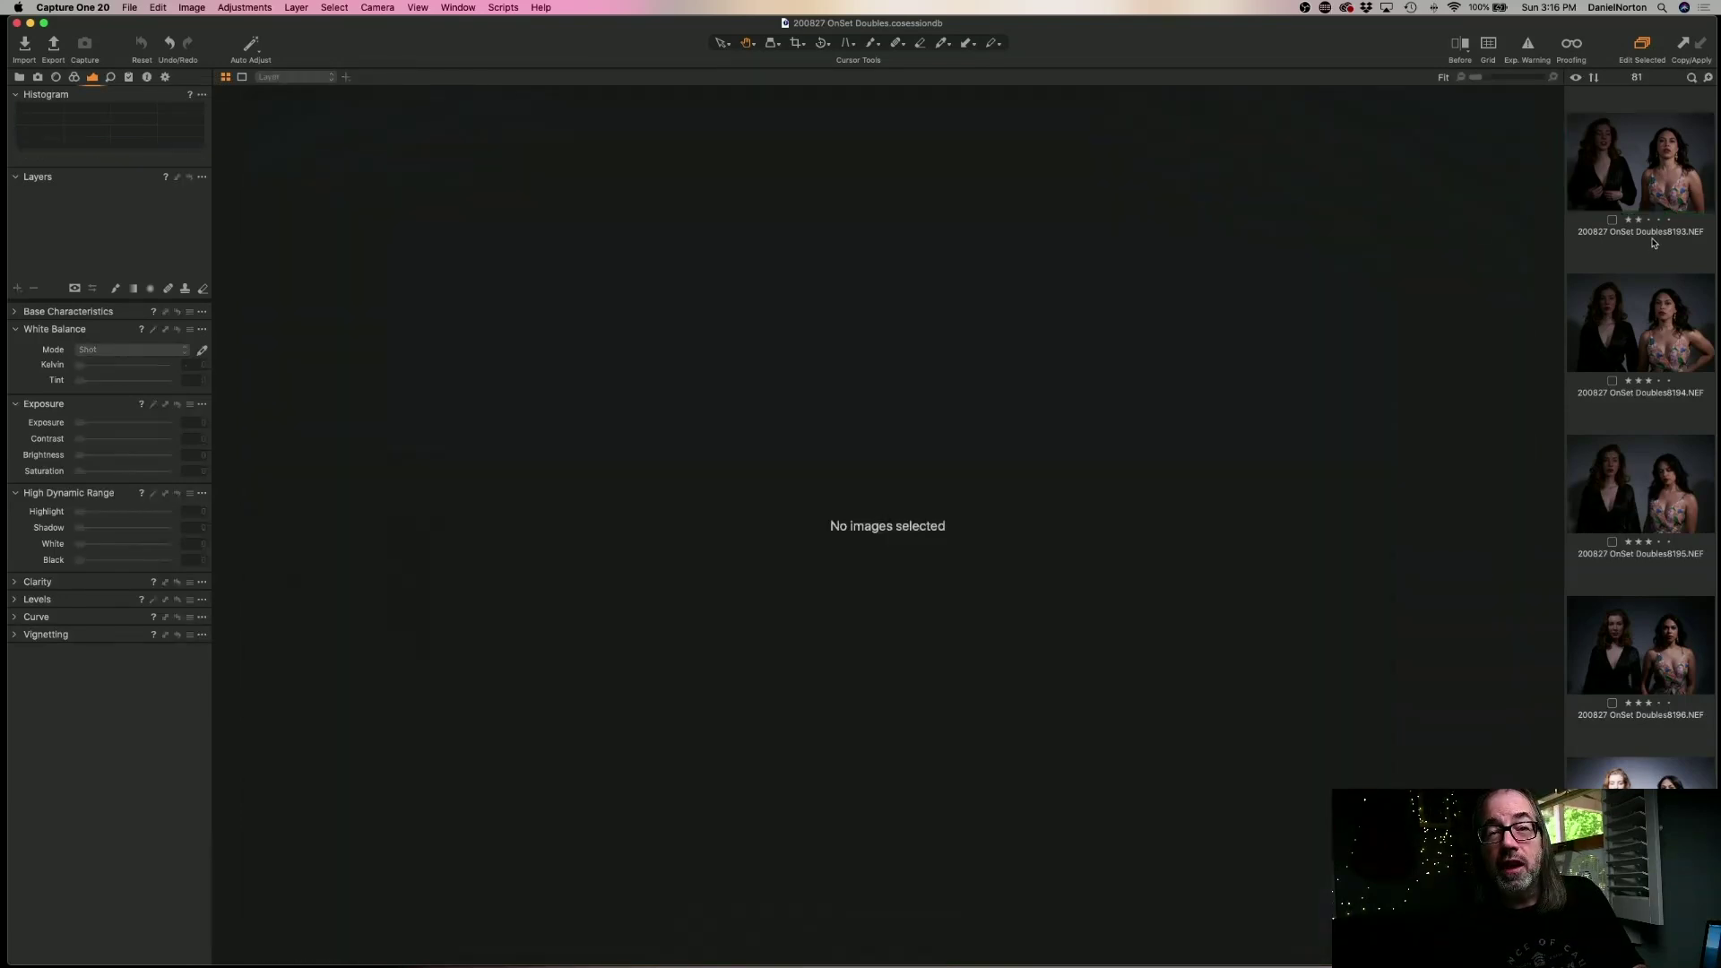
- Filter the photos to show only those rated three stars or higher
left_click(1693, 78)
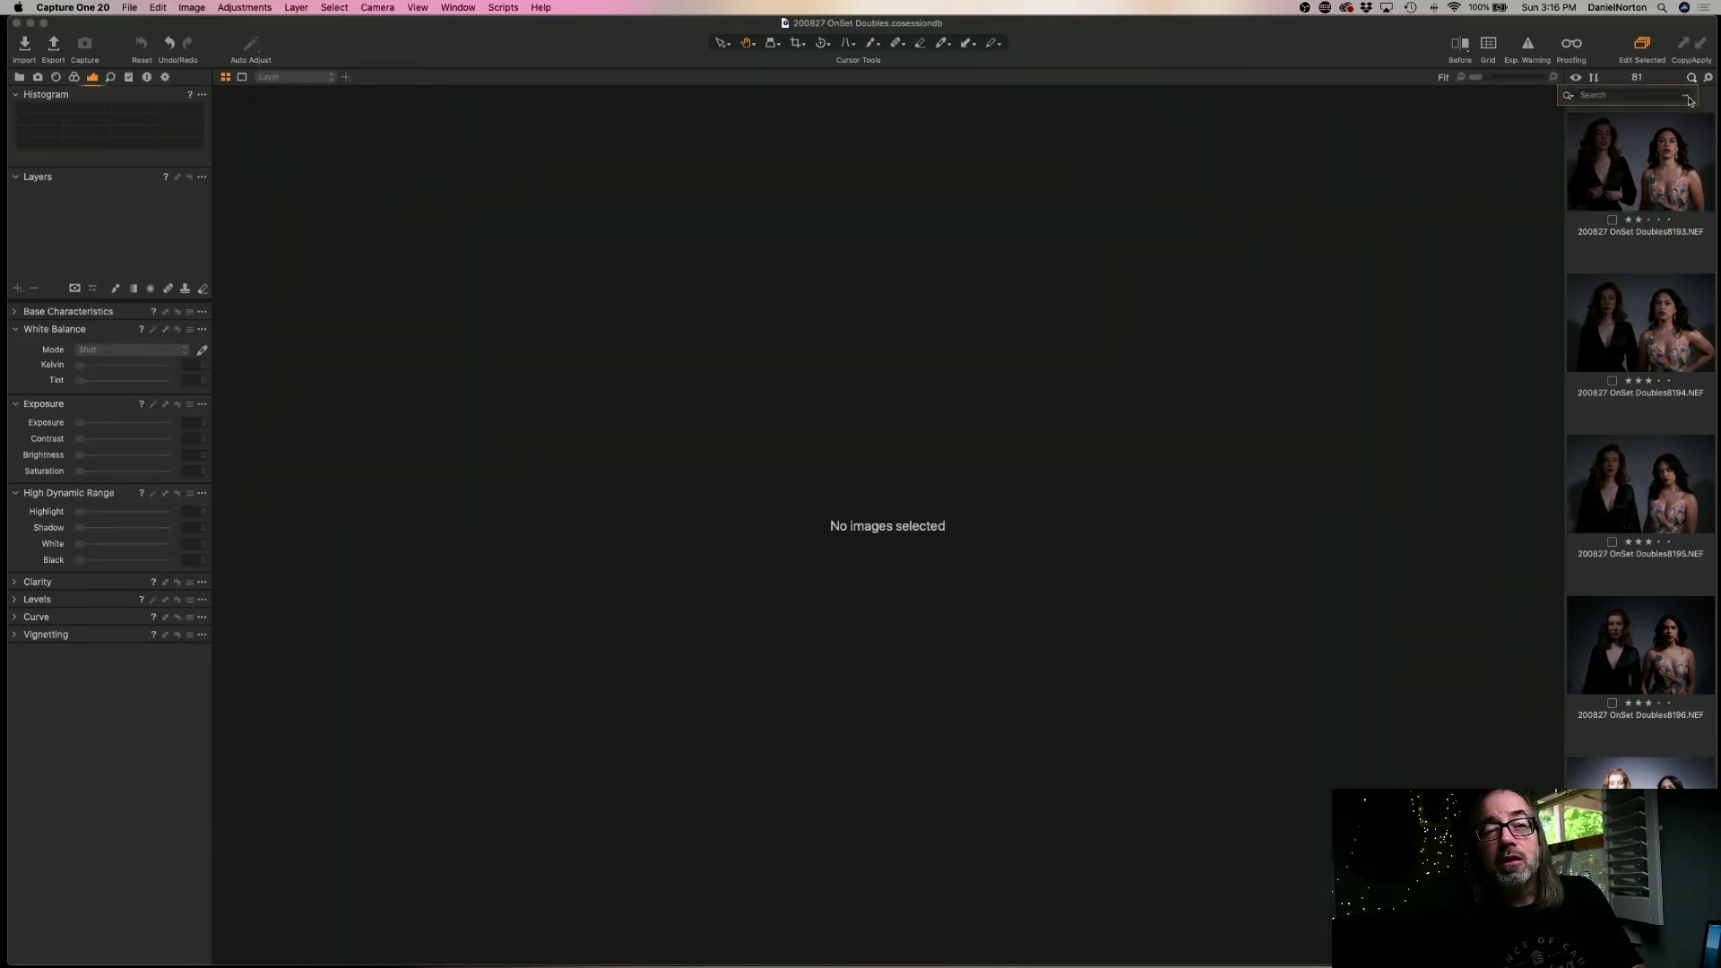
left_click(1569, 96)
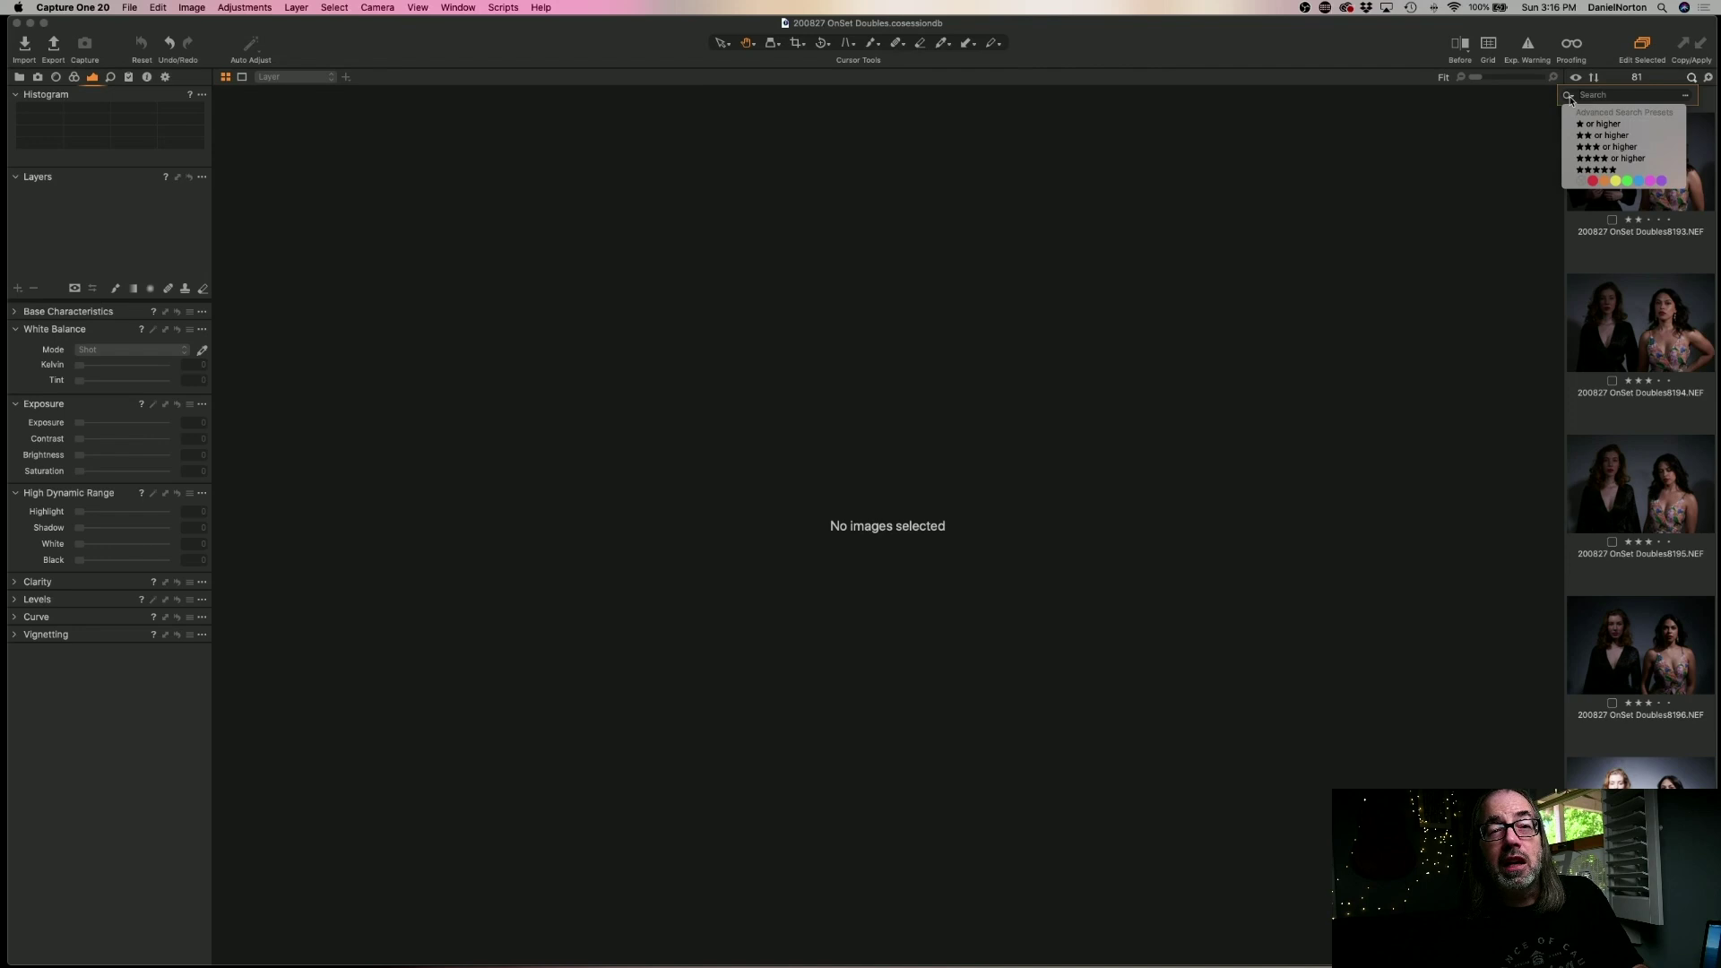
left_click(1627, 147)
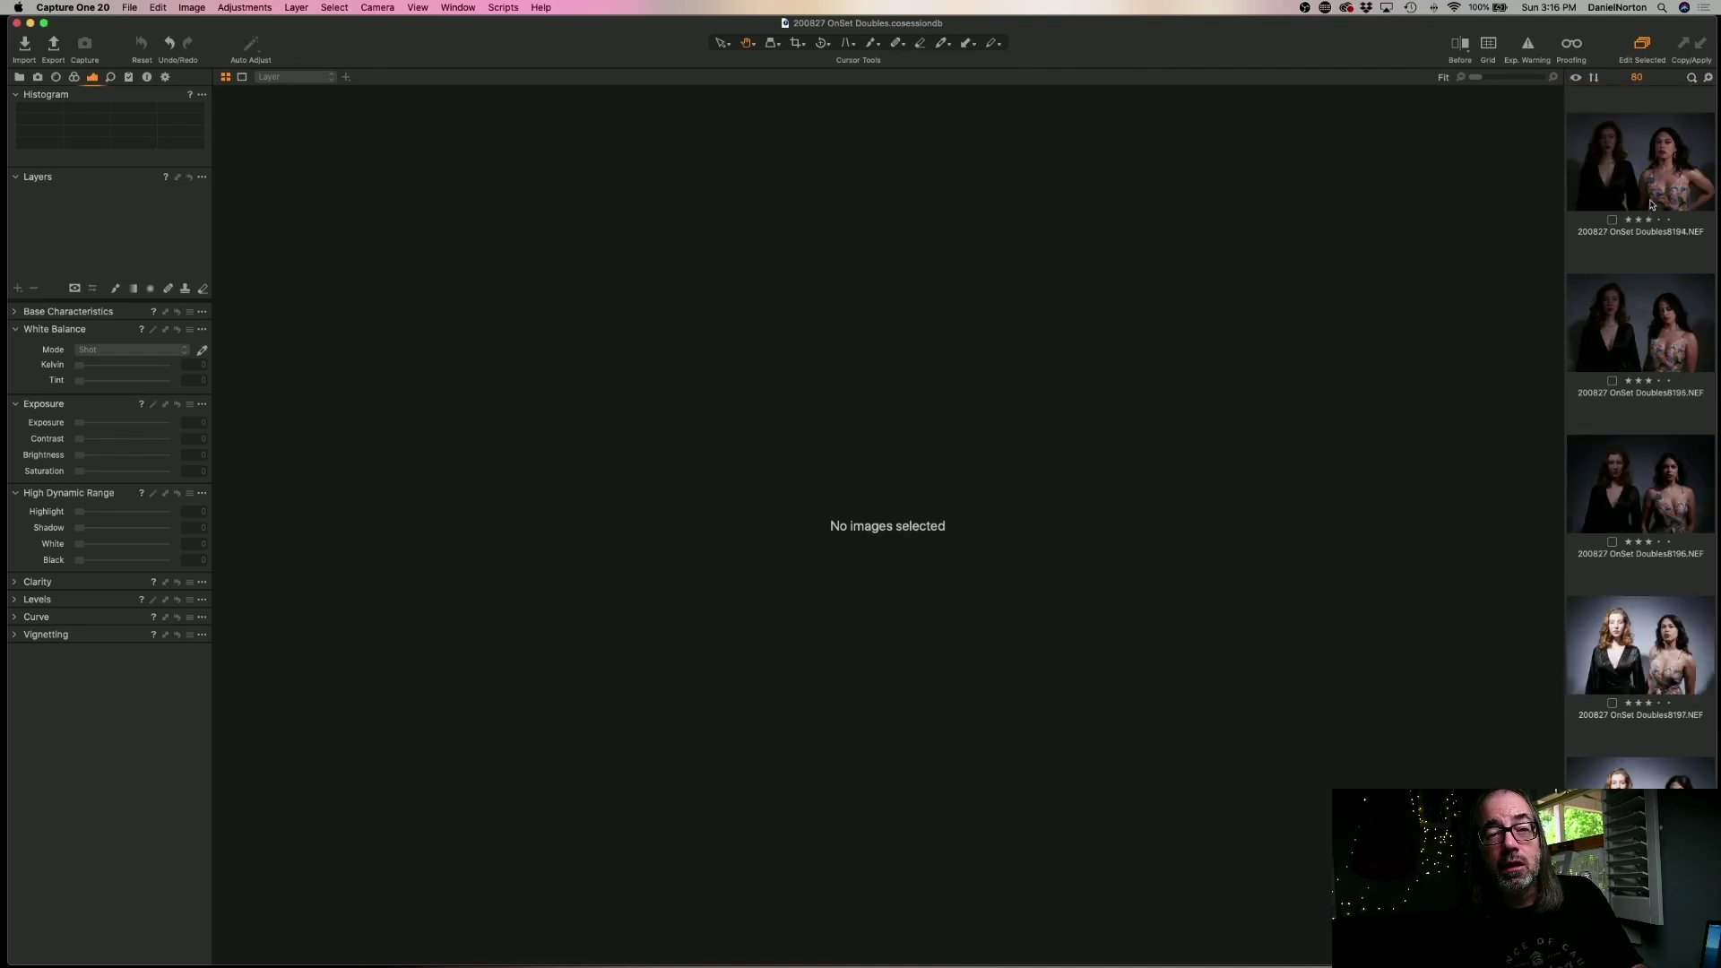
- Rate 200827 OnSet Doubles8194.NEF, 8195.NEF and 8196.NEF two stars so they drop out of the filter
left_click(1652, 202)
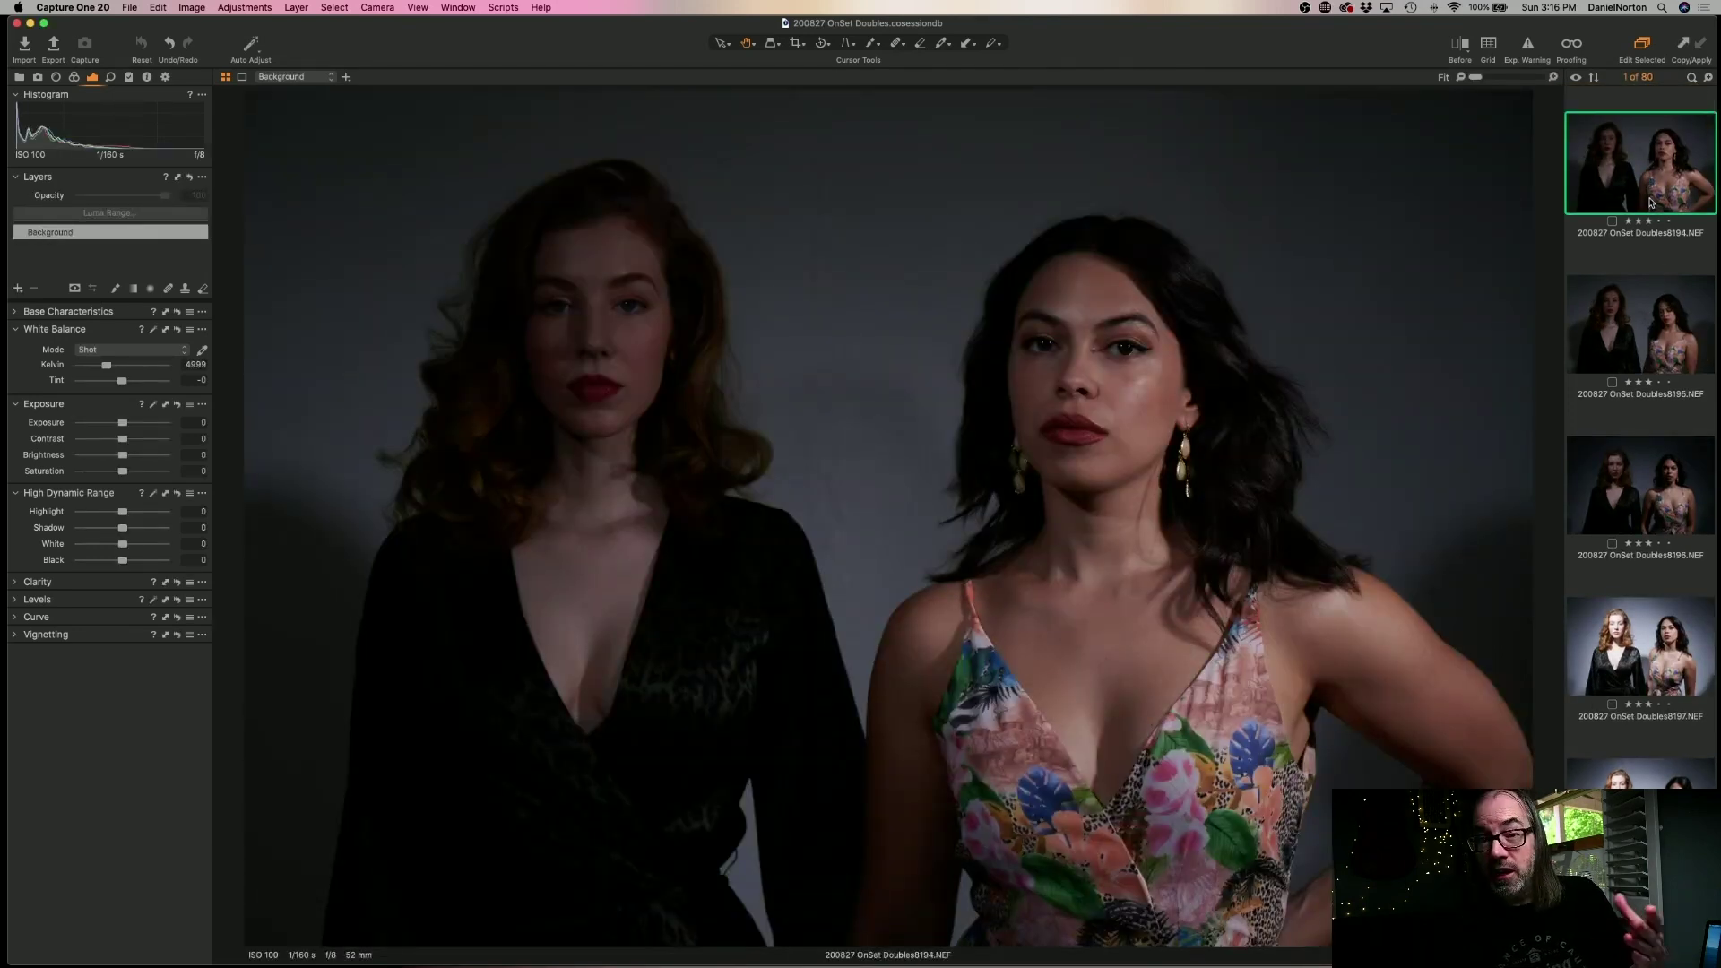
key("2")
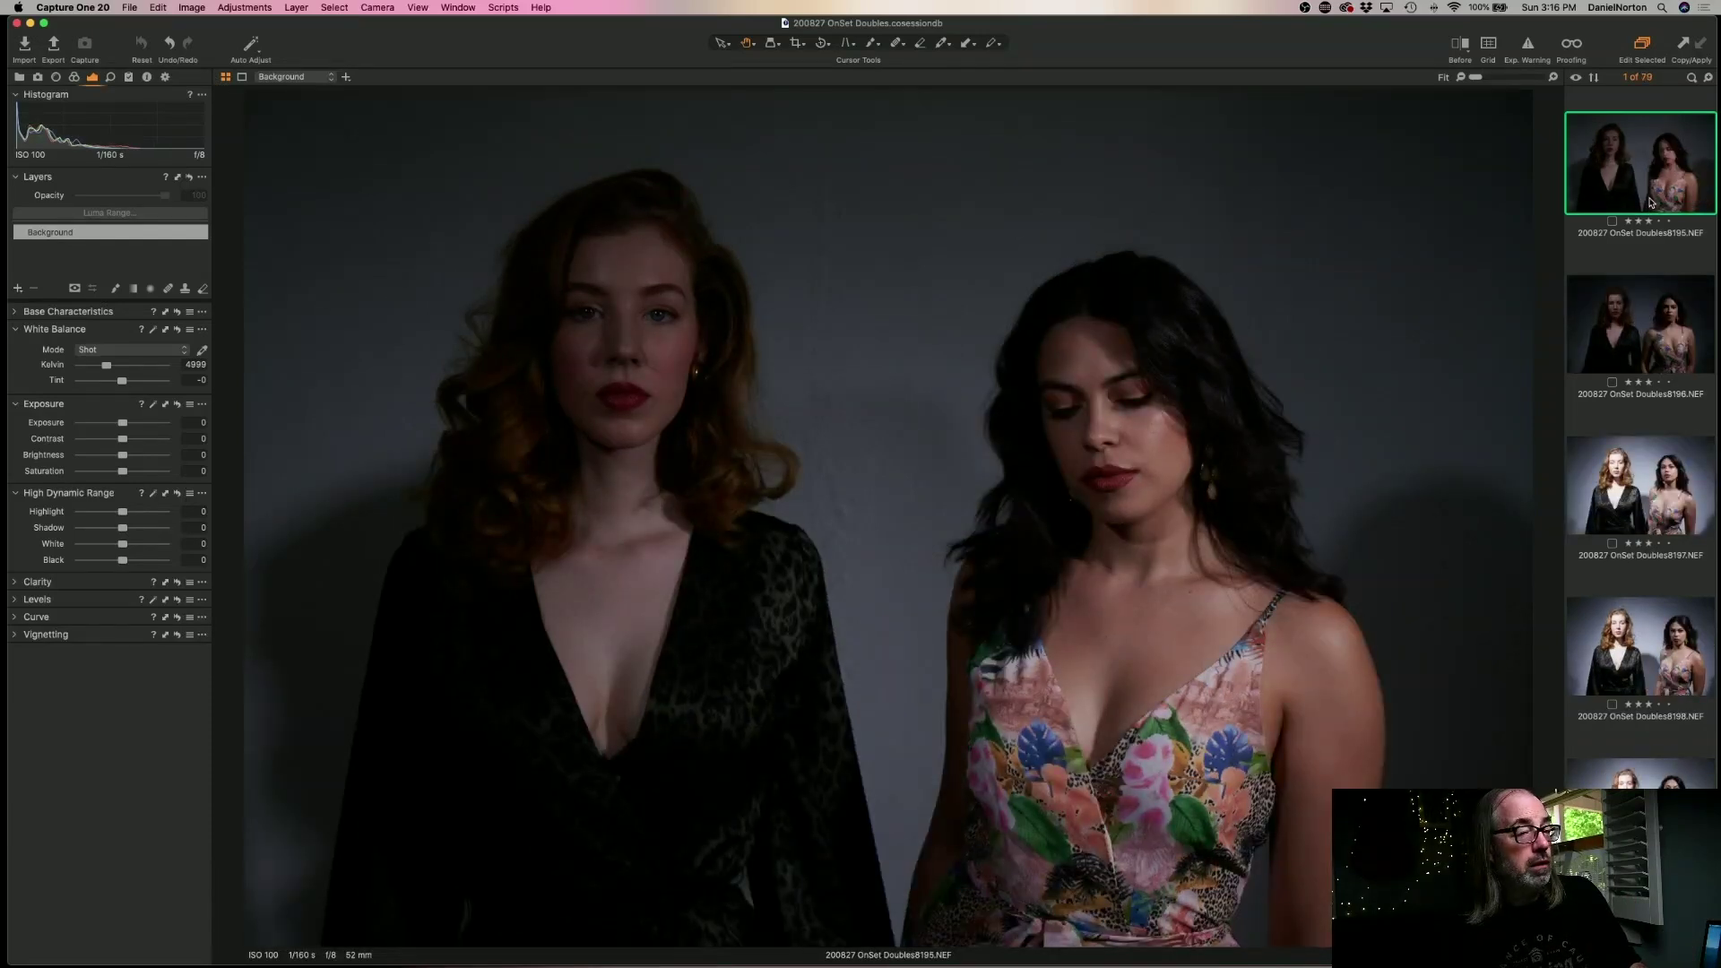
key("2")
key("2")
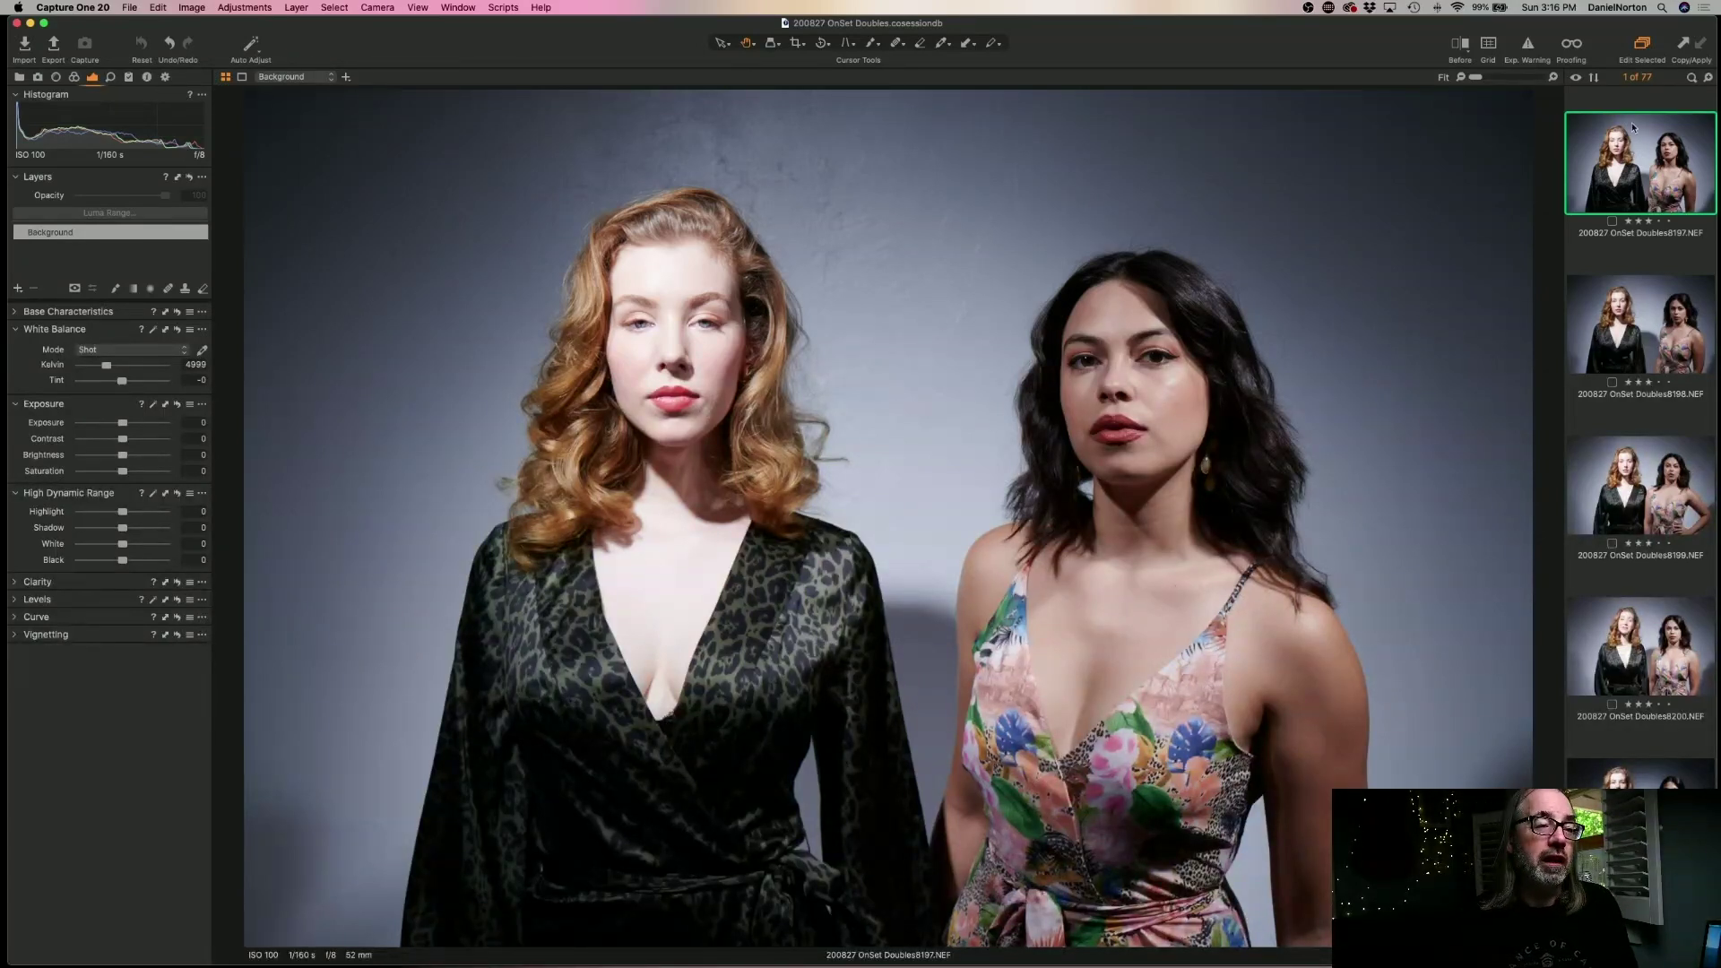
- Examine both models' faces in 200827 OnSet Doubles8197.NEF at 100%, trying an exposure of -0.35 and resetting it
left_click(1153, 377)
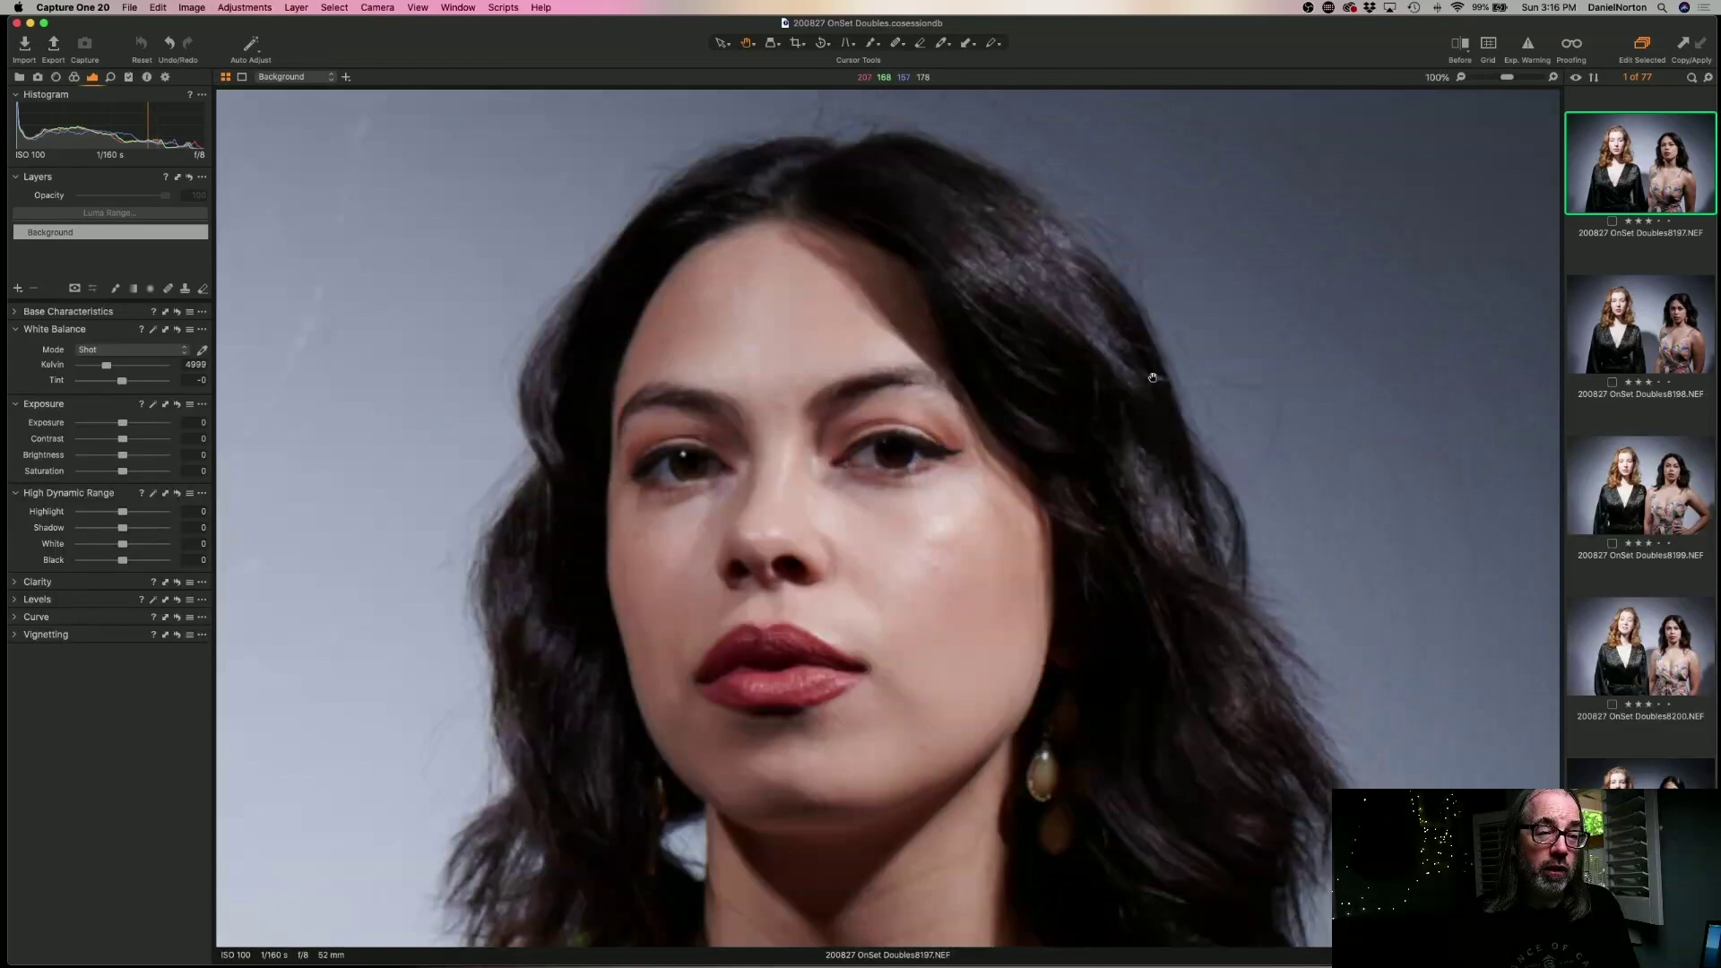
scroll(941, 530, "left", 10)
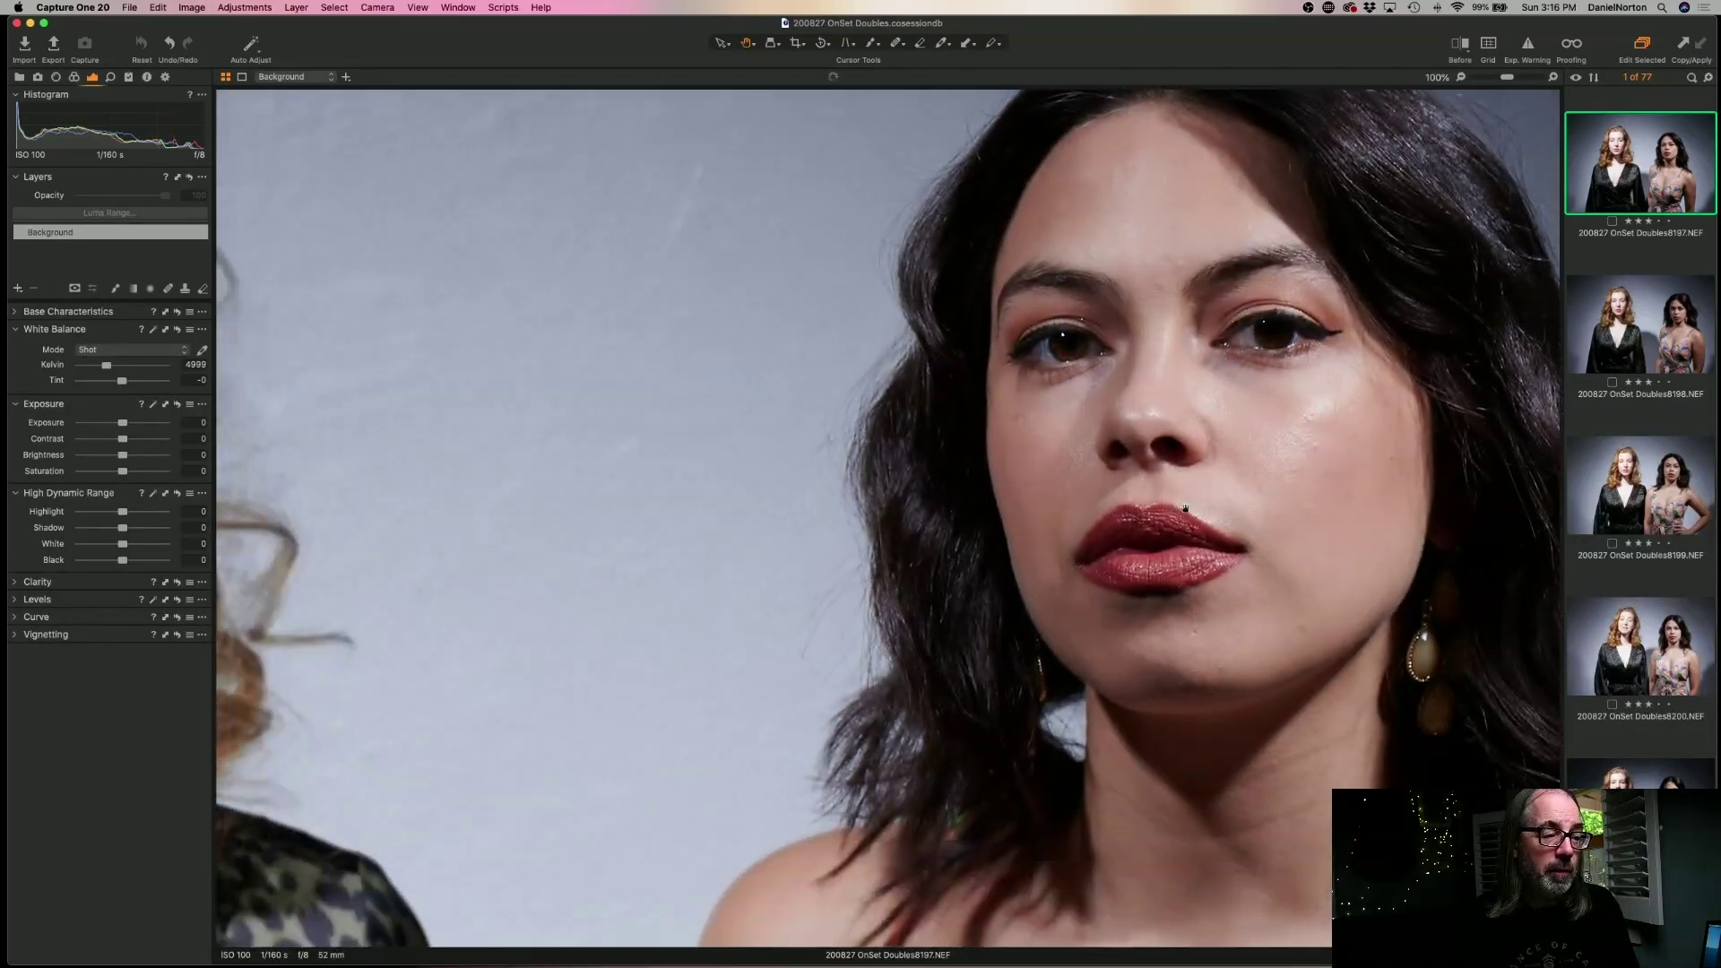
scroll(1026, 480, "left", 10)
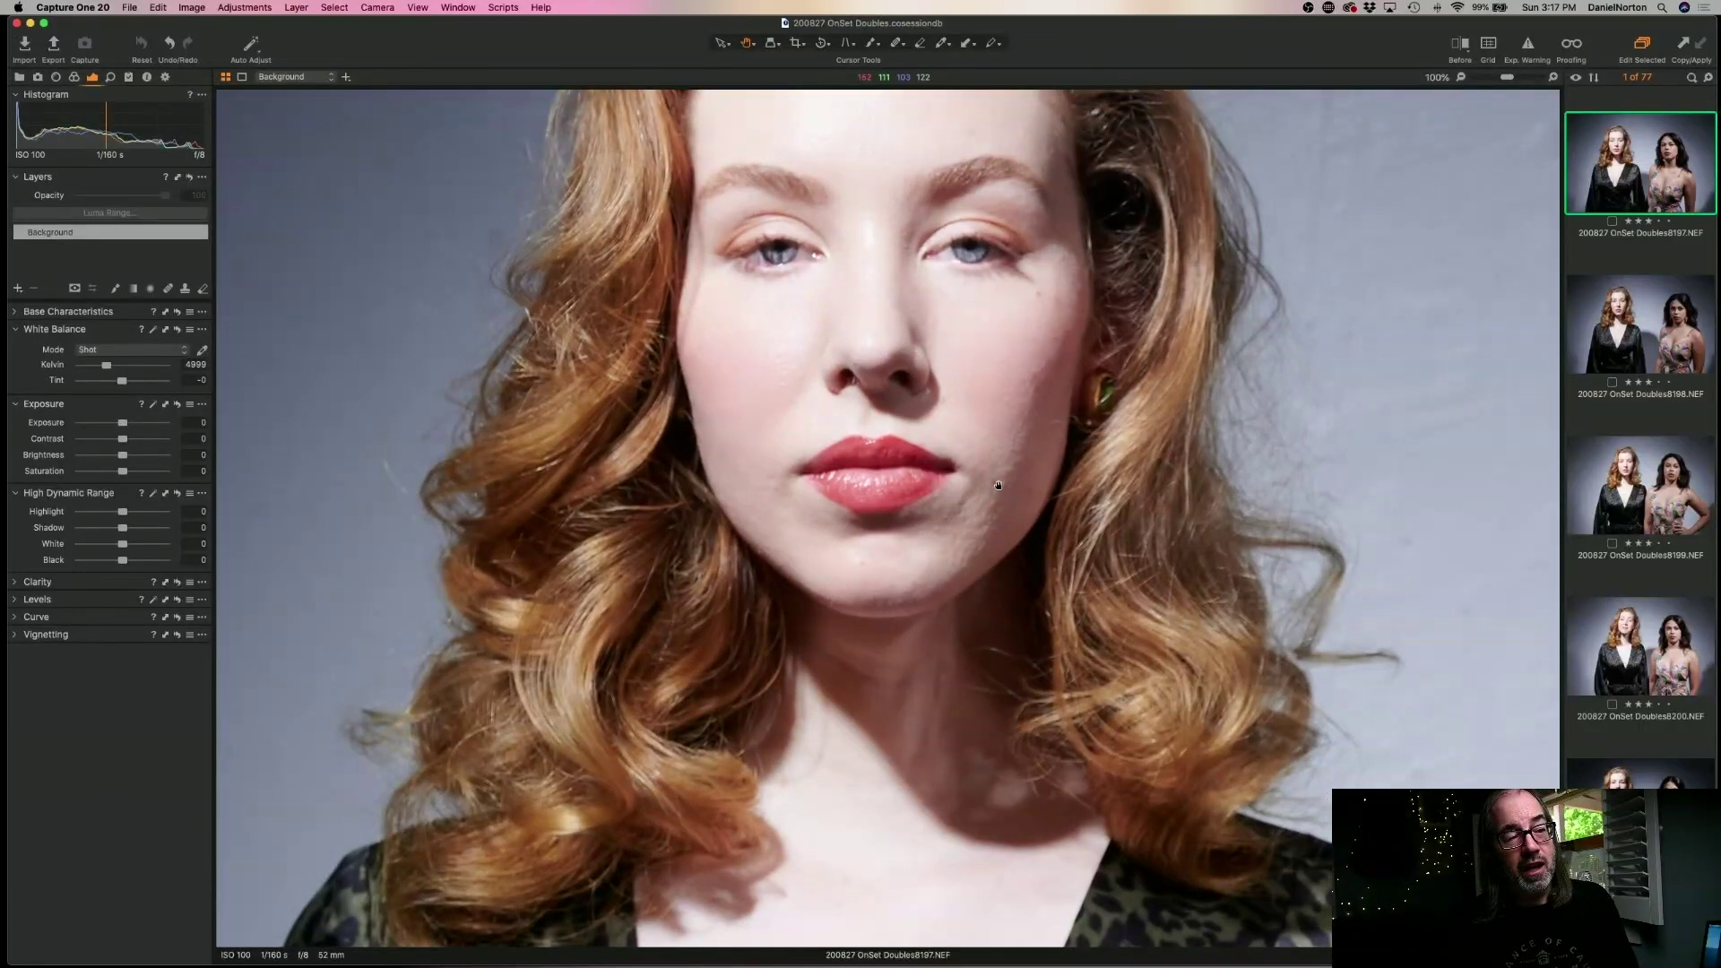
scroll(998, 485, "left", 3)
scroll(997, 485, "up", 2)
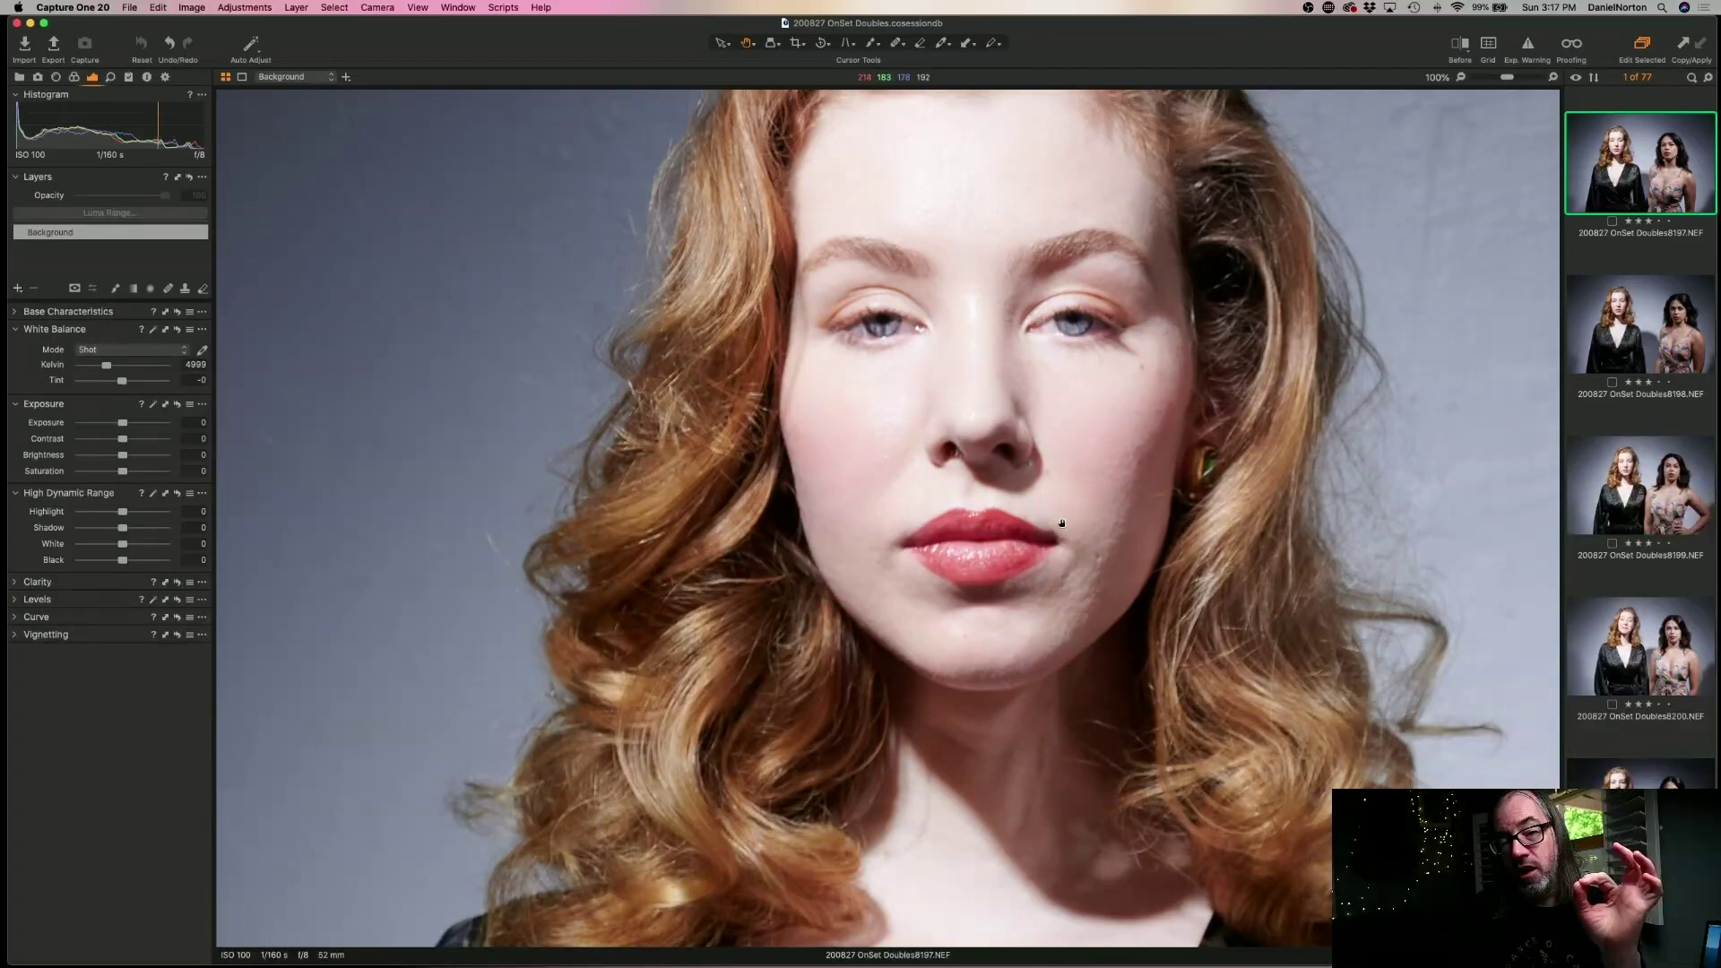
left_click_drag(126, 429, 119, 425)
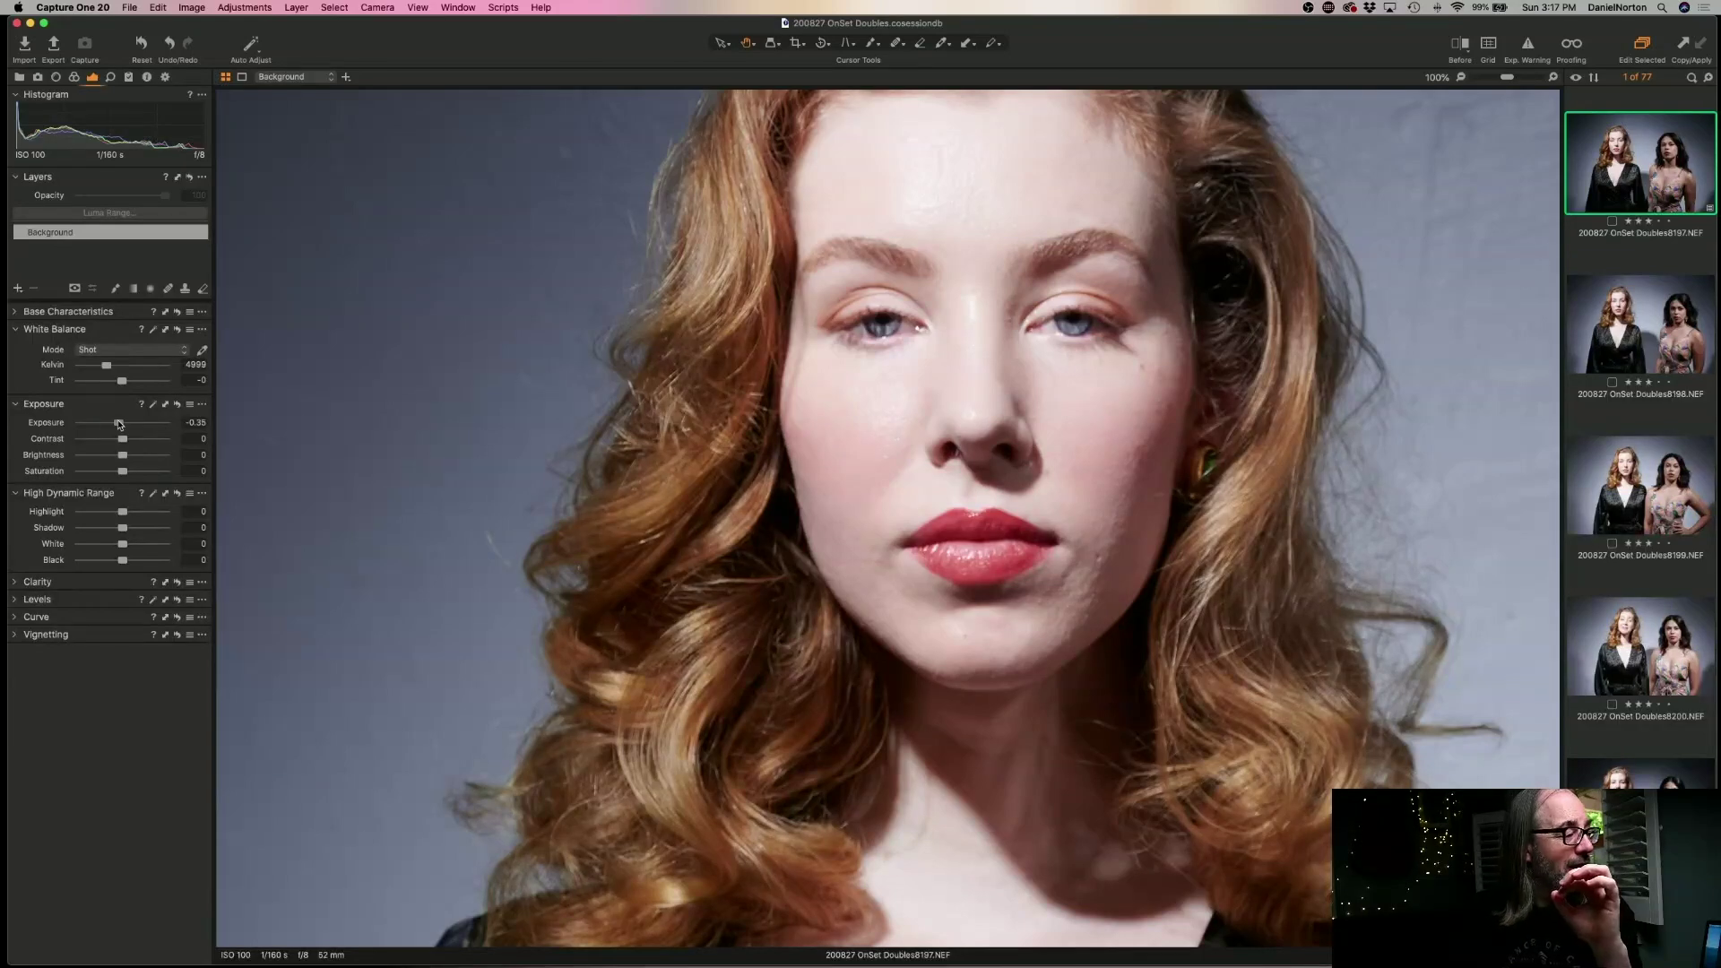
double_click(119, 425)
- Down-rate 200827 OnSet Doubles8197.NEF through 8200.NEF below three stars
left_click(874, 455)
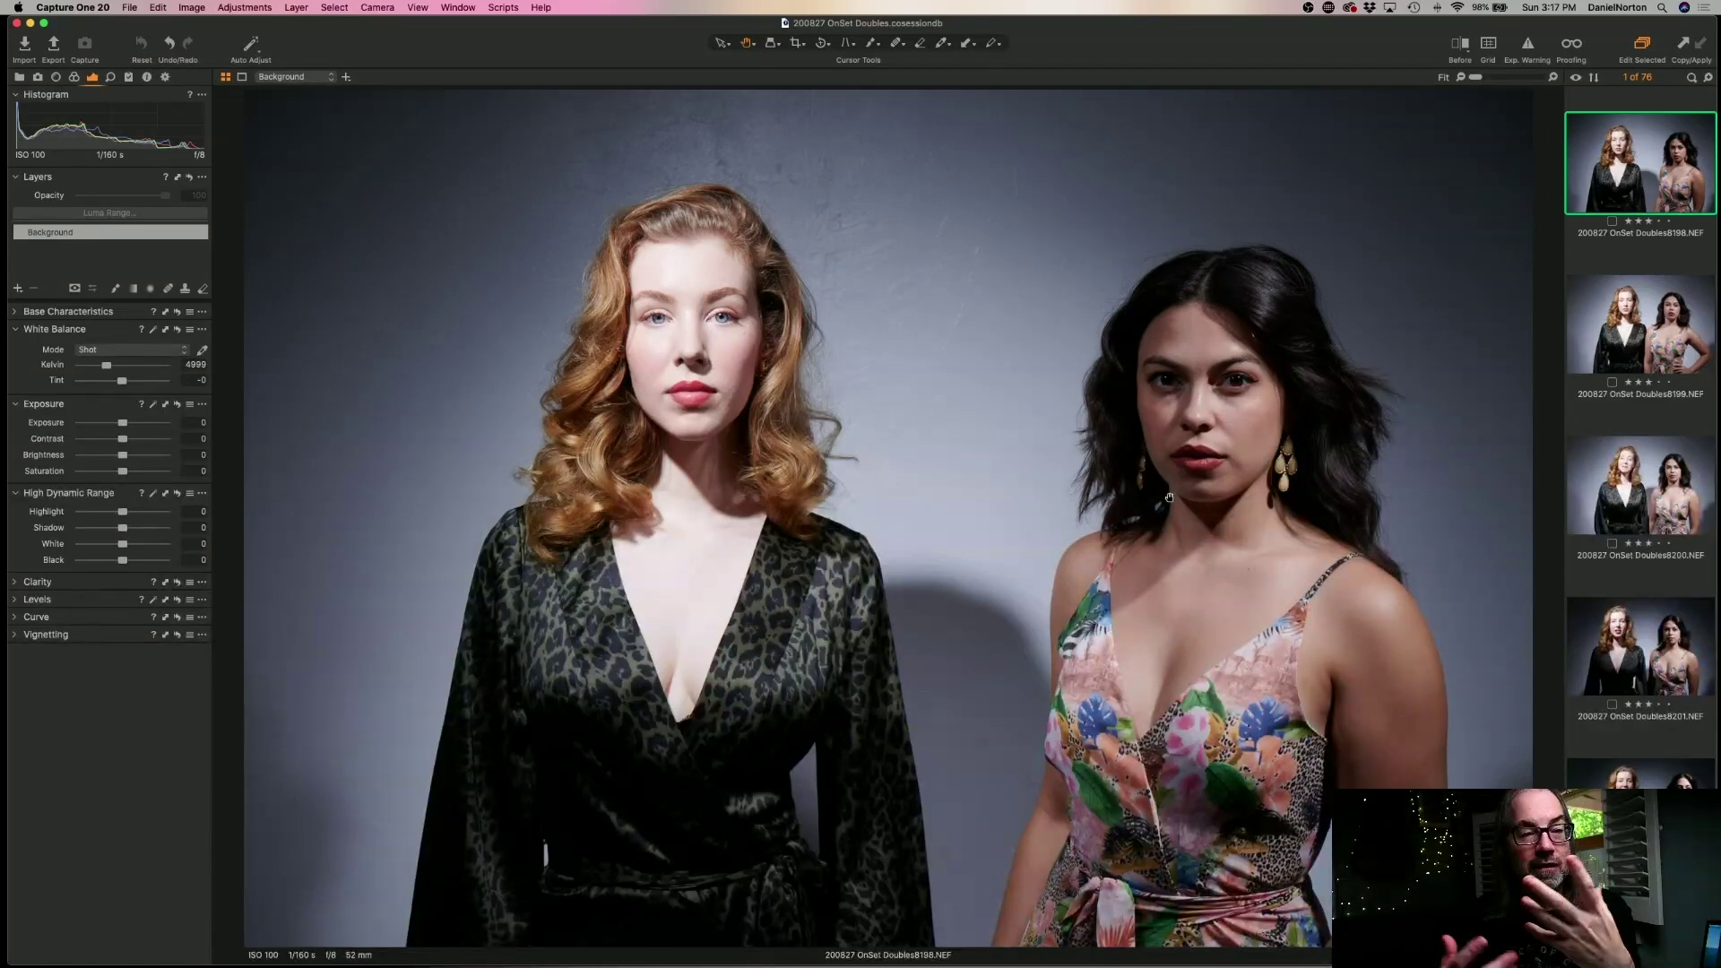
key("Right")
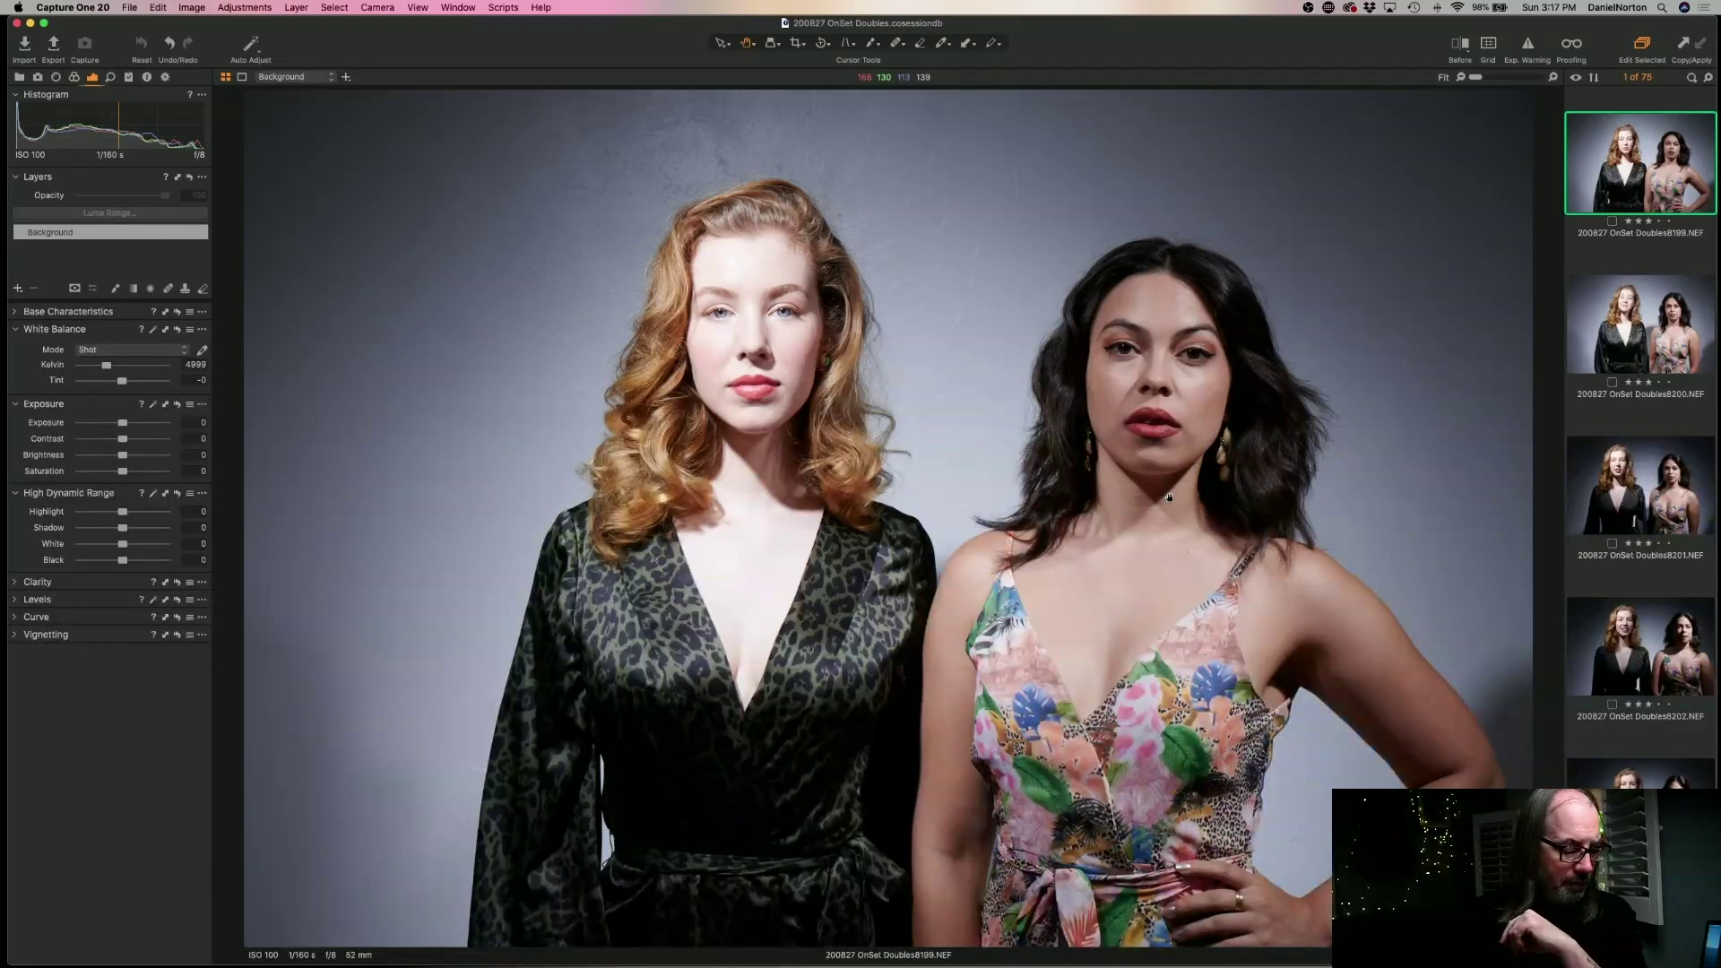
key("Delete")
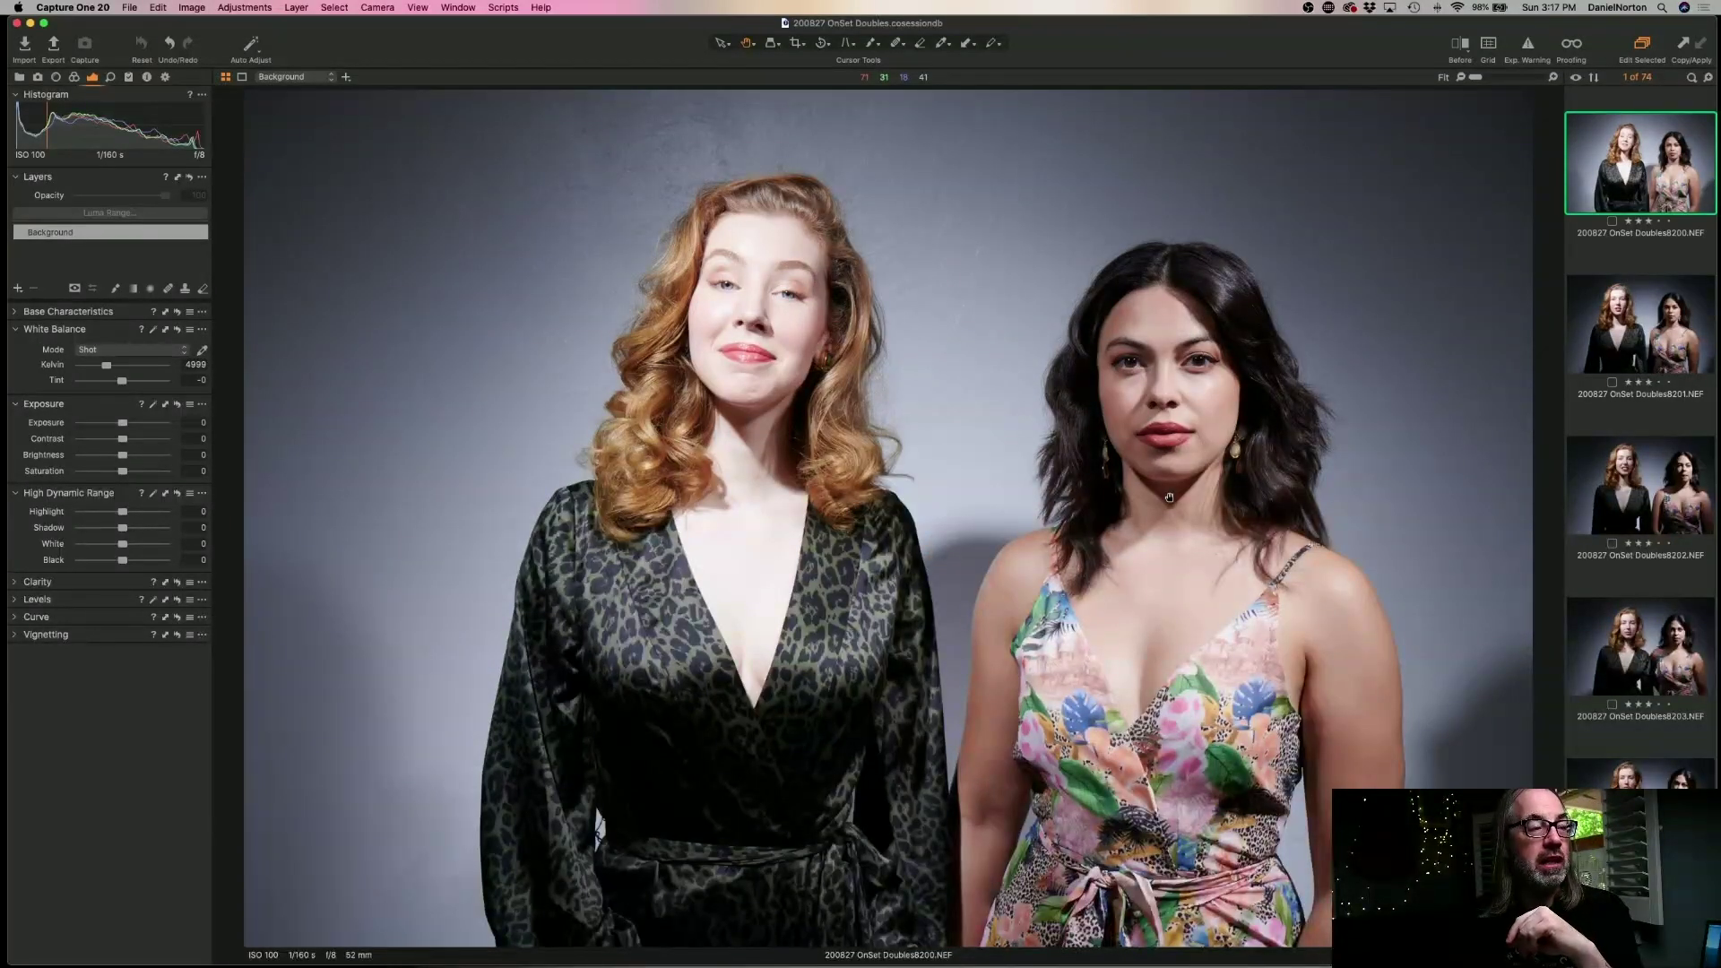
key("Delete")
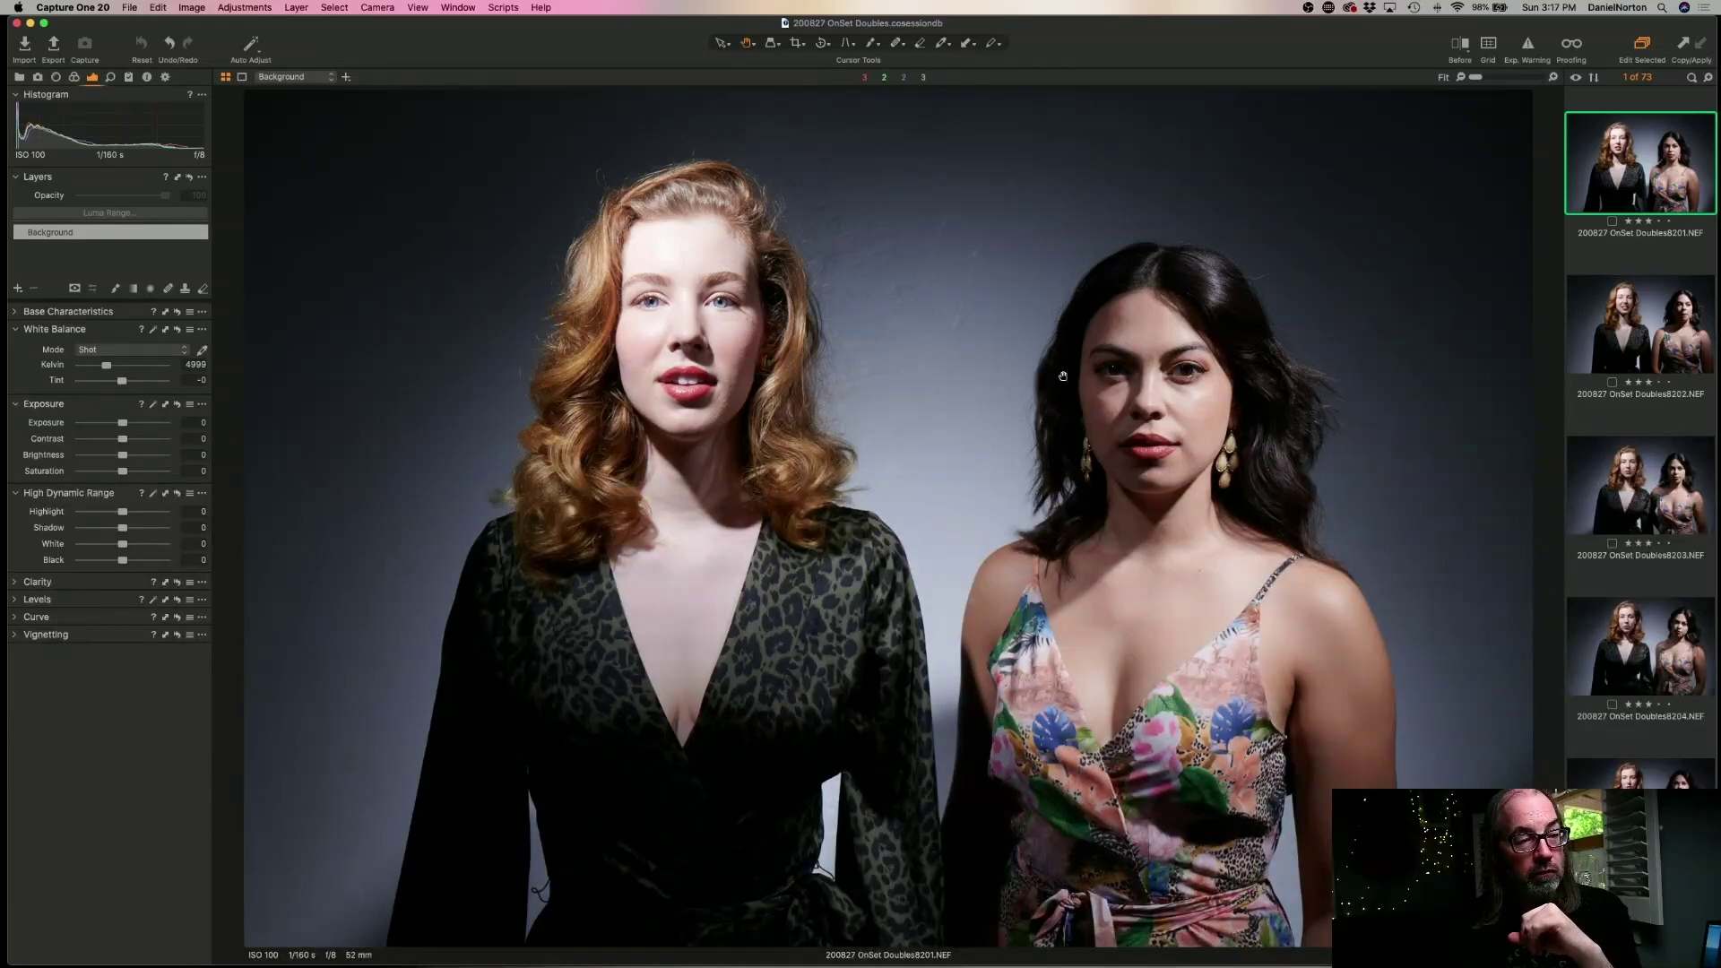
- Check both models' faces in 200827 OnSet Doubles8201.NEF at 100%, and down-rate 8201.NEF and 8202.NEF below three stars
double_click(1108, 419)
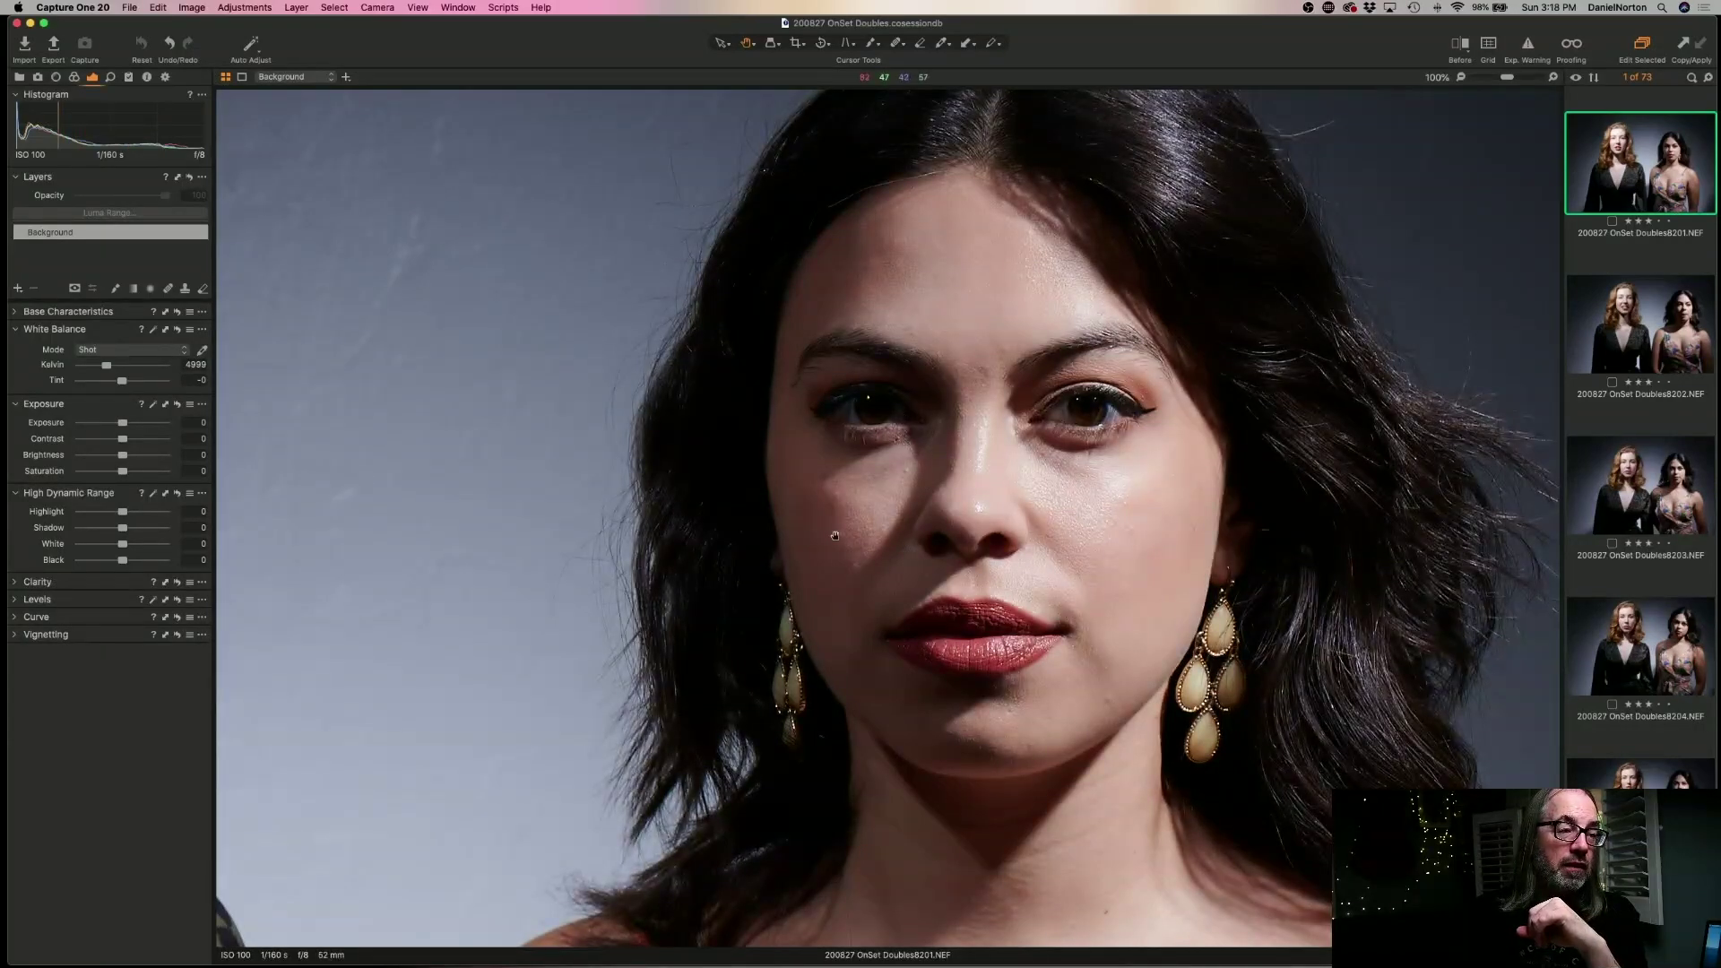
double_click(708, 389)
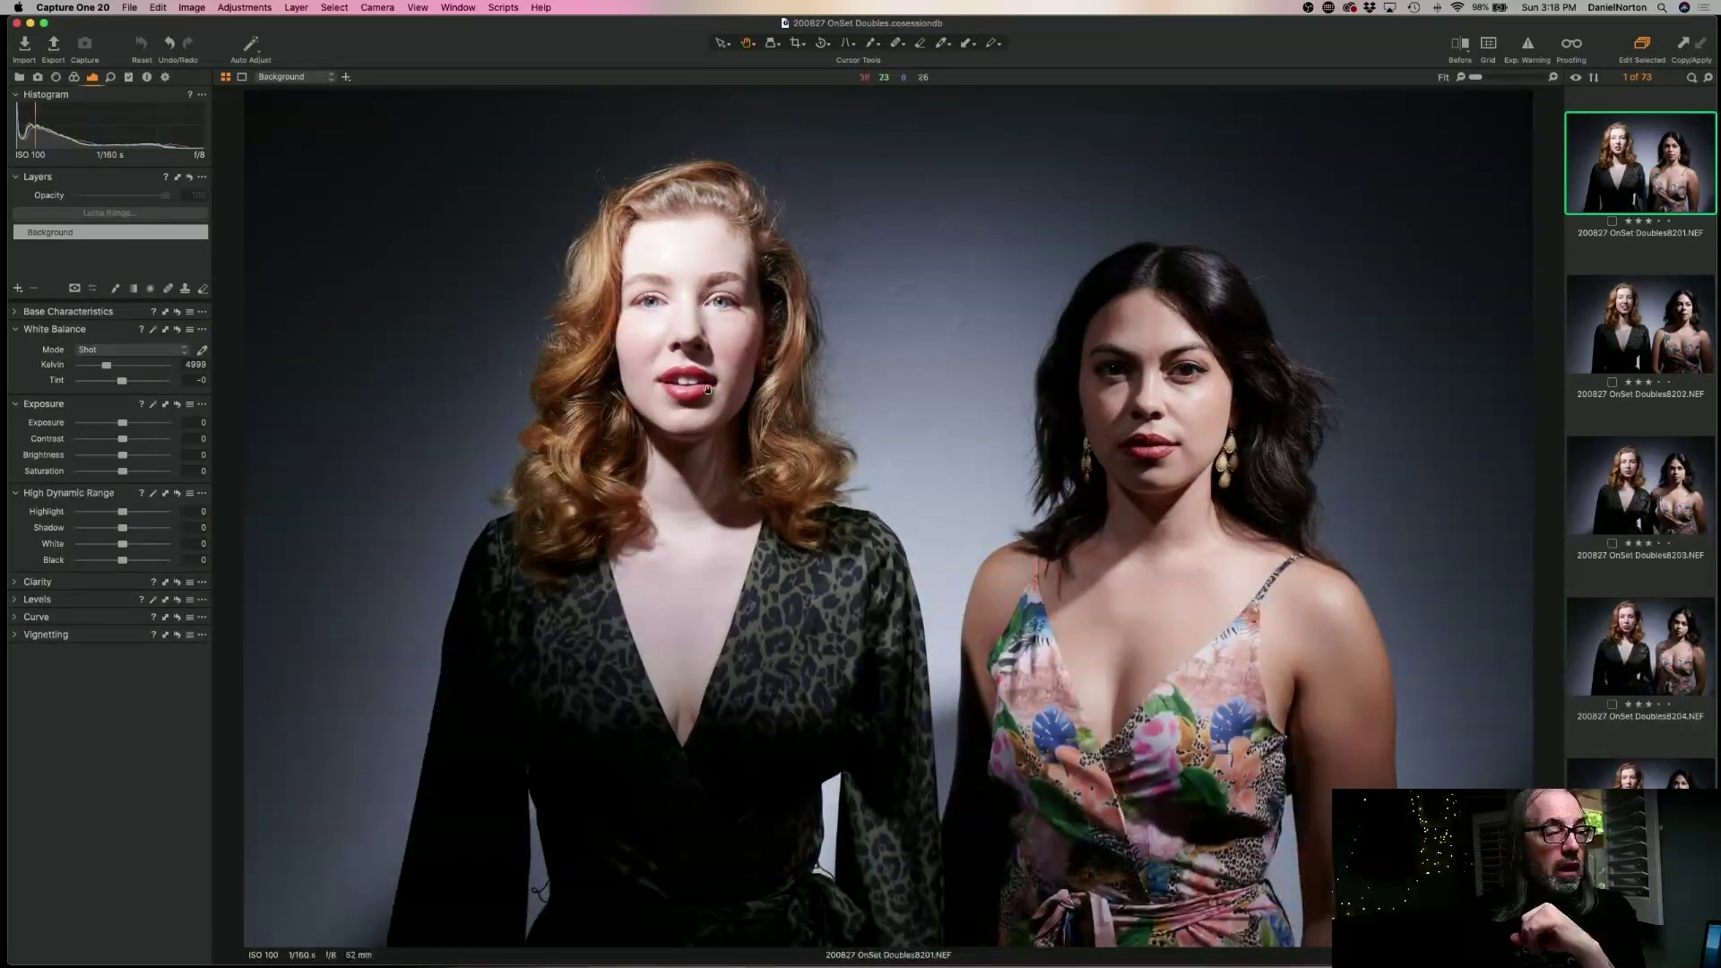
double_click(723, 324)
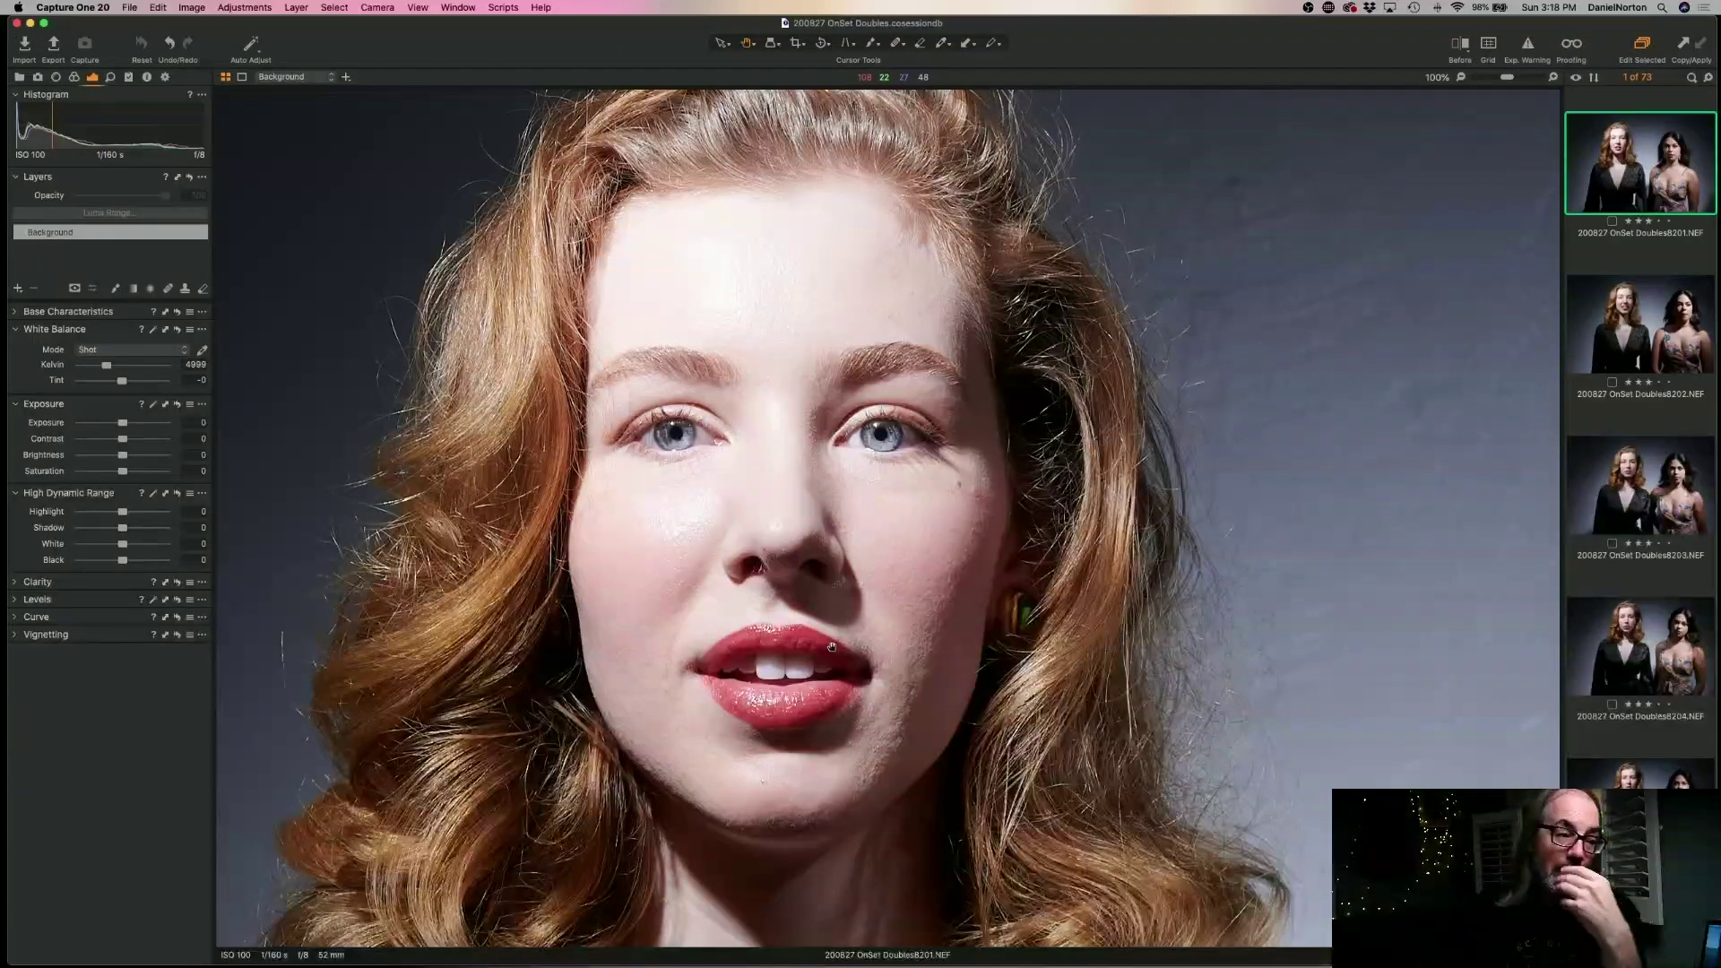
key("super+0")
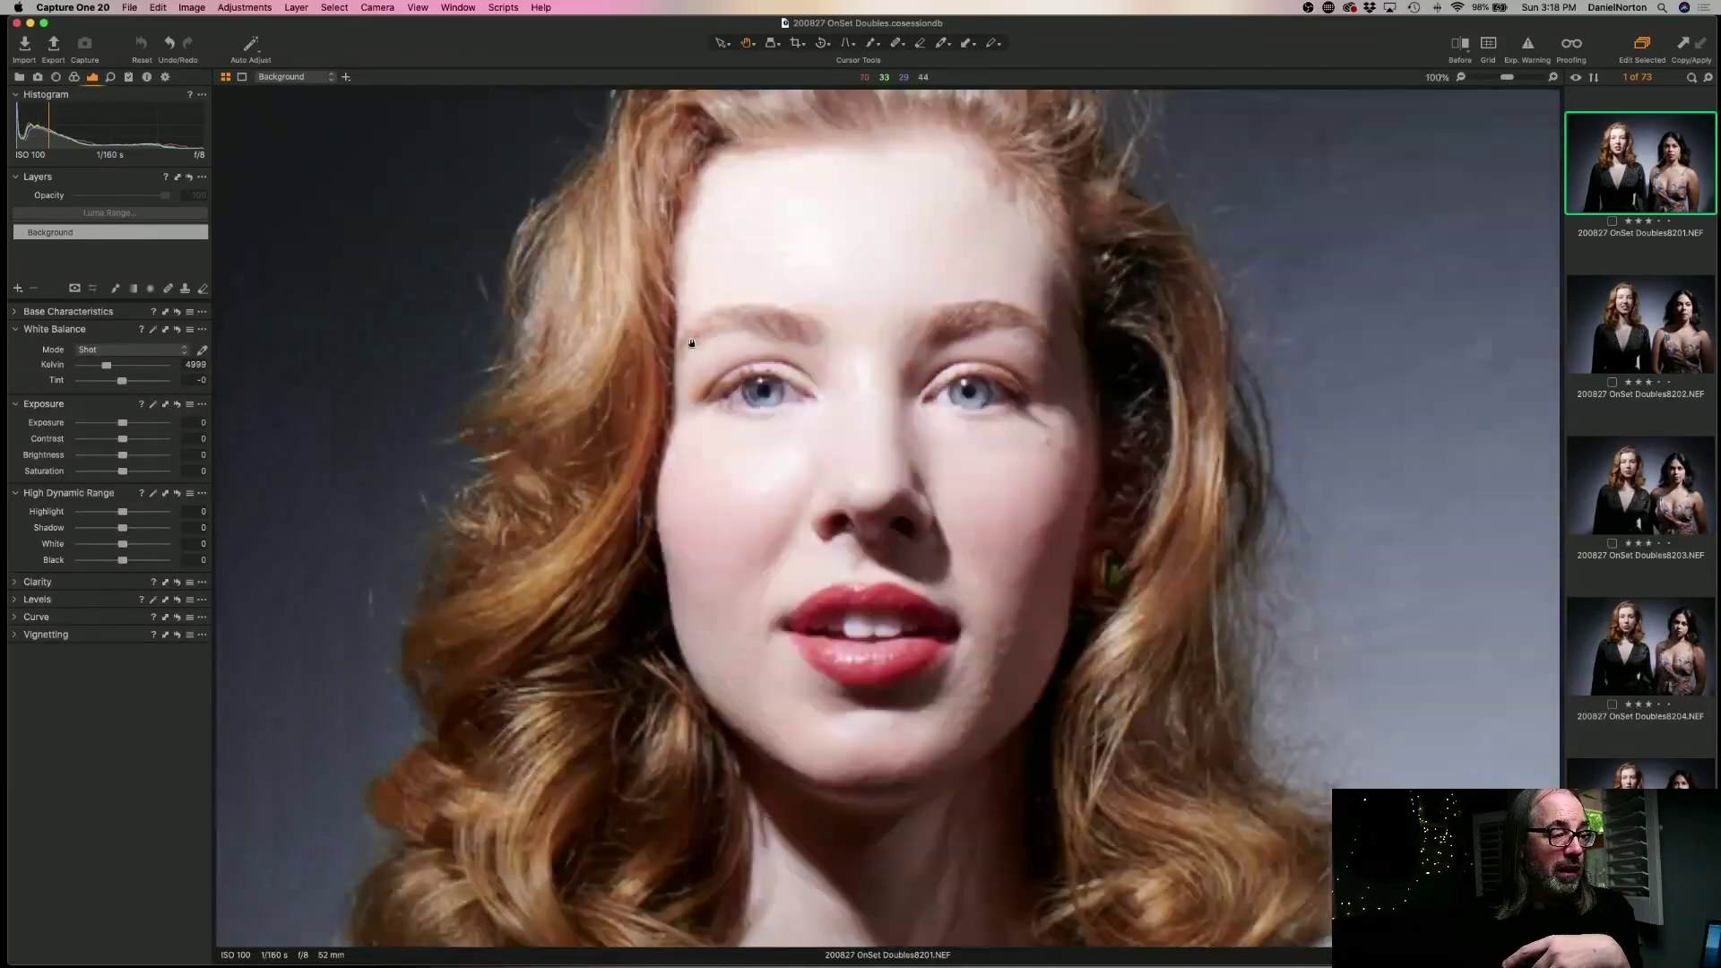
double_click(691, 344)
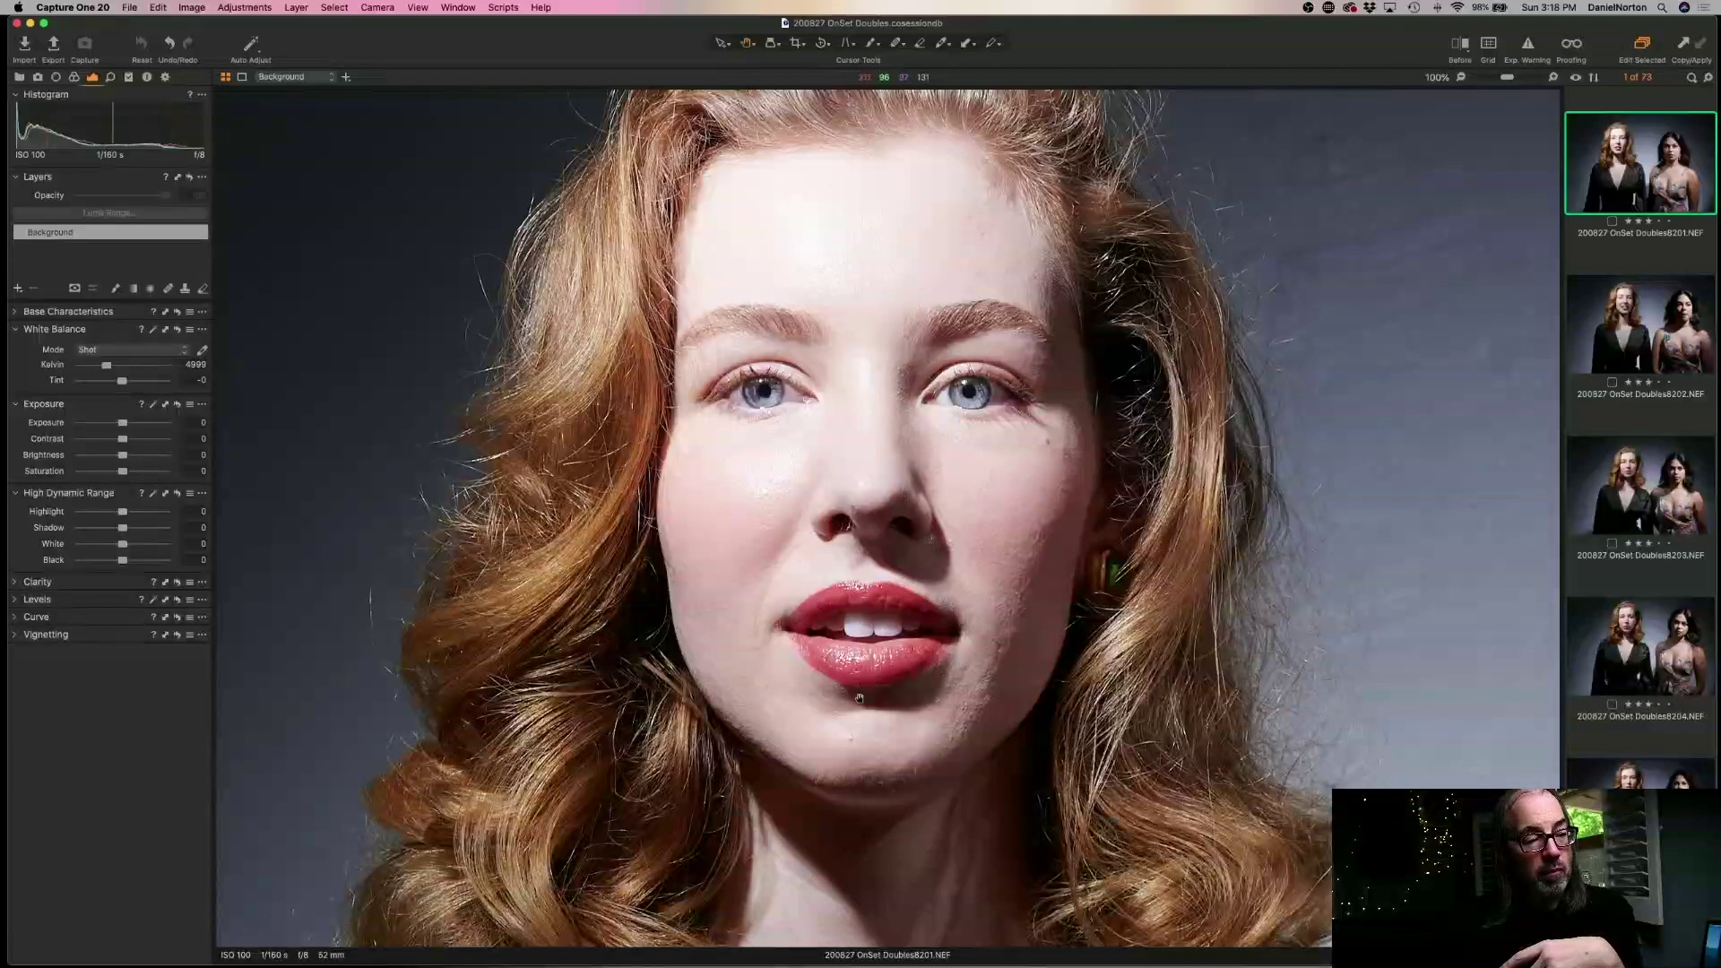
double_click(890, 643)
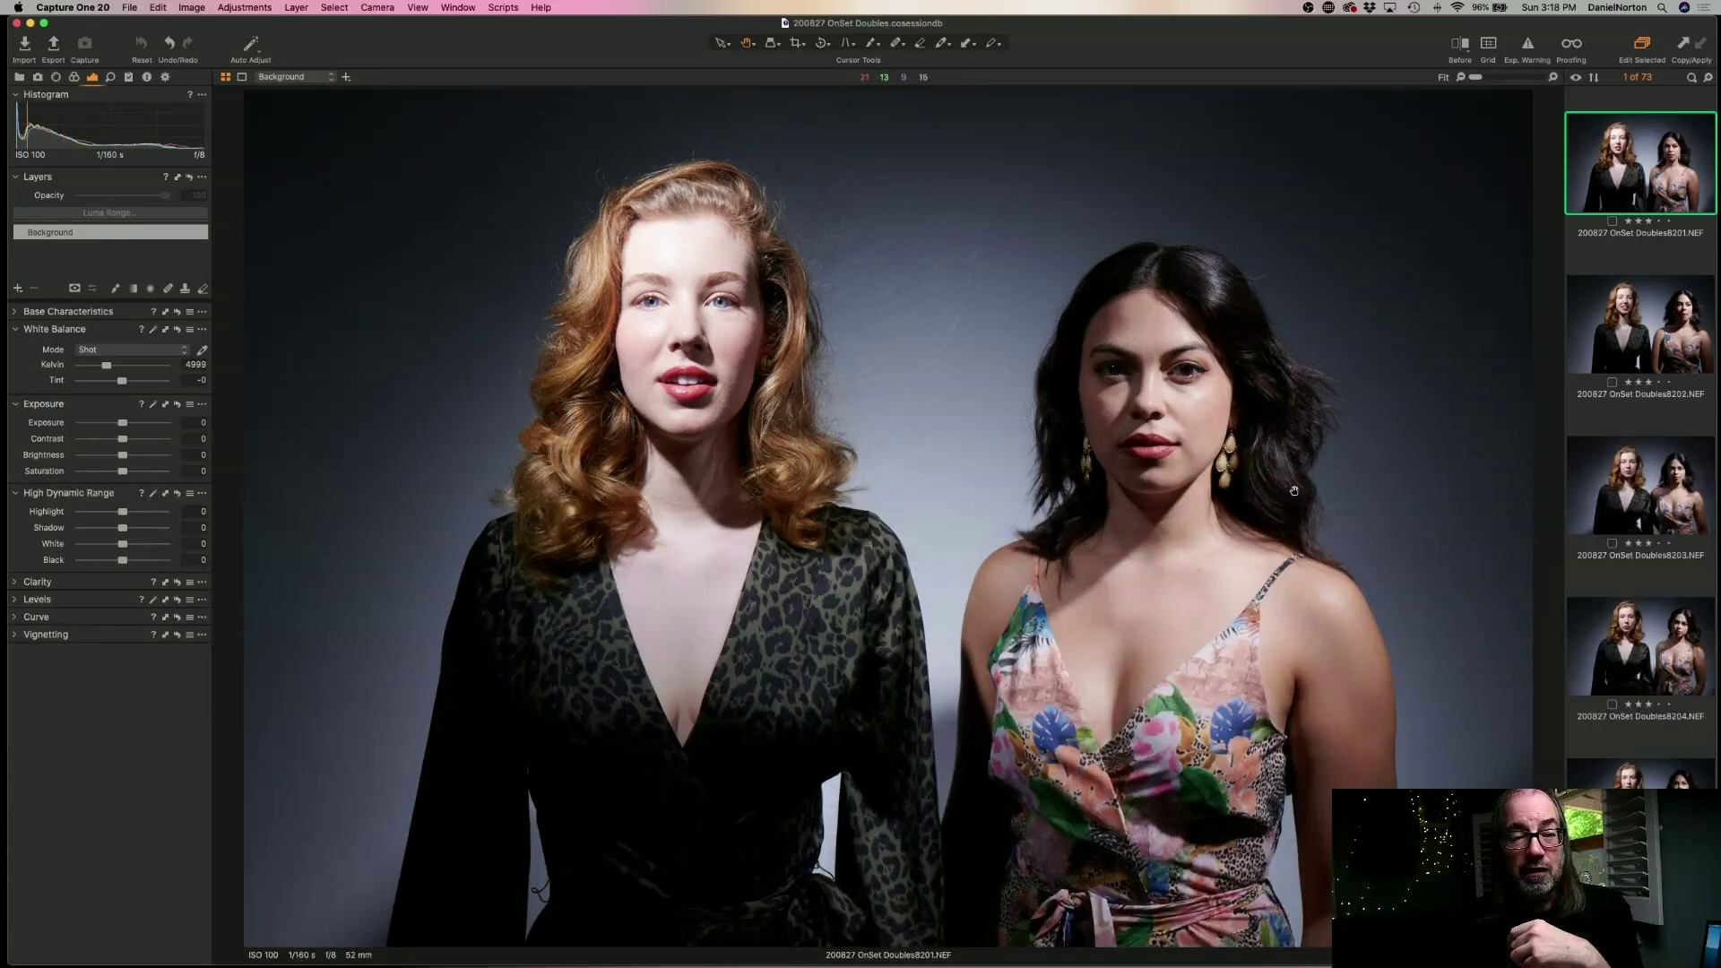
key("super+BackSpace")
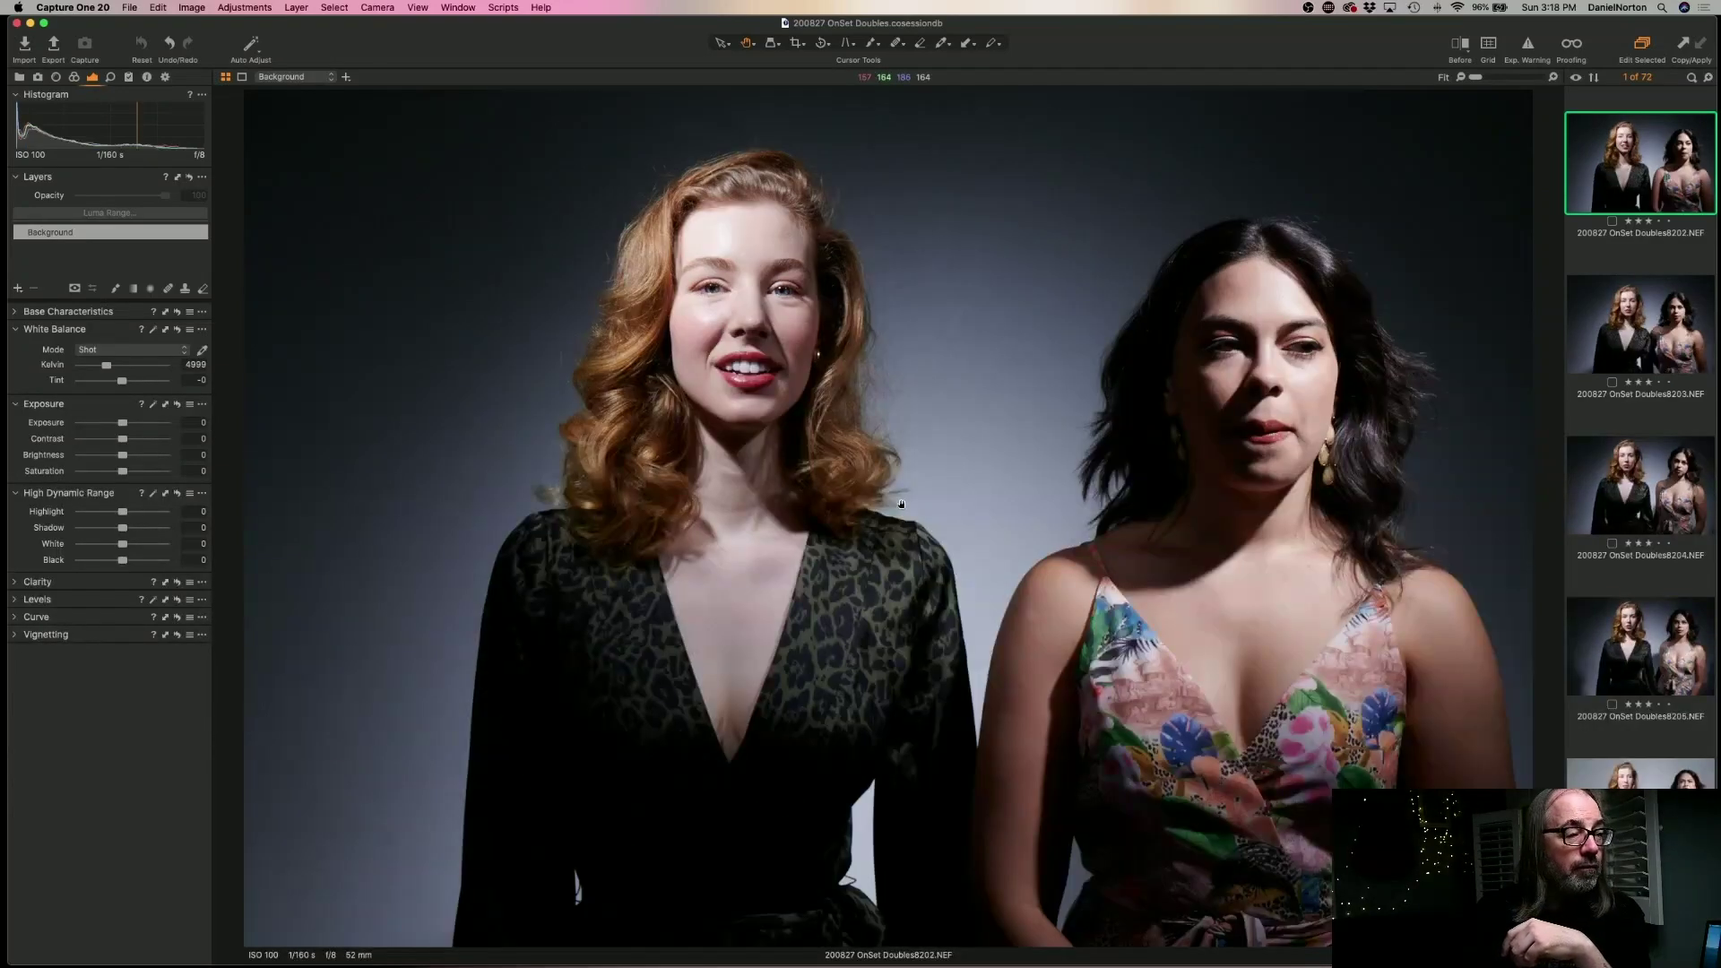
key("super+BackSpace")
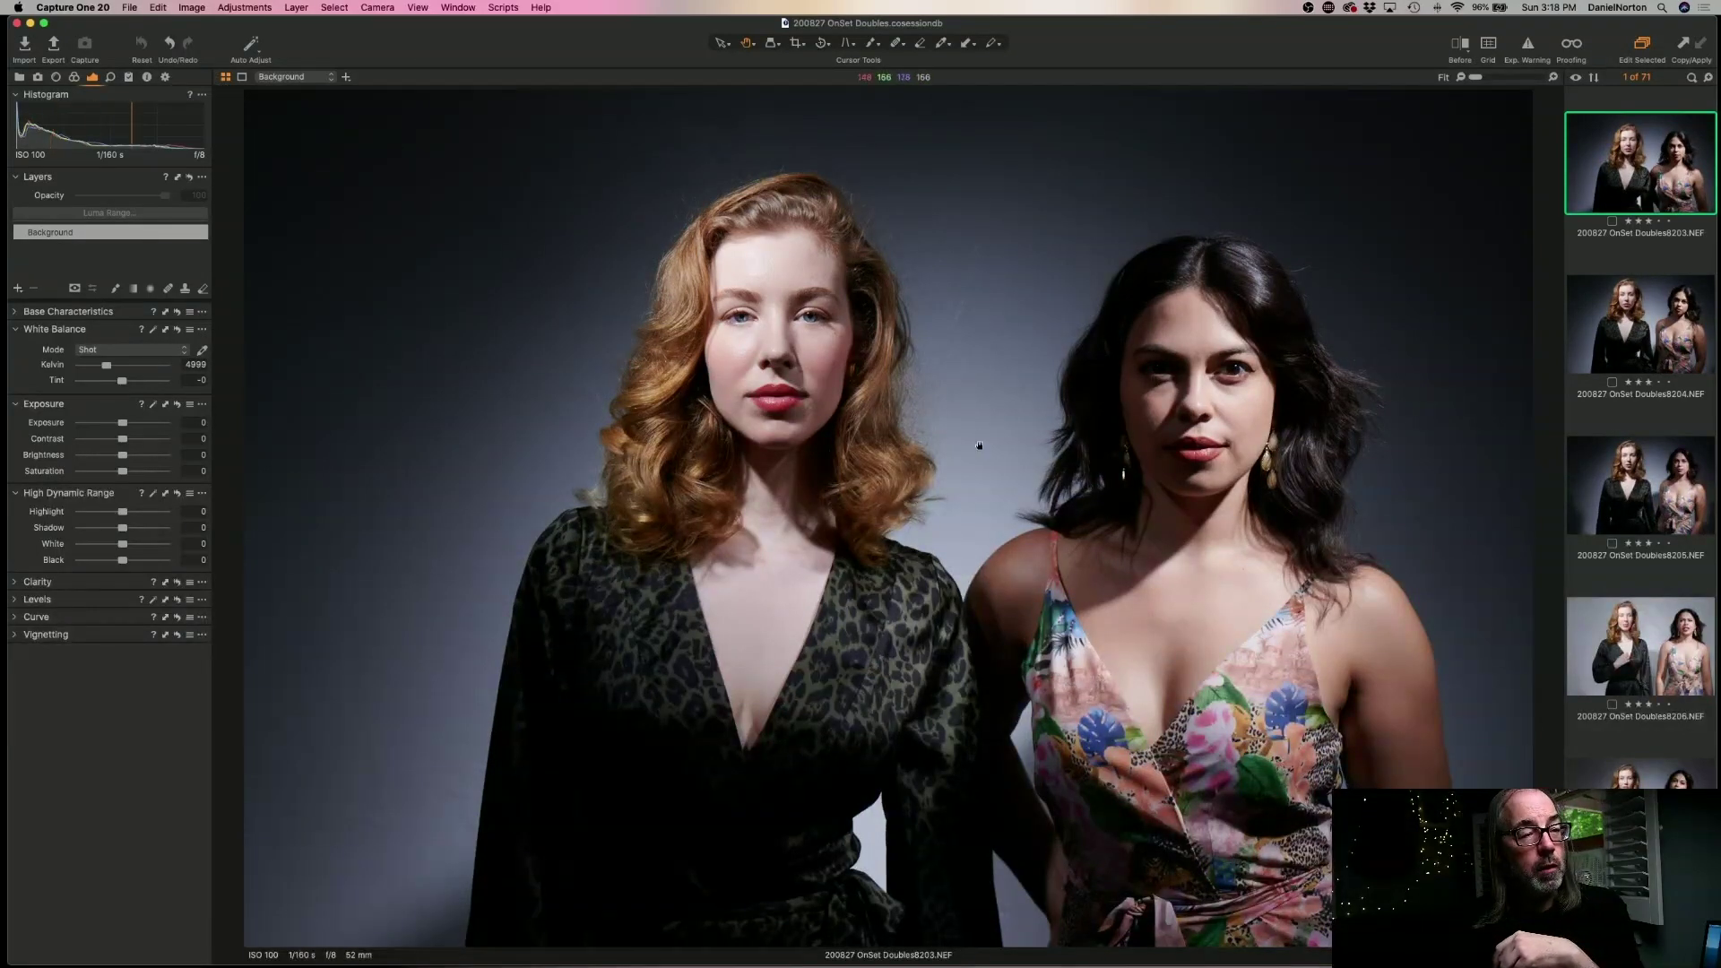
- Inspect 200827 OnSet Doubles8203.NEF at 50% and the red-haired model's face in 8204.NEF at 100%
left_click(905, 497)
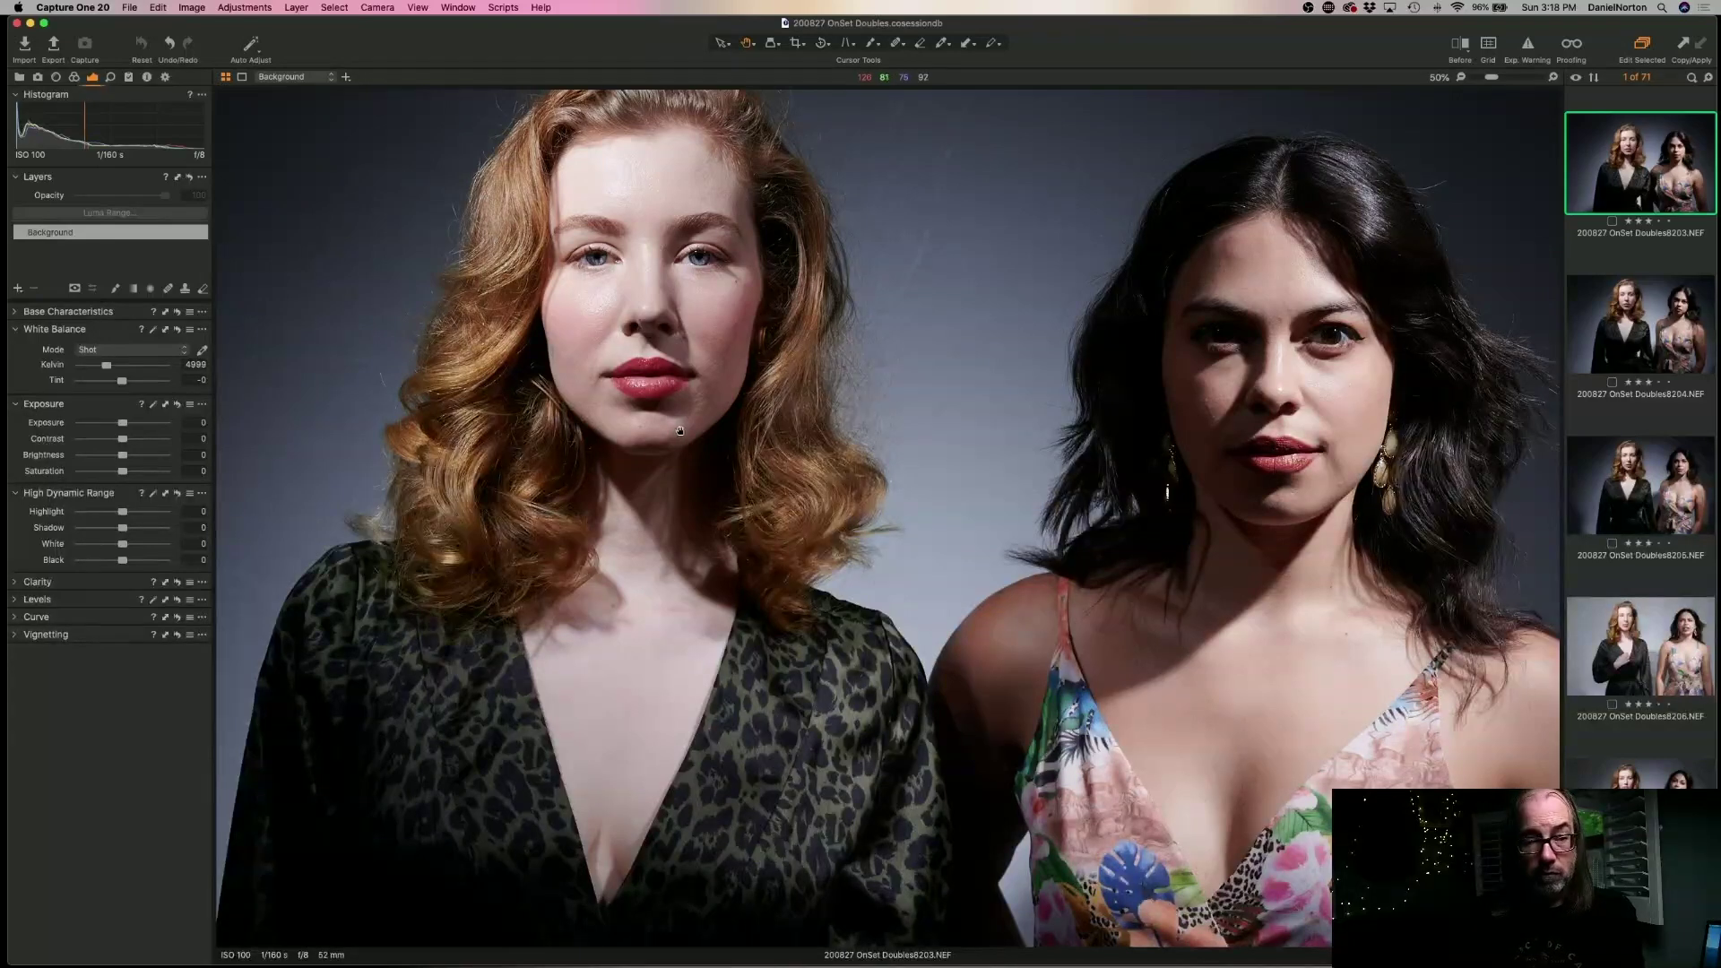
key("Right")
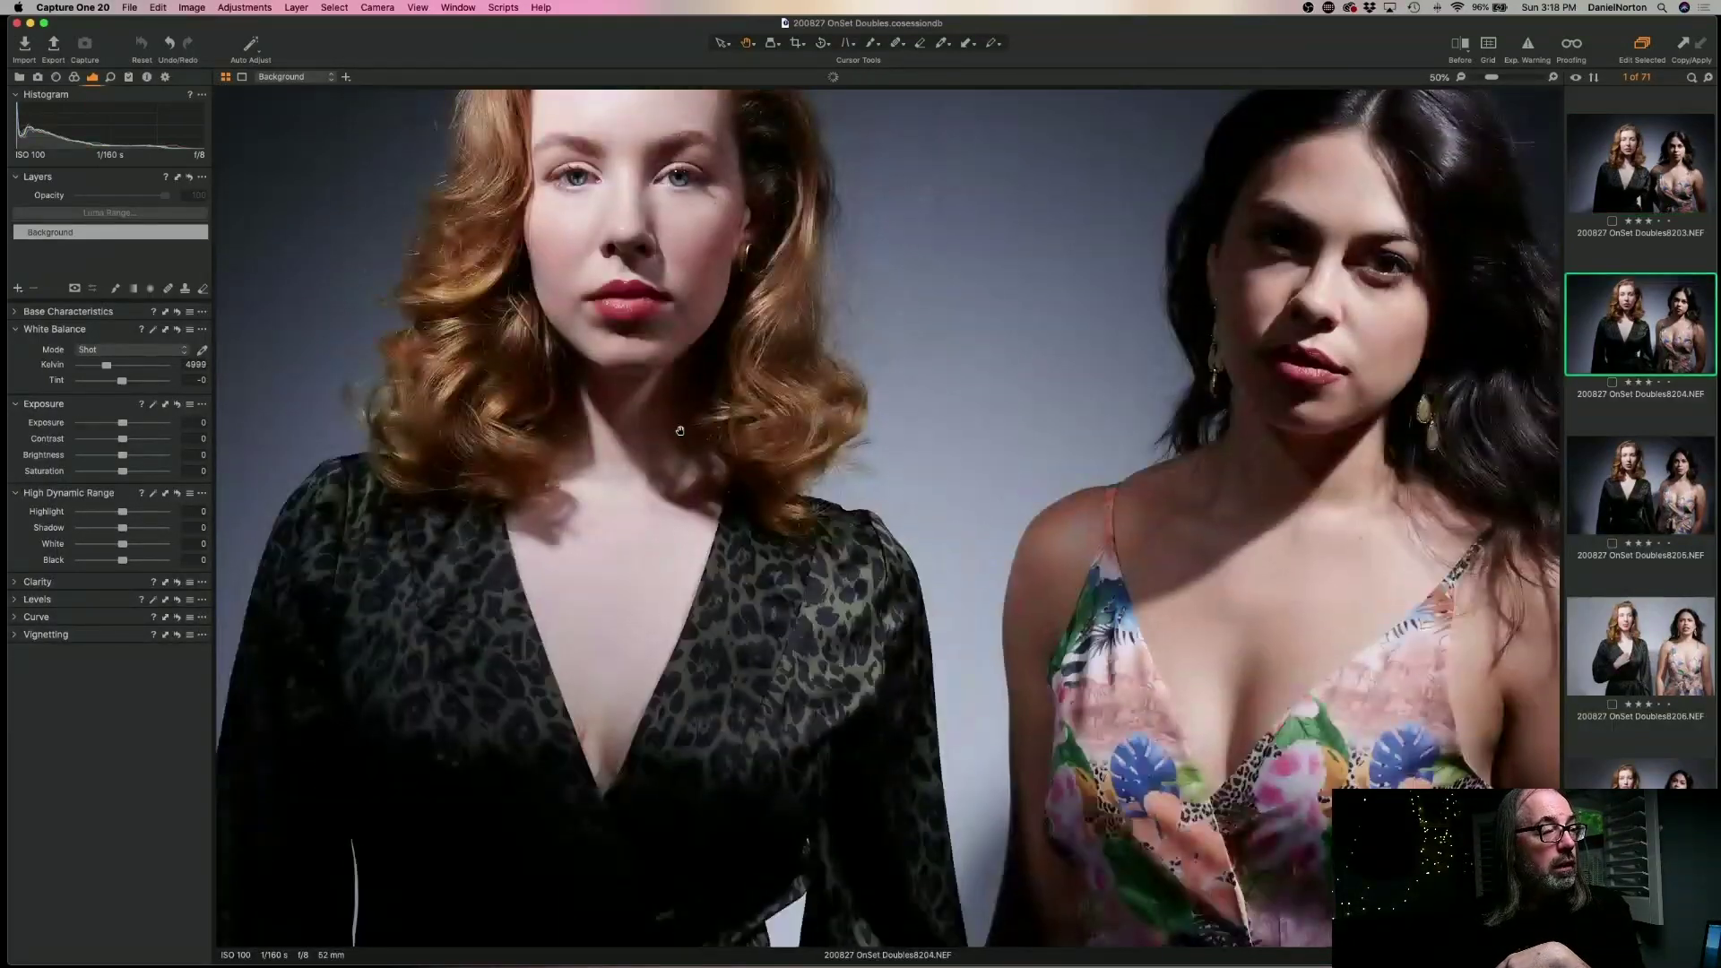
key("super+alt+0")
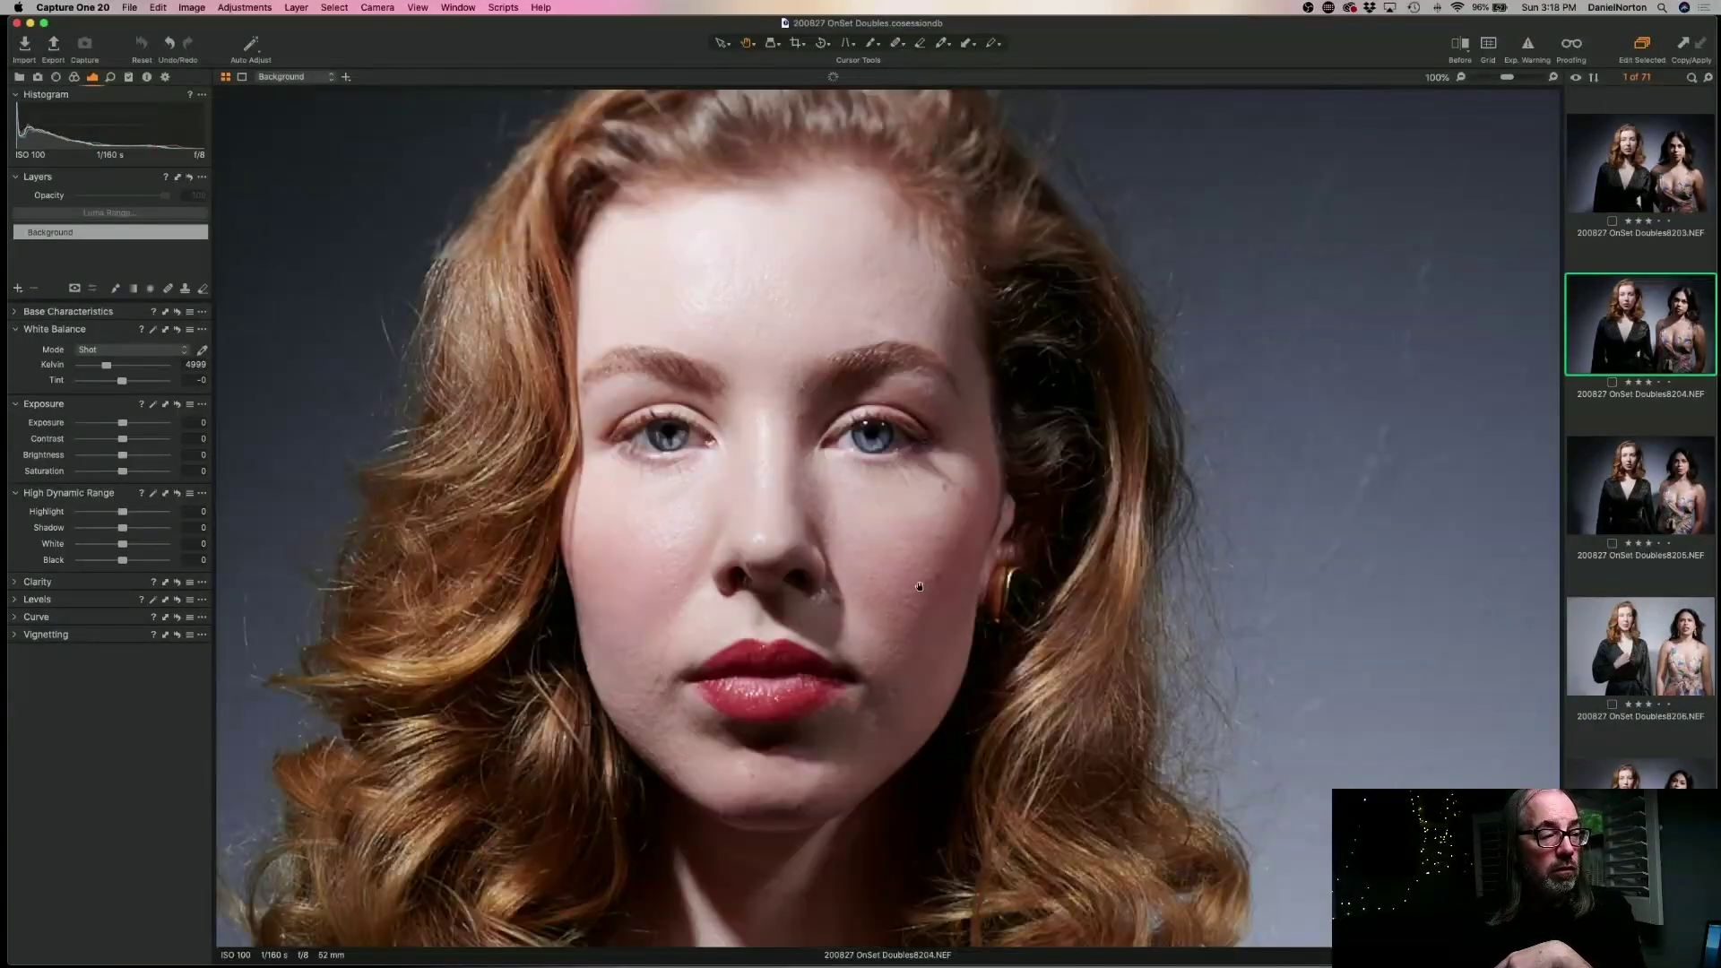
key("super+0")
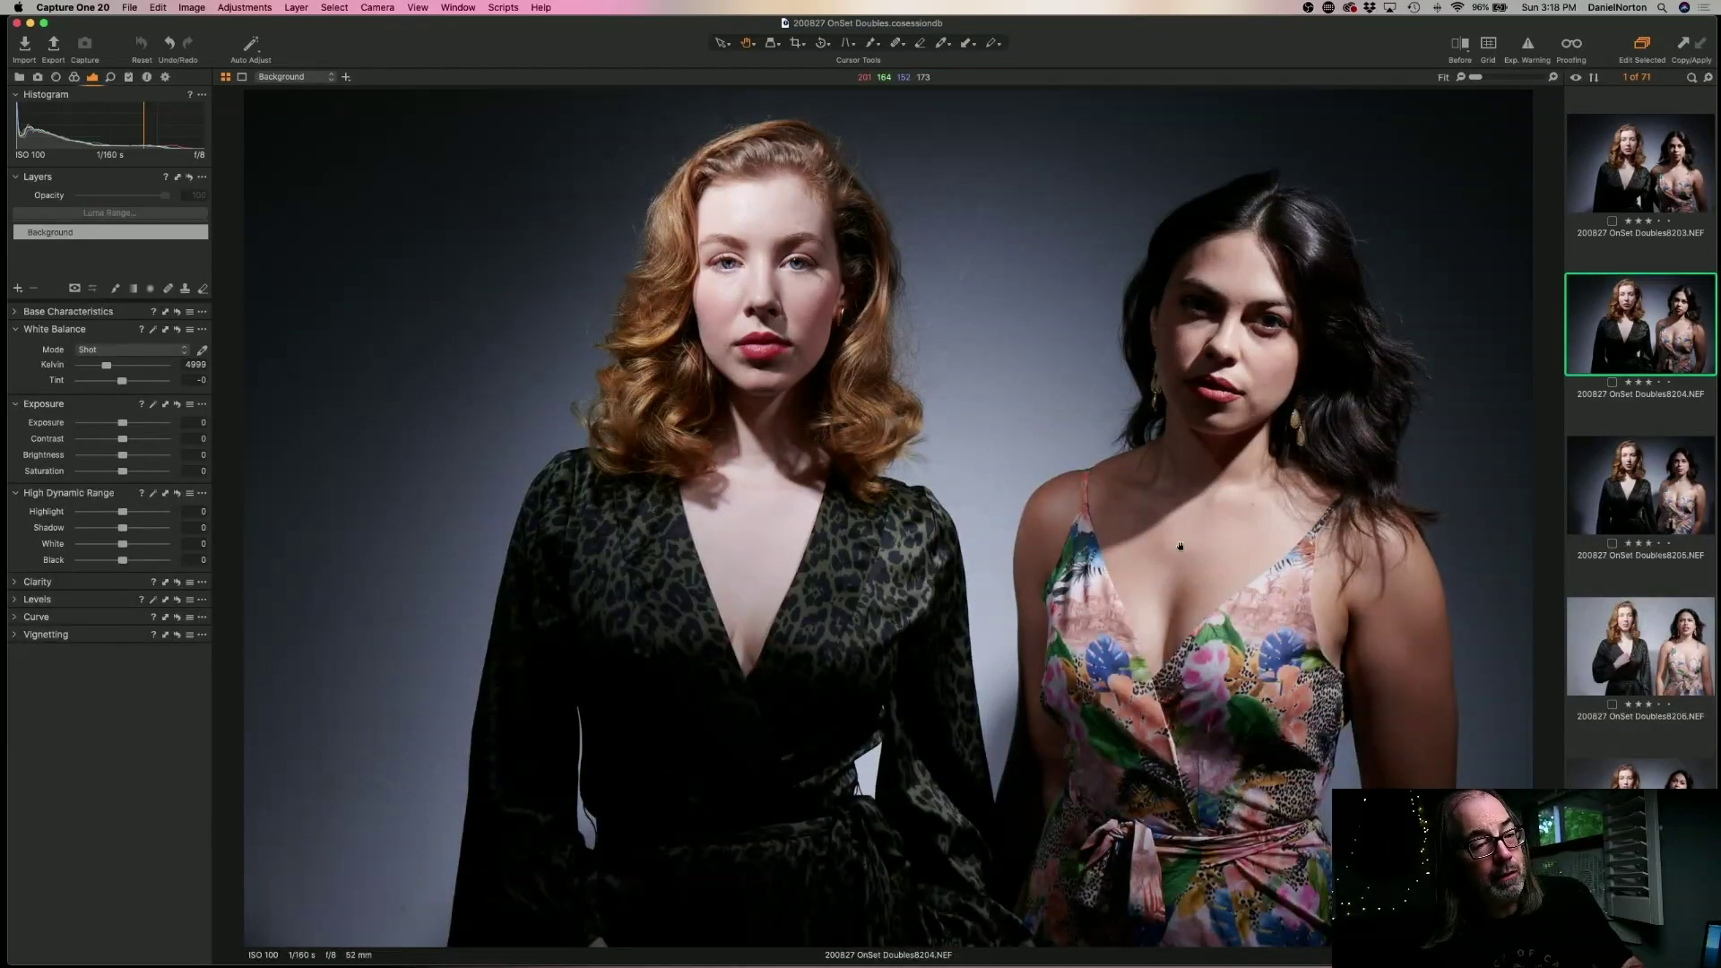
- Compare 200827 OnSet Doubles8203.NEF, 8204.NEF and 8205.NEF by switching back and forth between them at full view
key("Right")
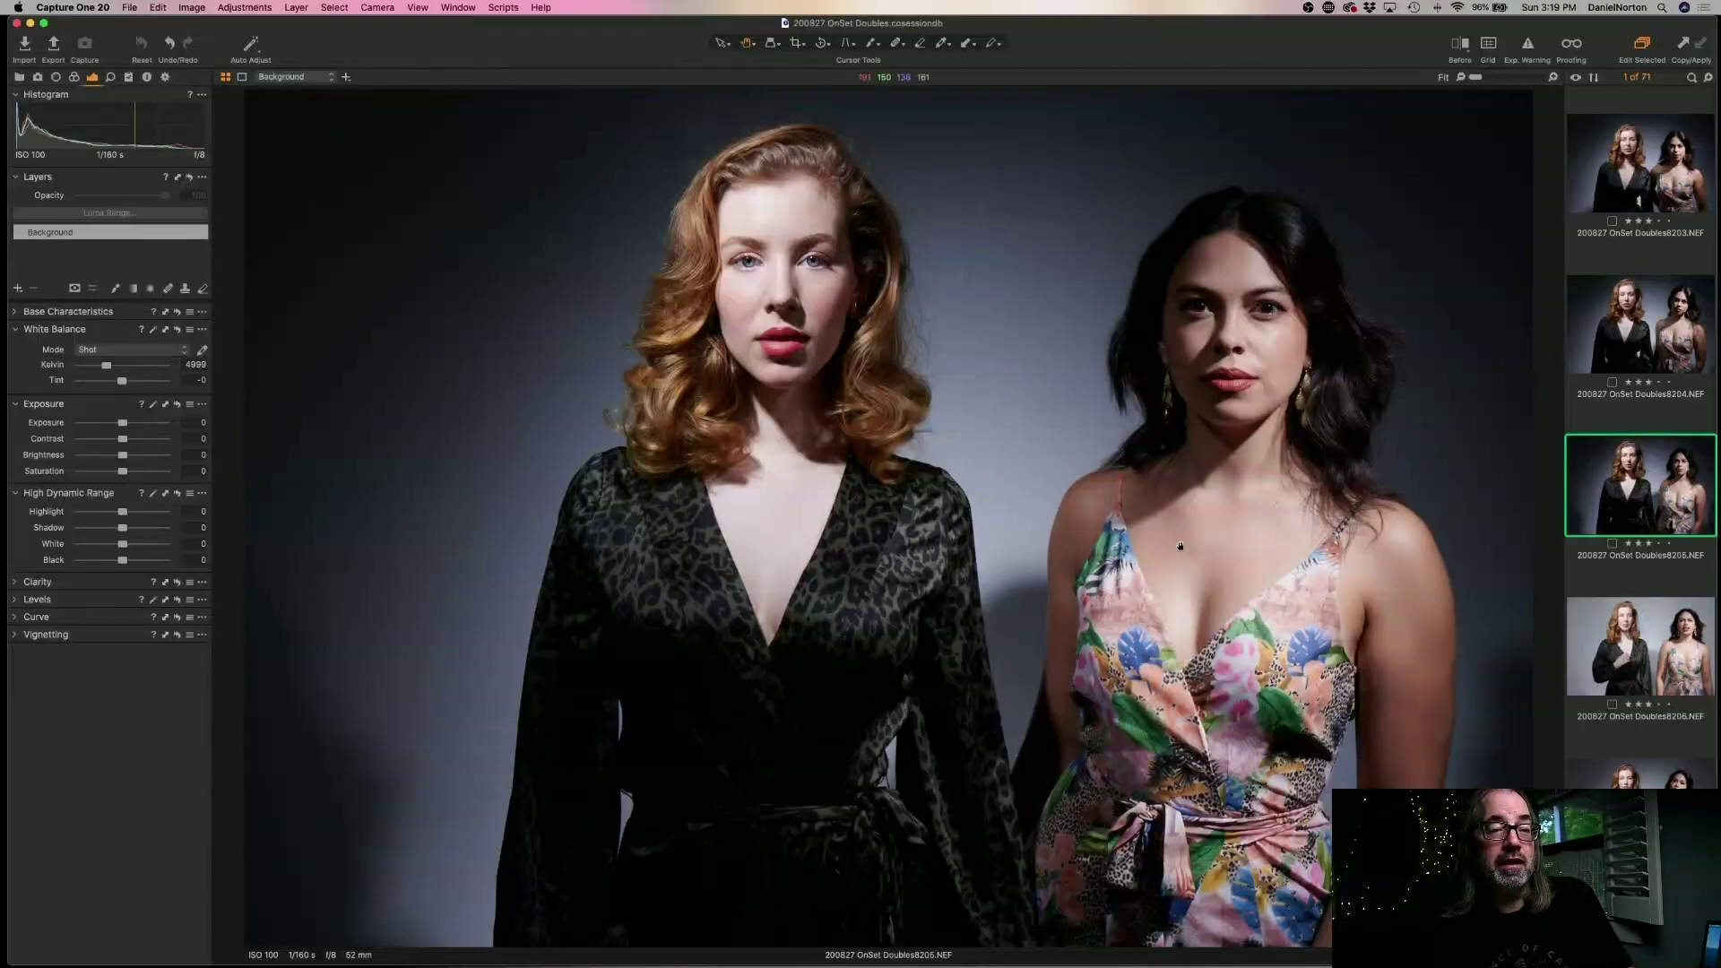
key("Left")
key("Left")
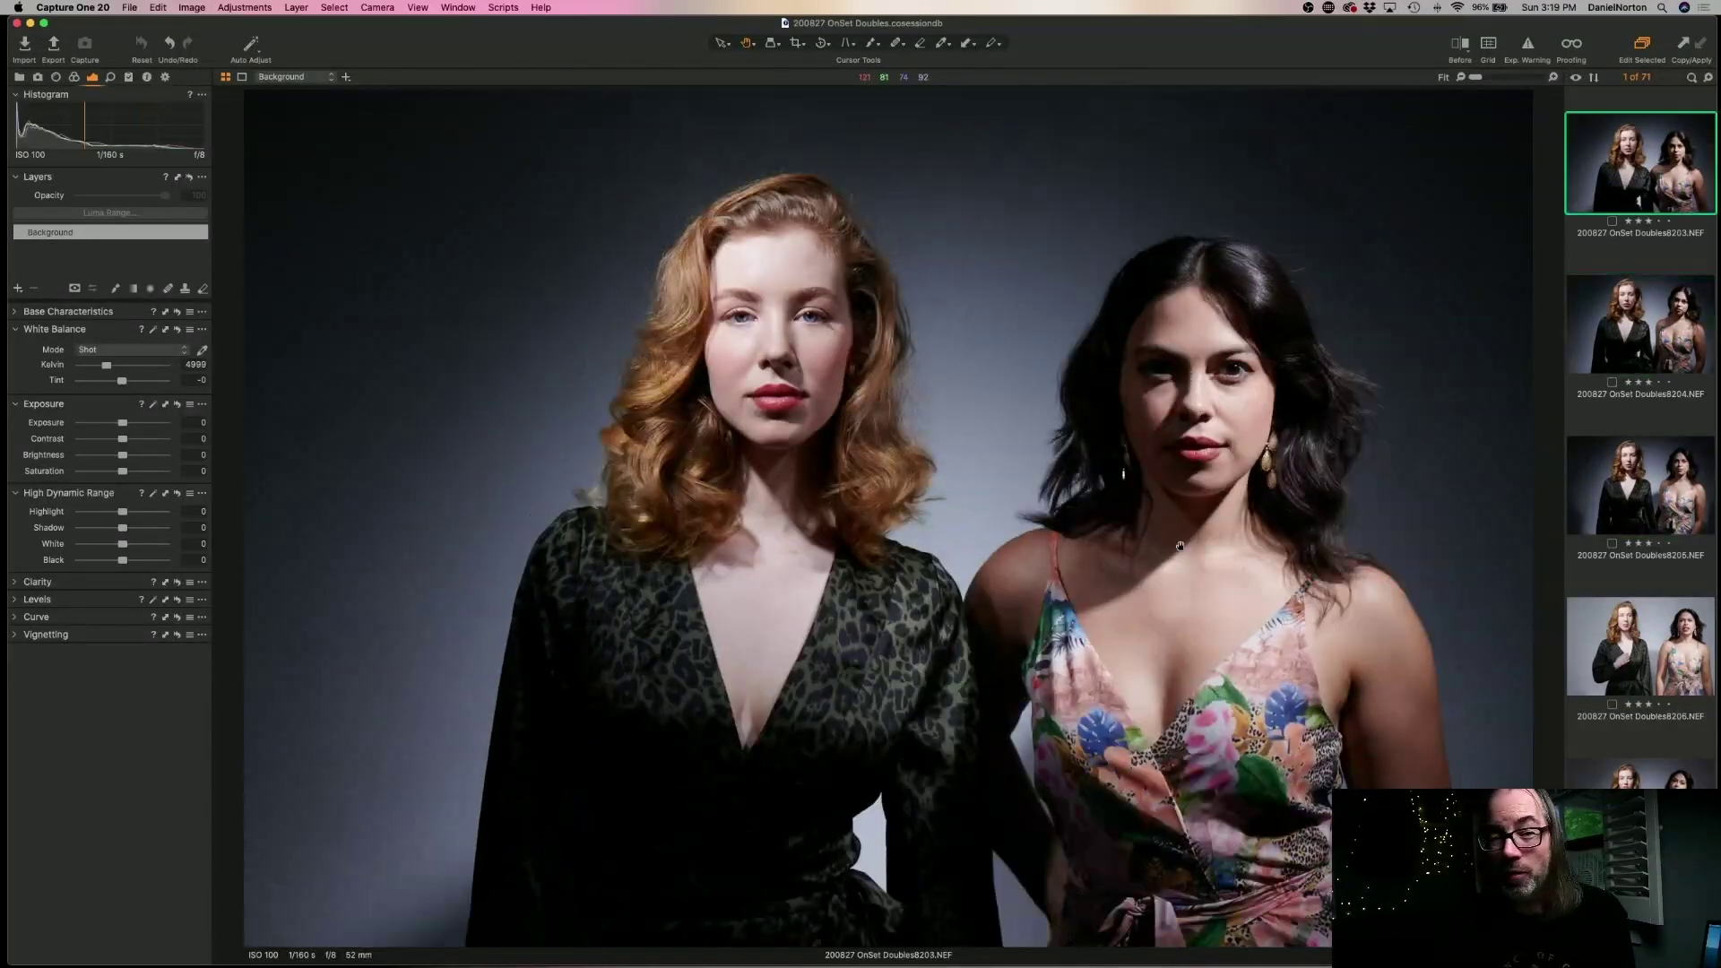
key("Right")
key("Right")
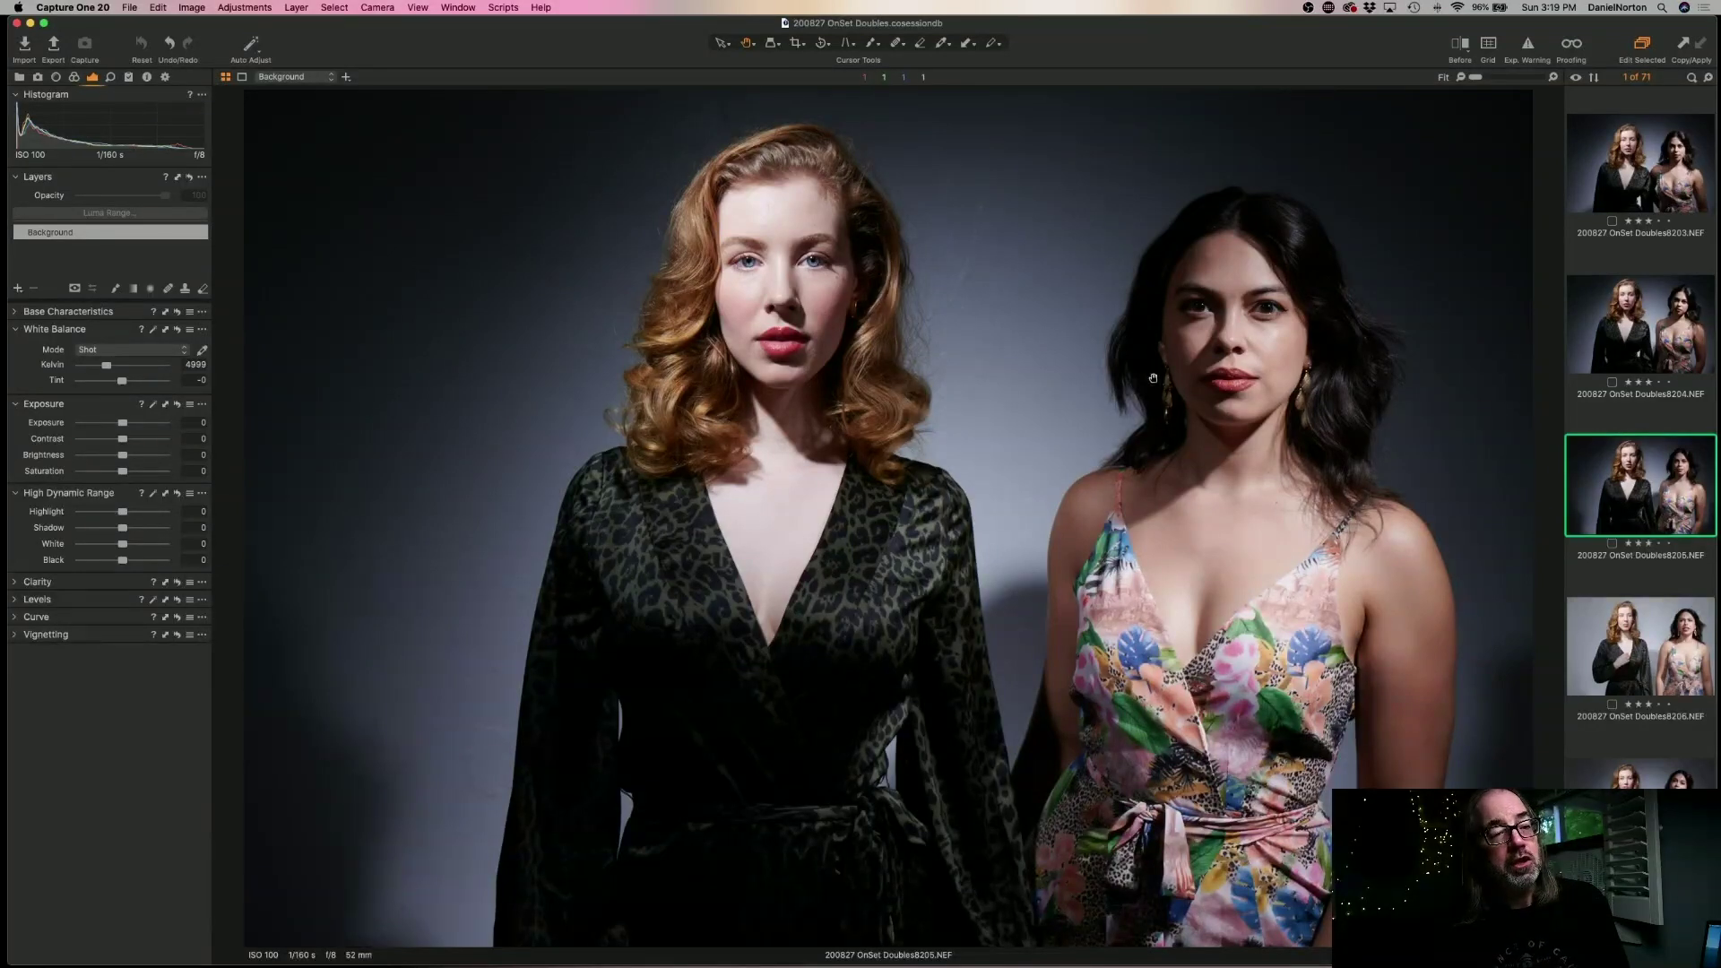
key("Left")
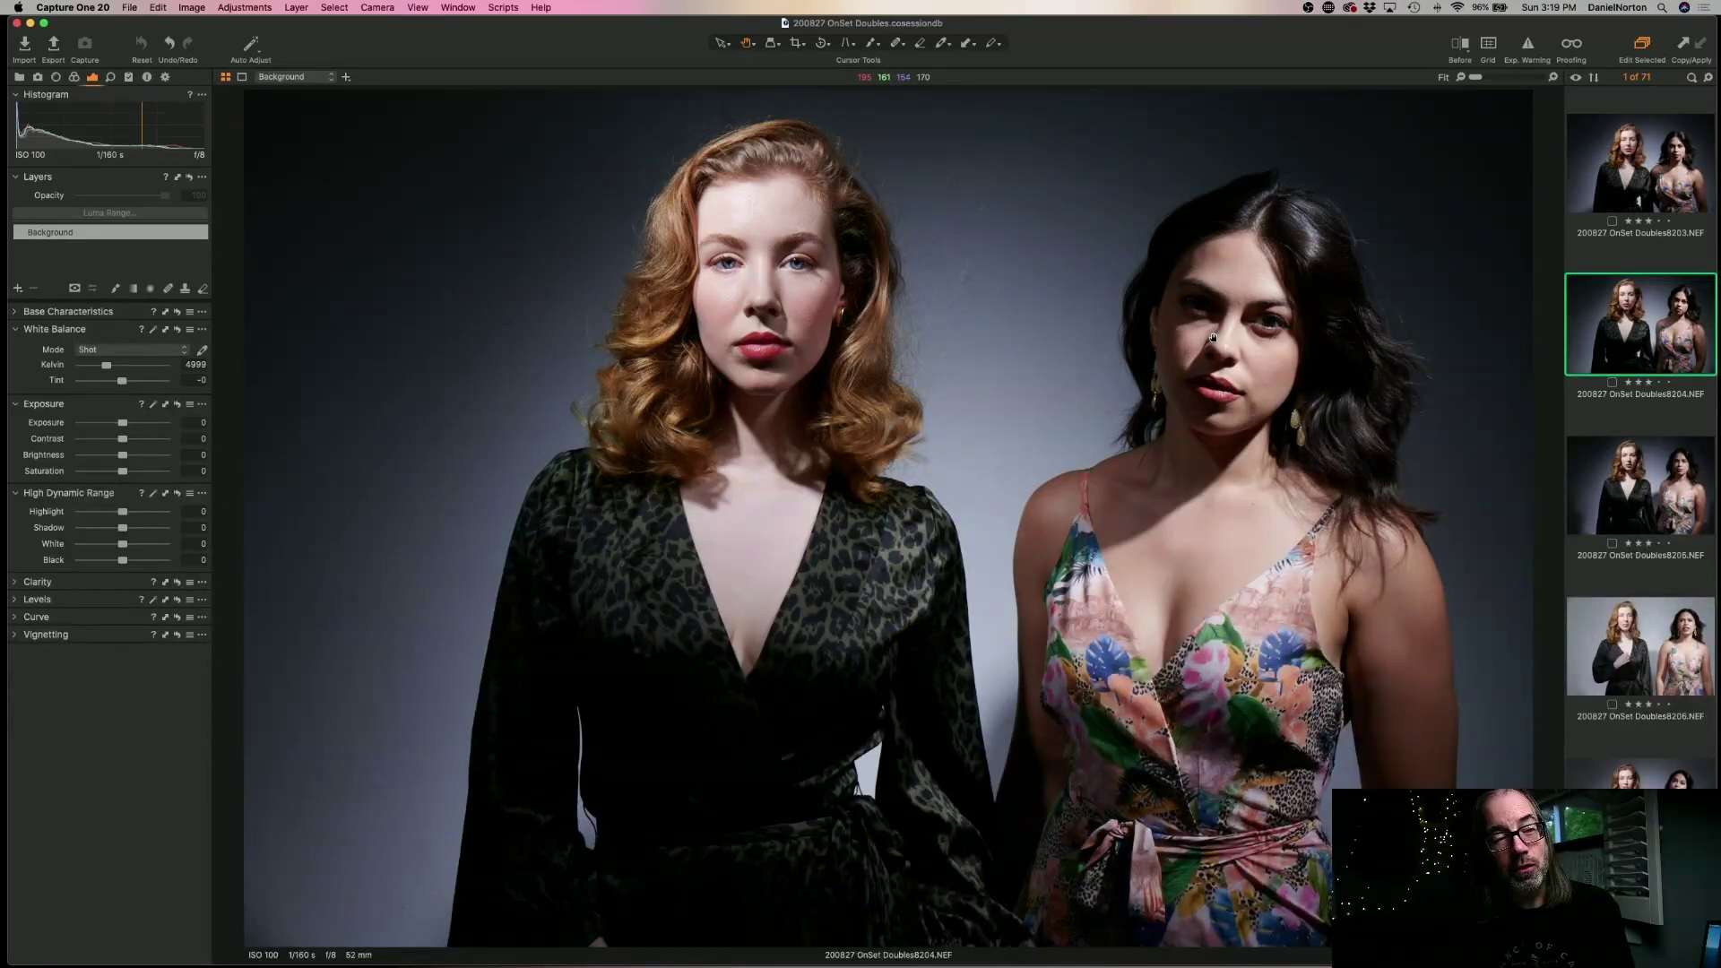
- Compare 200827 OnSet Doubles8204.NEF and 8205.NEF side by side, zoomed in on the dark-haired model in each
left_click_drag(1212, 338, 1344, 388)
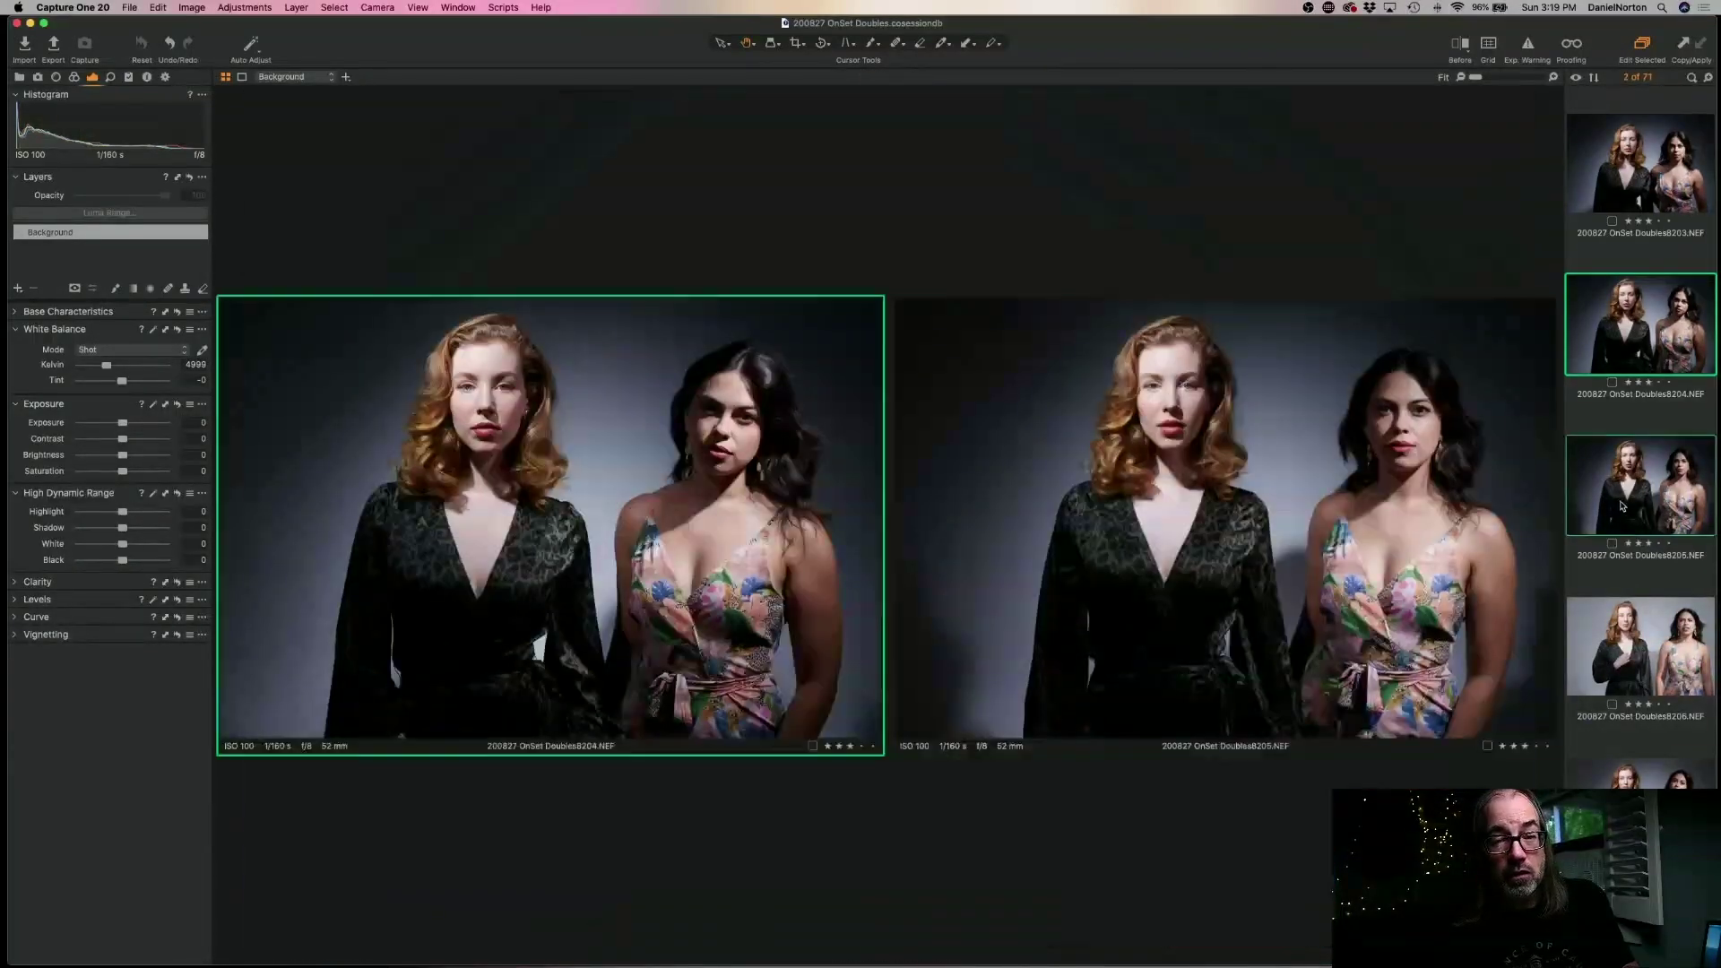
left_click(1621, 508, "super")
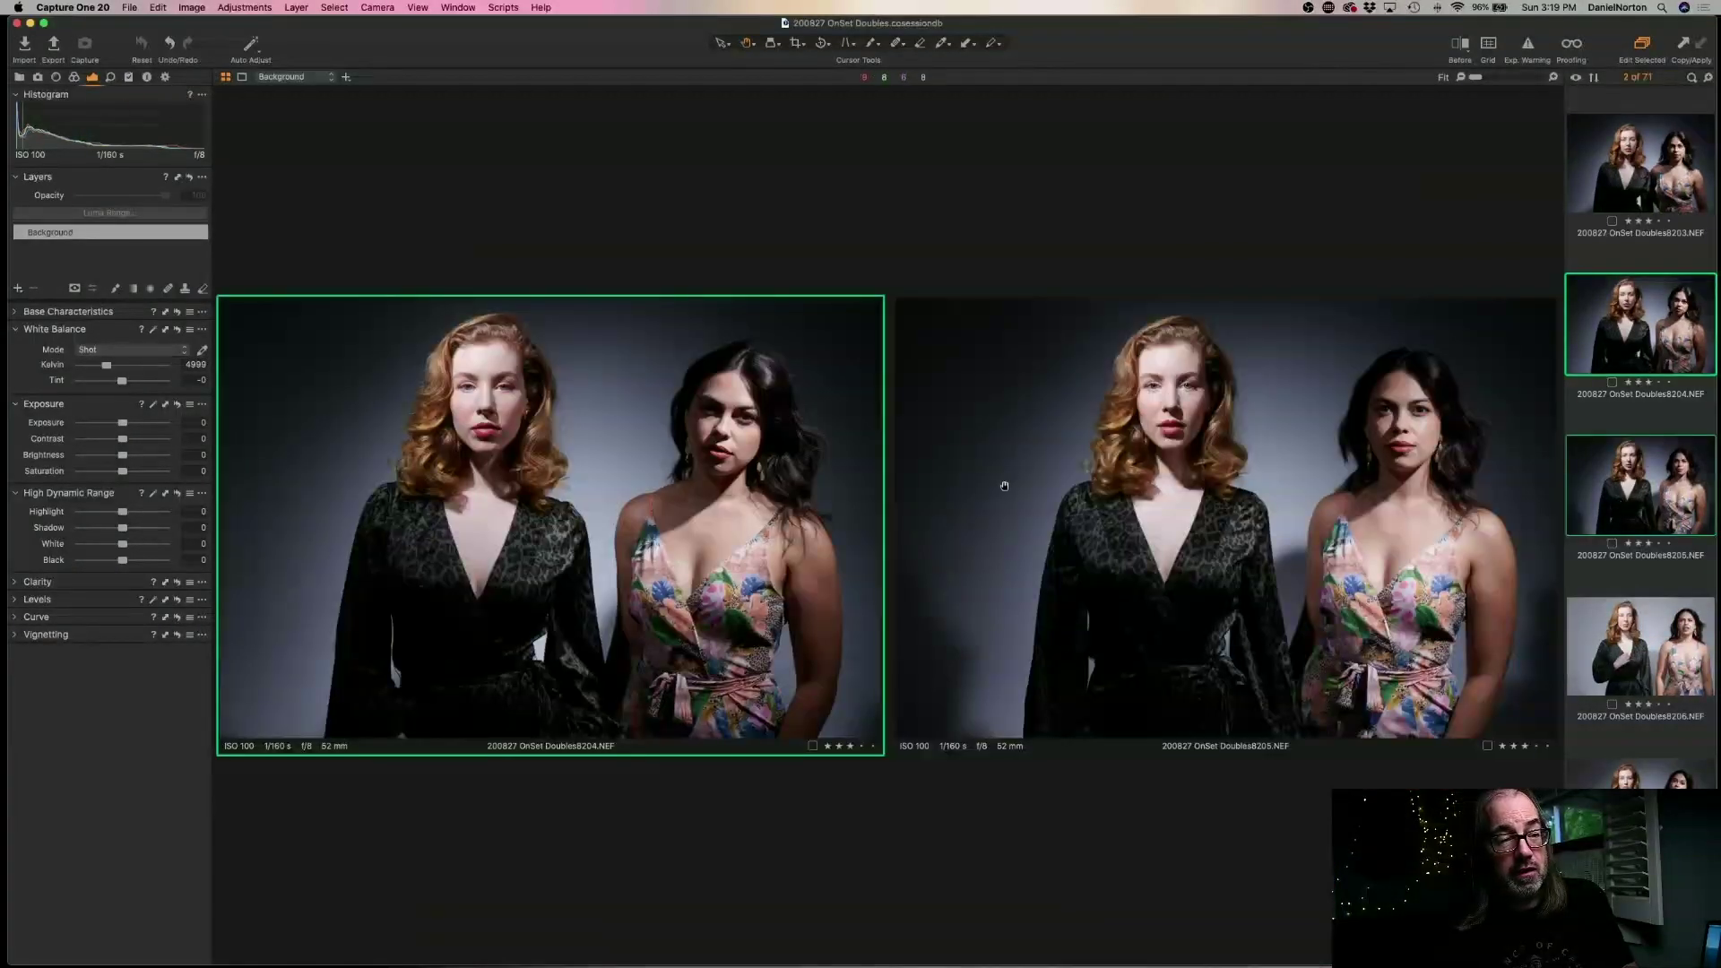
scroll(713, 475, "up", 5)
scroll(712, 474, "down", 4)
left_click_drag(725, 437, 666, 448)
scroll(666, 448, "up", 2)
scroll(1416, 504, "up", 4)
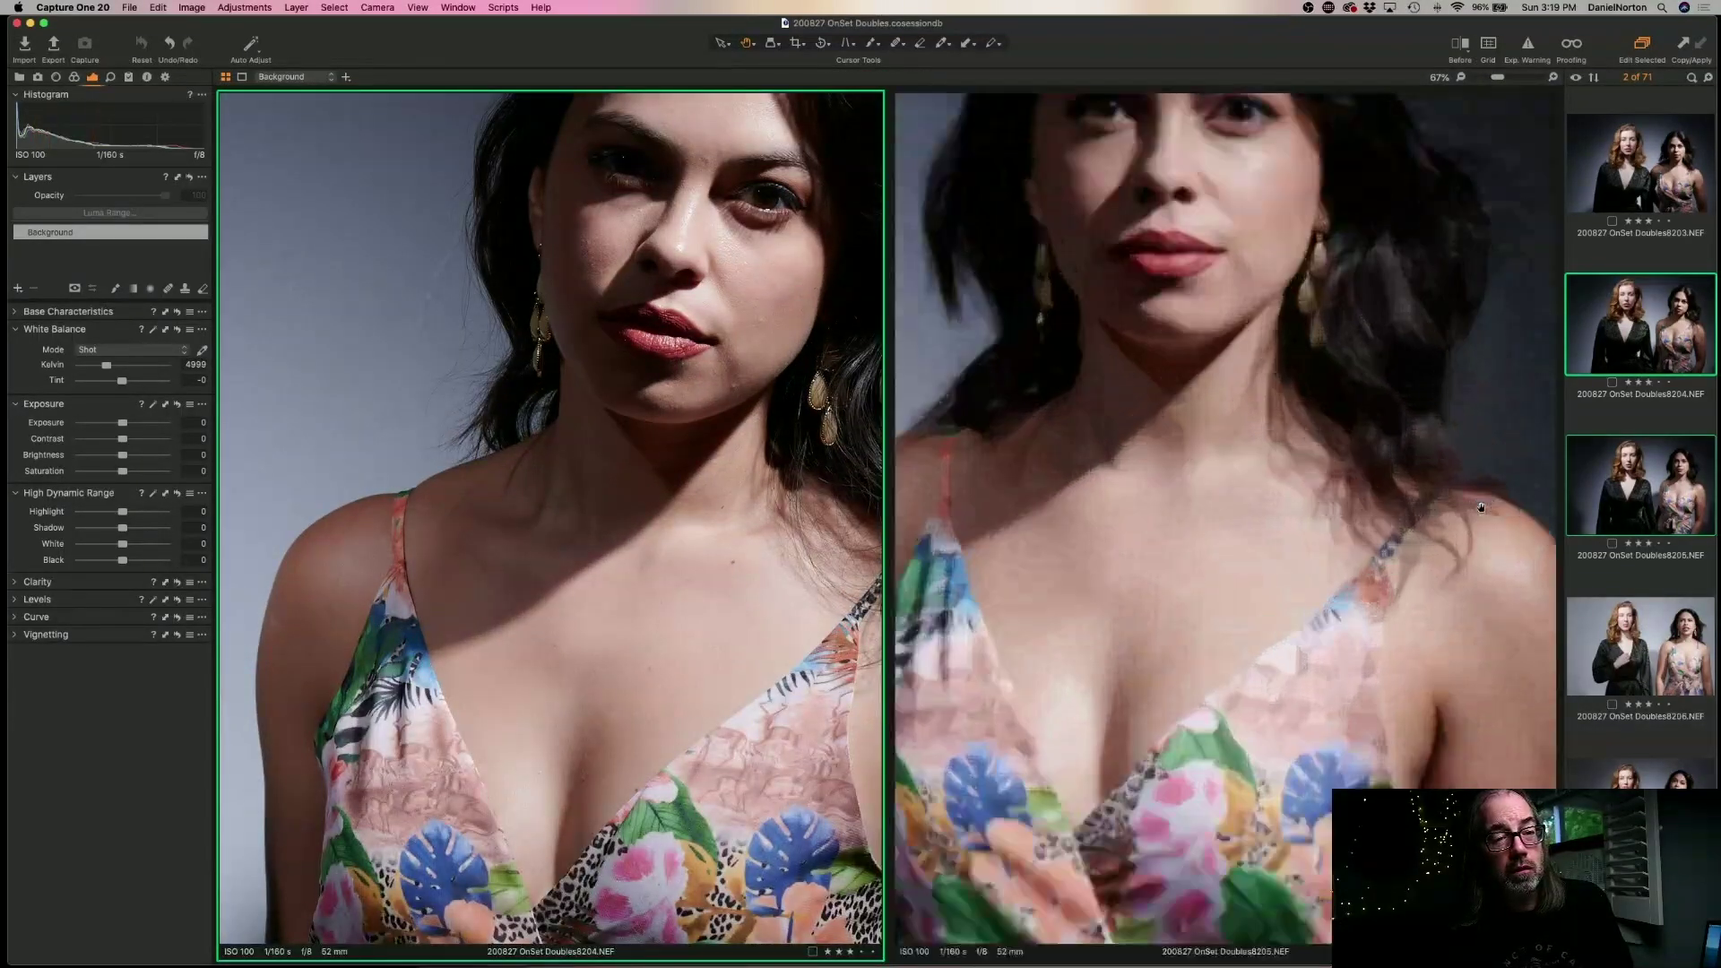
scroll(1416, 504, "down", 3)
left_click(1416, 504)
scroll(1364, 480, "up", 2)
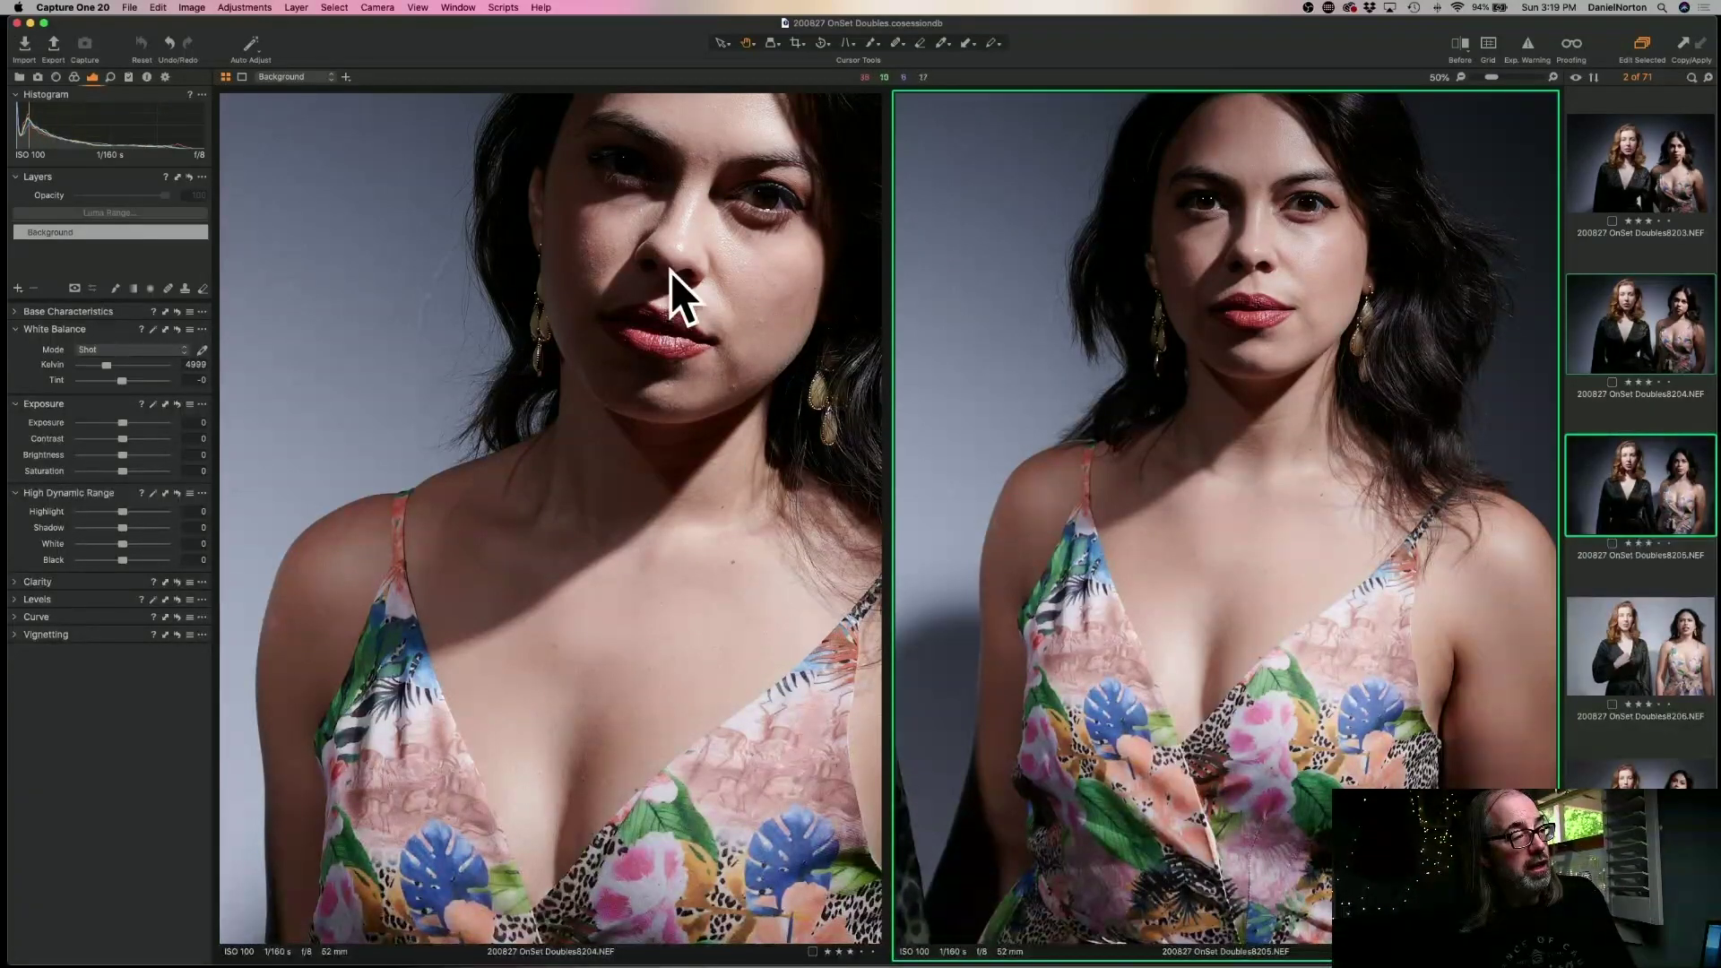
- Check the dark-haired model's face in 200827 OnSet Doubles8204.NEF at 100%, and fit both compared images back in view
double_click(728, 300)
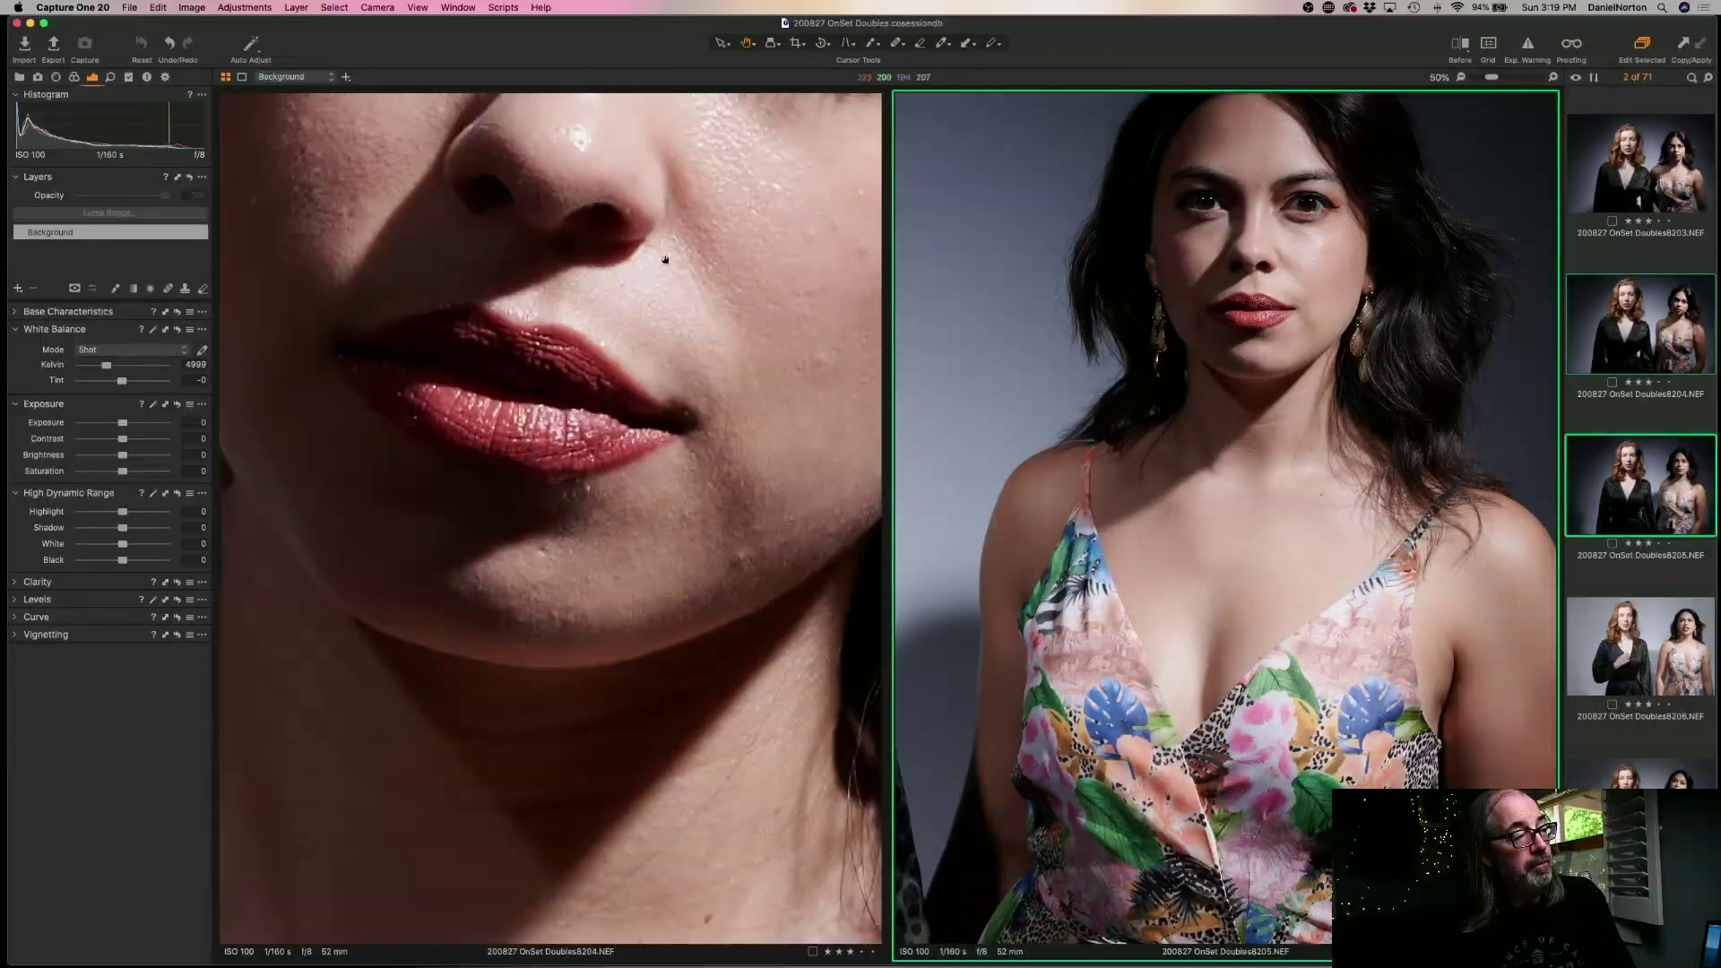
double_click(665, 260)
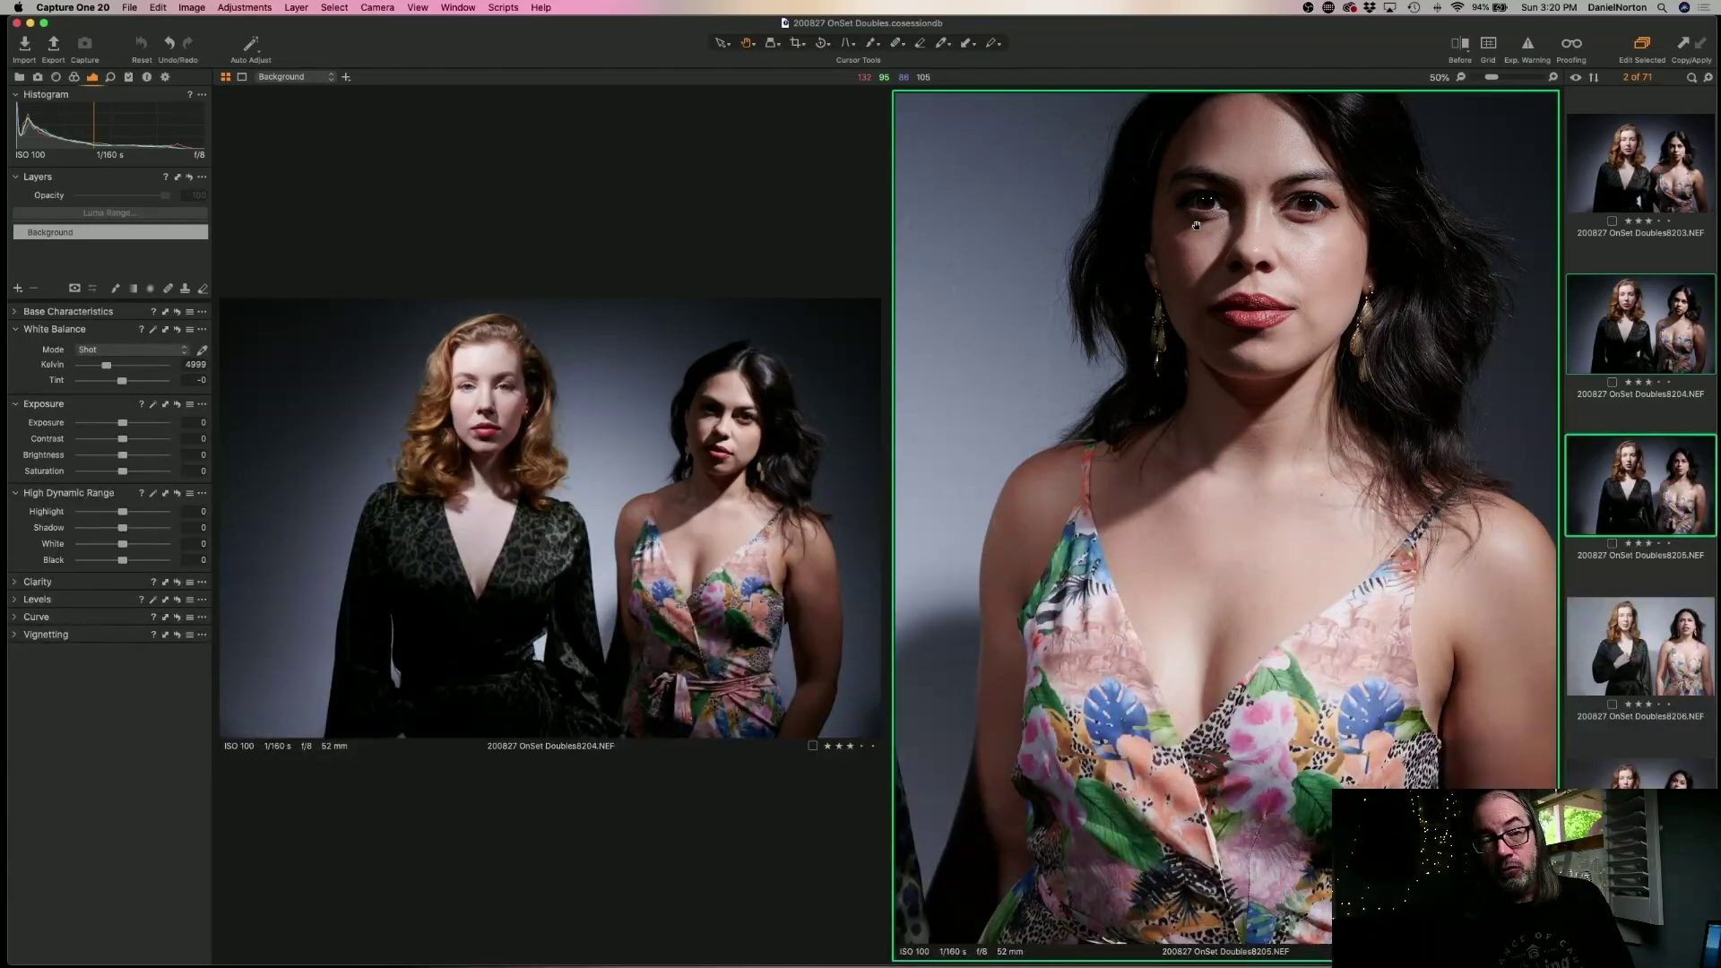
key("super+0")
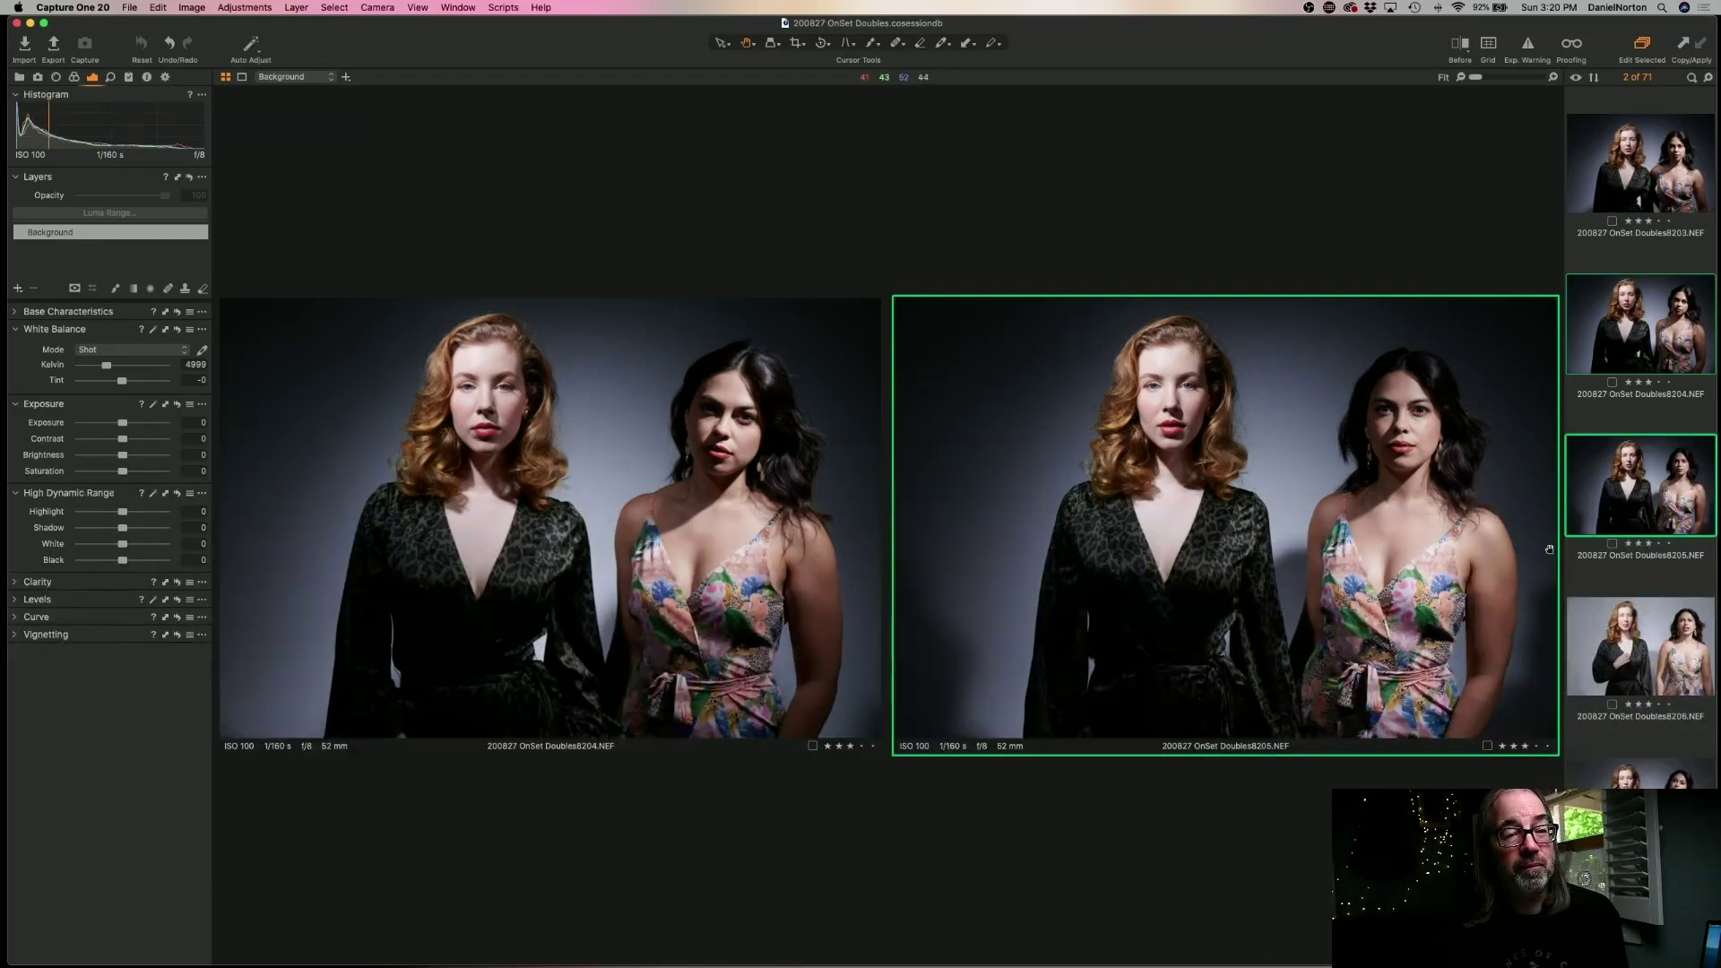
- Set the RGB Levels of 200827 OnSet Doubles8205.NEF to black point 5, midtone -0.11 and white point 223
left_click(1606, 585)
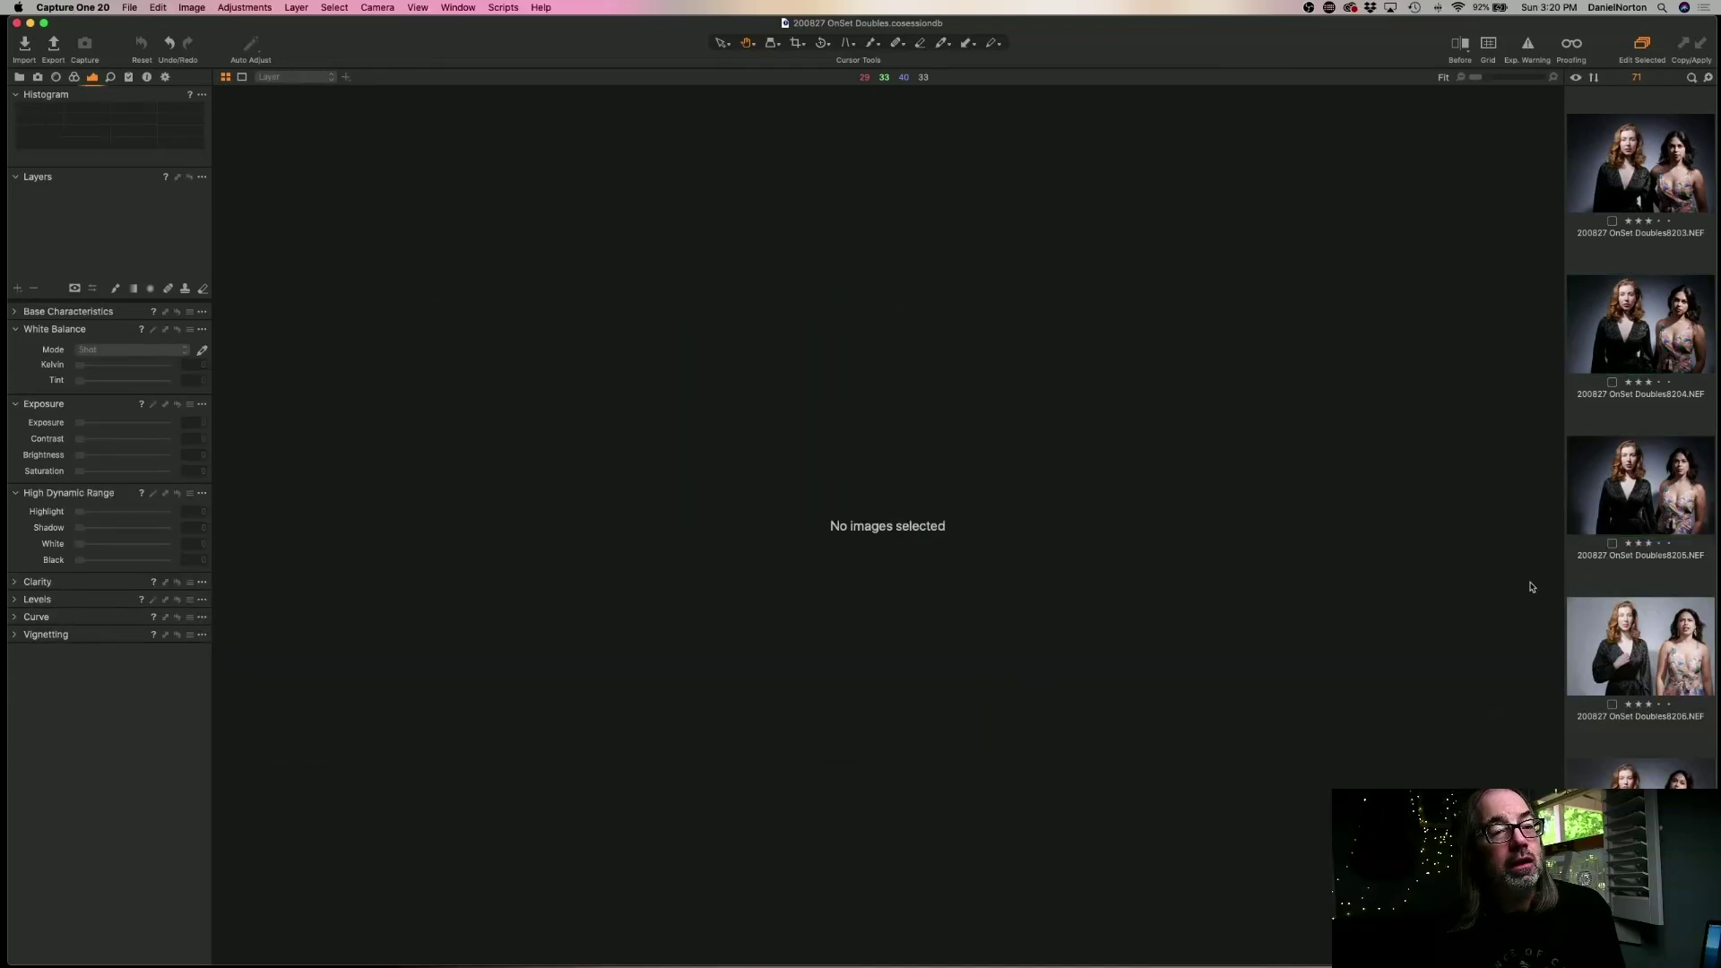
left_click(1614, 507)
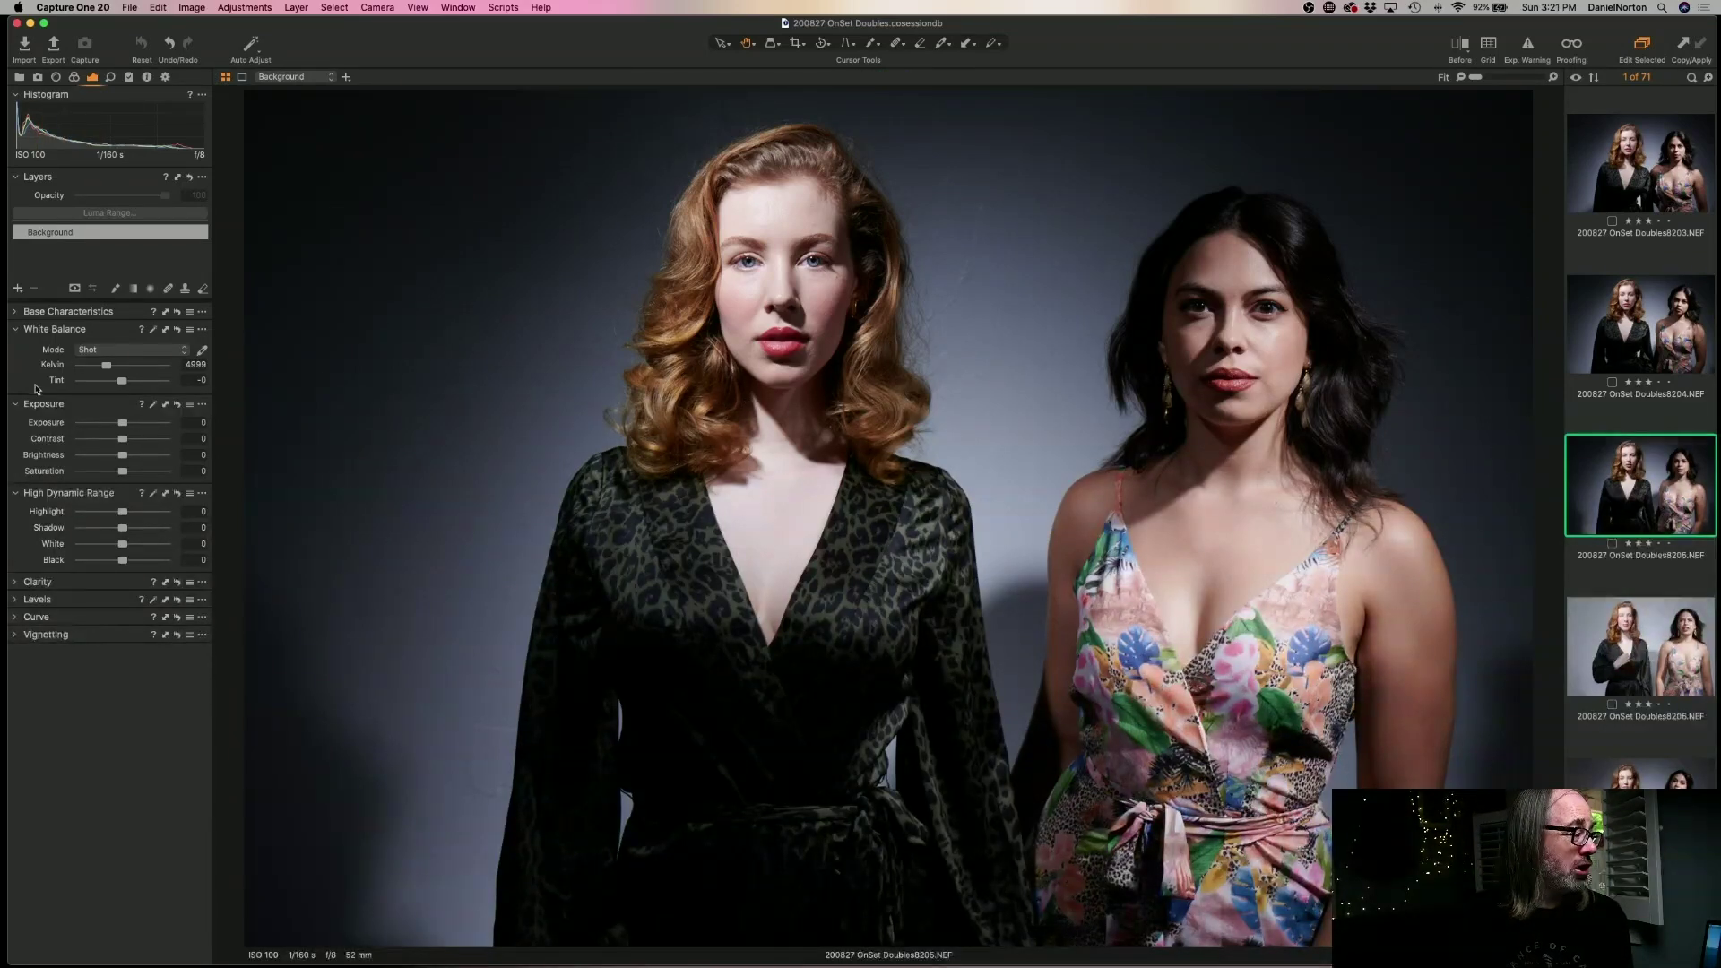
left_click(14, 602)
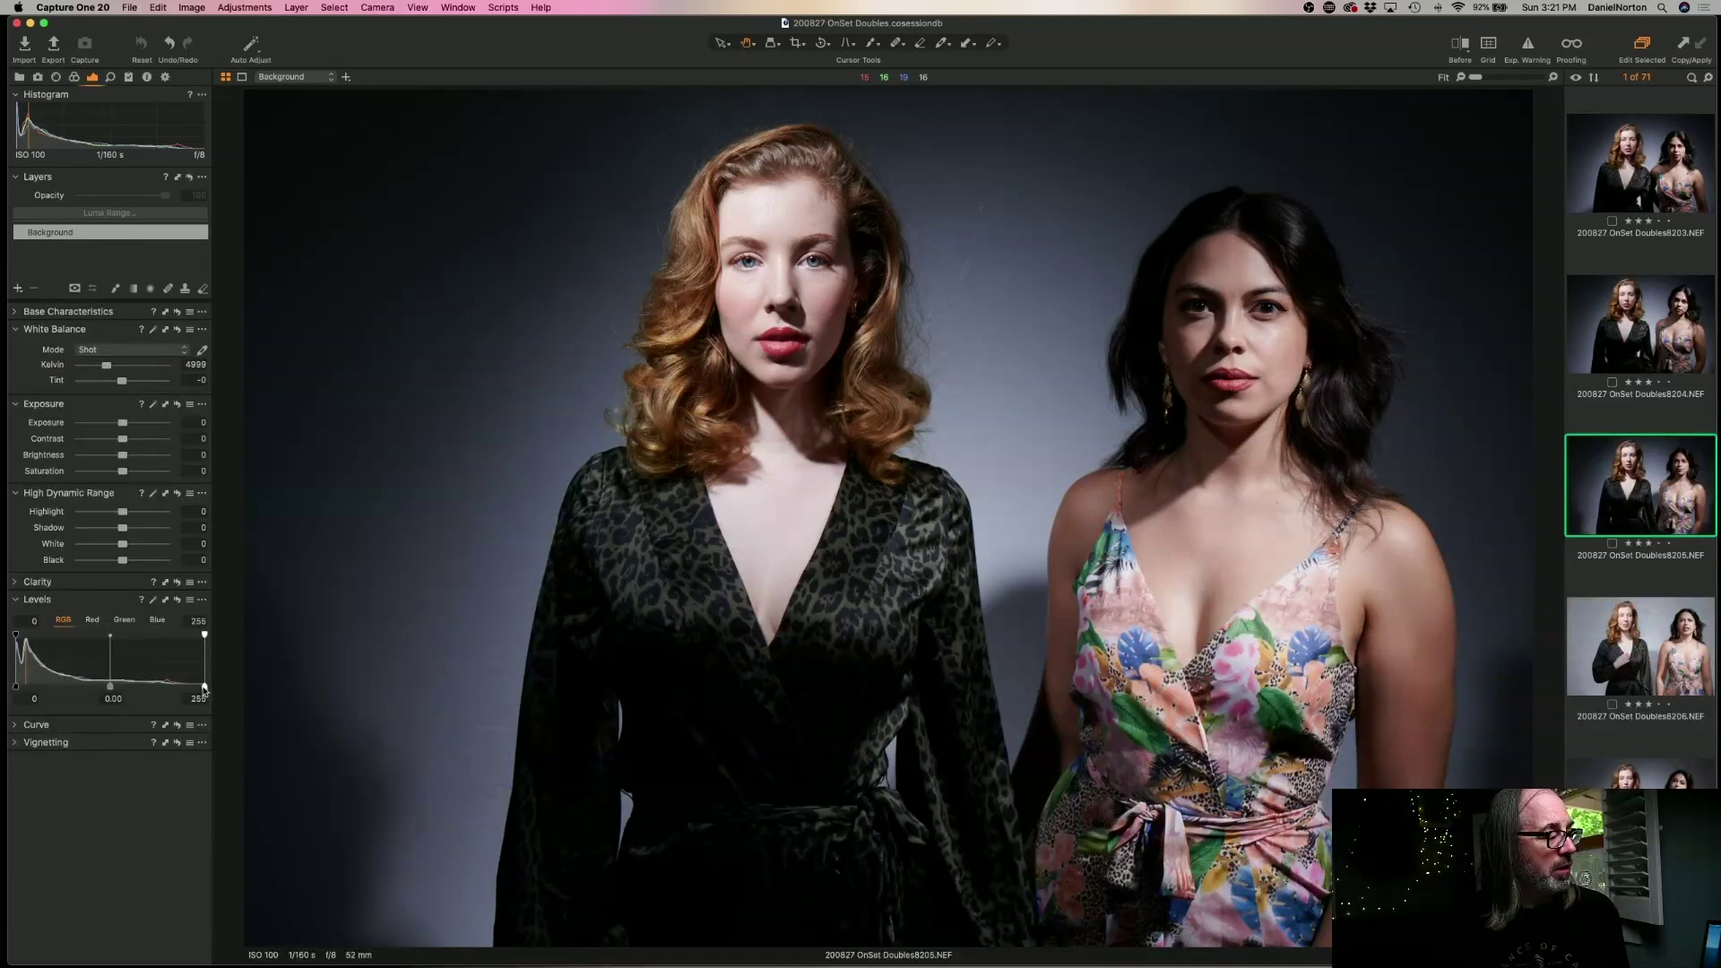
mouse_move(205, 686)
left_mouse_down()
mouse_move(185, 685)
mouse_move(204, 687)
left_mouse_up()
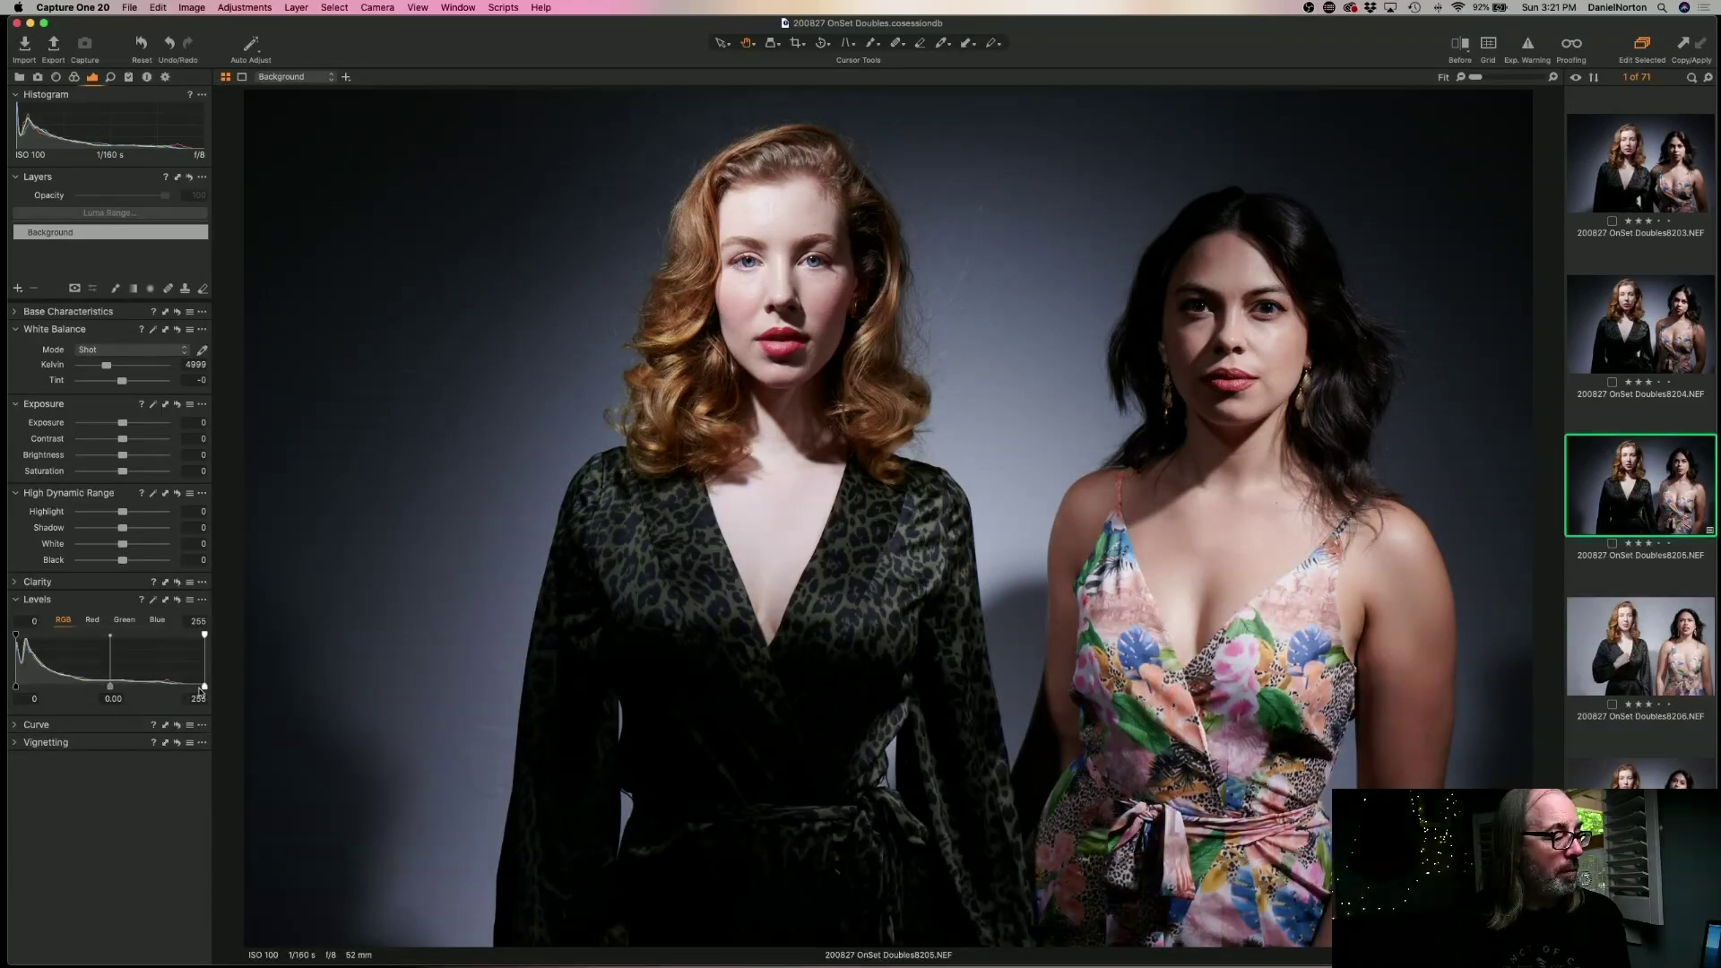
left_click_drag(205, 687, 178, 687)
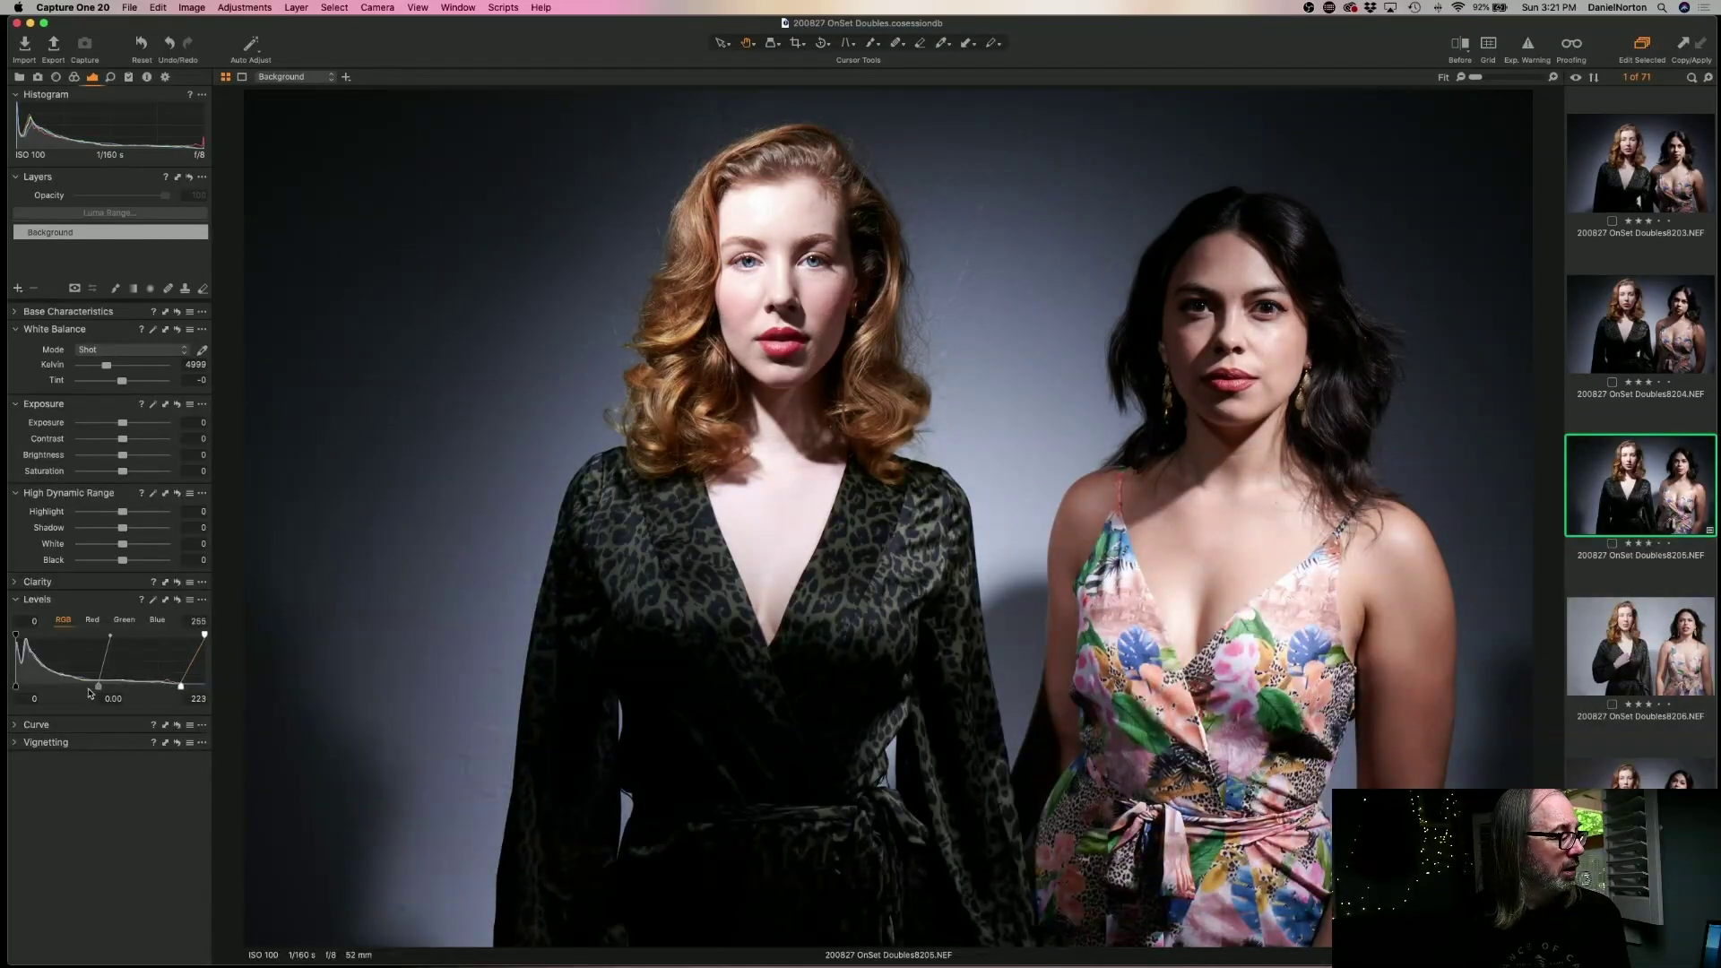
left_click_drag(99, 686, 19, 687)
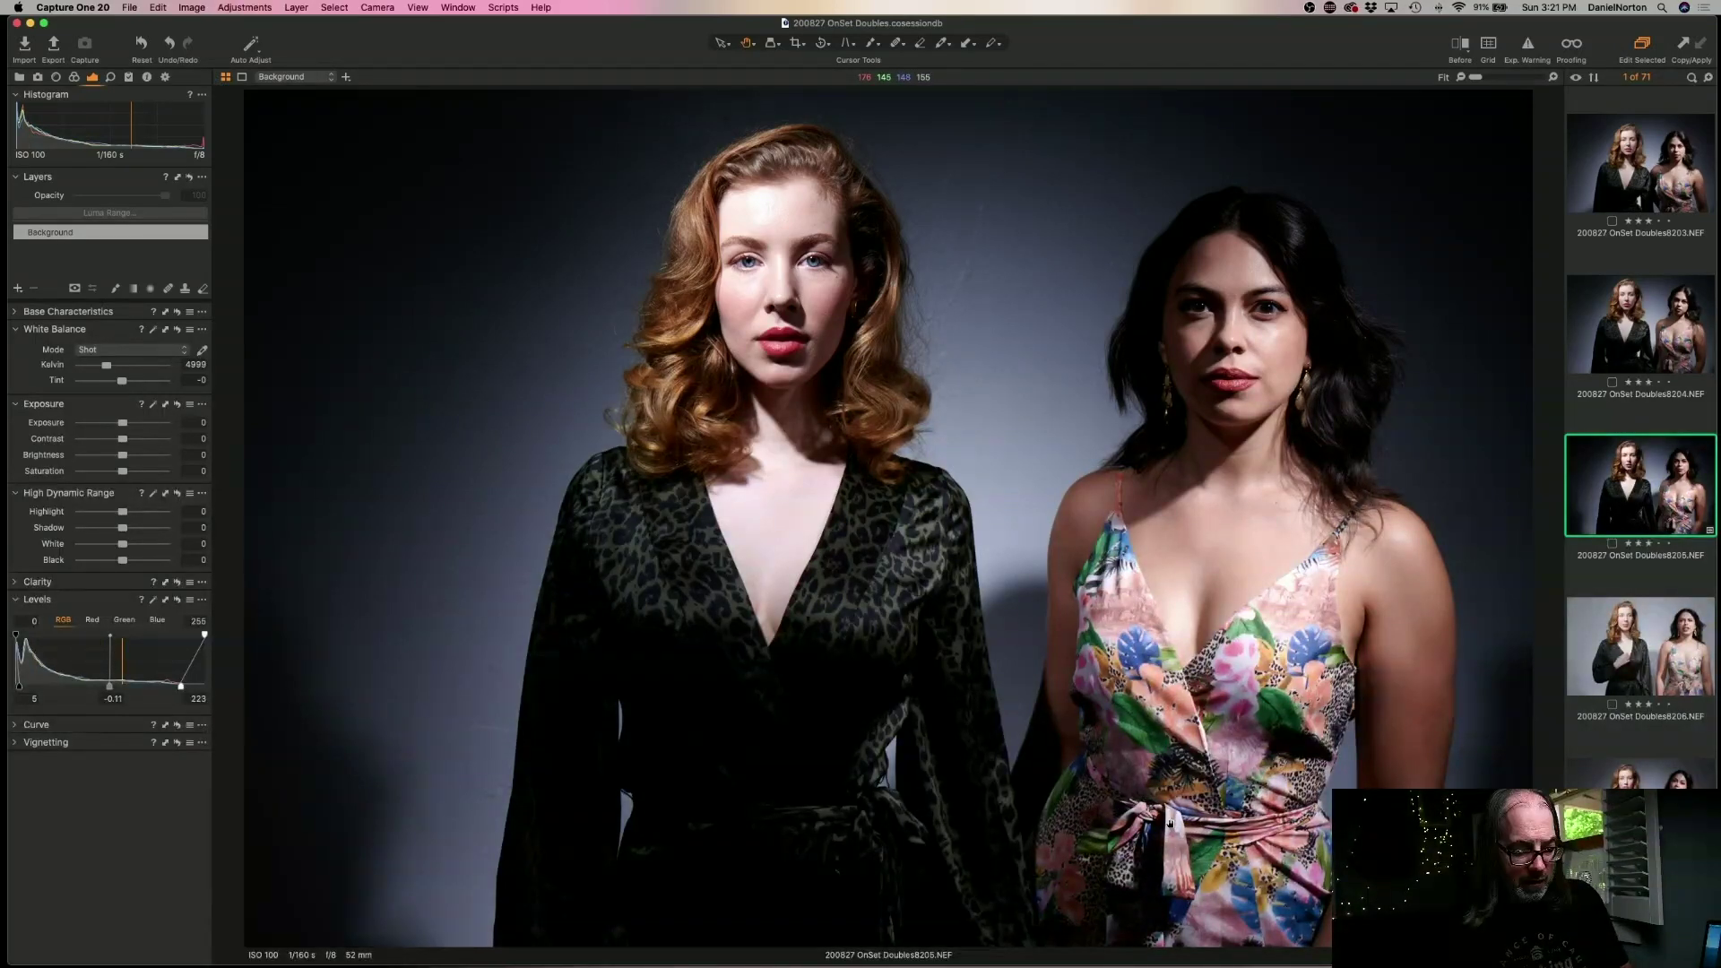
- Apply the Levels adjustment of 200827 OnSet Doubles8205.NEF to 8204.NEF and 8203.NEF
key("Left")
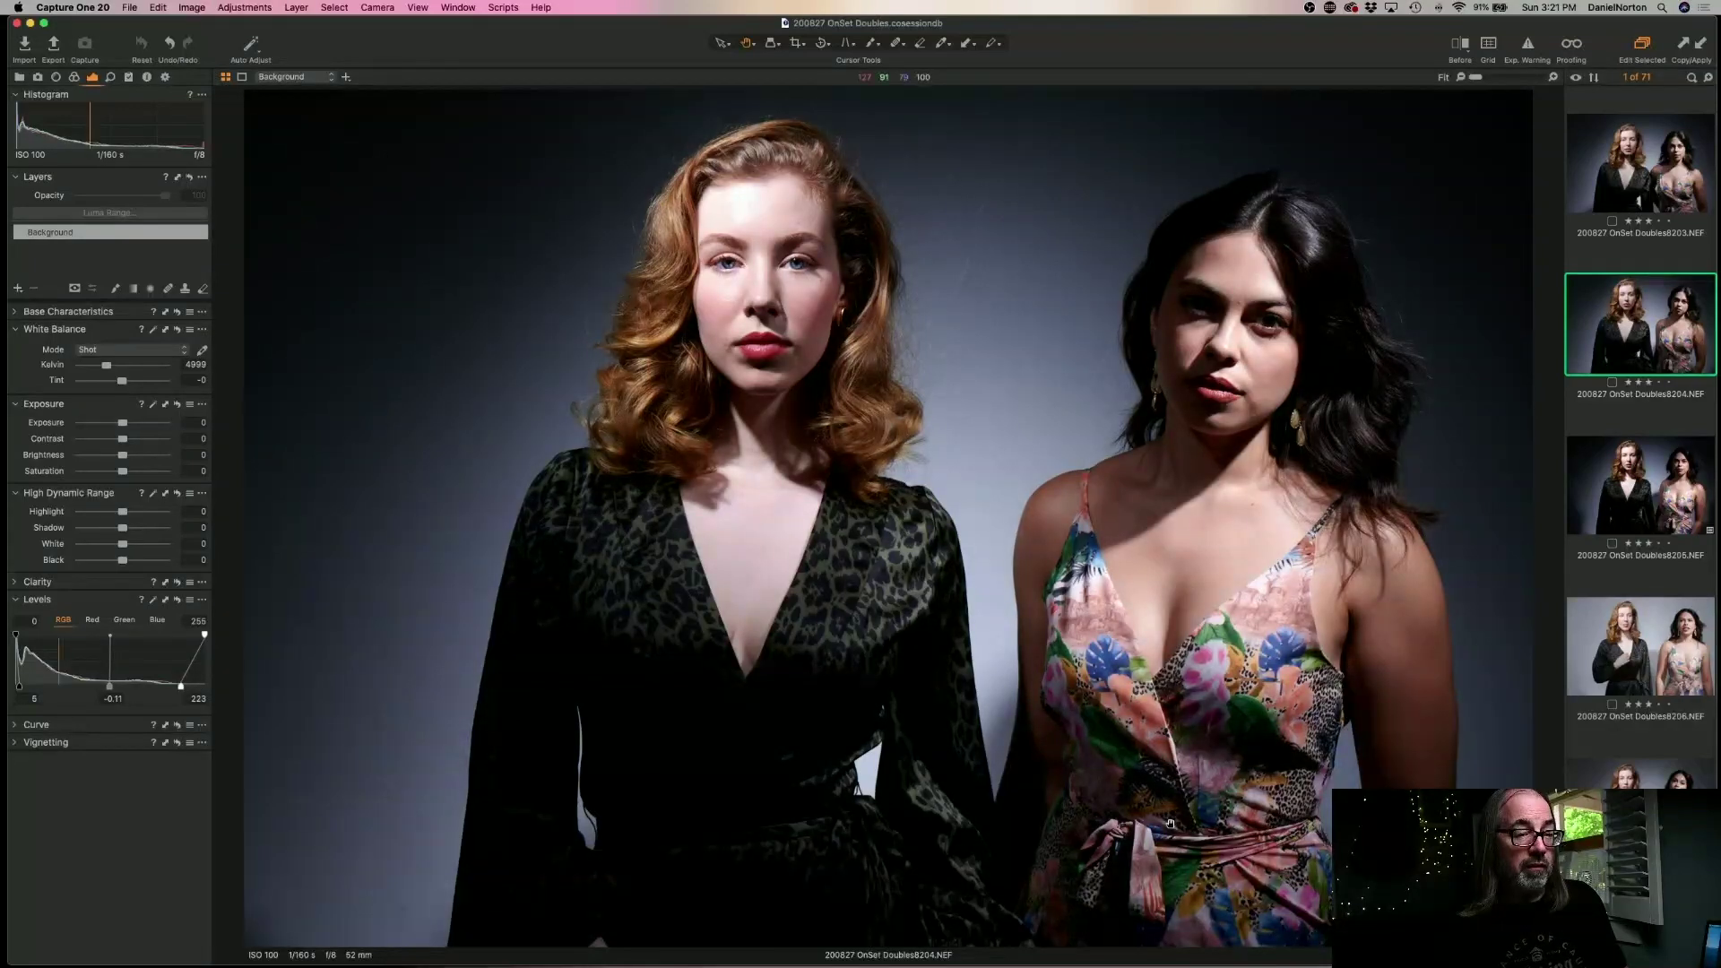
key("Left")
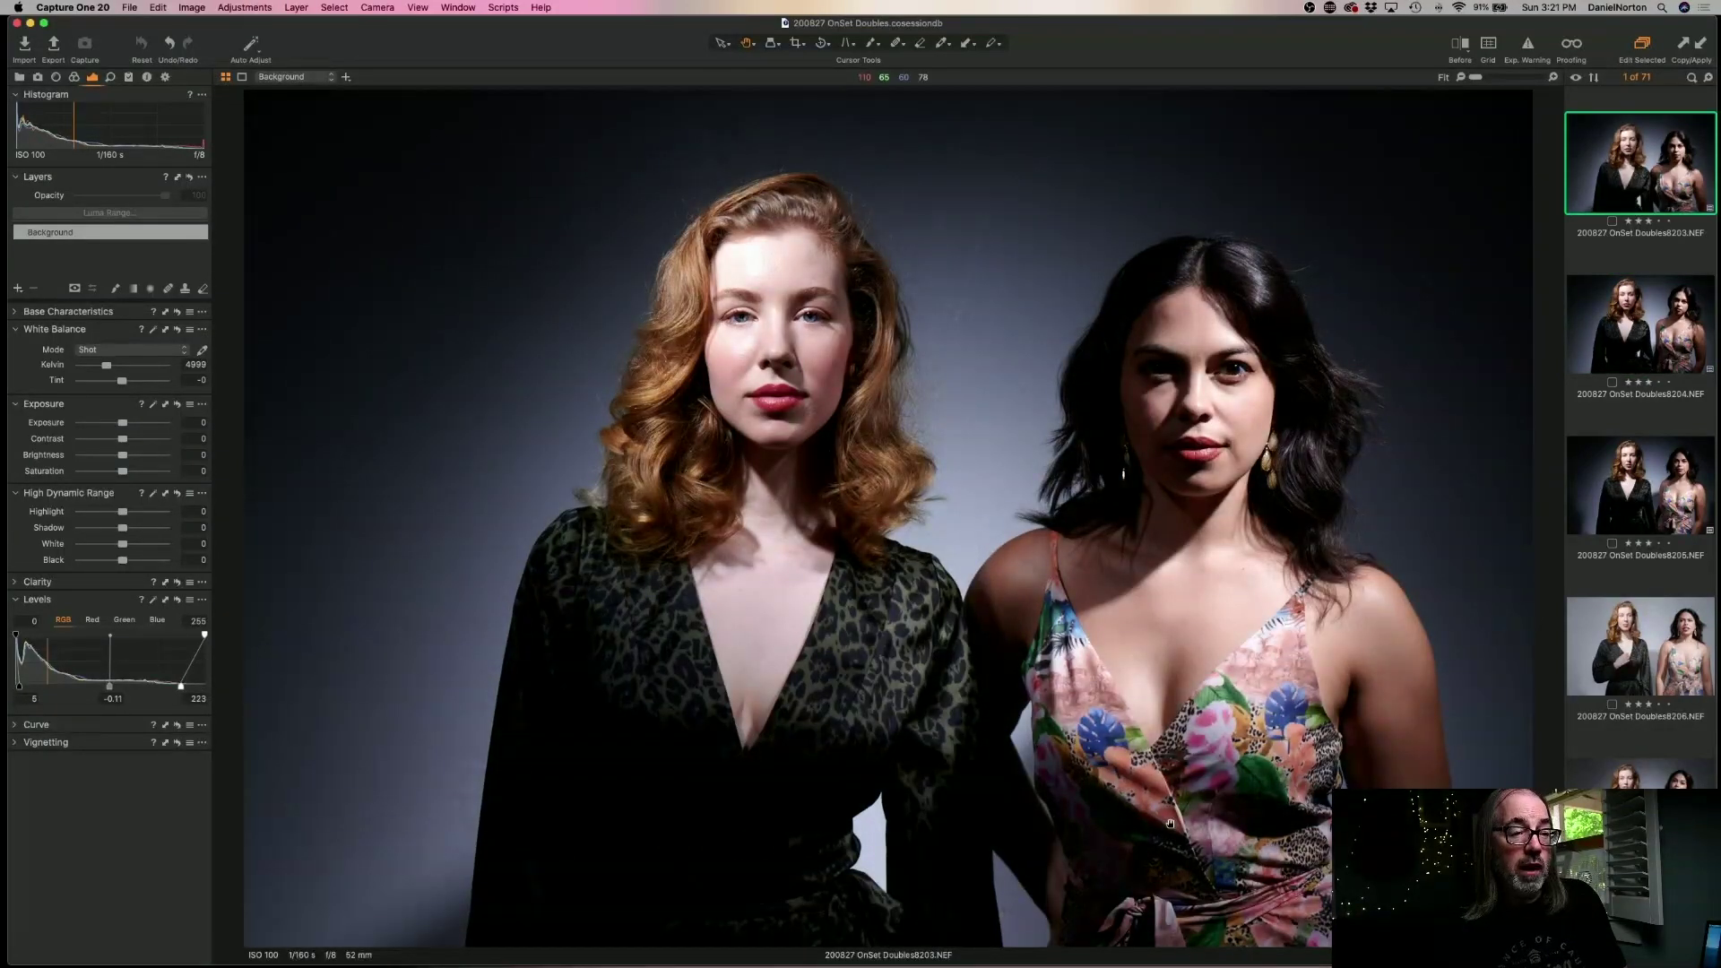
key("Right")
key("Right")
- Compare the adjusted 200827 OnSet Doubles8205.NEF with the unadjusted 8206.NEF by switching between them at full view
key("Right")
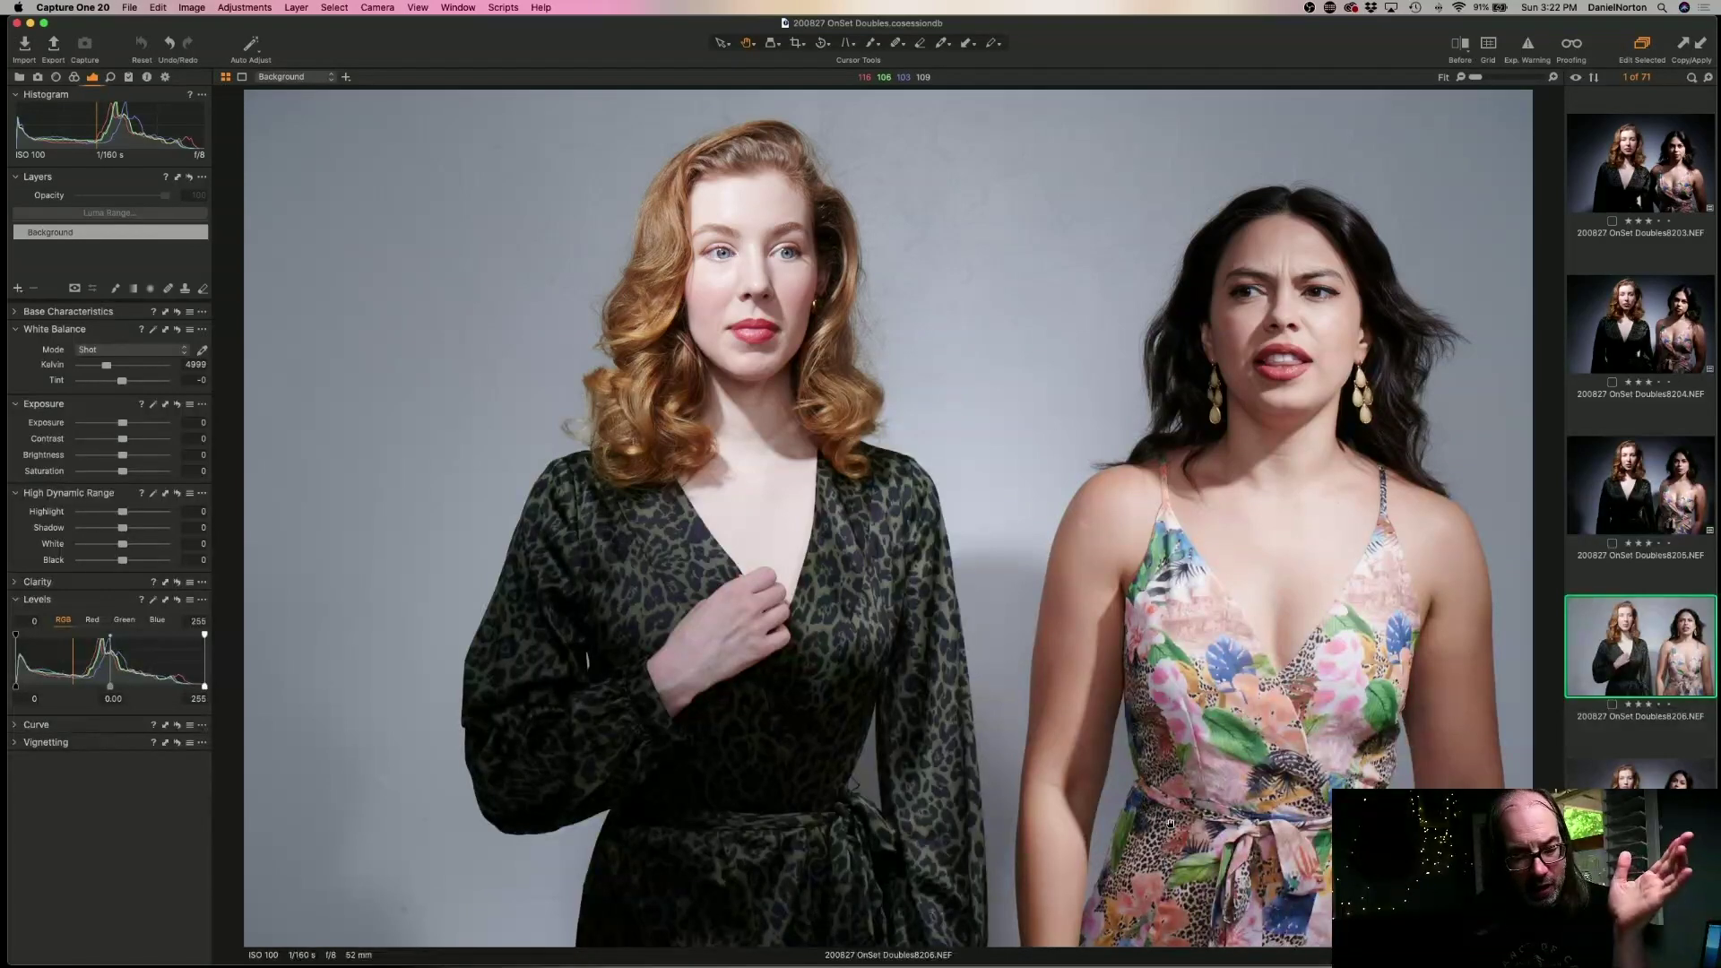
key("Up")
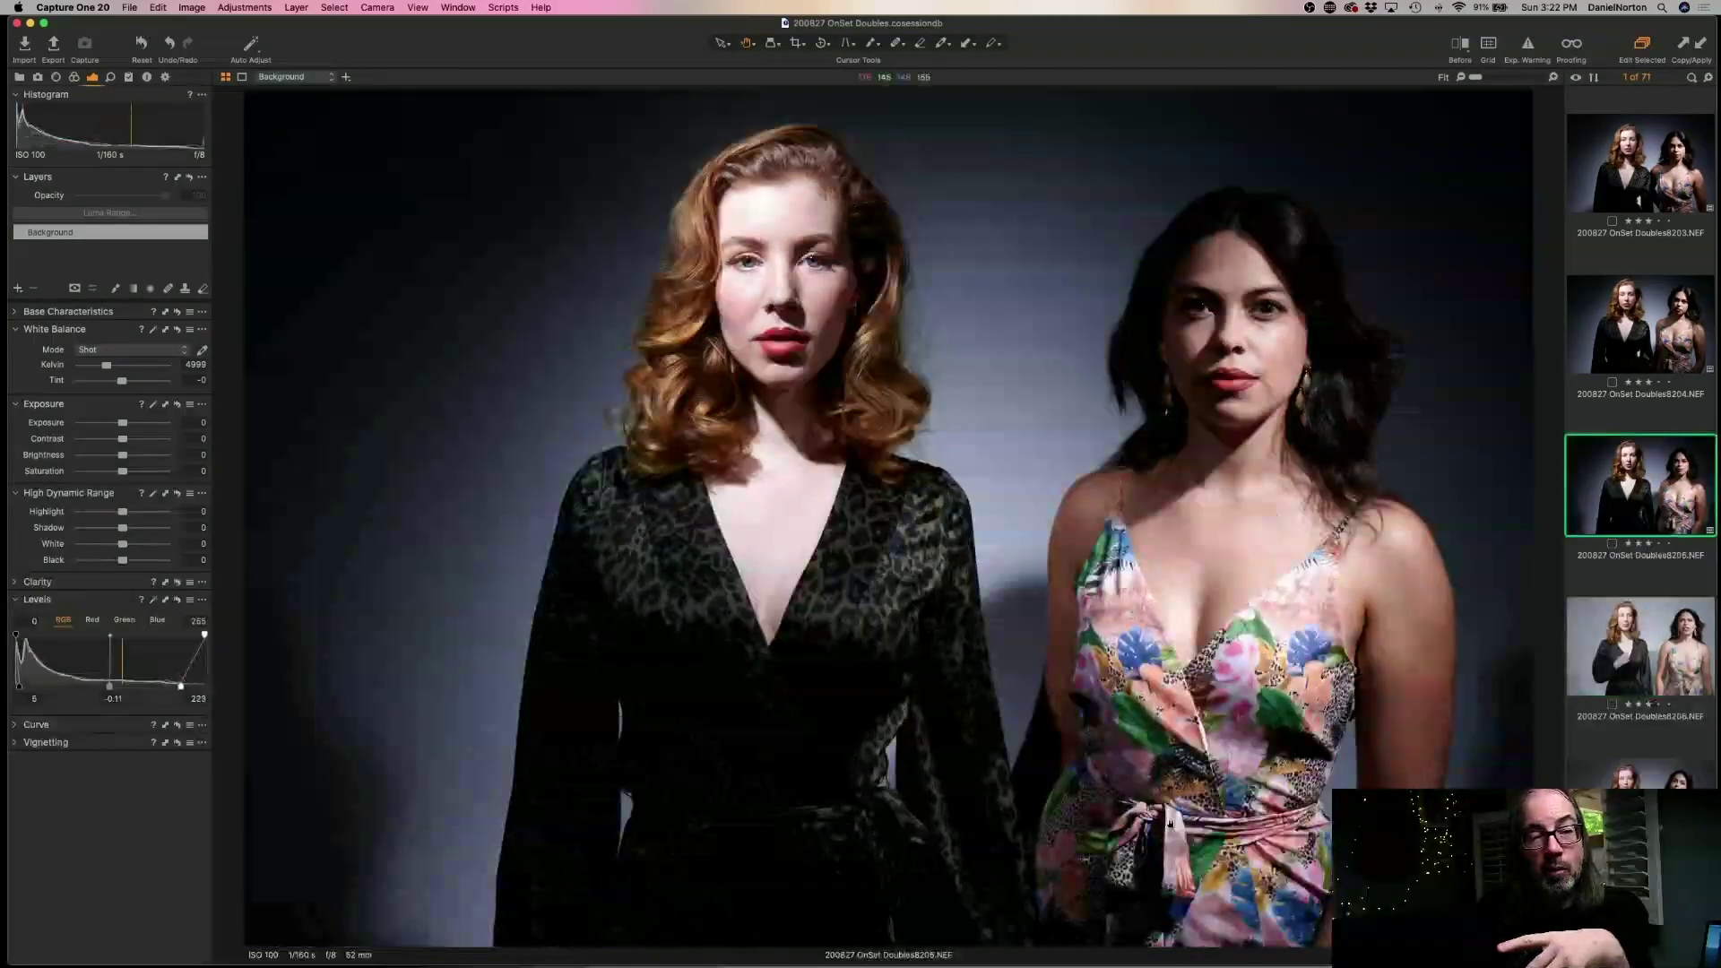
key("Down")
key("Up")
key("Down")
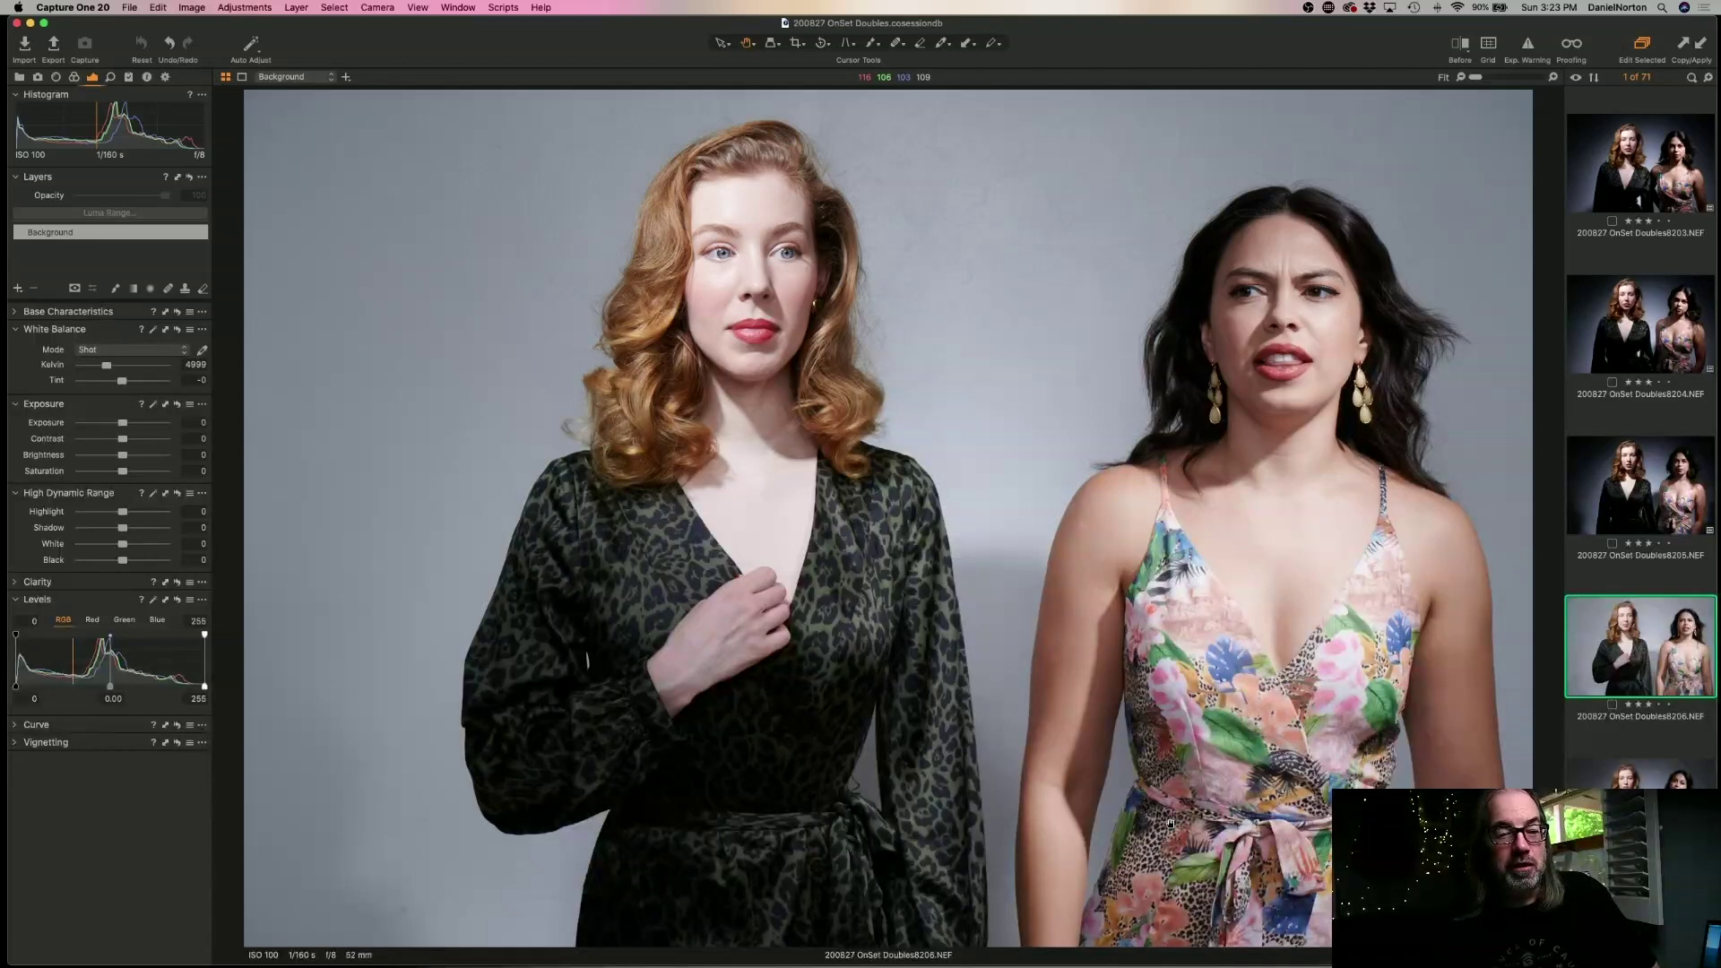
- Compare 200827 OnSet Doubles8206.NEF and 8207.NEF by switching back and forth between them
key("Right")
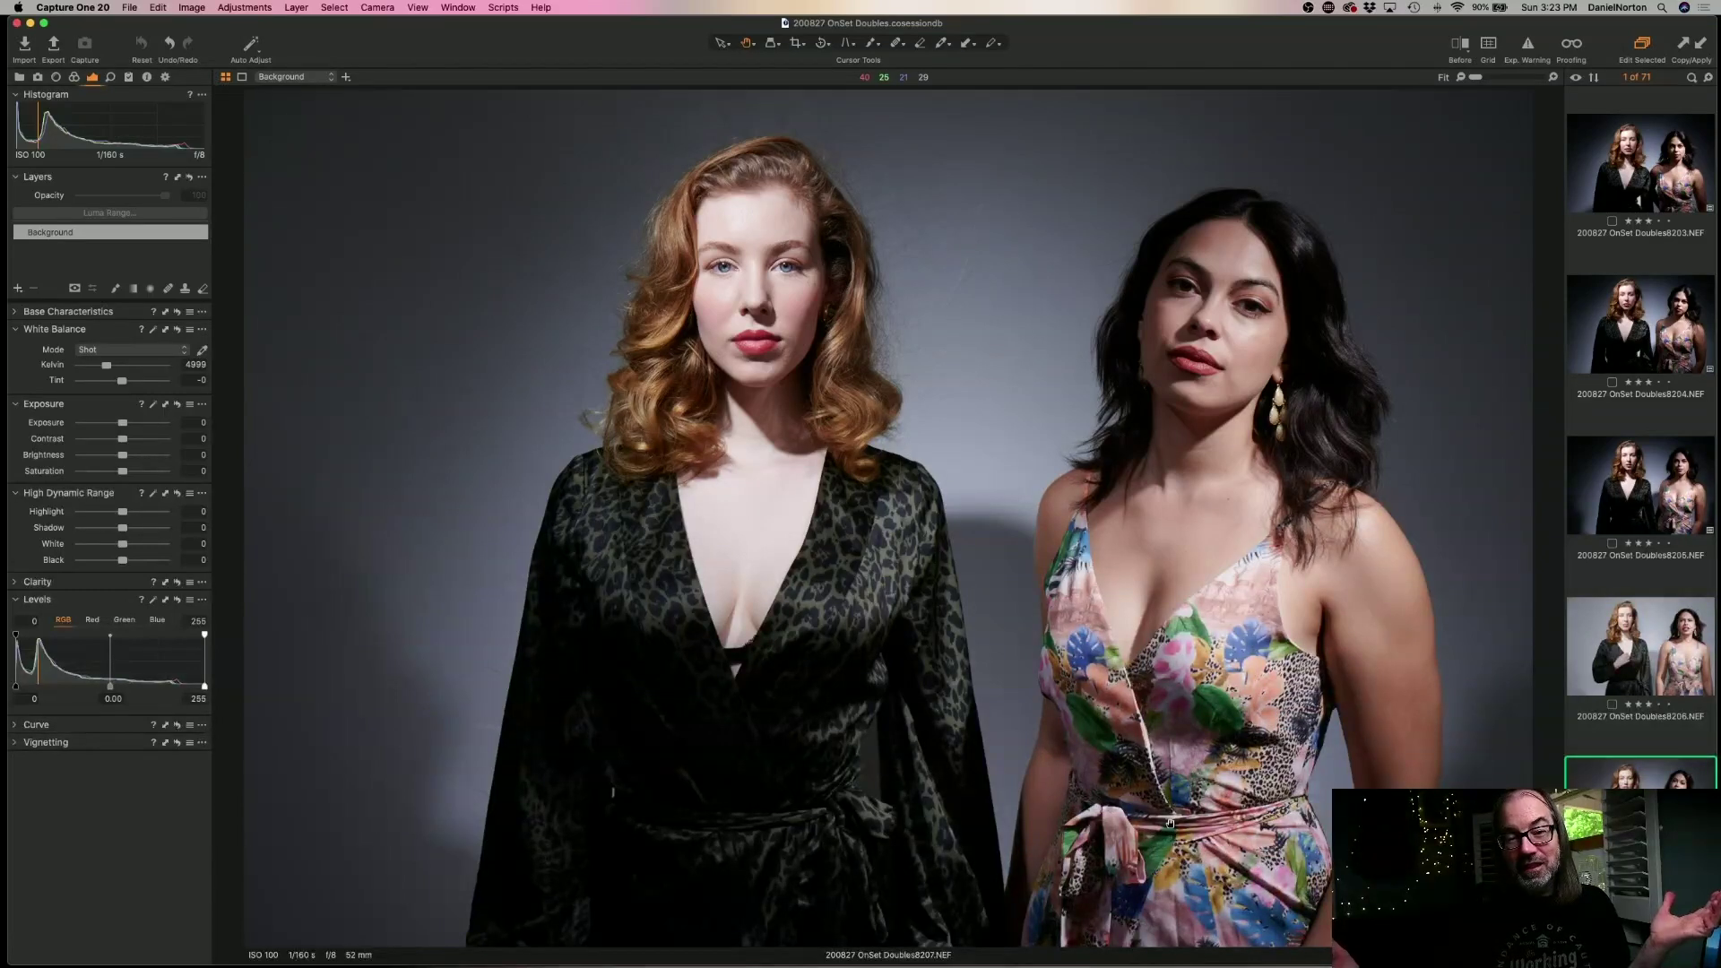
key("Left")
key("Right")
key("Left")
key("Right")
key("Left")
key("Right")
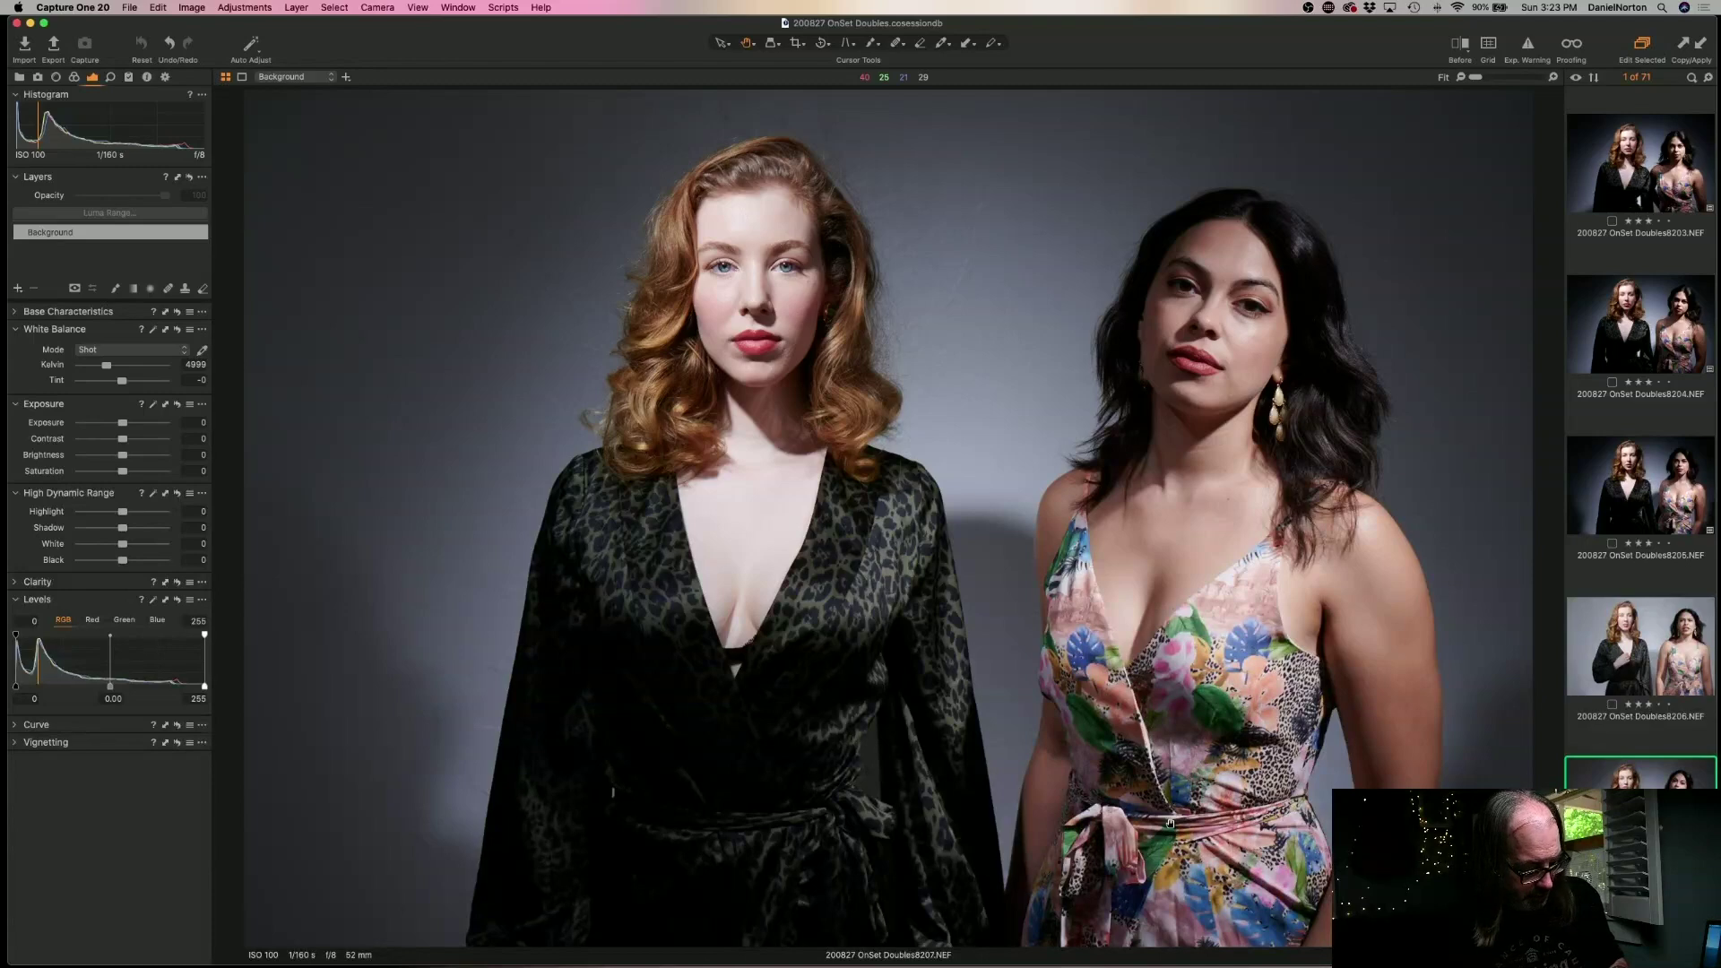
- Apply the same Levels adjustment to 200827 OnSet Doubles8207.NEF and 8206.NEF
key("super+shift+l")
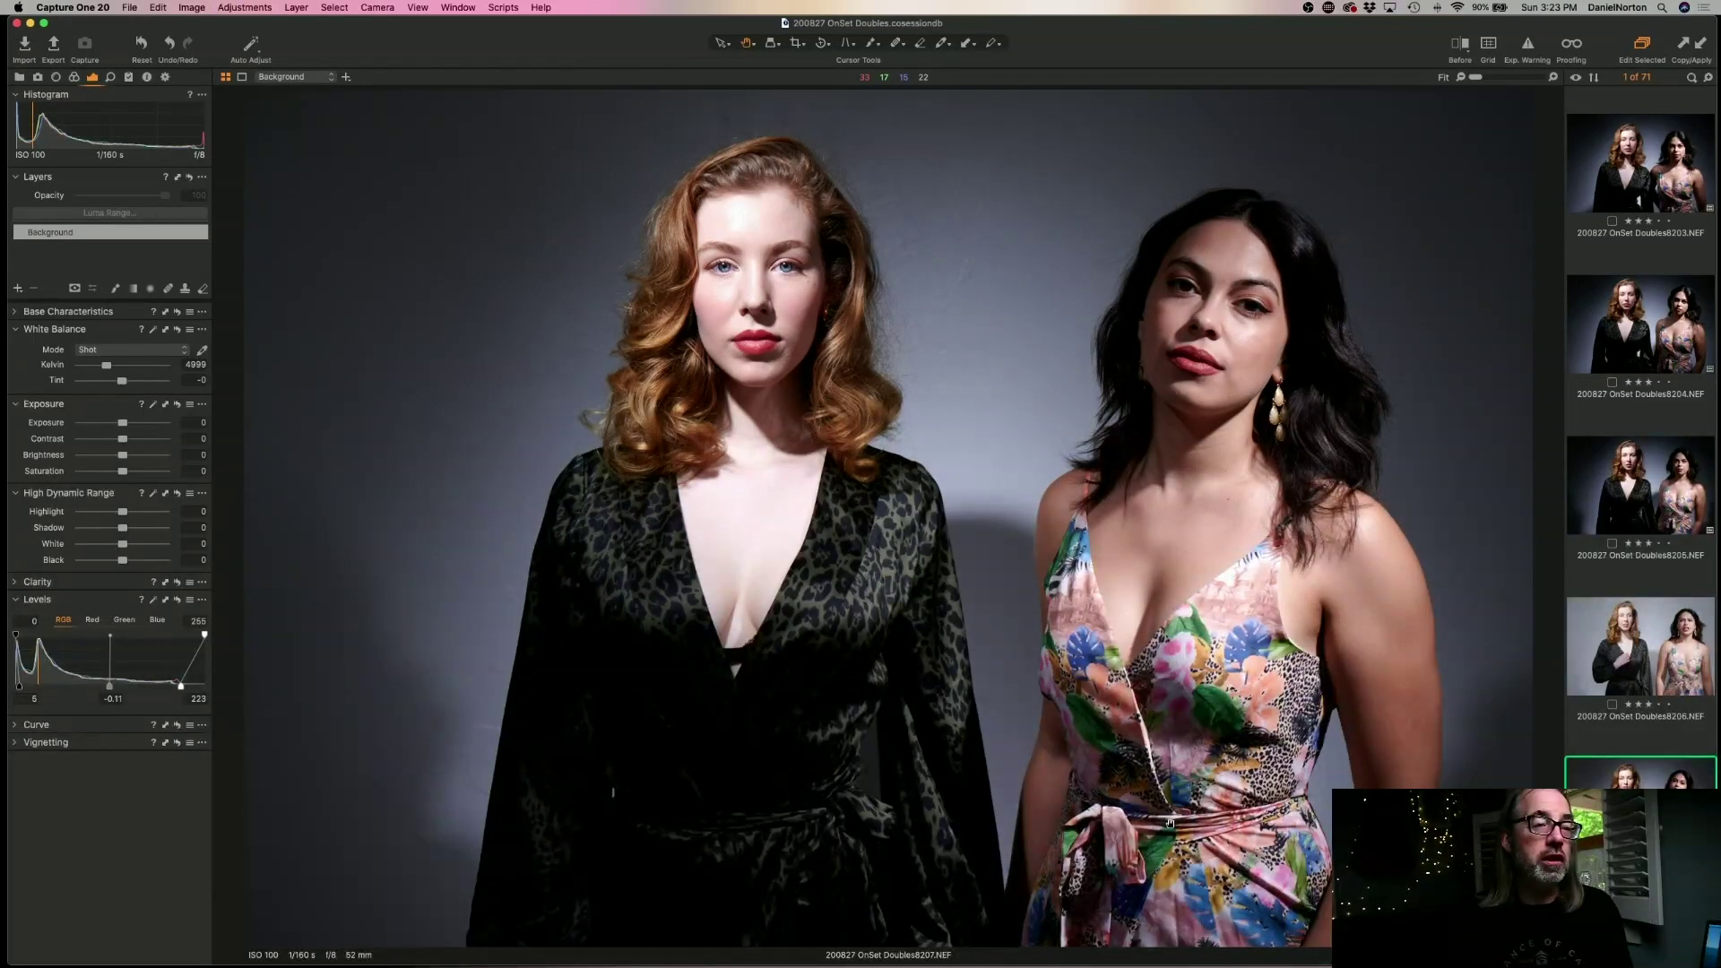
key("Left")
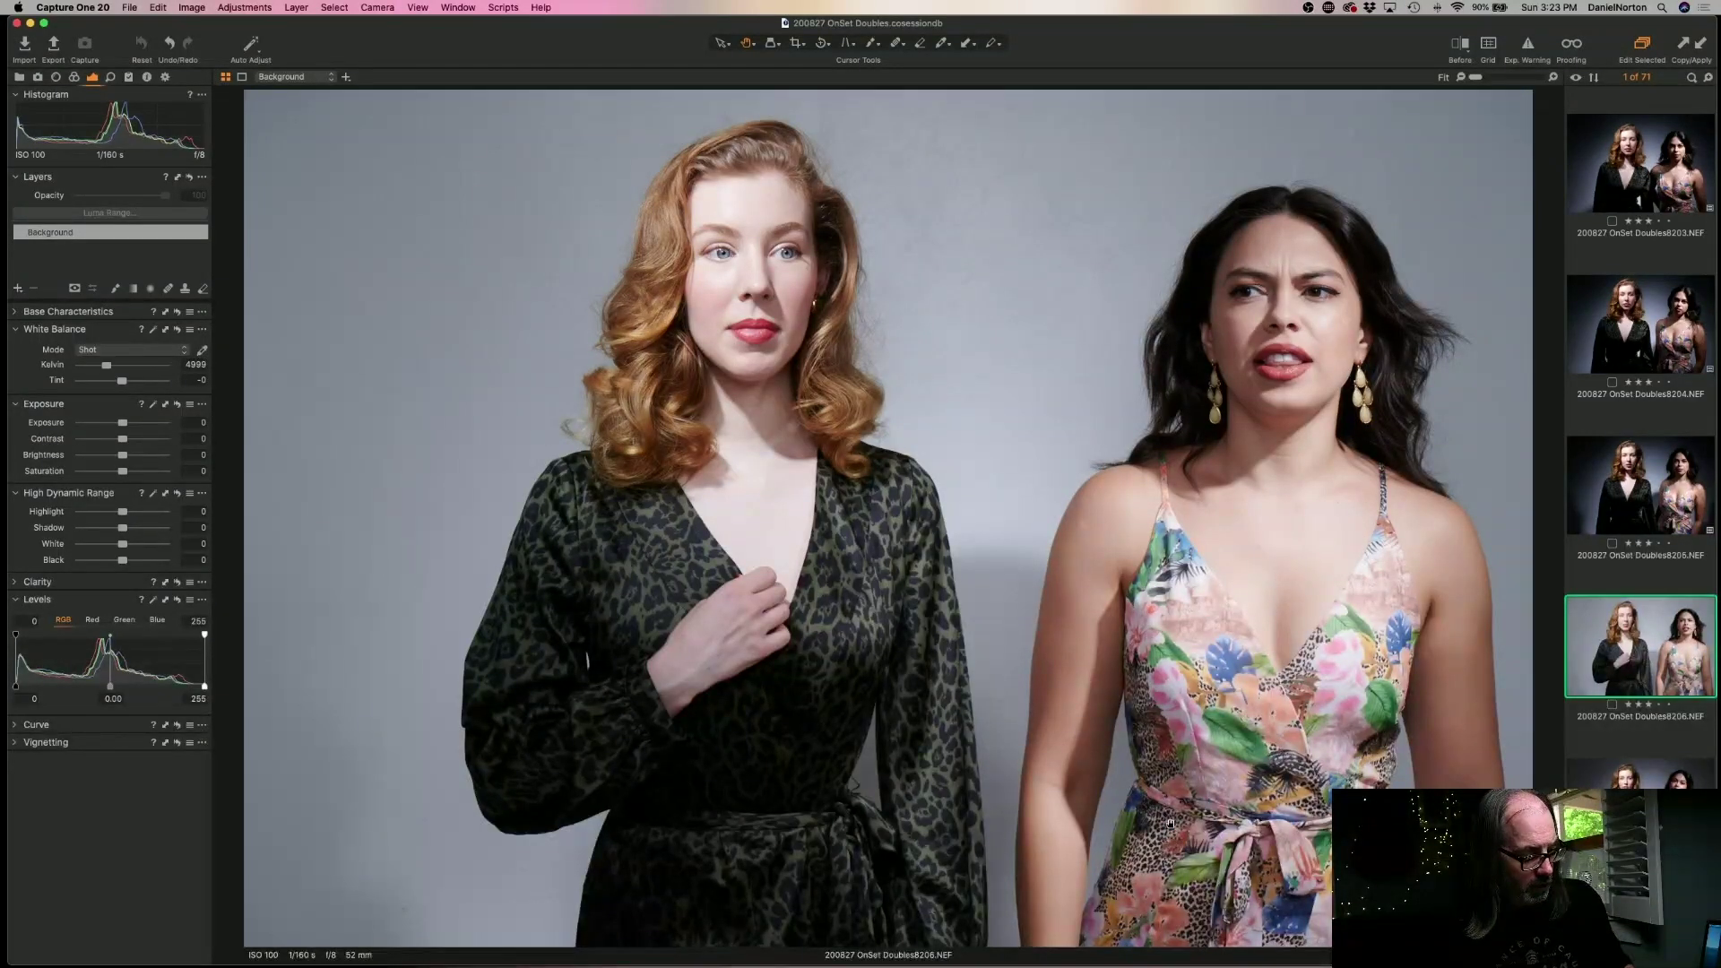
key("Right")
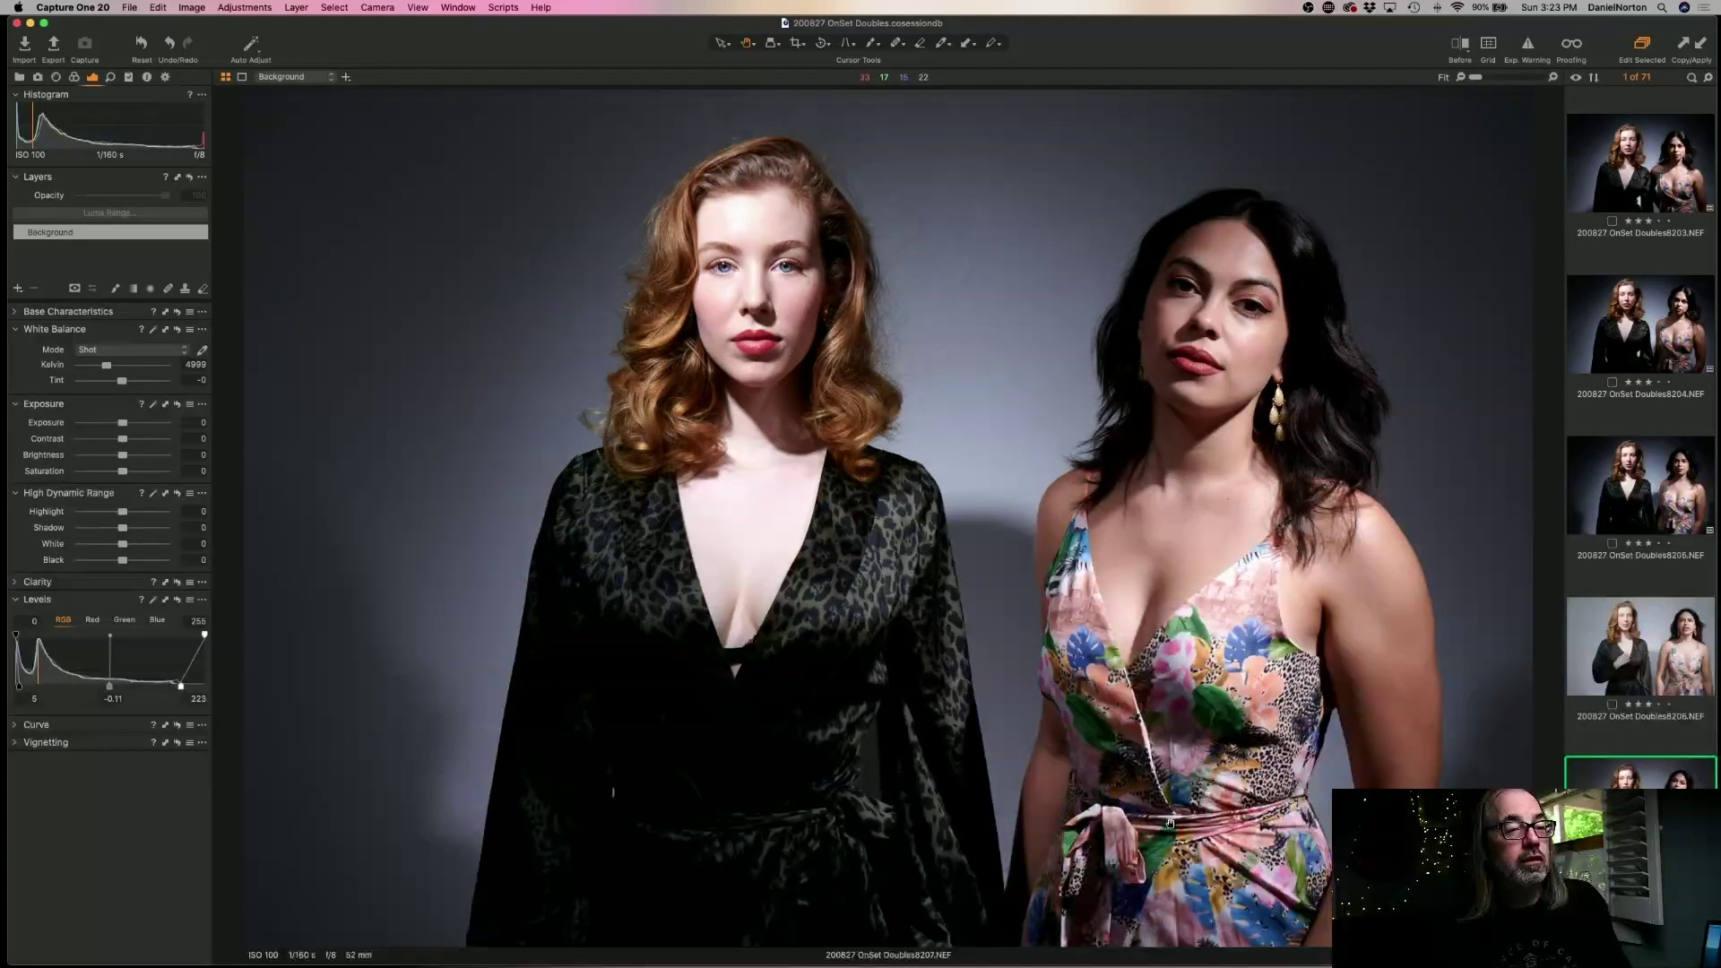
key("Left")
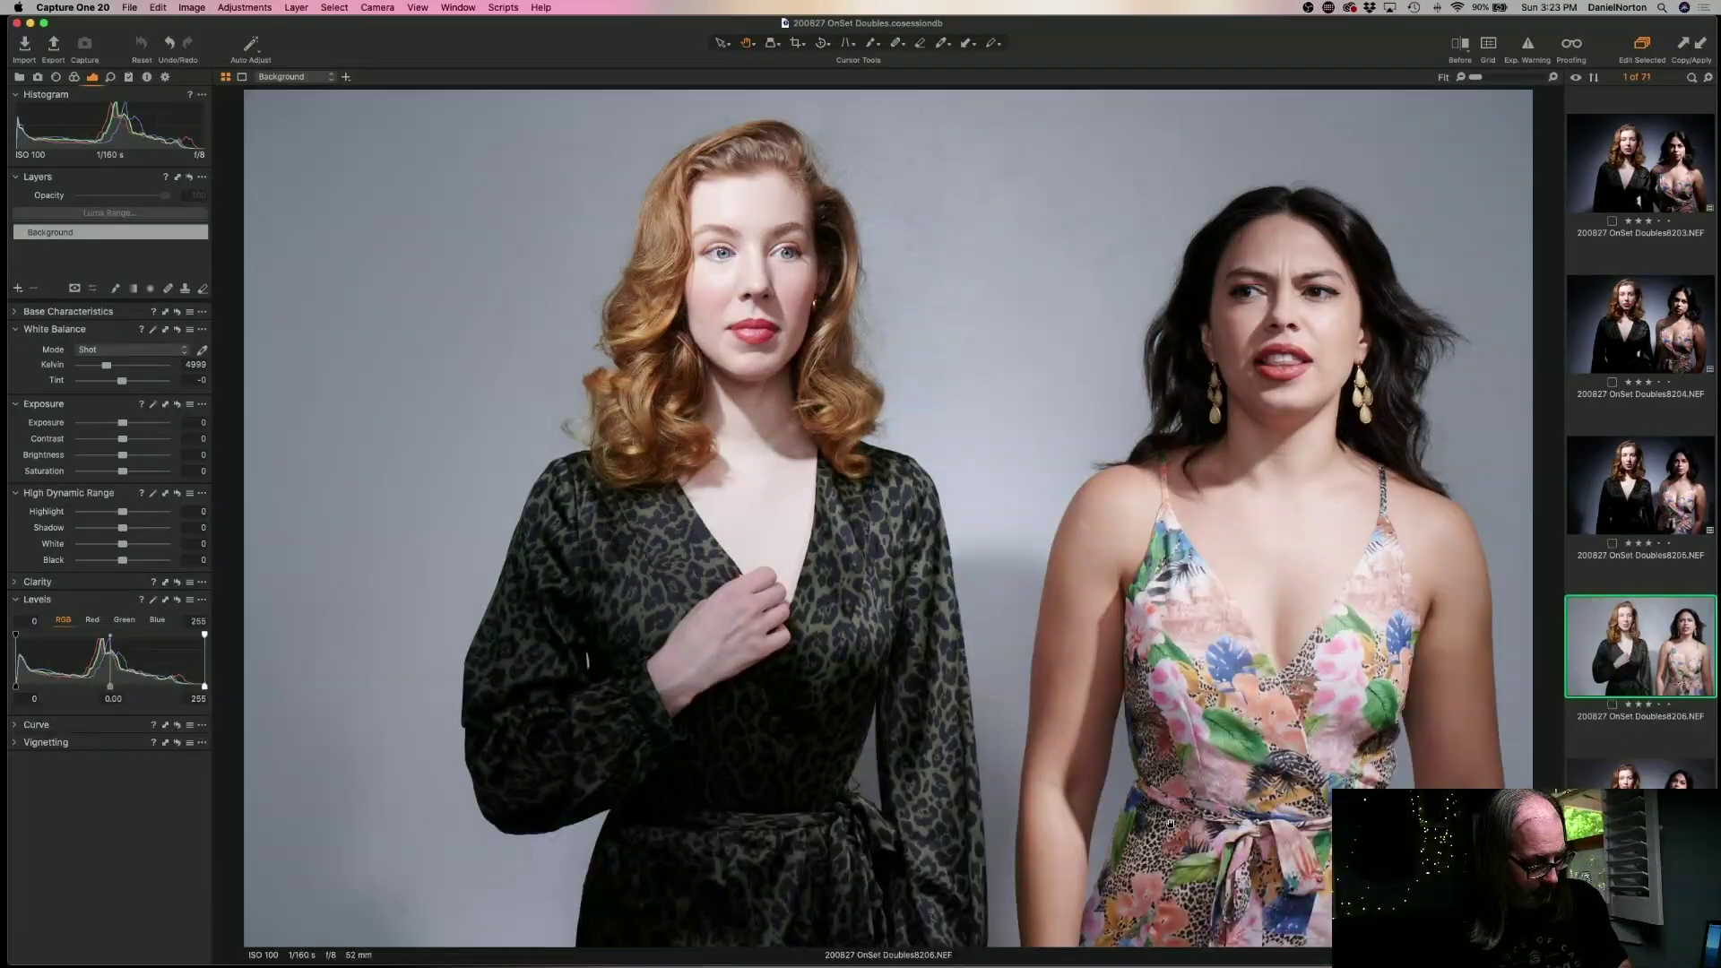
key("super+shift+v")
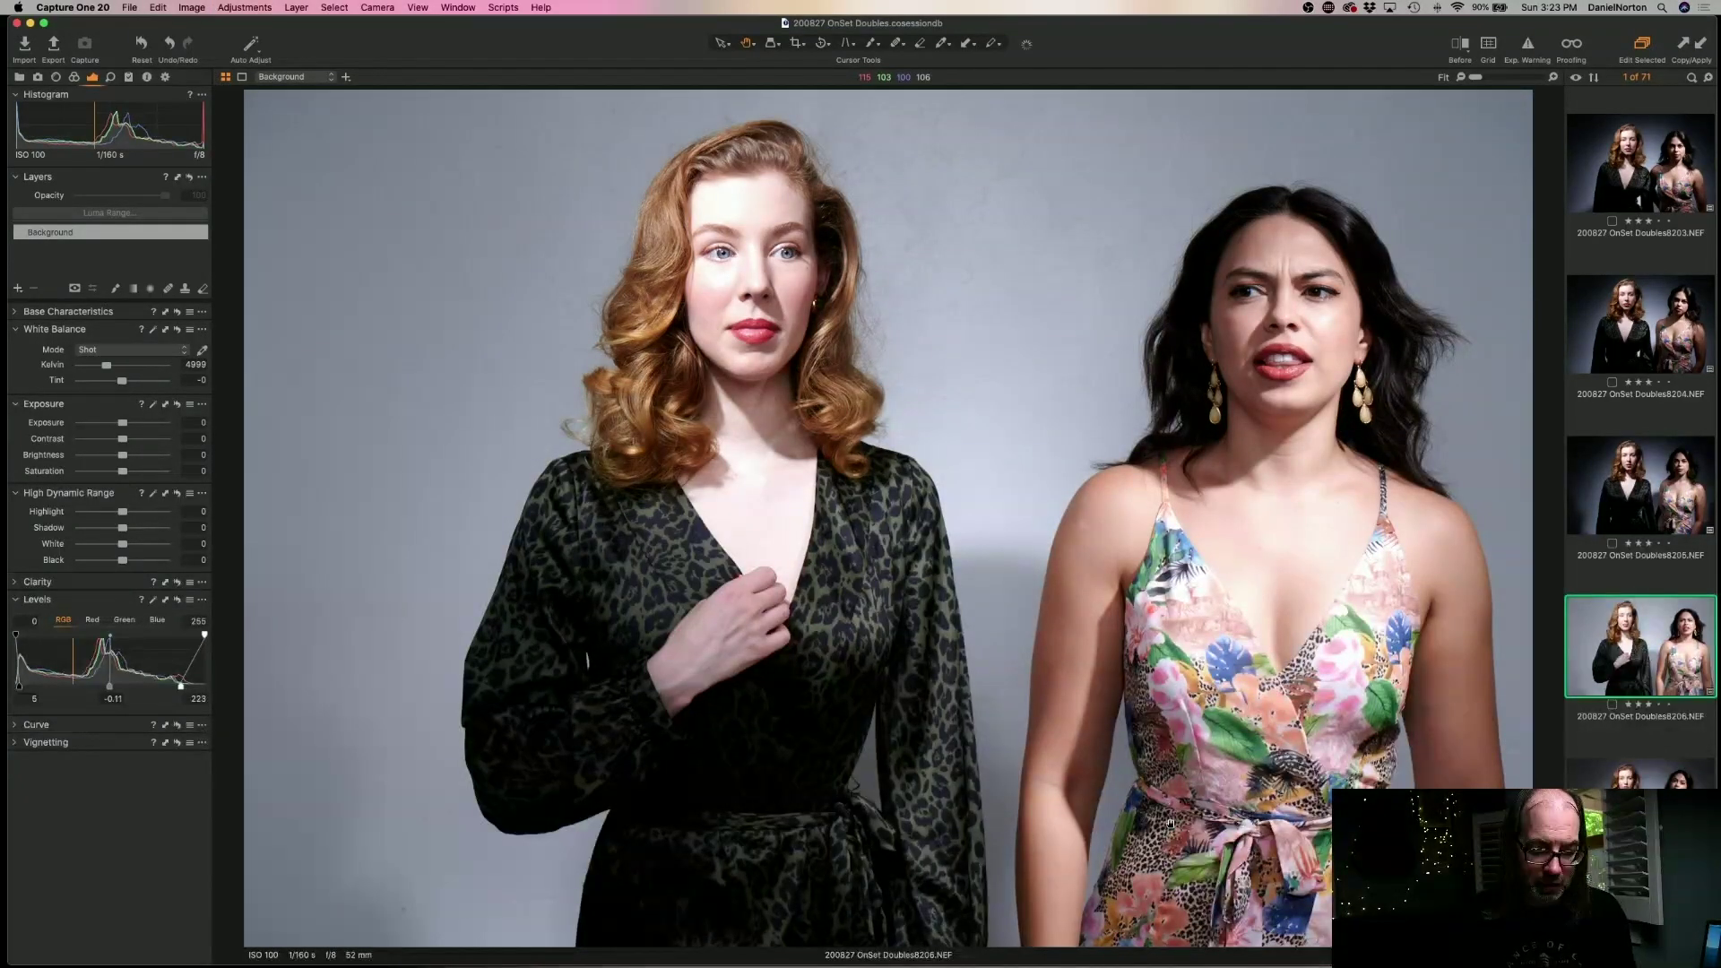
key("super+z")
- Review 200827 OnSet Doubles8208.NEF against 8206.NEF, and down-rate 8208.NEF through 8211.NEF below three stars
key("Right")
key("Right")
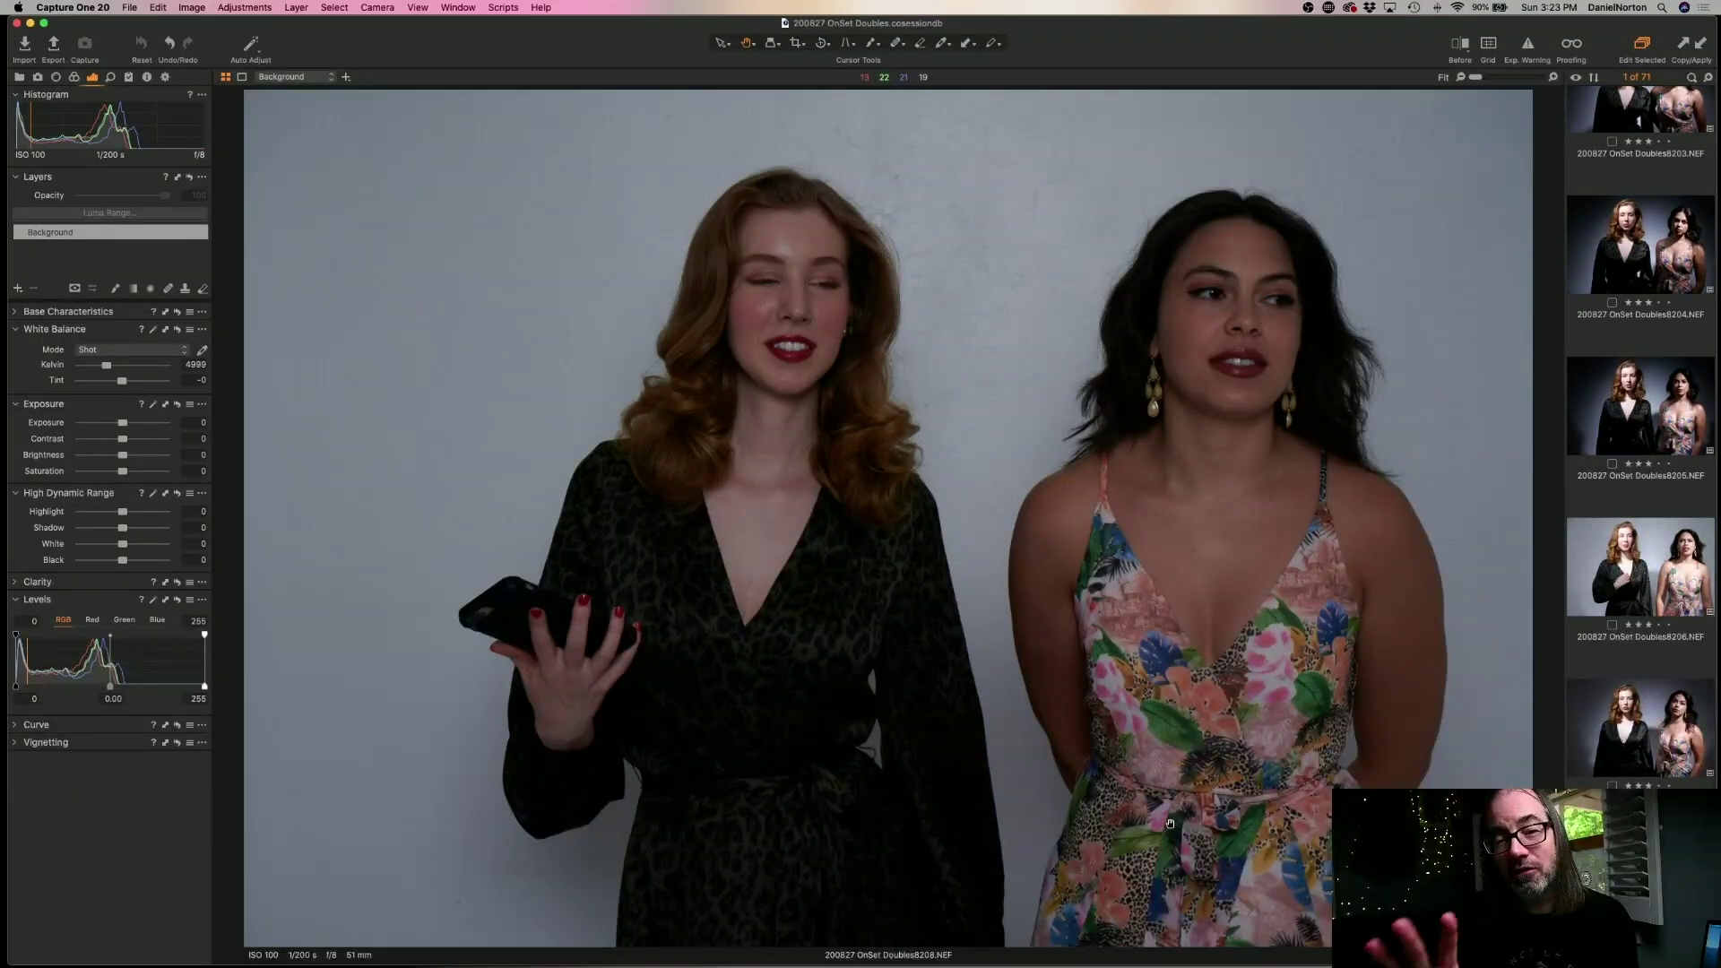
key("Left")
key("Left")
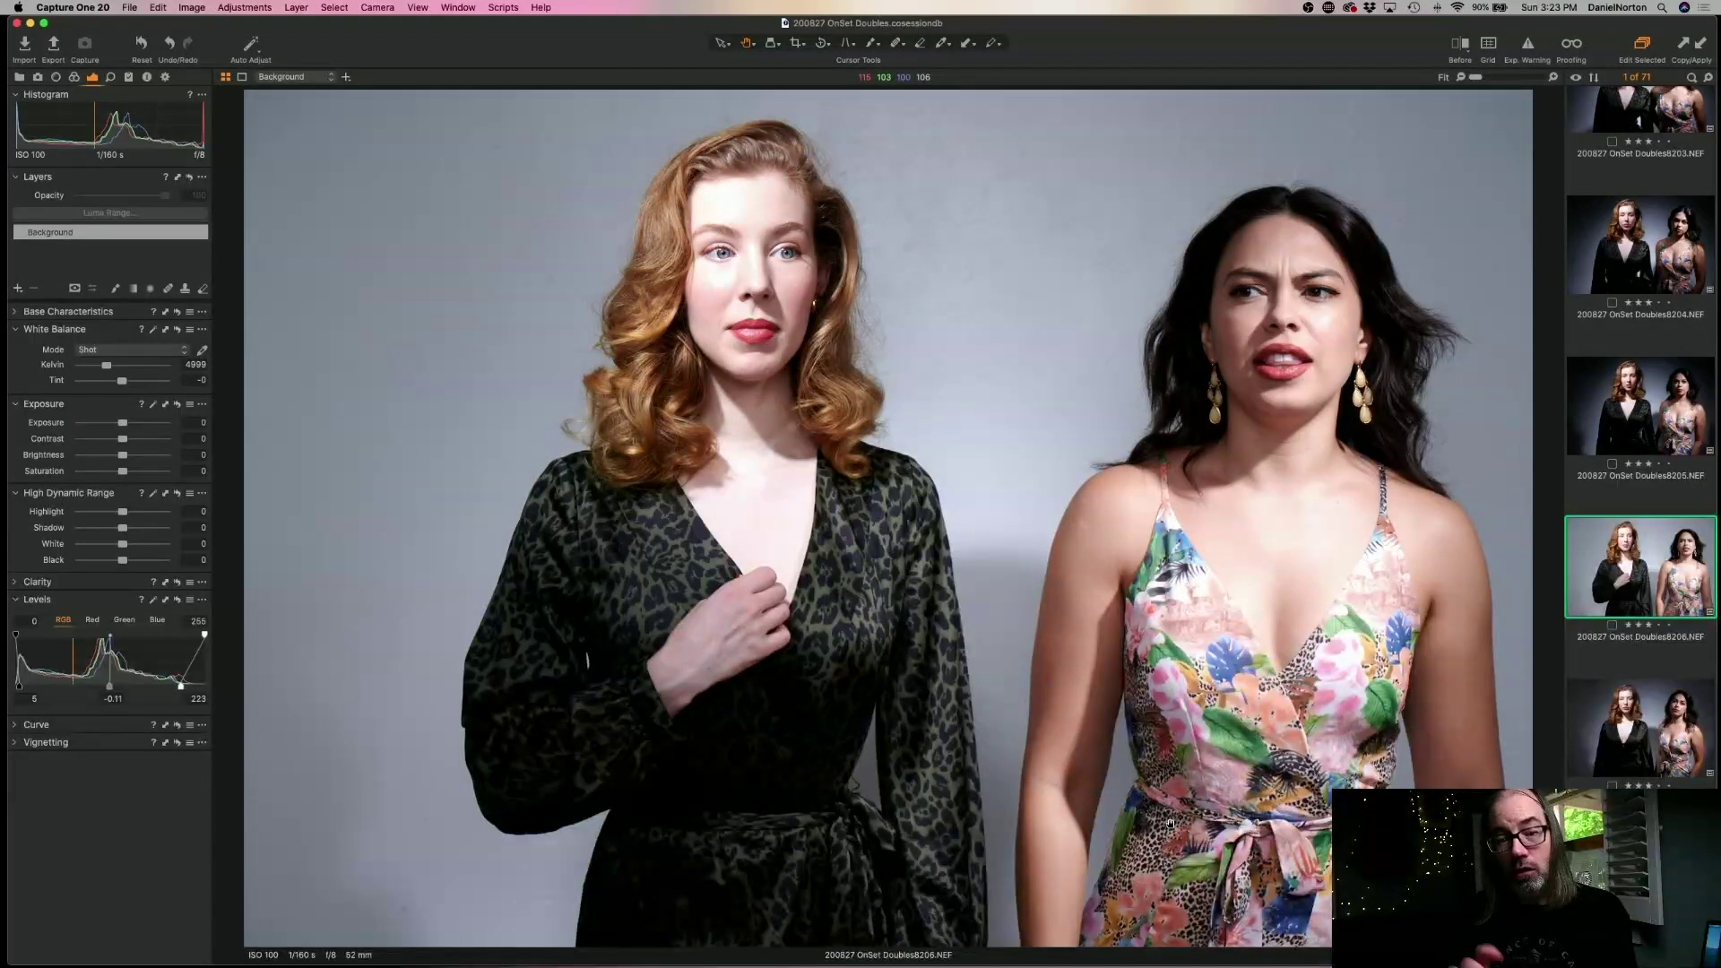
key("Right")
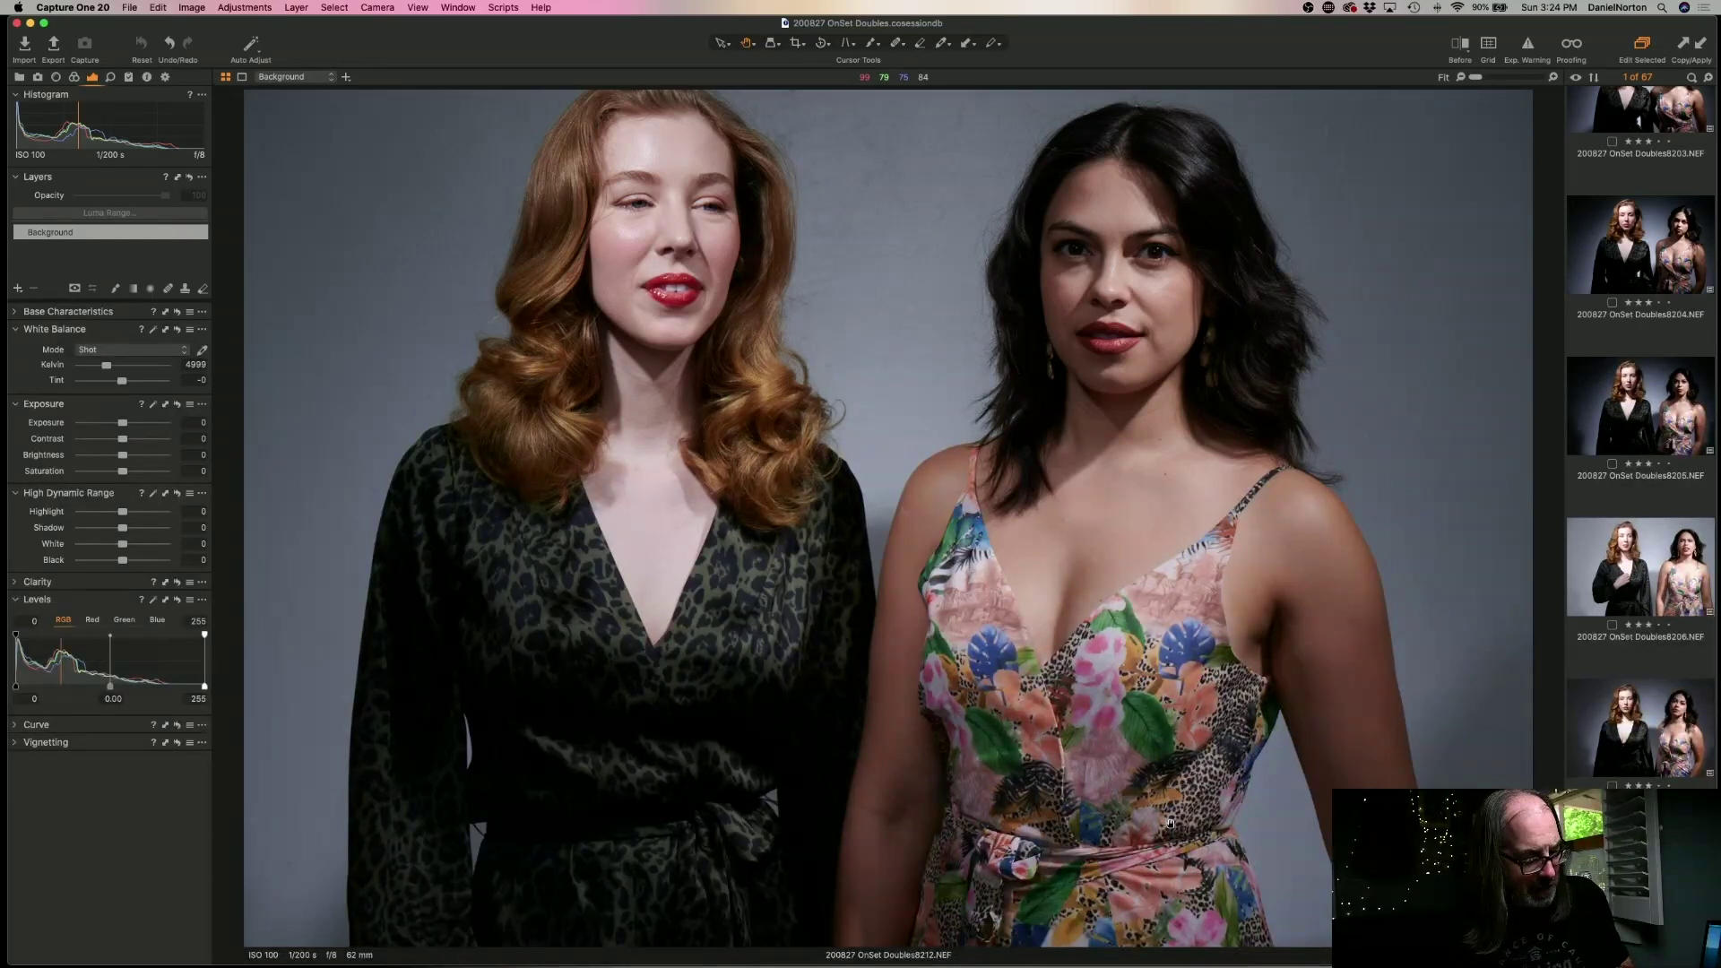
- Apply the Levels adjustment to 200827 OnSet Doubles8212.NEF, and down-rate 8212.NEF and 8214.NEF below three stars, keeping 8213.NEF
key("super+shift+l")
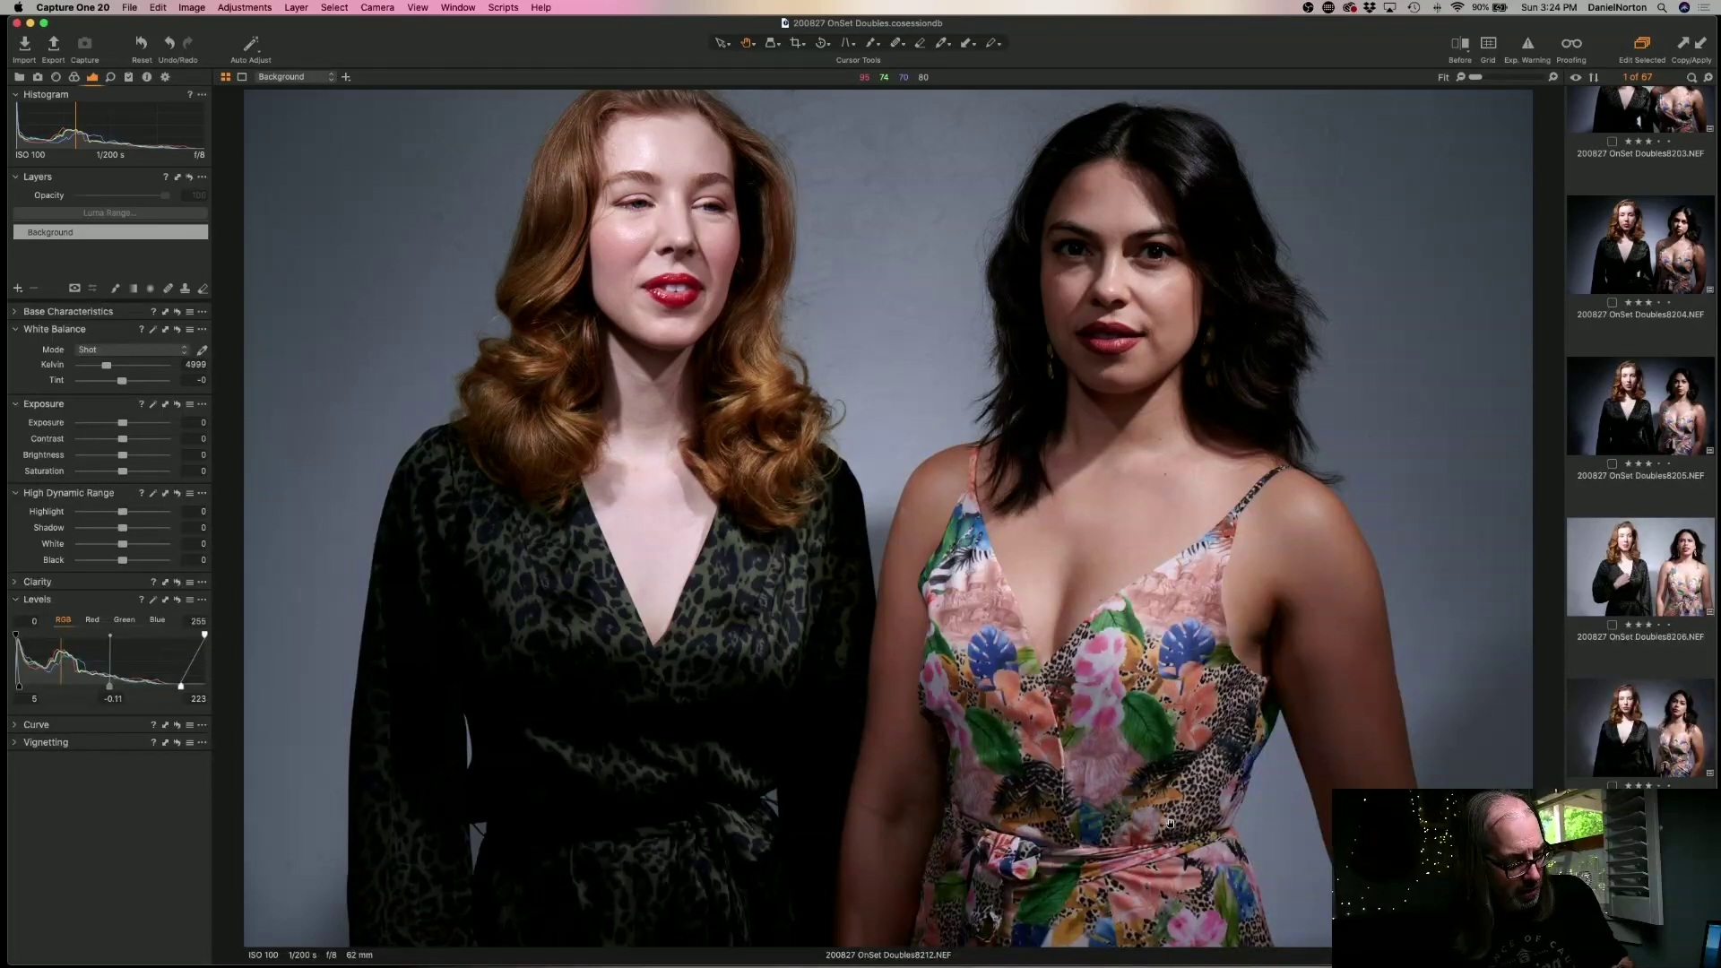
key("super+BackSpace")
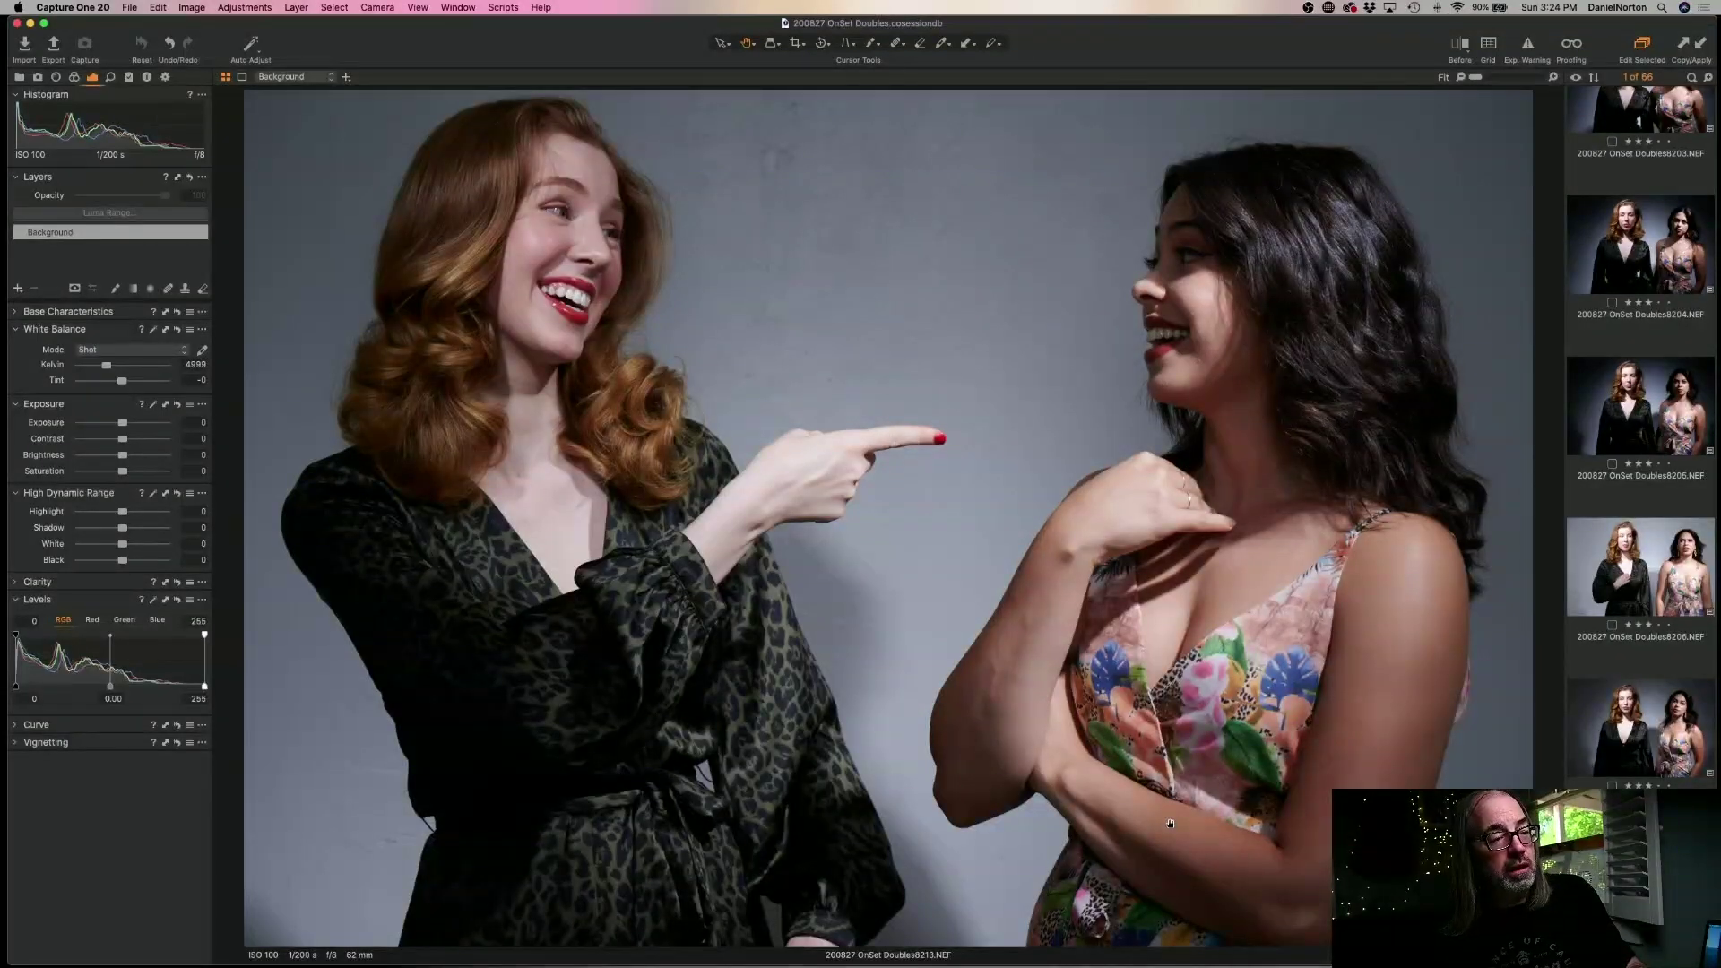
key("Left")
key("Right")
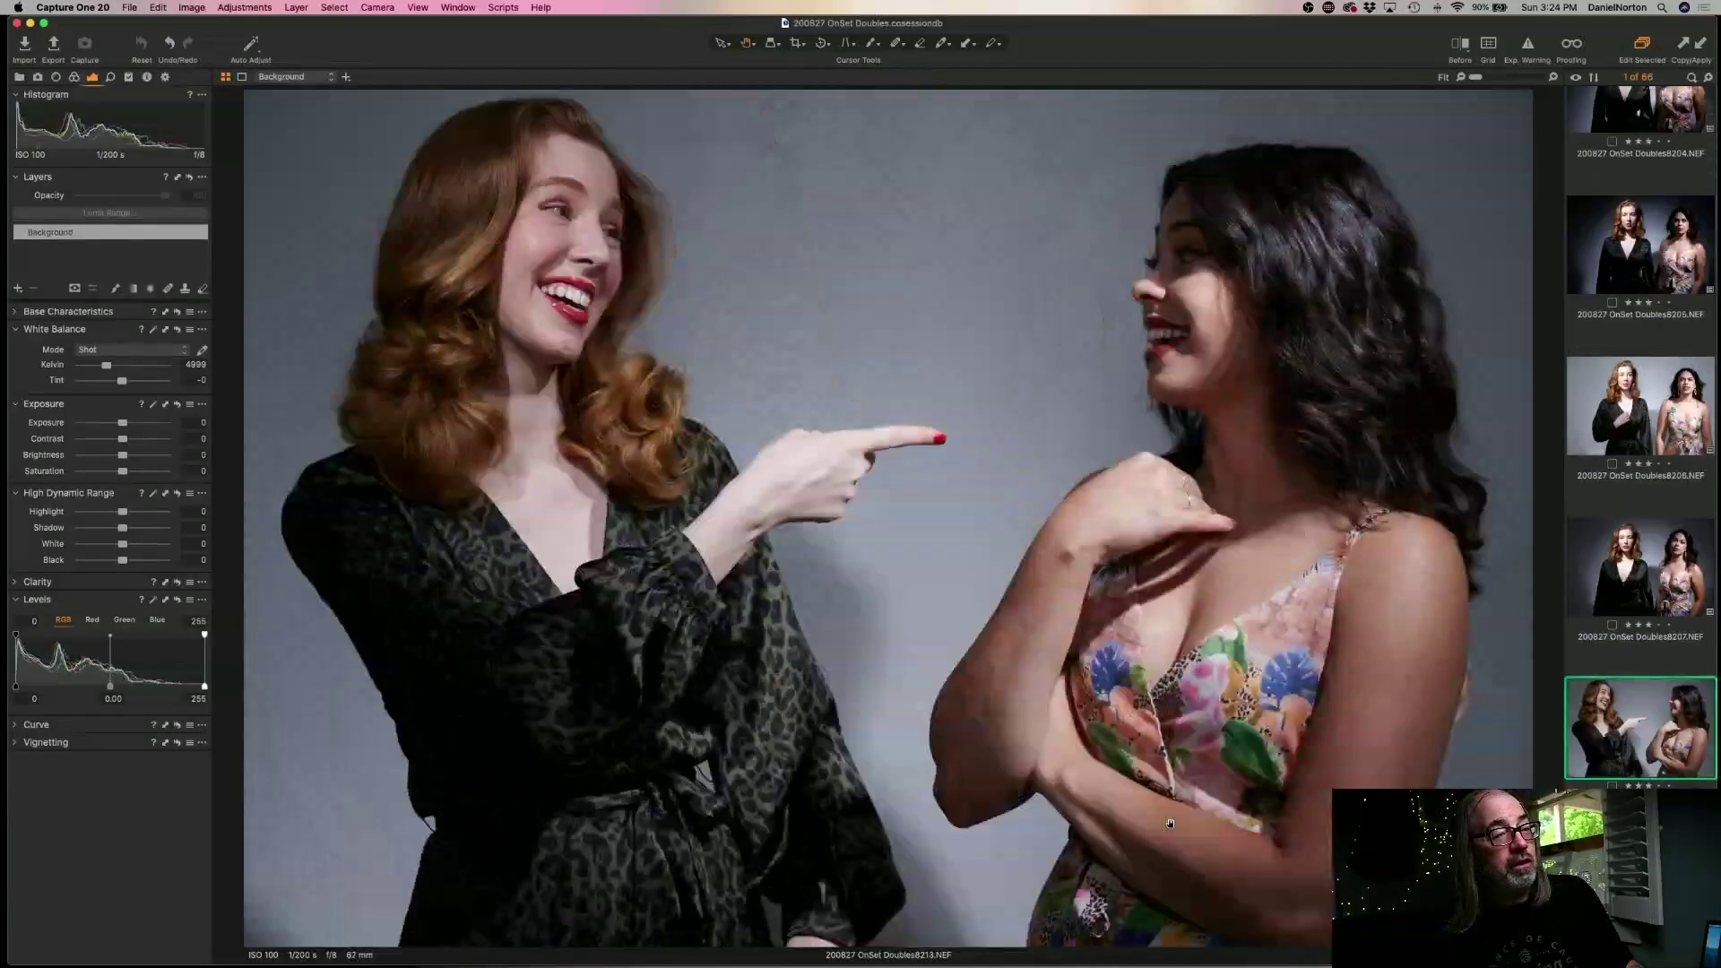
key("Right")
key("super+BackSpace")
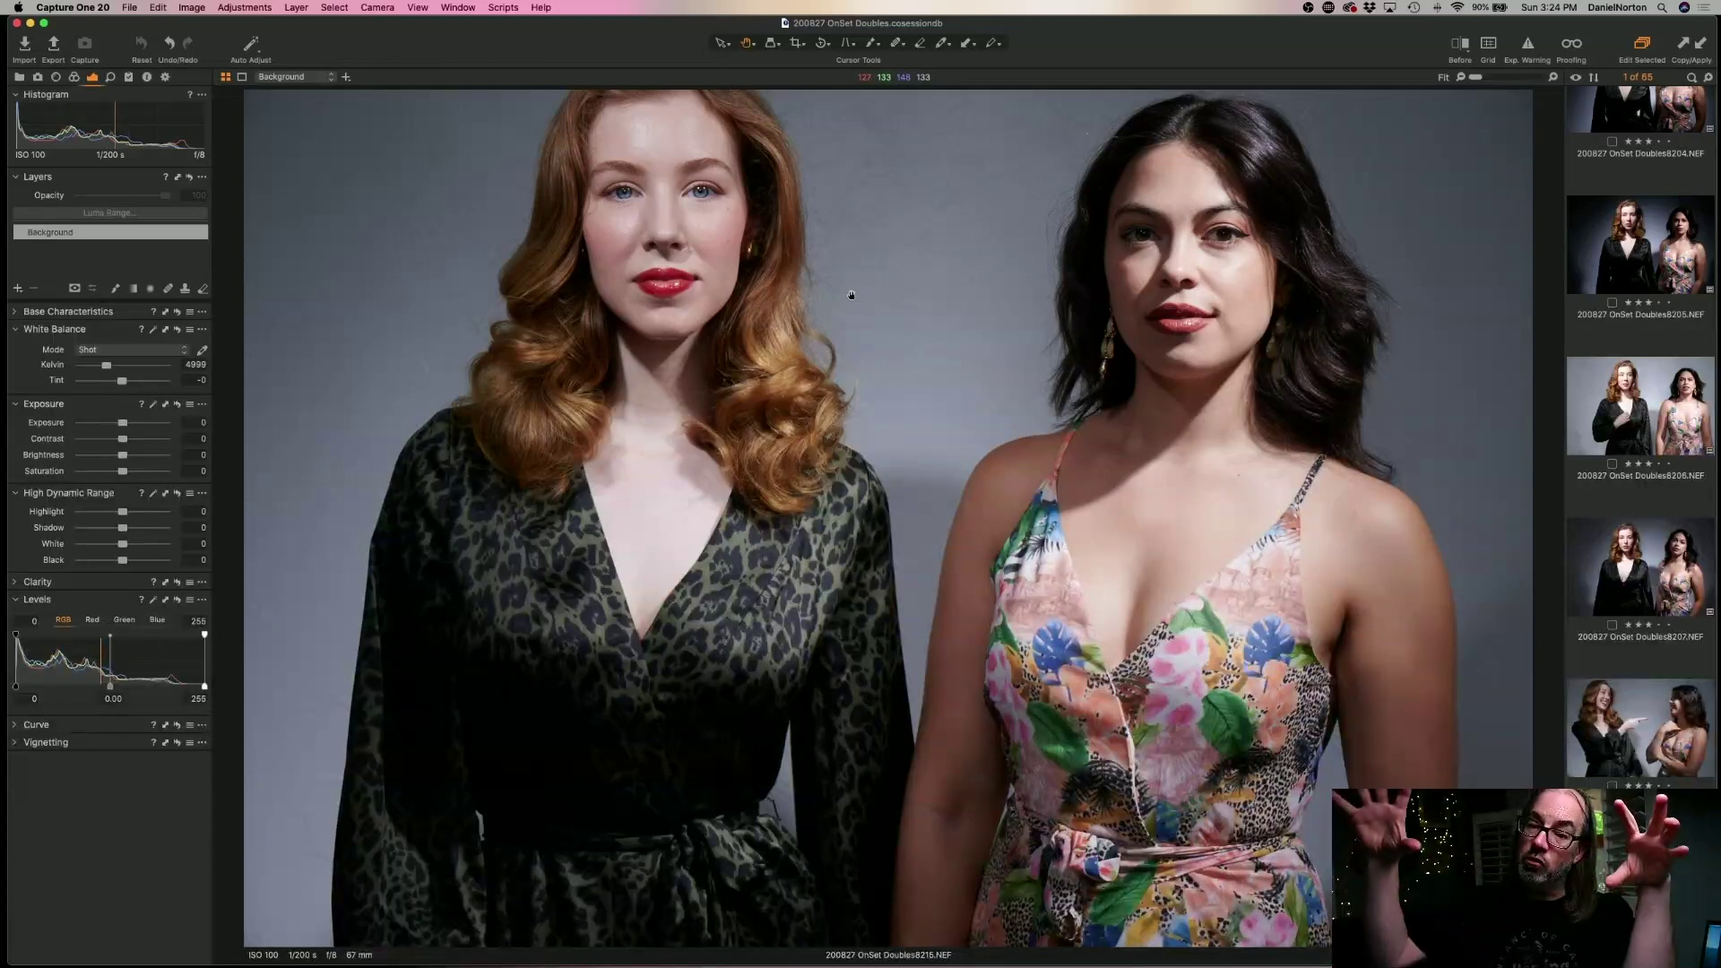
- Check both models' faces in 200827 OnSet Doubles8215.NEF at 100%, and apply the same Levels adjustment to it
scroll(859, 292, "up", 3)
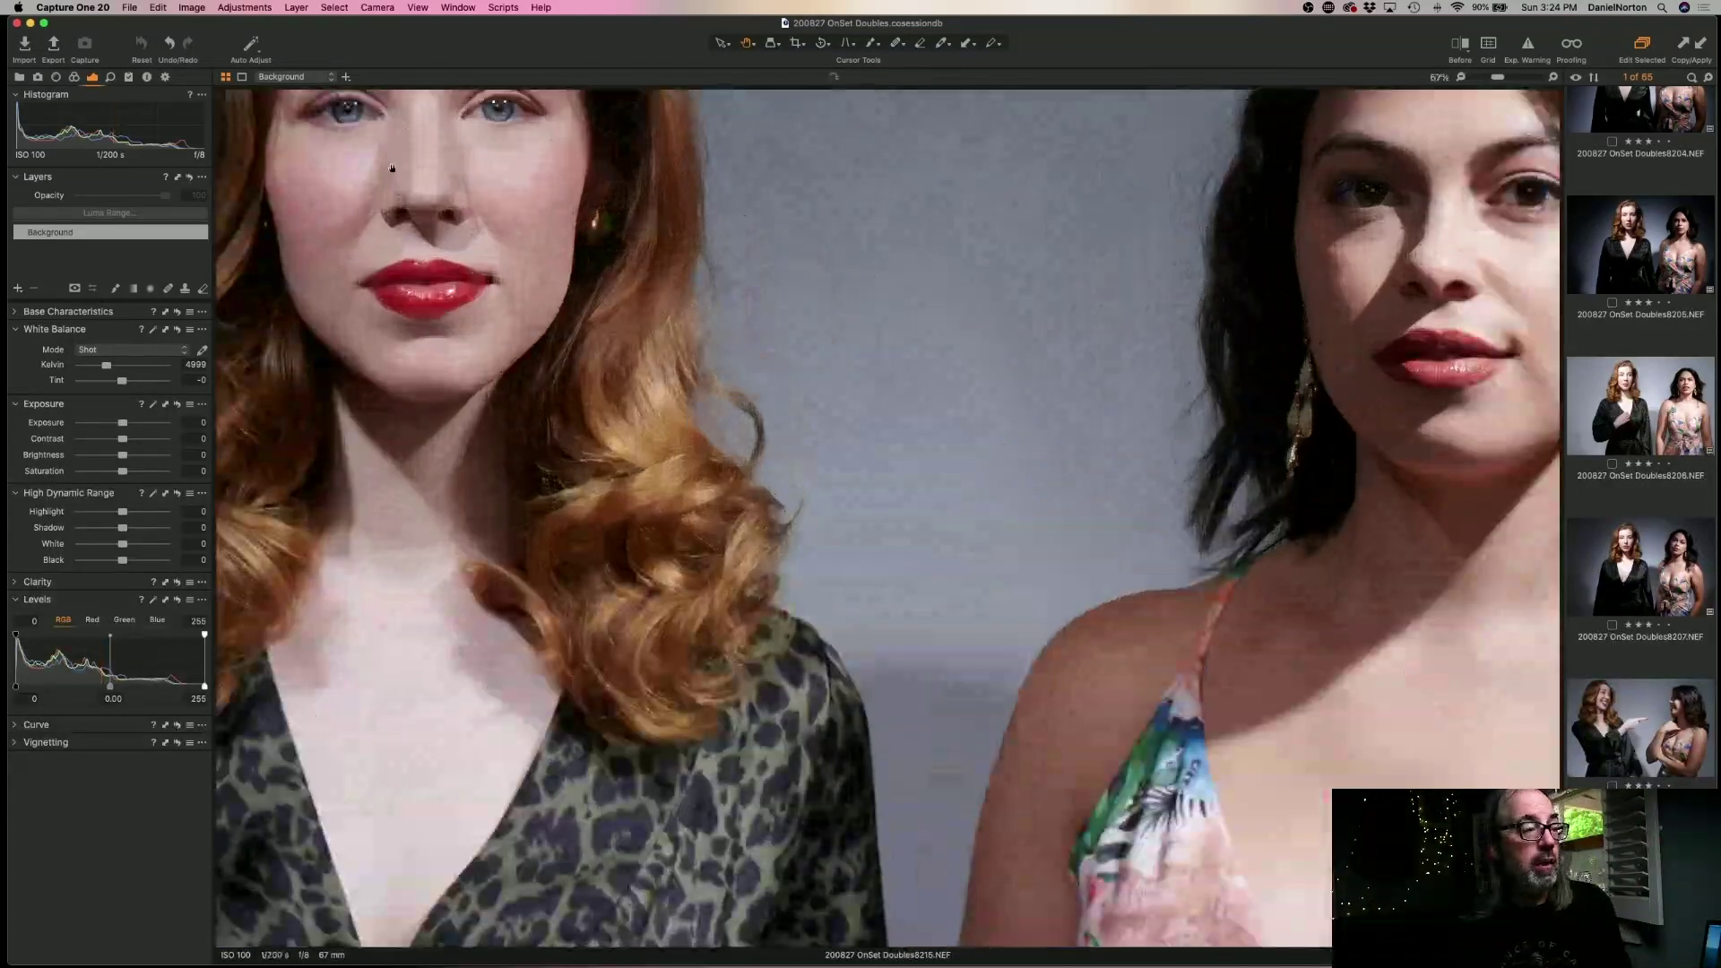
scroll(461, 249, "down", 2)
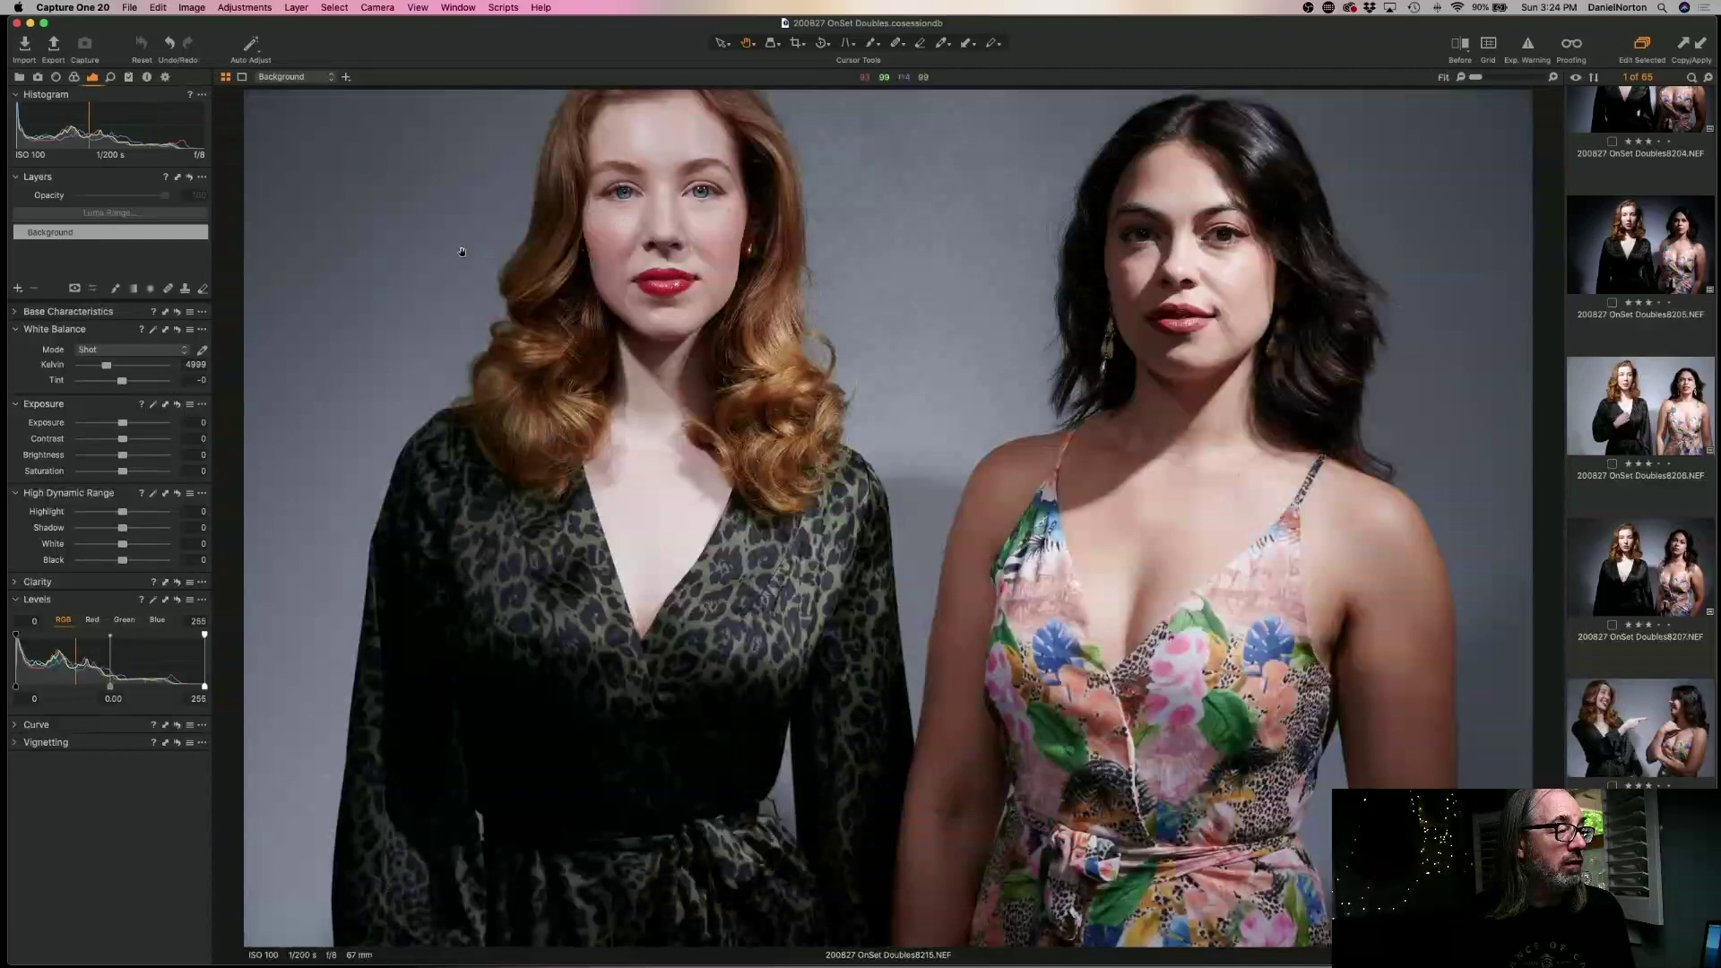
scroll(787, 353, "up", 3)
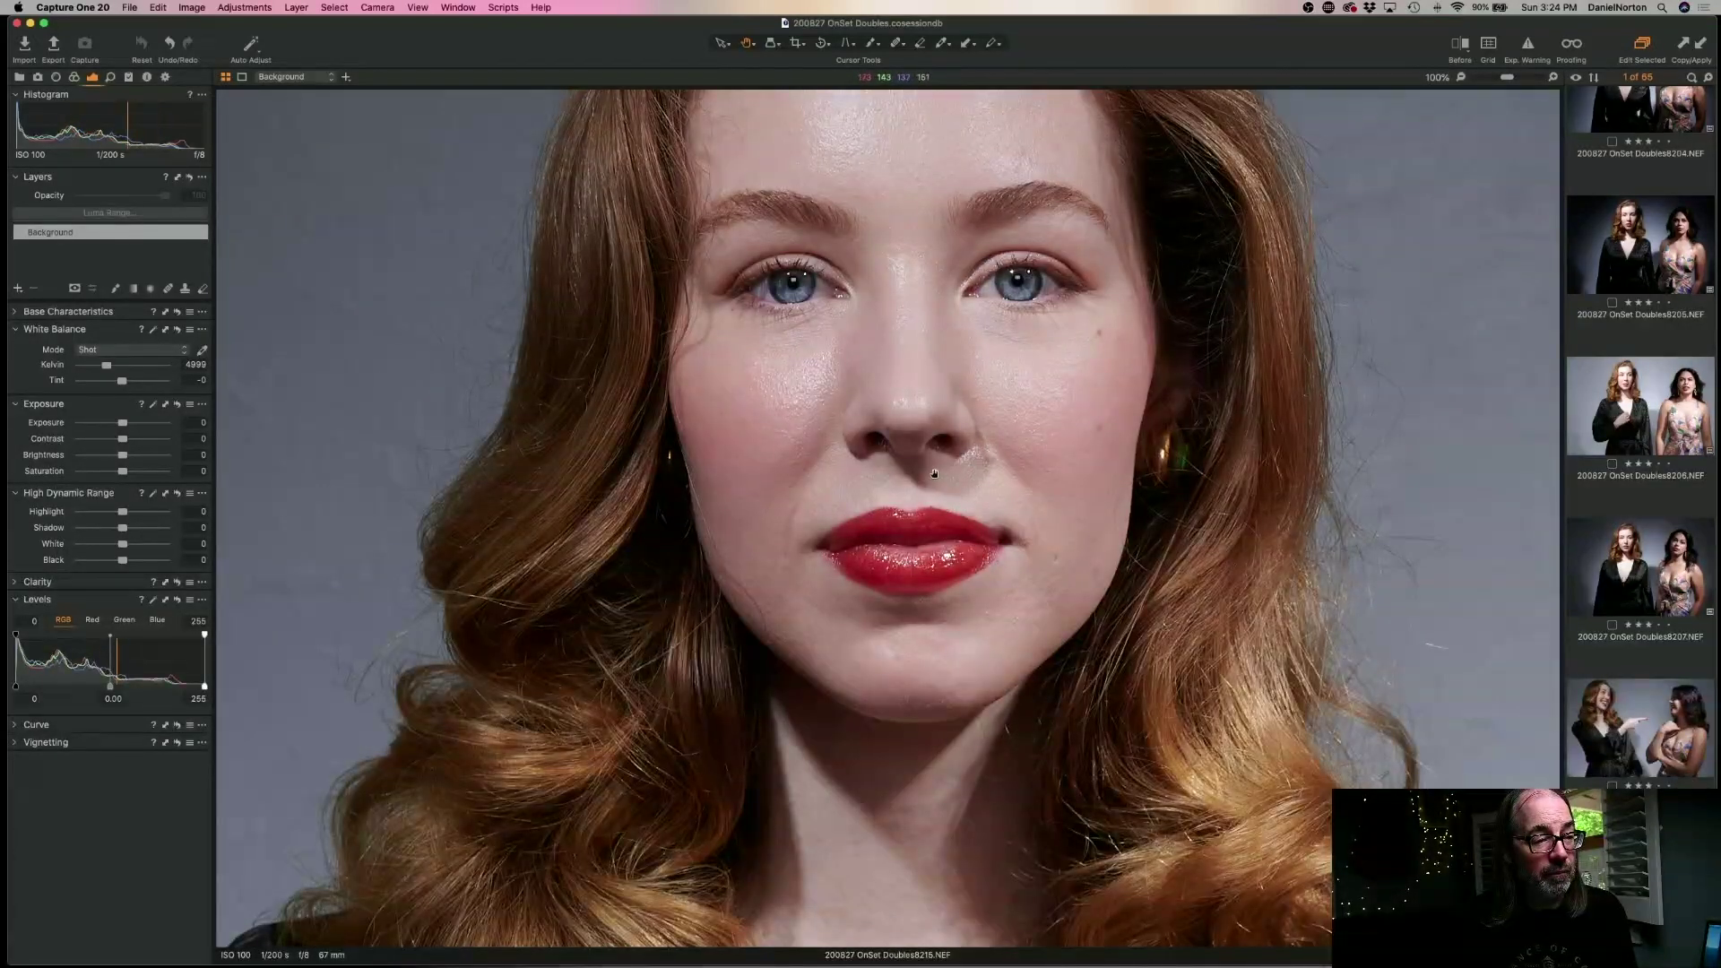
scroll(1215, 373, "down", 2)
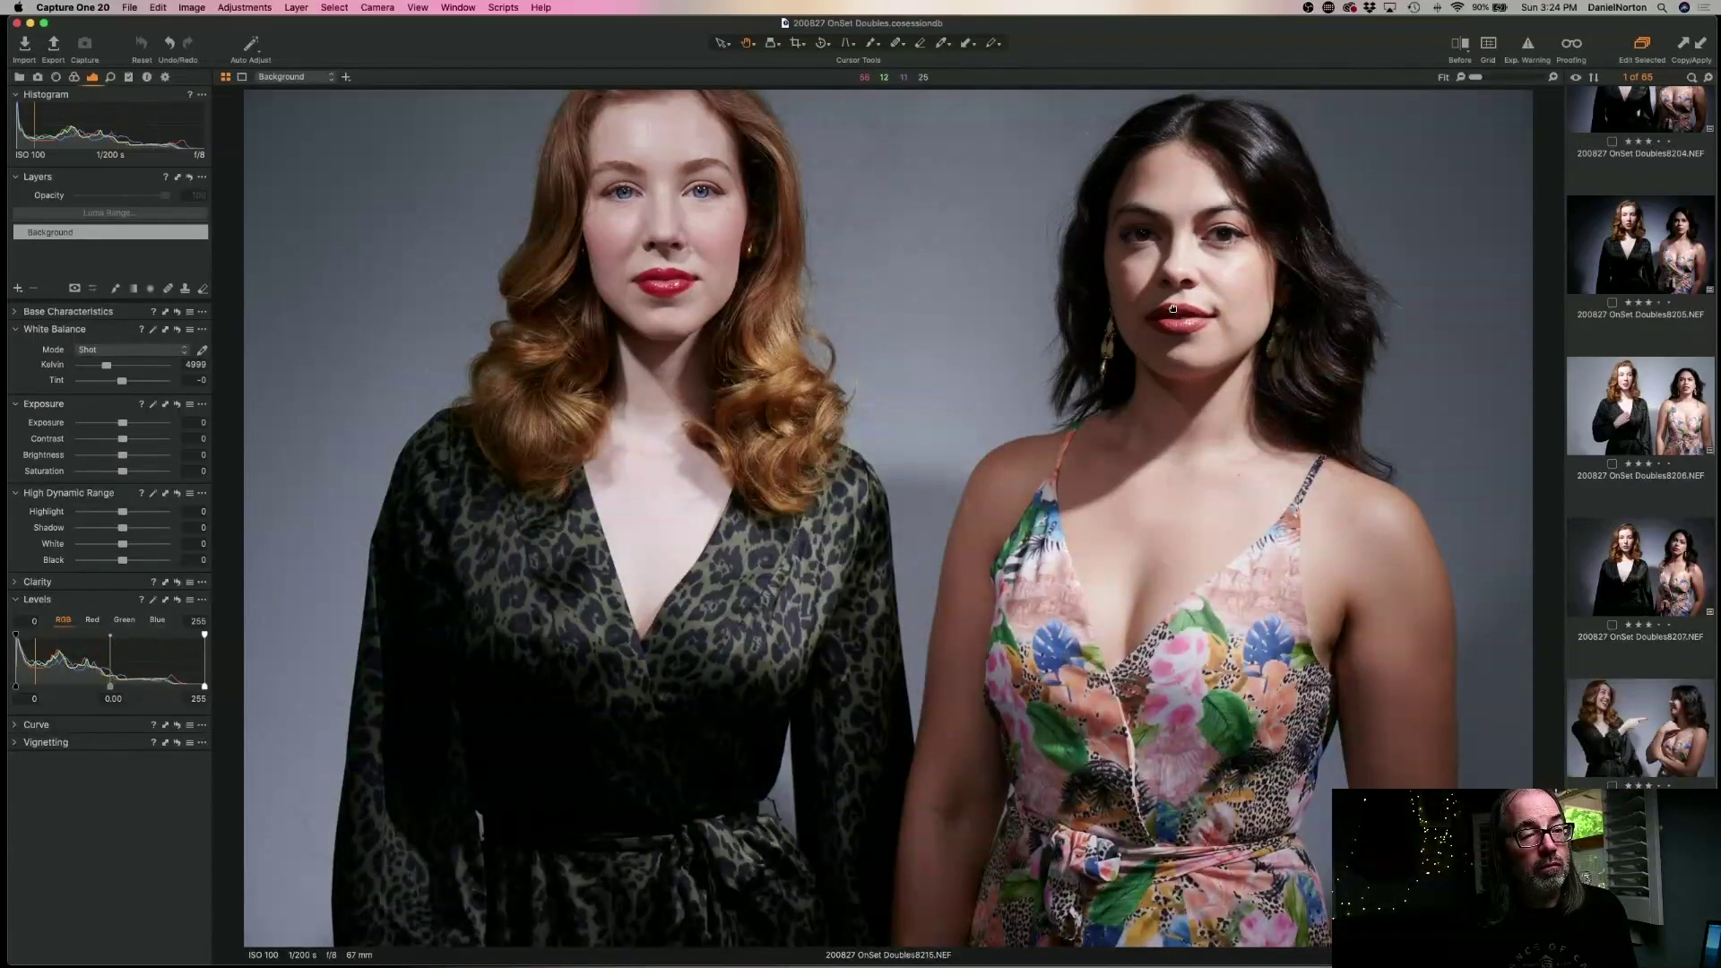
scroll(1176, 314, "up", 3)
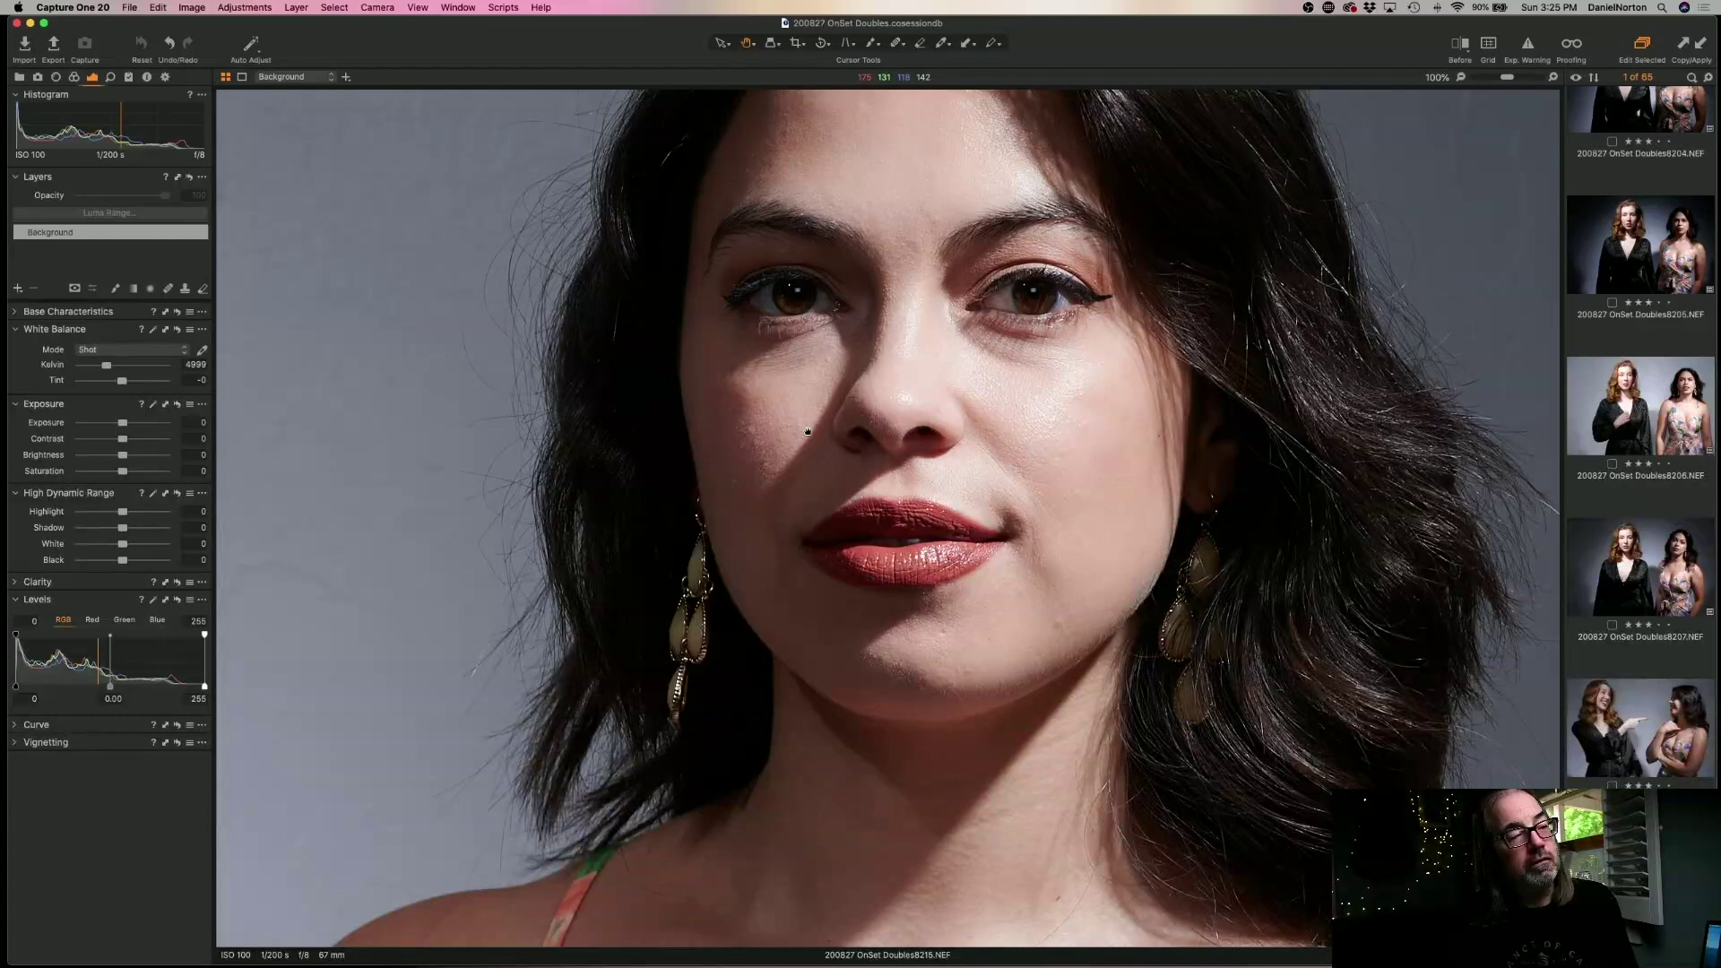
scroll(807, 431, "down", 2)
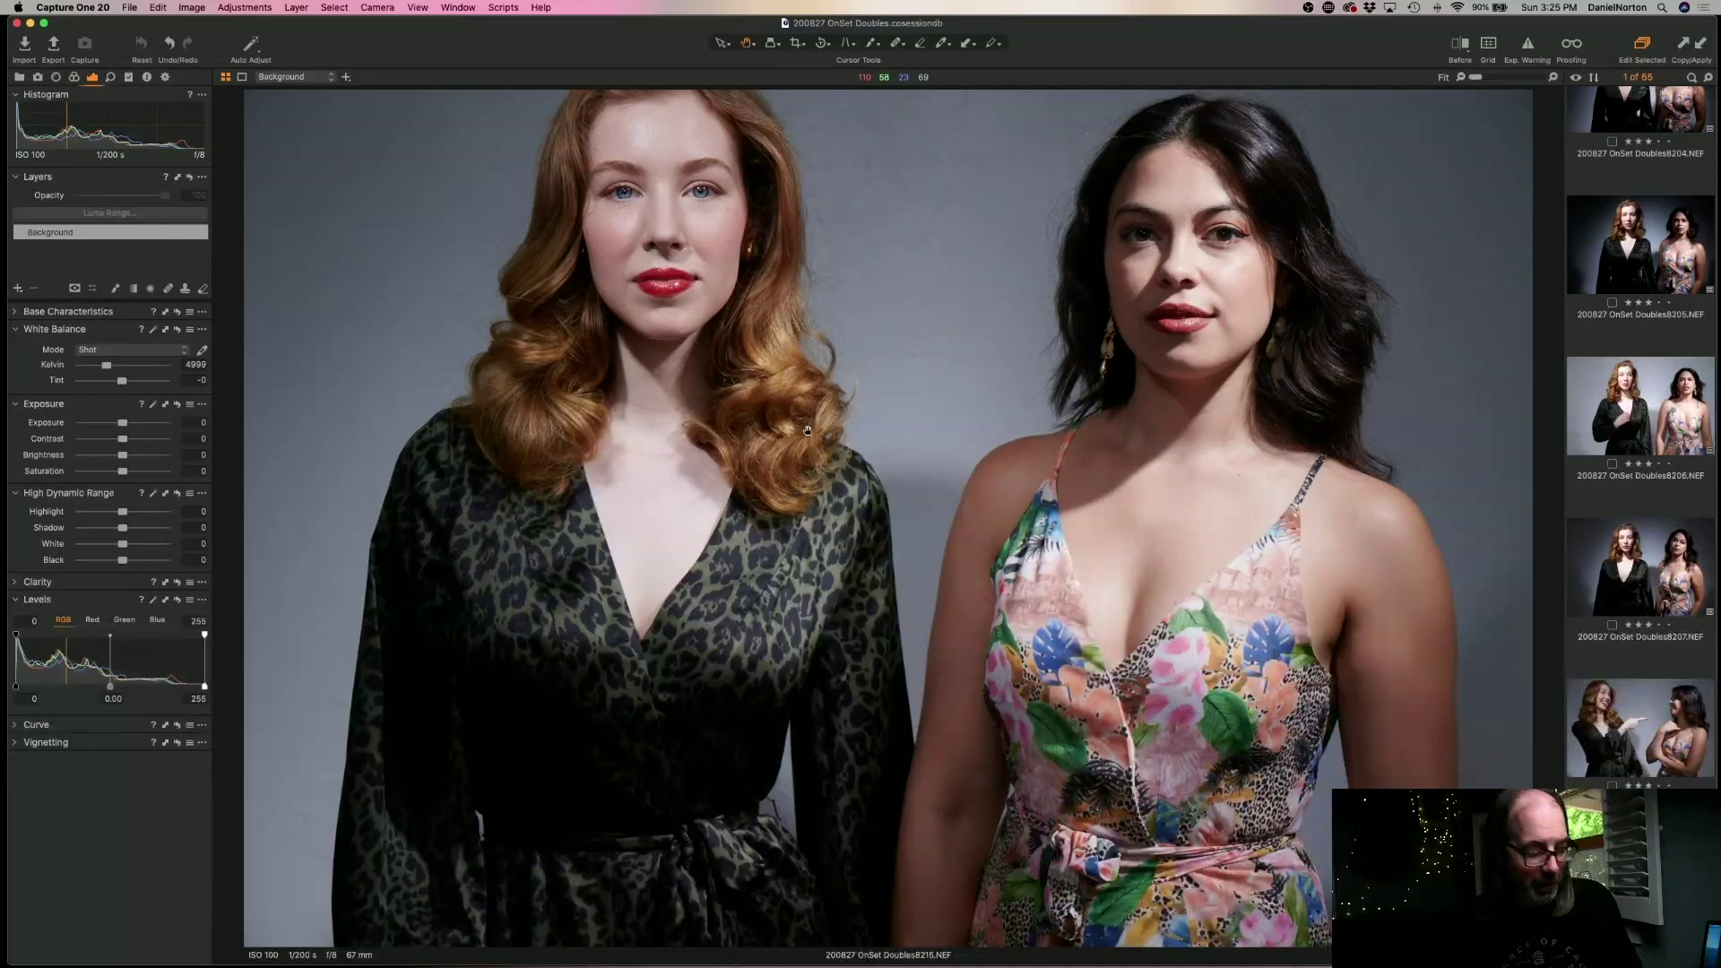
key("super+shift+l")
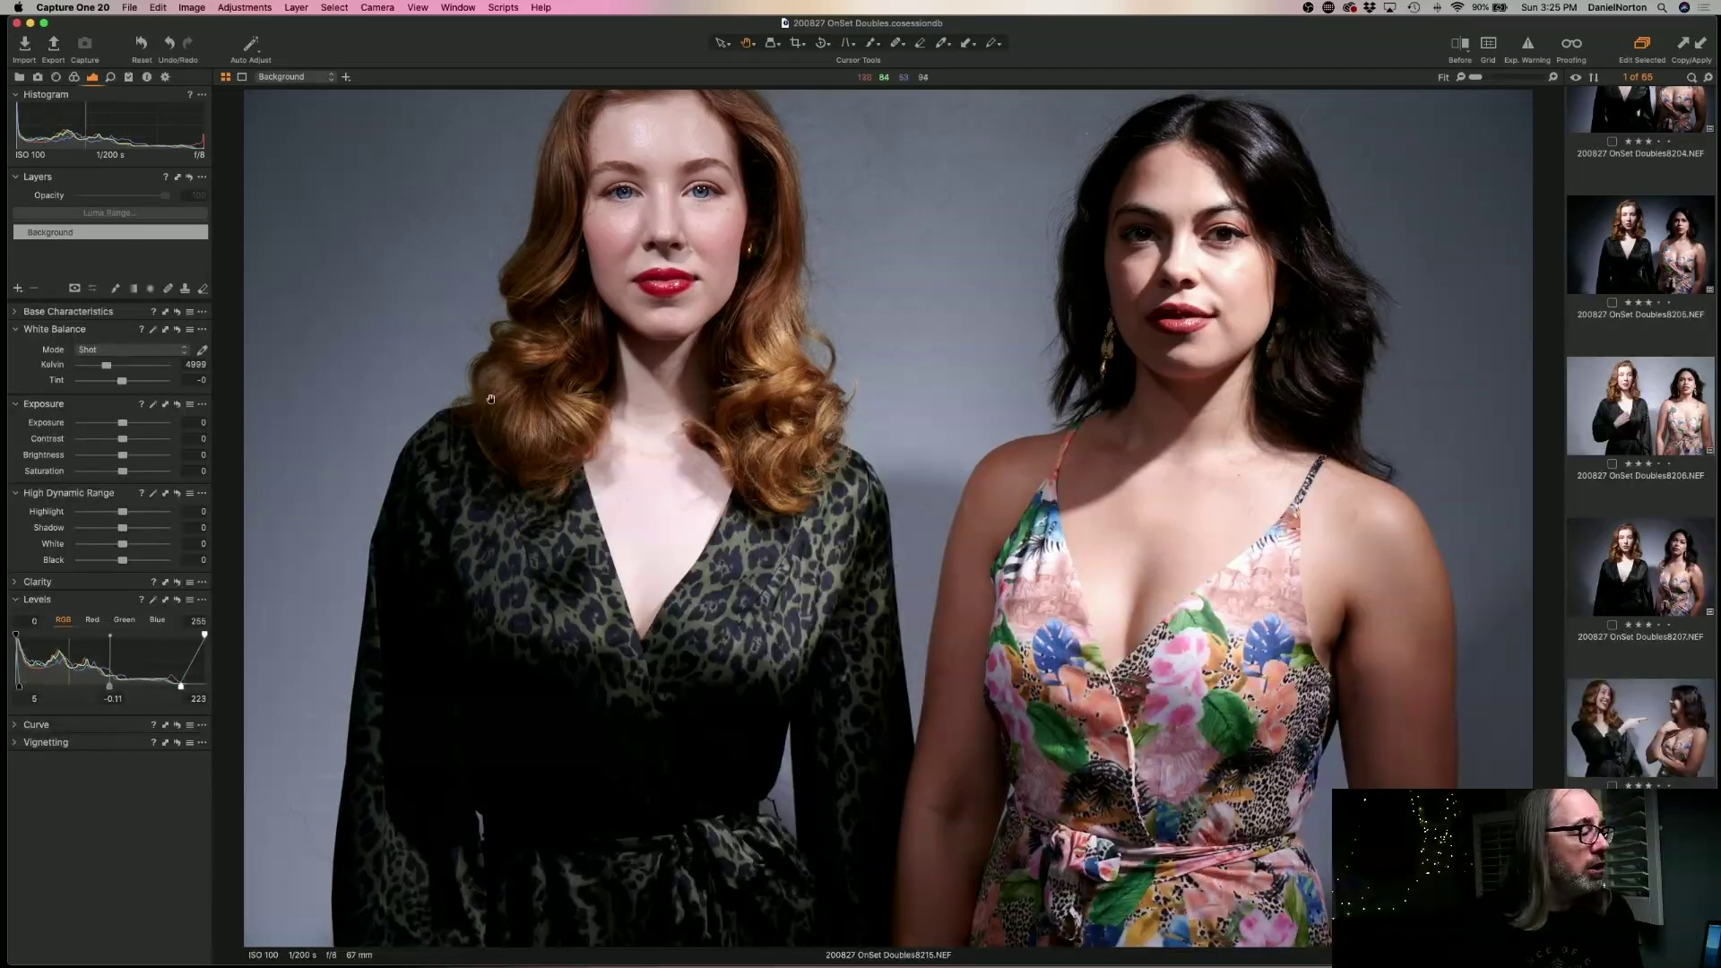
- Set the Levels of 200827 OnSet Doubles8215.NEF to a midtone of -0.01 and a white input of 233, keeping Exposure at 0
left_click_drag(102, 687, 96, 687)
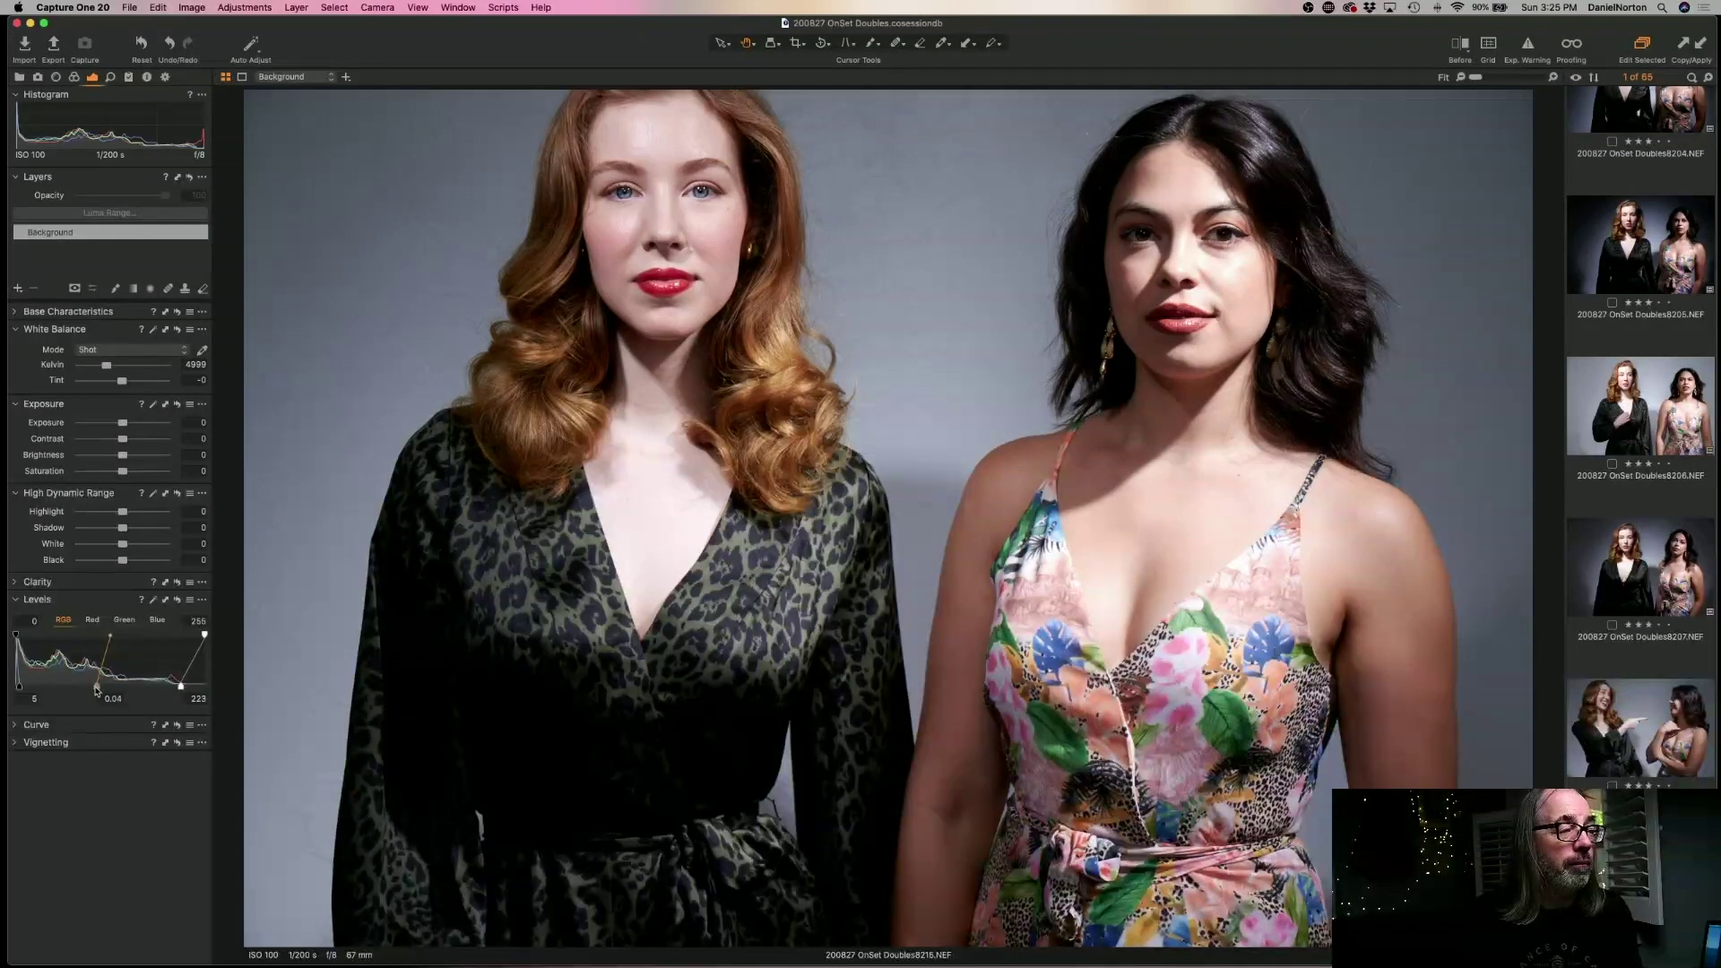
left_click_drag(123, 423, 125, 425)
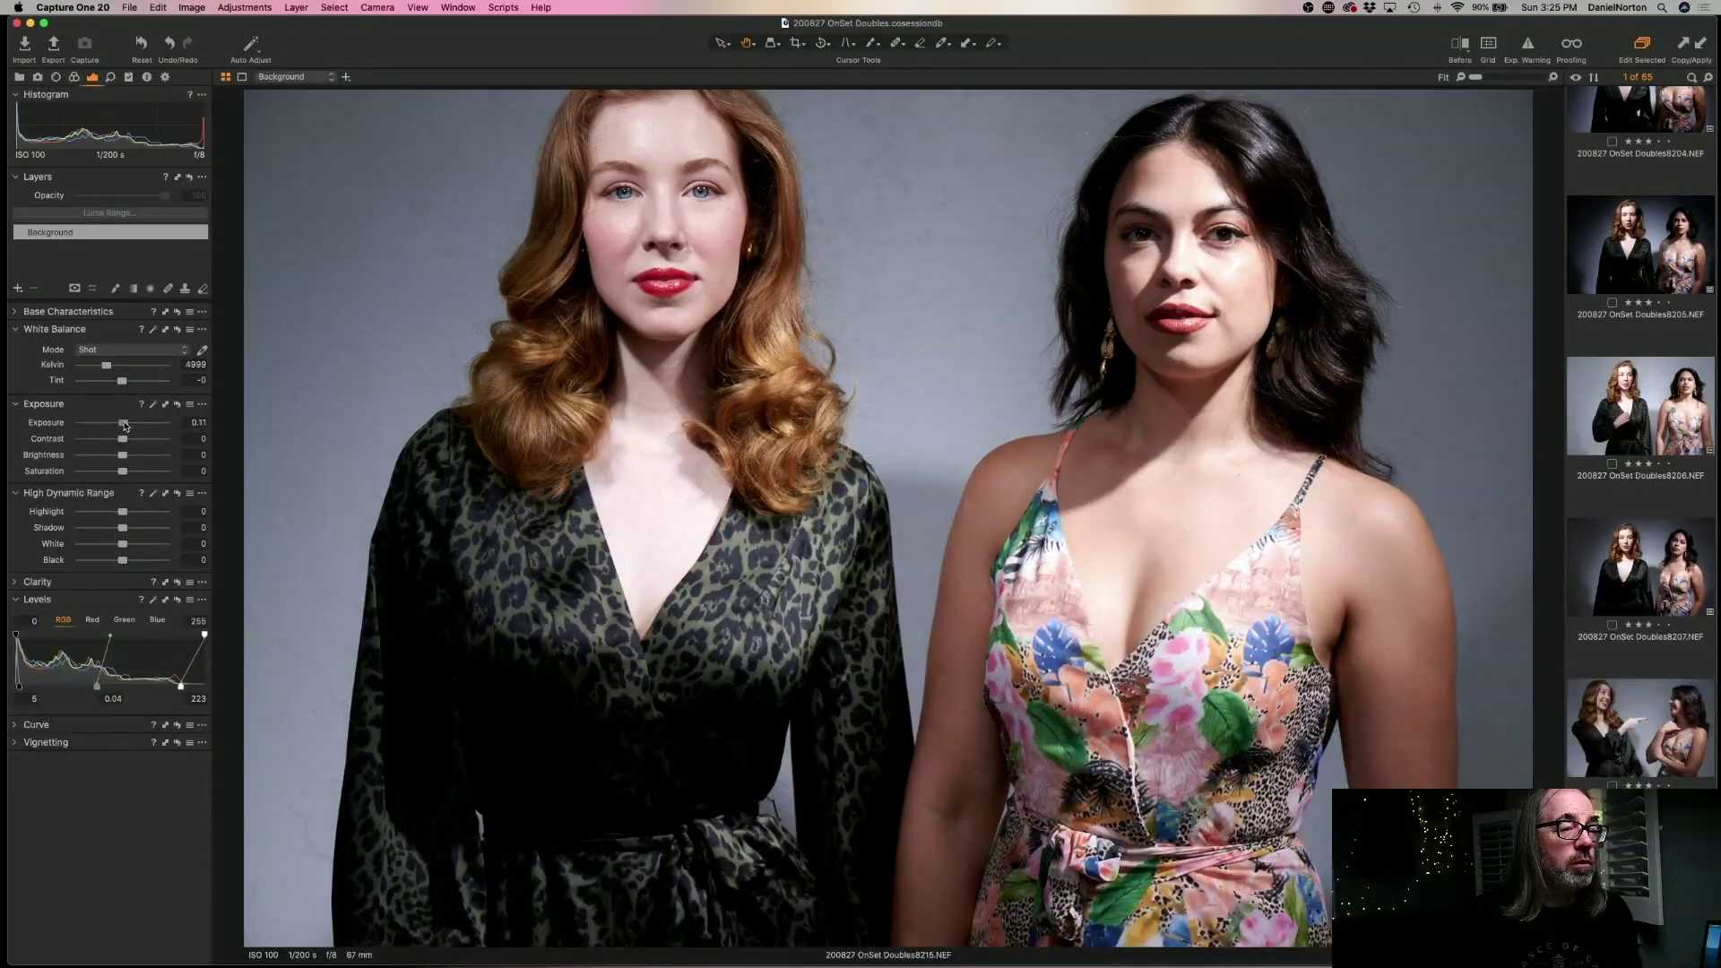
left_click_drag(124, 425, 120, 426)
double_click(121, 423)
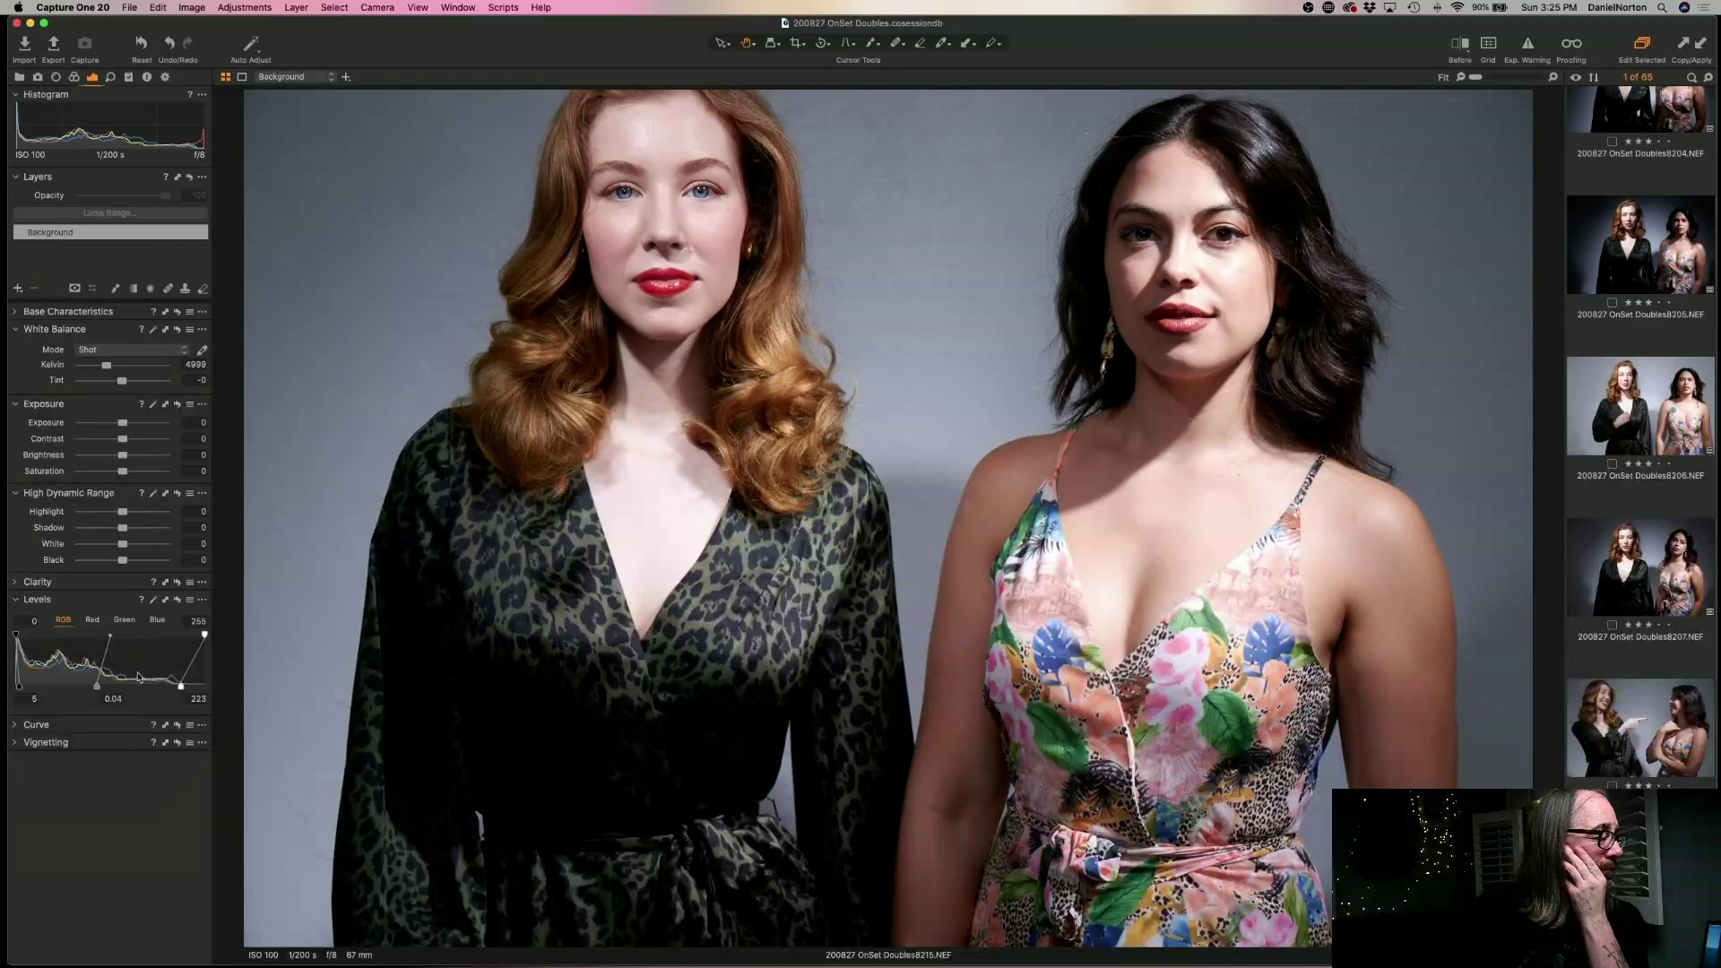
left_click_drag(97, 686, 185, 686)
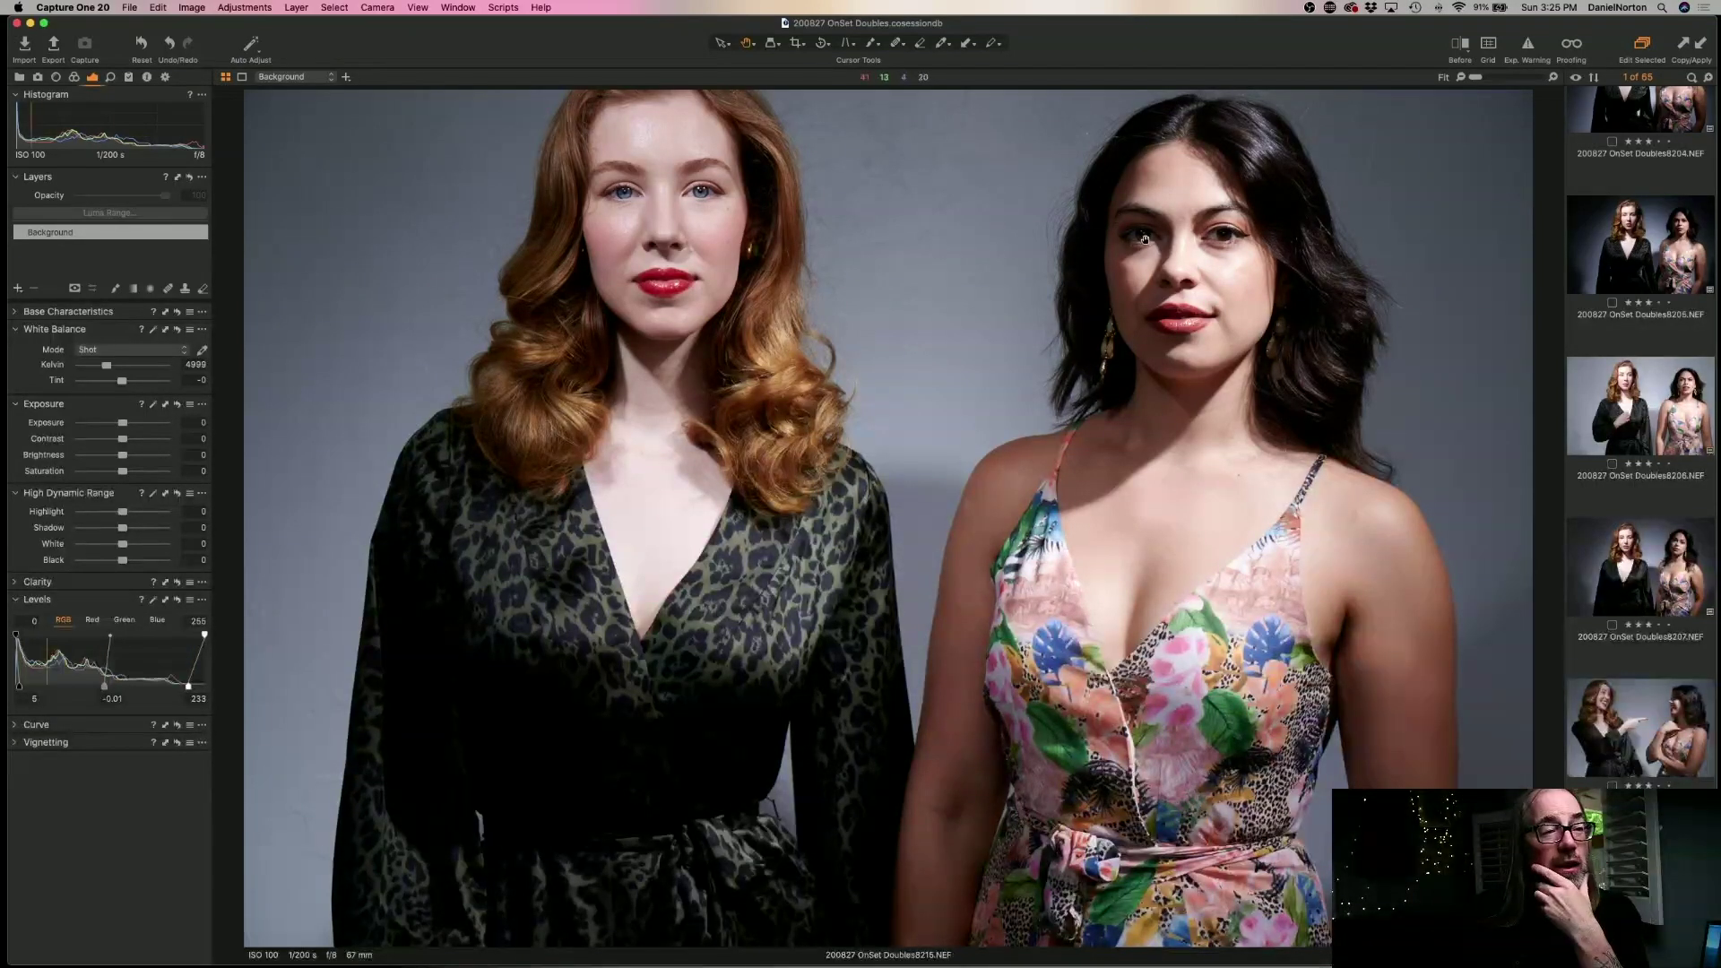
- Set the High Dynamic Range Highlight of 200827 OnSet Doubles8215.NEF to -33, and check both models' faces at 100%
double_click(1224, 250)
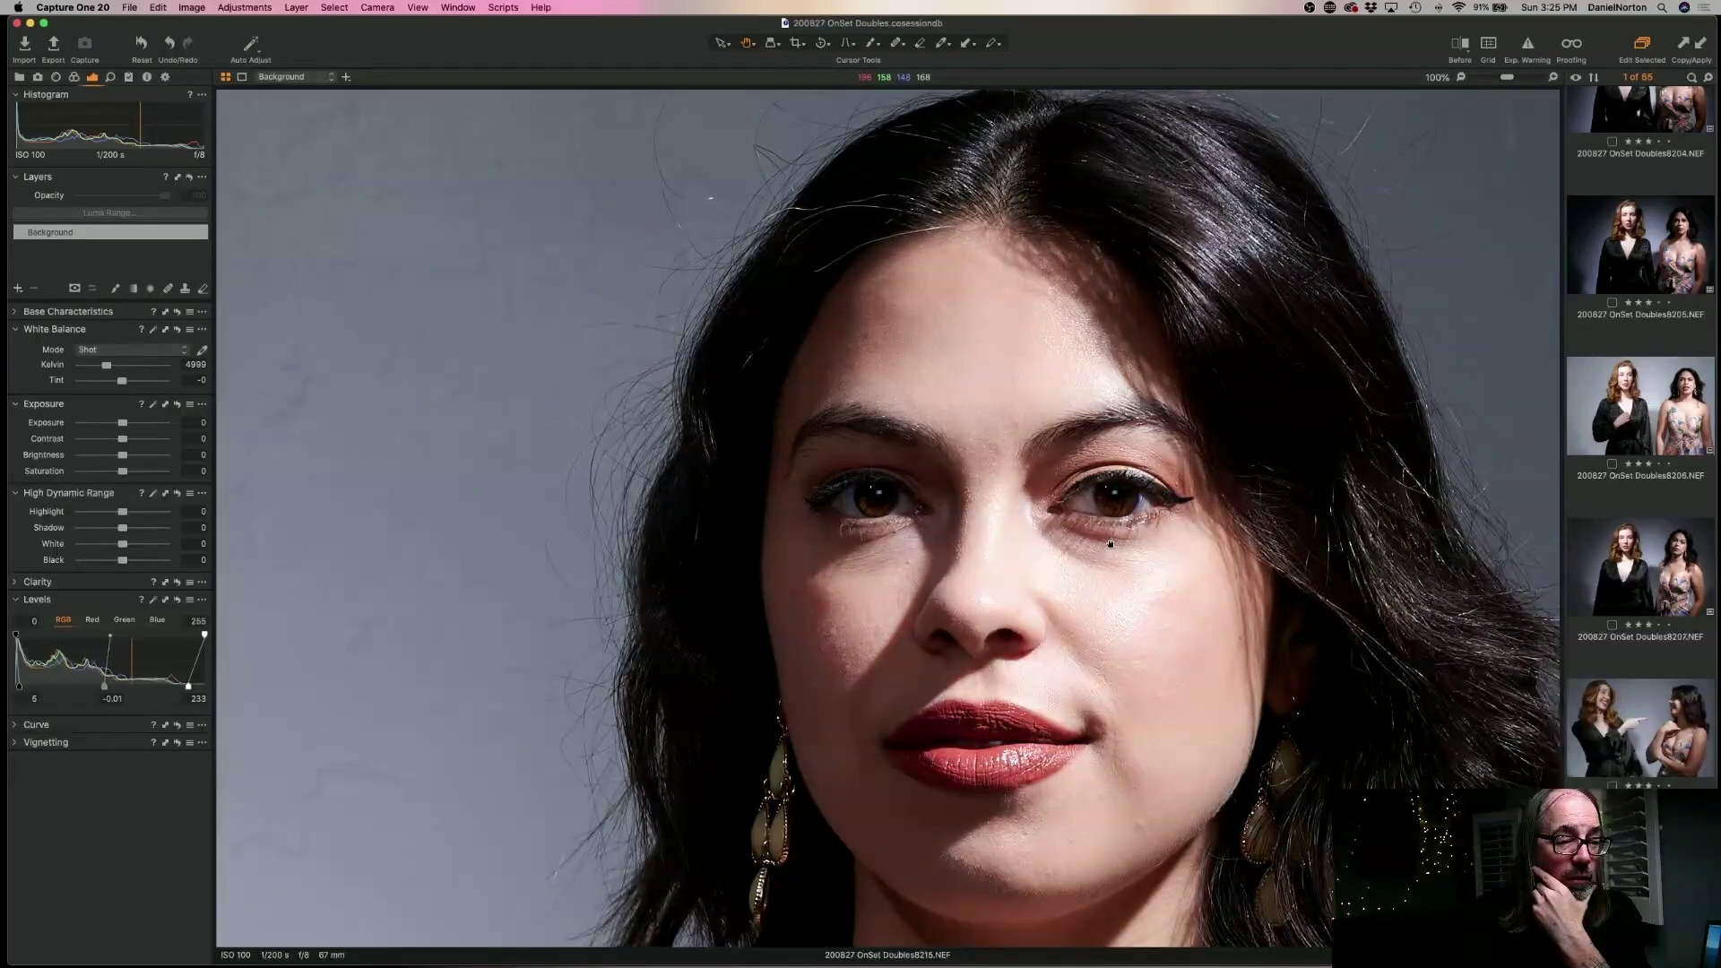
double_click(1111, 543)
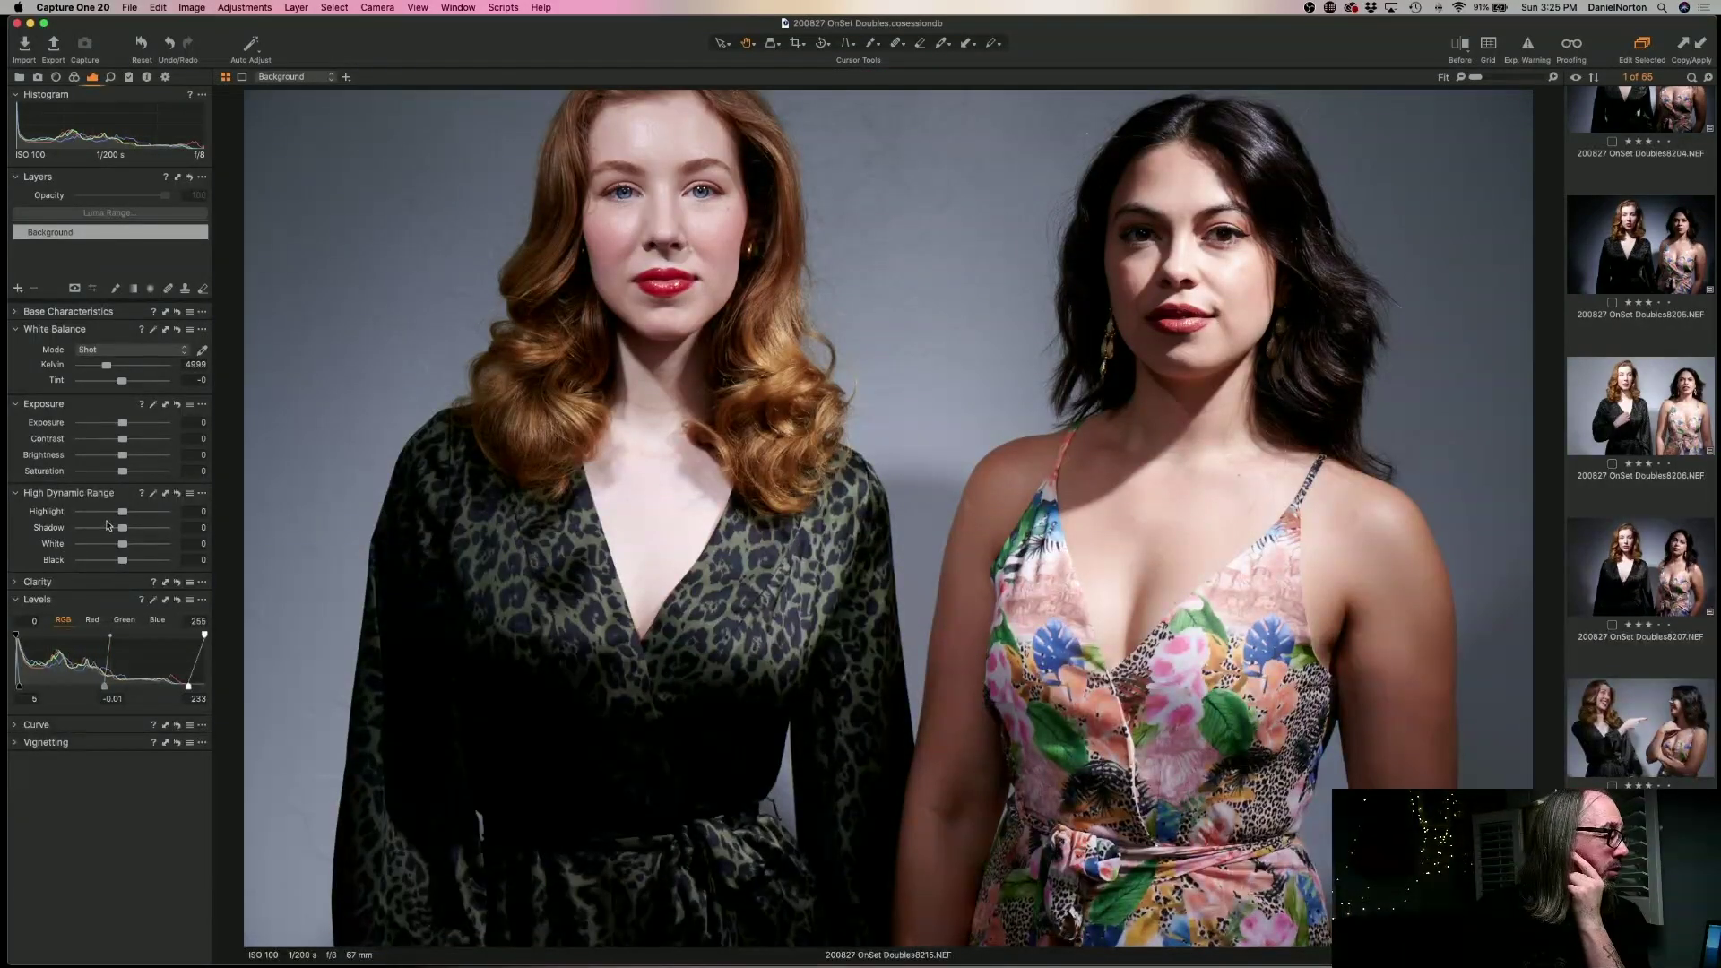
left_click_drag(123, 513, 109, 513)
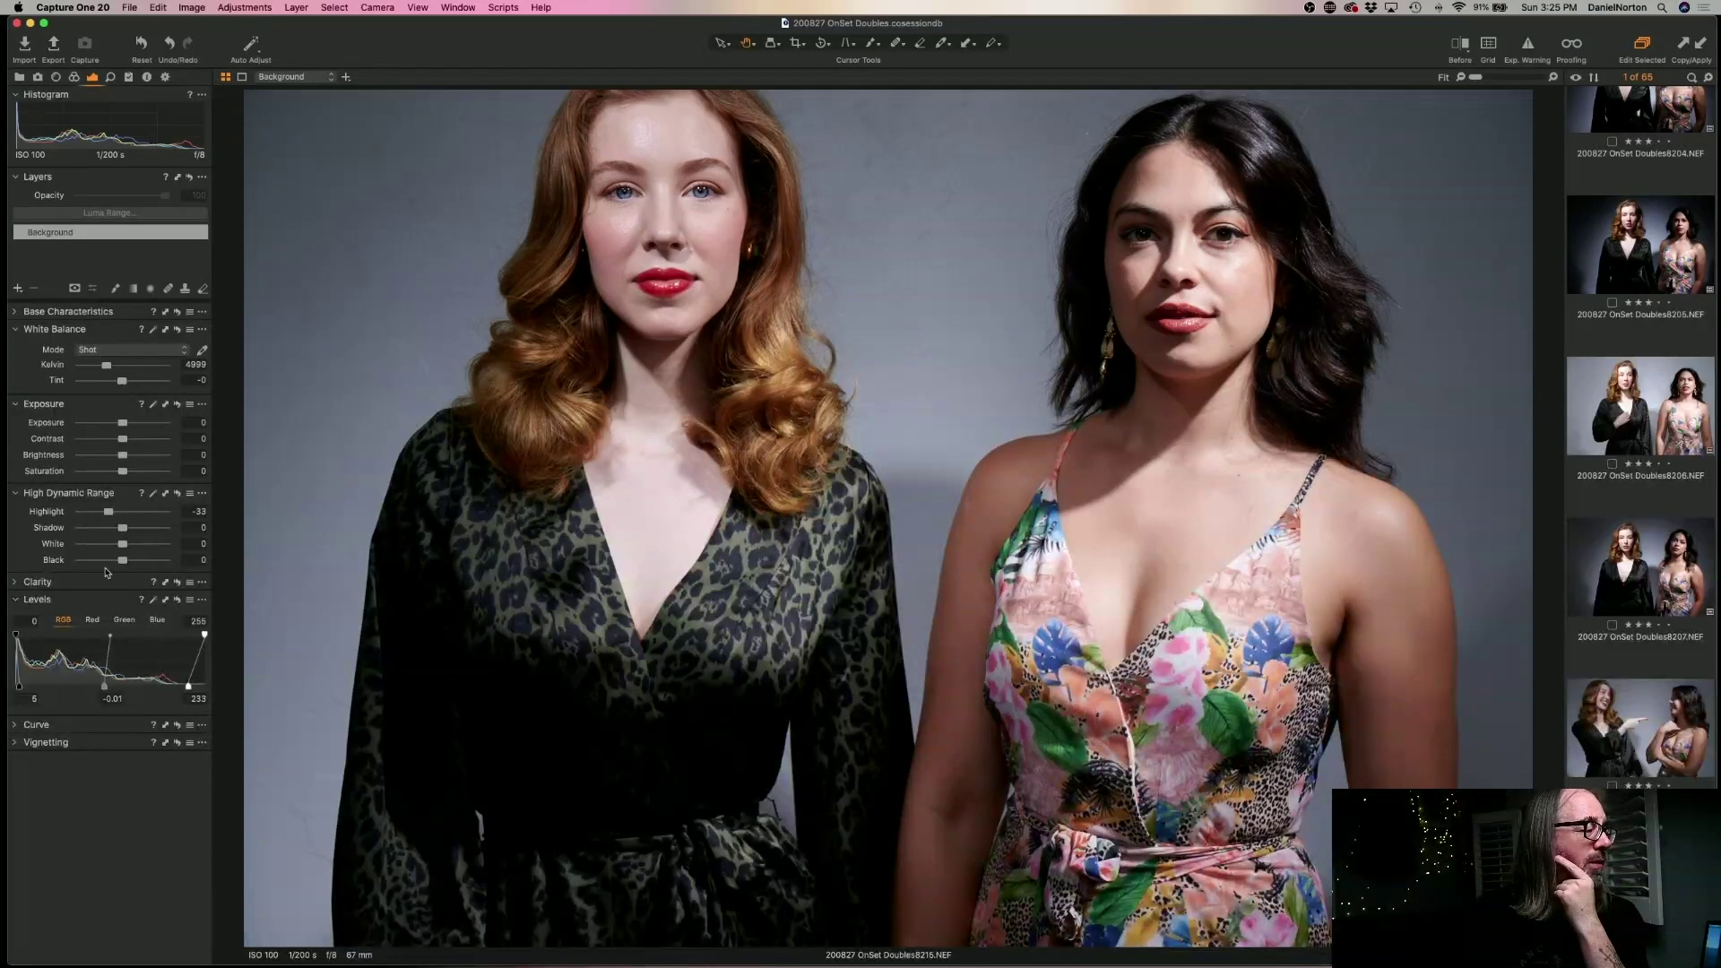
left_click(1210, 282)
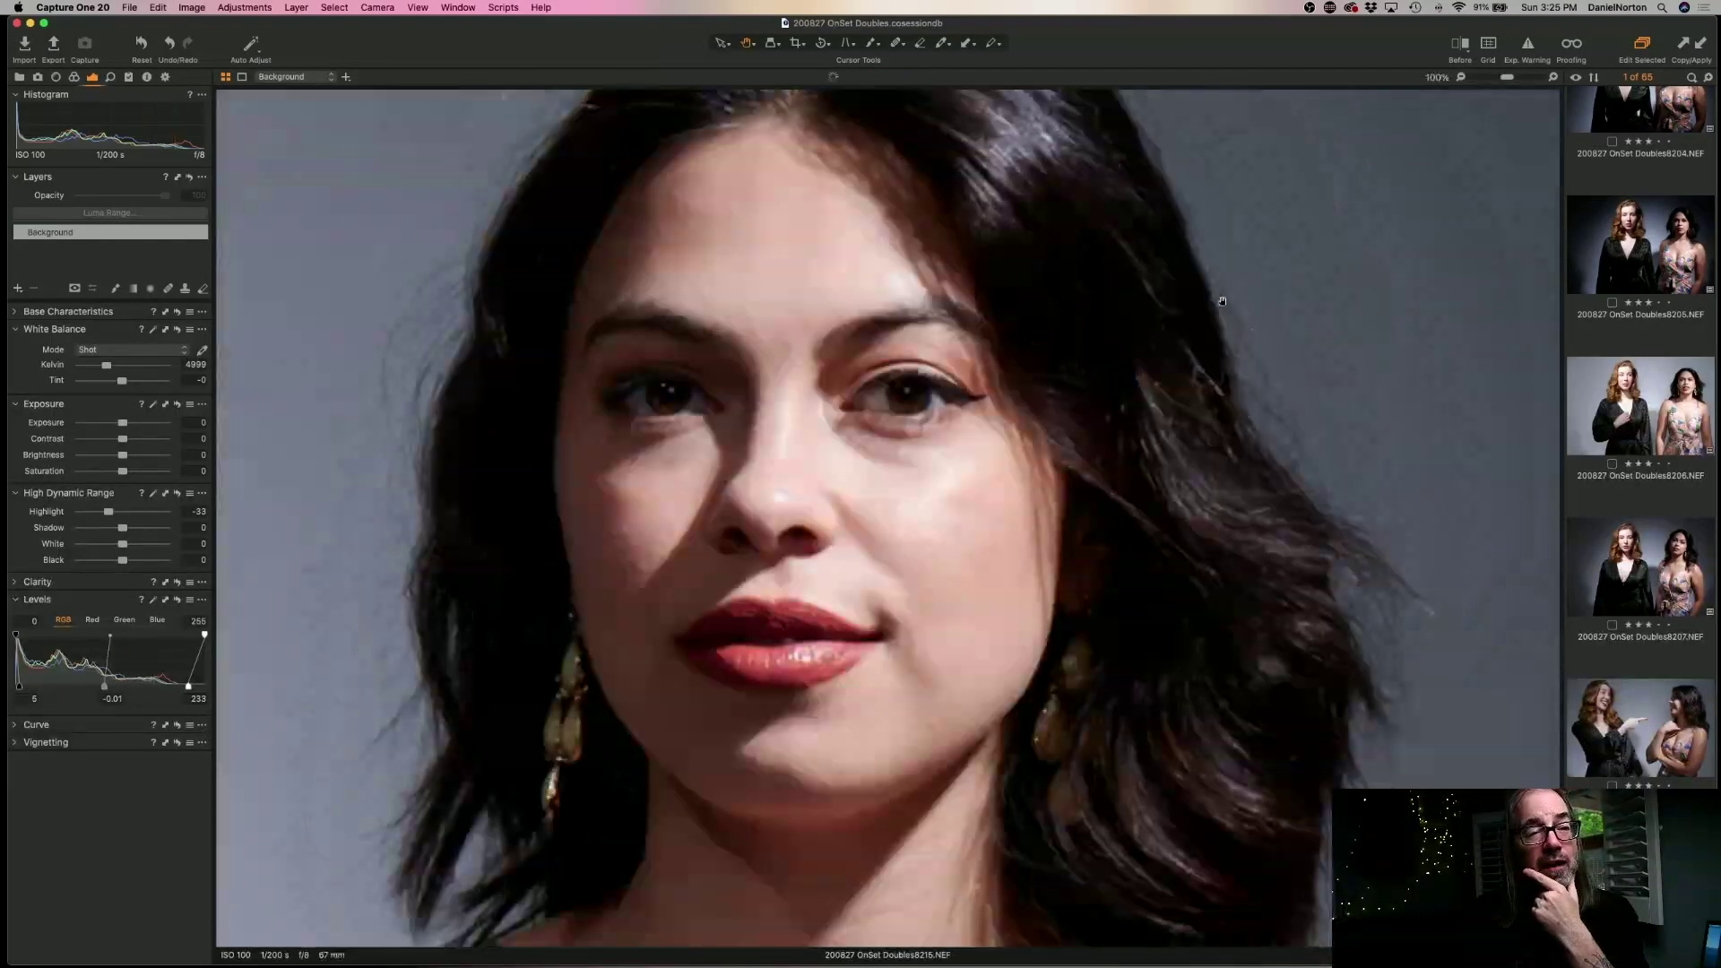
left_click(916, 487)
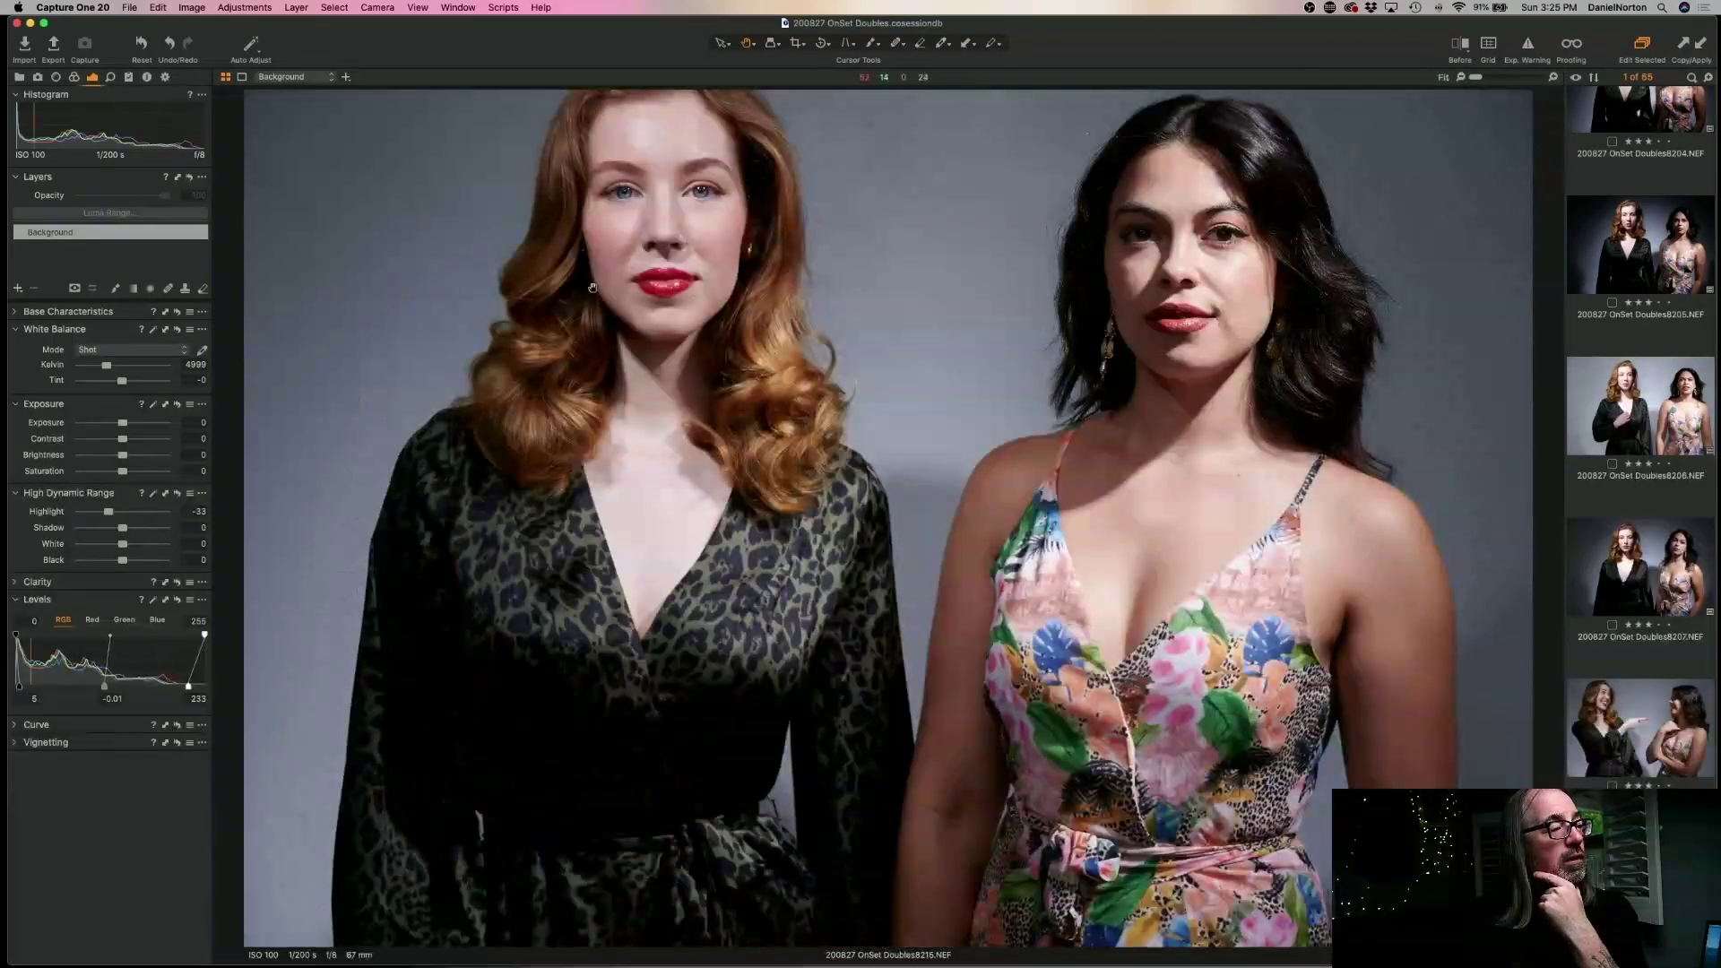
left_click(697, 302)
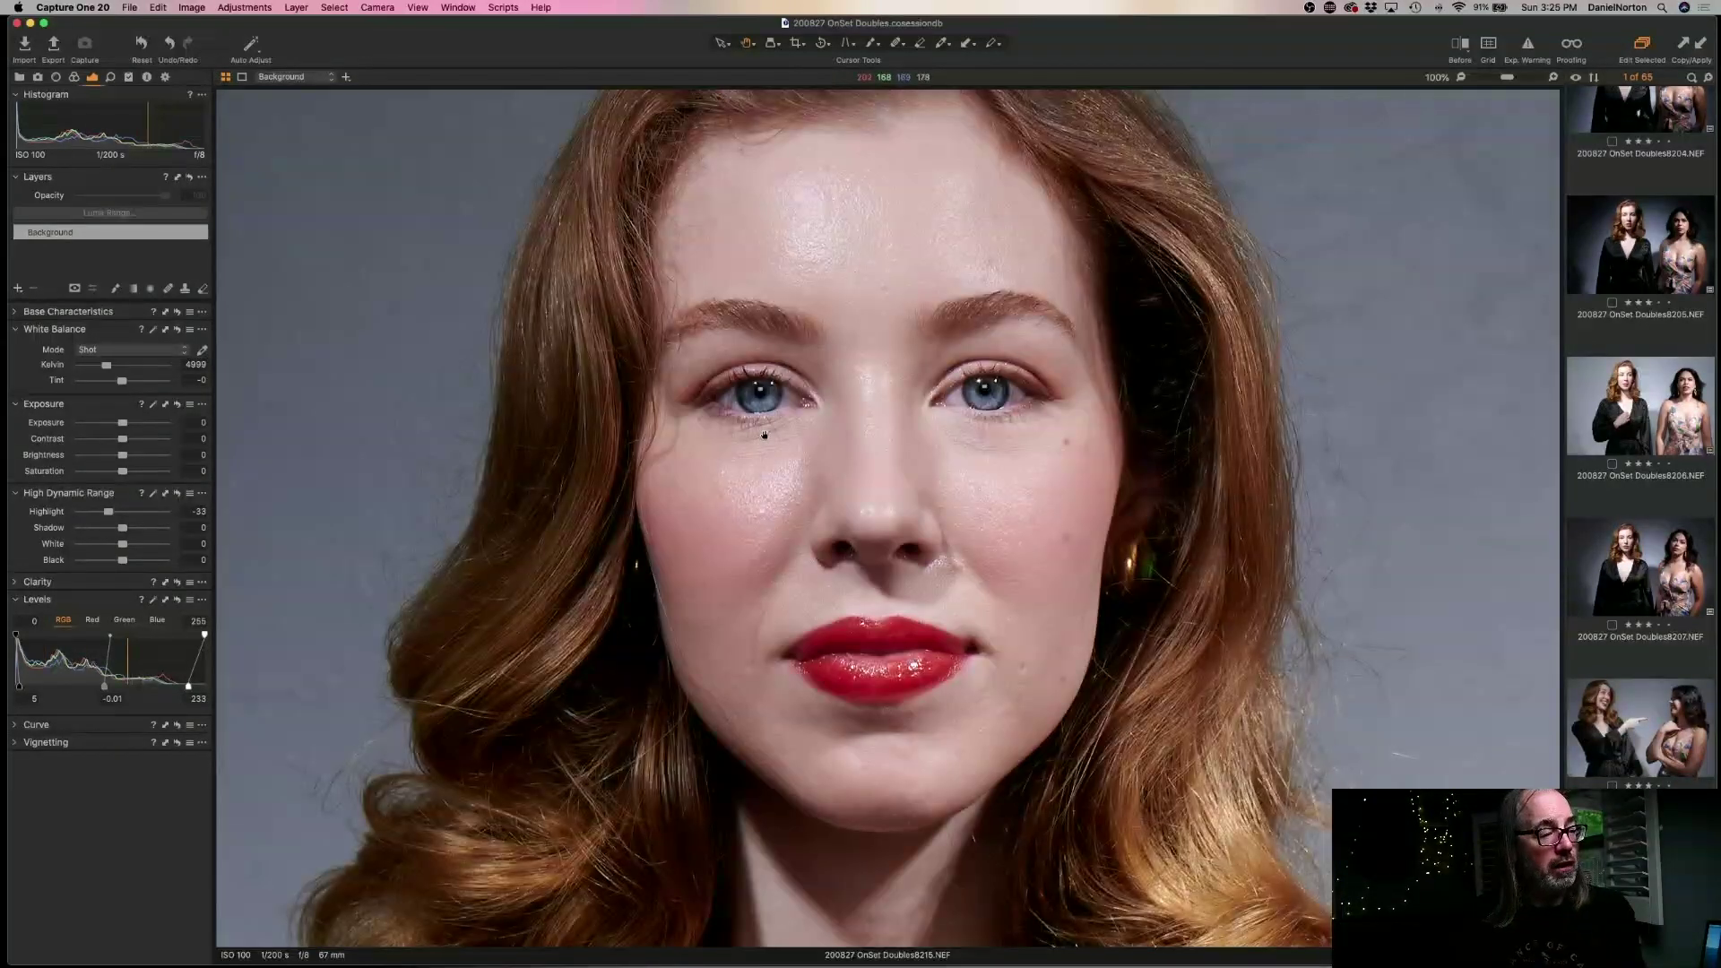
left_click(846, 453)
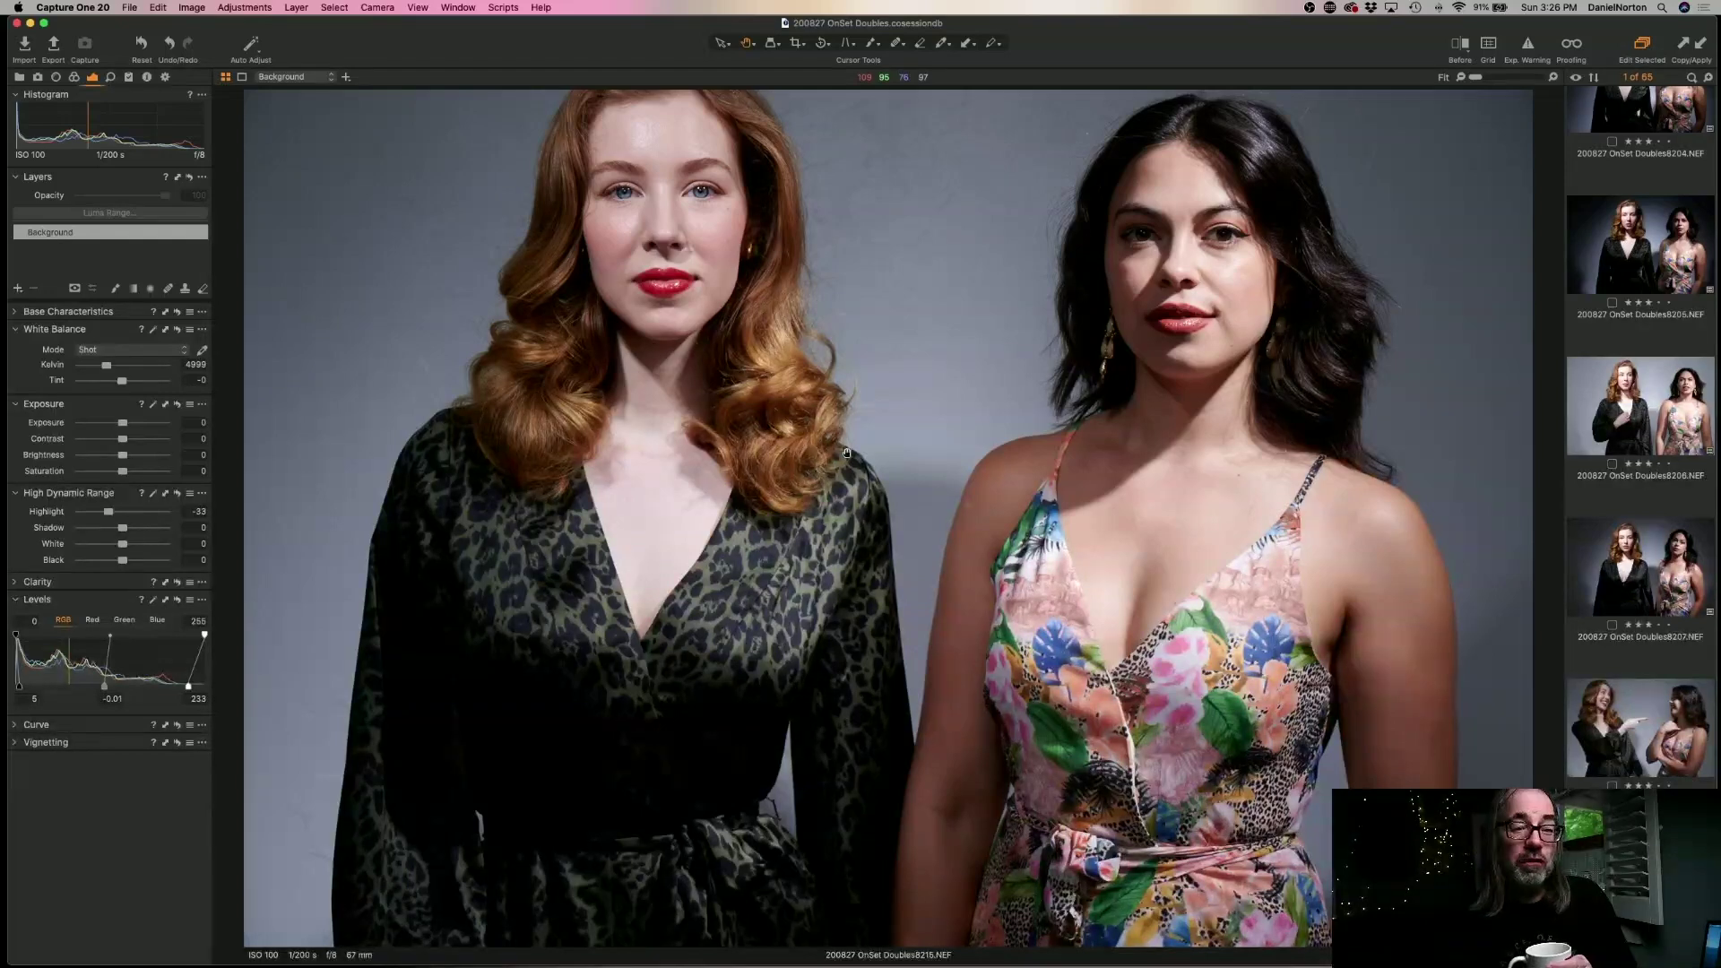
- Look back through the kept frames, viewing 200827 OnSet Doubles8206.NEF and 8213.NEF
scroll(1657, 480, "up", 3)
scroll(1657, 479, "down", 5)
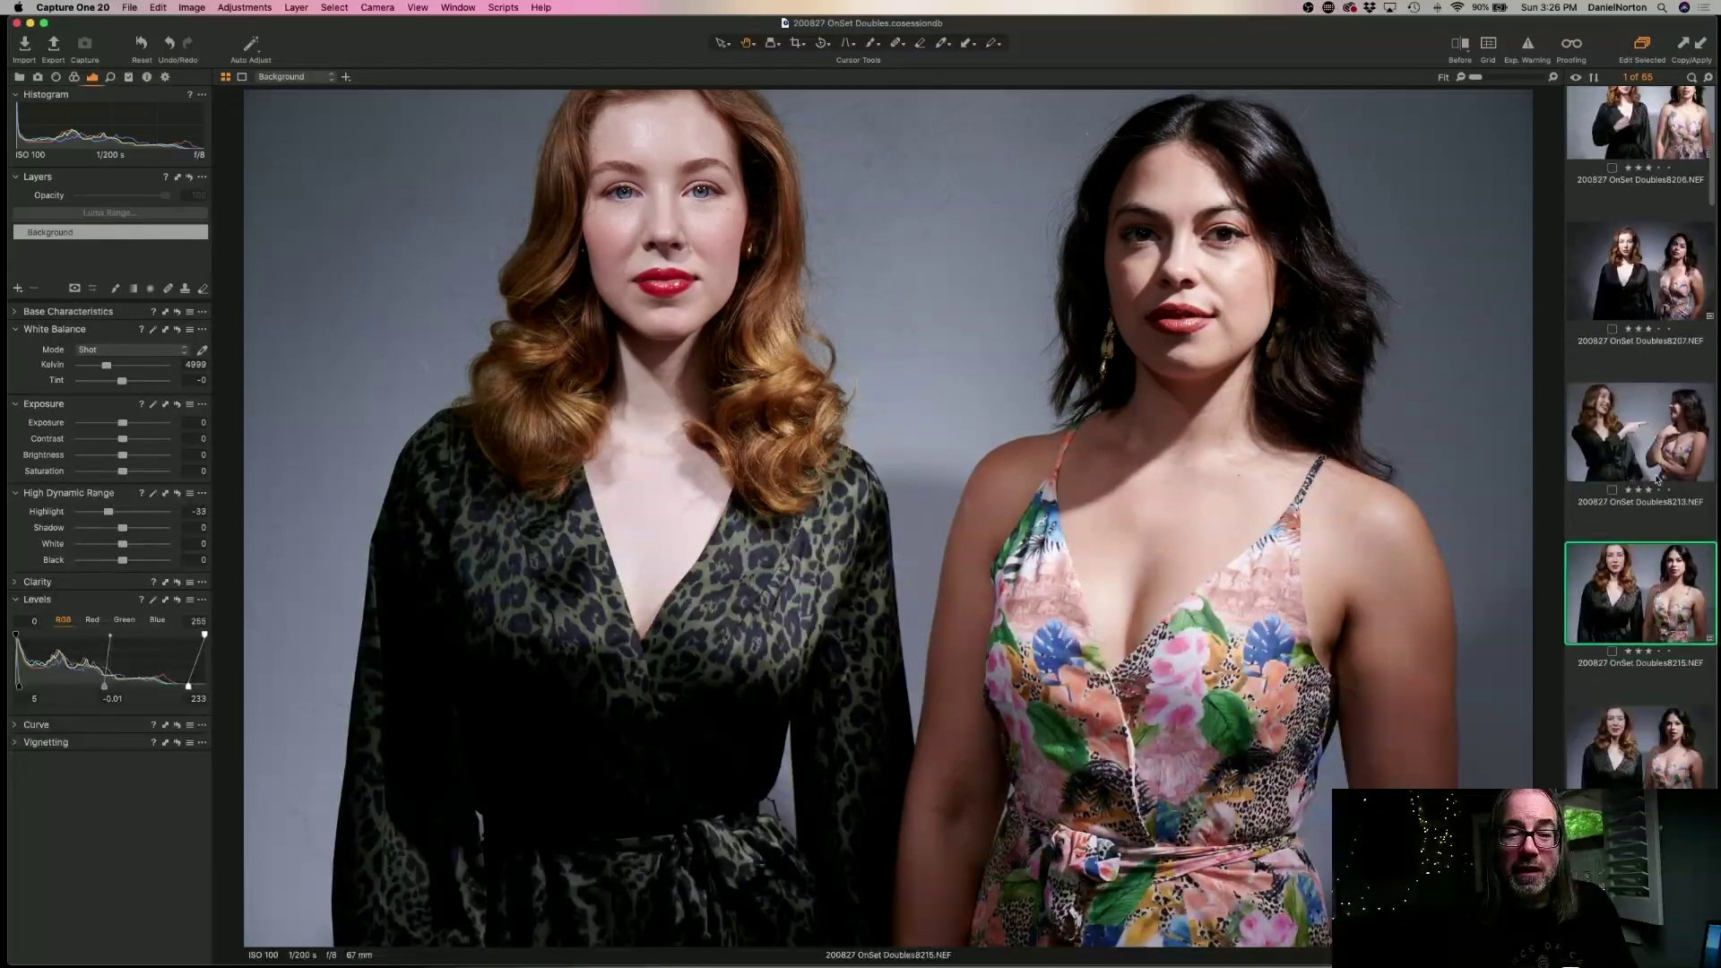
scroll(1658, 484, "up", 5)
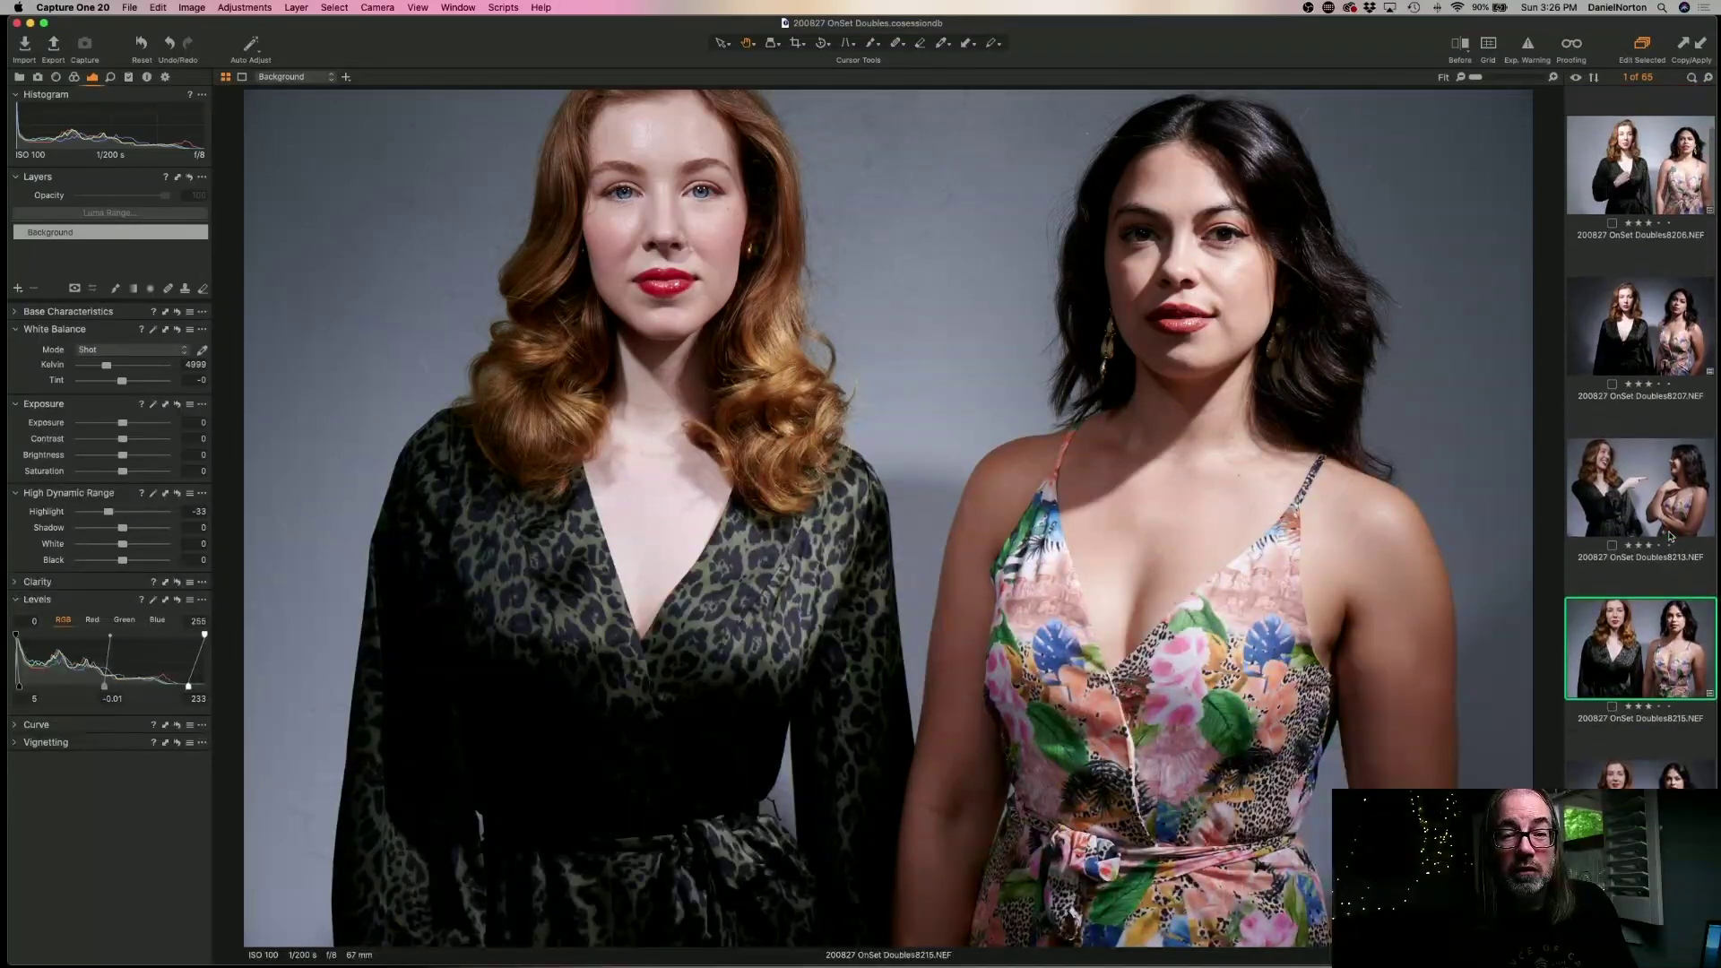
scroll(1669, 535, "up", 1)
left_click(1625, 280)
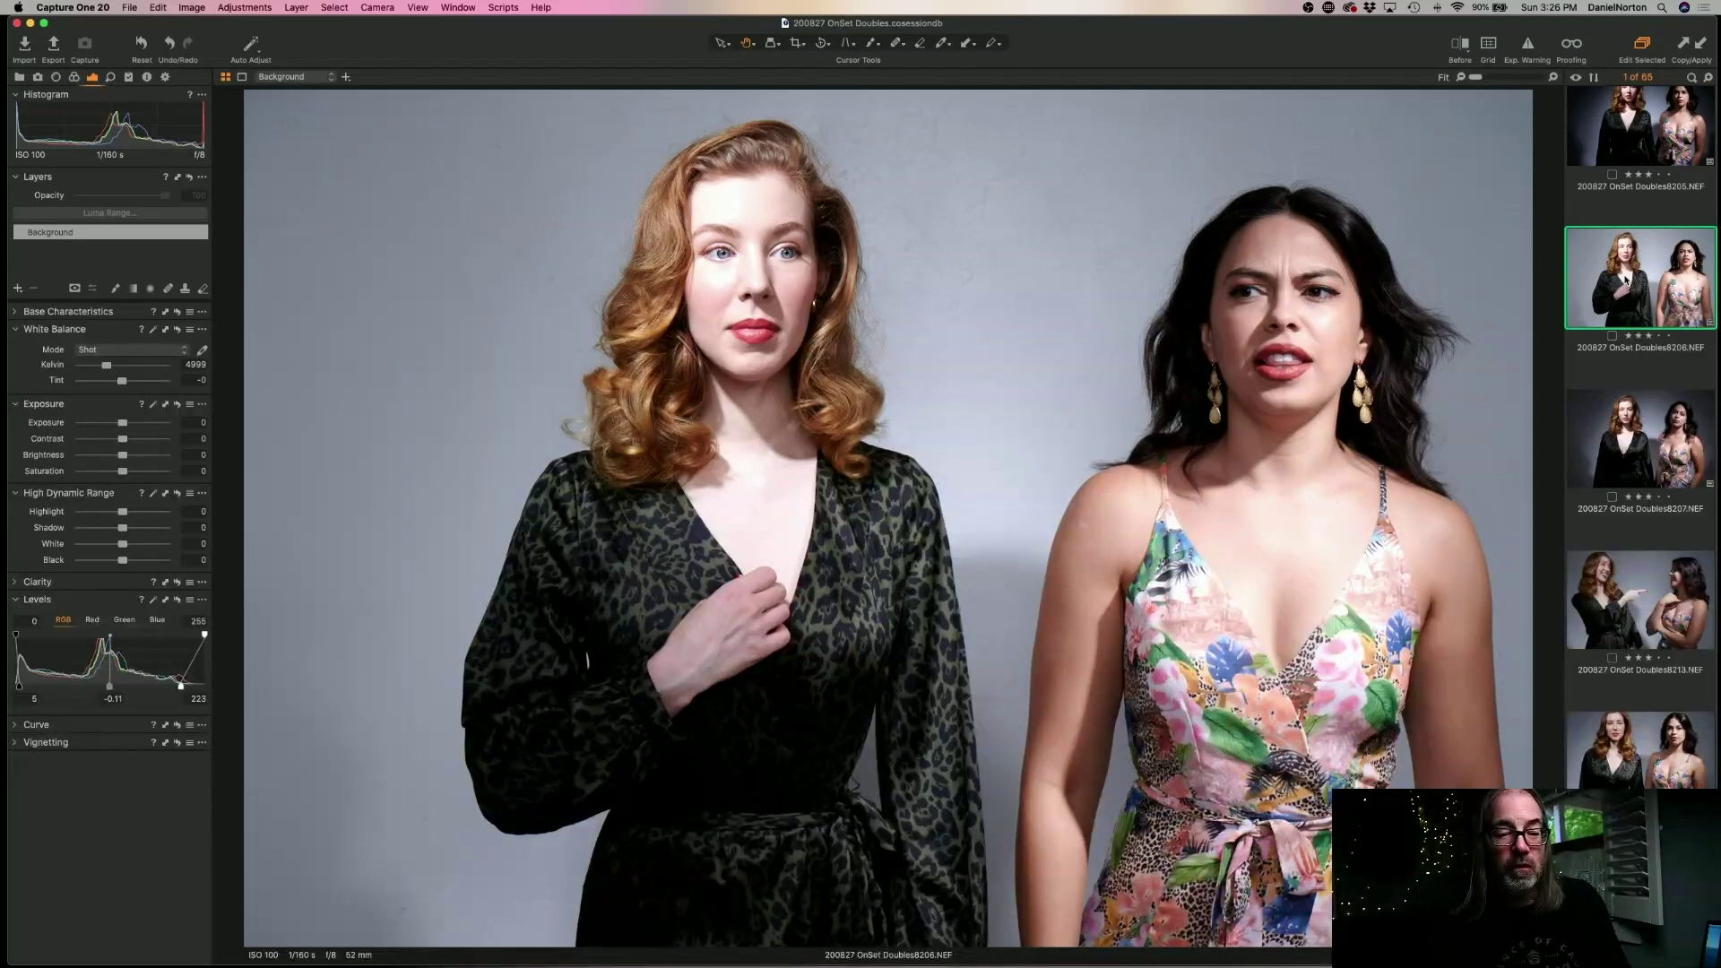
left_click(1613, 587)
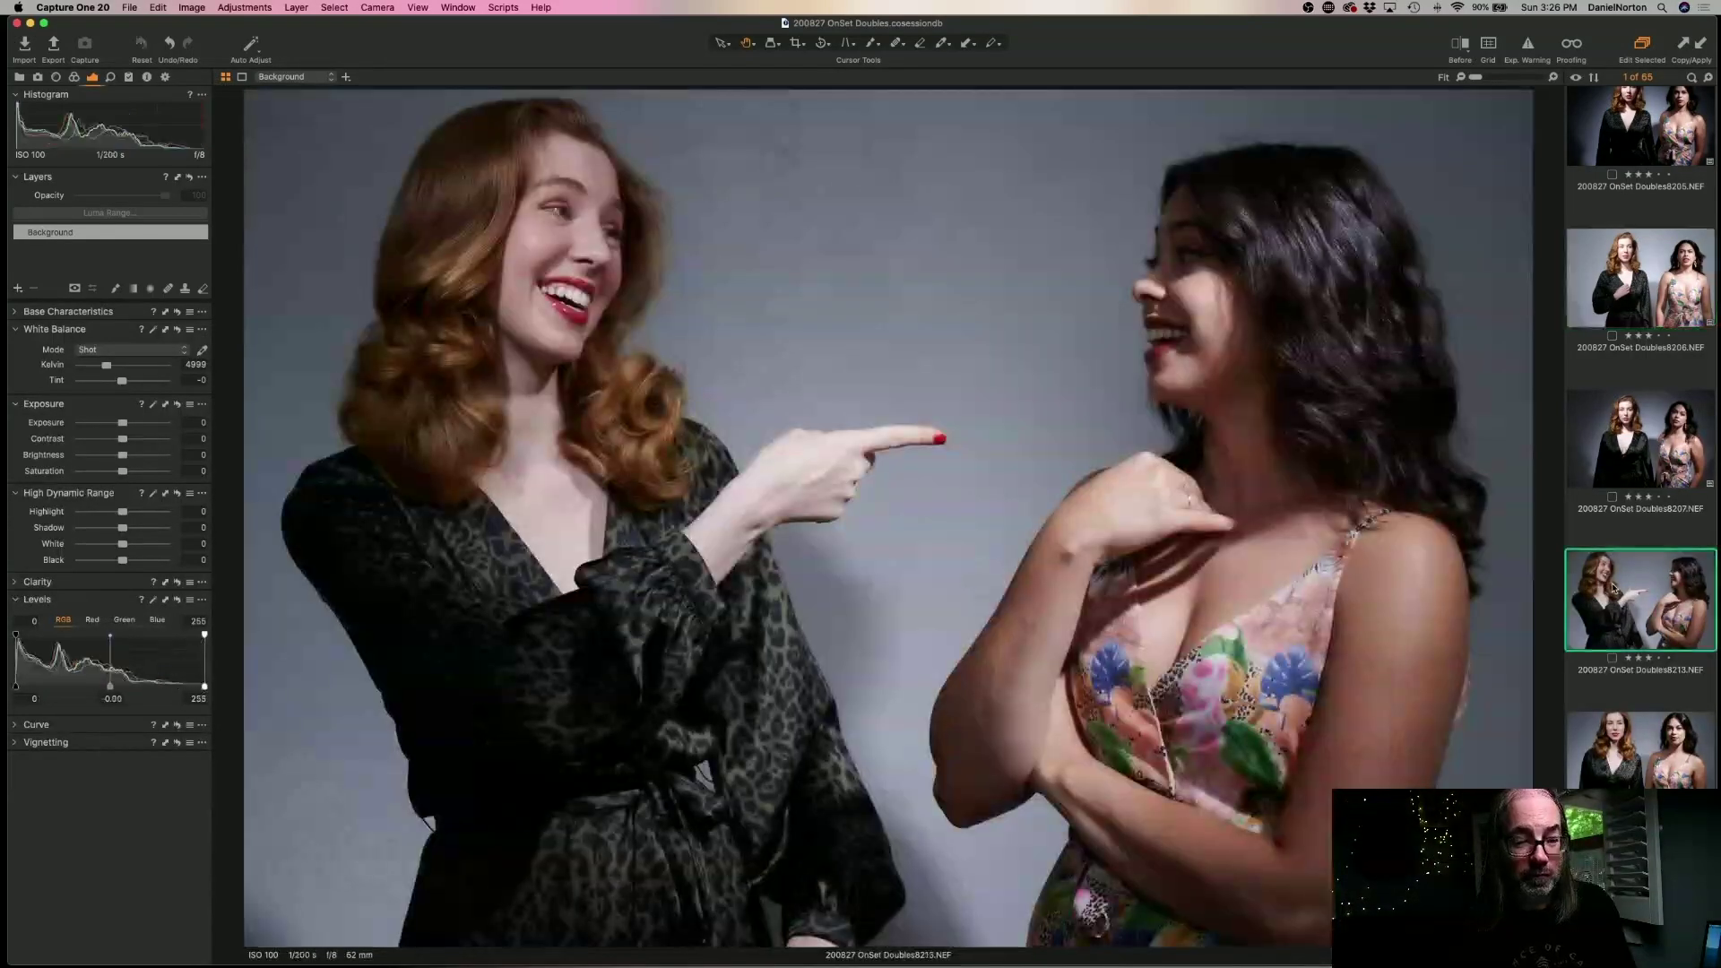
- Compare 200827 OnSet Doubles8215.NEF with 8216.NEF by switching between the two frames
key("Down")
key("Down")
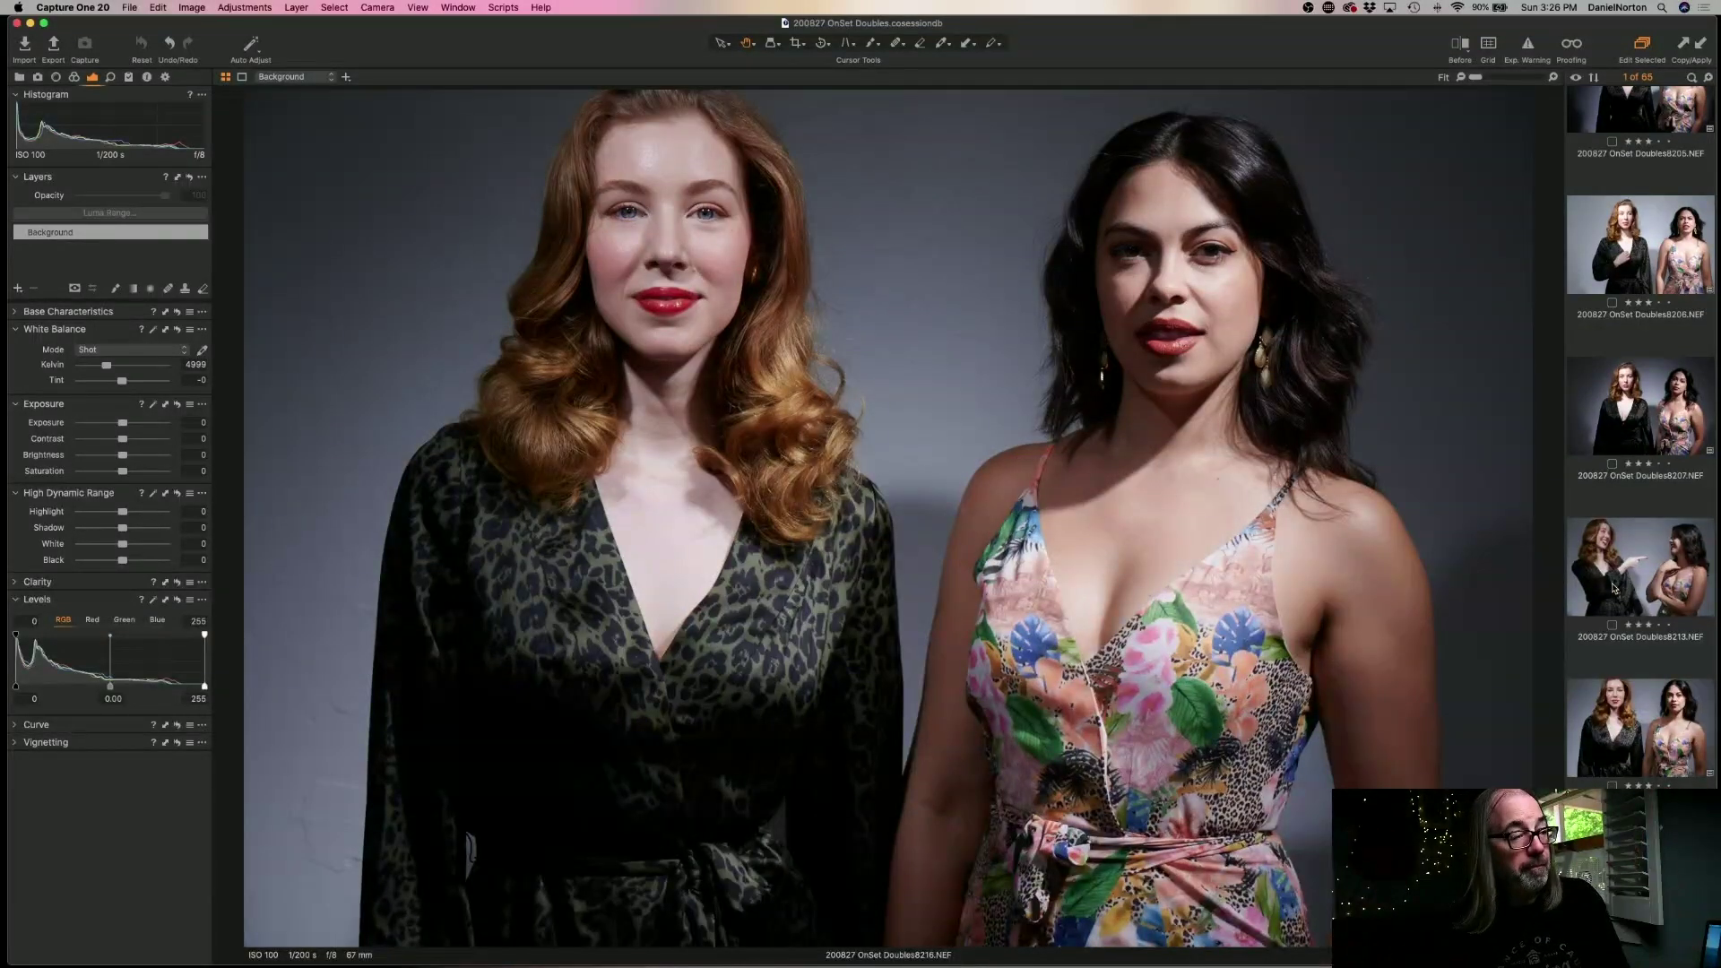
key("Down")
key("Up")
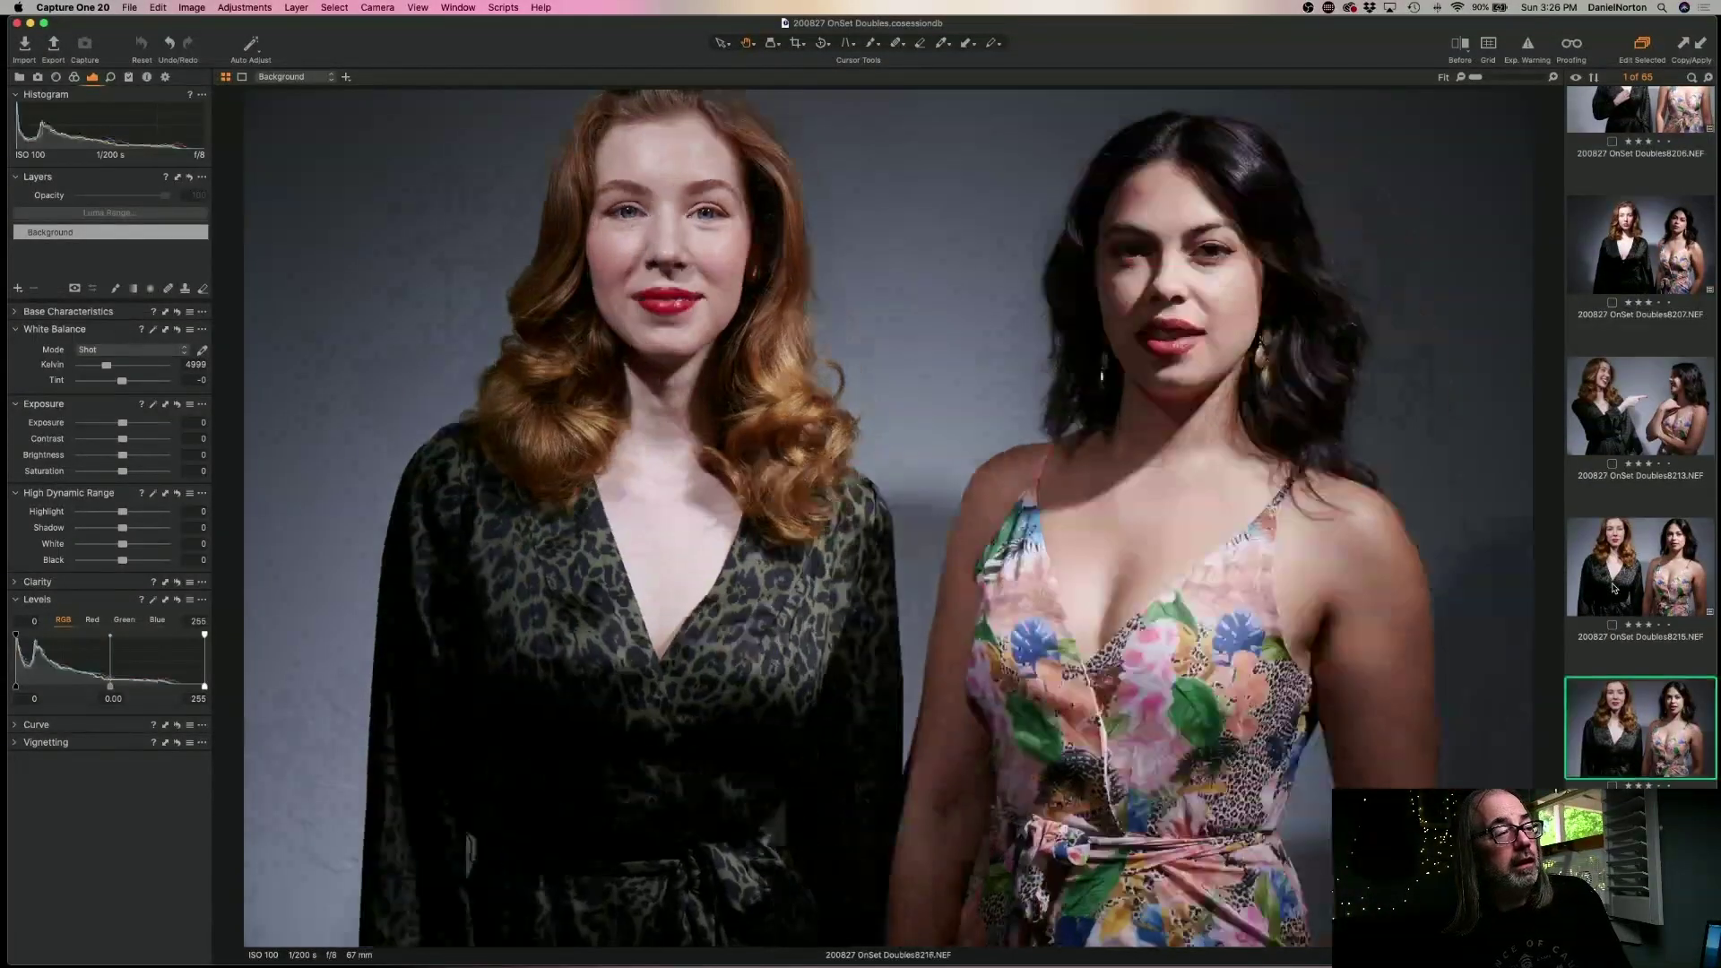
key("Up")
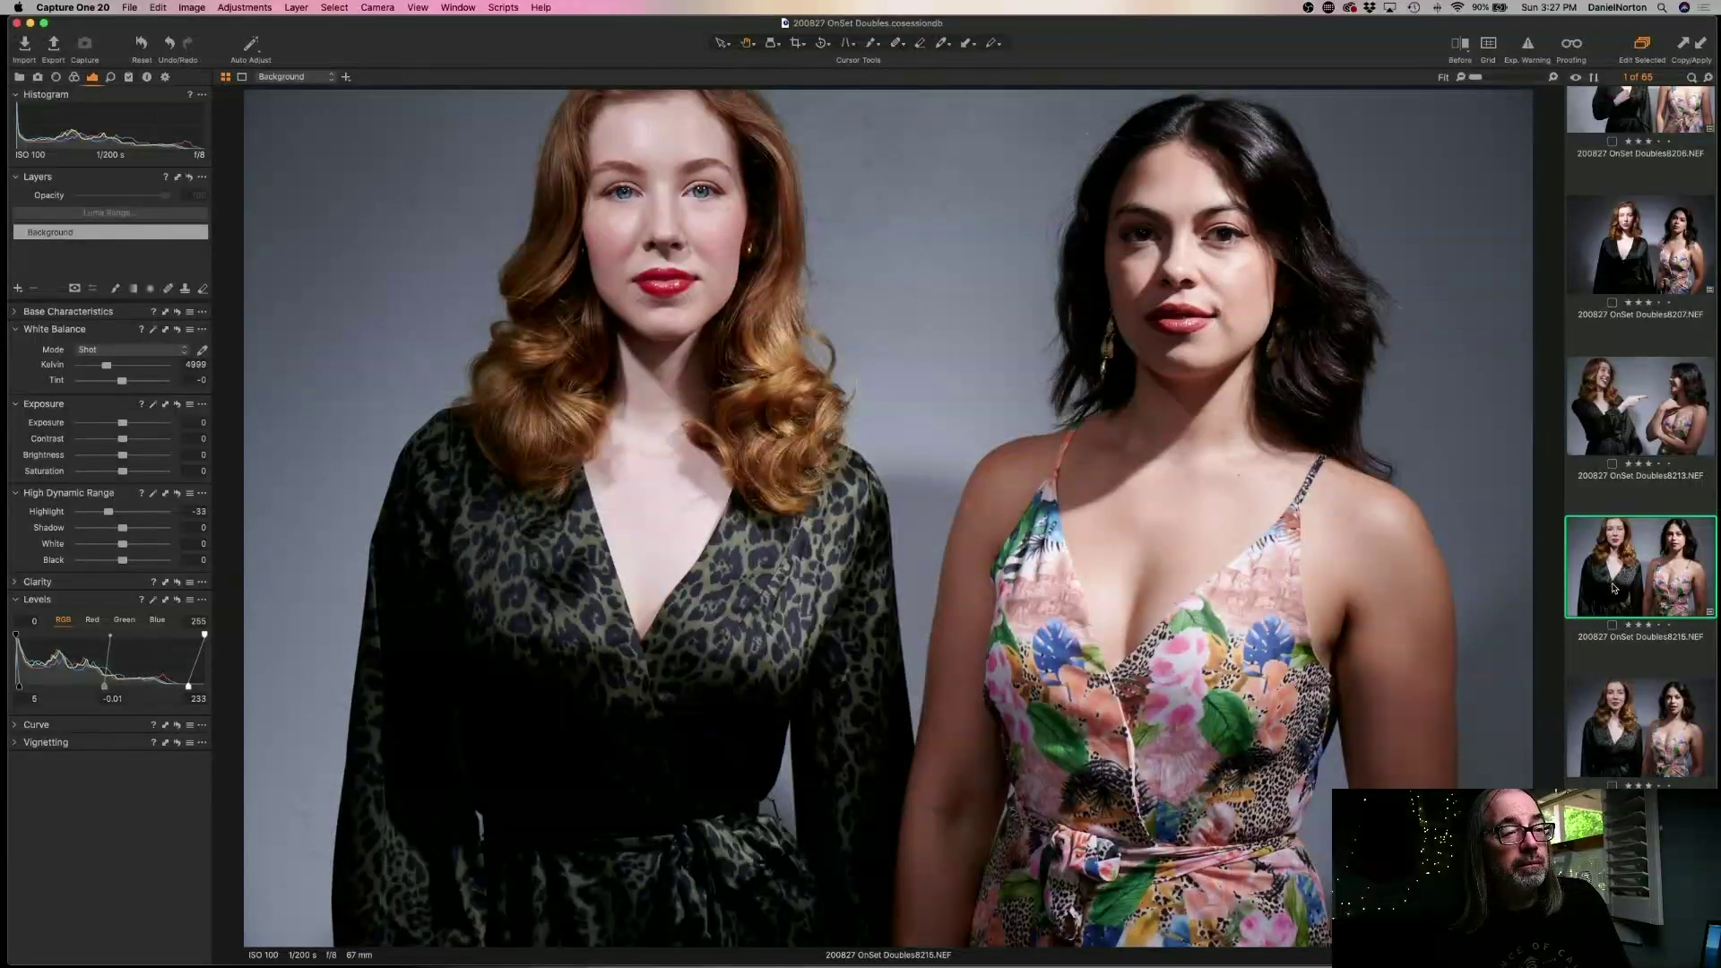
key("Down")
key("Up")
key("Down")
key("Up")
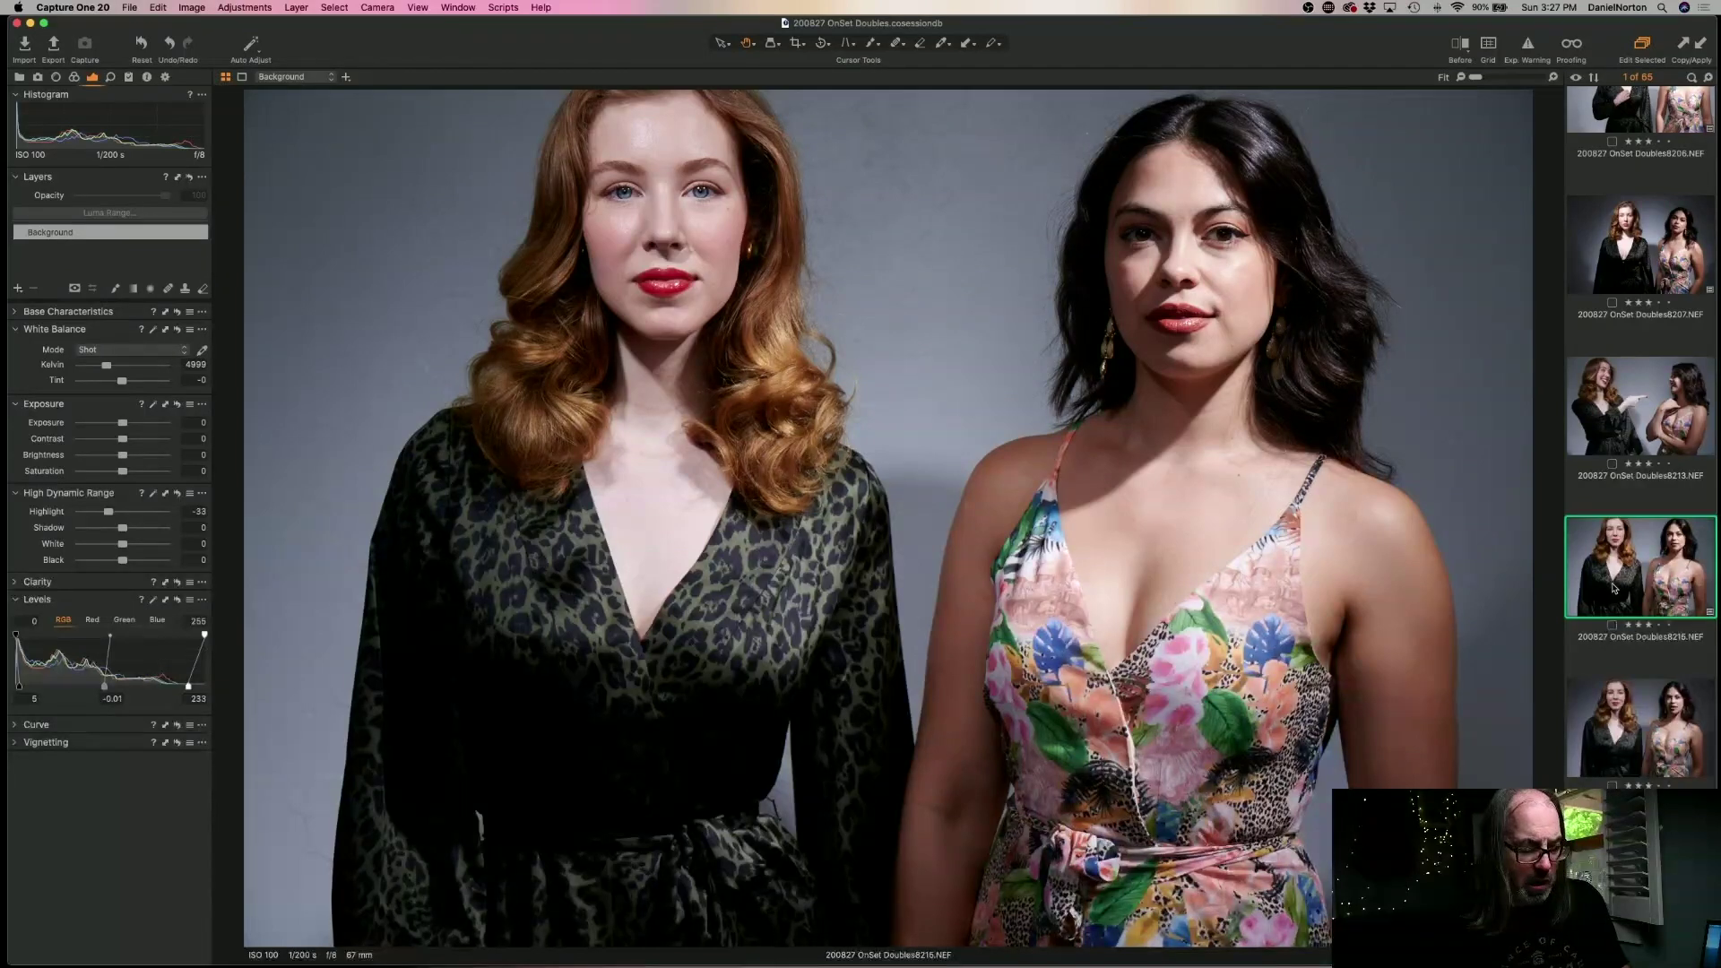
- Apply the 8215.NEF adjustments to 200827 OnSet Doubles8216.NEF, and set its Levels midtone to 0.11 and white input to 234
key("Down")
key("super+shift+a")
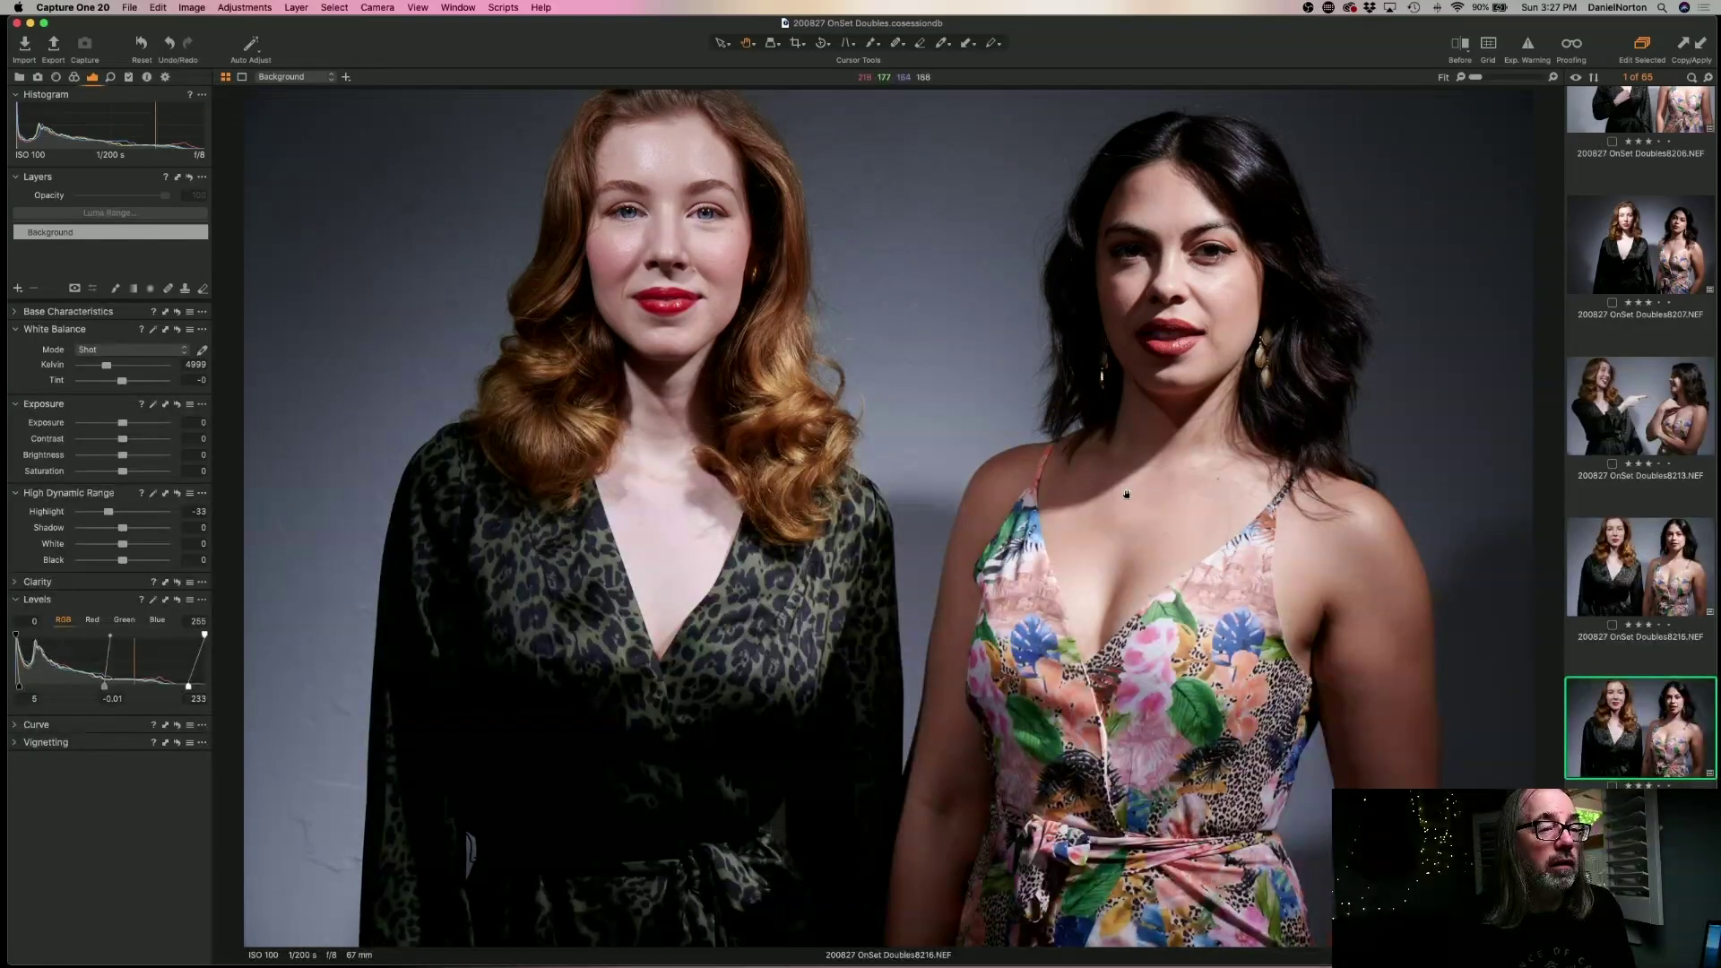
left_click(101, 687)
left_click_drag(101, 686, 91, 687)
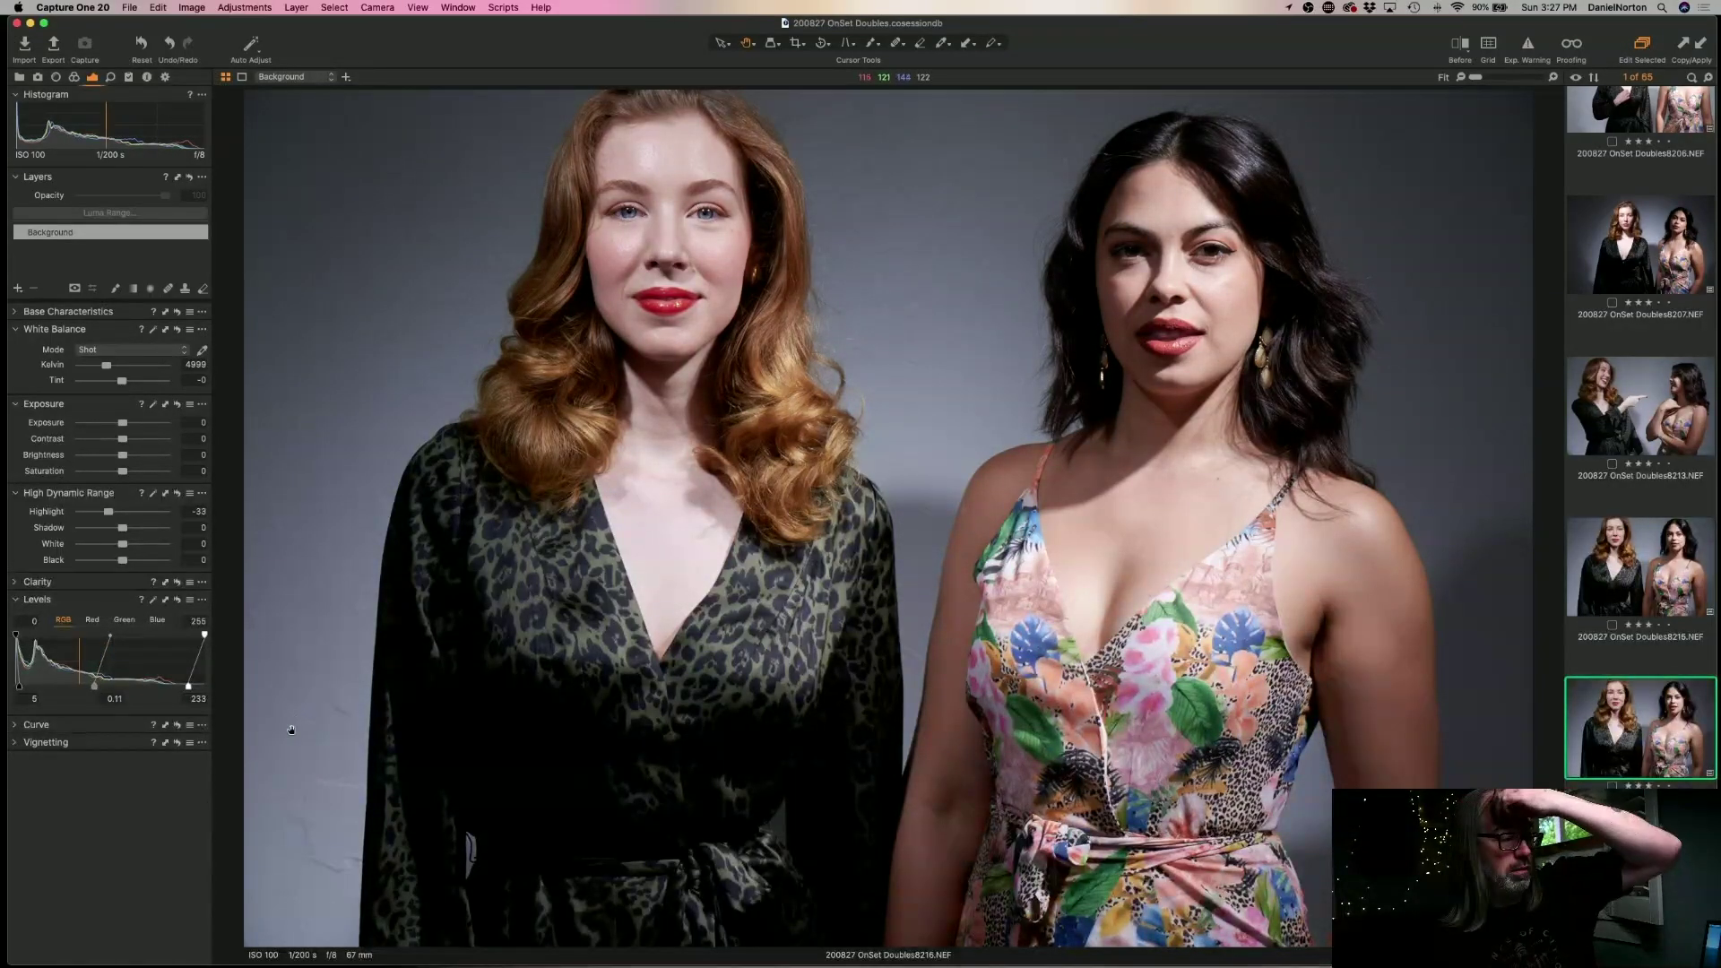
left_click_drag(188, 687, 186, 690)
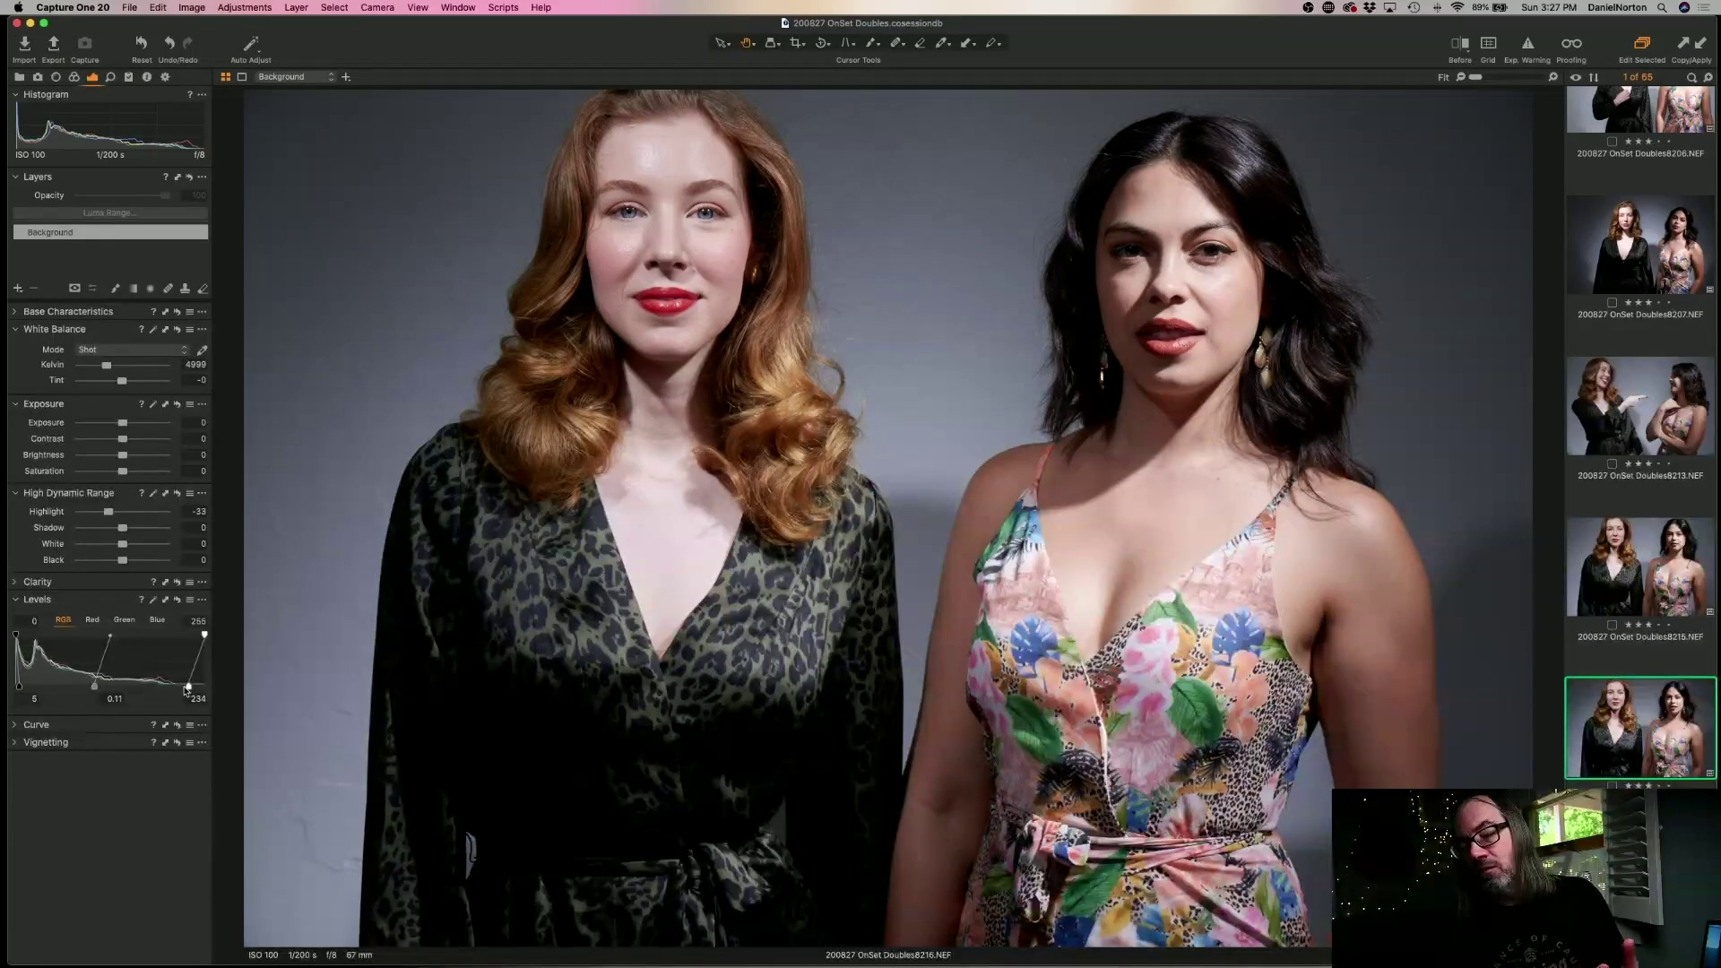
- Compare 200827 OnSet Doubles8216.NEF with the neighbouring frames 8215.NEF and 8217.NEF
key("Left")
key("Right")
key("Right")
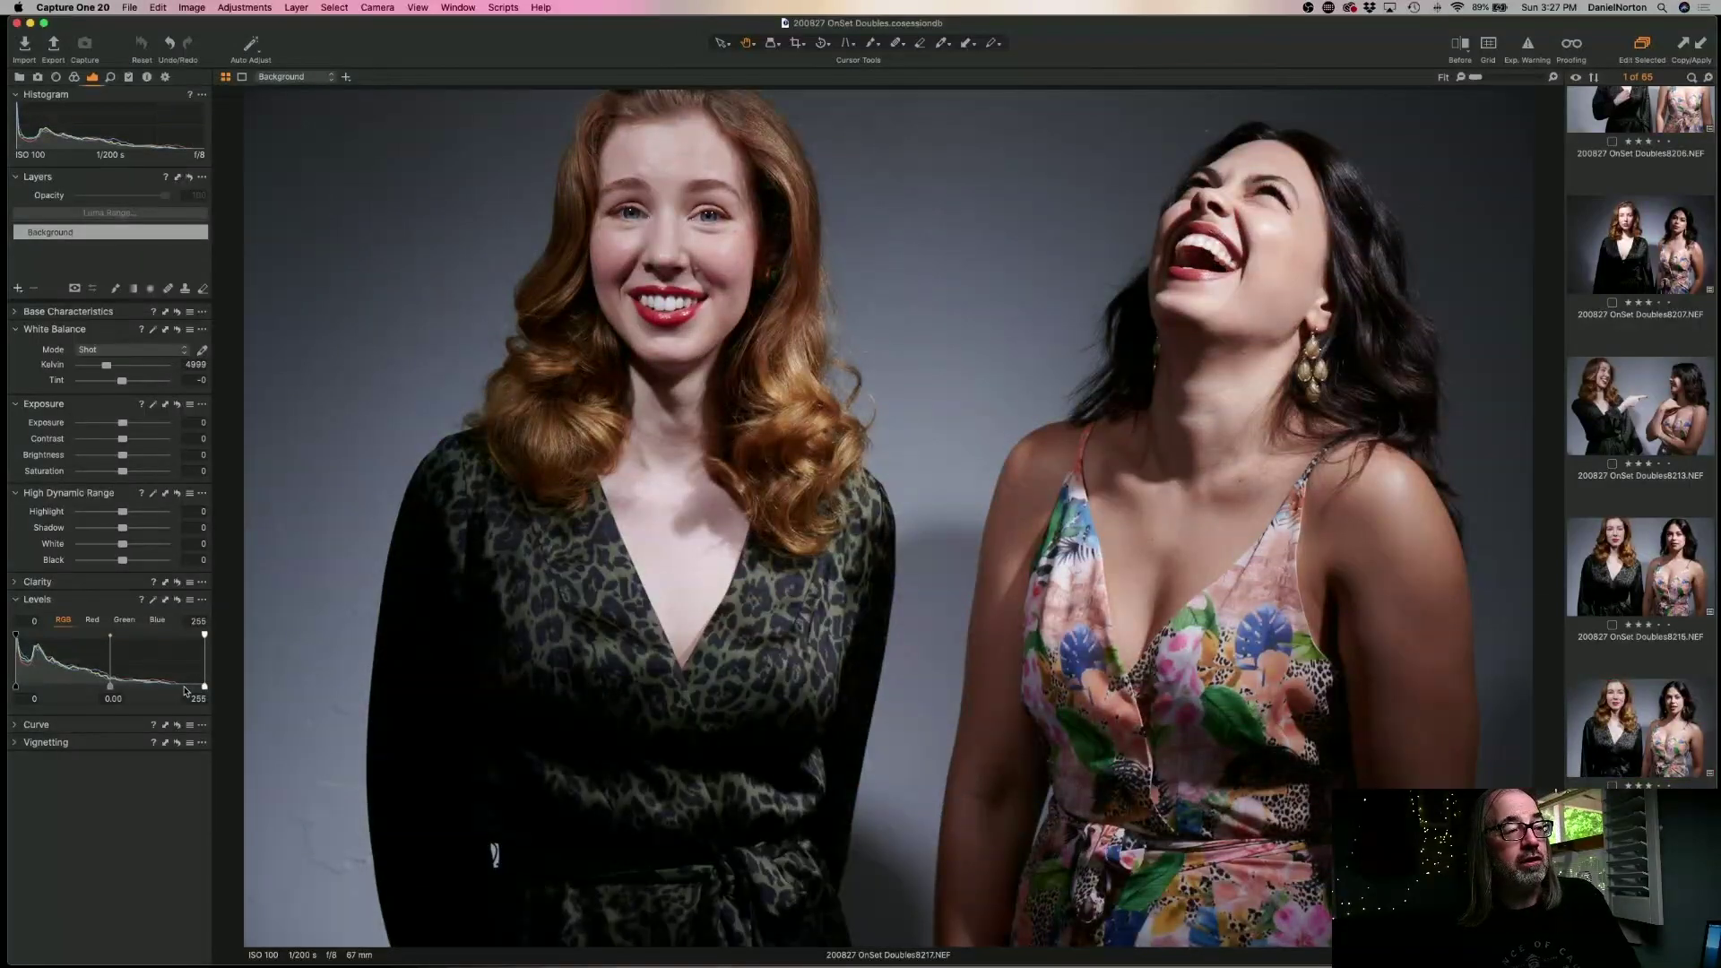
key("Left")
key("Right")
key("Left")
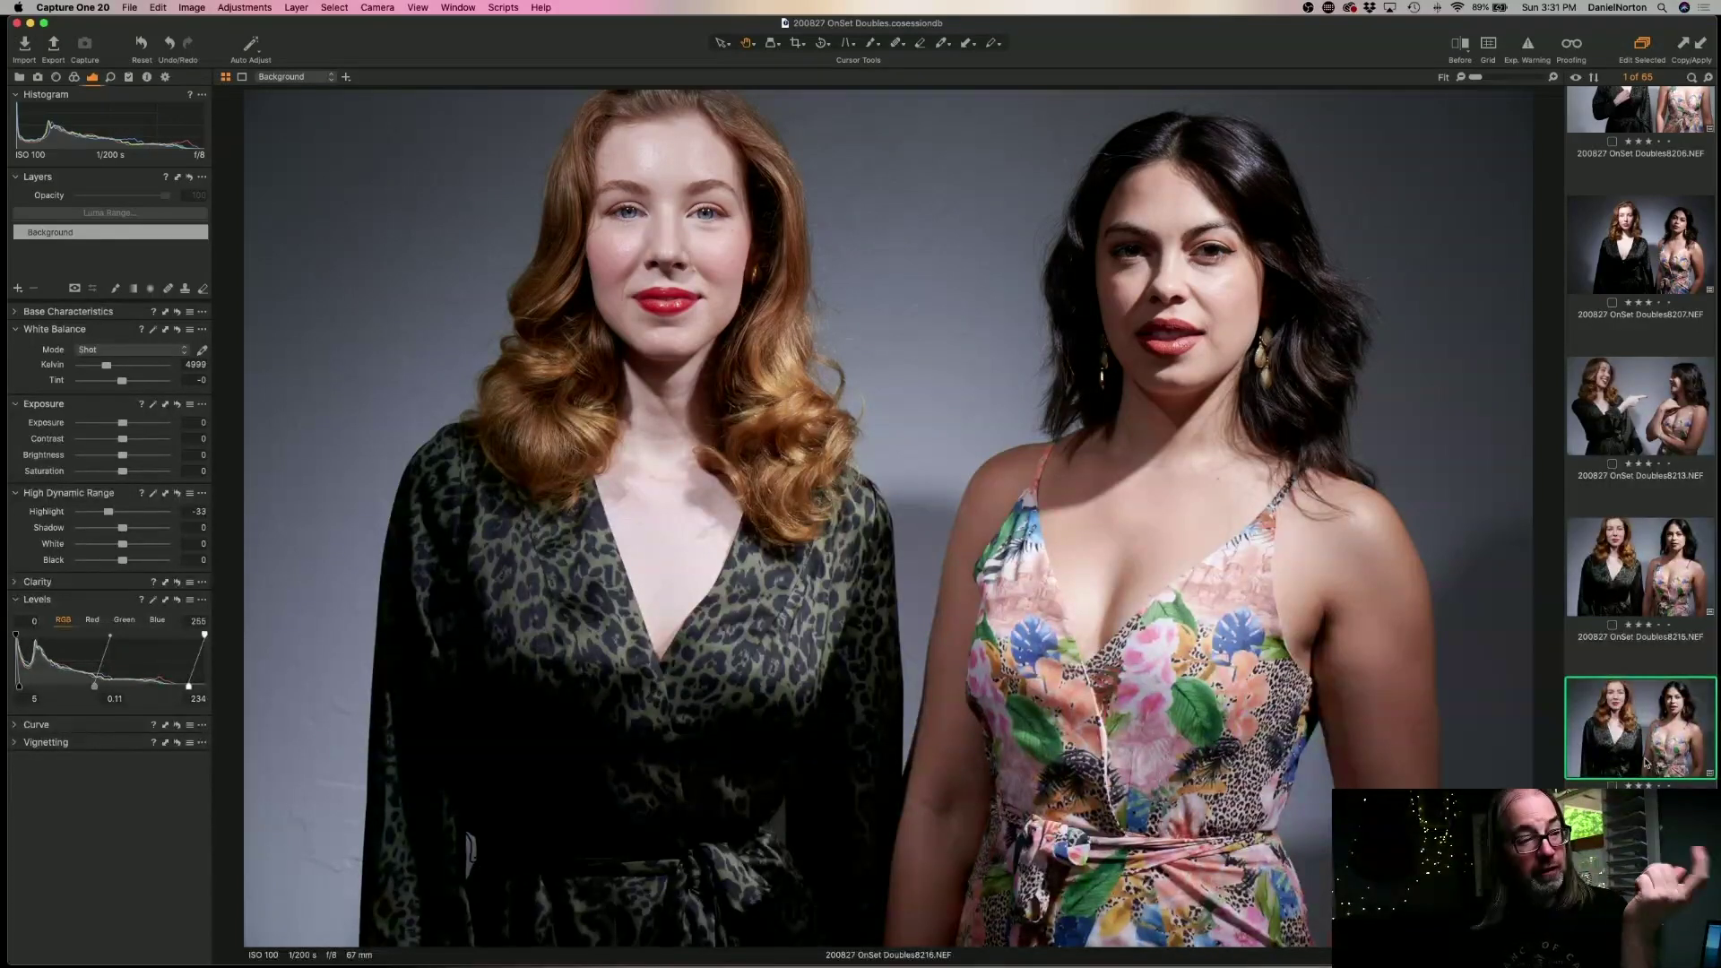
- Apply the same Levels and Highlight adjustments to 200827 OnSet Doubles8217.NEF and 8218.NEF
key("Down")
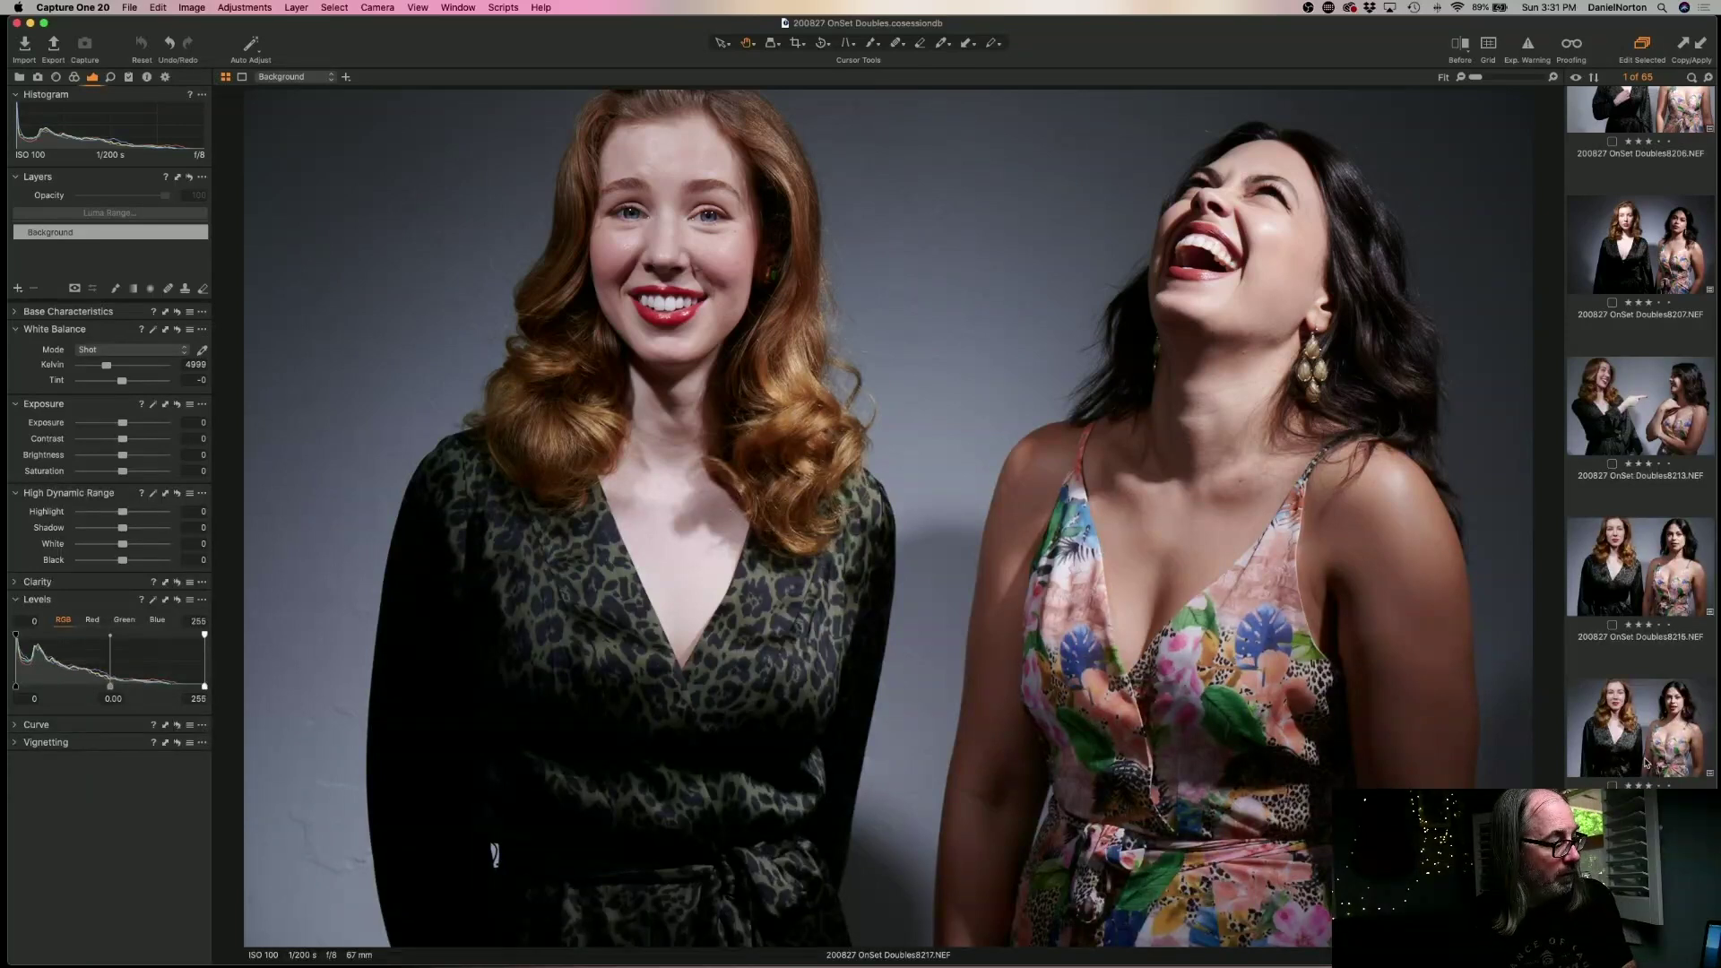
key("super+shift+a")
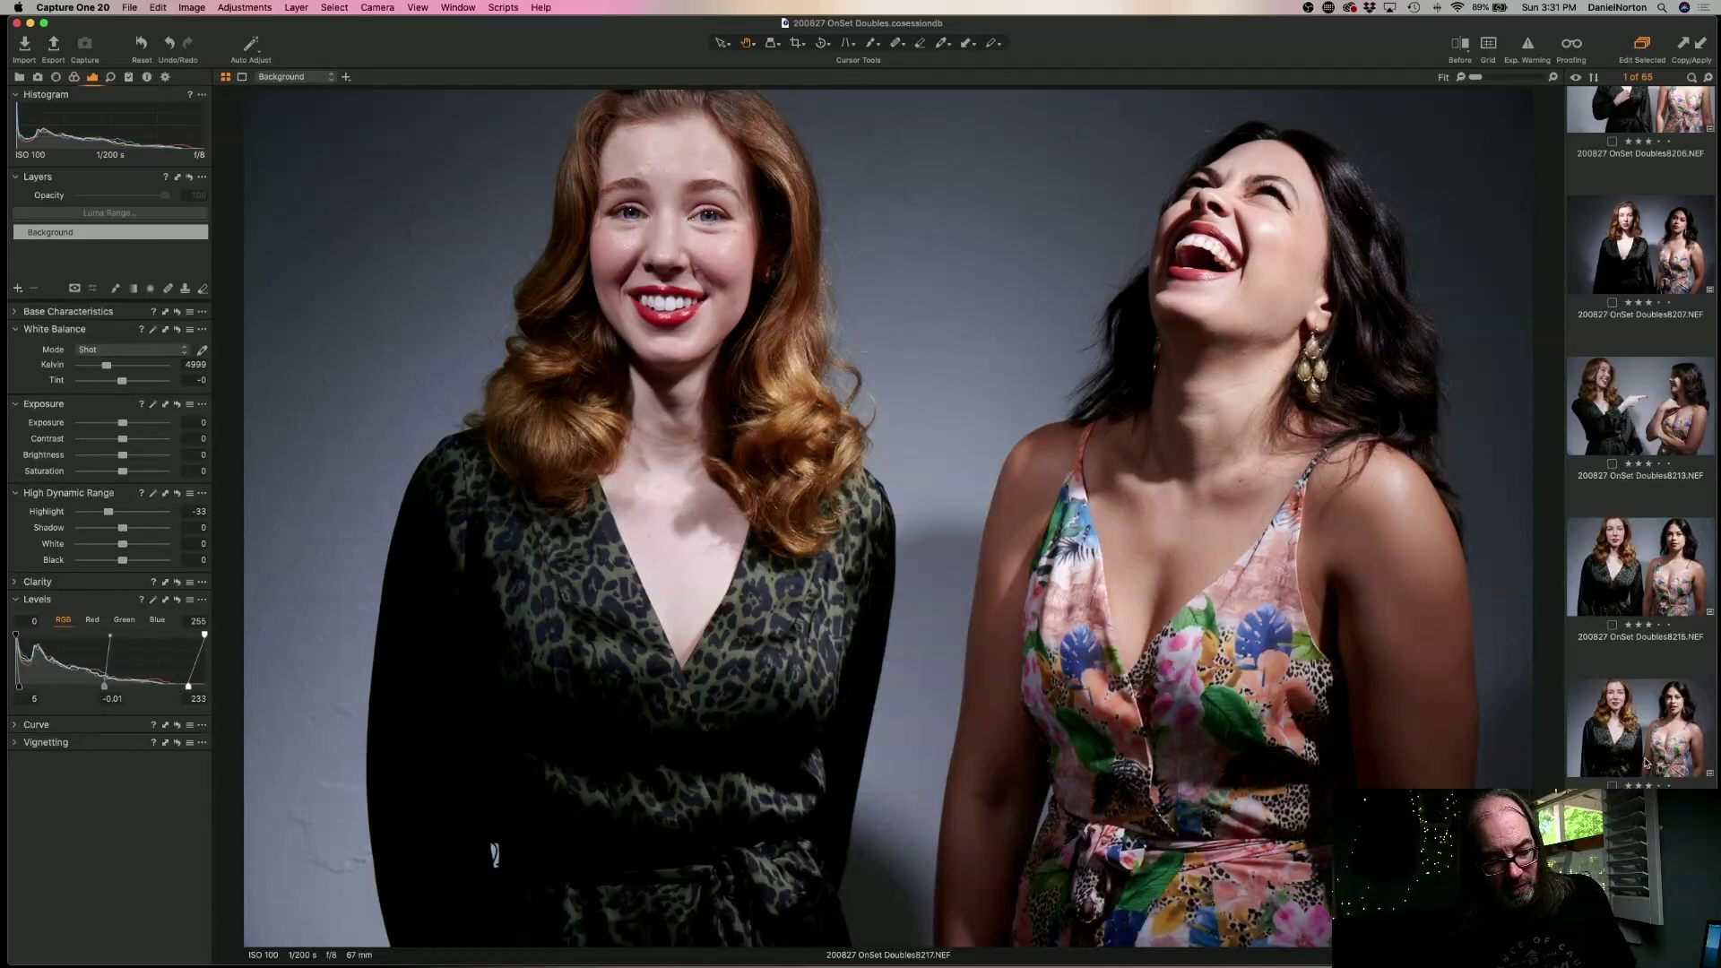
key("Down")
key("super+shift+a")
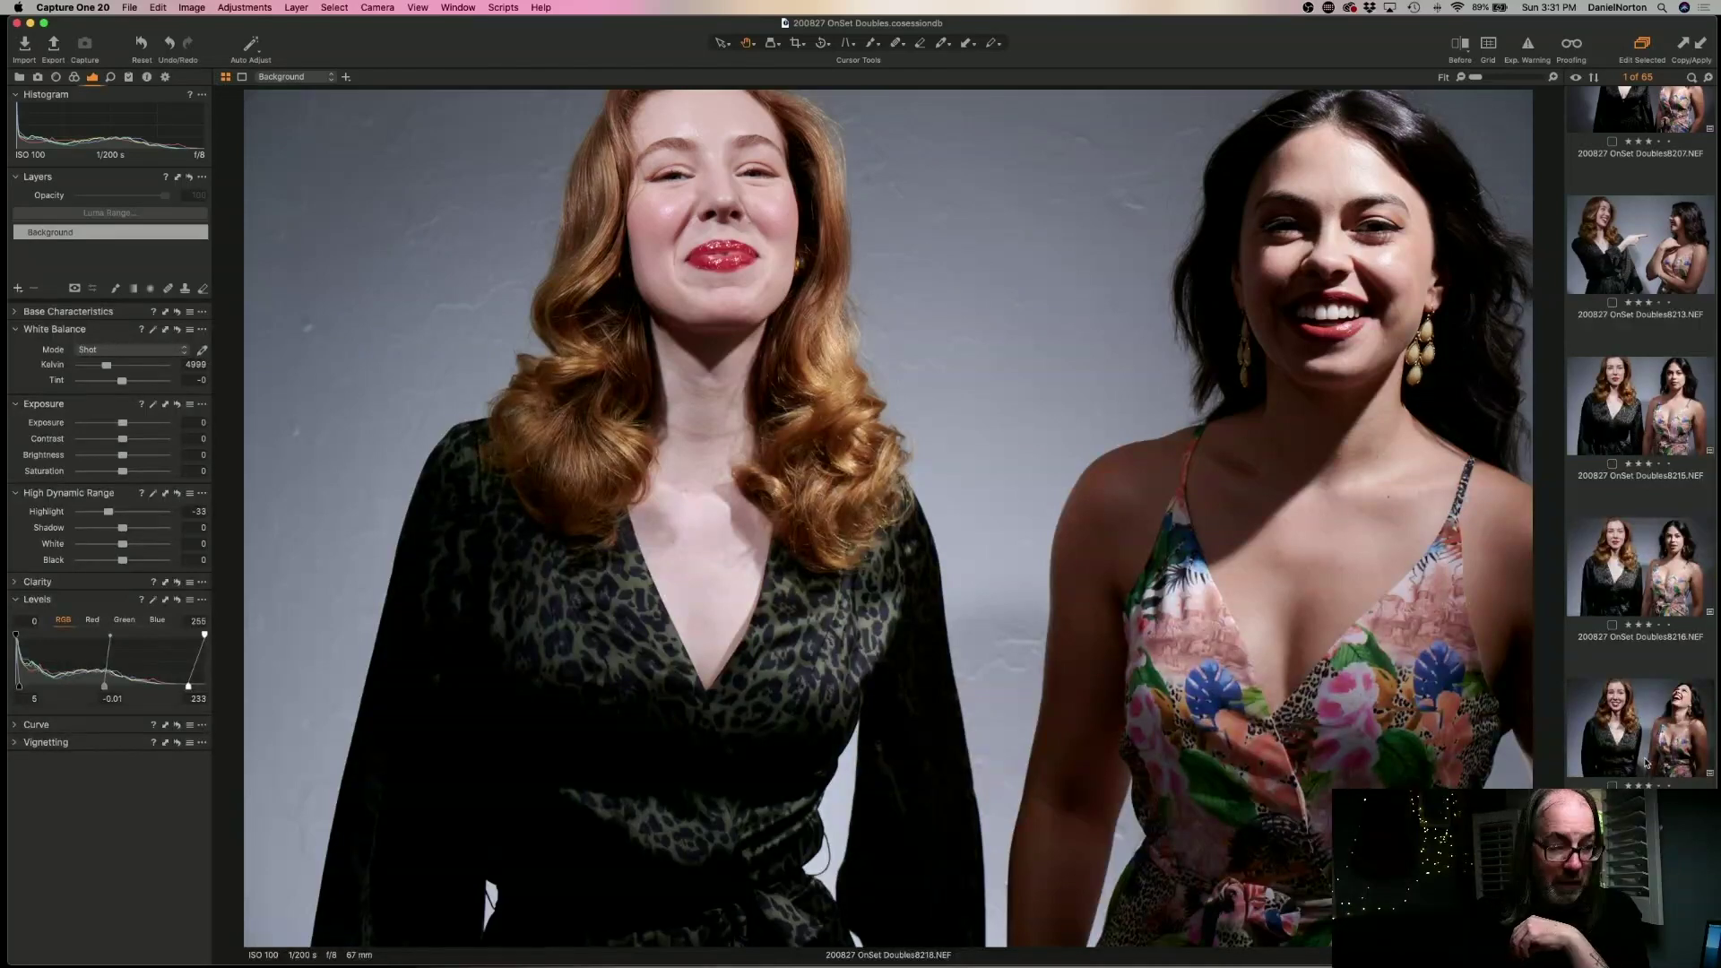
- Reject 200827 OnSet Doubles8219.NEF, taking it out of the filtered keepers
left_click(1647, 762)
key("Right")
key("Right")
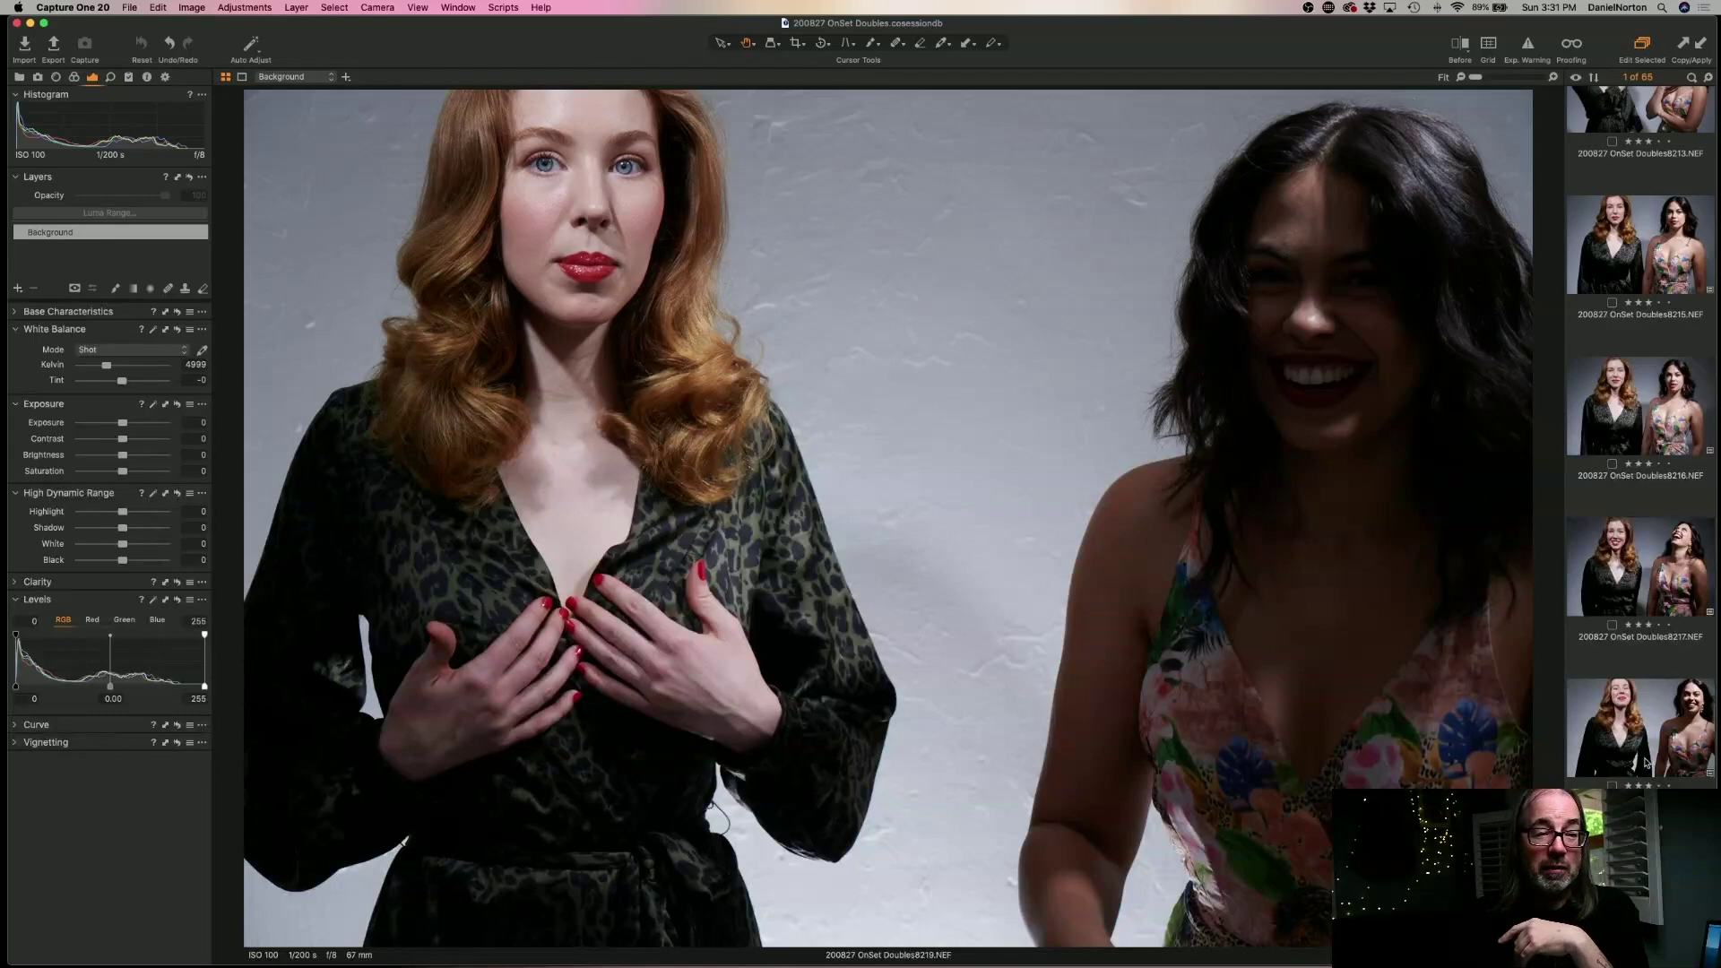
key("Delete")
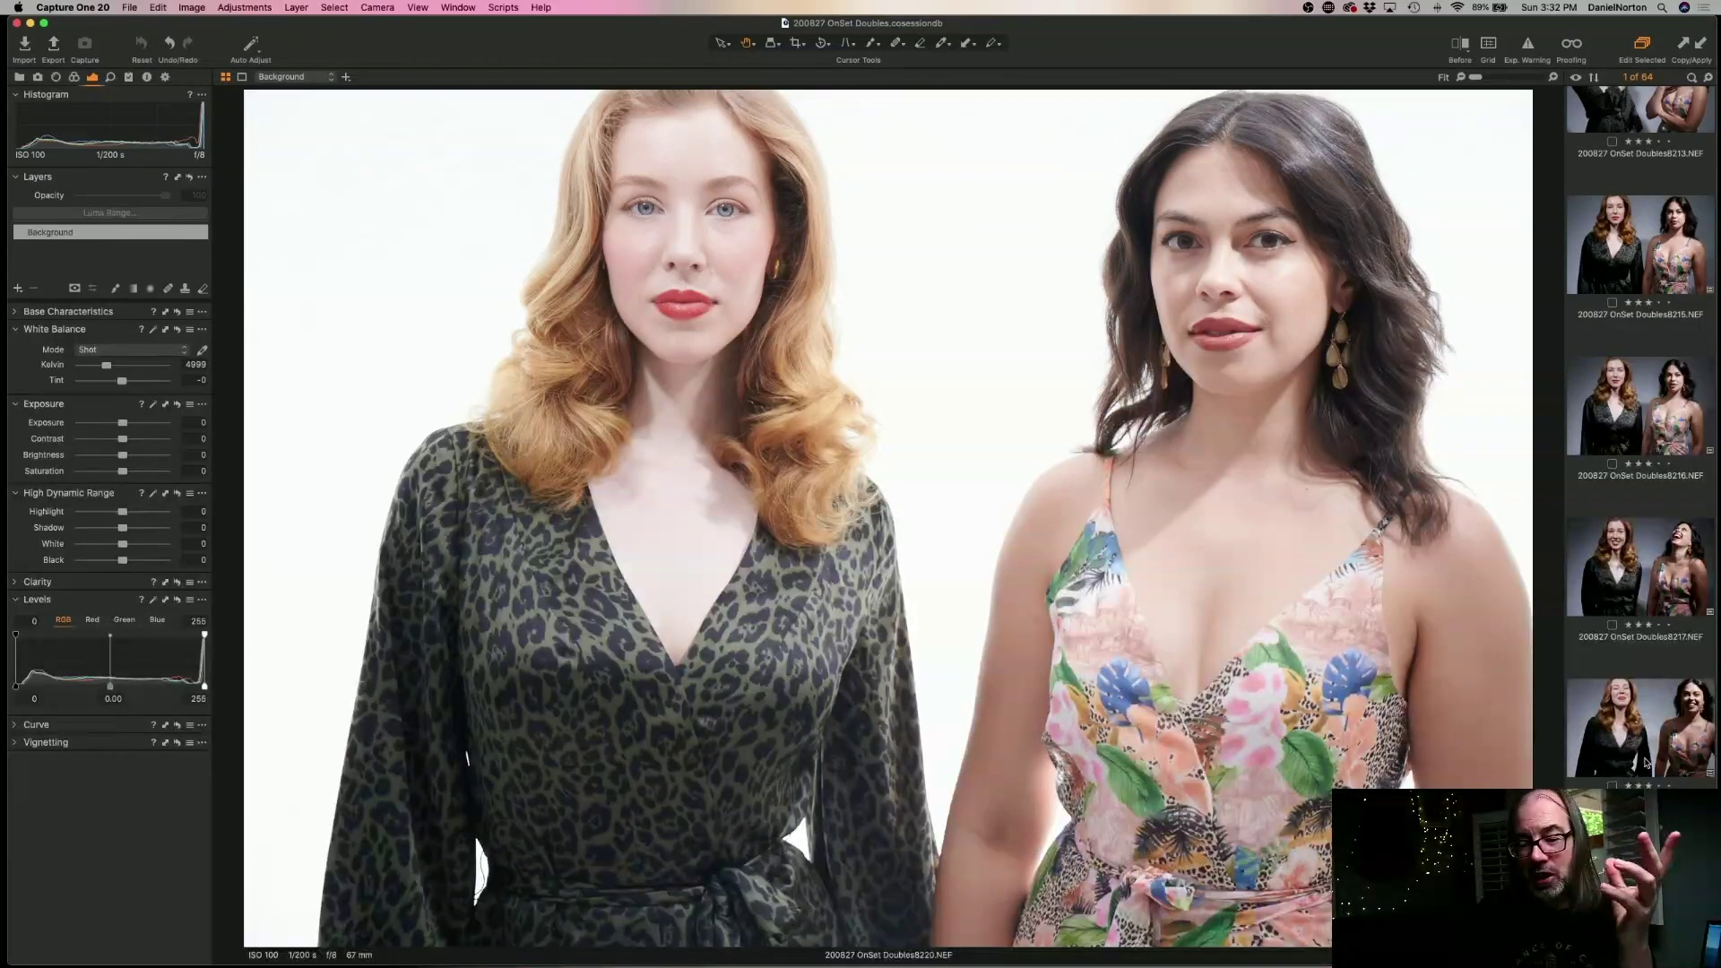
- Set the Levels of 200827 OnSet Doubles8220.NEF to a black input of 33, midtone of -0.14 and white input of 236
left_click(1646, 763)
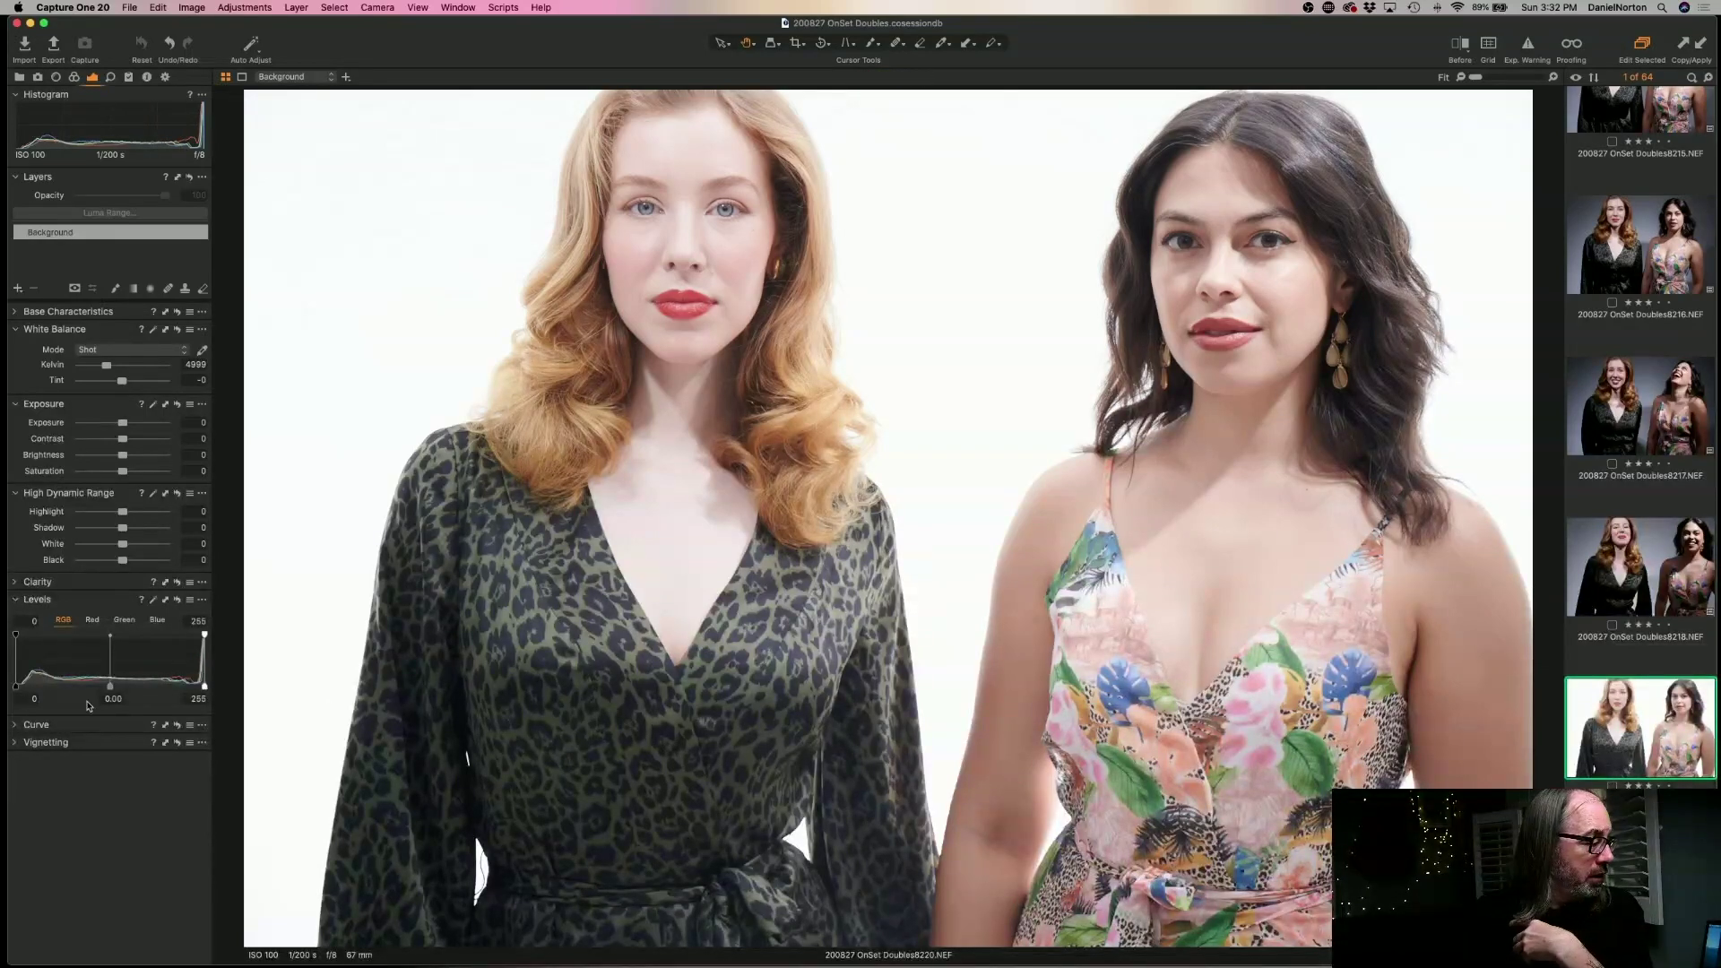
left_click_drag(17, 688, 32, 686)
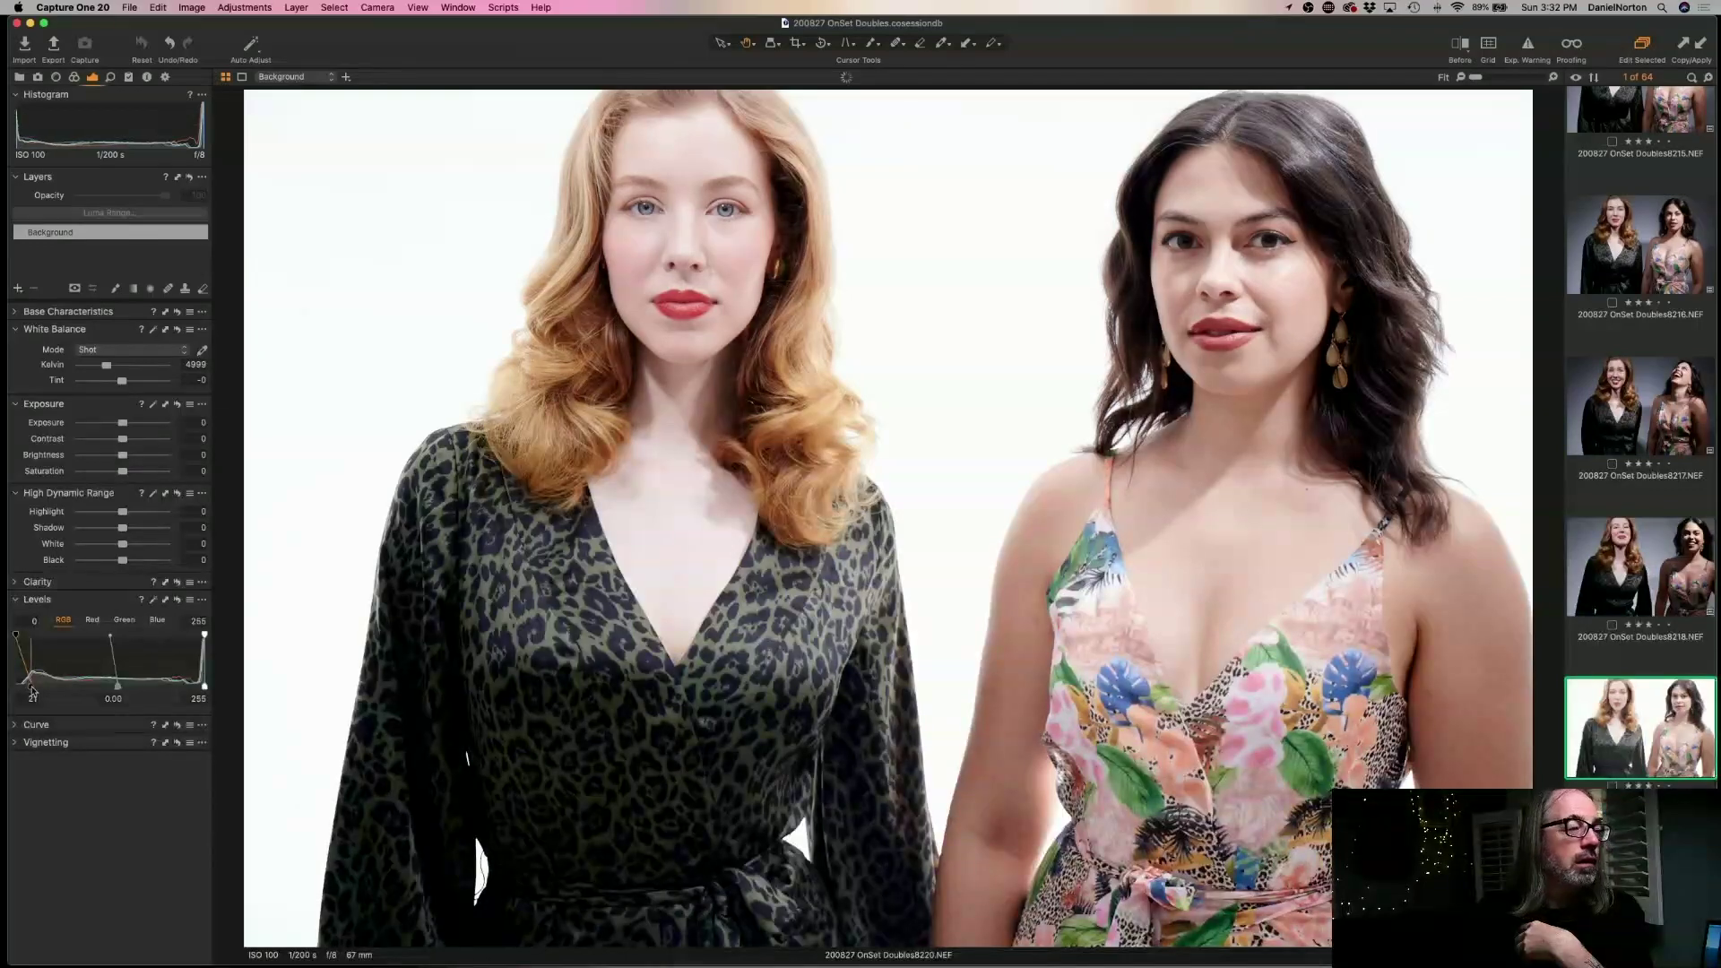
left_click_drag(117, 690, 43, 690)
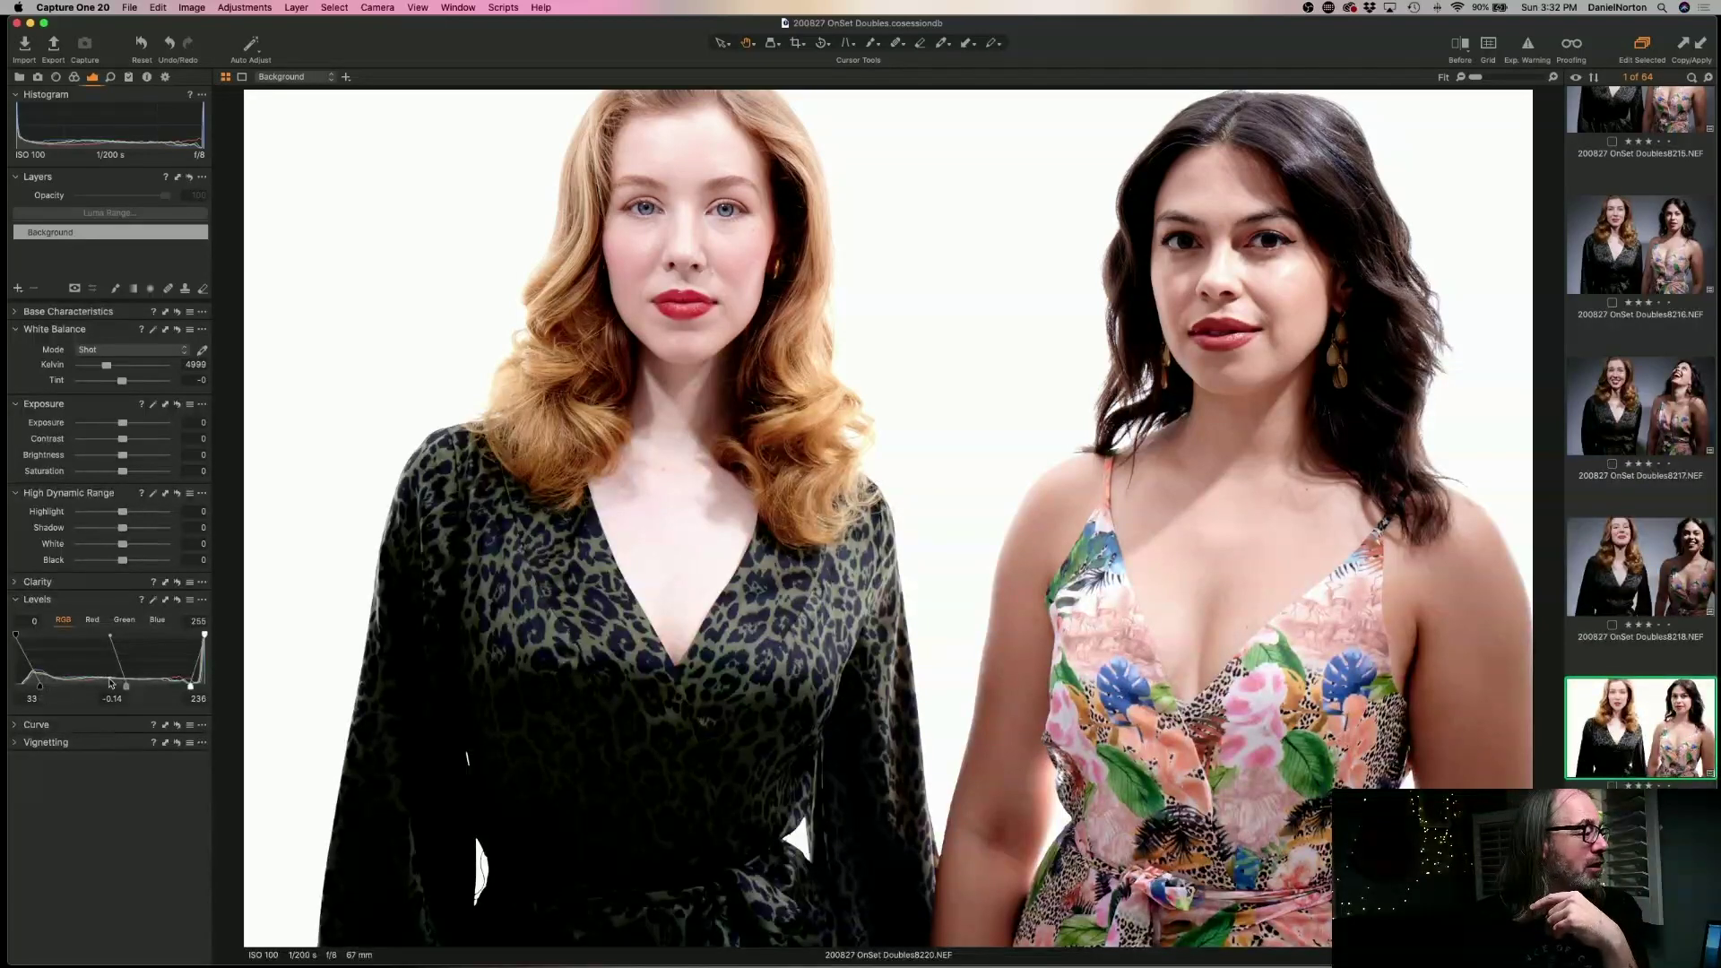
- Try a High Dynamic Range Shadow of 28 on 200827 OnSet Doubles8220.NEF, settle Shadow at -1 with Black at 0, and open 8221.NEF
mouse_move(122, 560)
left_mouse_down()
mouse_move(103, 562)
mouse_move(152, 562)
mouse_move(98, 563)
mouse_move(126, 564)
mouse_move(100, 529)
mouse_move(127, 529)
left_mouse_up()
double_click(126, 561)
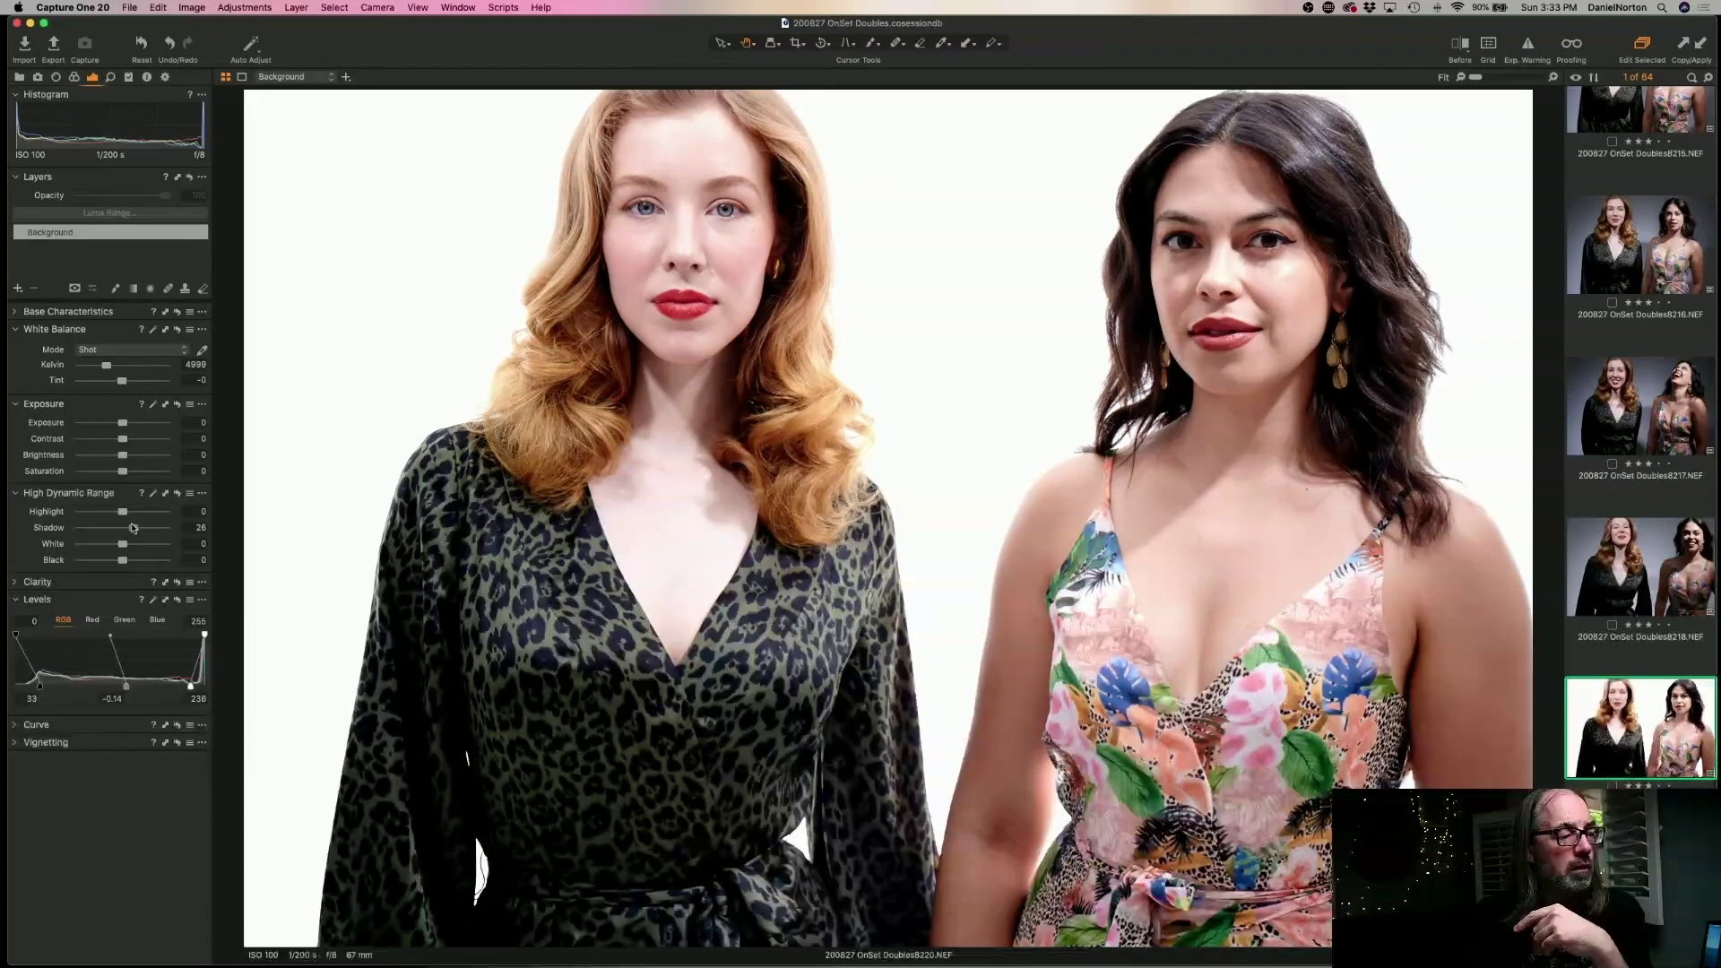
mouse_move(130, 529)
left_mouse_down()
mouse_move(145, 529)
mouse_move(79, 529)
mouse_move(137, 533)
mouse_move(122, 531)
left_mouse_up()
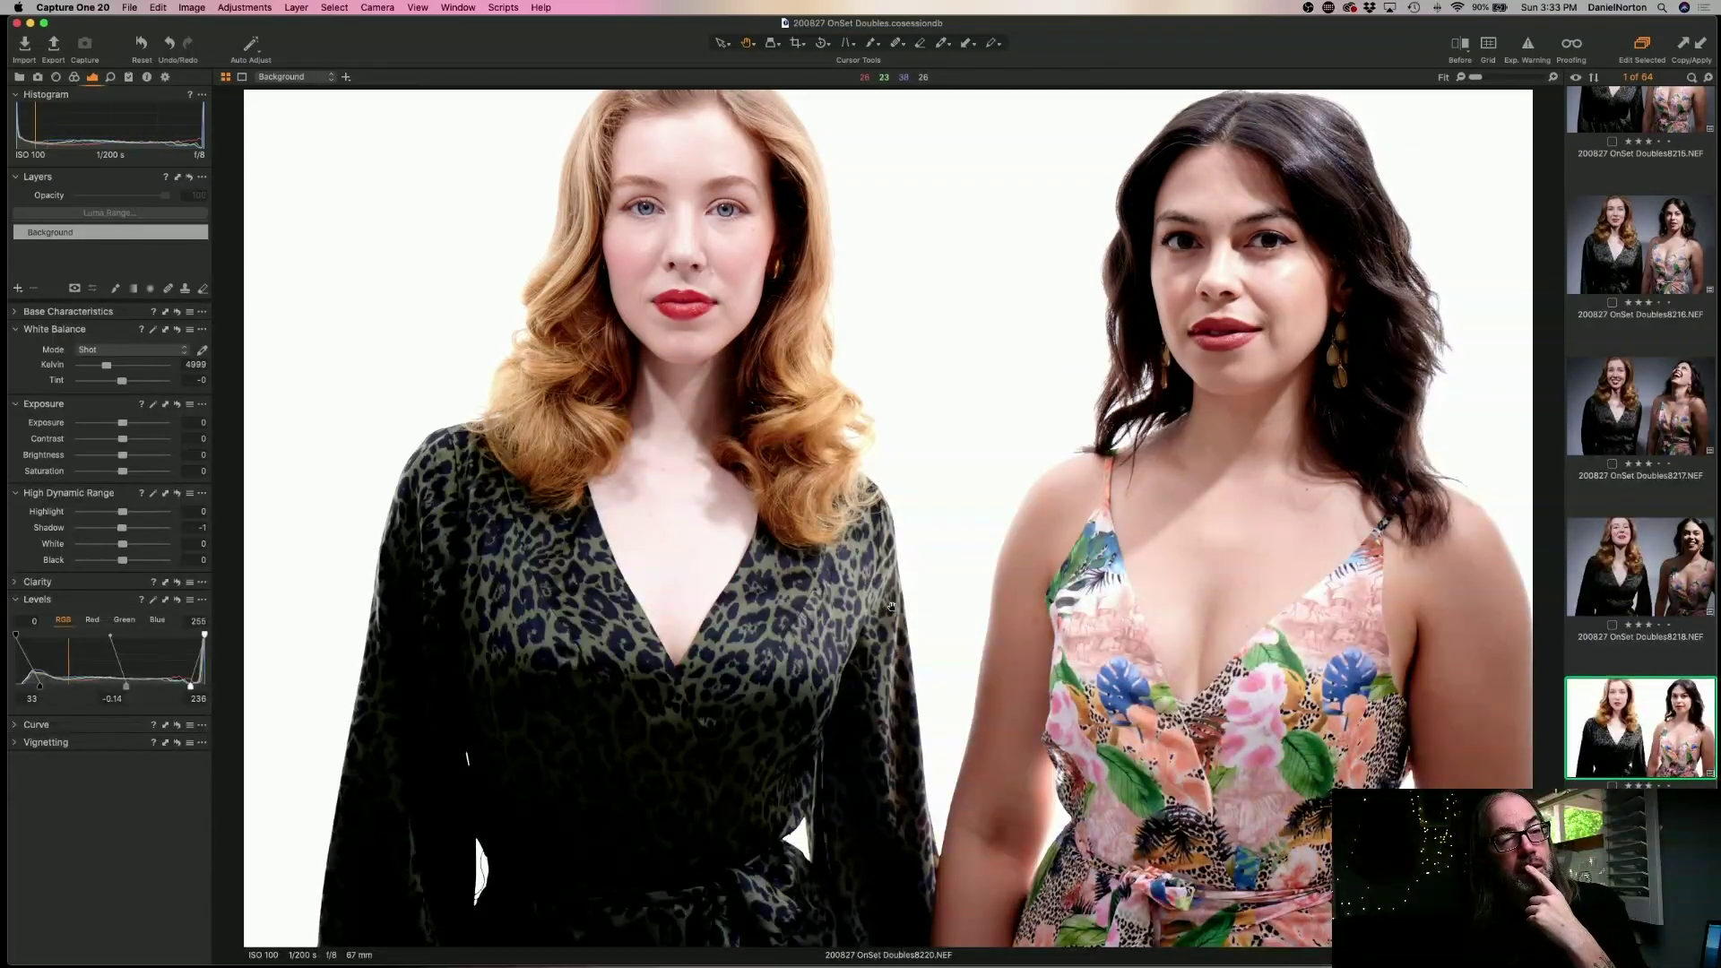
key("Down")
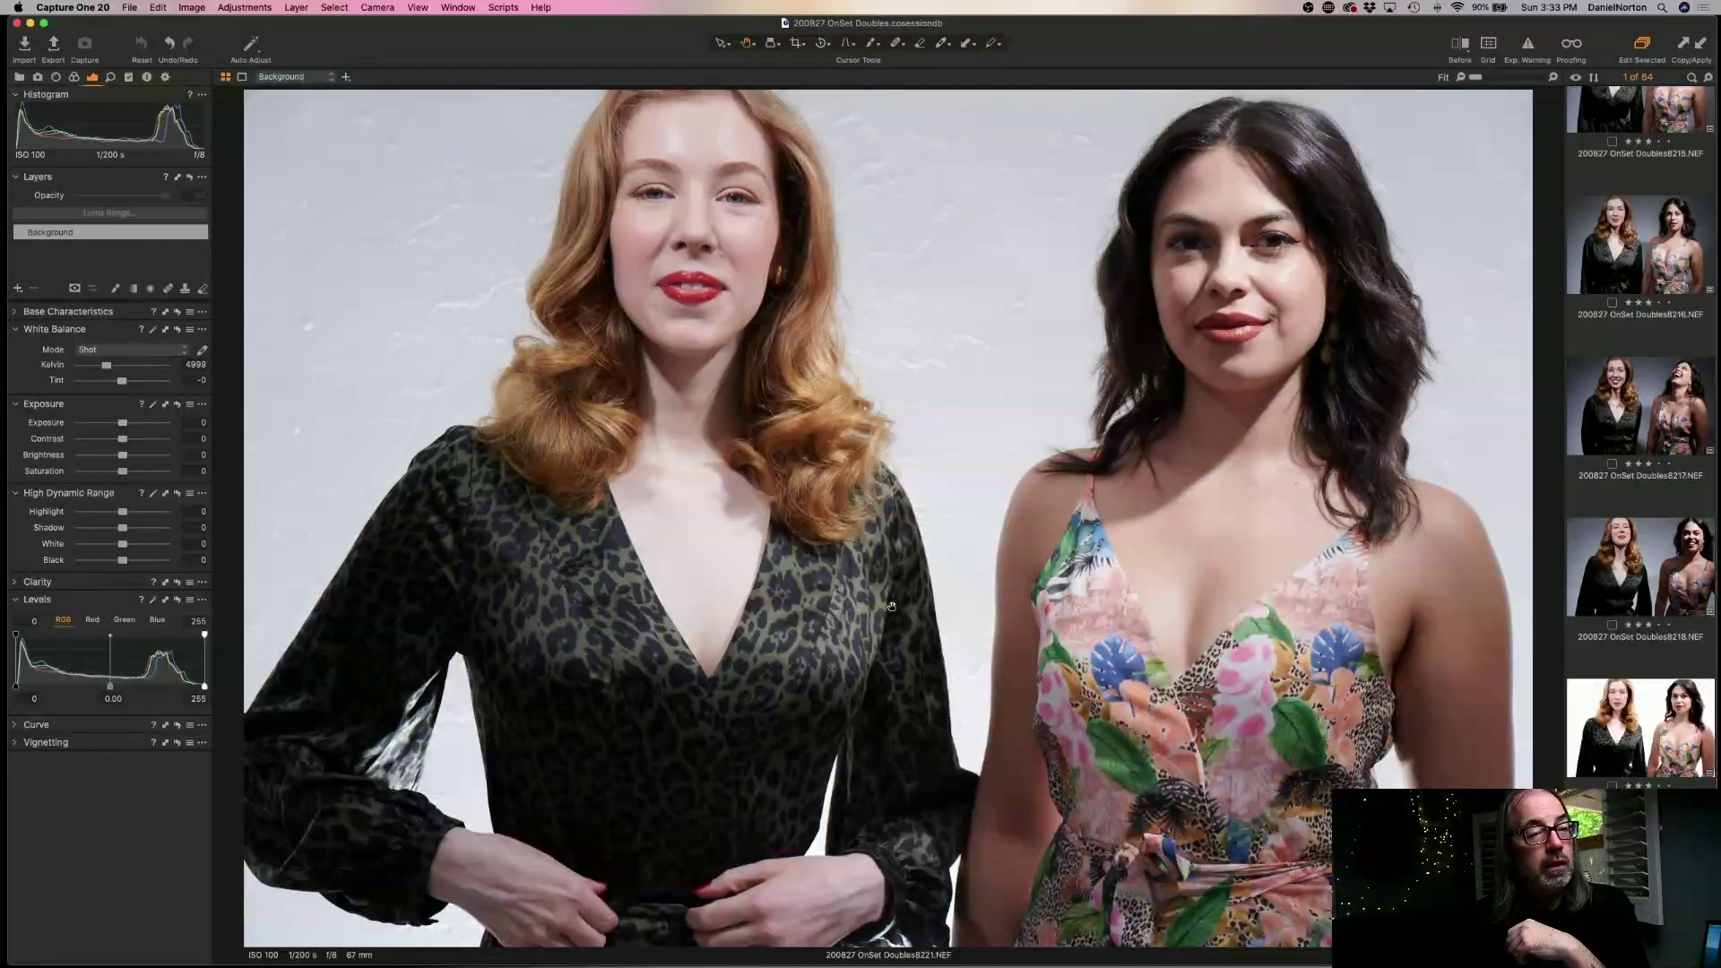
- Reject 200827 OnSet Doubles8221.NEF, taking it out of the filtered keepers, and check 8222.NEF before opening 8223.NEF
key("super+BackSpace")
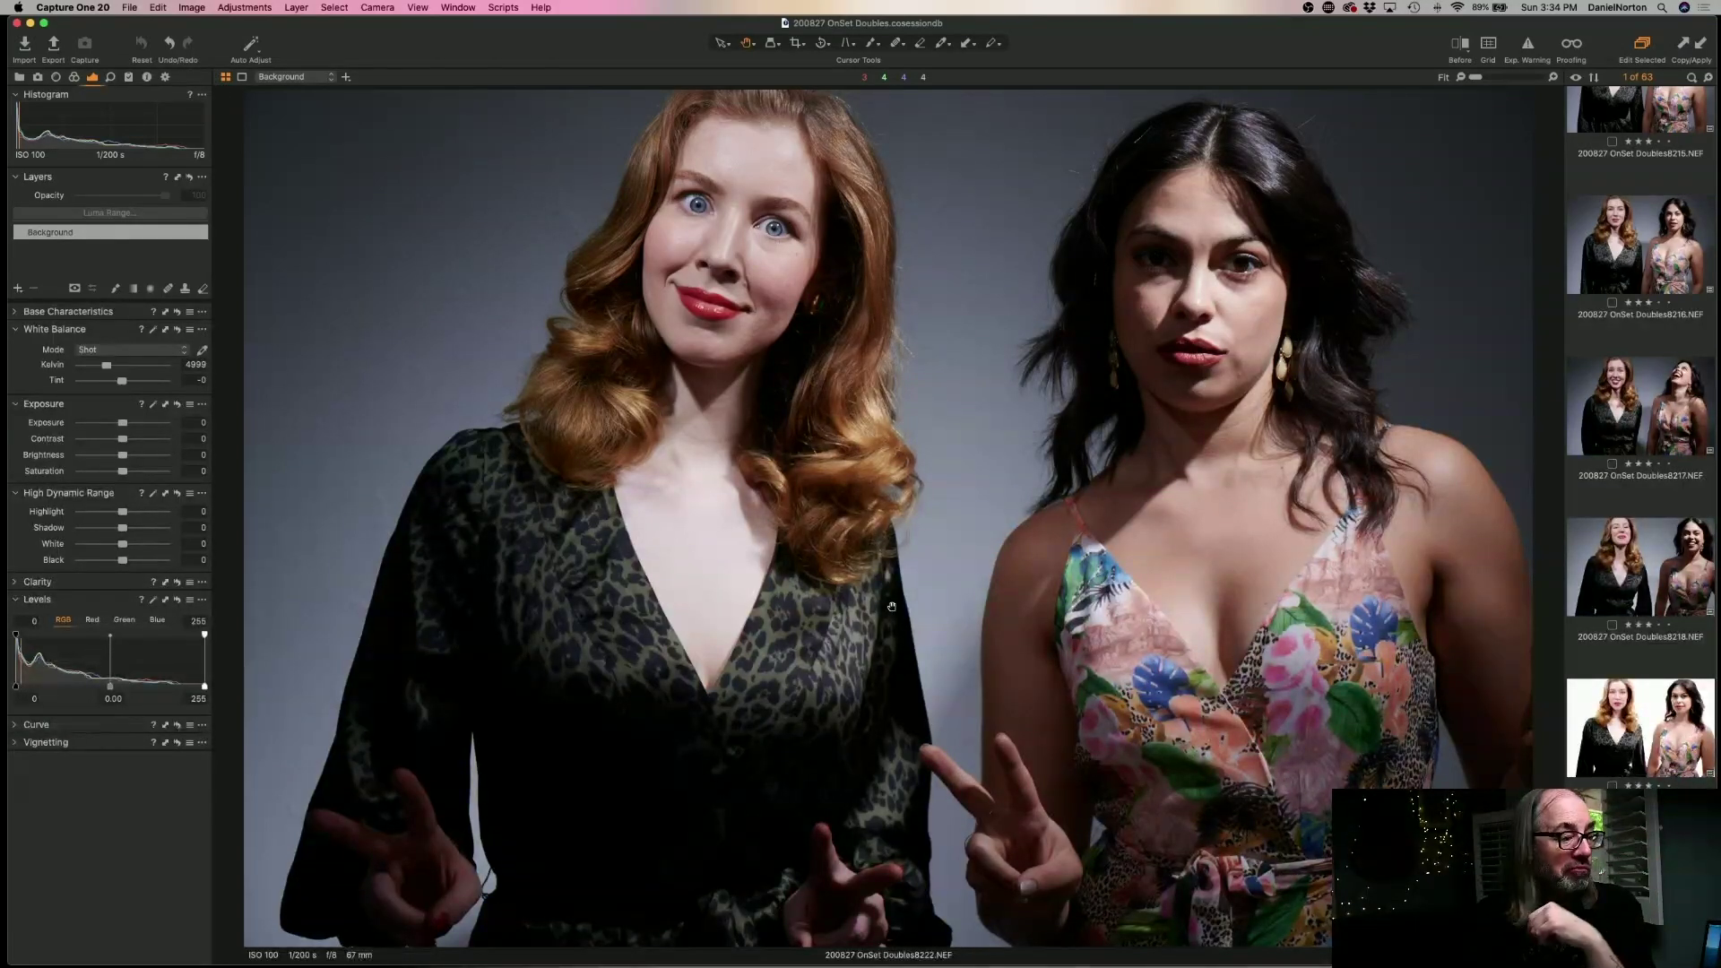
key("Left")
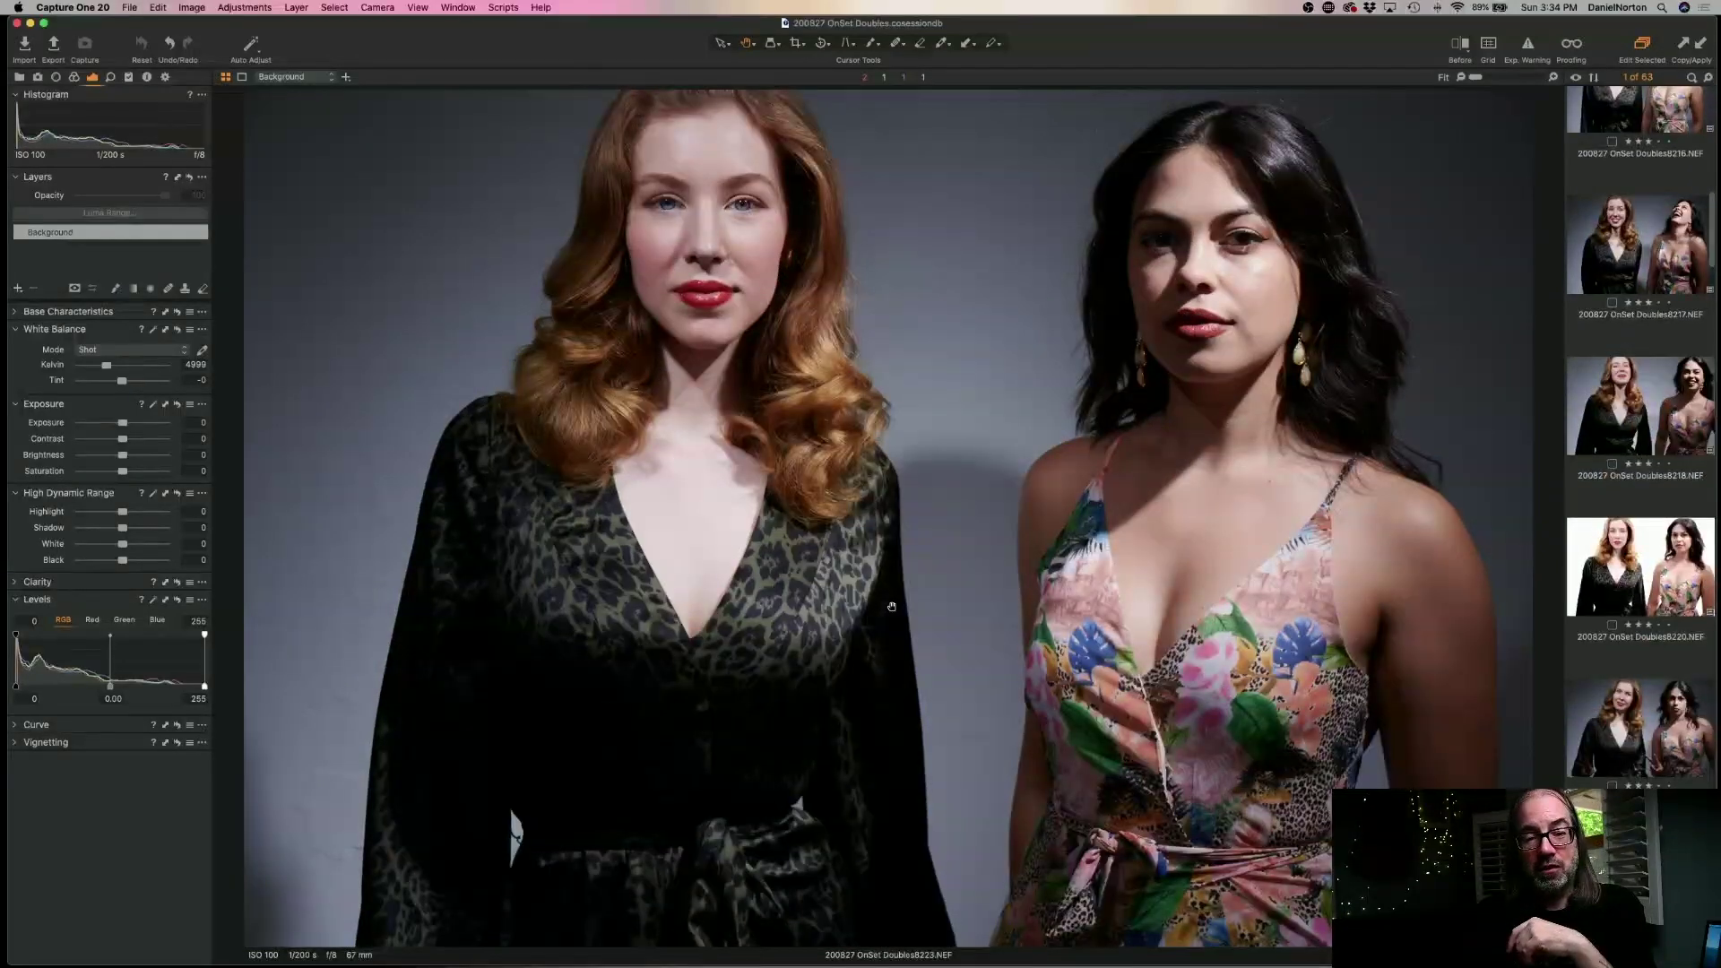
key("Right")
key("Right")
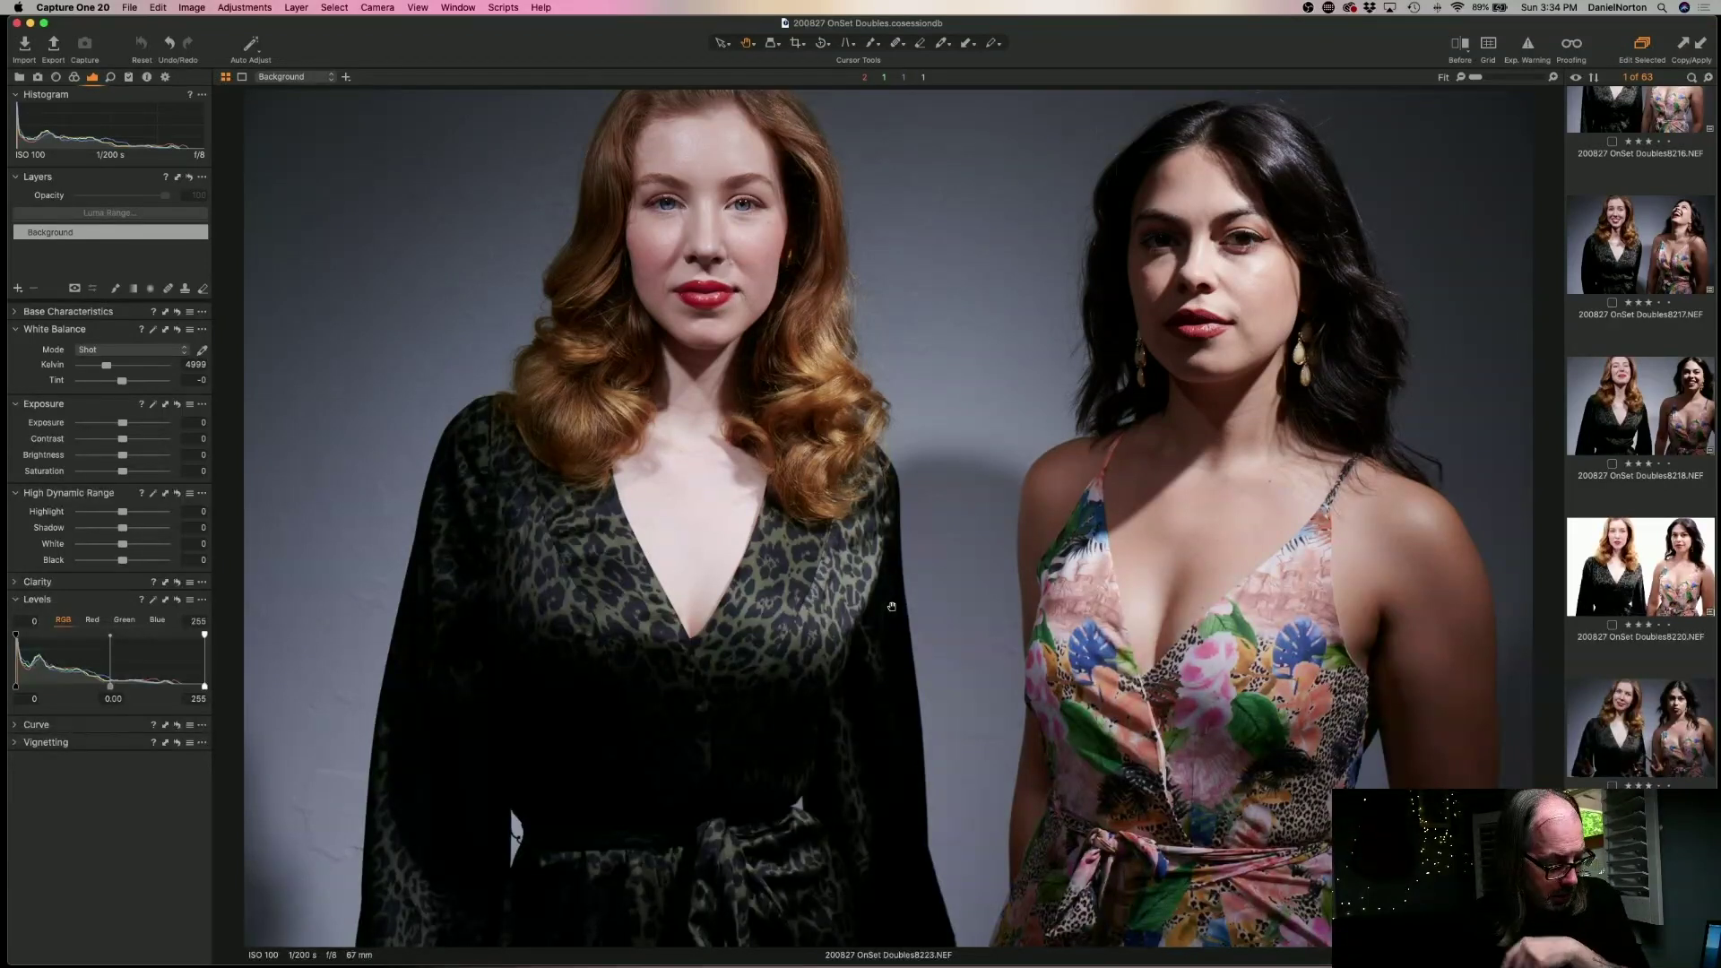
- Apply the same Levels and Highlight adjustments to 200827 OnSet Doubles8223.NEF, and refine its Levels to a midtone of 0.07 and black input of 6
key("super+shift+a")
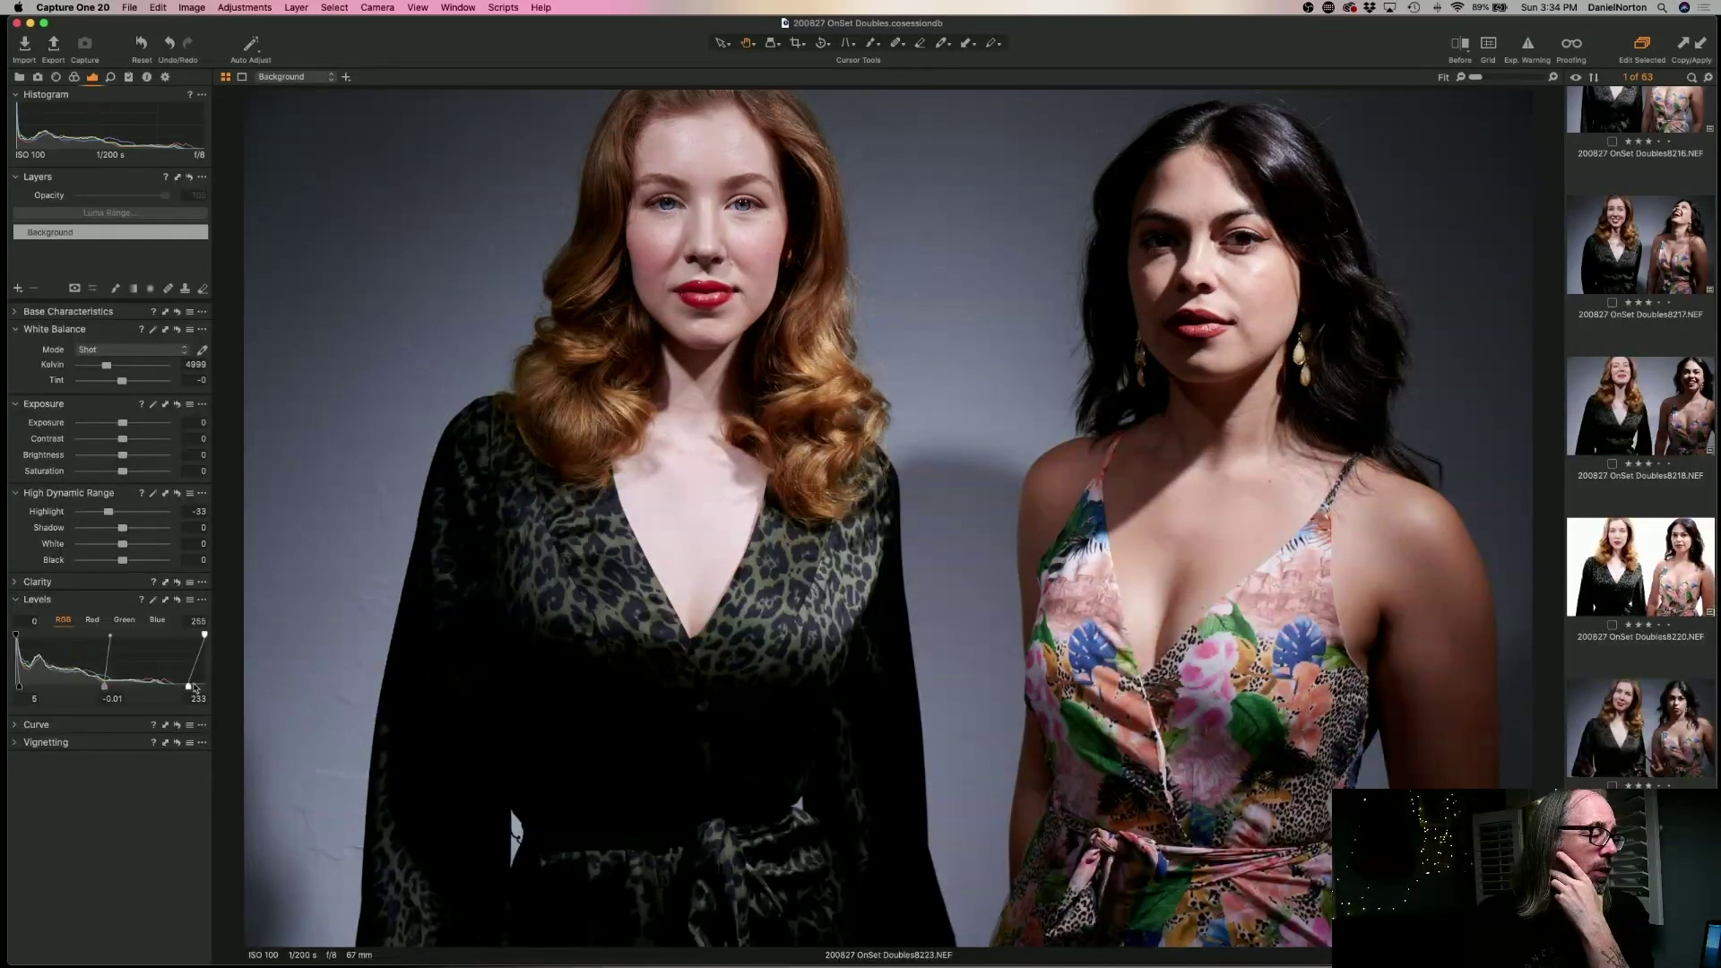
left_click_drag(105, 690, 98, 687)
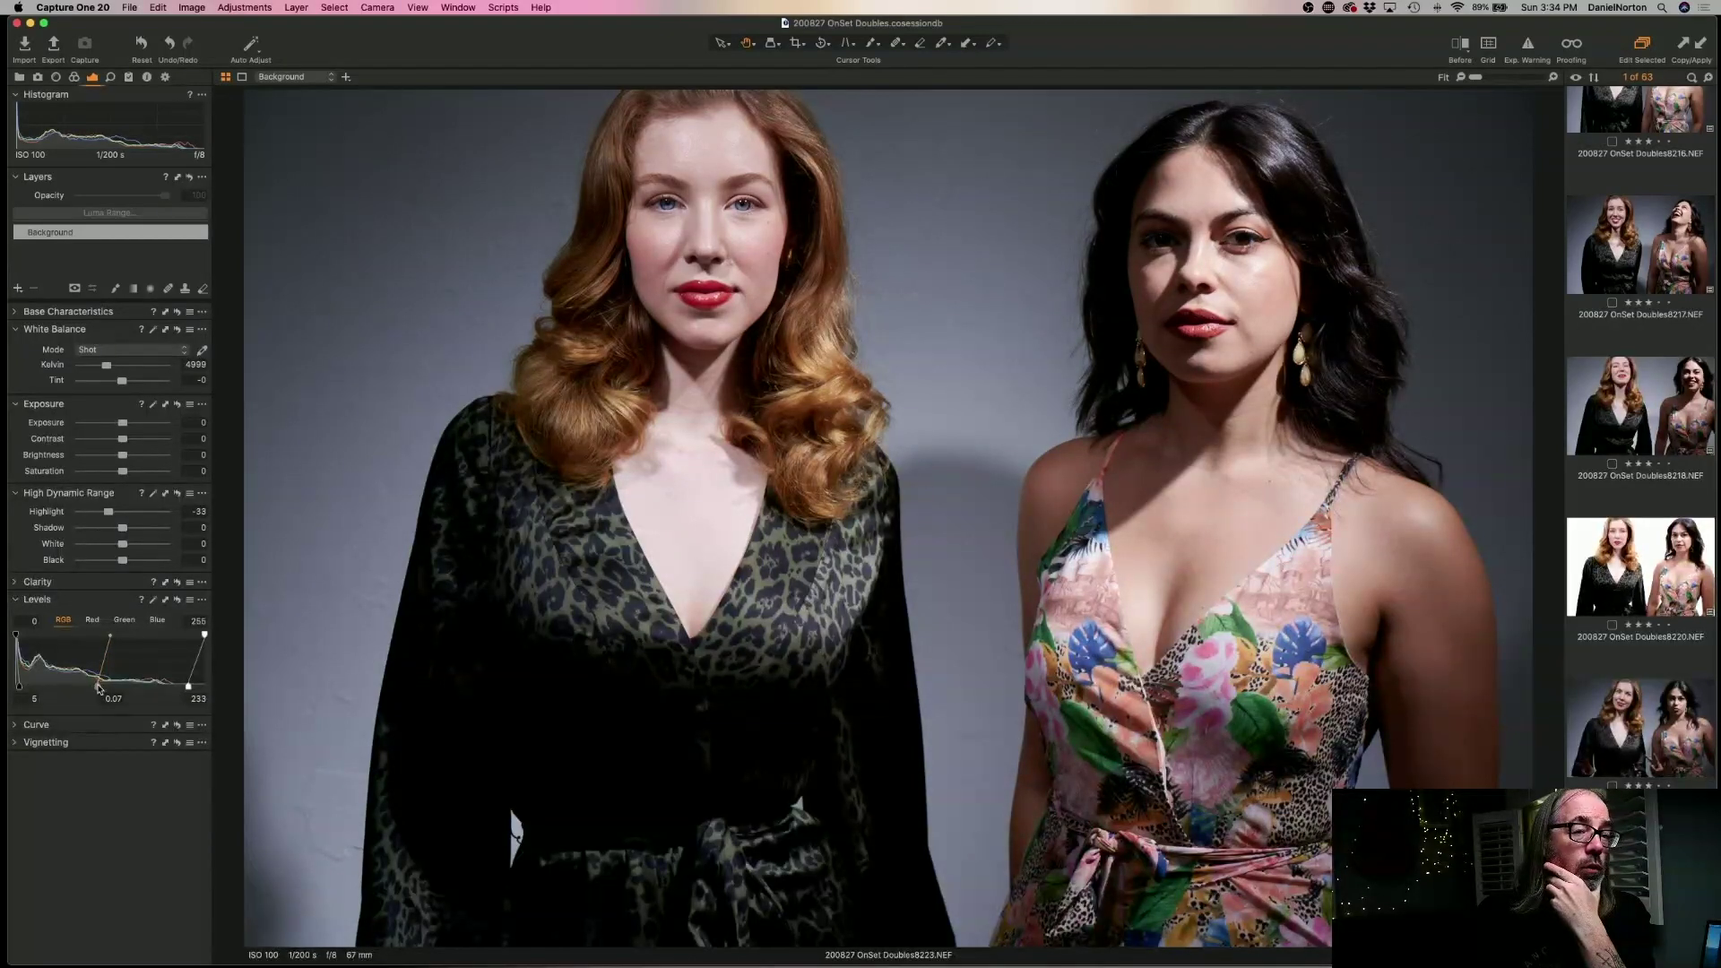
left_click_drag(18, 686, 19, 687)
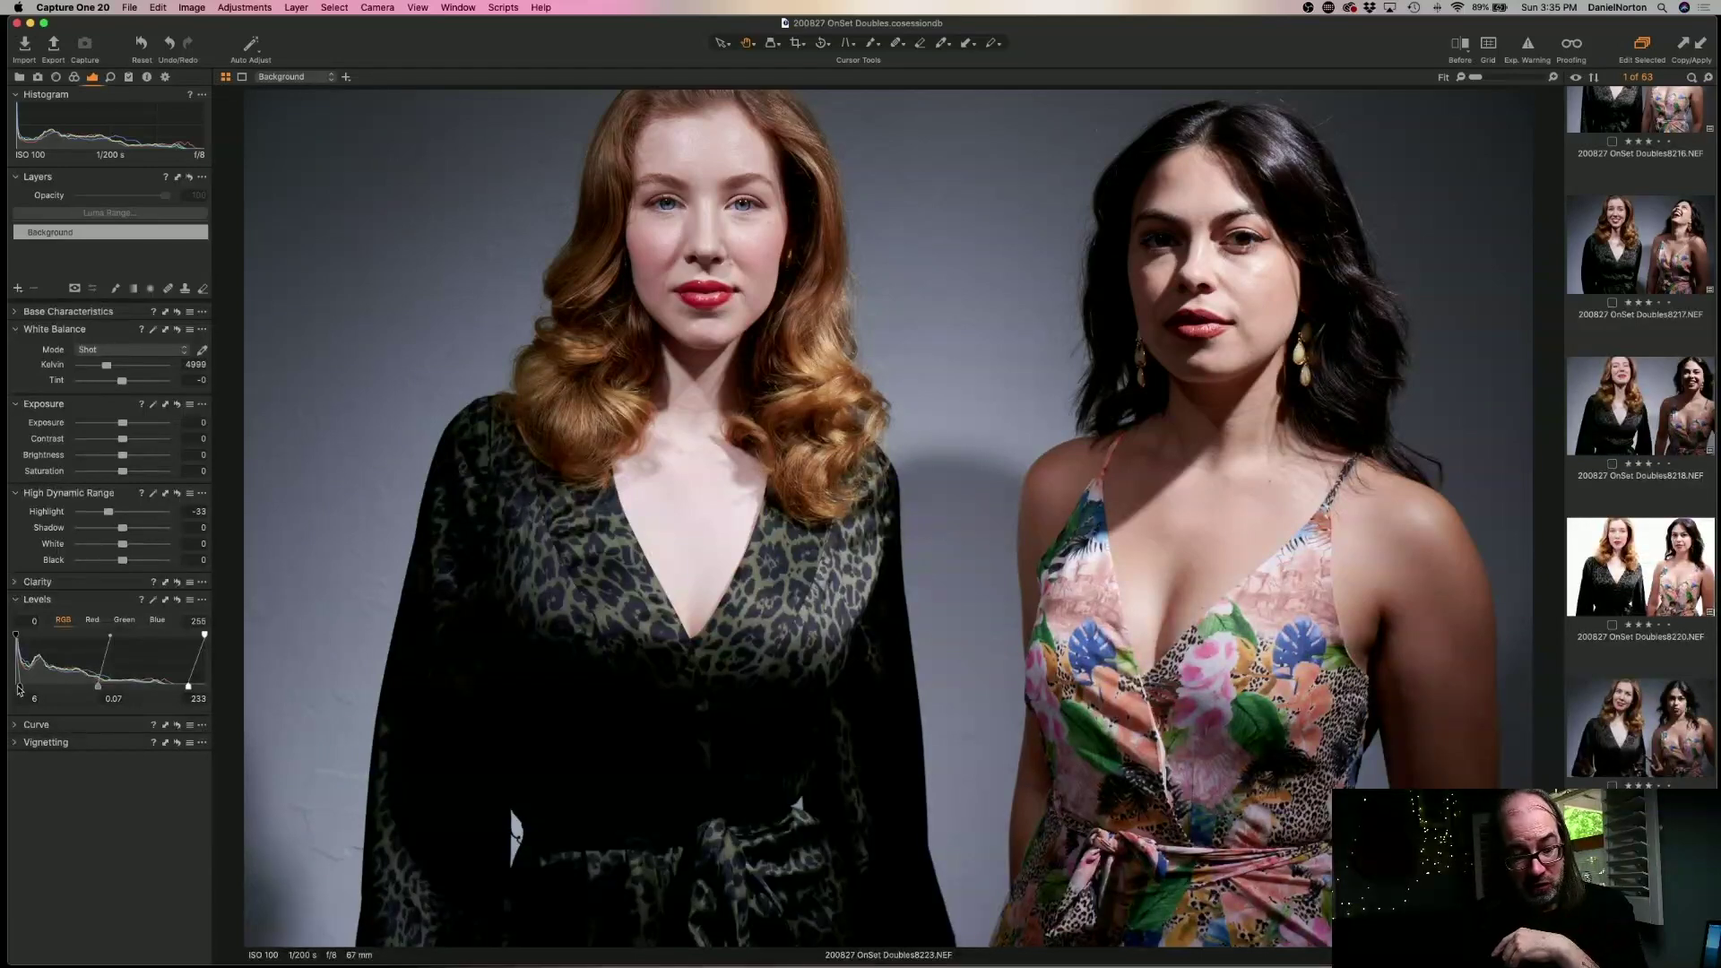
- Apply the copied adjustments to 200827 OnSet Doubles8224.NEF: Highlight -33 and Levels with black input 5, midtone -0.01 and white input 233
key("Left")
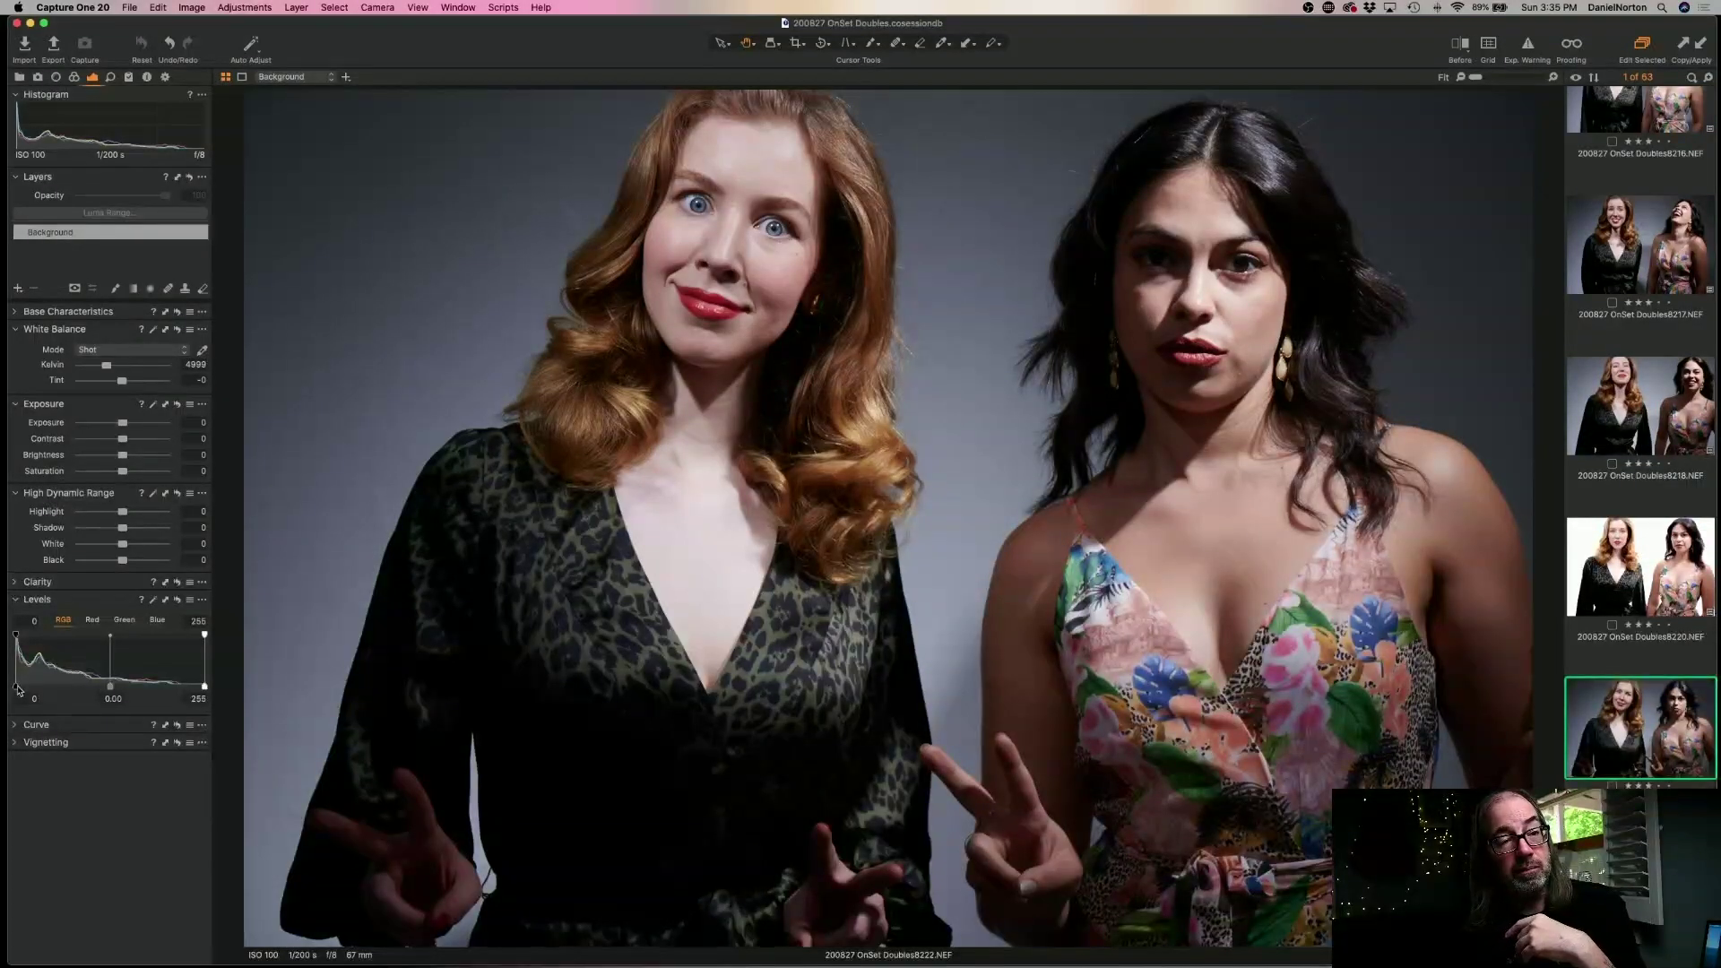
key("Right")
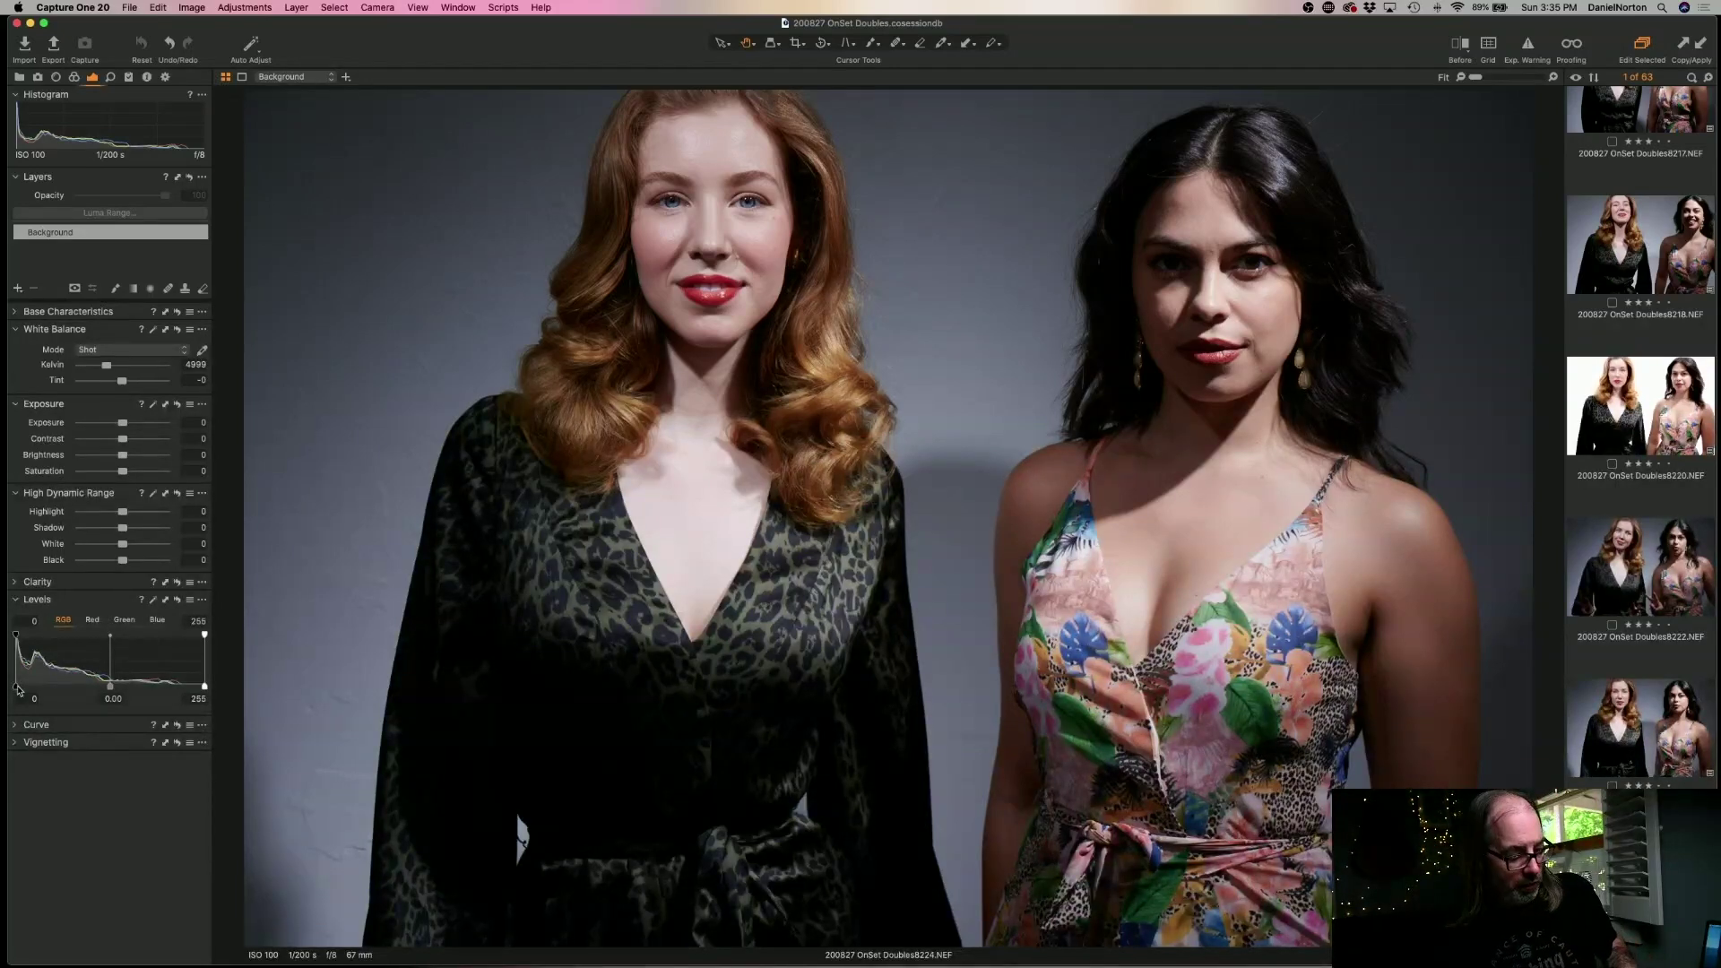
key("super+shift+a")
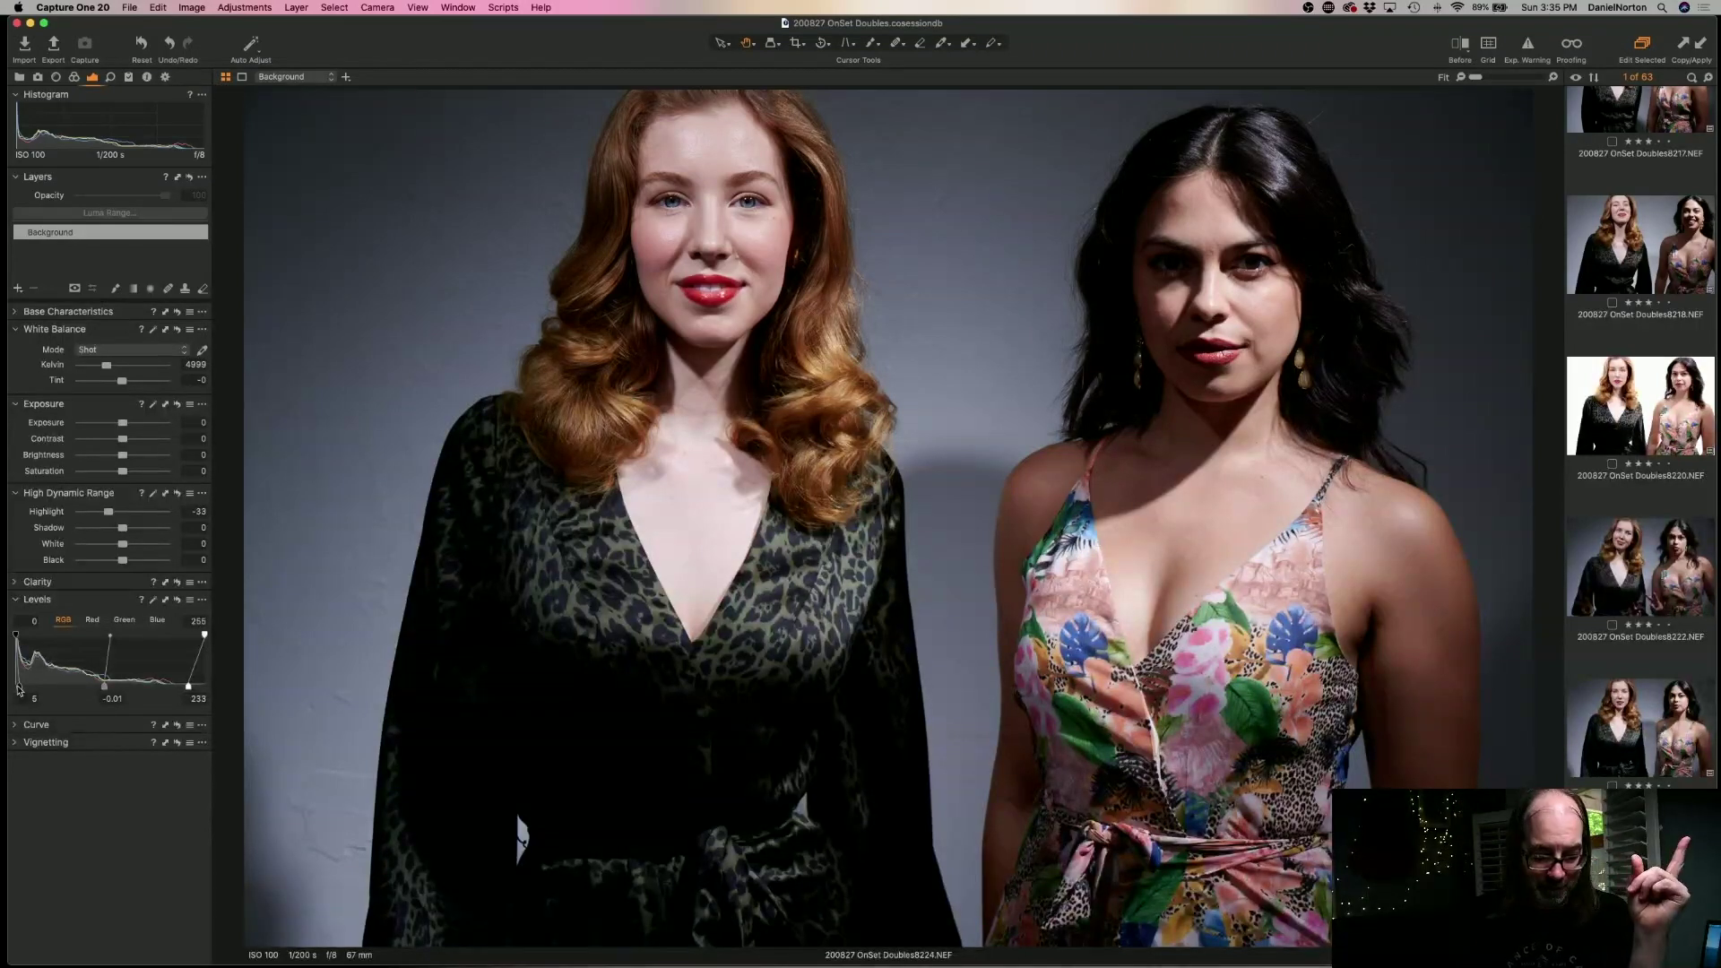
key("Right")
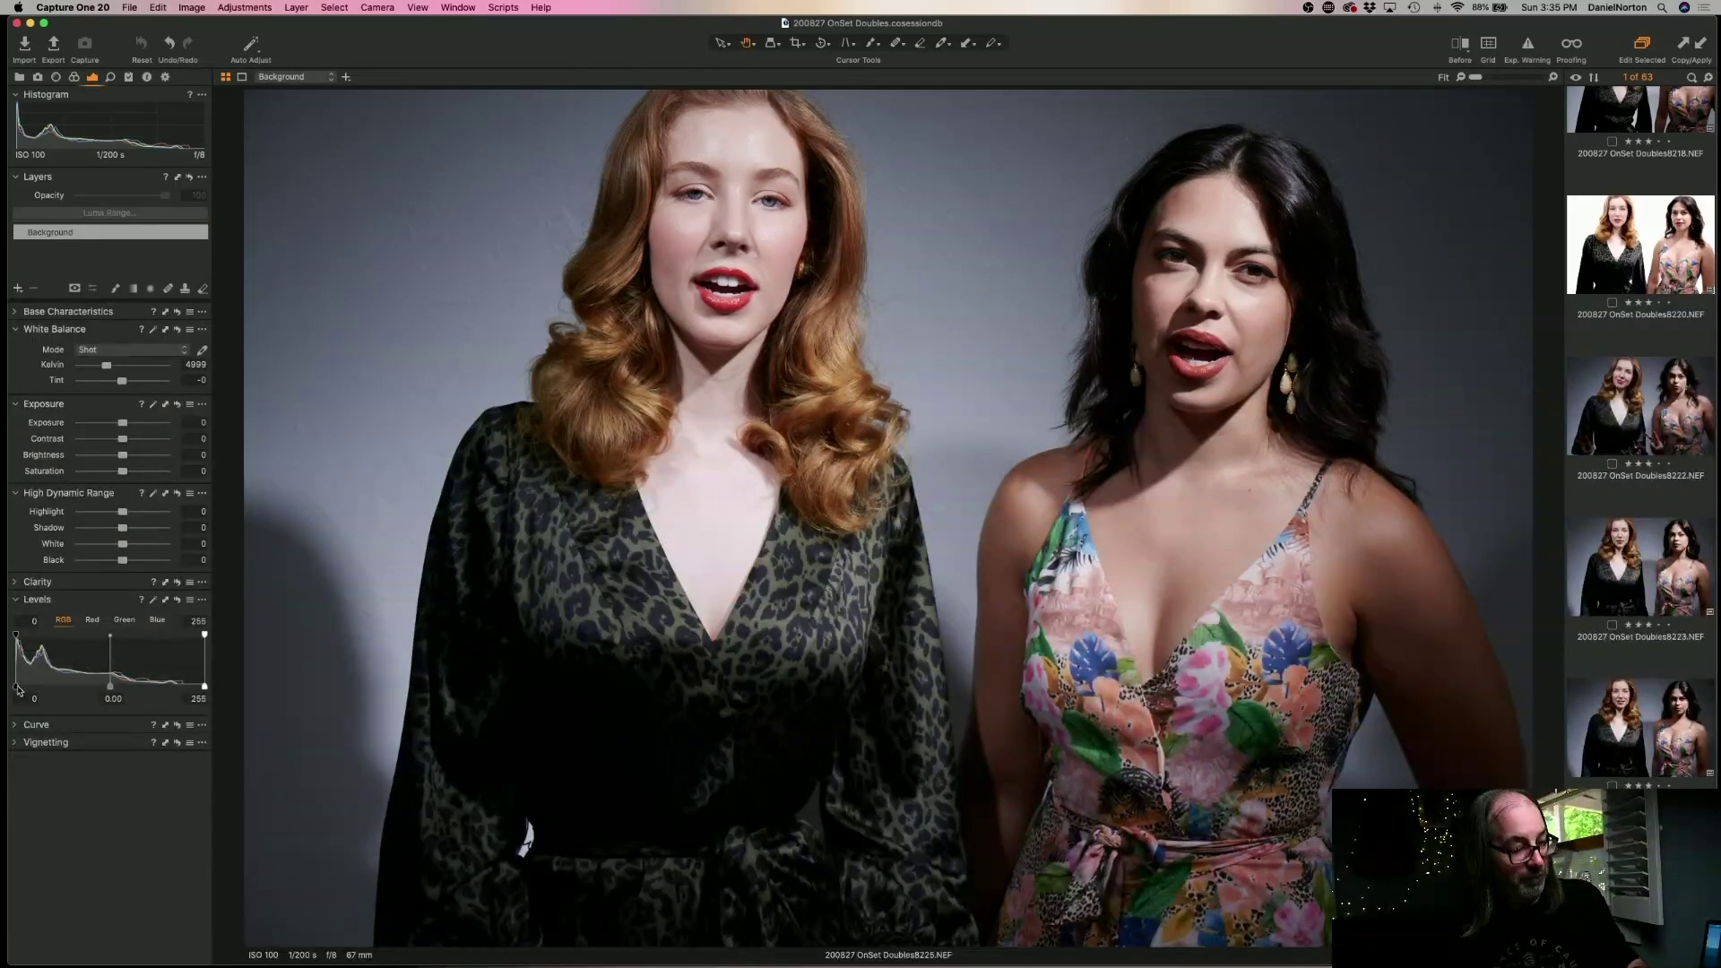
key("super+BackSpace")
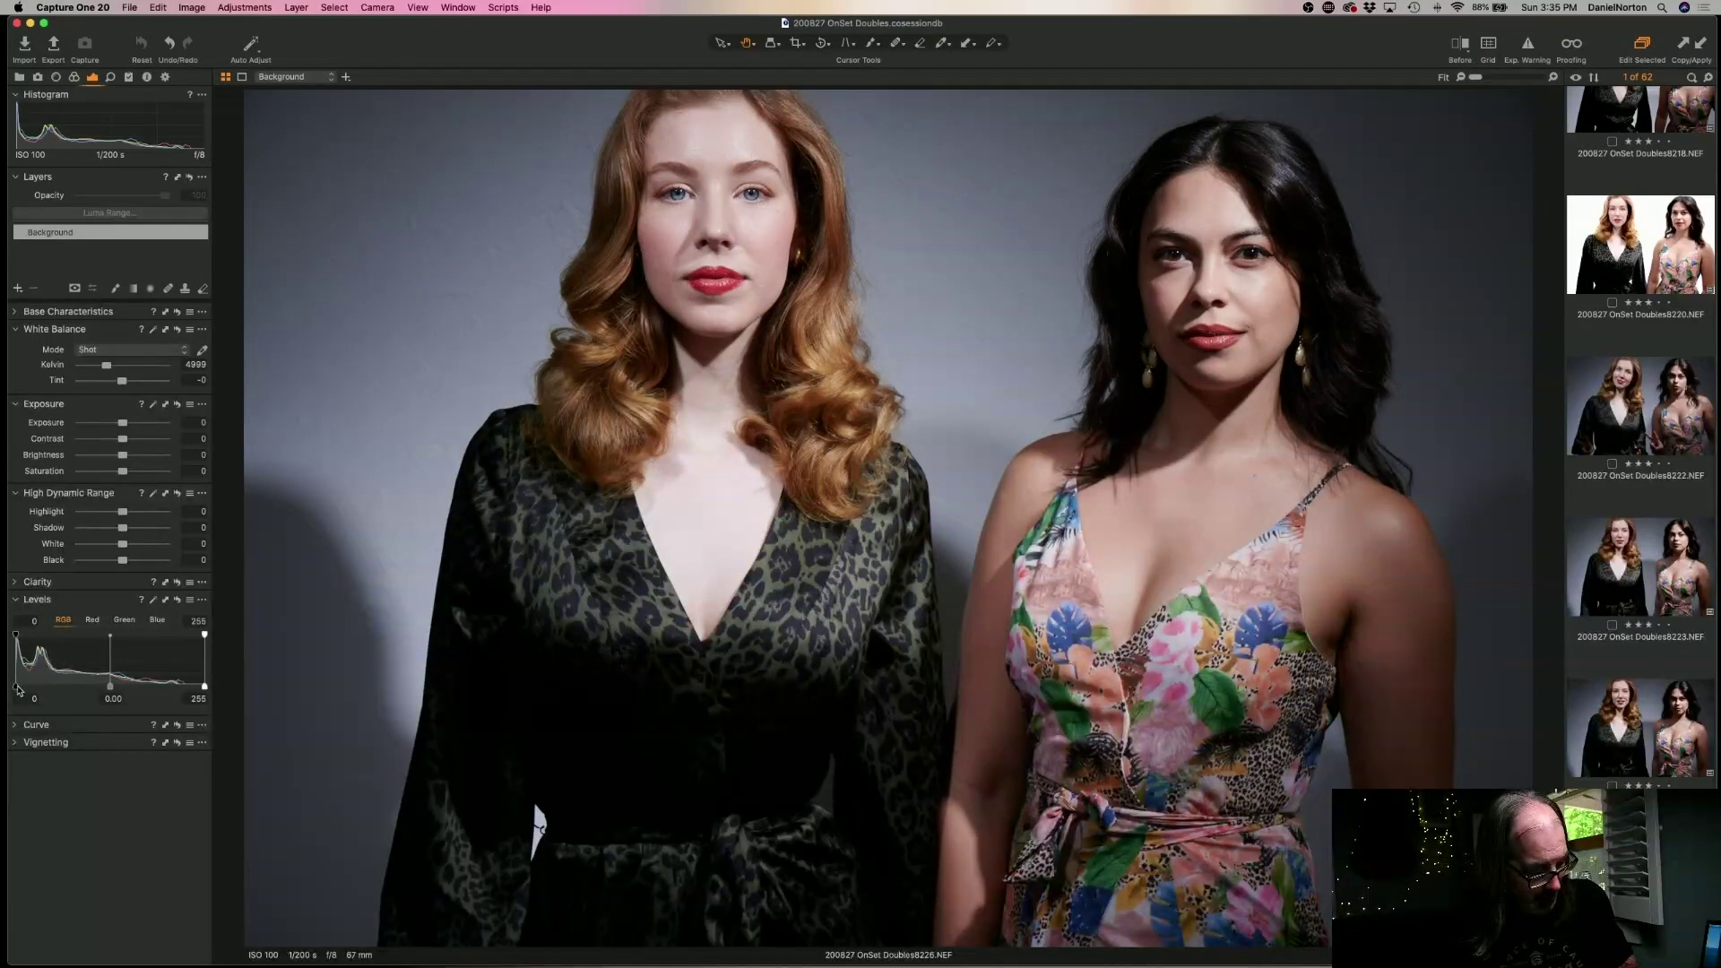
key("super+z")
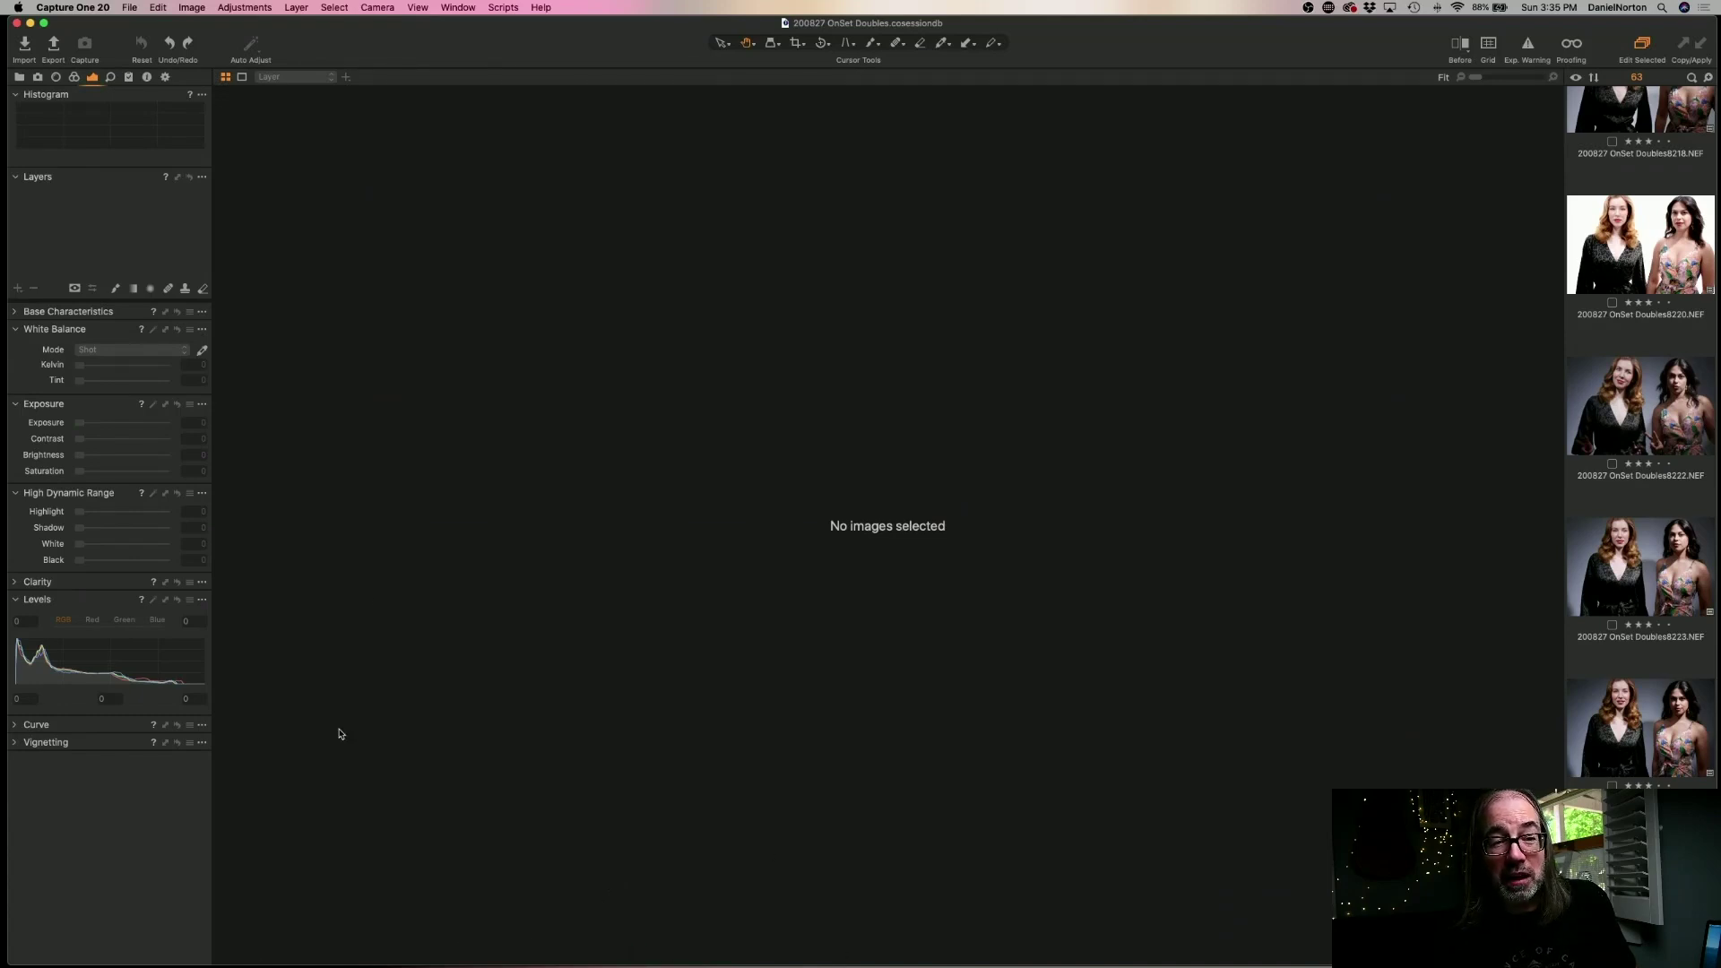
- Compare 200827 OnSet Doubles8225.NEF with the neighbouring 8224.NEF and 8226.NEF for the better expressions and poses
left_click(1639, 756)
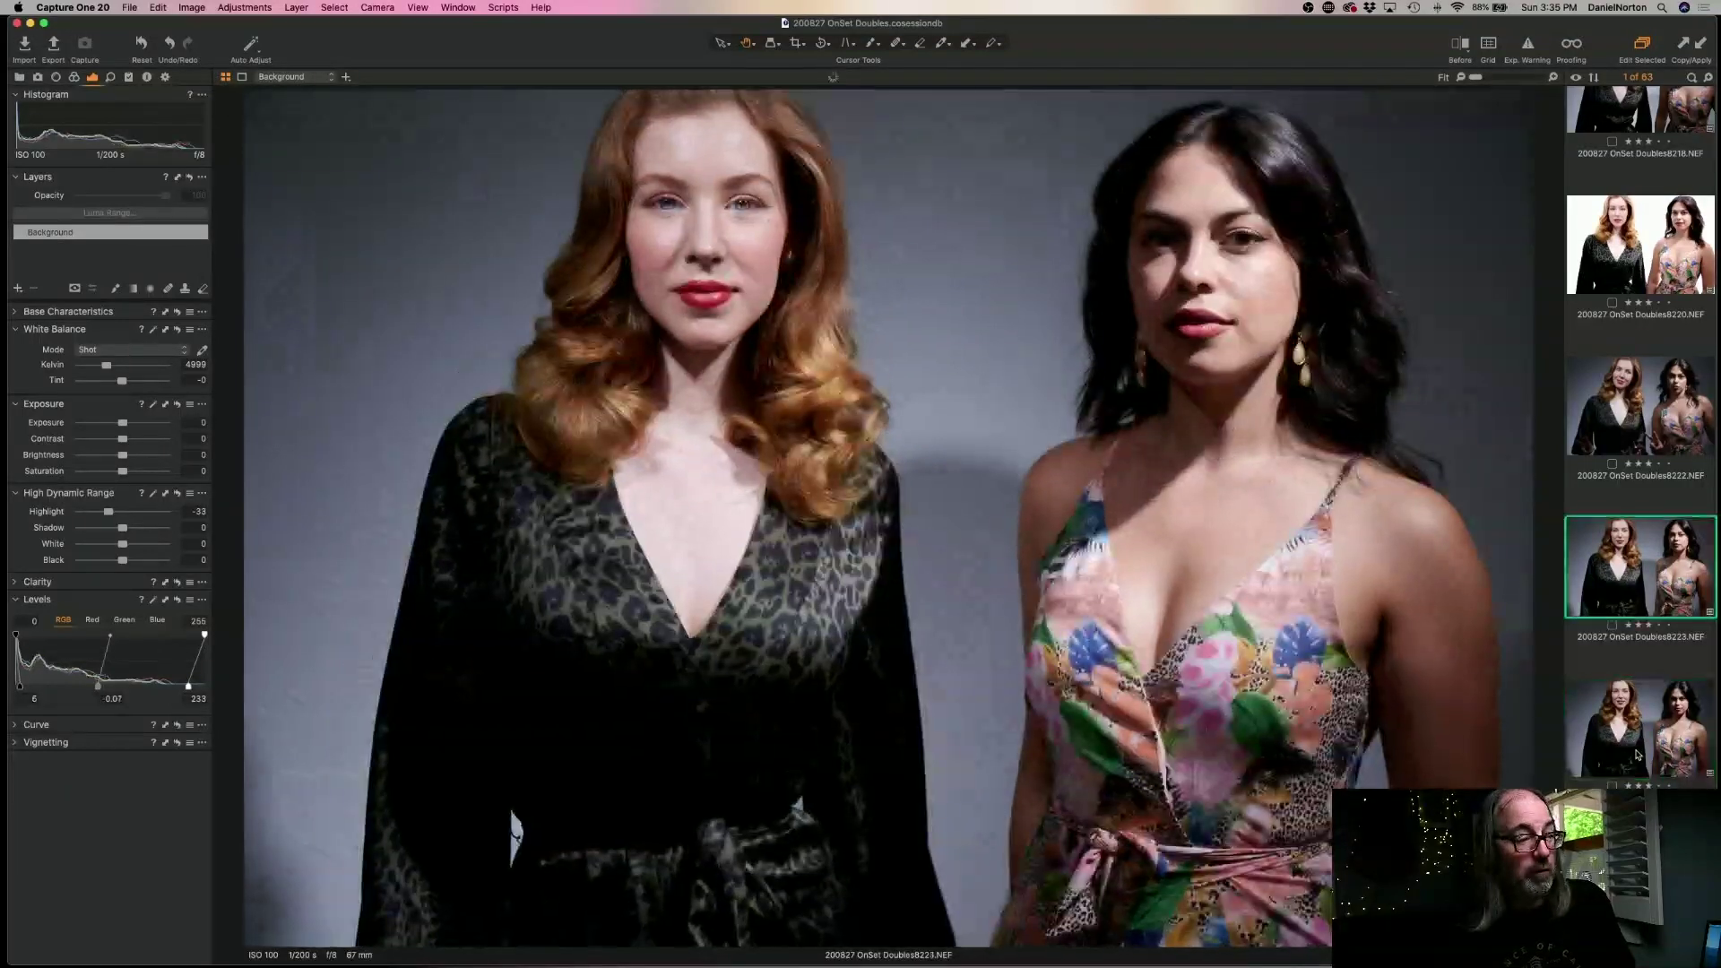
key("Down")
key("Down")
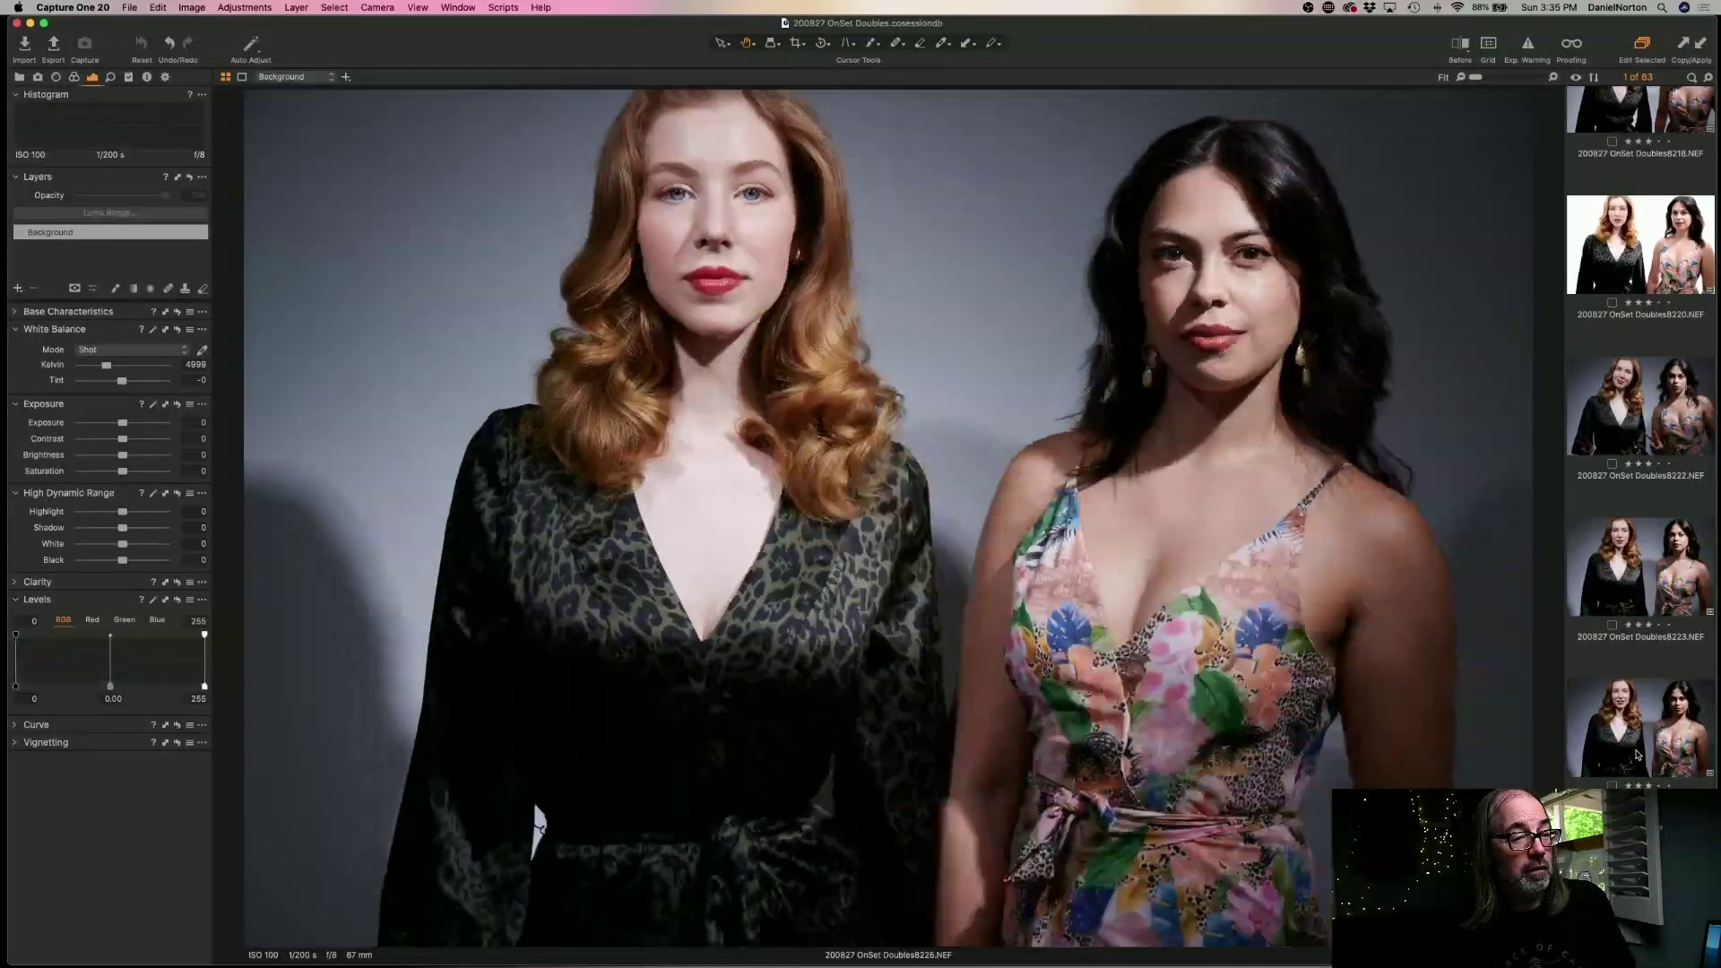
key("Up")
key("Down")
key("Up")
key("Up")
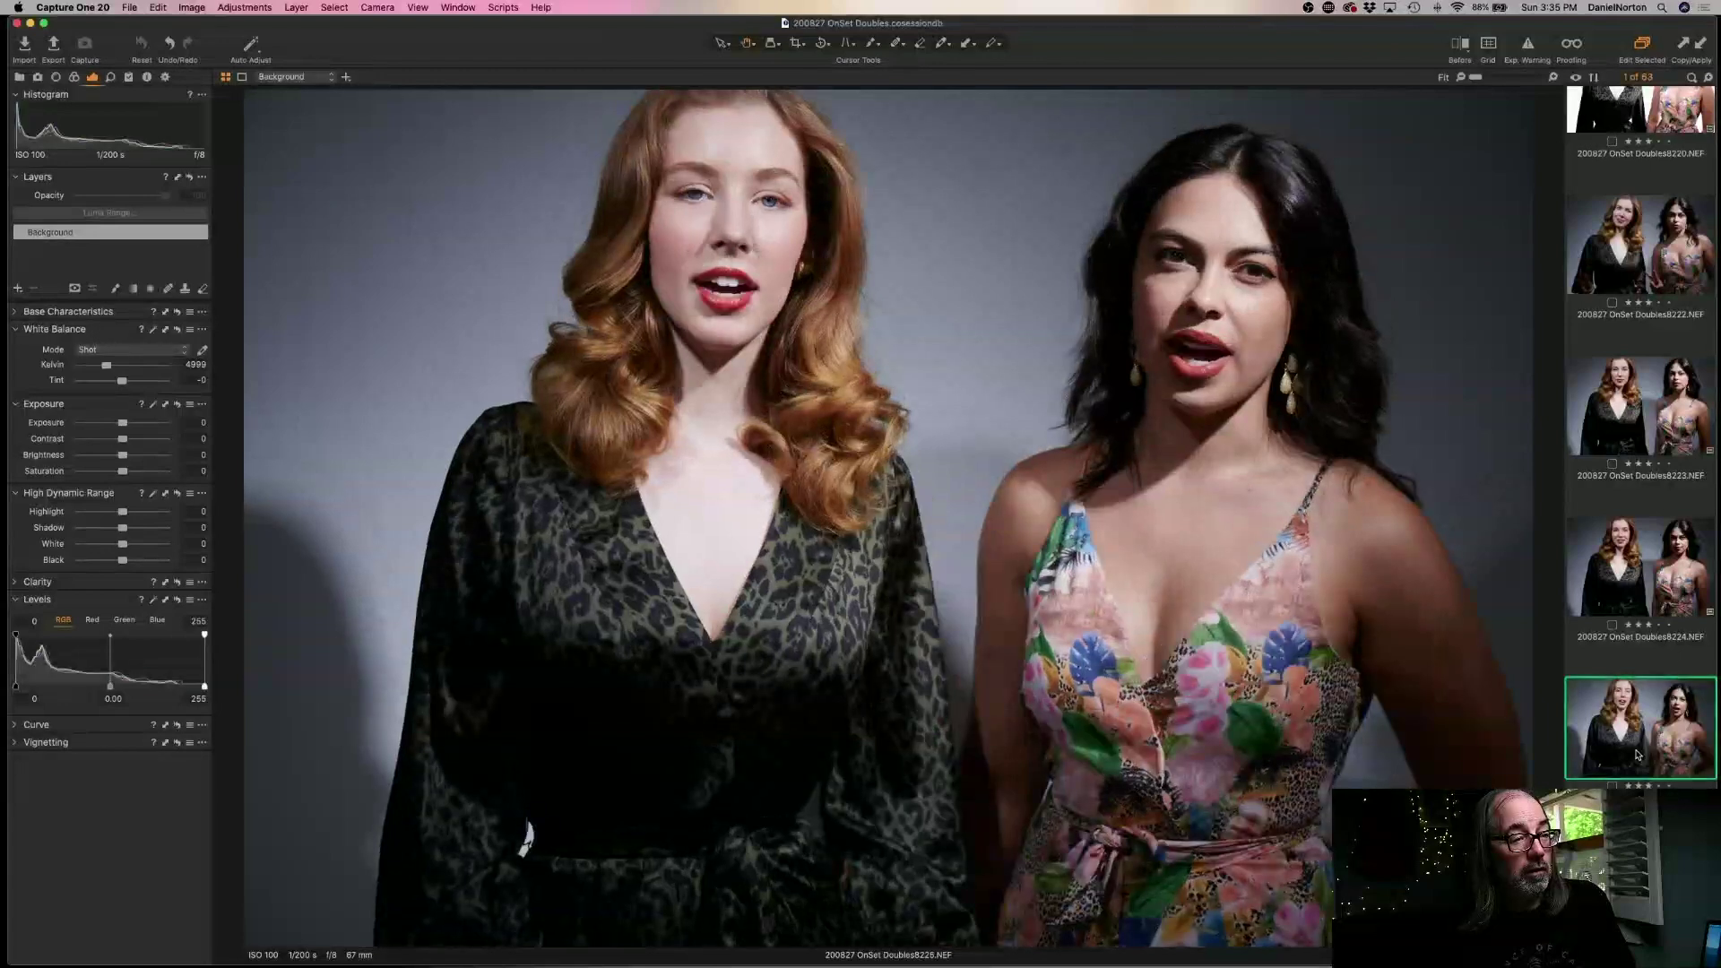
key("Up")
key("Down")
key("Down")
key("Up")
key("Down")
key("Down")
key("Up")
key("Down")
key("Up")
key("Down")
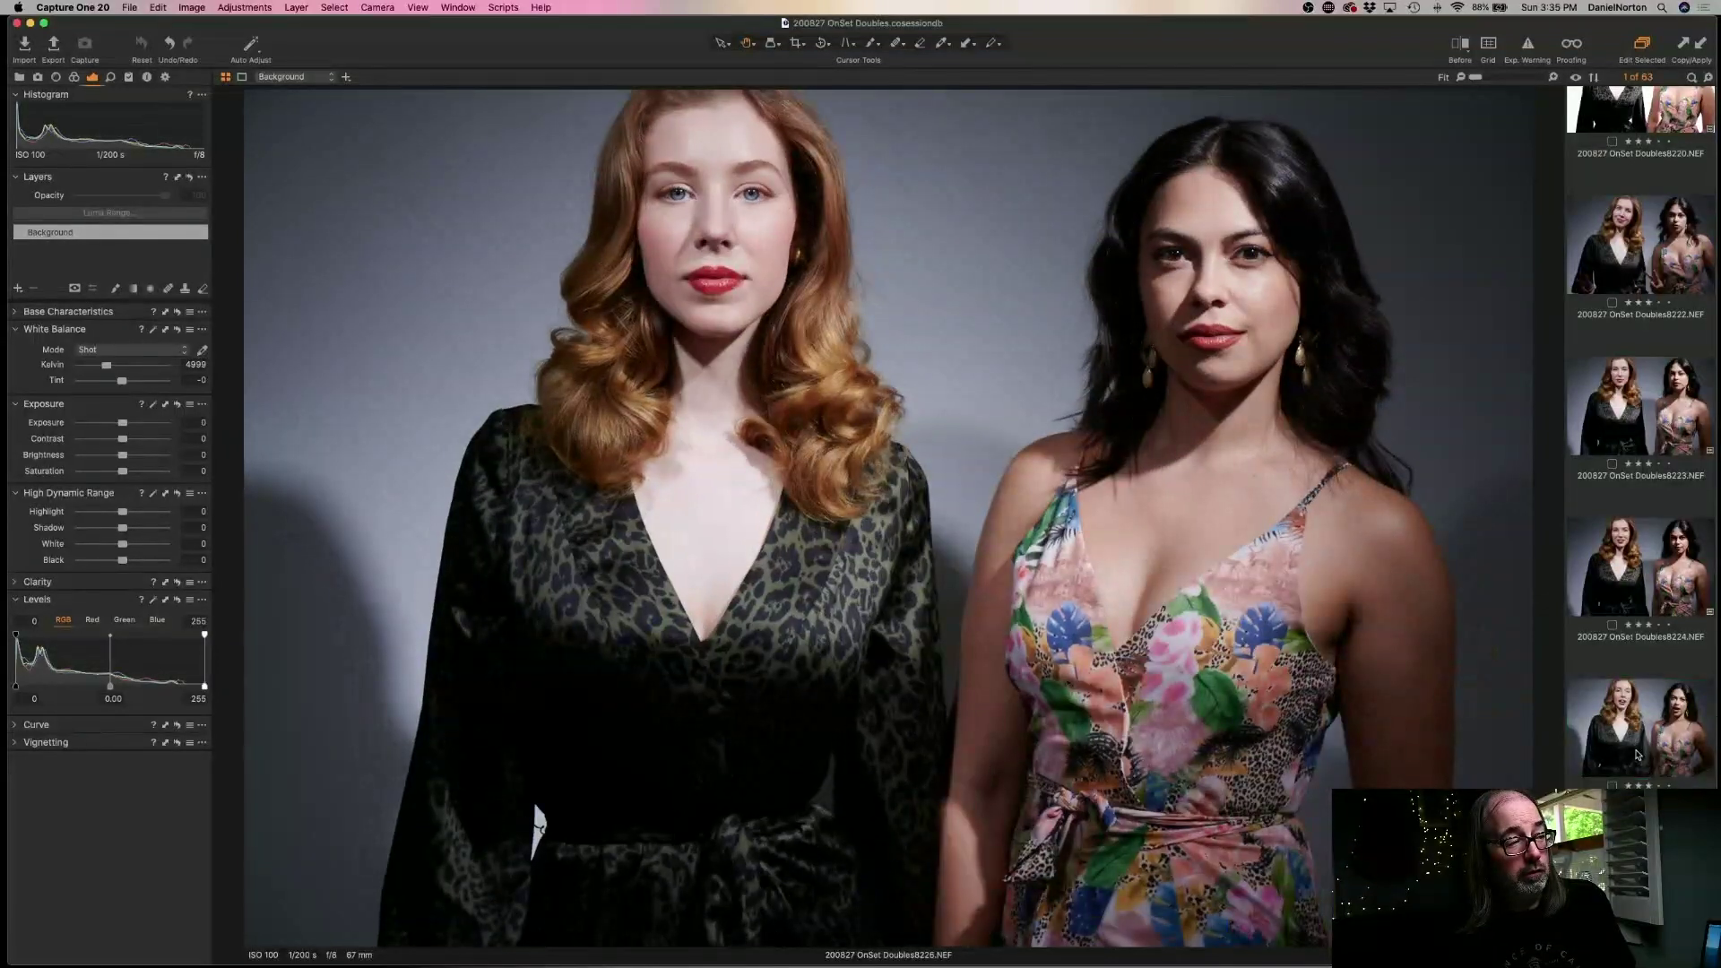
key("Up")
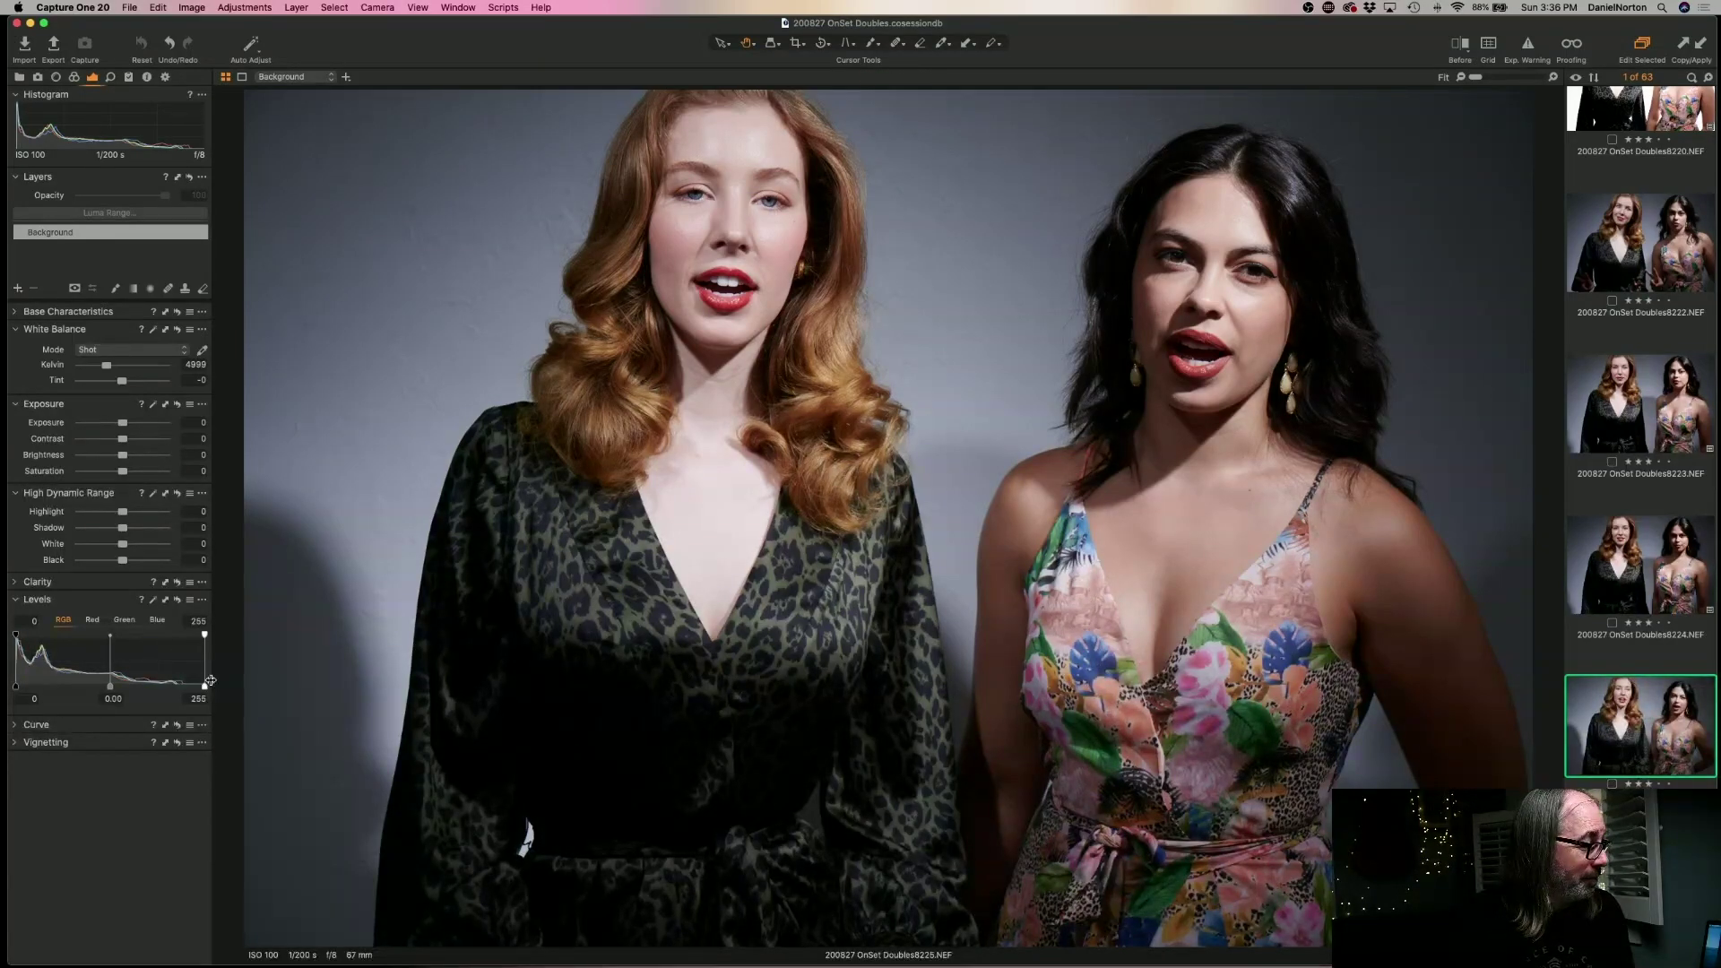
- Compare 200827 OnSet Doubles8225.NEF with 8224.NEF under the same Levels and Highlight adjustments, and reject 8225.NEF
key("super+shift+a")
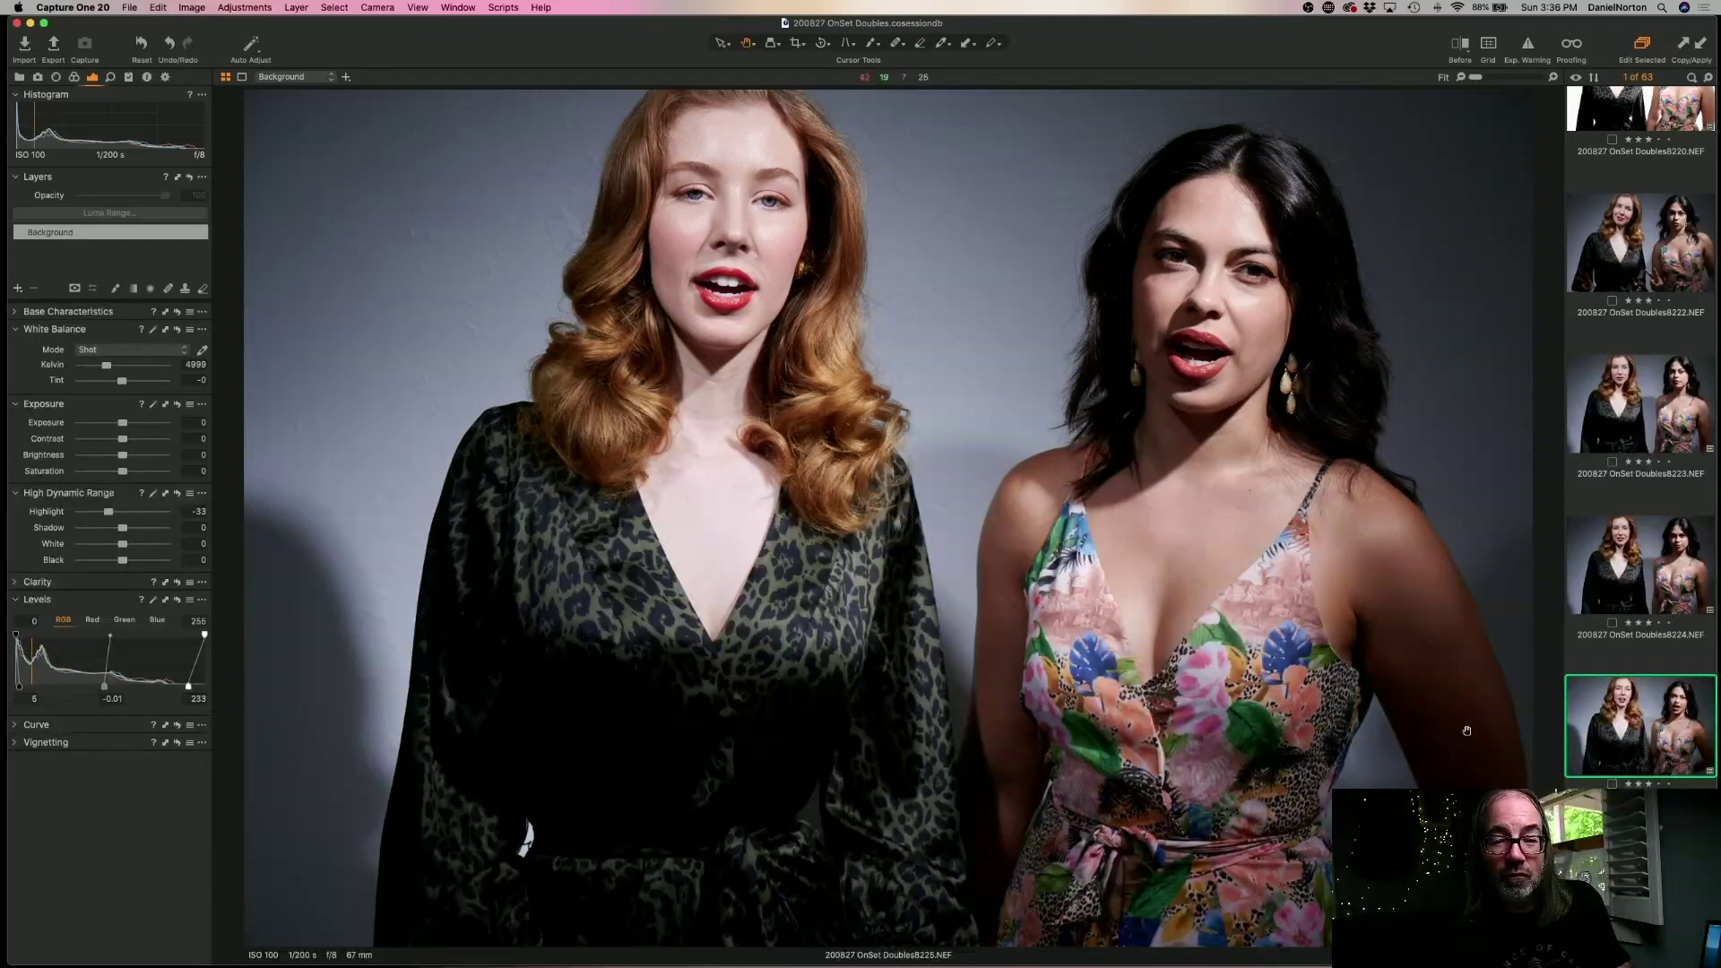
left_click(1632, 594)
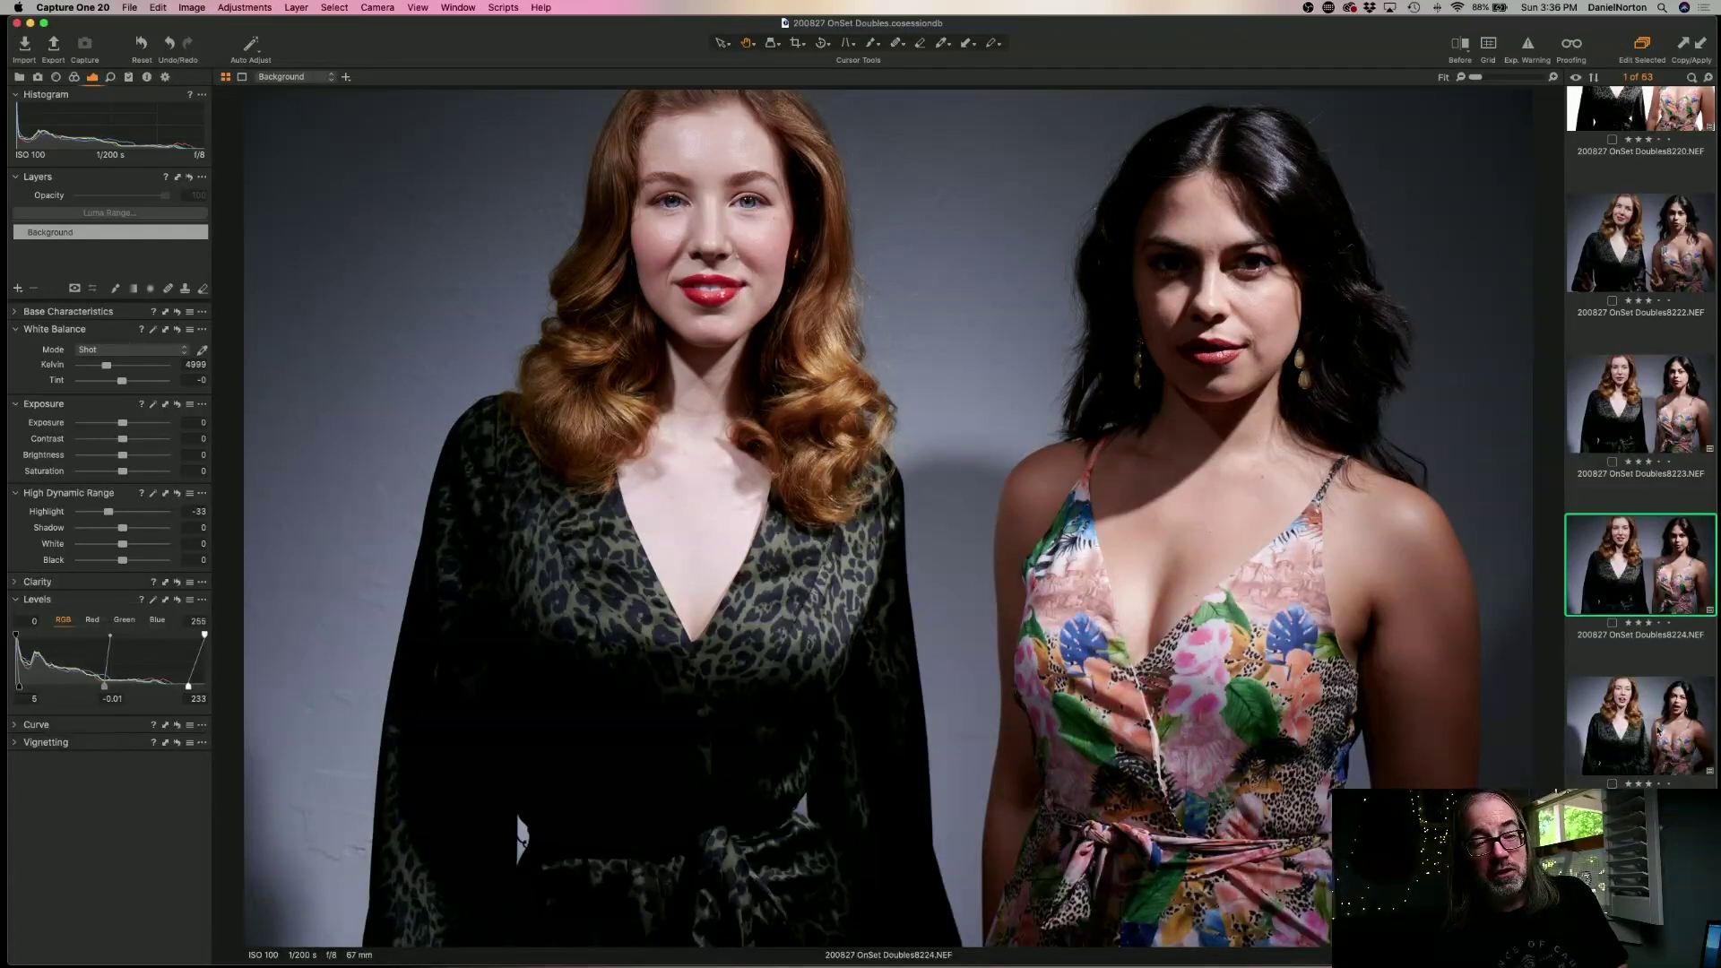
left_click(1654, 742)
key("Up")
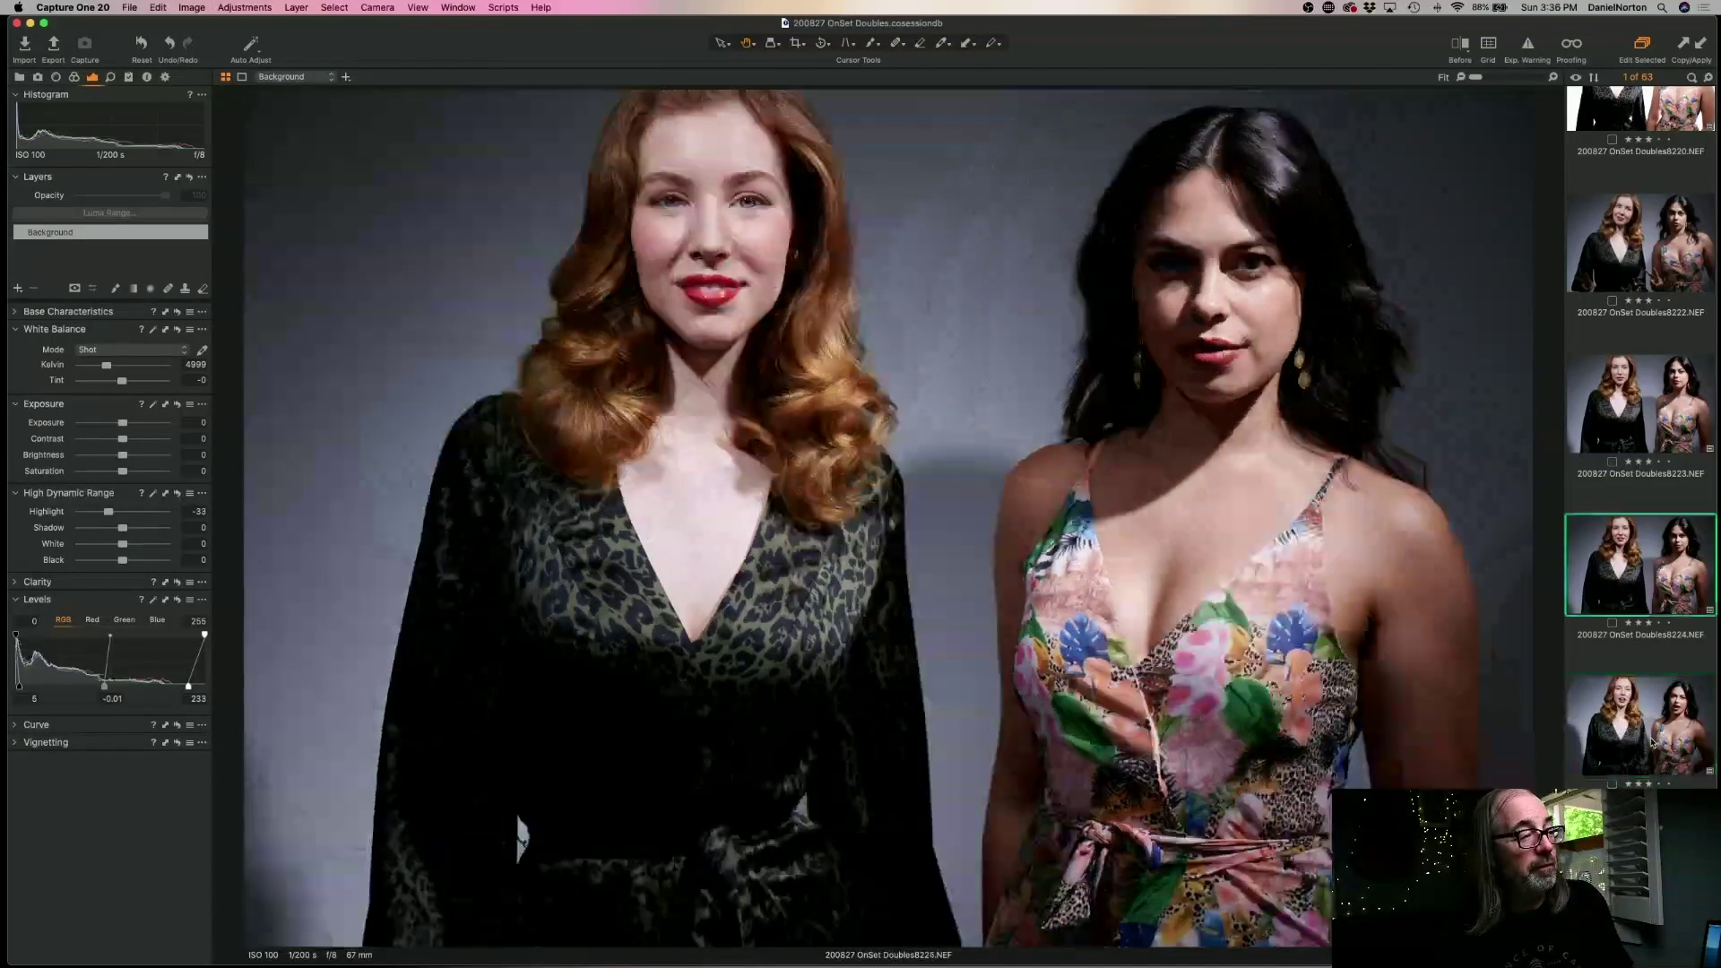
key("Down")
key("Up")
key("Down")
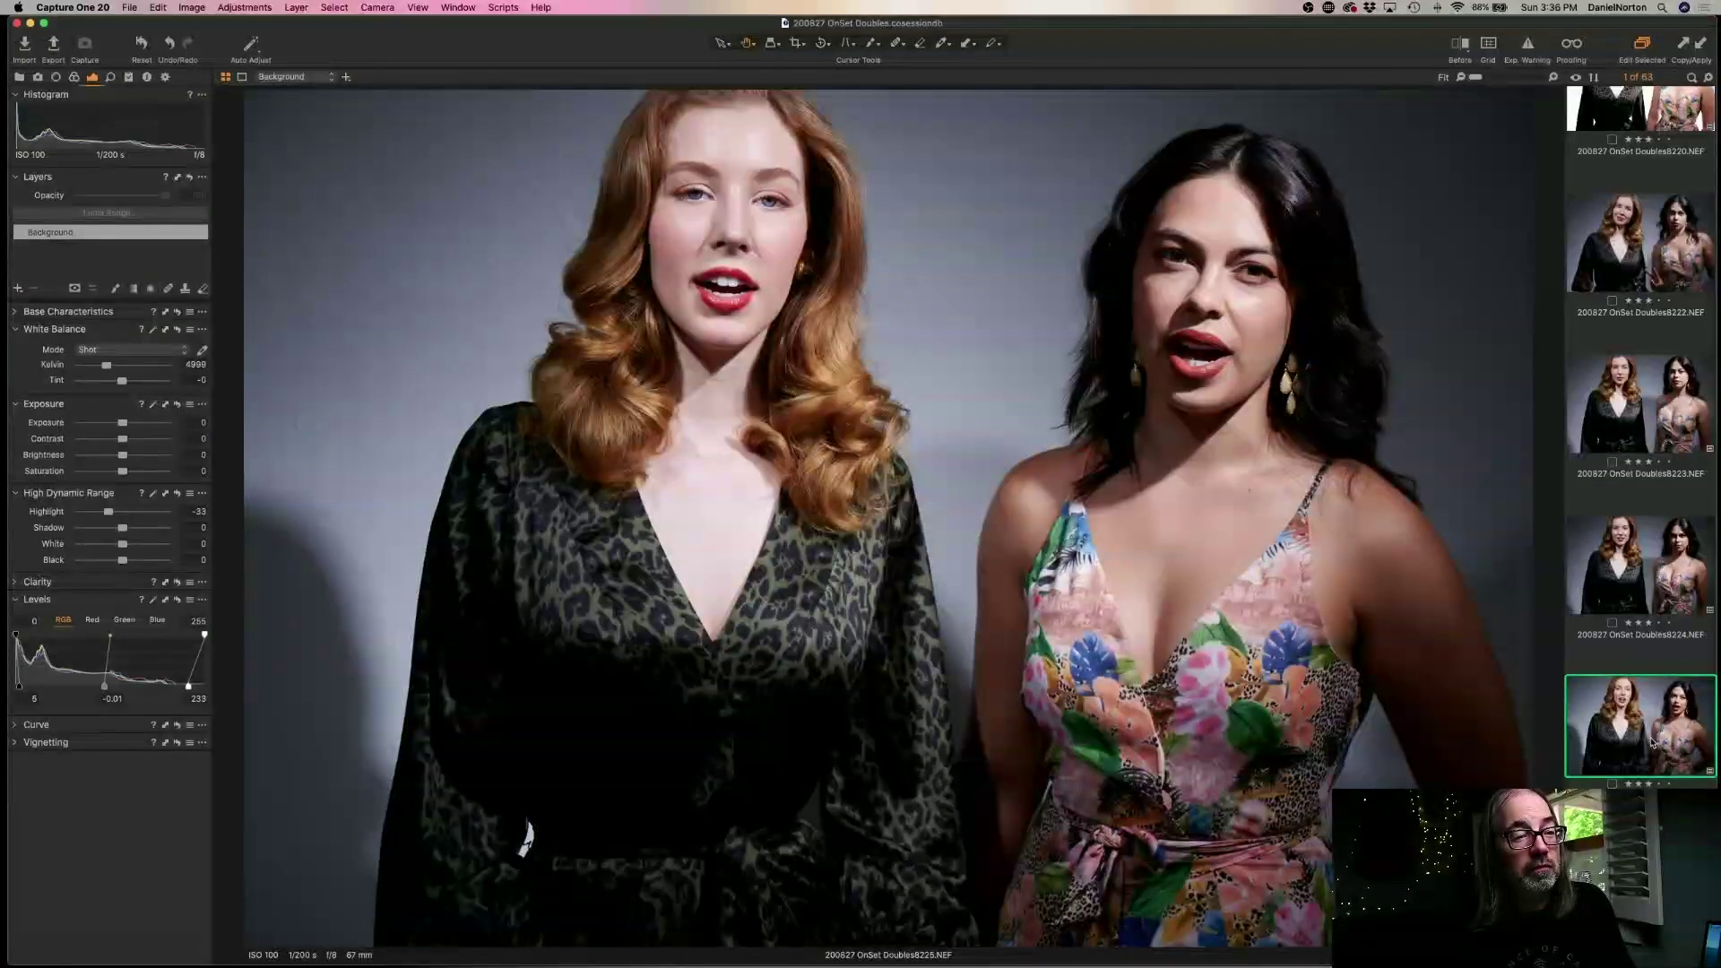
key("Delete")
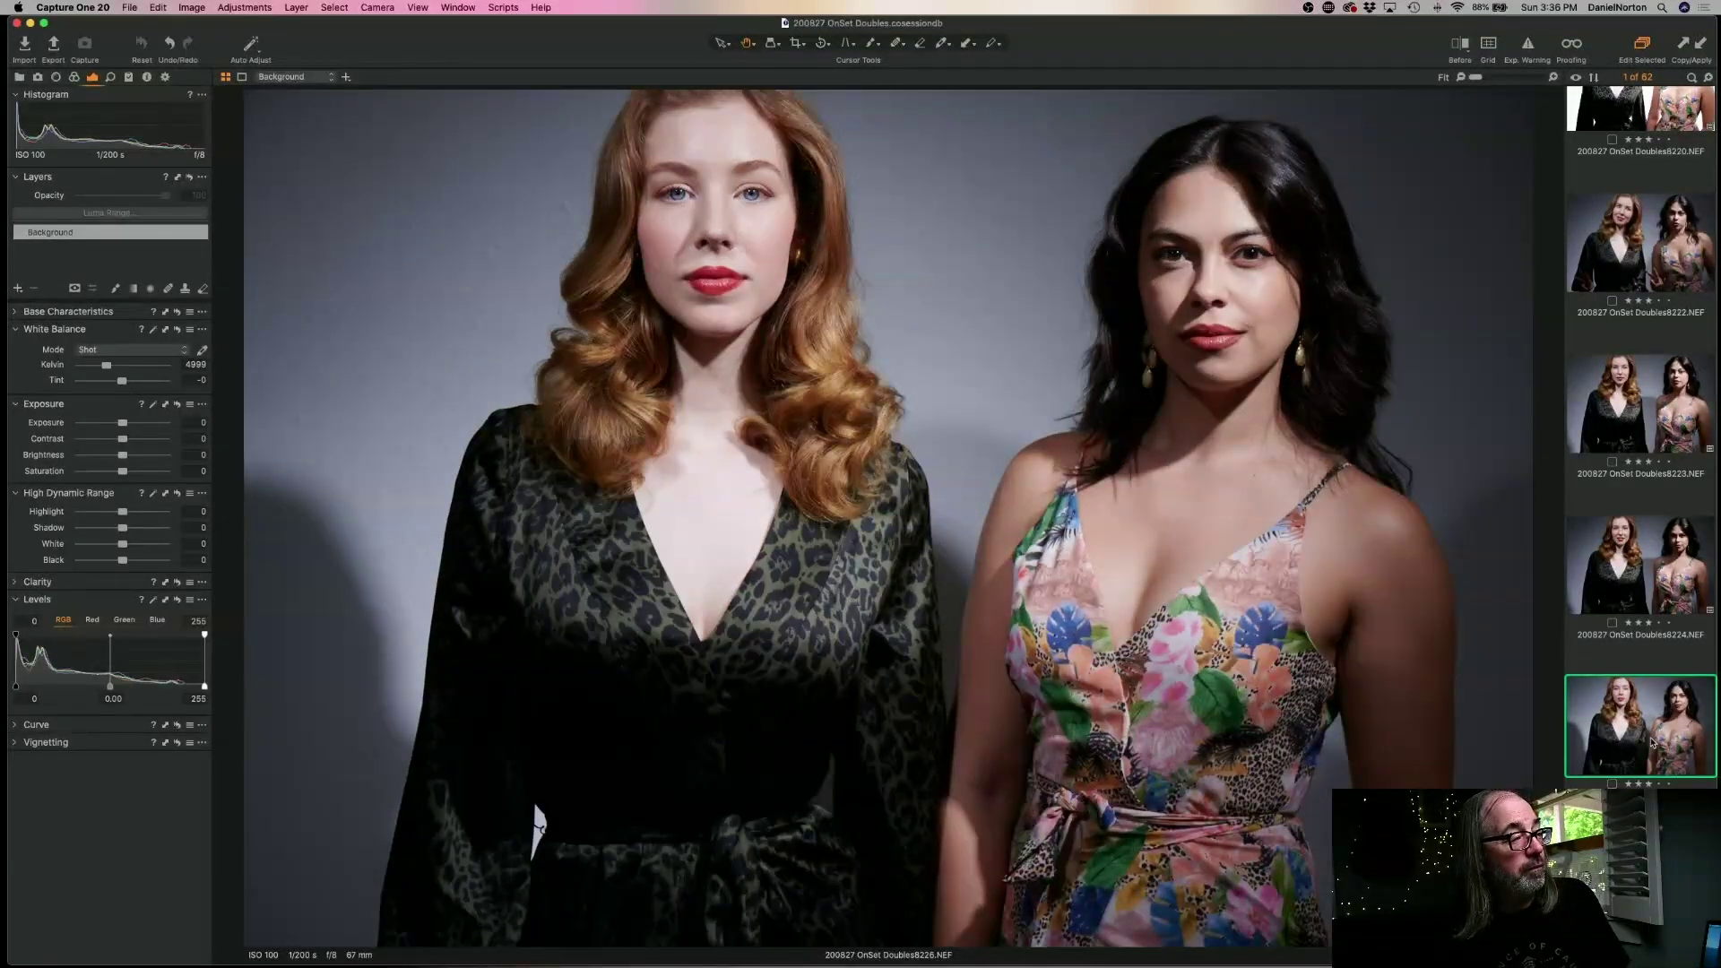
- Compare 200827 OnSet Doubles8226.NEF with 8224.NEF and 8227.NEF, examining the models' expressions and poses
key("Down")
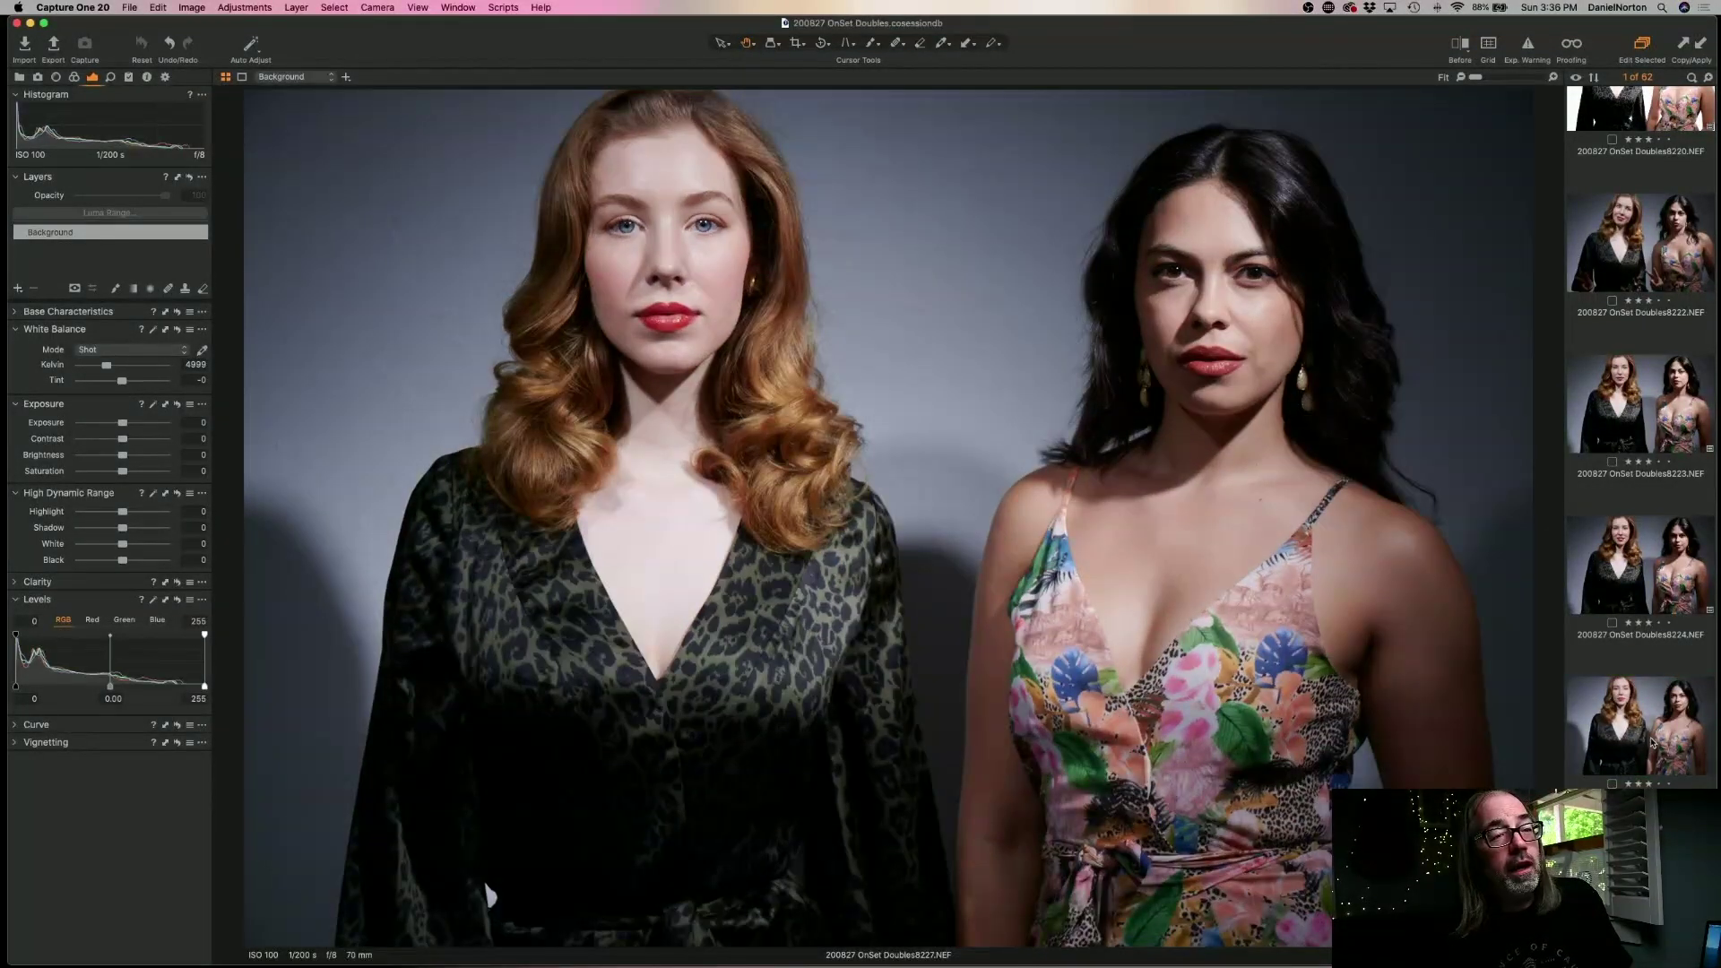
key("Up")
key("Up")
key("Up")
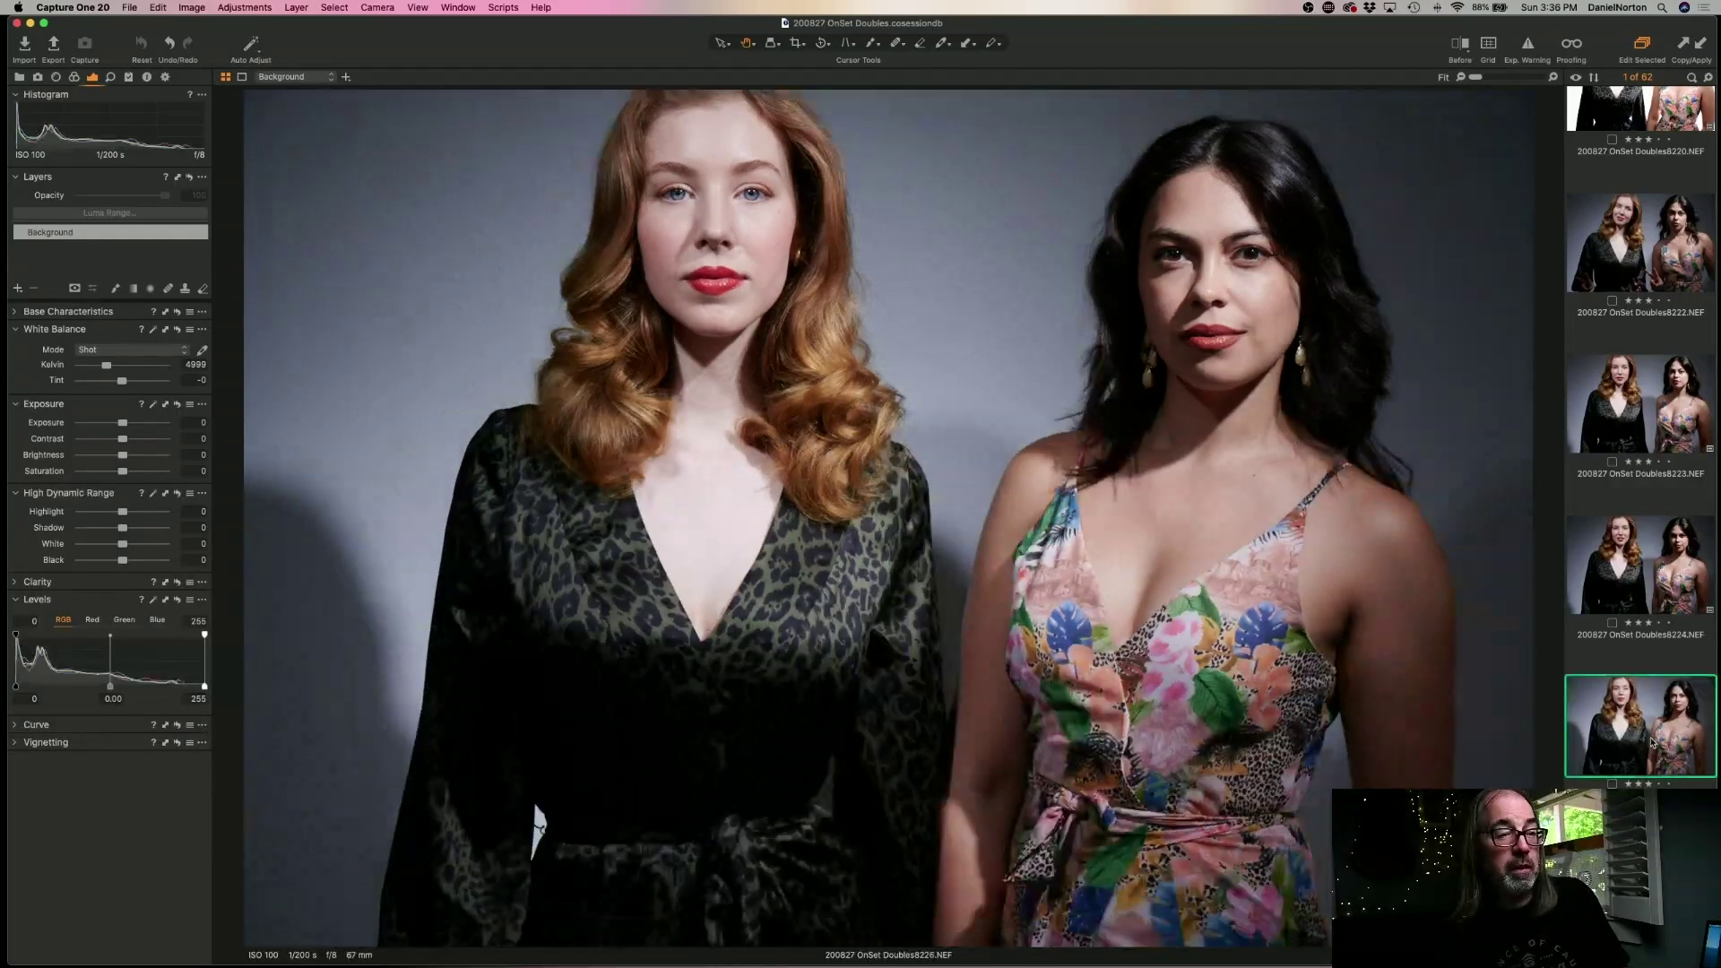
key("Down")
key("Down")
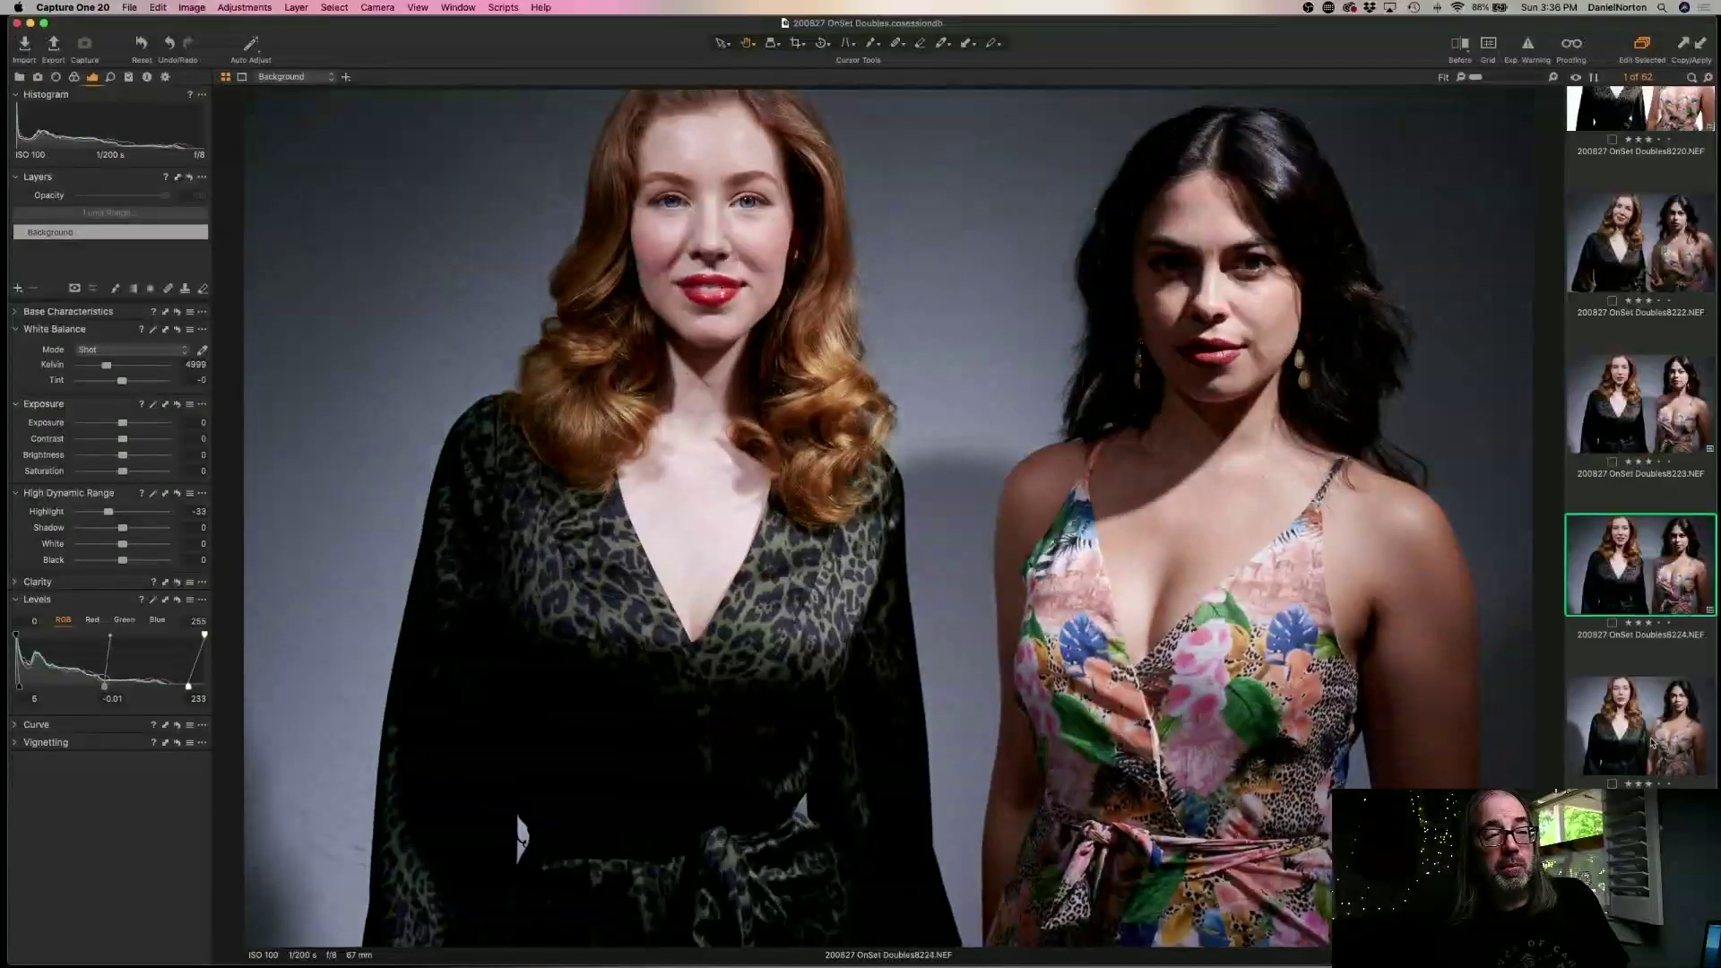
key("Up")
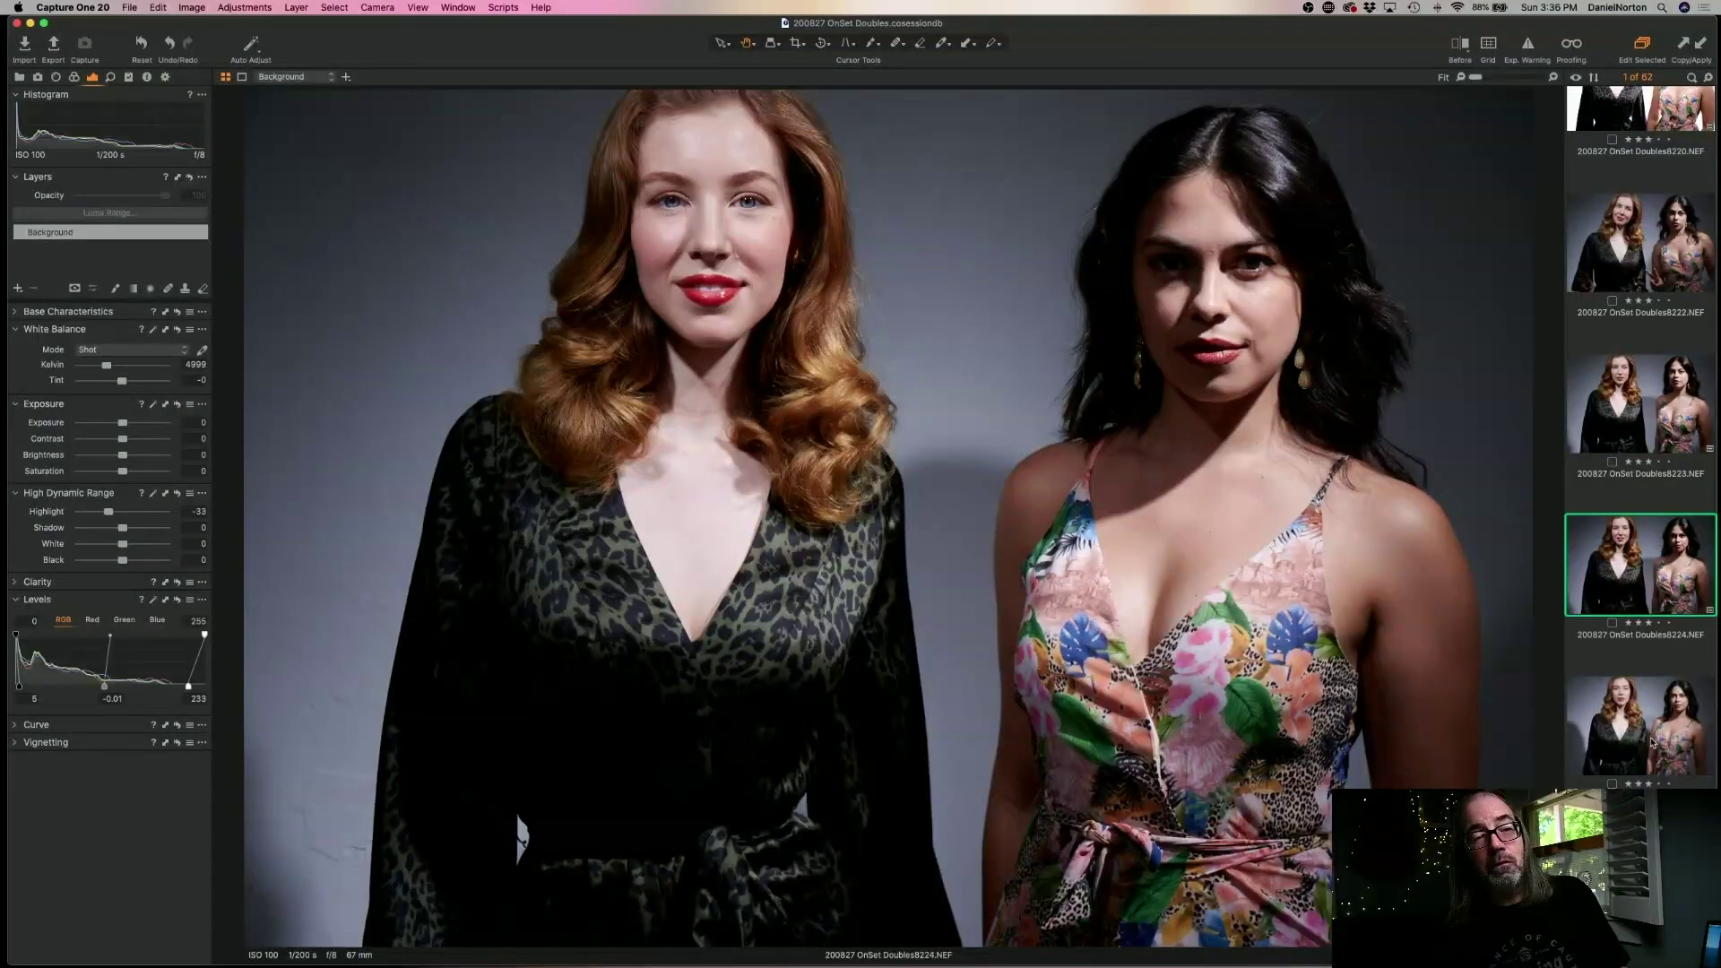
key("Down")
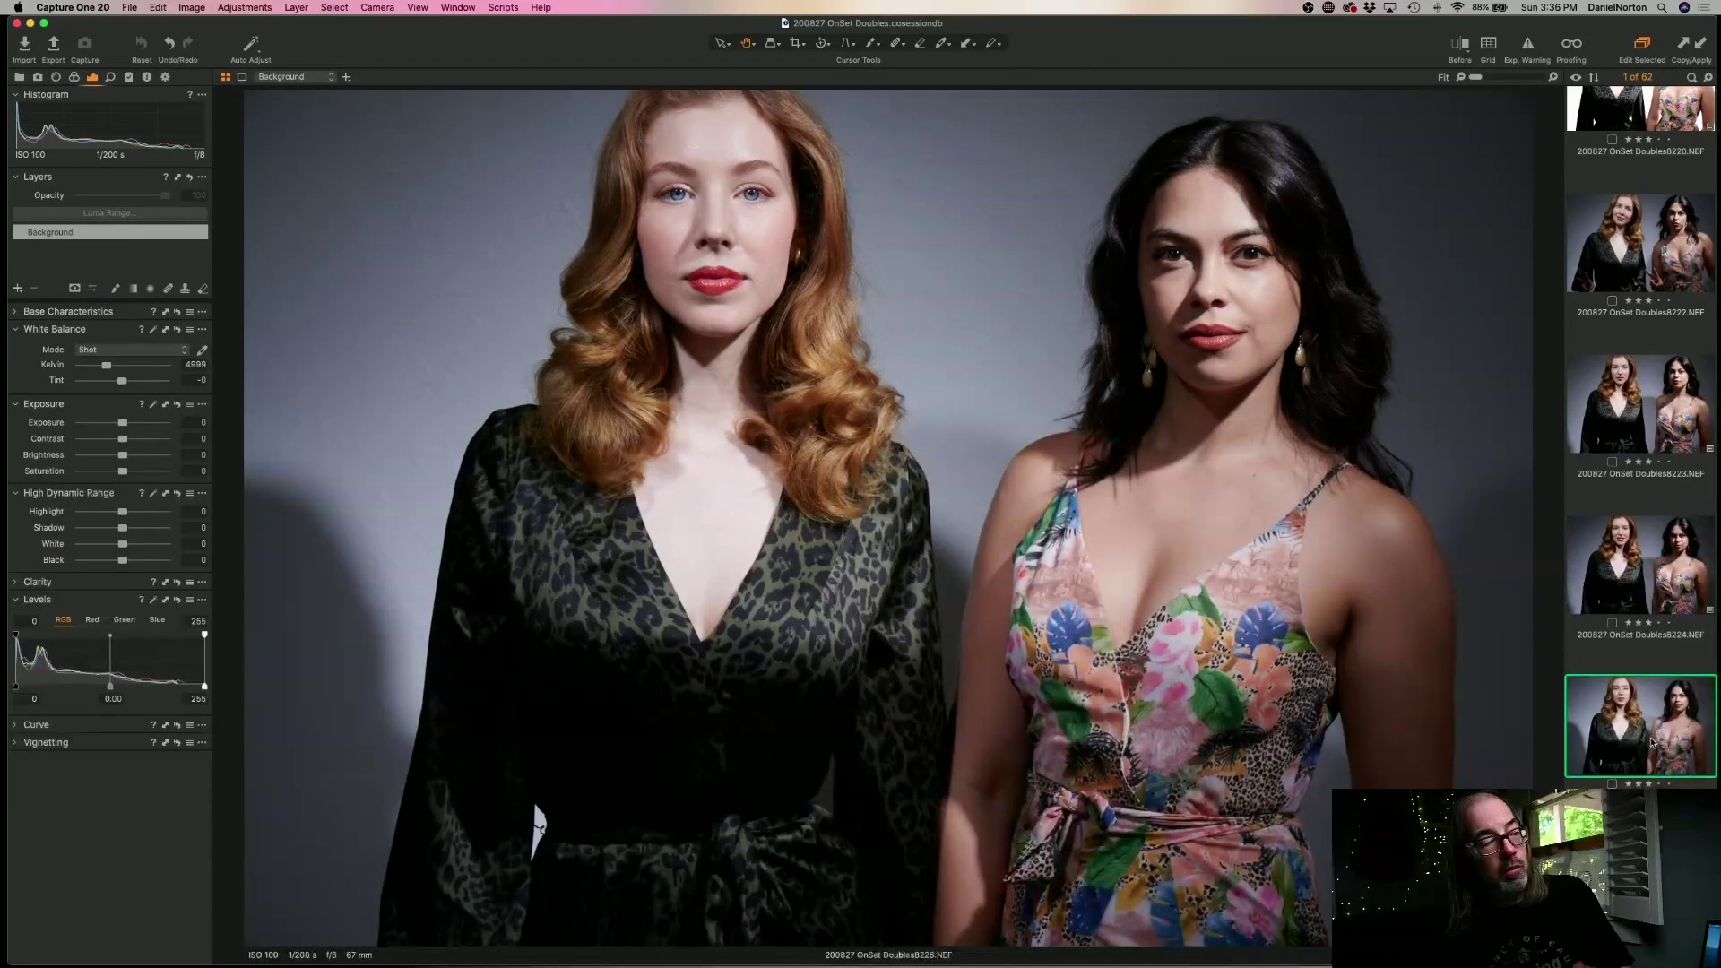
scroll(1652, 741, "down", 1)
key("Up")
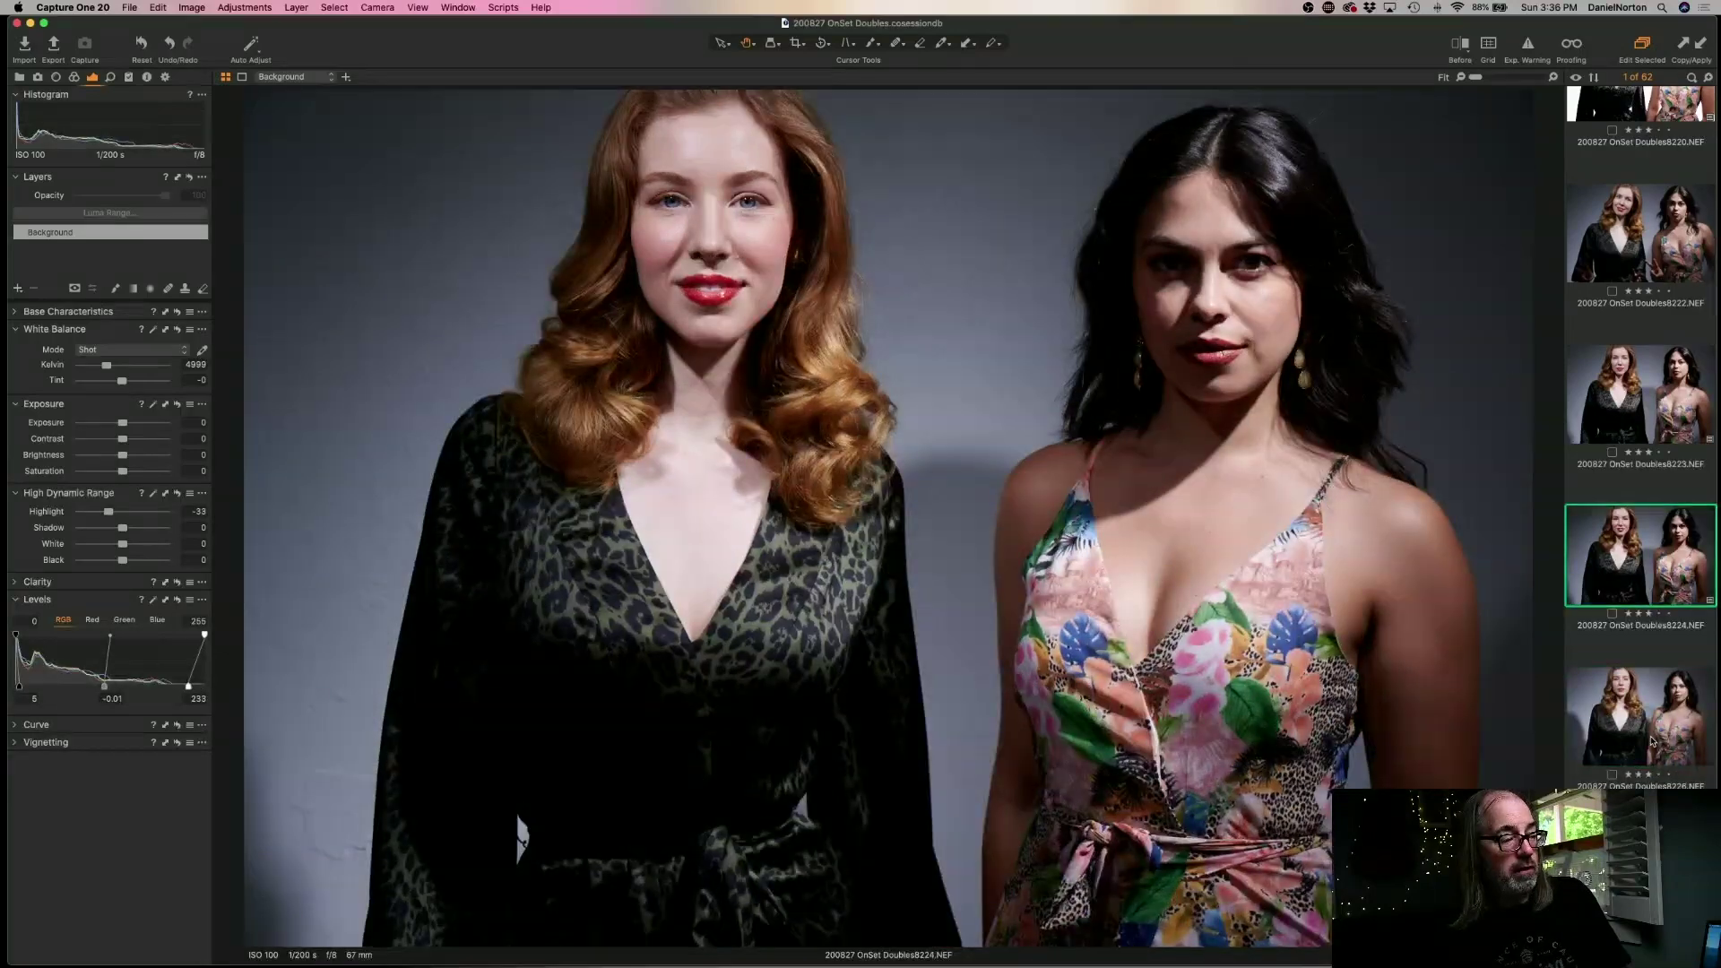
scroll(1652, 741, "down", 2)
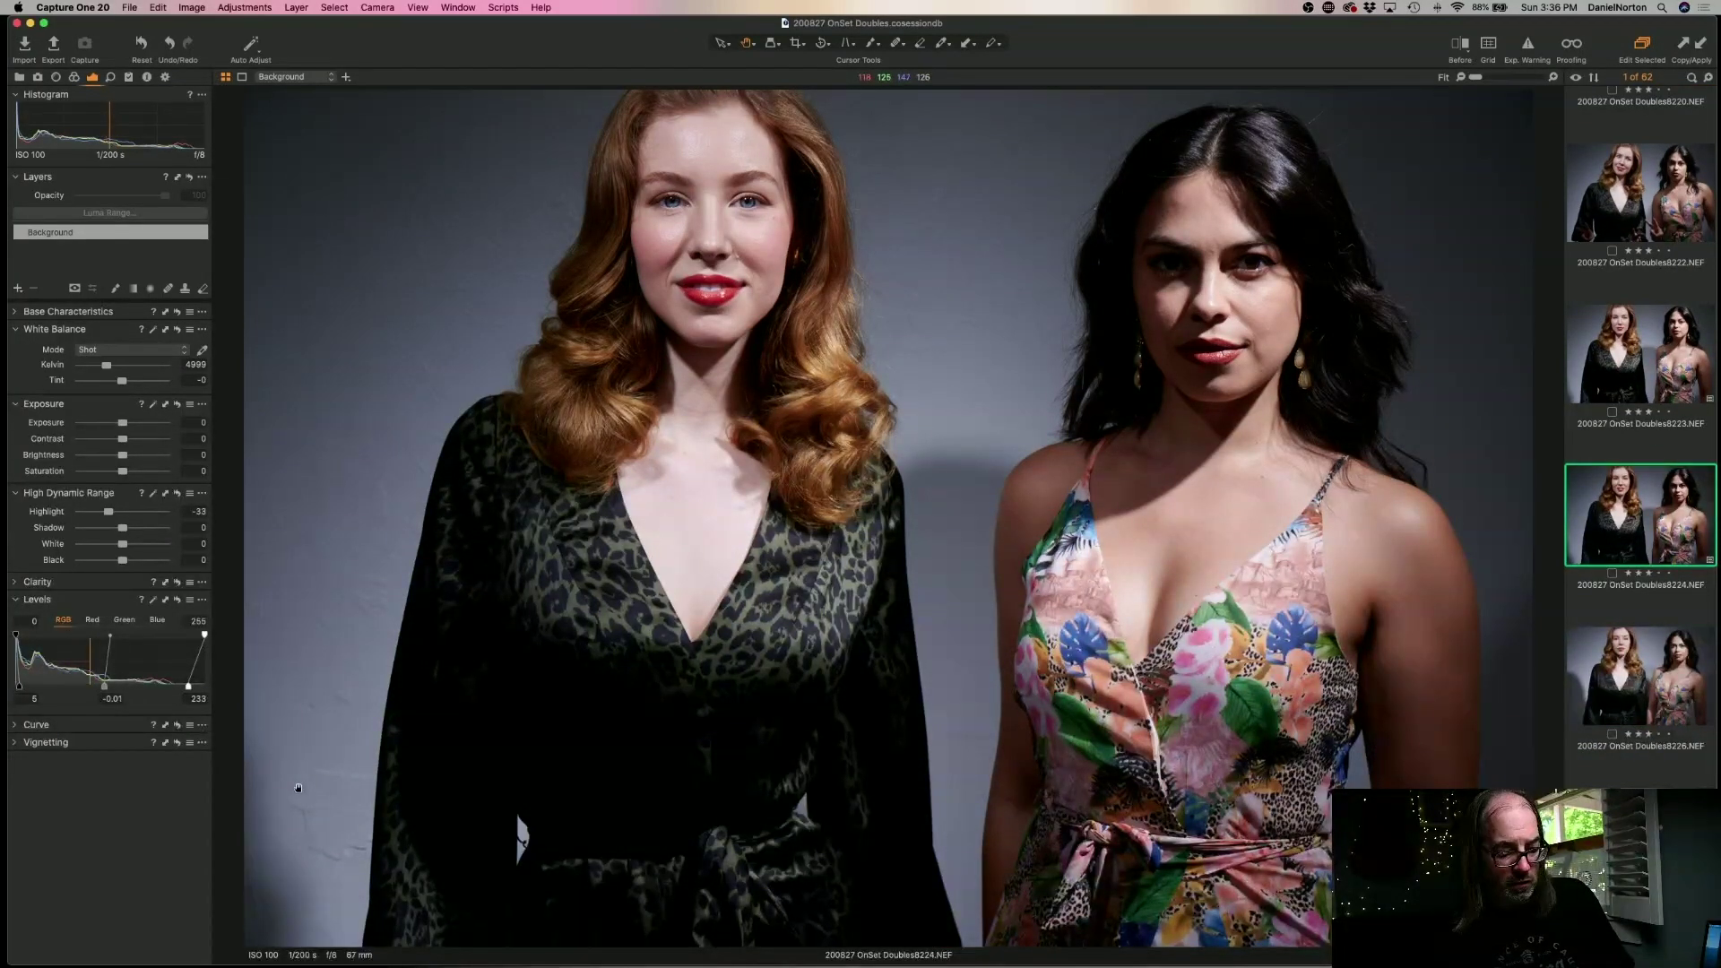
key("Down")
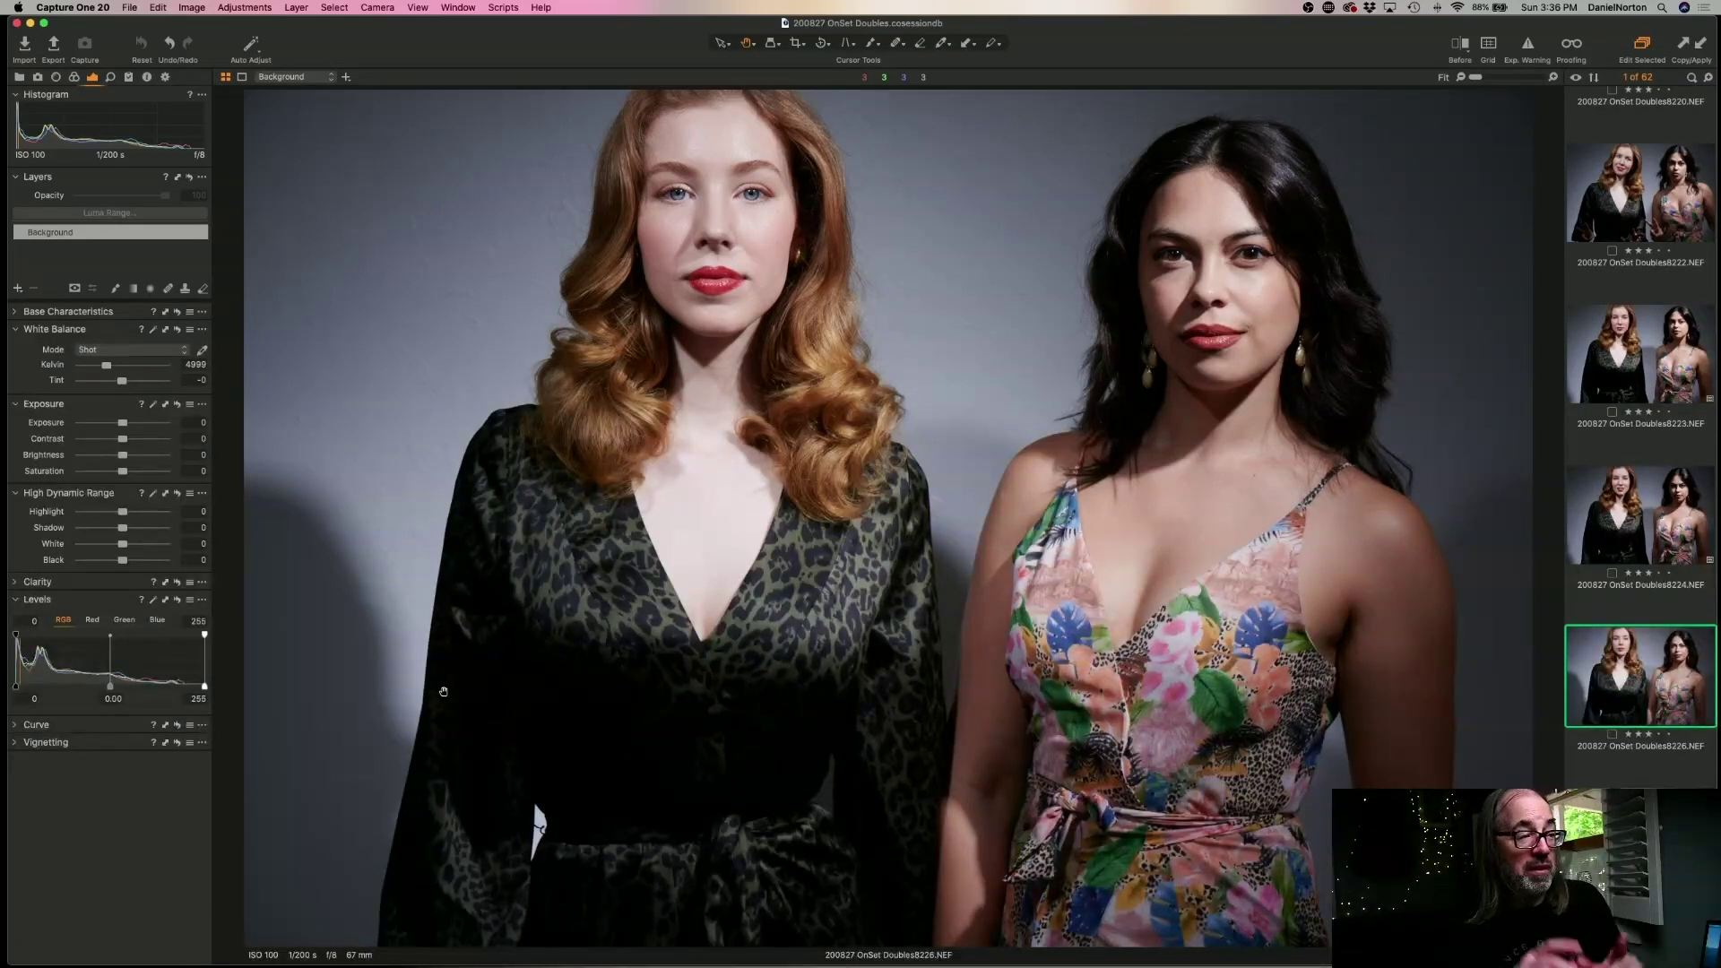
- Apply the same Levels and Highlight adjustments to 200827 OnSet Doubles8226.NEF through 8228.NEF, and reject 8229.NEF from the keepers
key("super+shift+a")
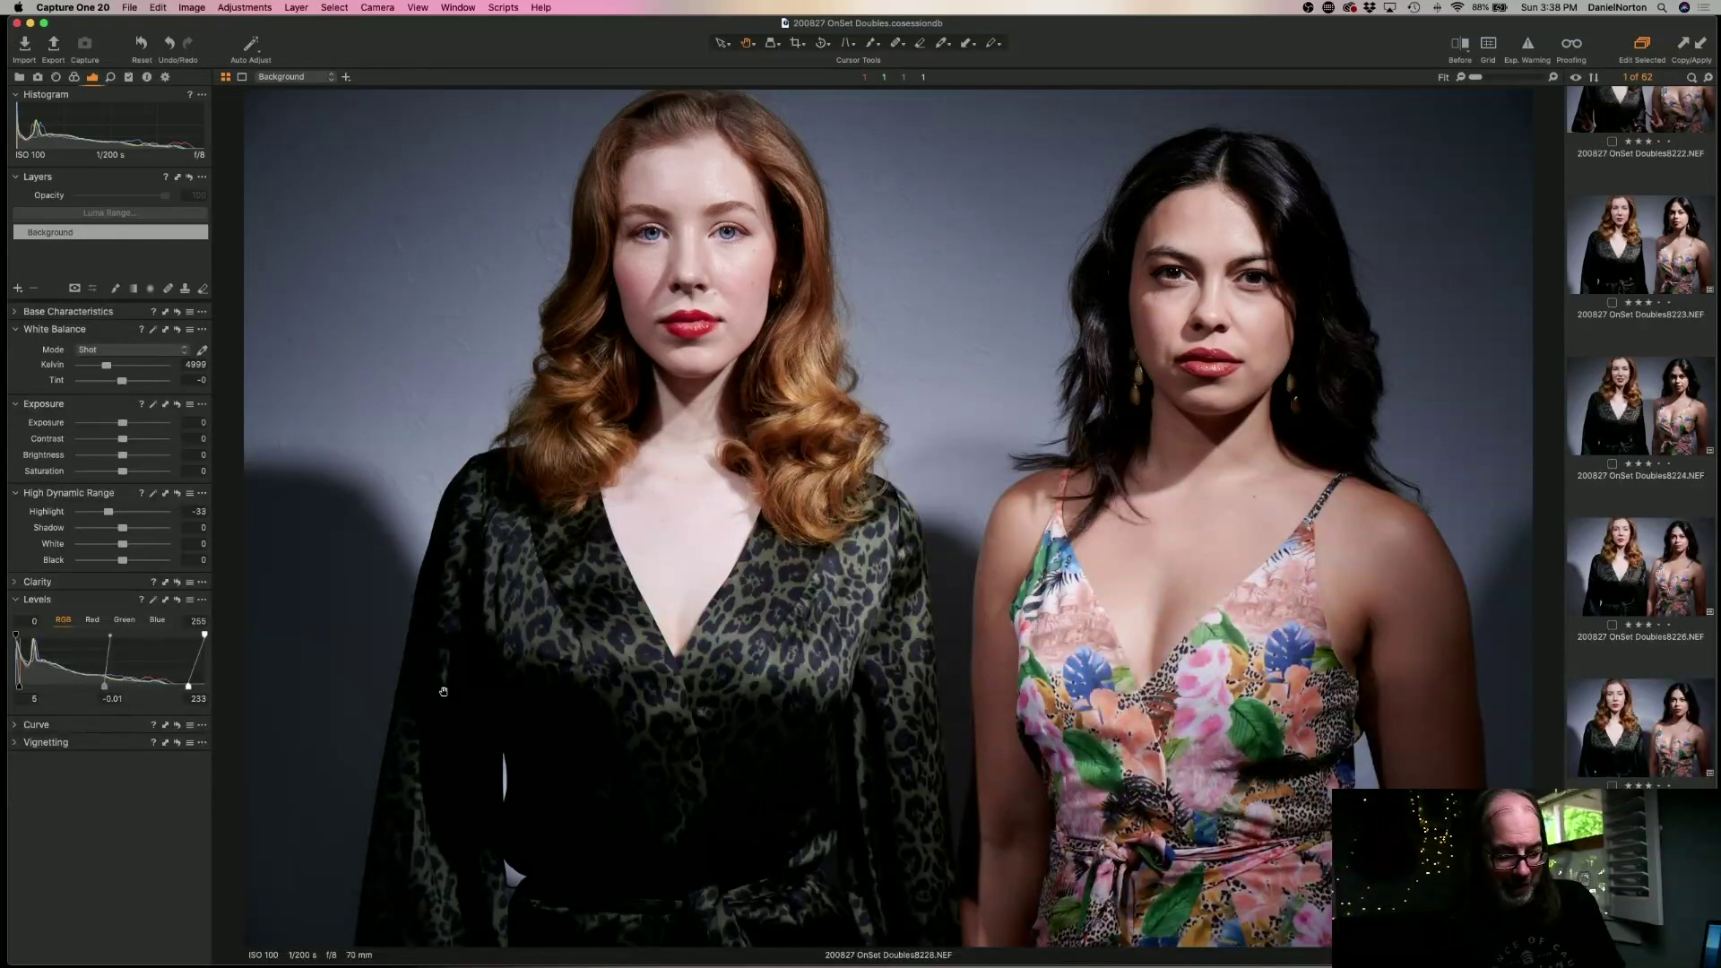
key("Right")
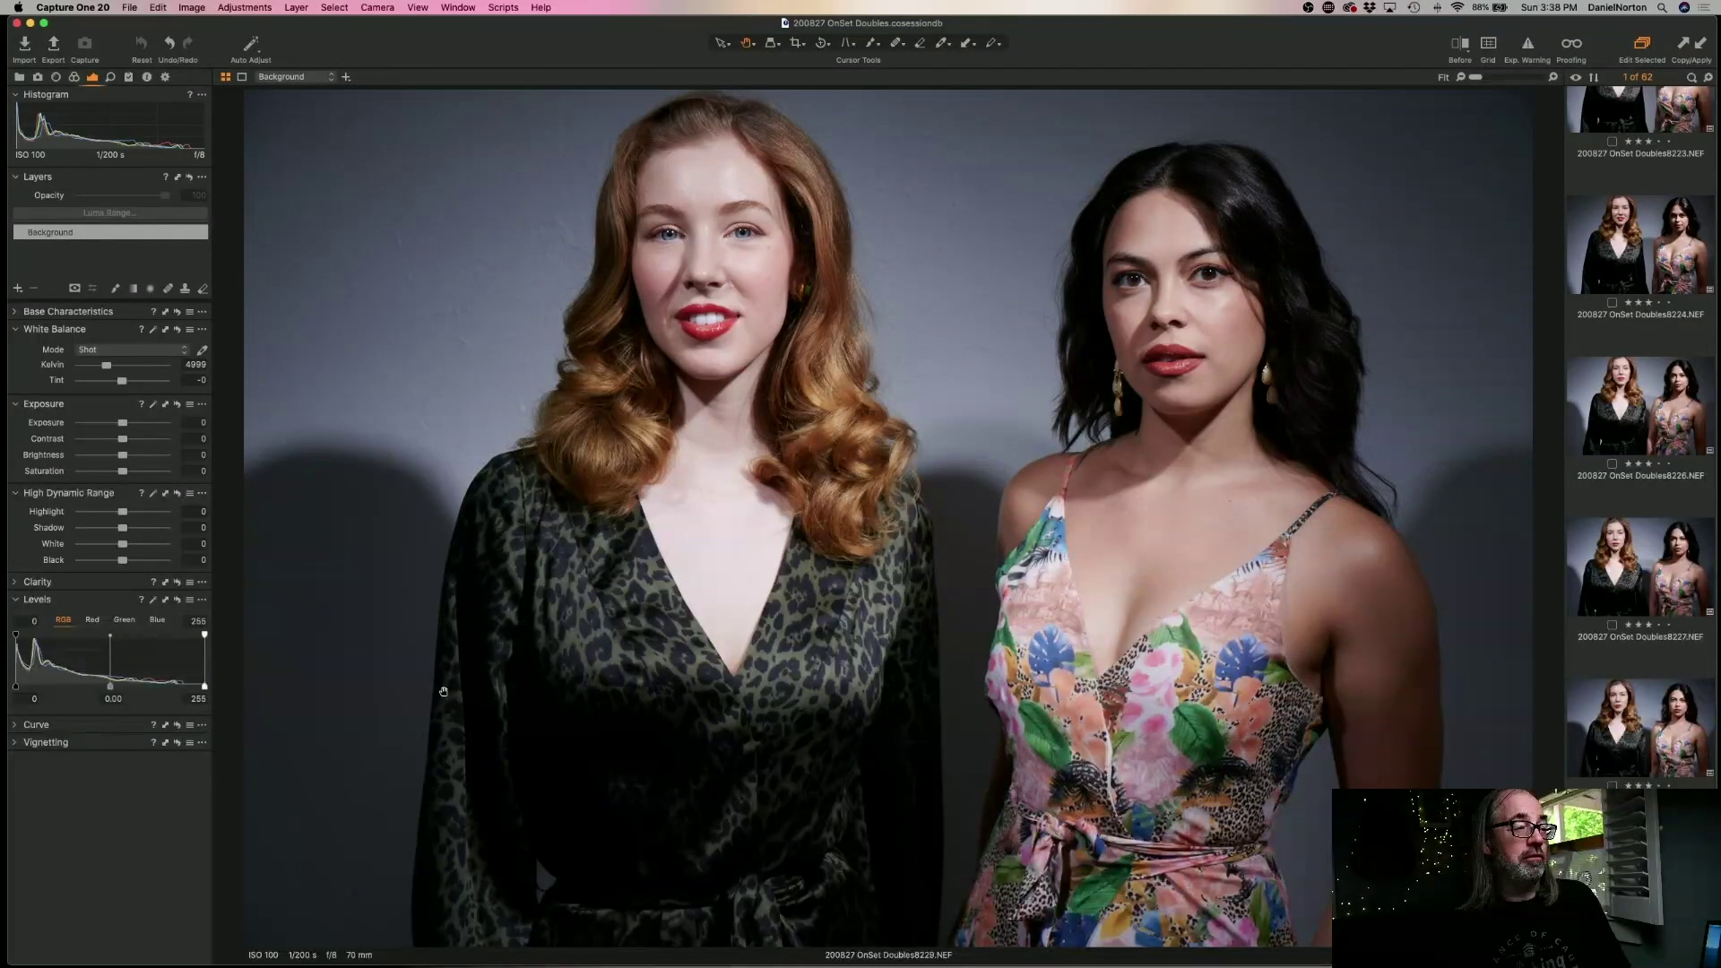
key("super+BackSpace")
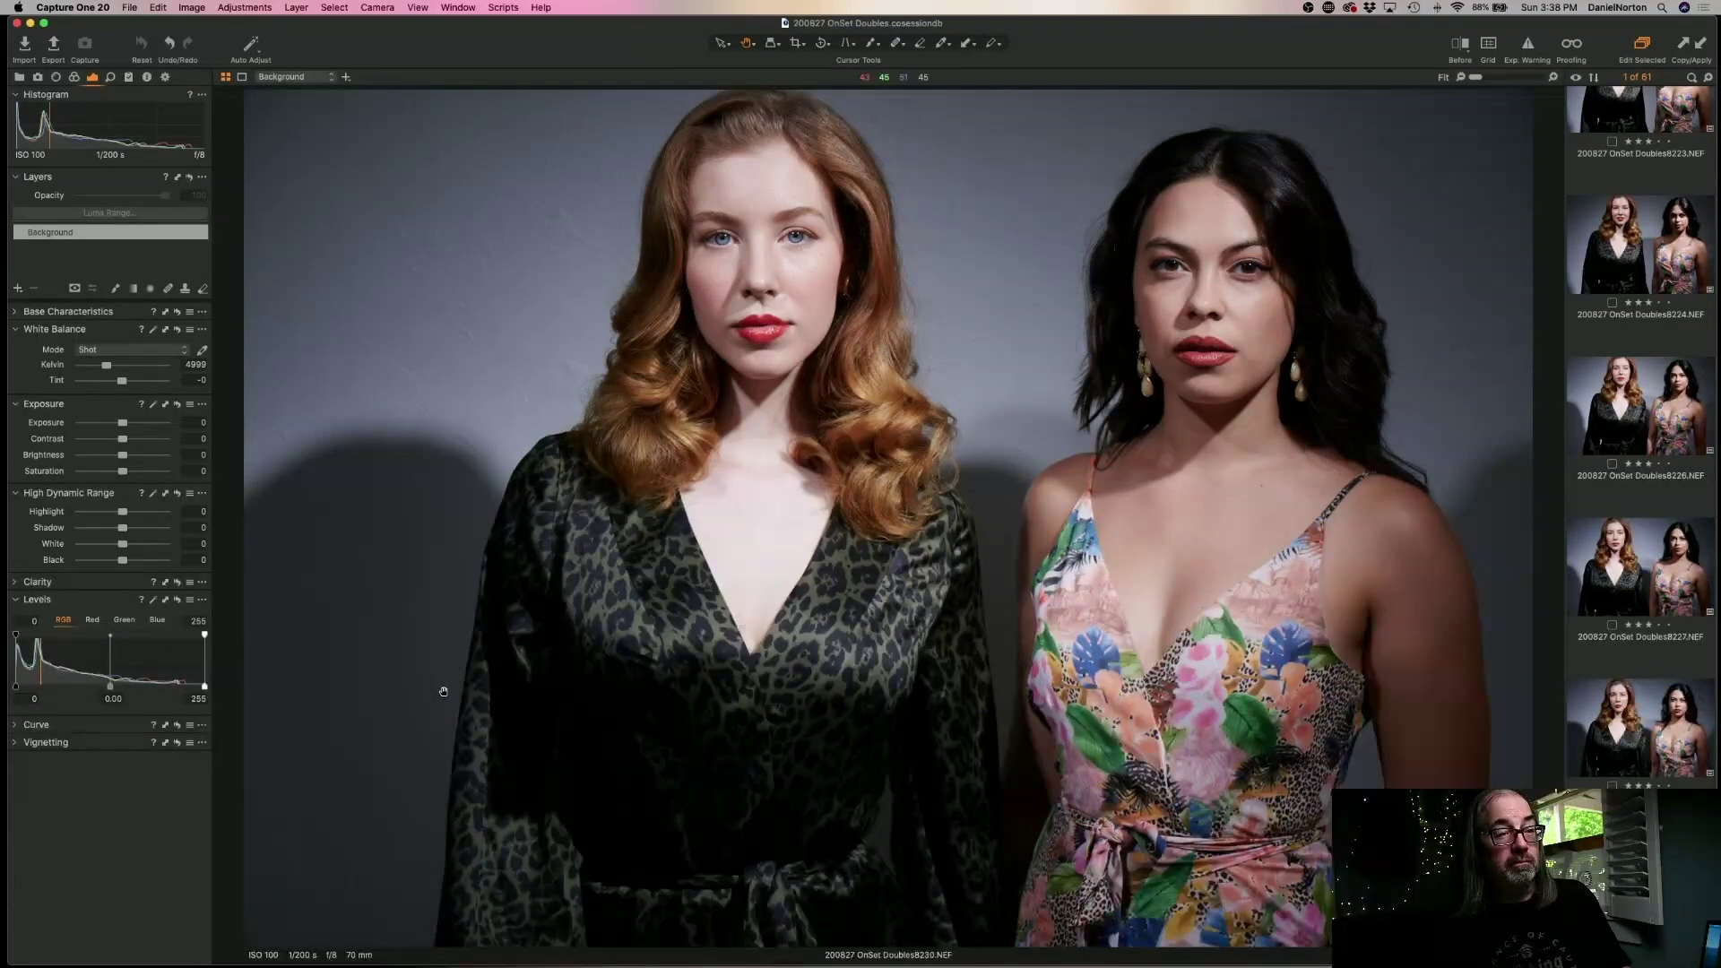
- Apply the same Levels and Highlight adjustments to 200827 OnSet Doubles8230.NEF and open 8231.NEF
key("super+shift+a")
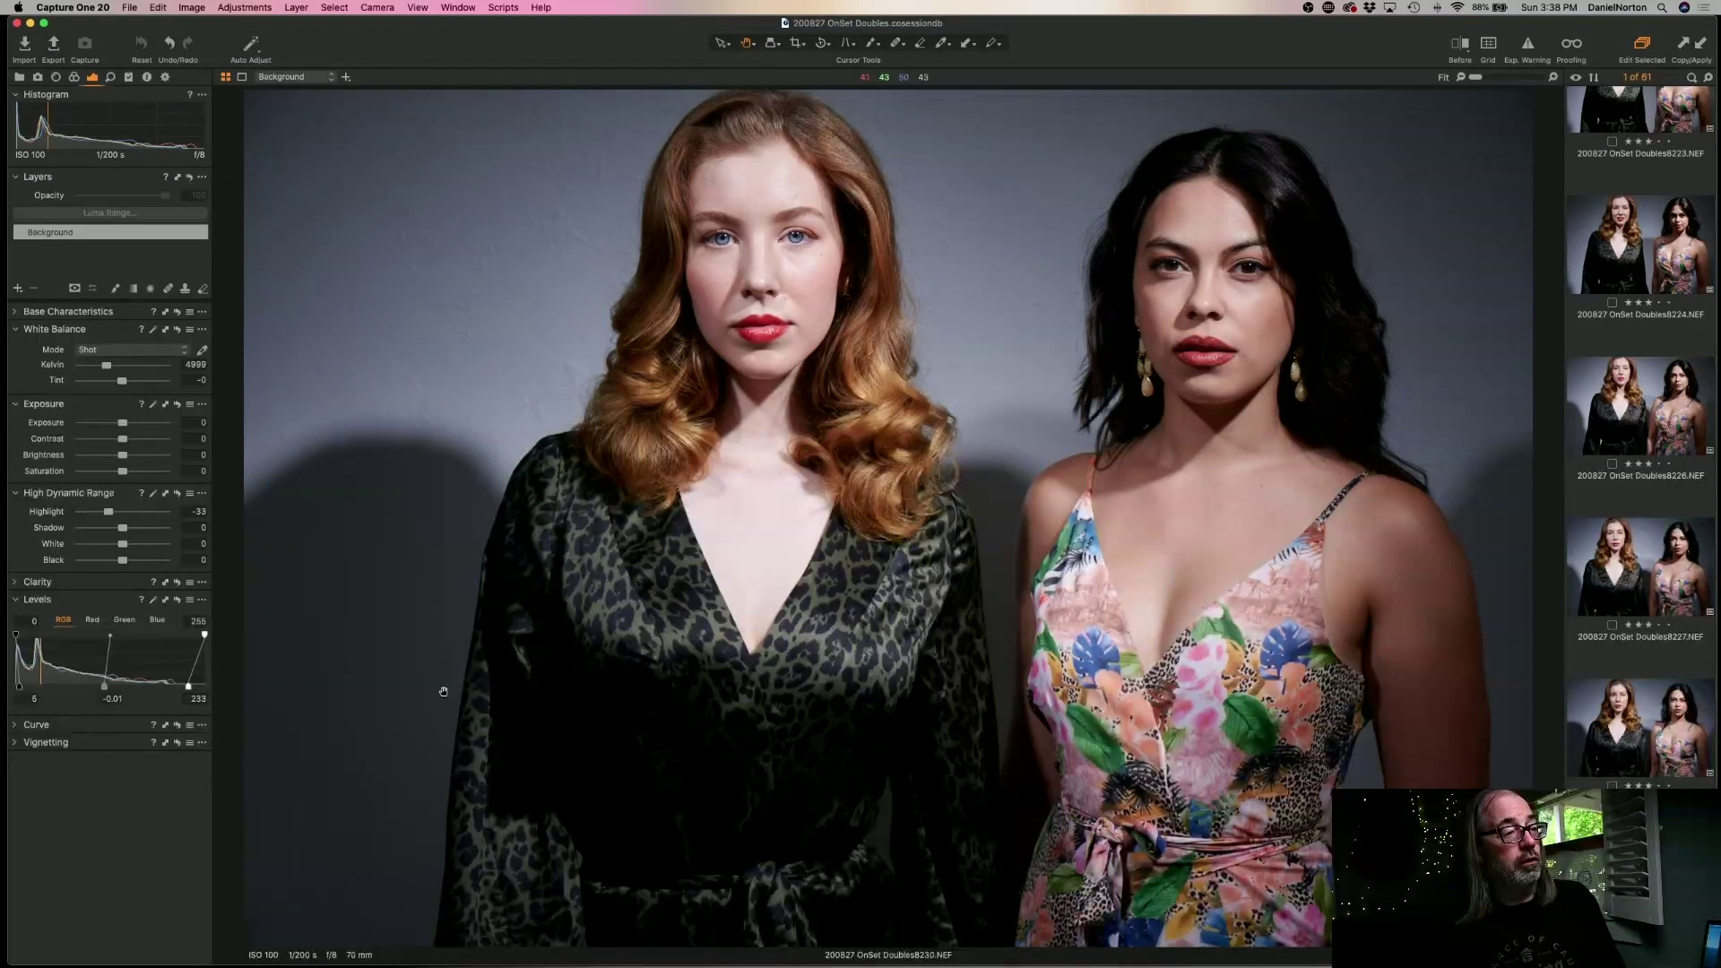
key("Right")
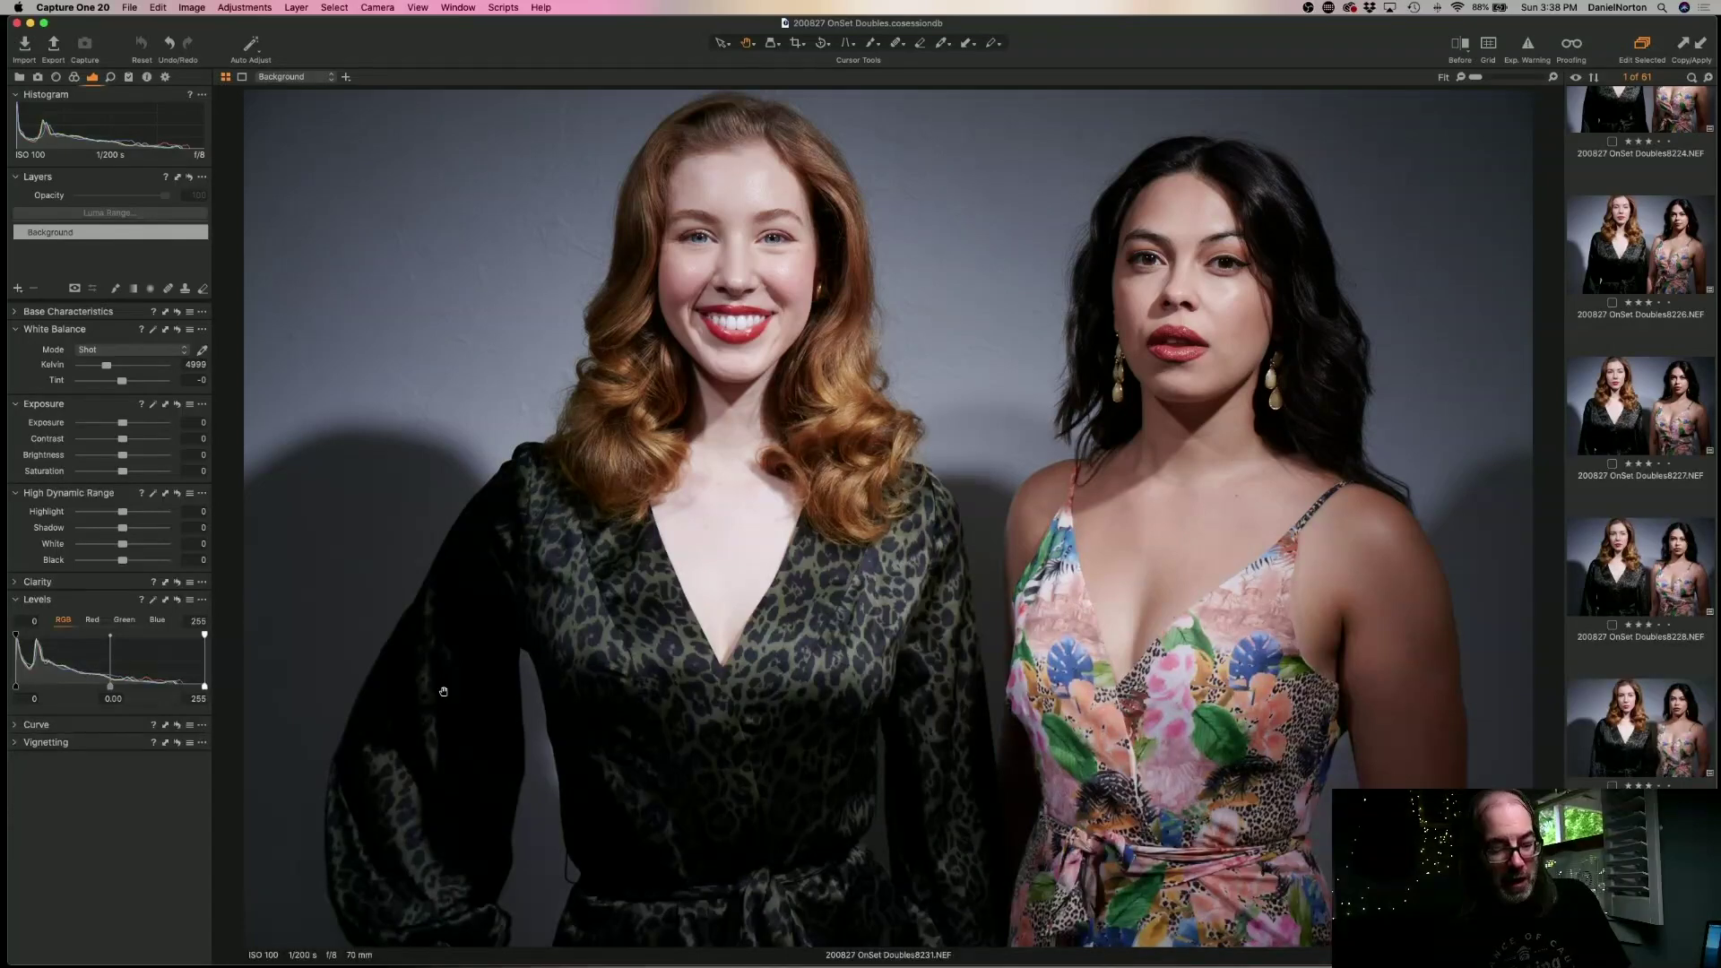
- Compare 200827 OnSet Doubles8231.NEF with 8230.NEF and 8232.NEF, and apply Highlight -33 and Levels 5, -0.01, 233 to 8231.NEF
key("Left")
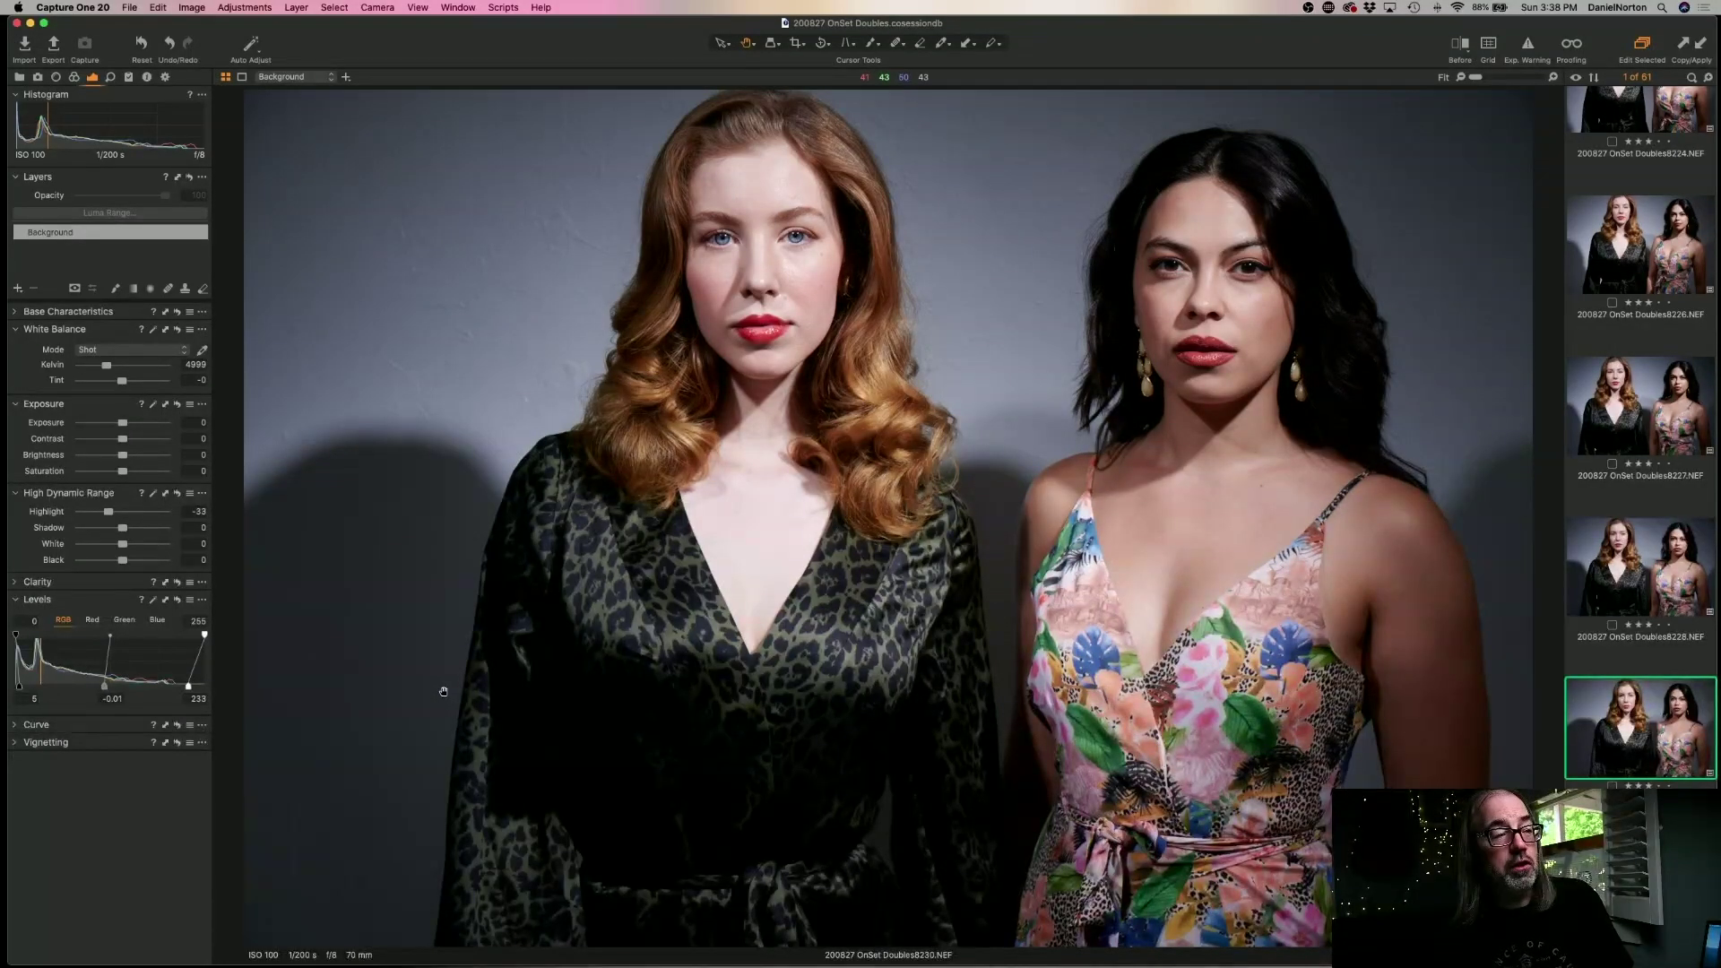
key("Right")
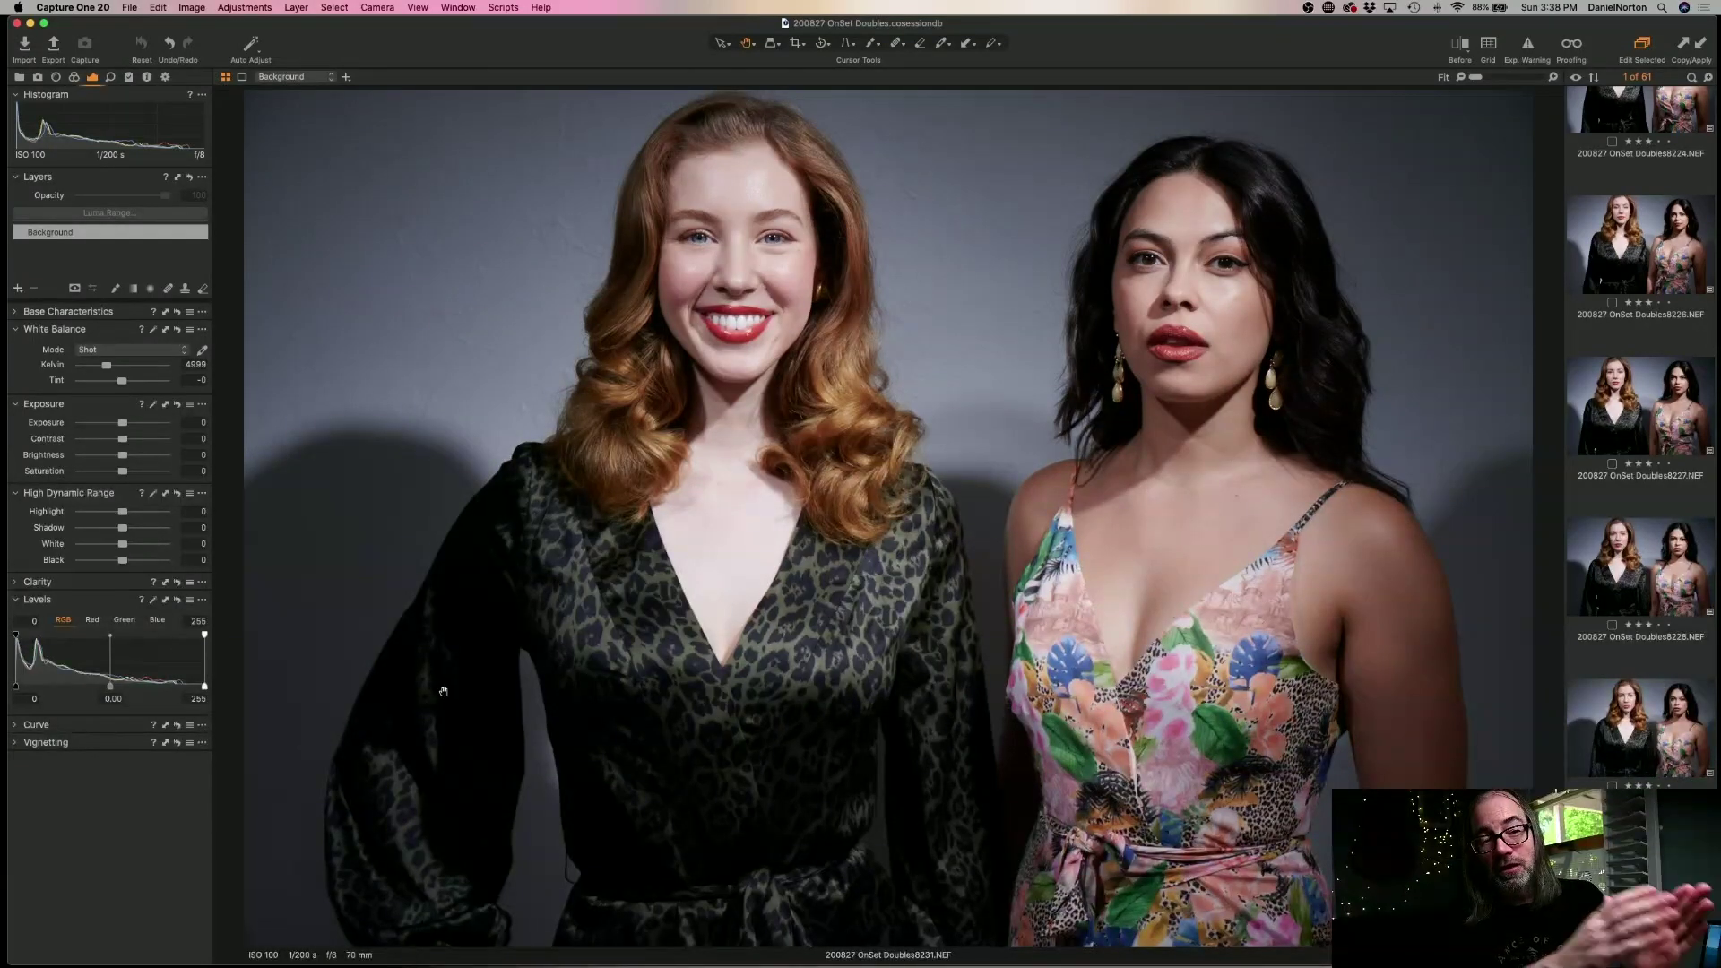
key("Right")
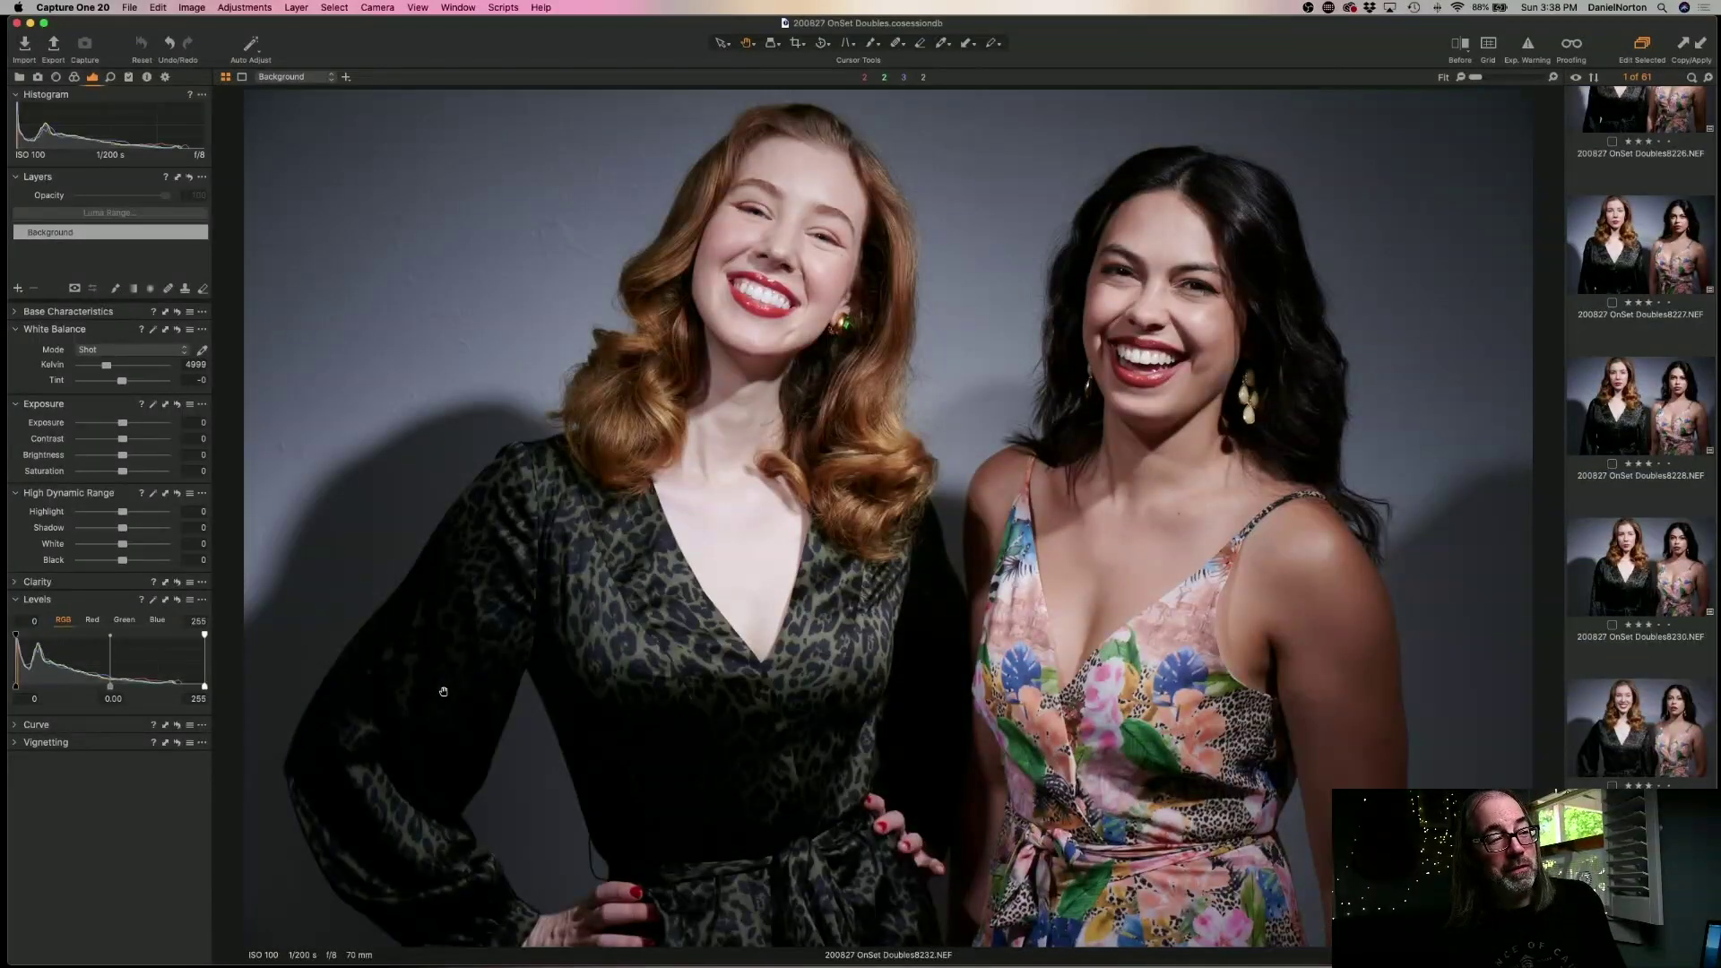
key("Left")
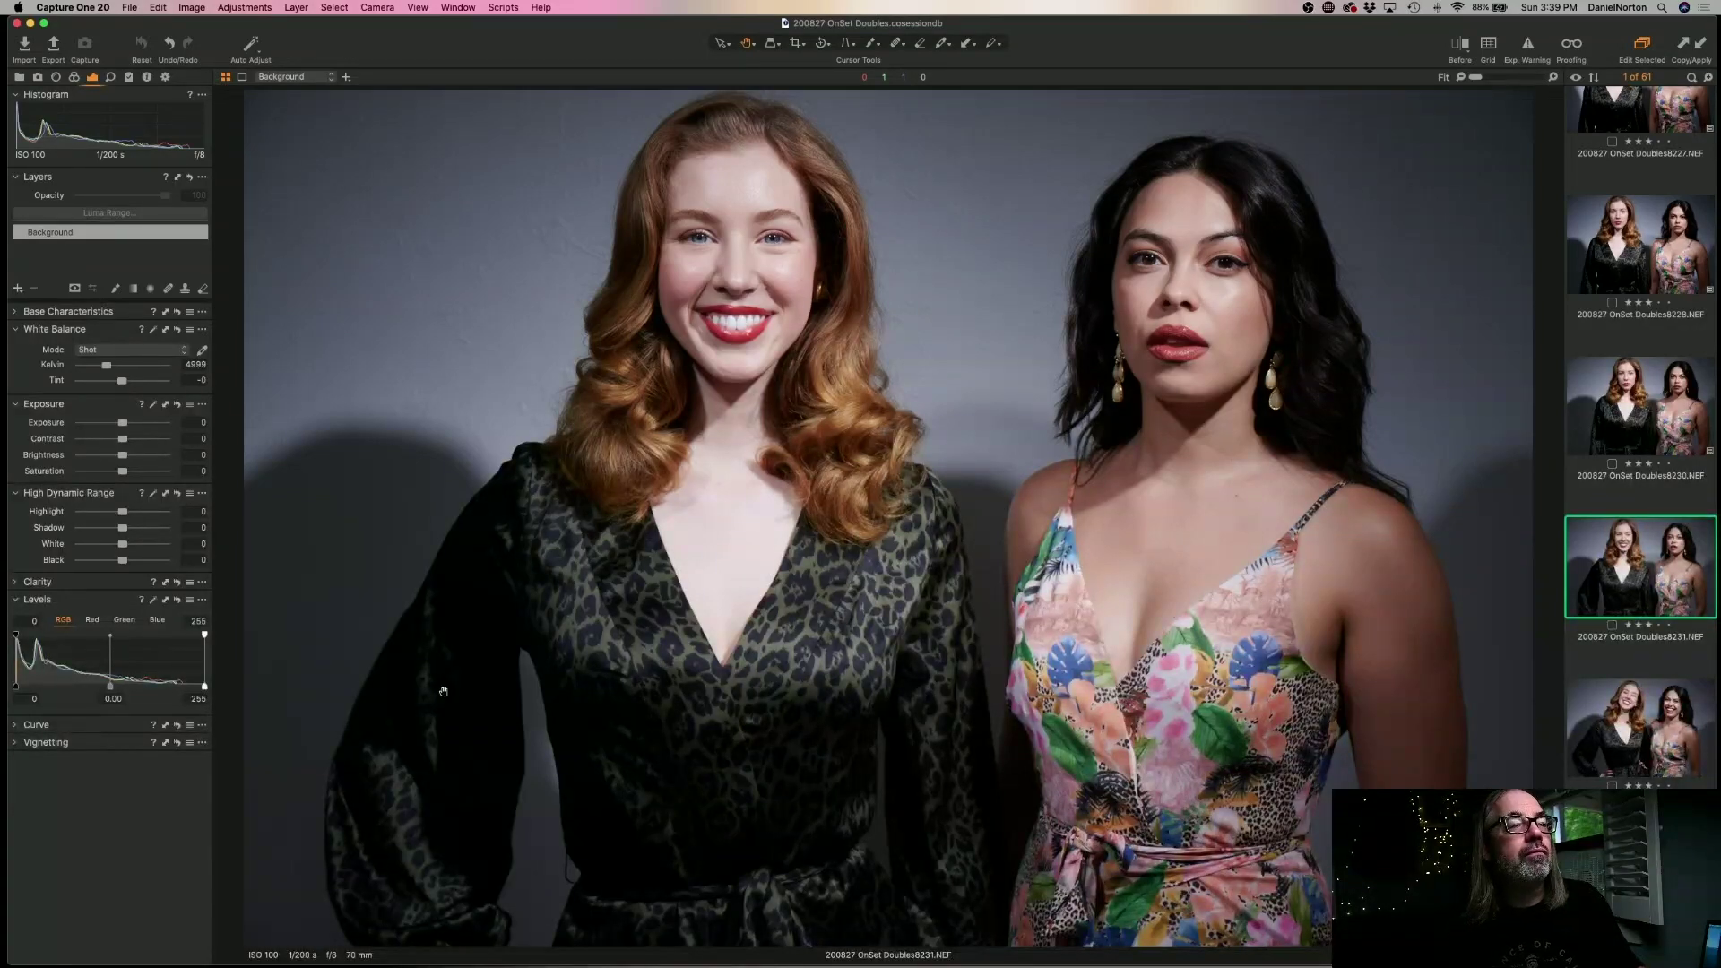
key("Right")
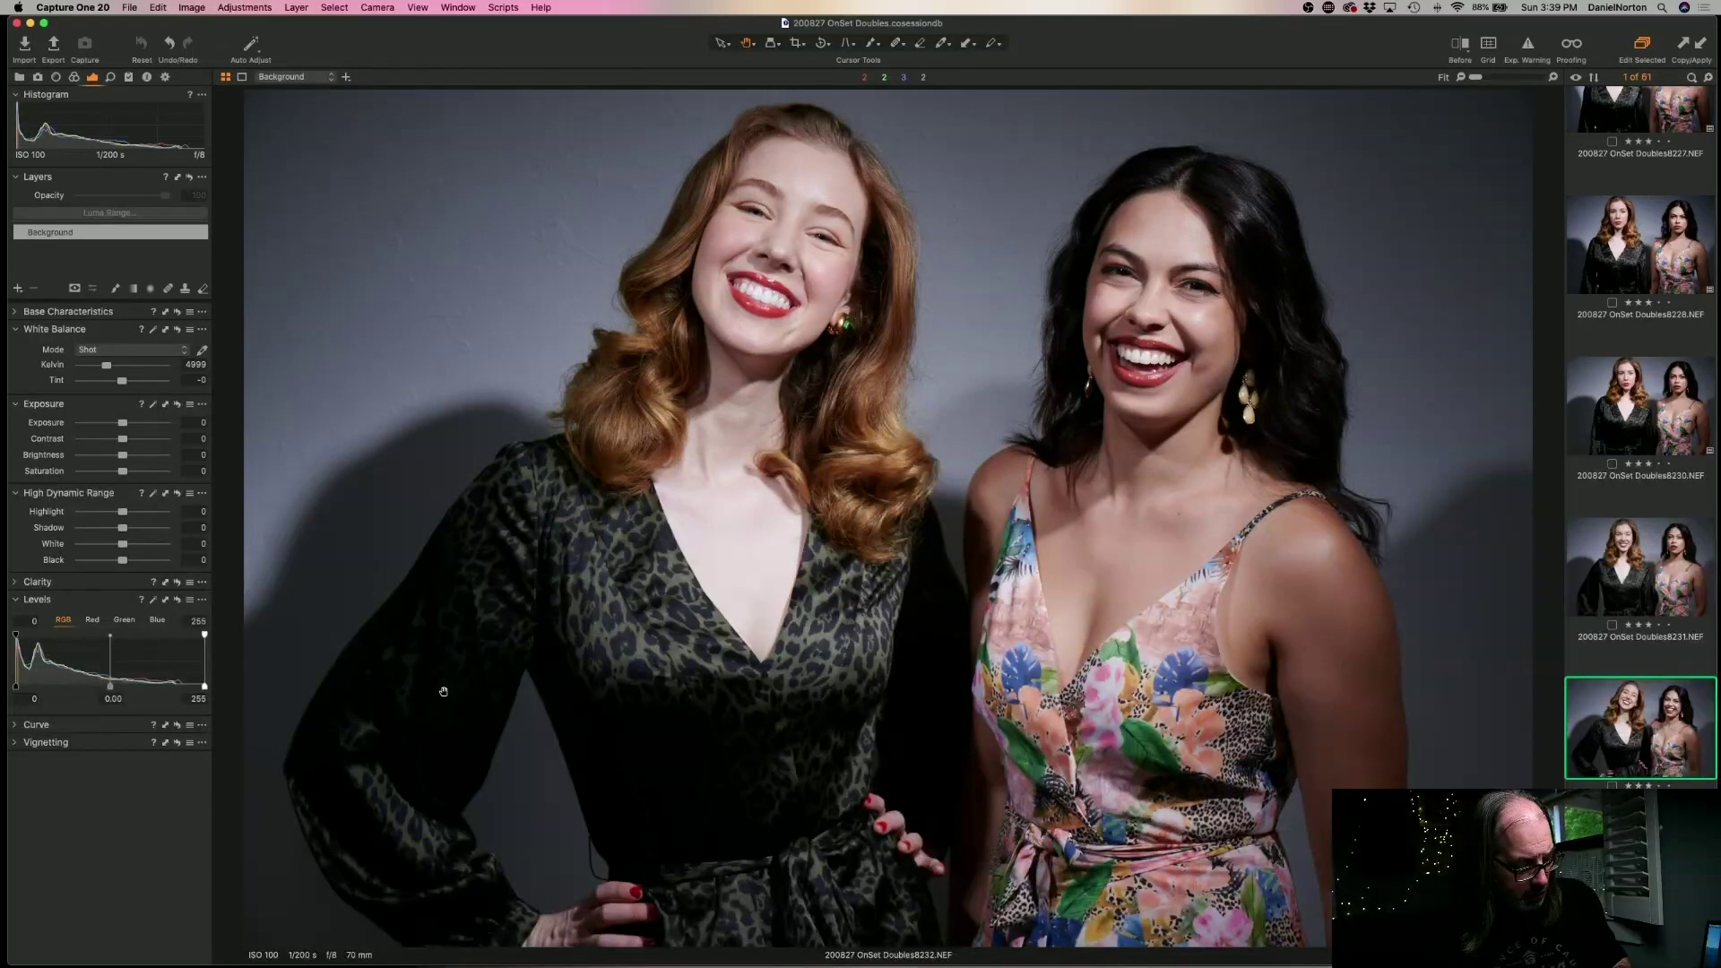
key("Left")
key("super+shift+l")
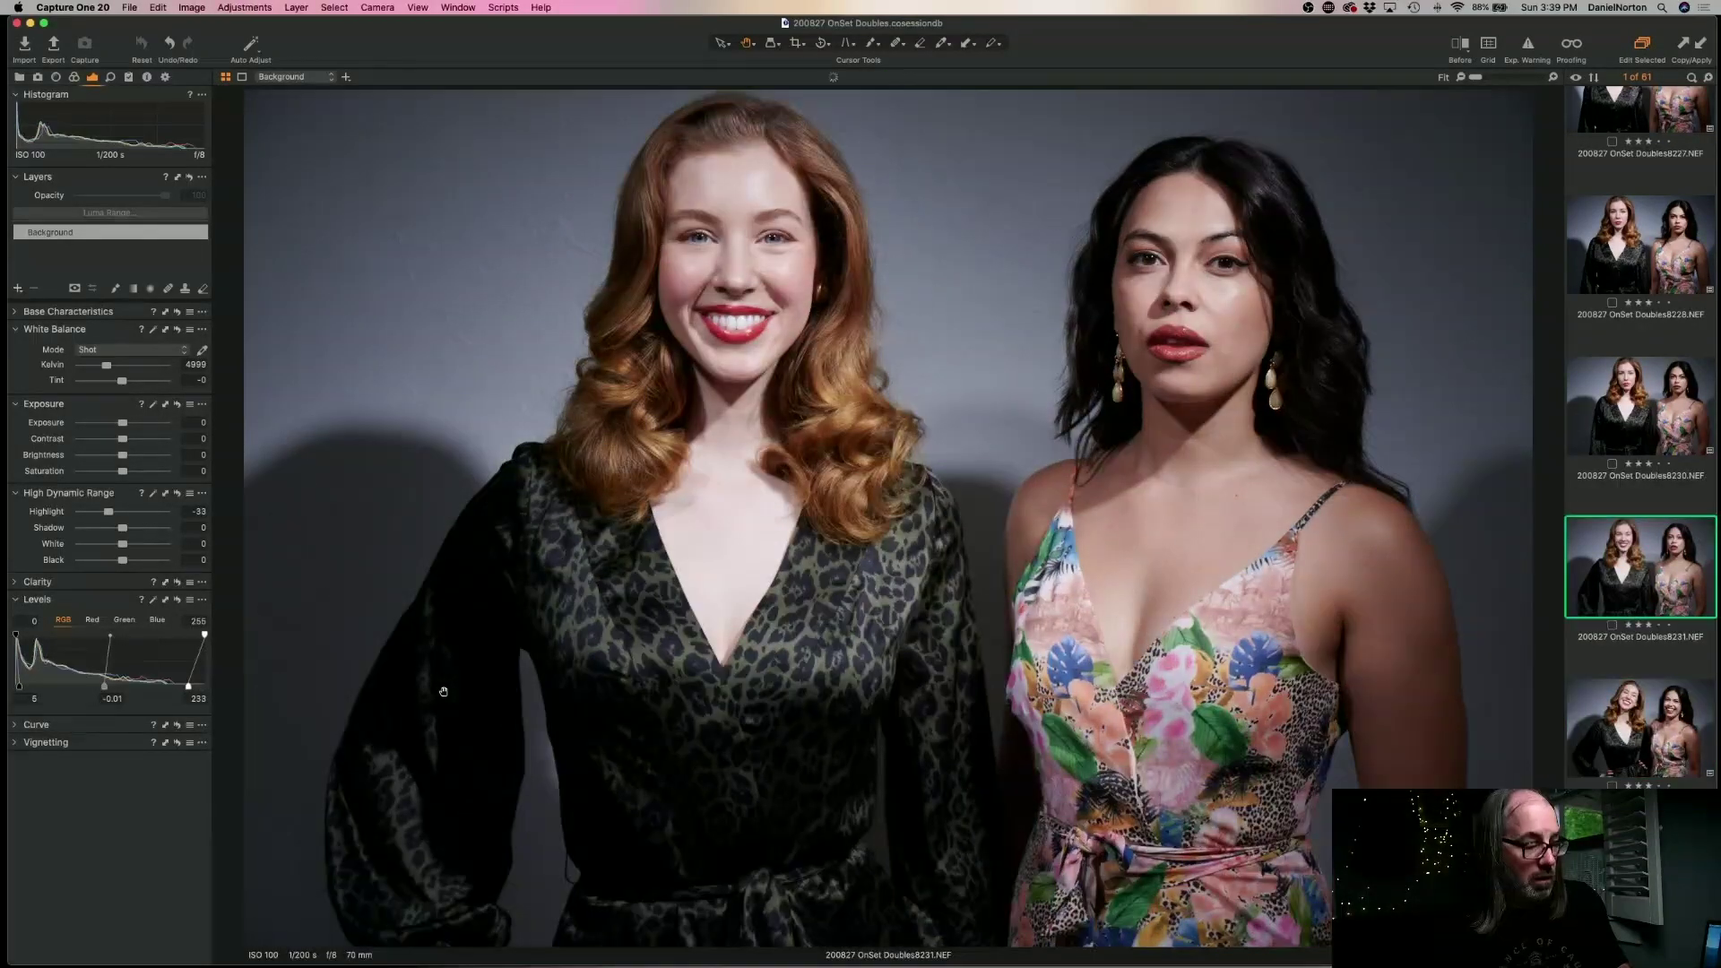
- Reject the underexposed frames 200827 OnSet Doubles8233.NEF through 8236.NEF
key("Right")
key("Right")
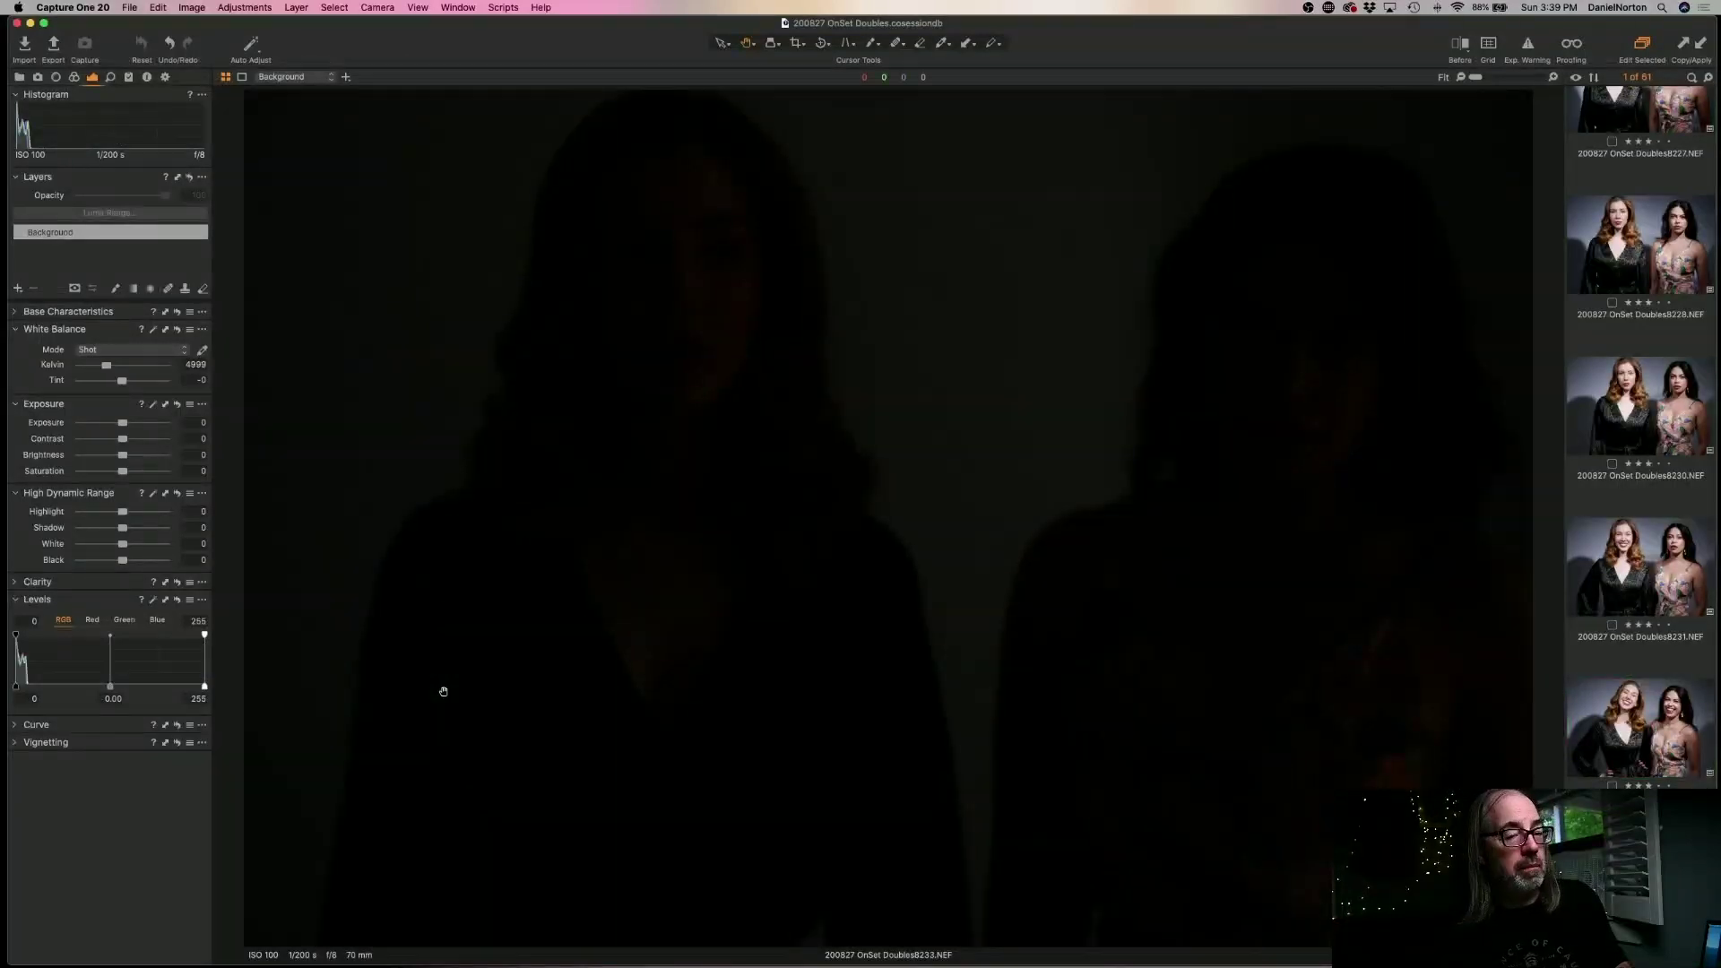
key("Delete")
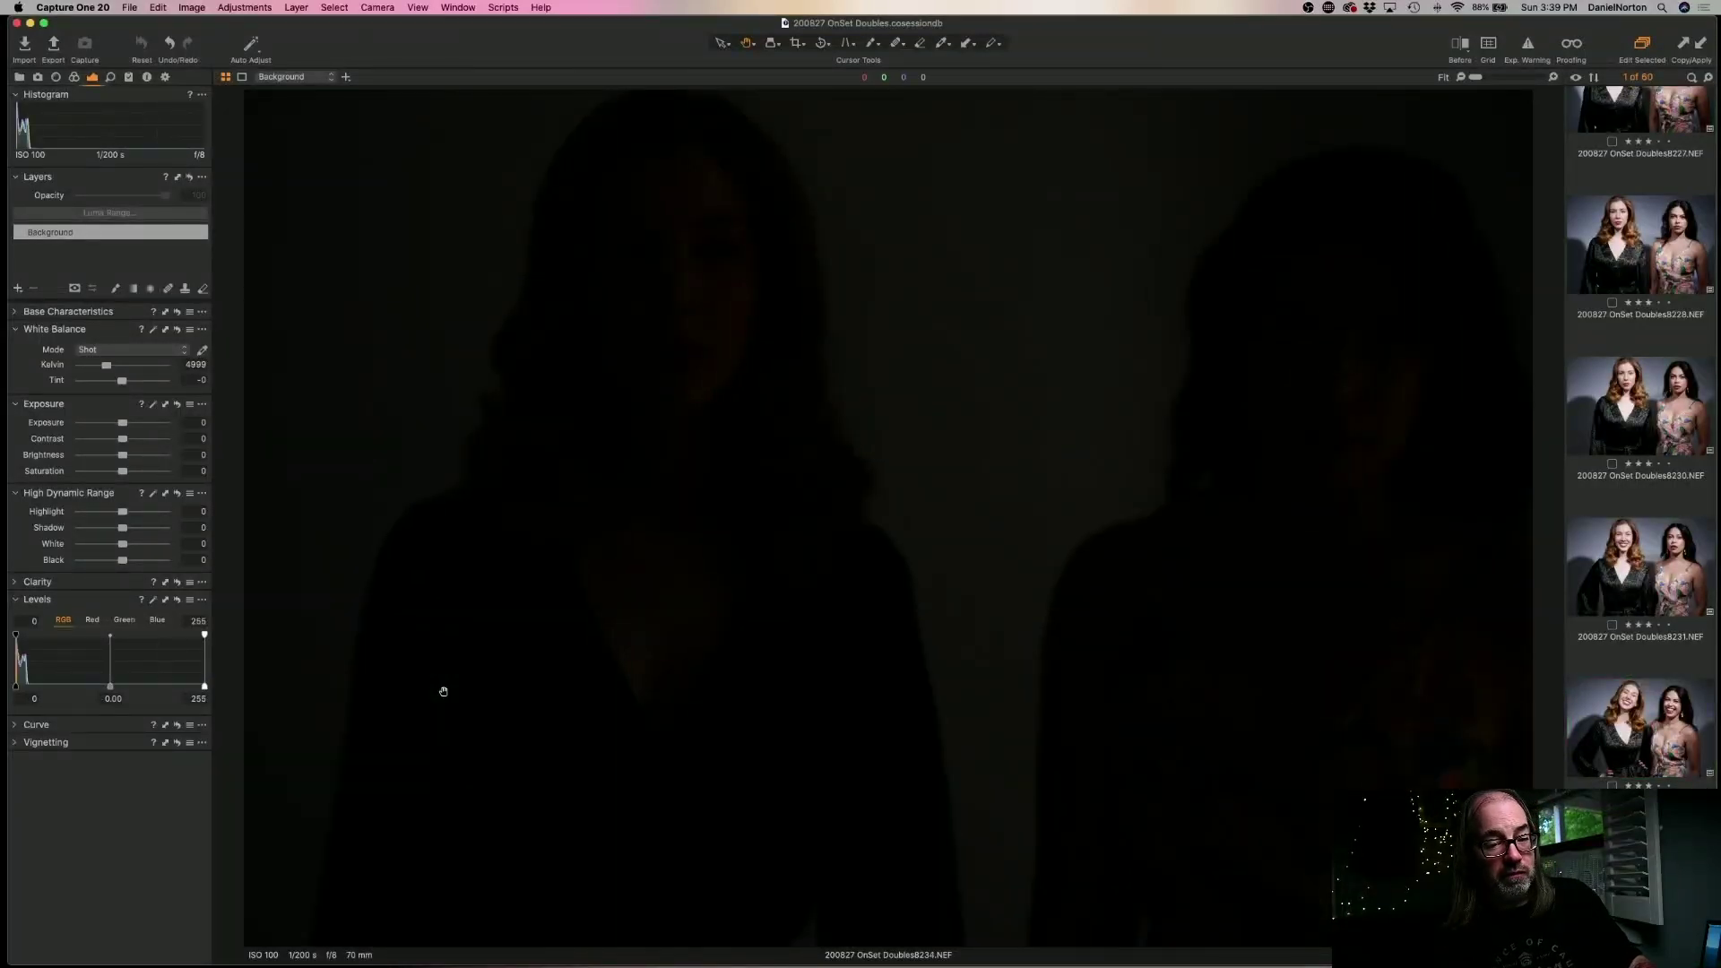
key("Delete")
key("Delete")
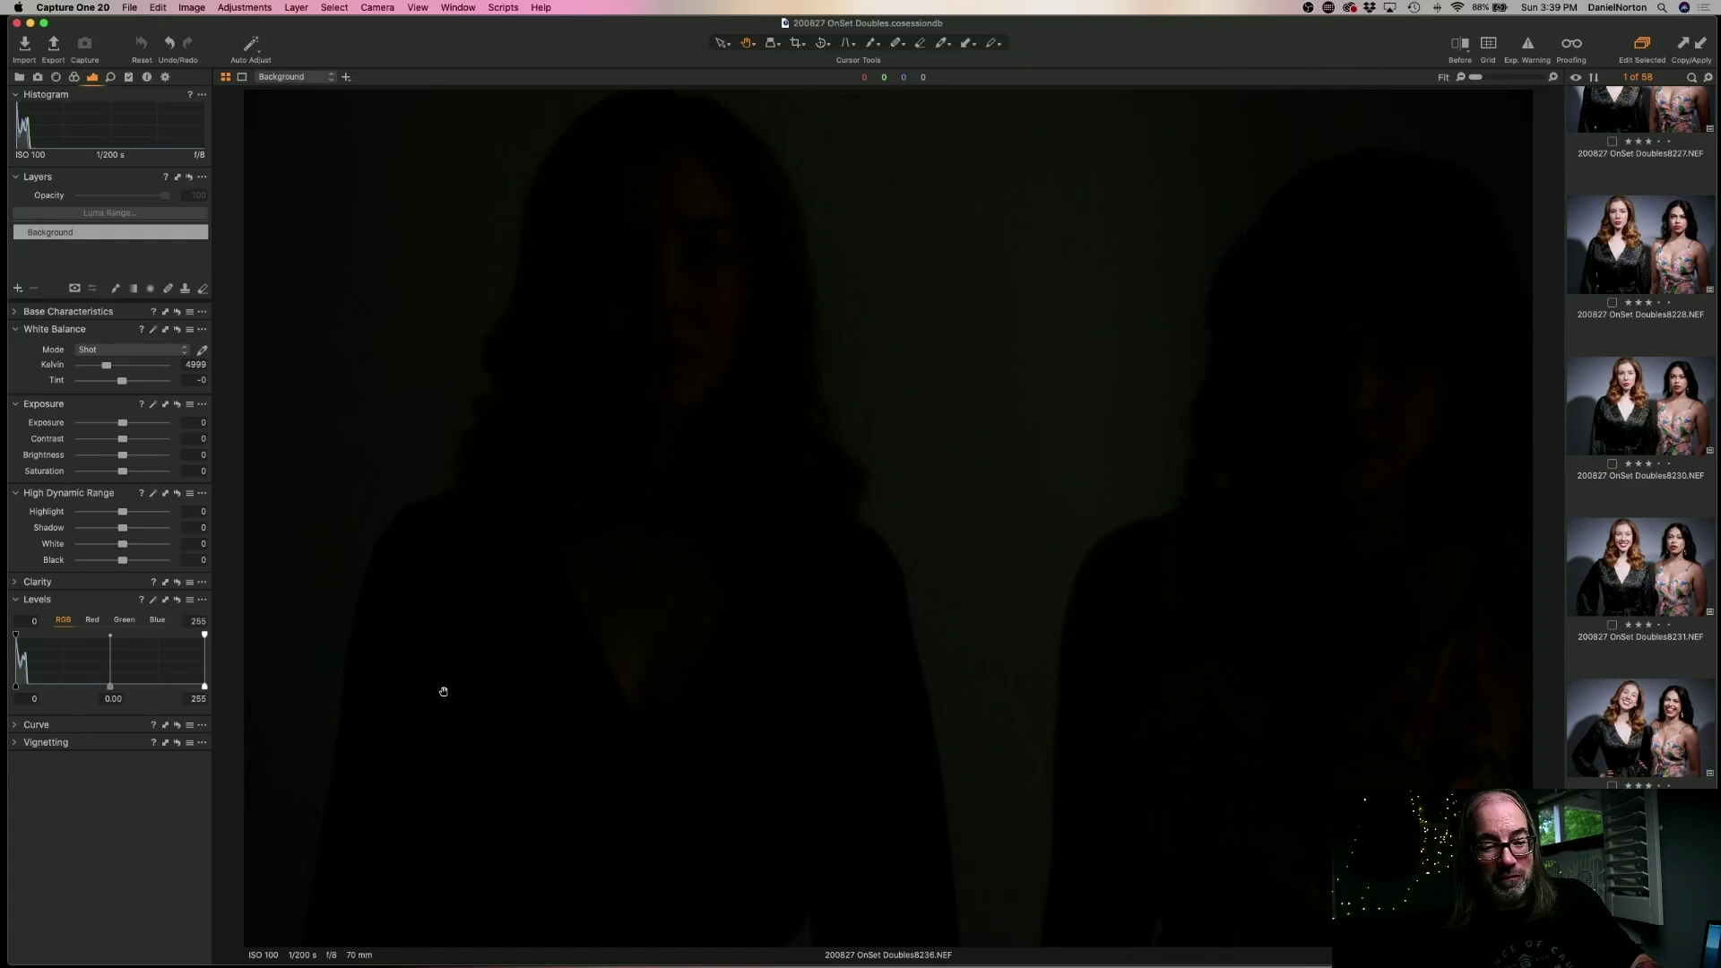
key("Delete")
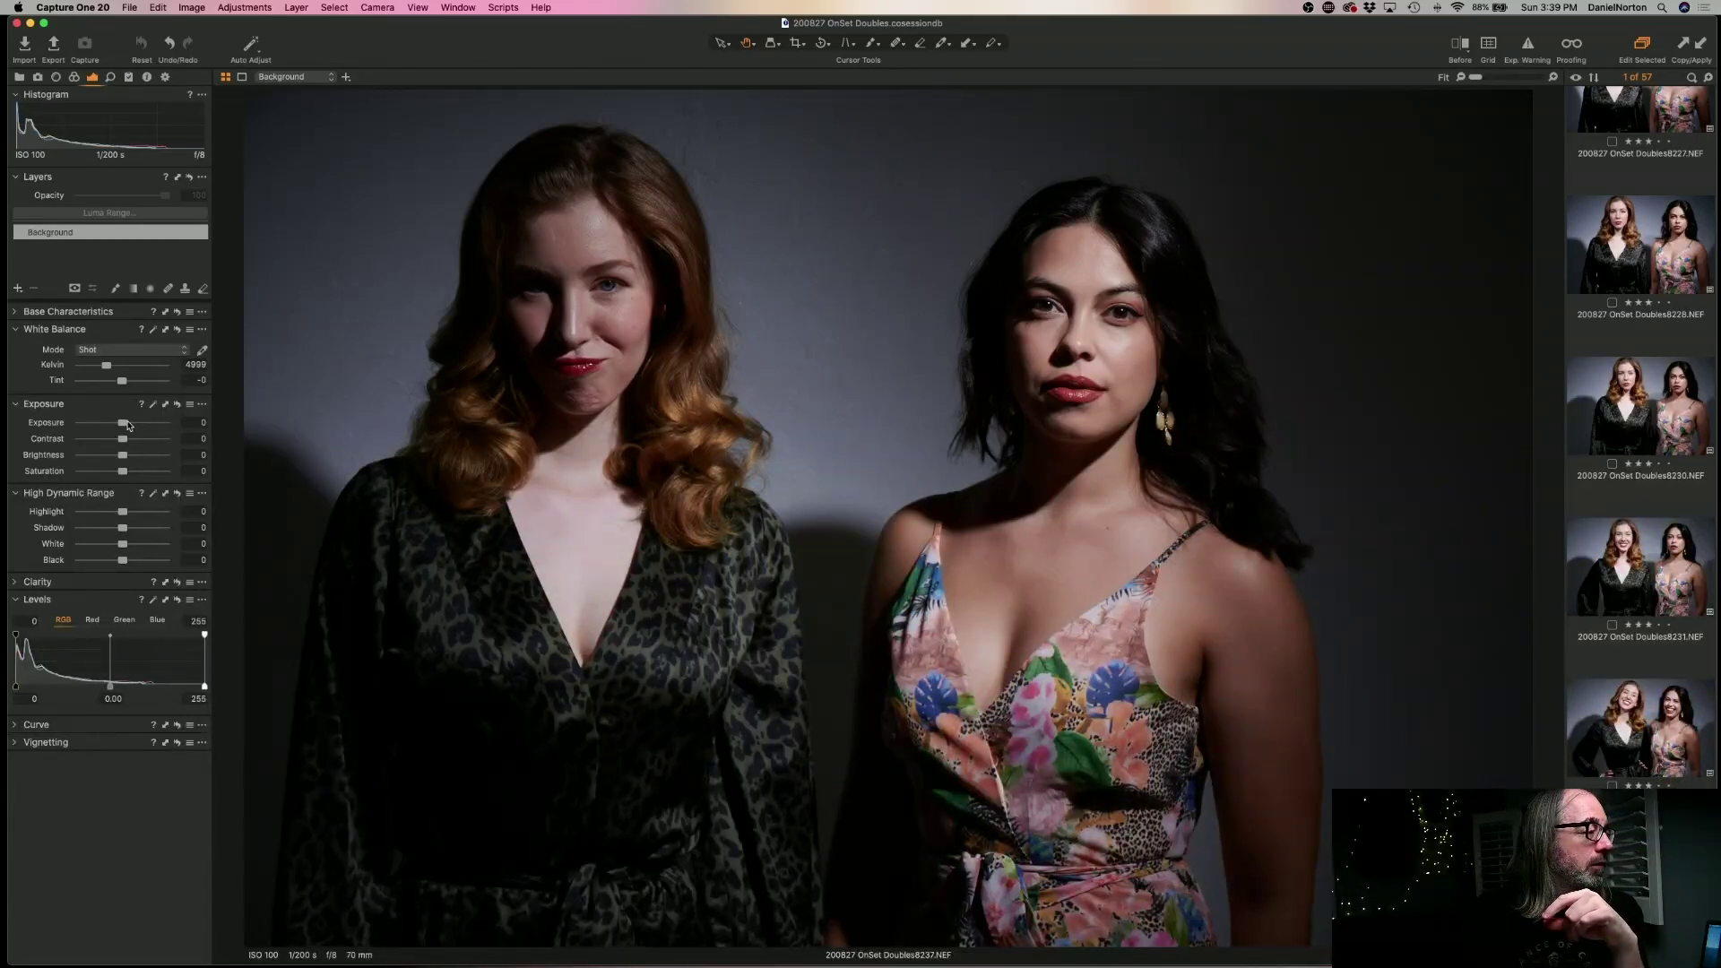
- Test an Exposure of 0.93 on 200827 OnSet Doubles8237.NEF, reset it, and reject the image
left_click_drag(124, 424, 133, 427)
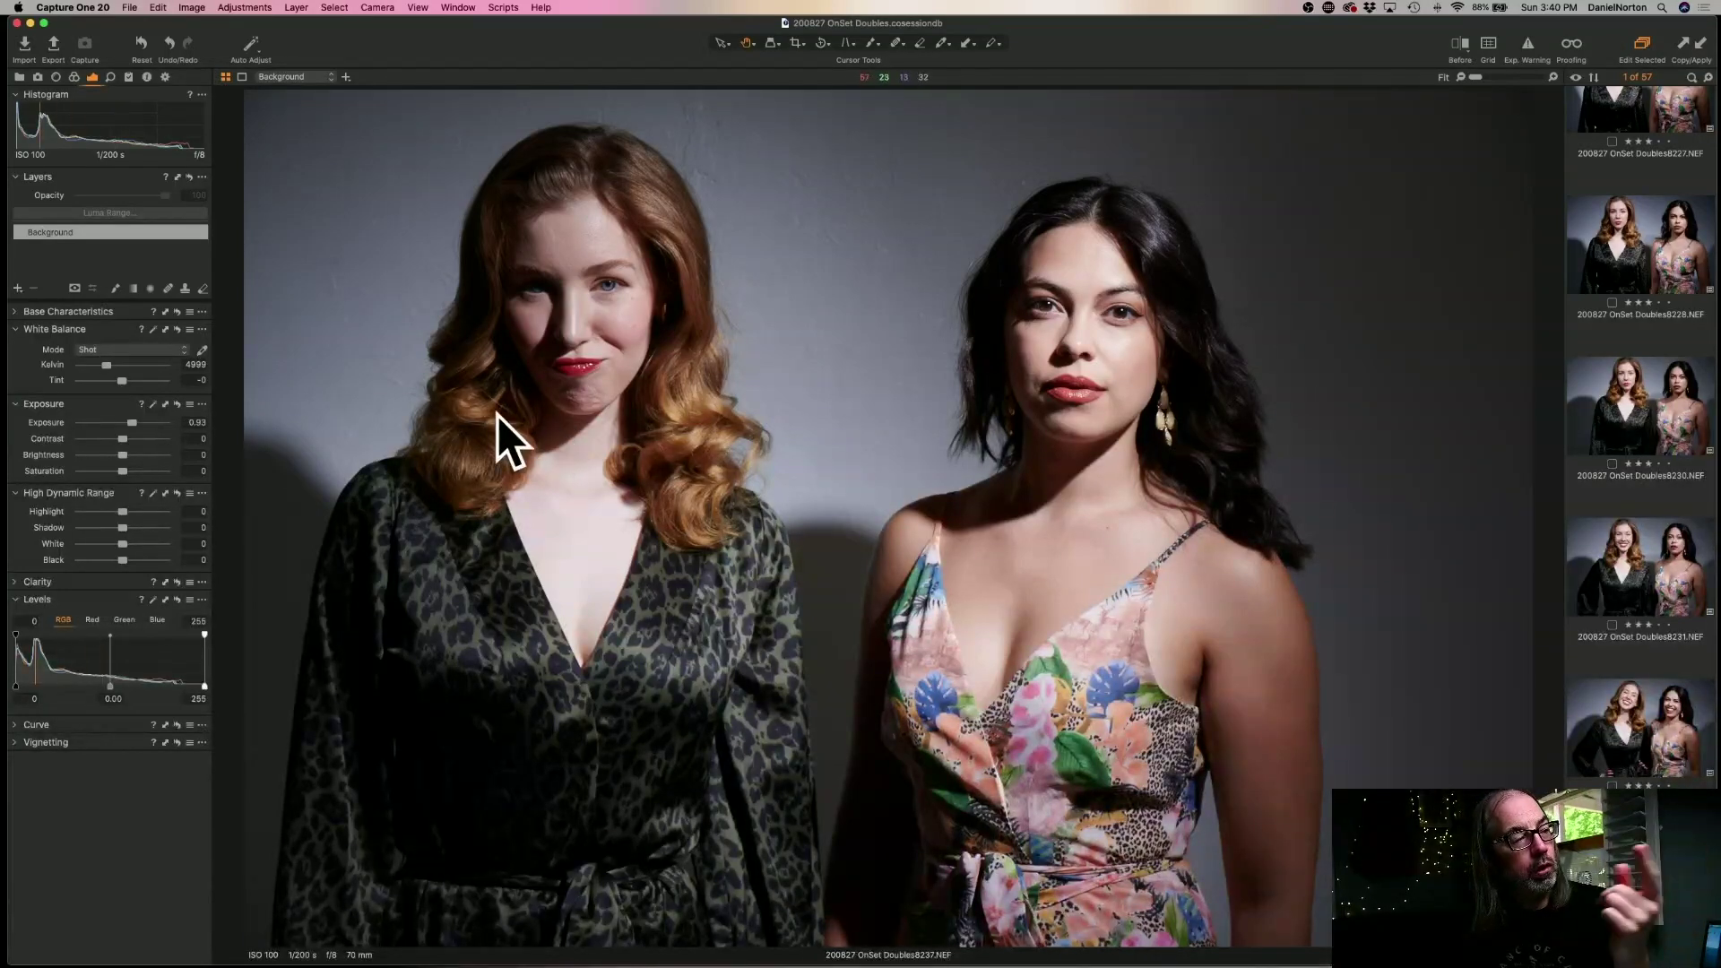
double_click(131, 422)
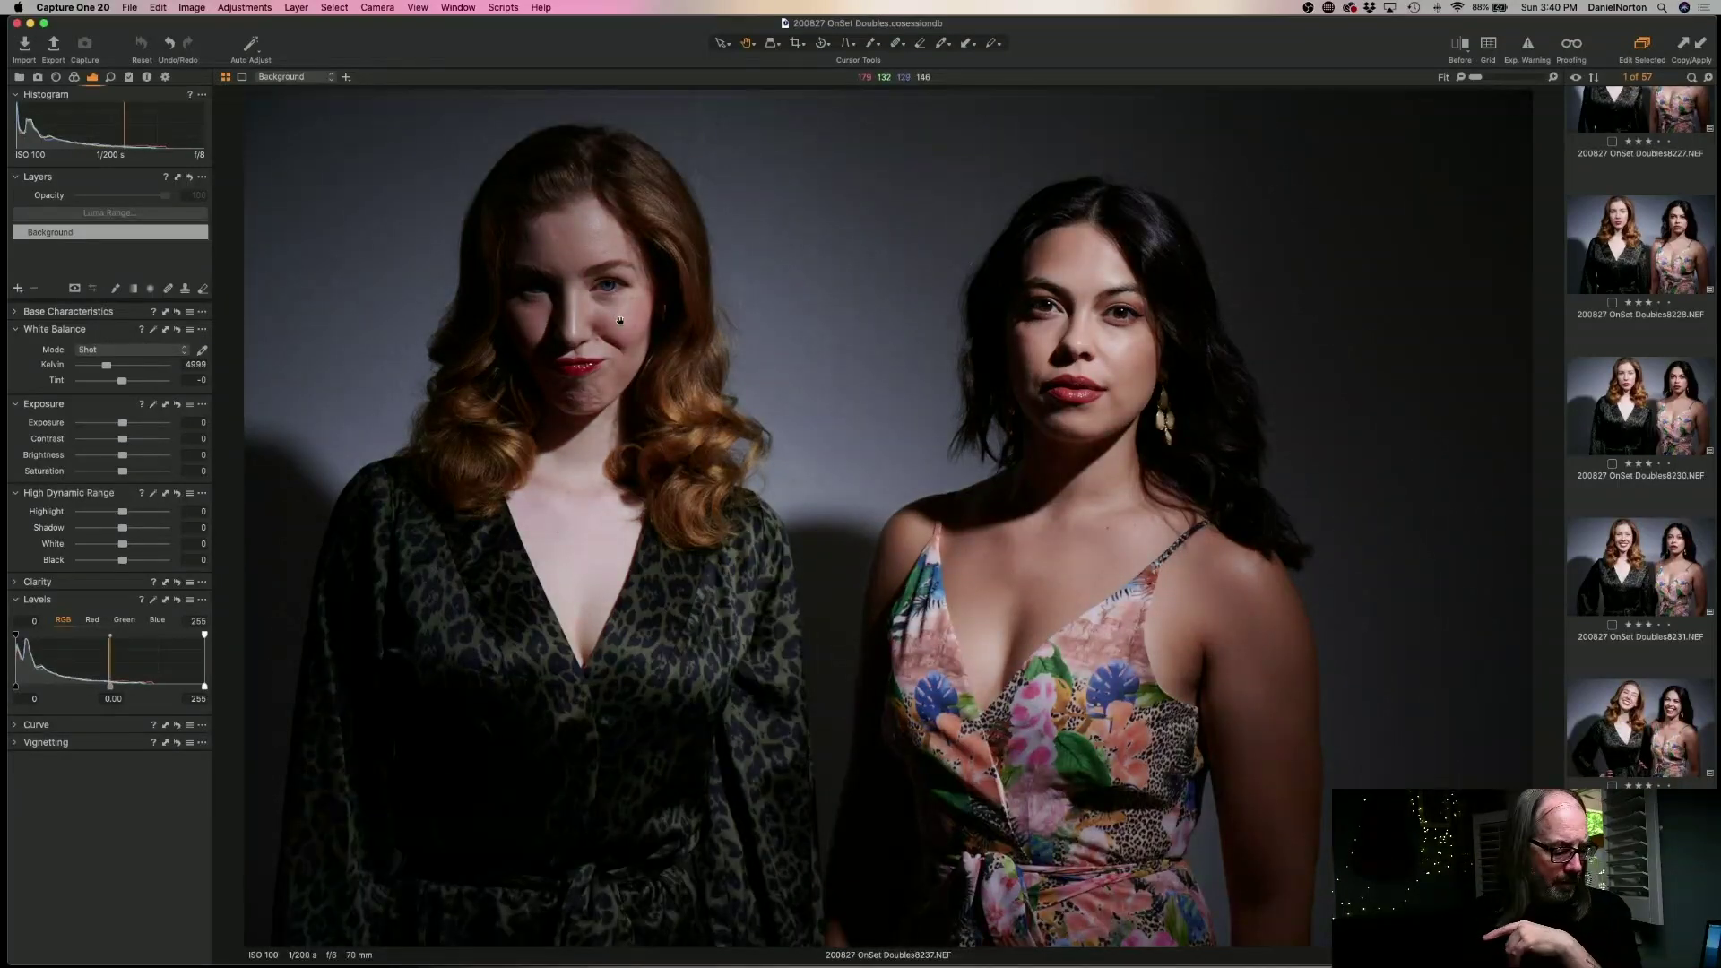
key("super+BackSpace")
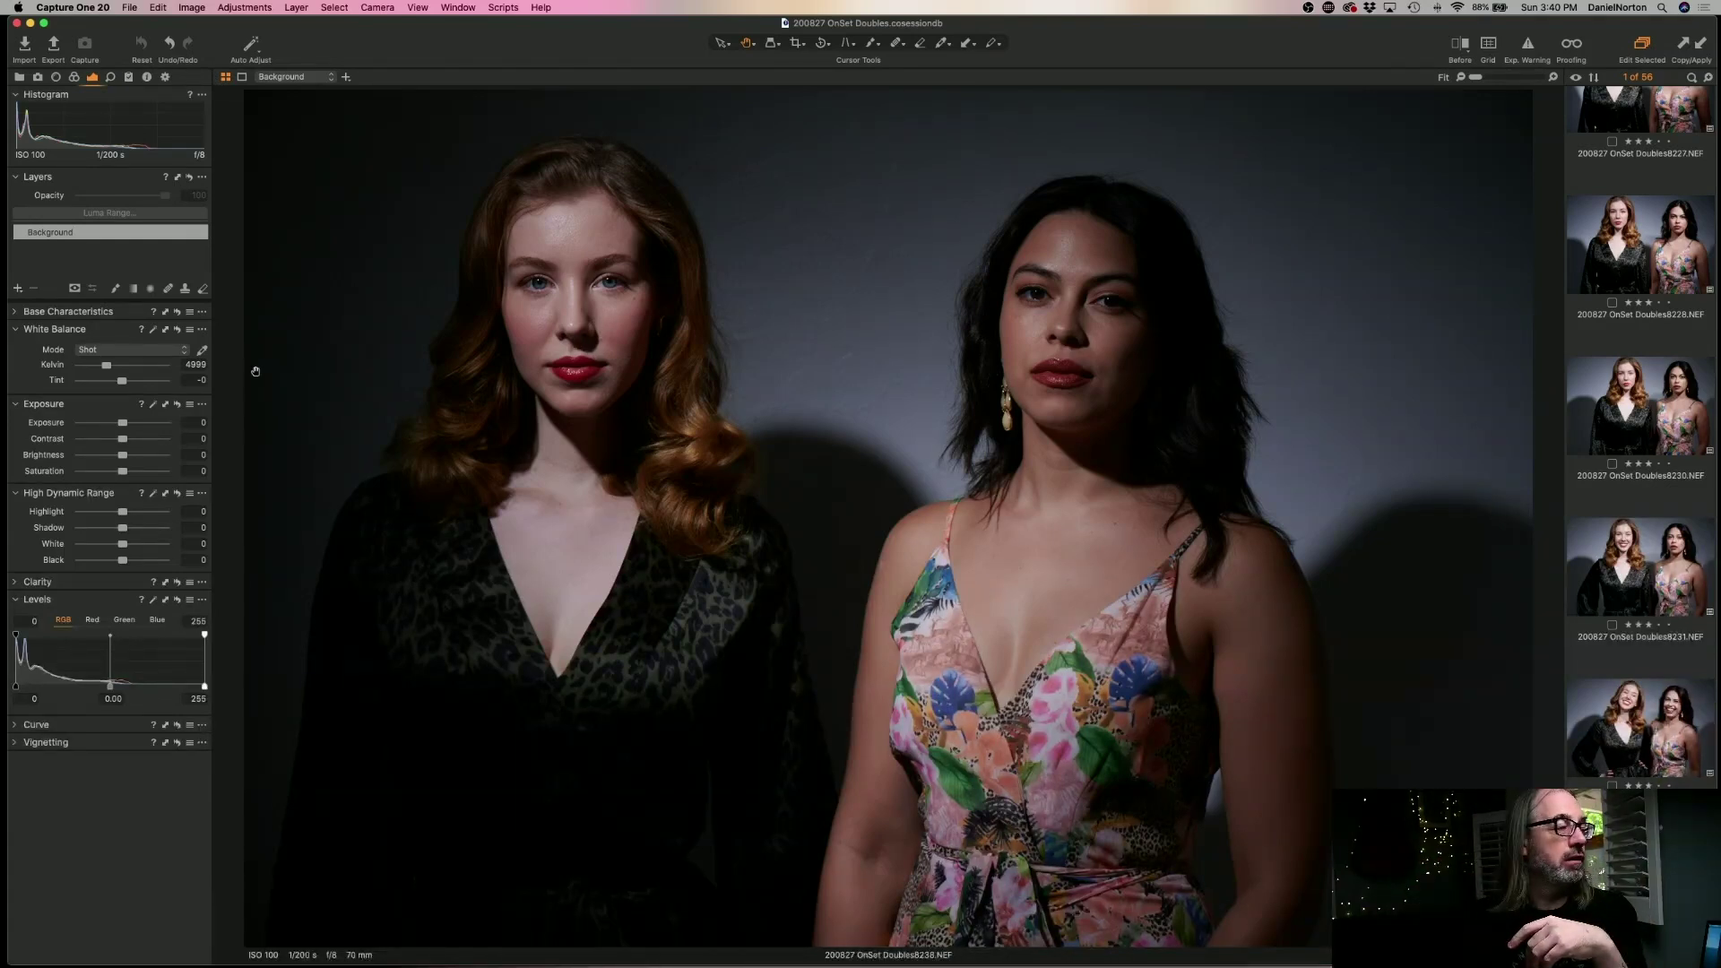
- Test an Exposure of 0.75 on 200827 OnSet Doubles8238.NEF, reset it, and reject the image
left_click_drag(121, 427, 131, 427)
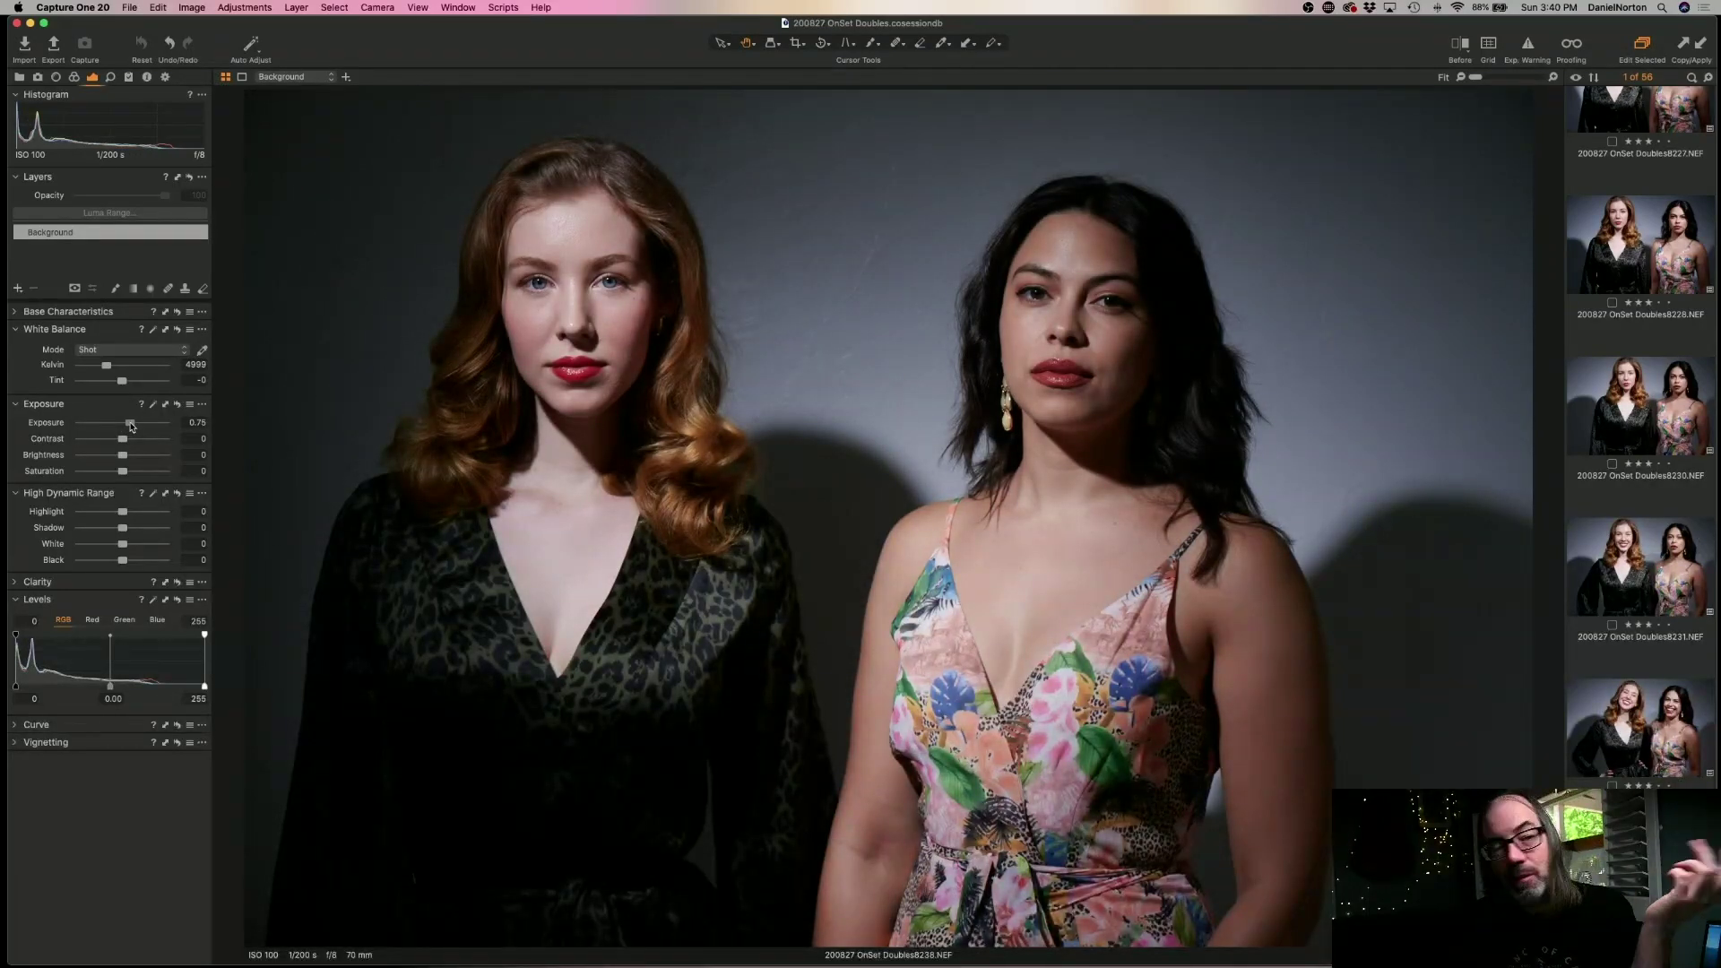
double_click(131, 426)
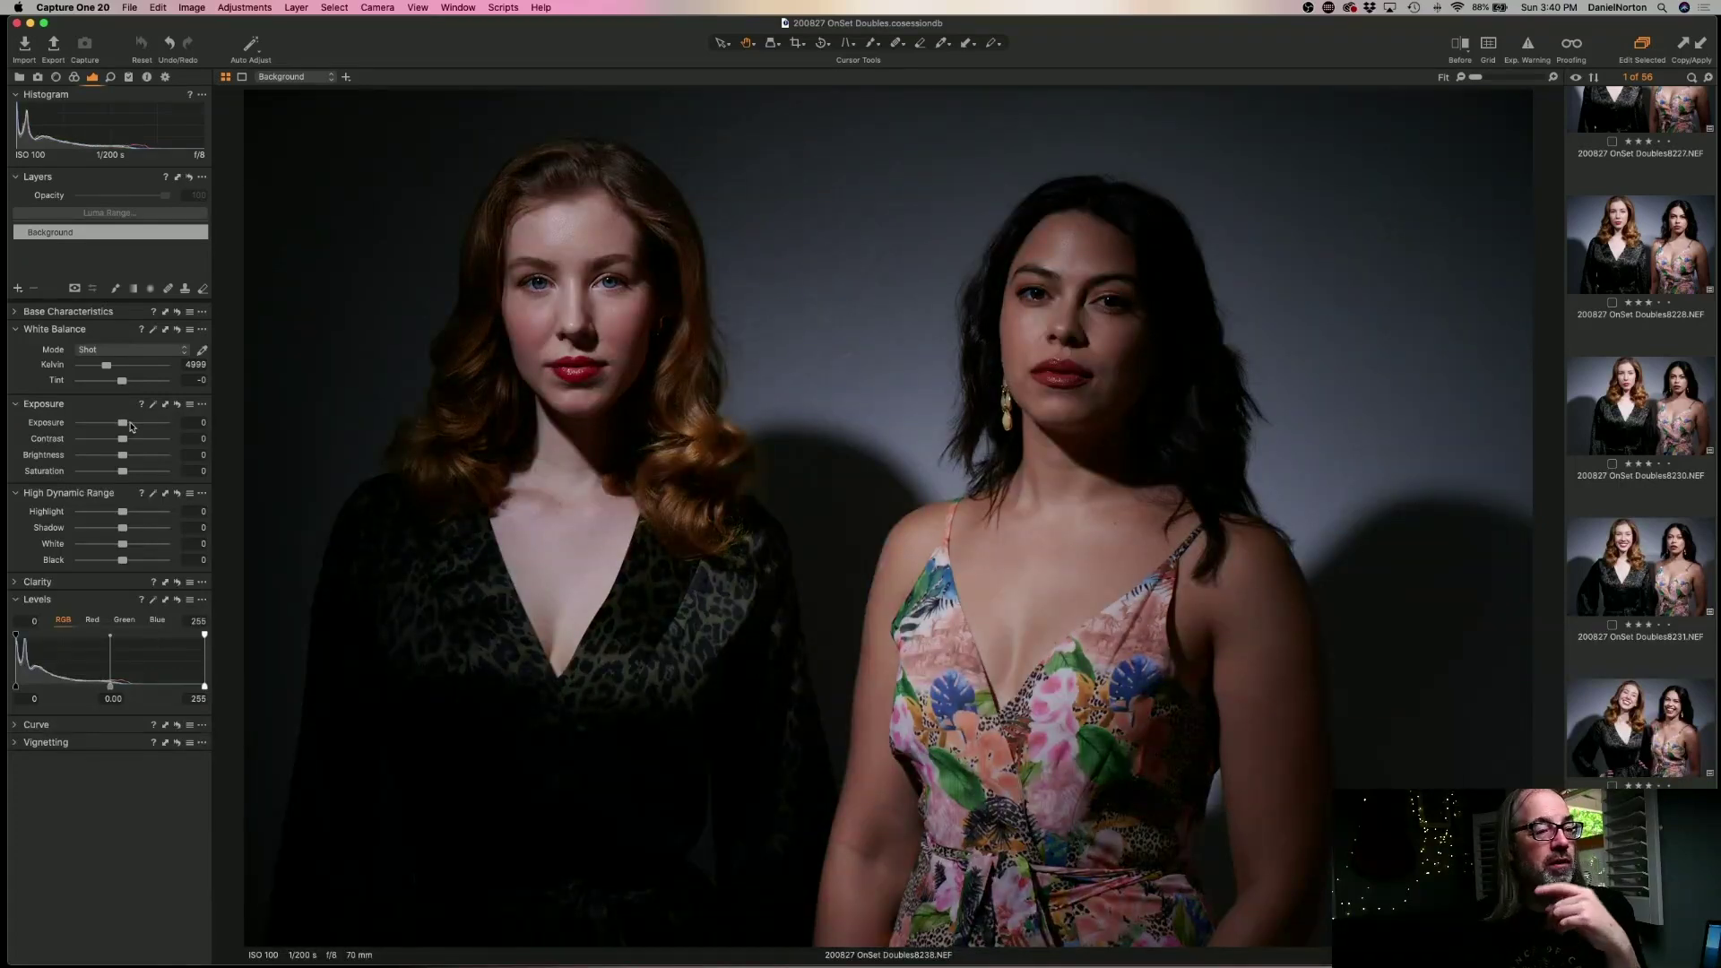
key("Right")
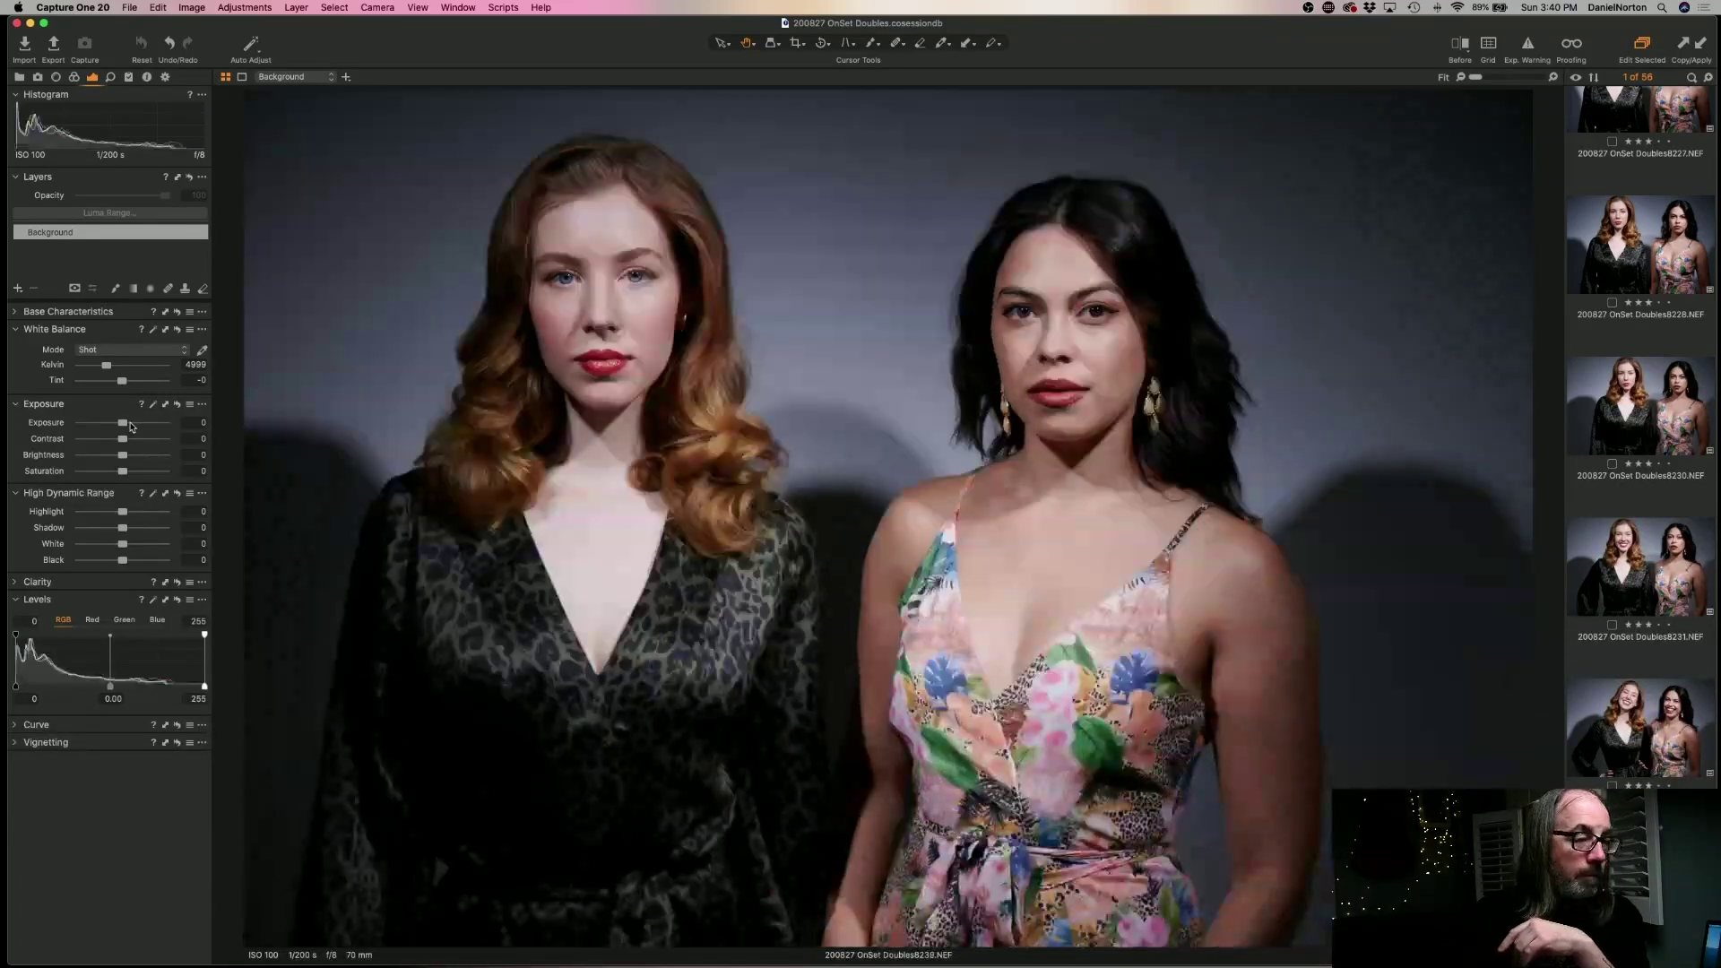
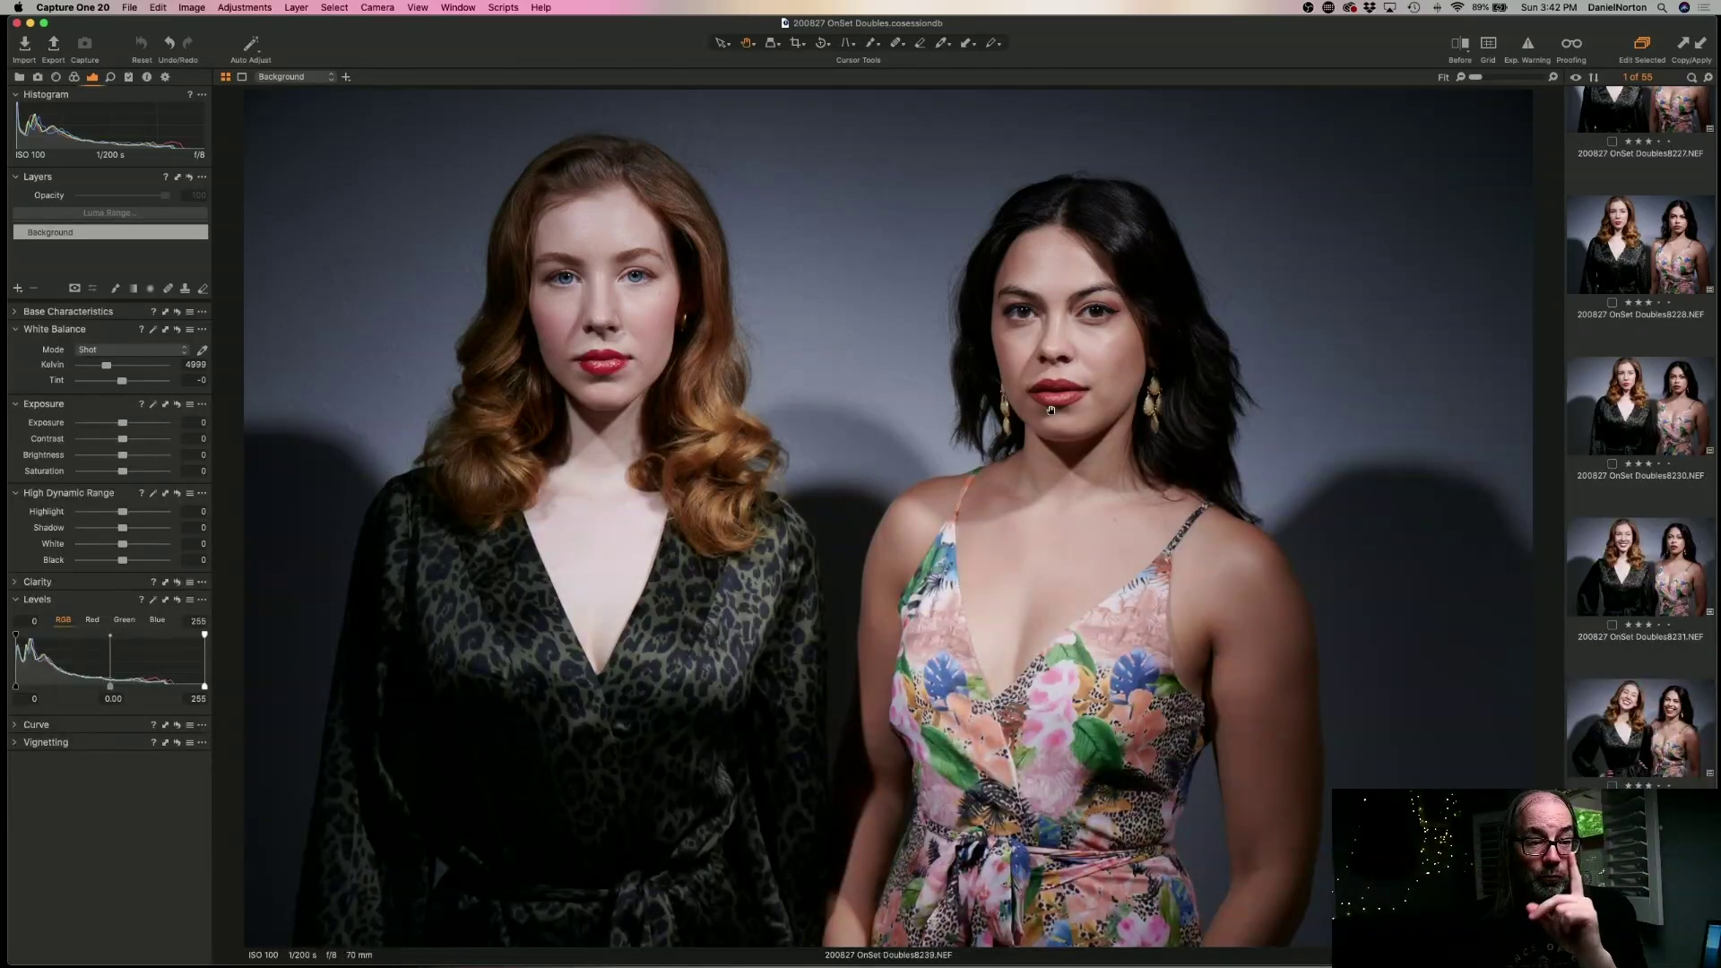
- Inspect both models' faces up close in 200827 OnSet Doubles8239.NEF and apply Highlight -33 and Levels 5, -0.01, 233
left_click_drag(1051, 409, 1032, 387)
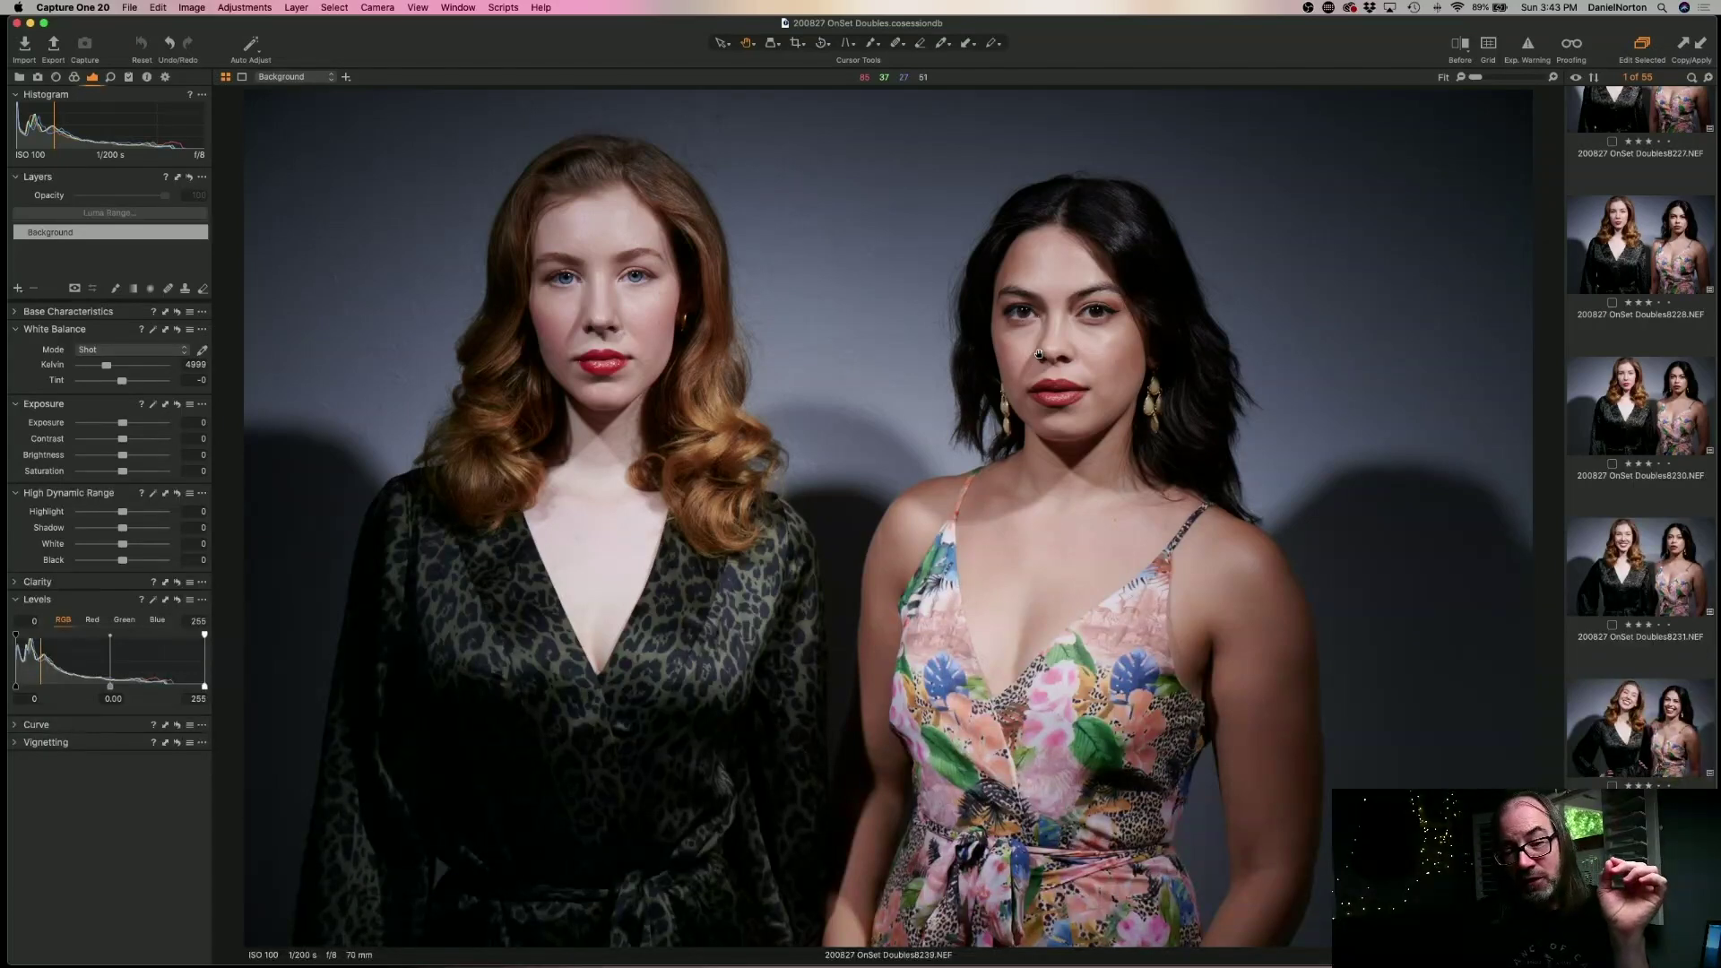
left_click_drag(1038, 354, 995, 588)
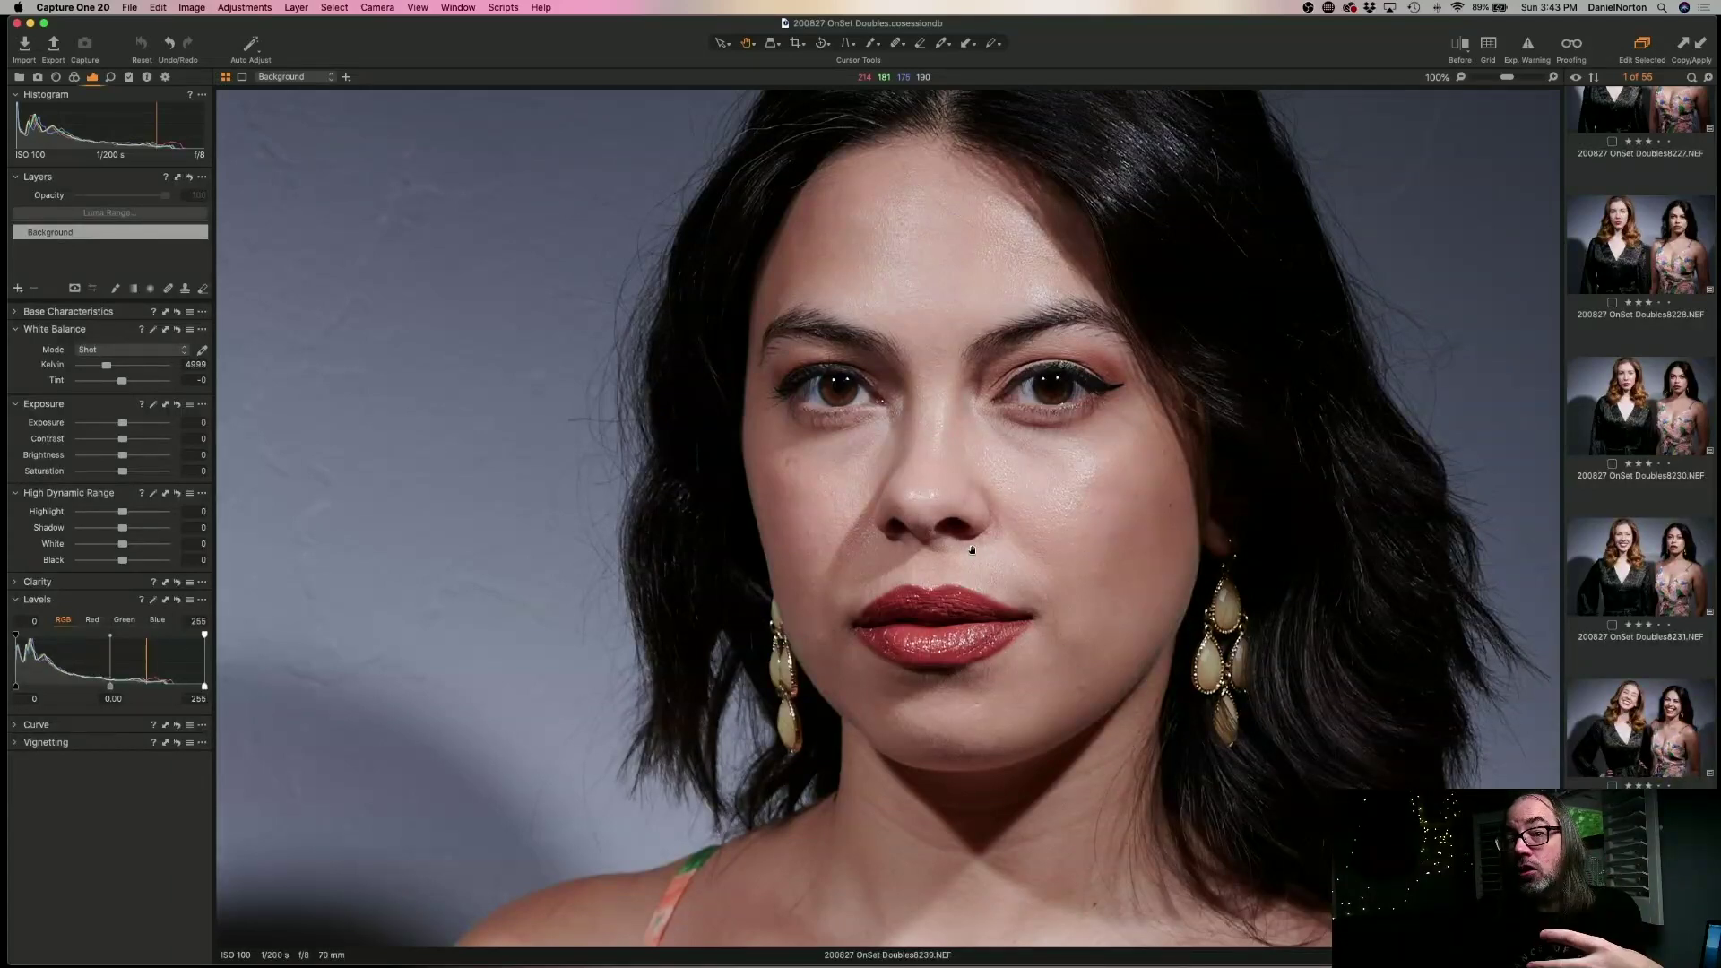
scroll(973, 549, "up", 5)
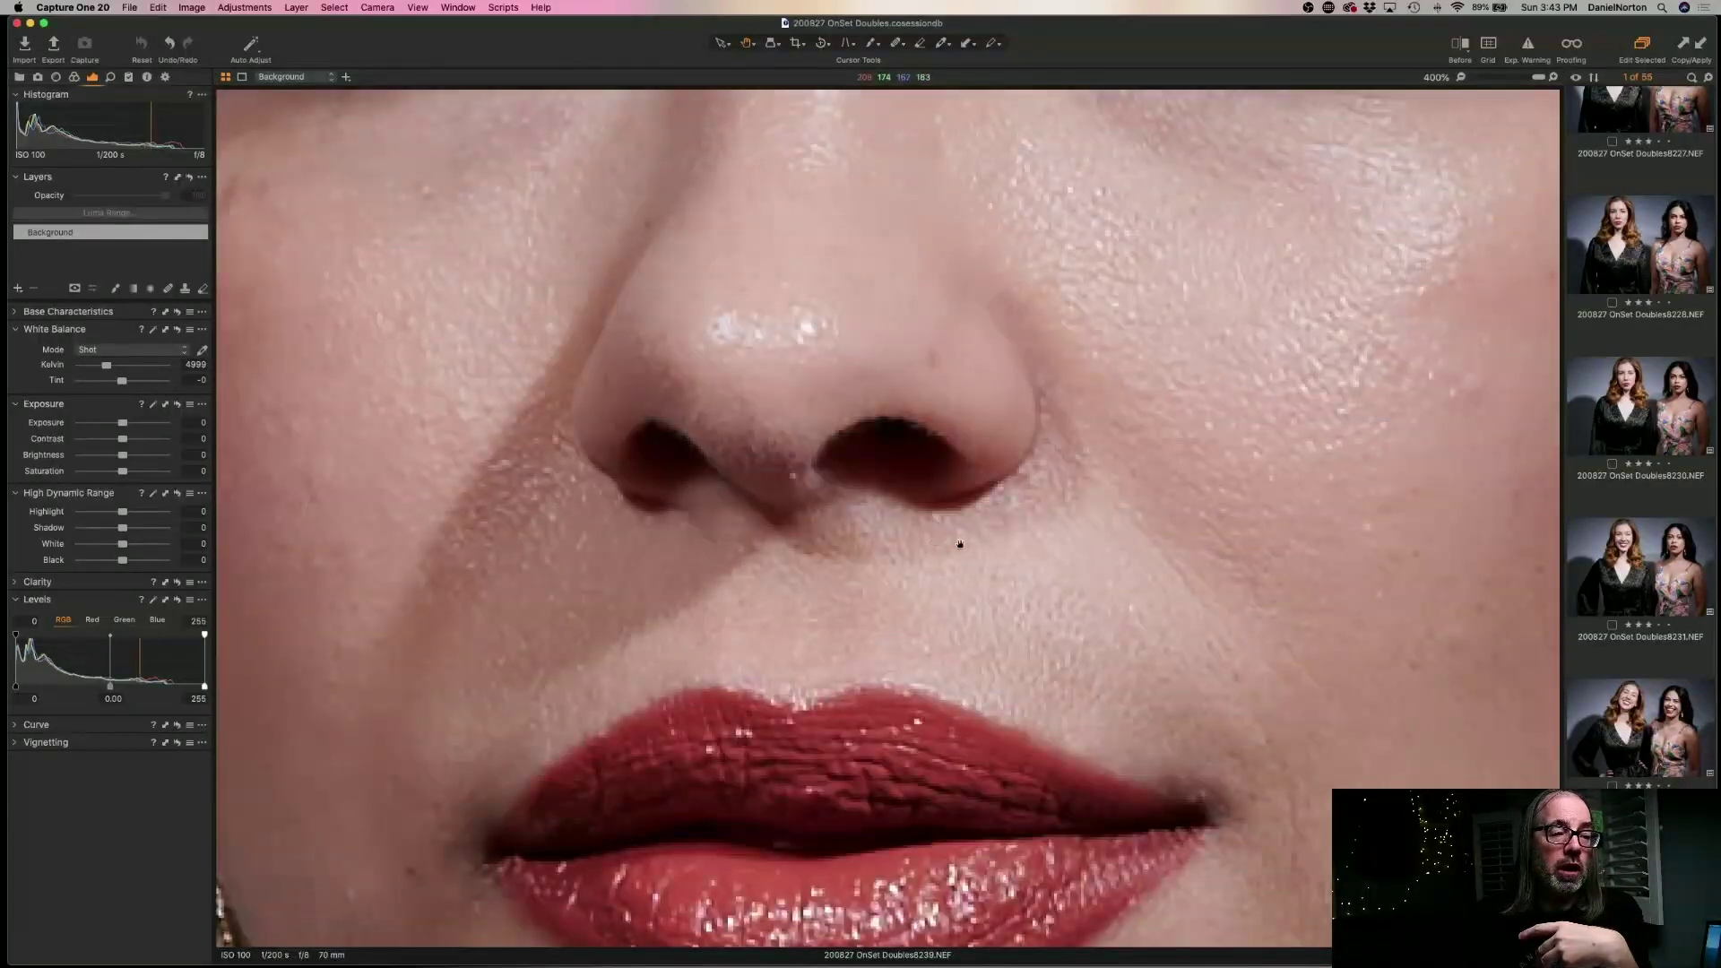
scroll(960, 544, "down", 10)
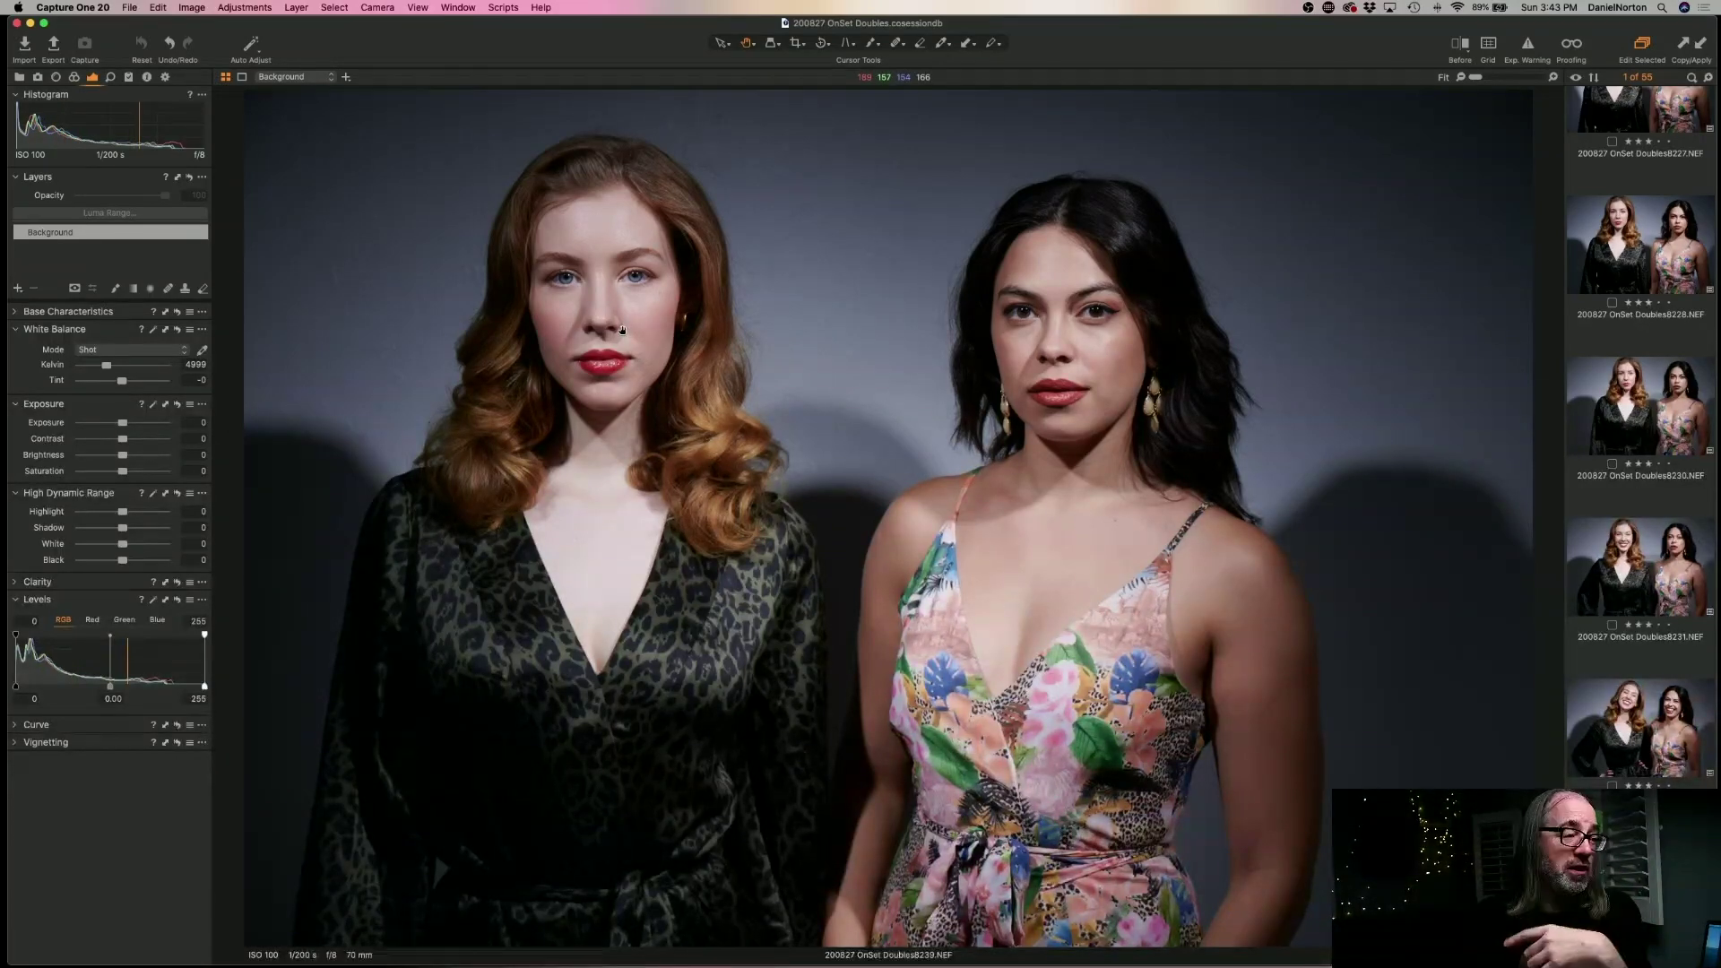
double_click(643, 345)
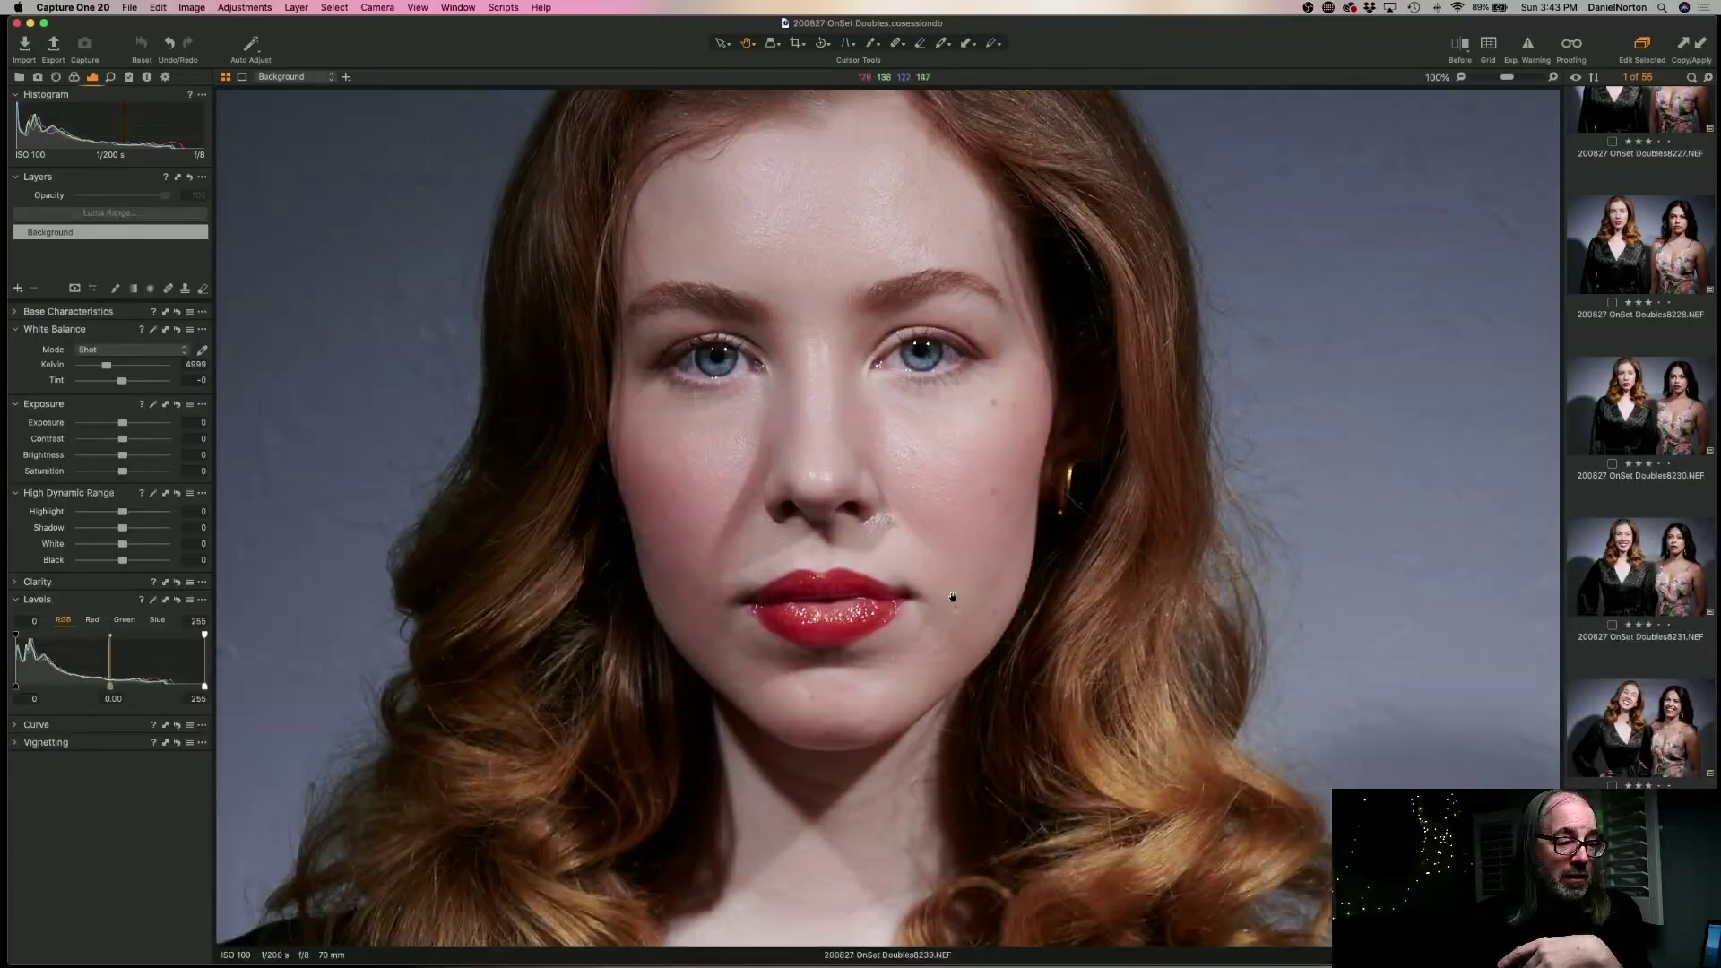
double_click(847, 534)
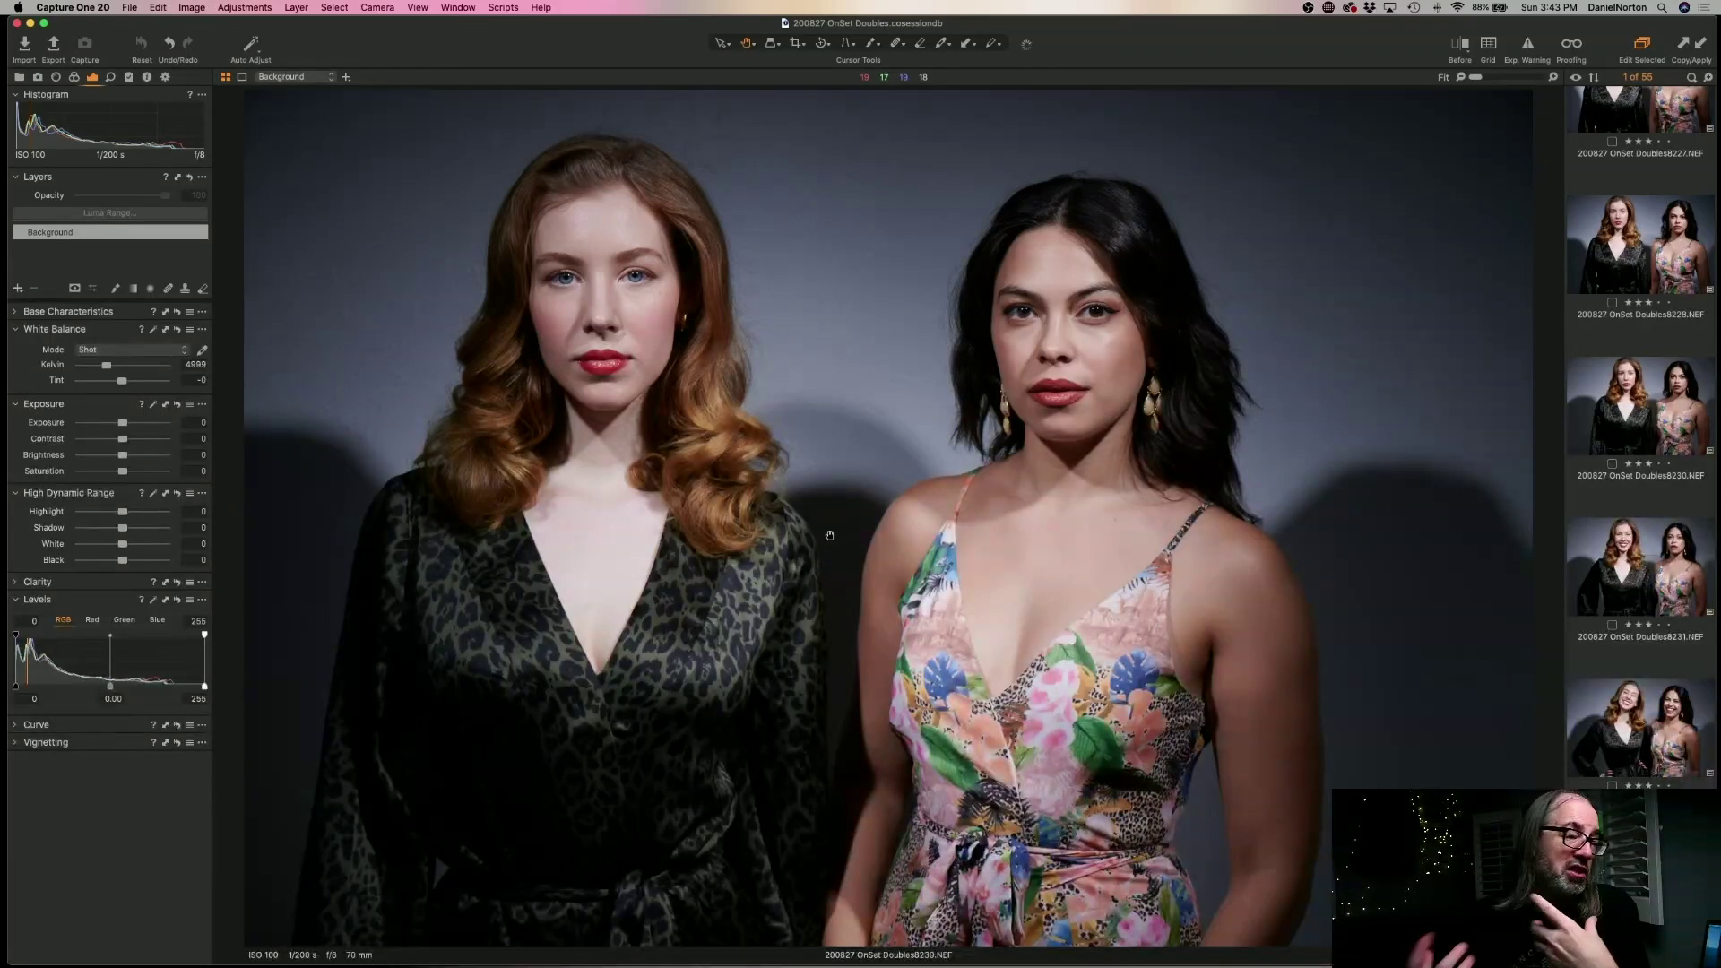
key("super+shift+a")
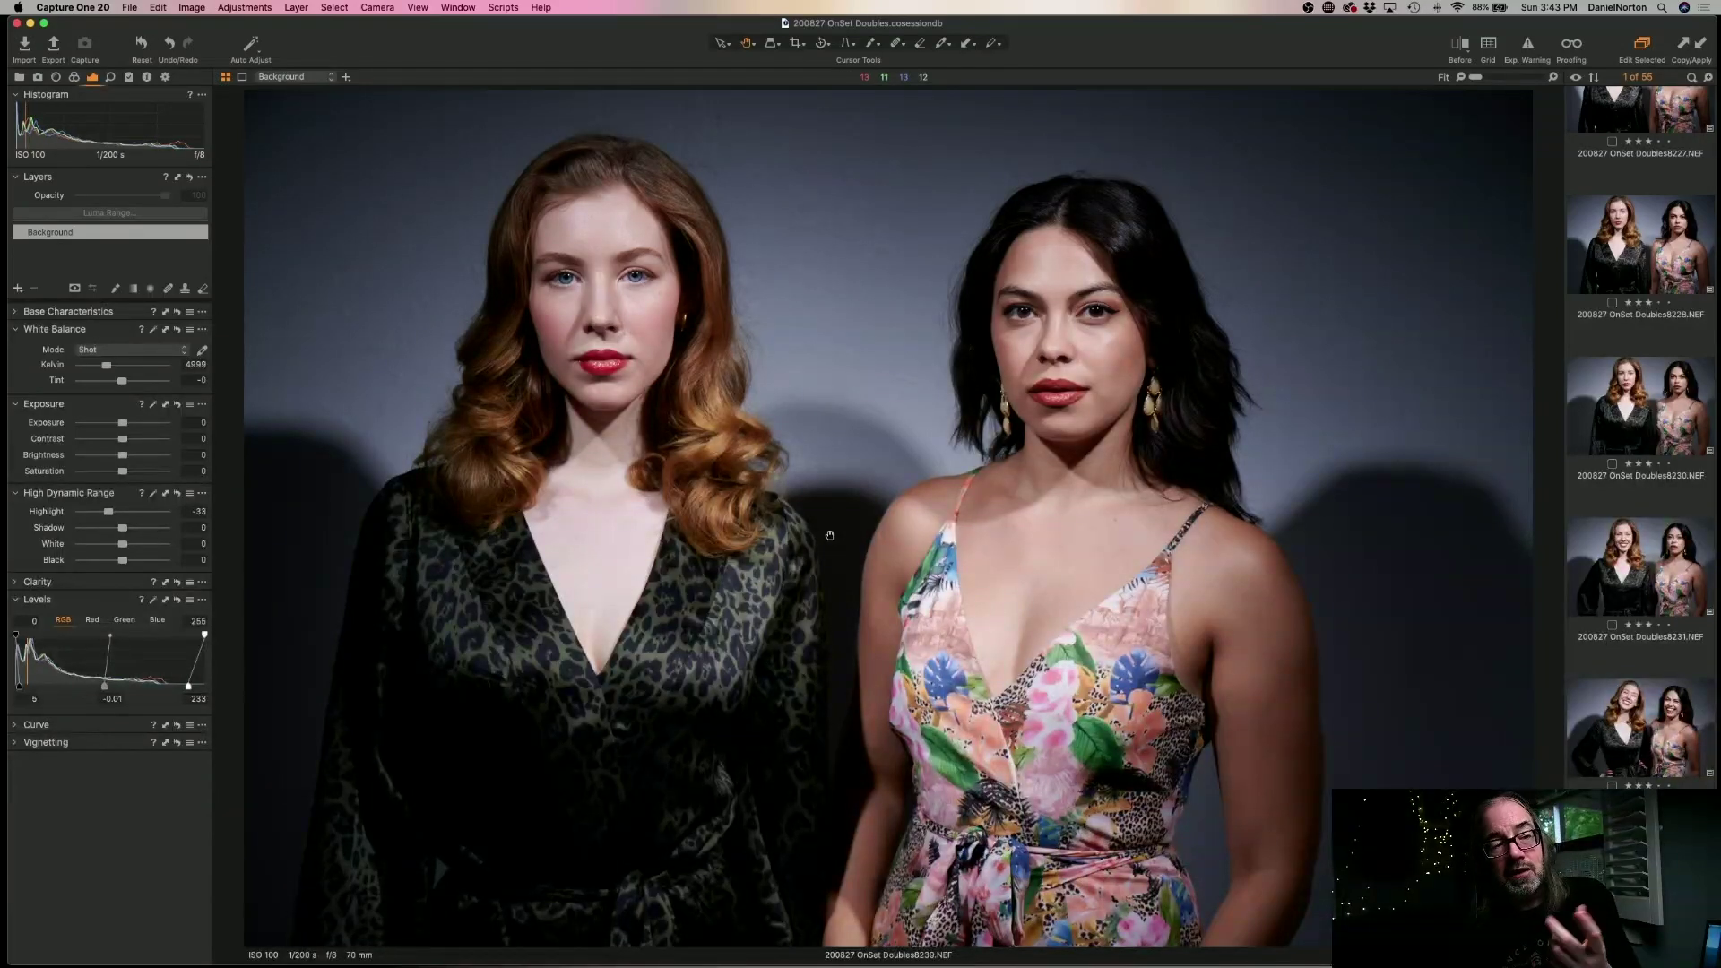
- Review 200827 OnSet Doubles8240.NEF and reject it from the keepers
key("Right")
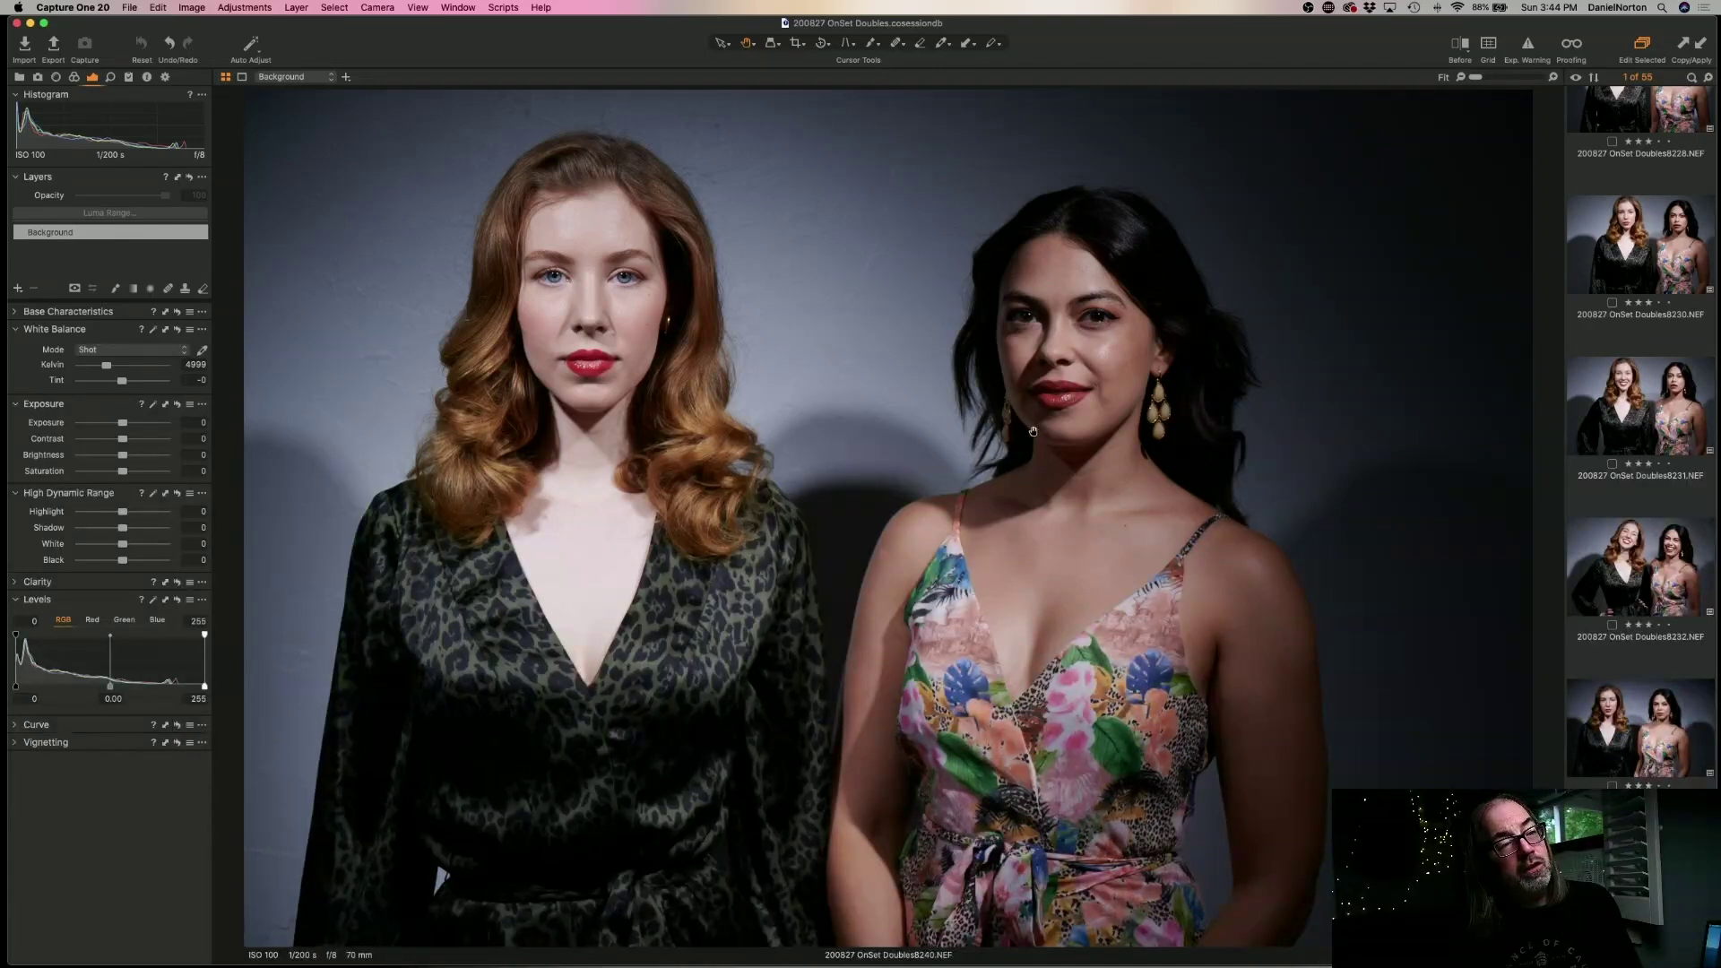
key("F2")
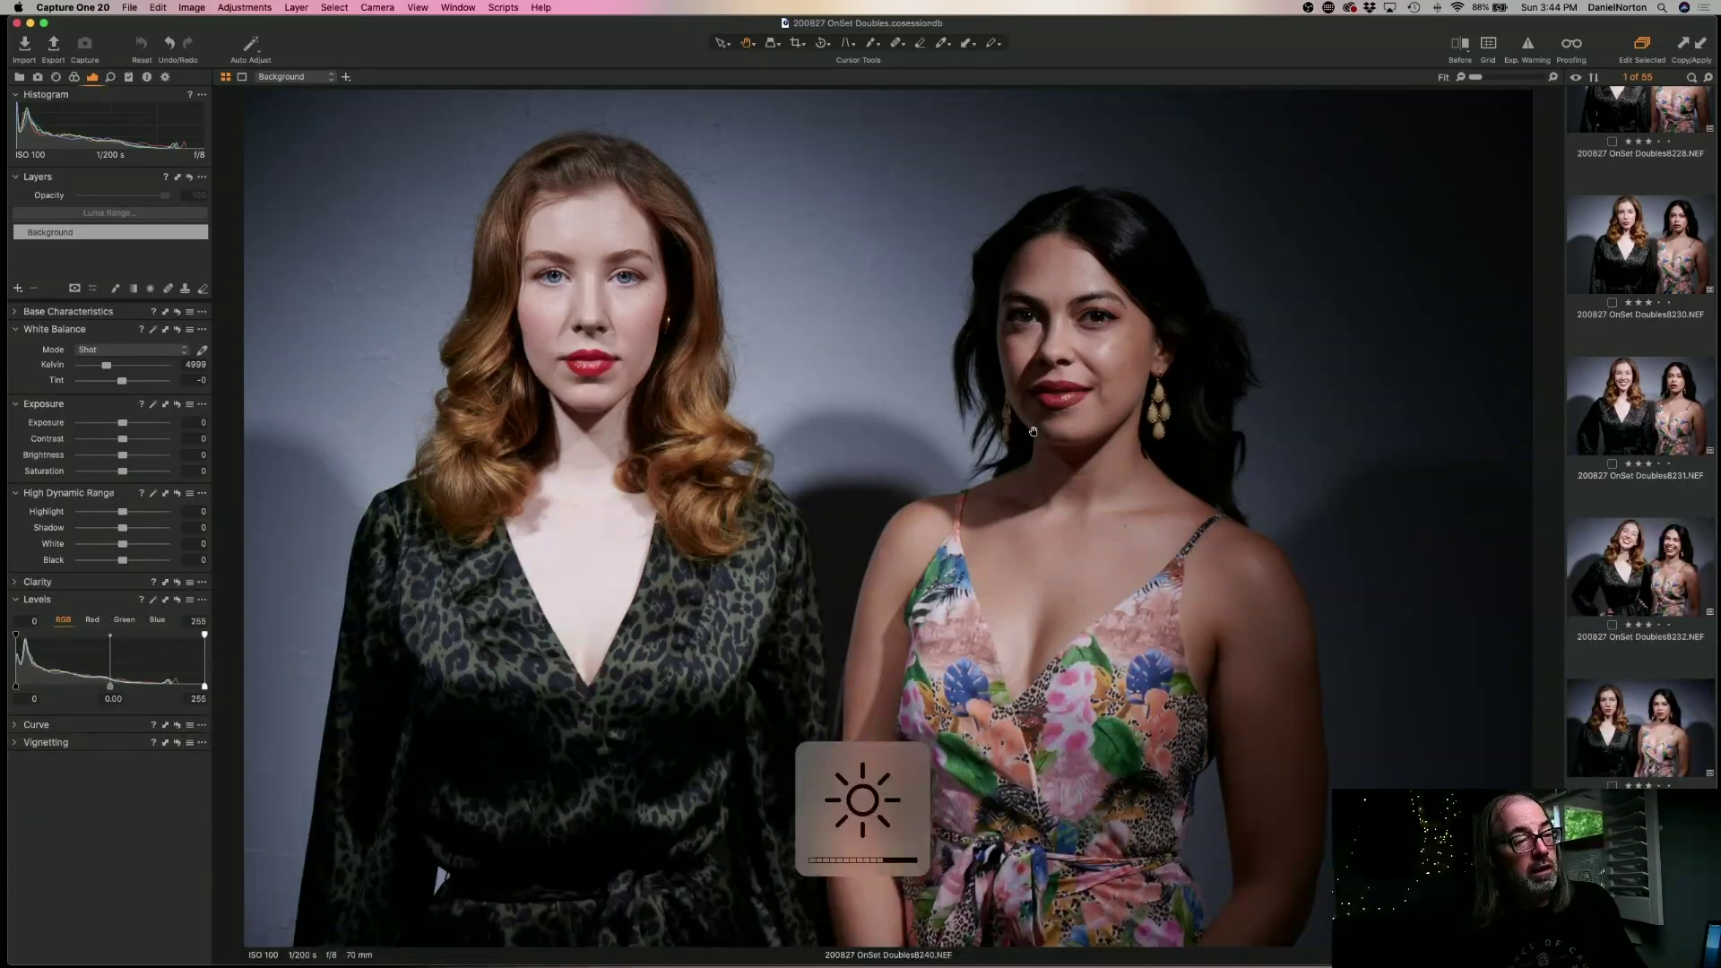
key("super+BackSpace")
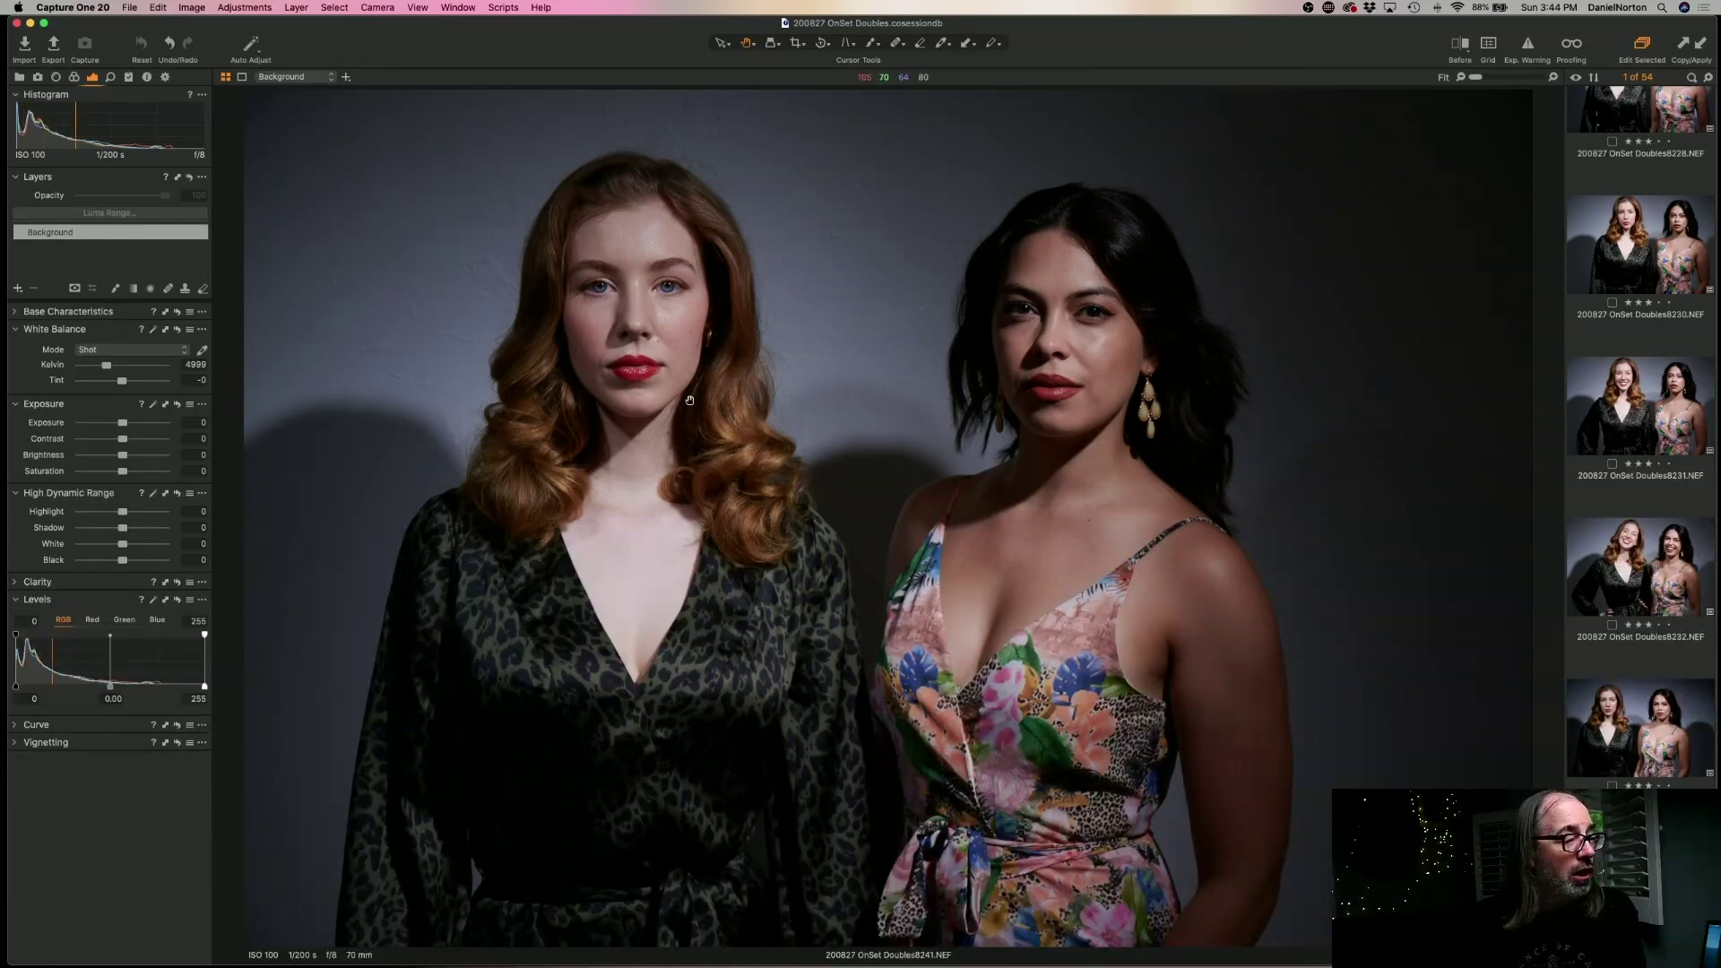
- Apply Highlight -33 to 200827 OnSet Doubles8241.NEF, set its Levels to 8, 0.04 and 225, and check the dark-haired model's face up close
key("super+shift+a")
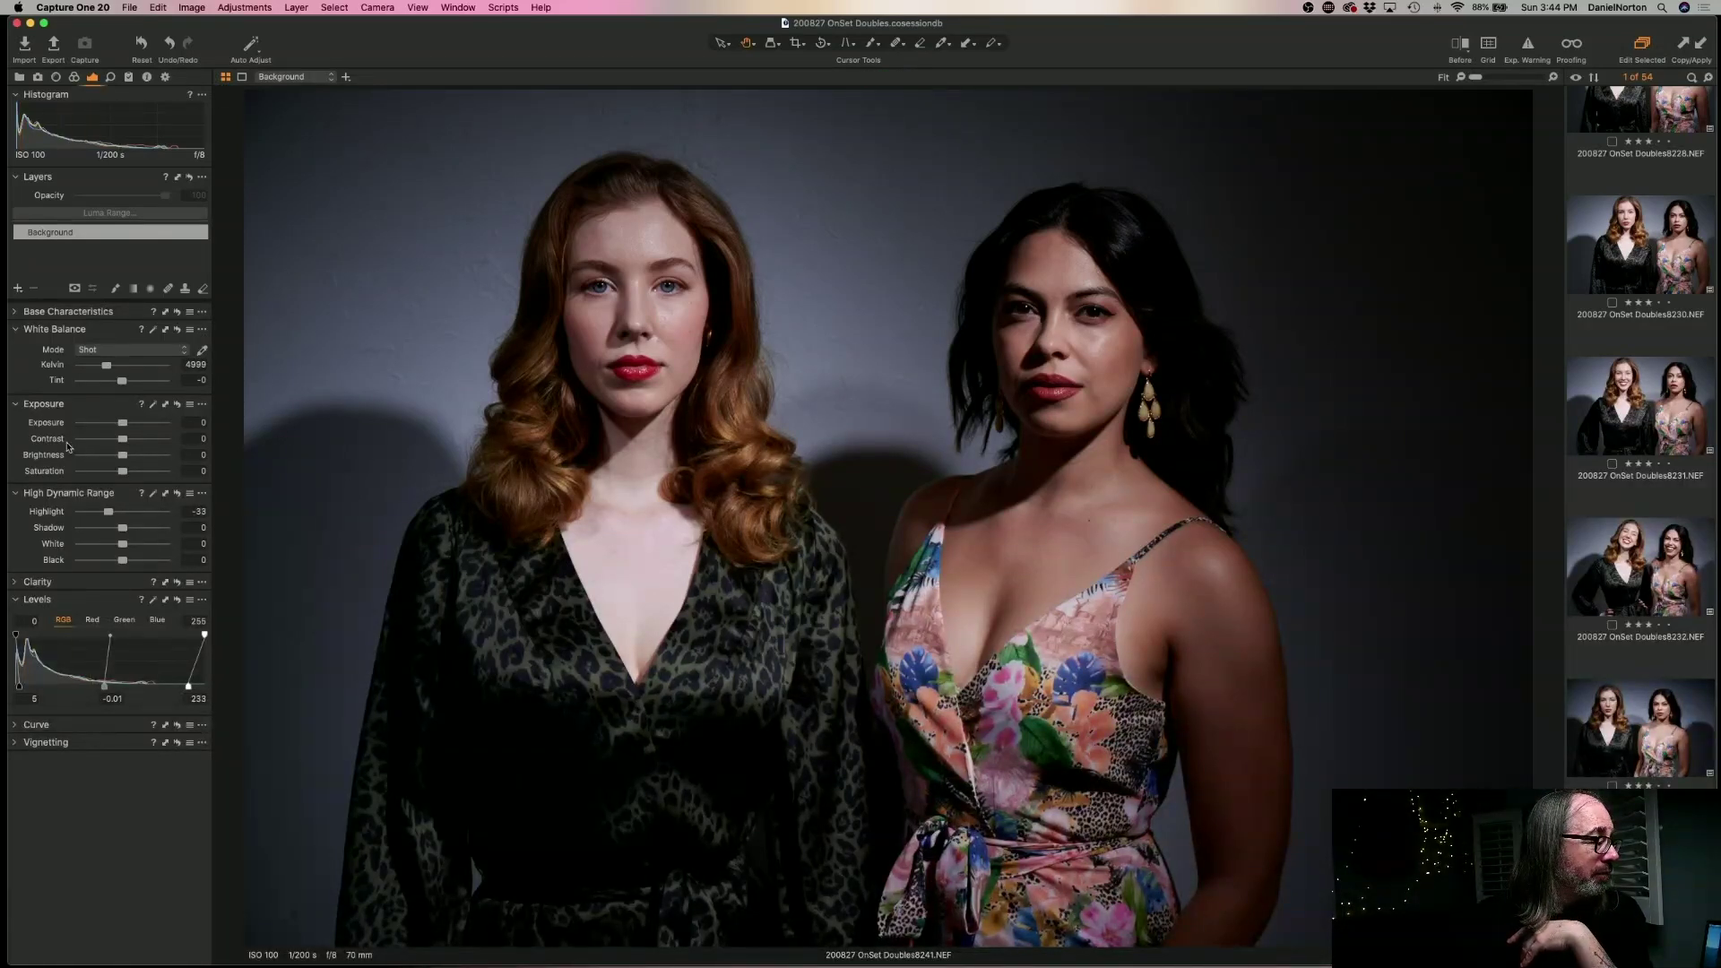
left_click_drag(185, 686, 25, 688)
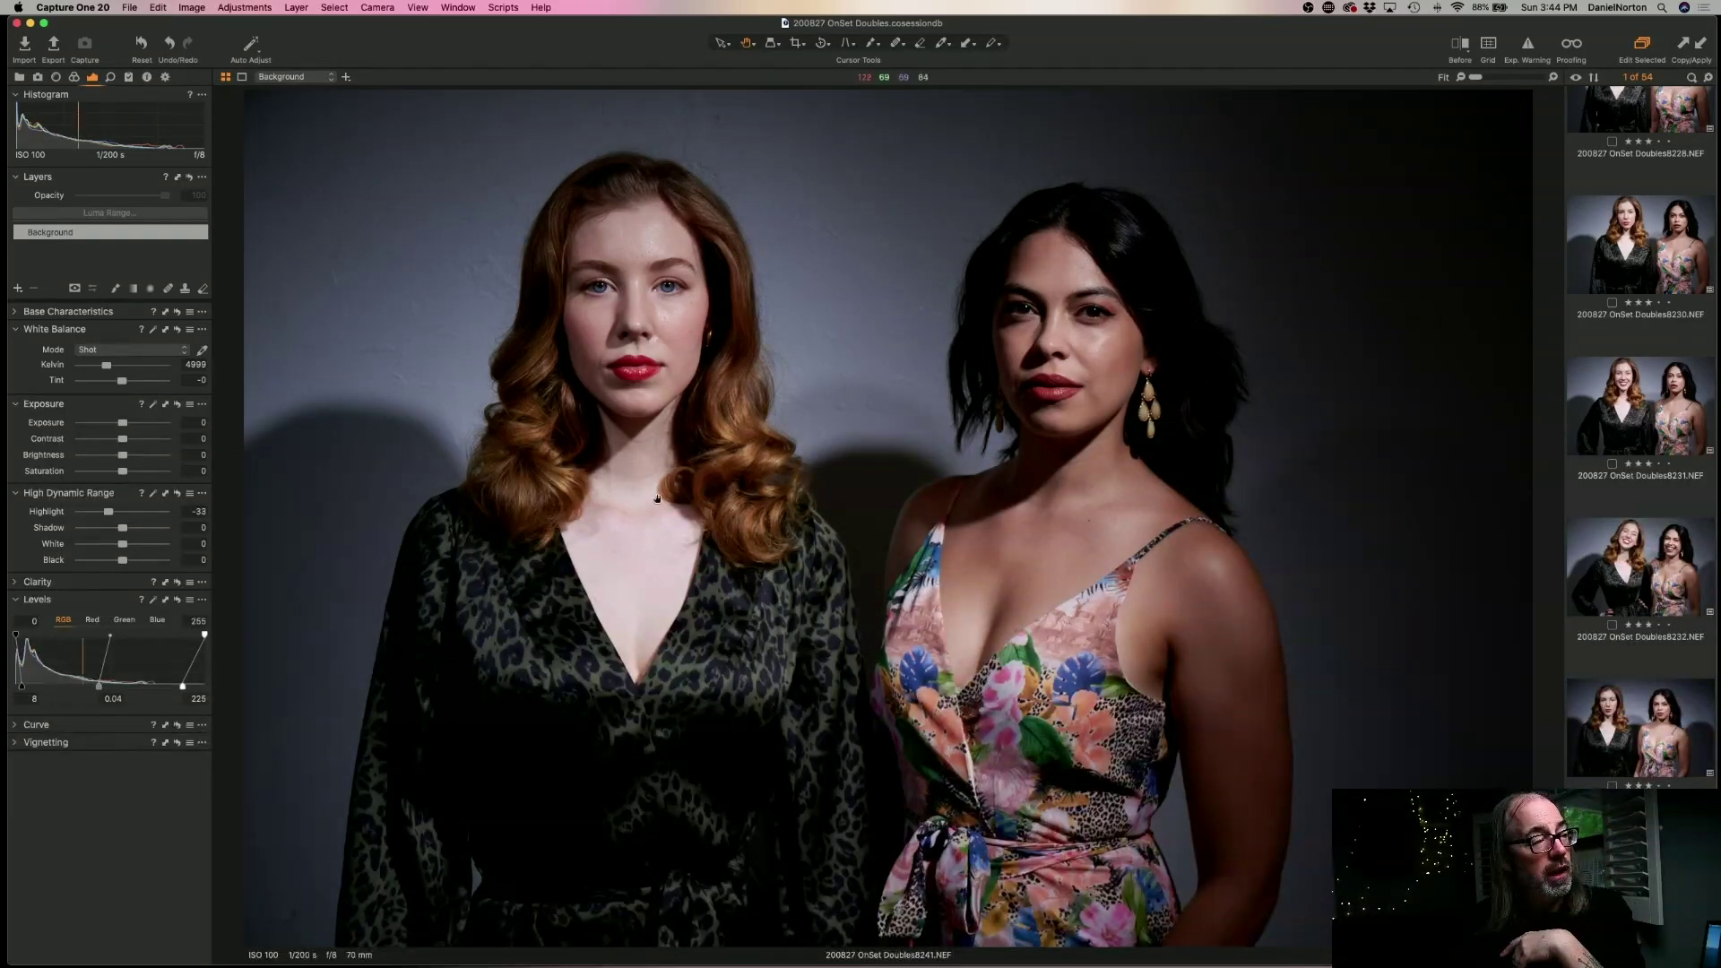
left_click(1069, 342)
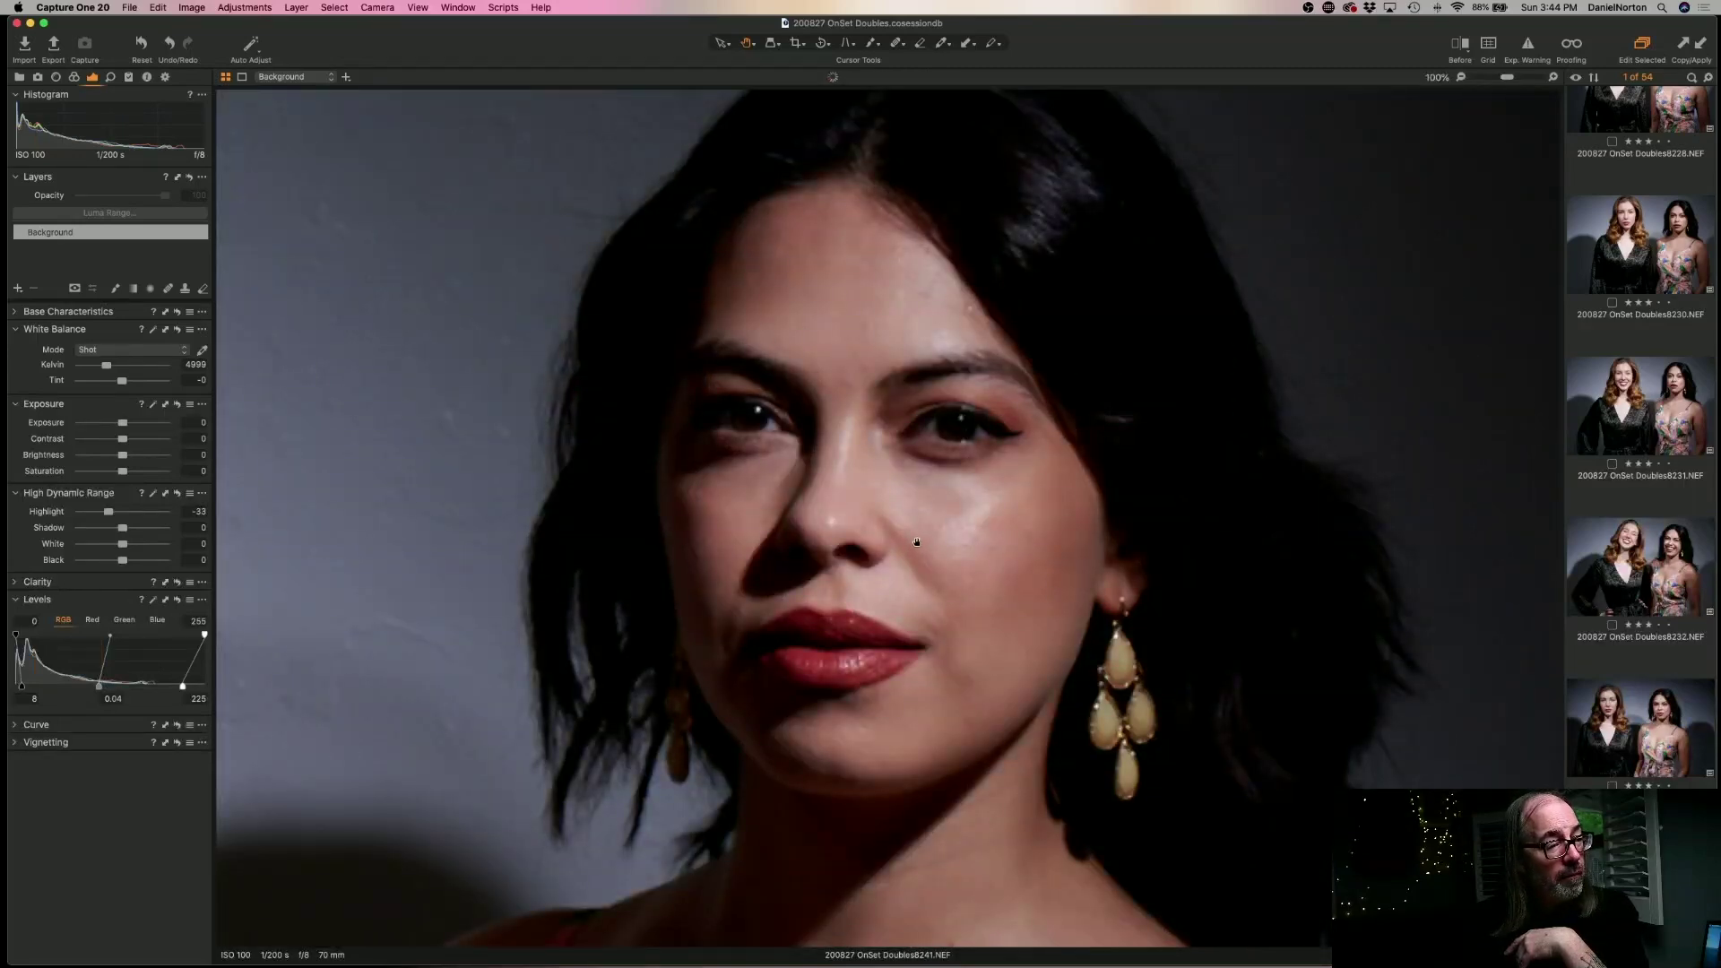
left_click(933, 522)
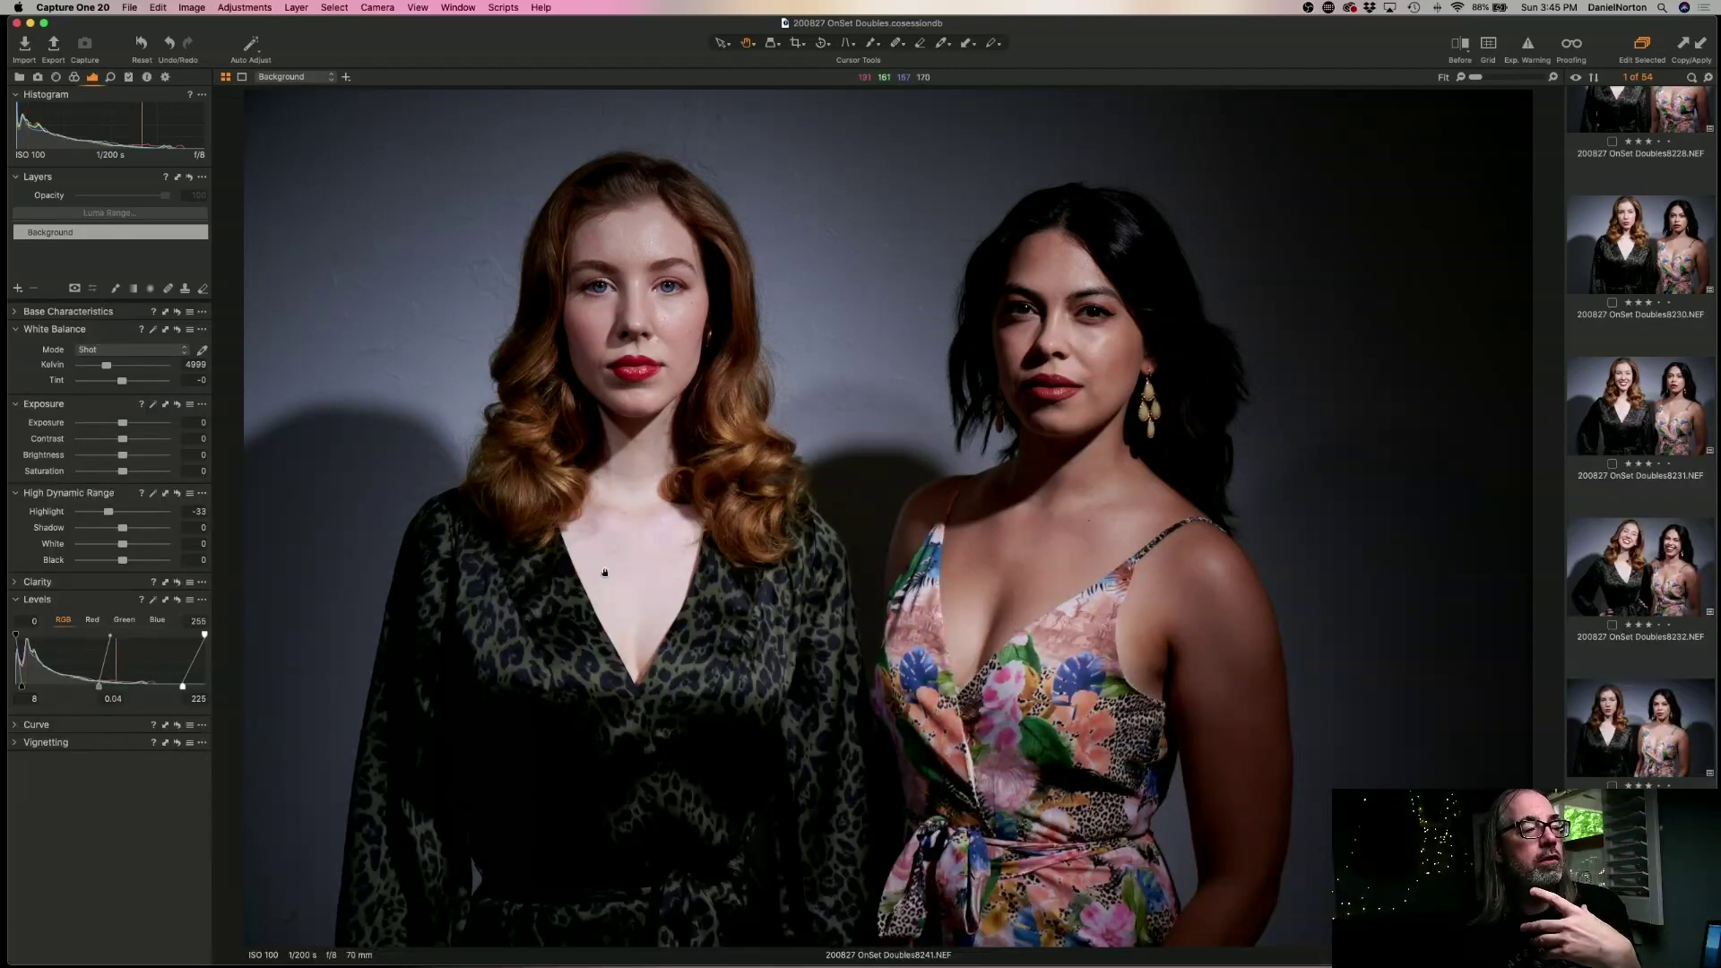
left_click_drag(637, 325, 638, 326)
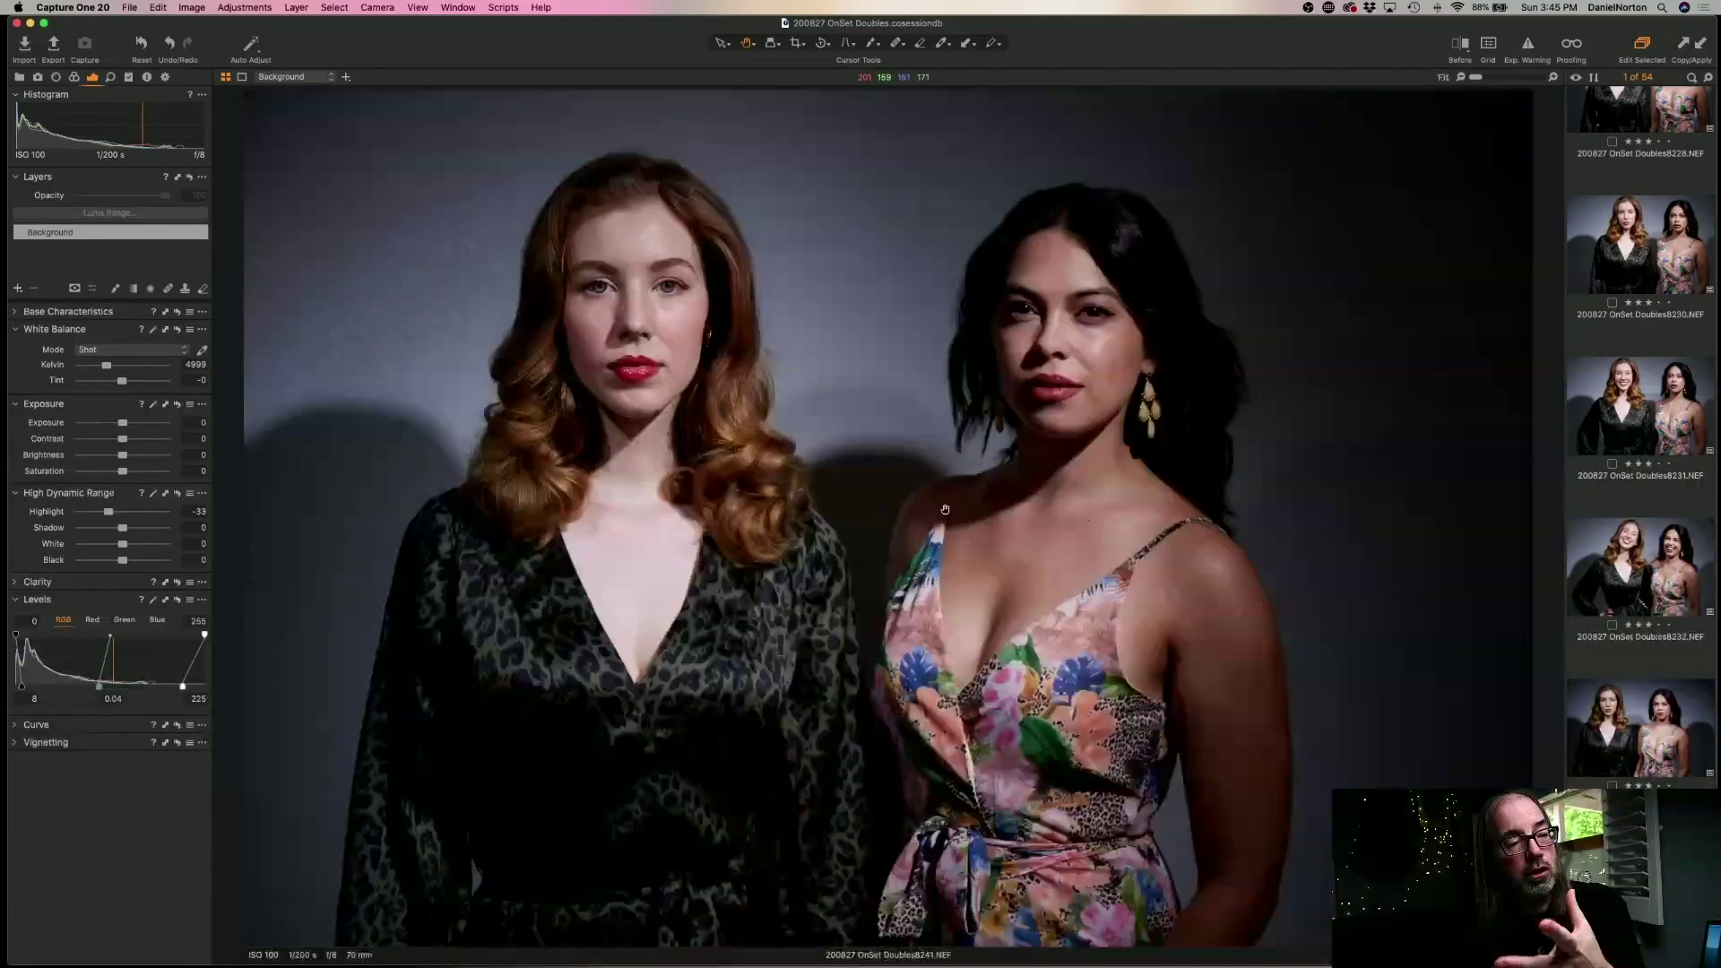
left_click_drag(883, 459, 883, 459)
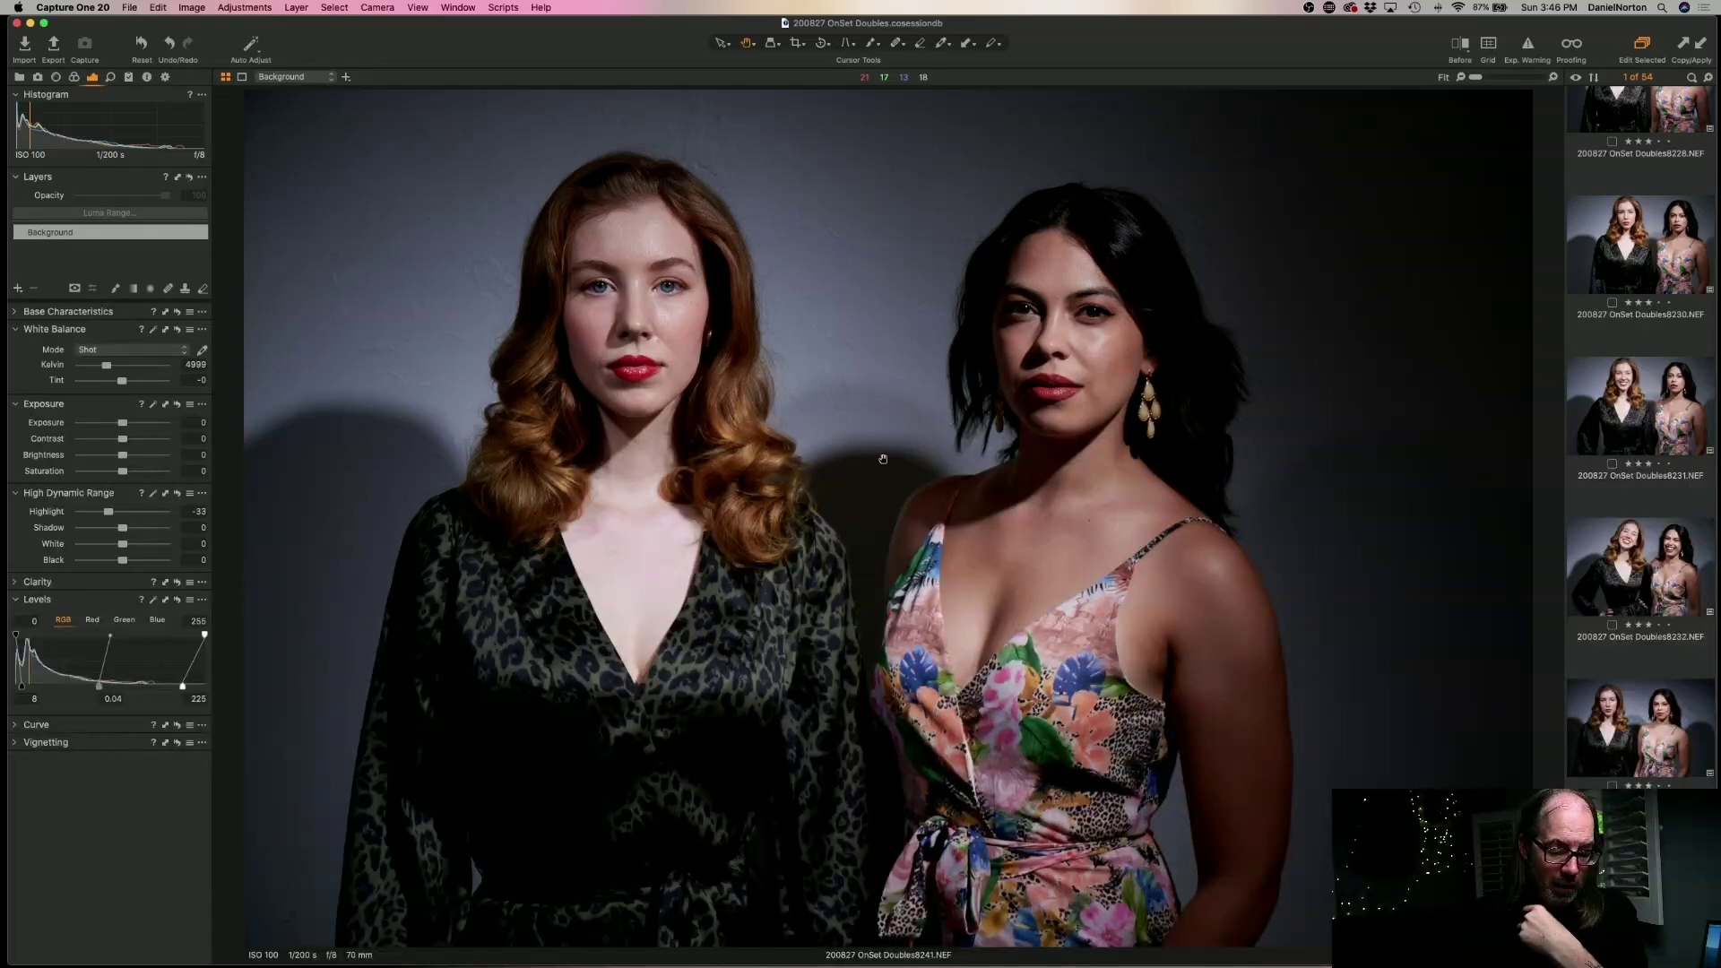
- Apply the Highlight -33 and Levels 8, 0.04, 225 adjustments of 200827 OnSet Doubles8241.NEF to 8242.NEF
key("Down")
key("Down")
key("Down")
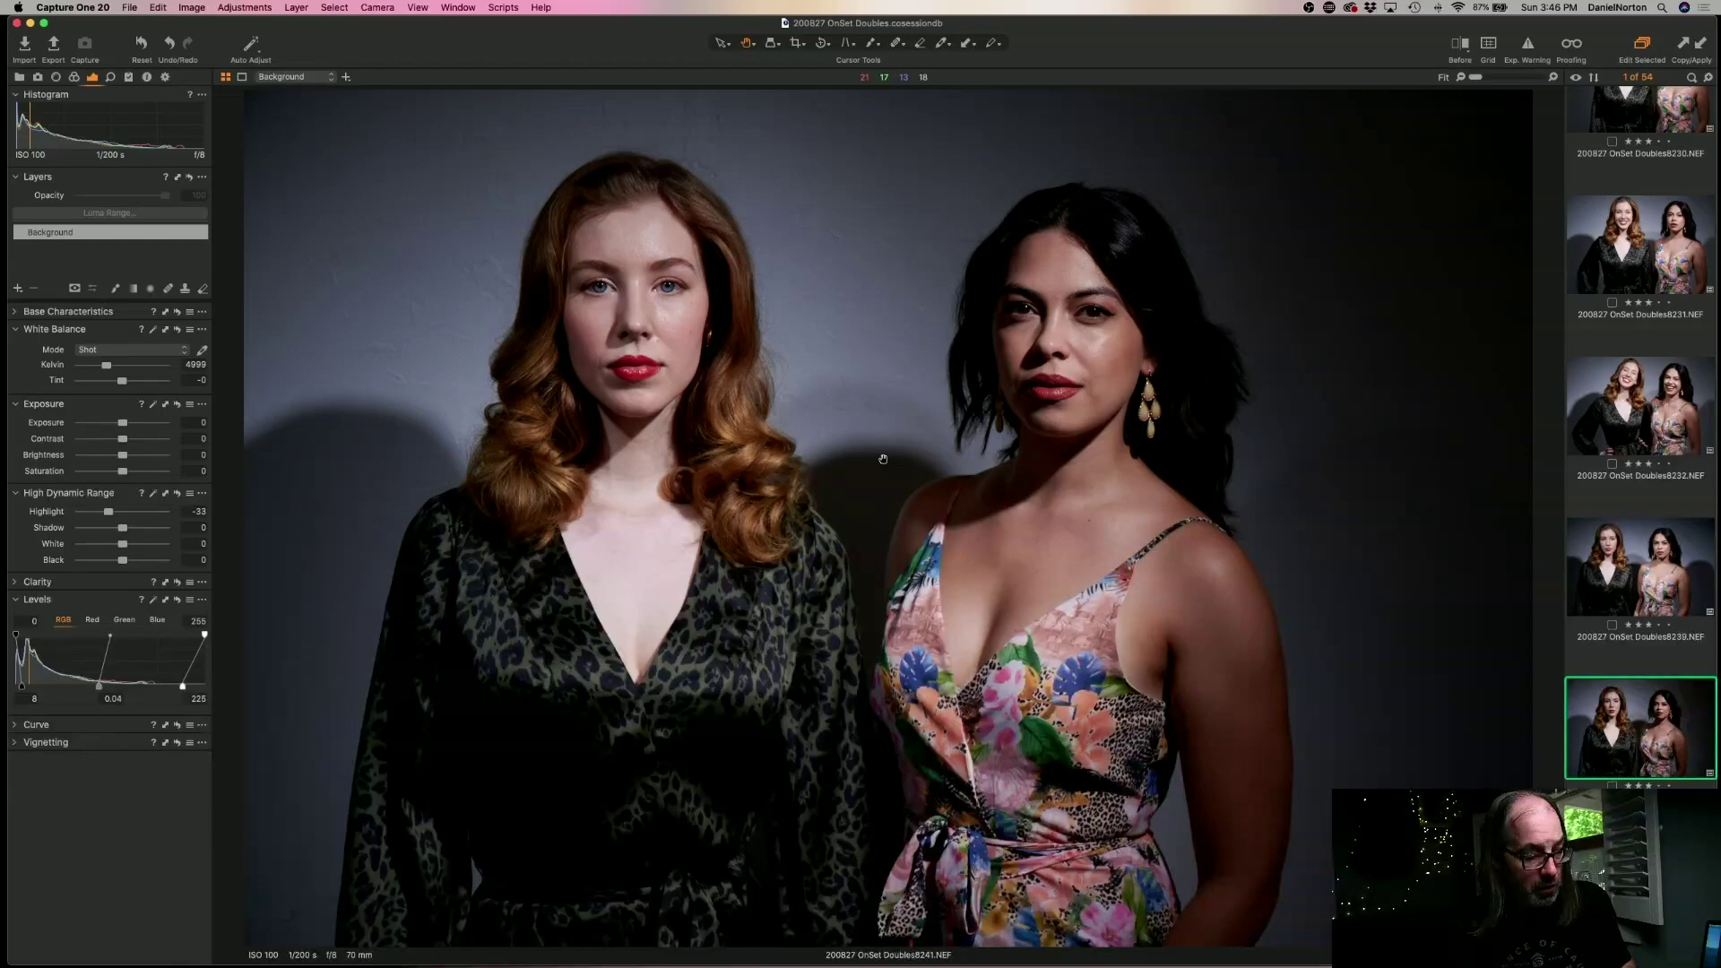
key("Down")
key("super+shift+a")
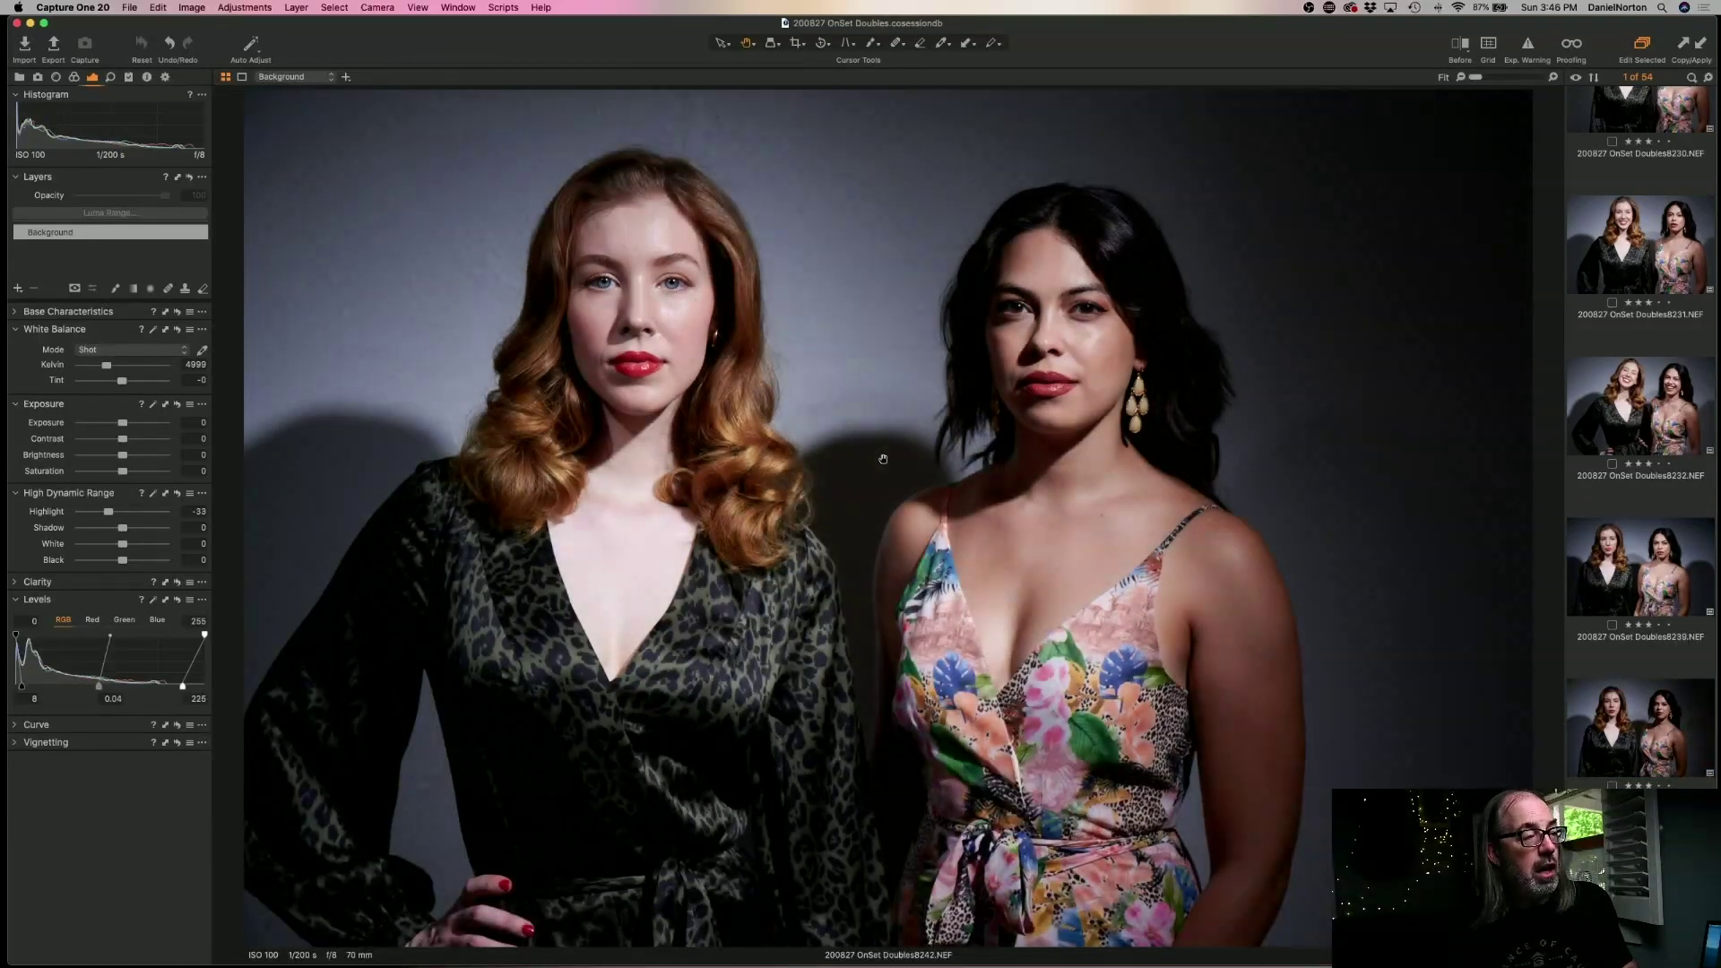
- Apply Highlight -33 and Levels 8, 0.04, 225 to 200827 OnSet Doubles8243.NEF and move on to 8244.NEF
key("Down")
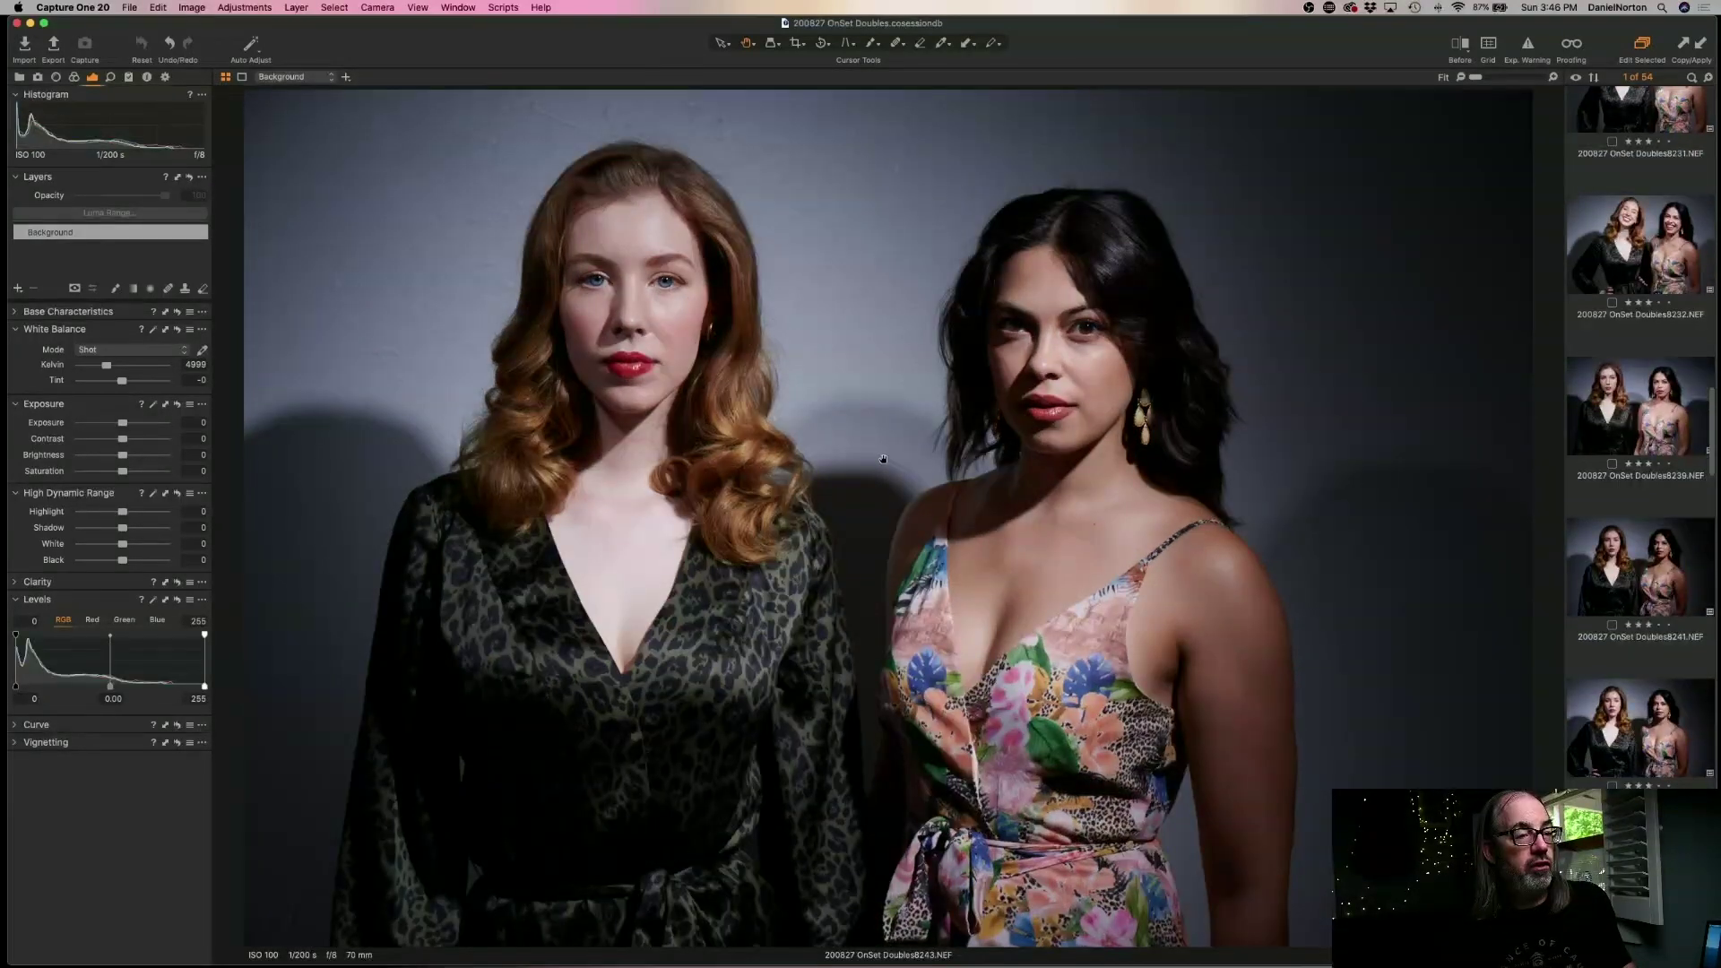
key("super+shift+a")
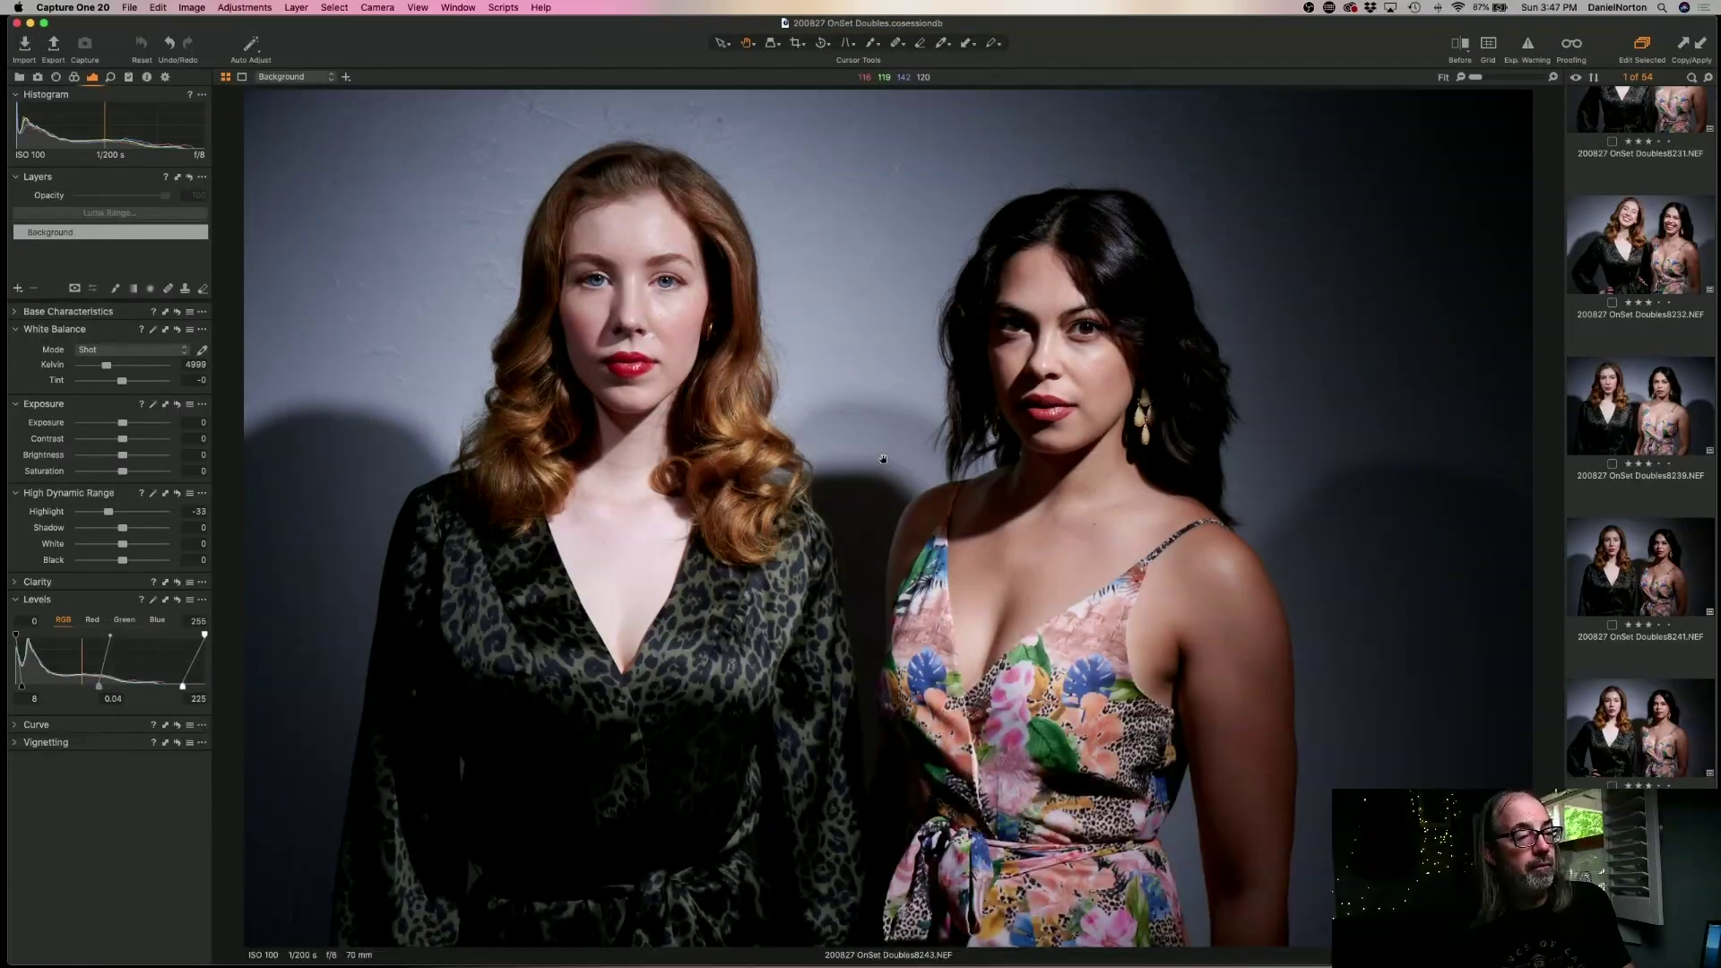
key("Down")
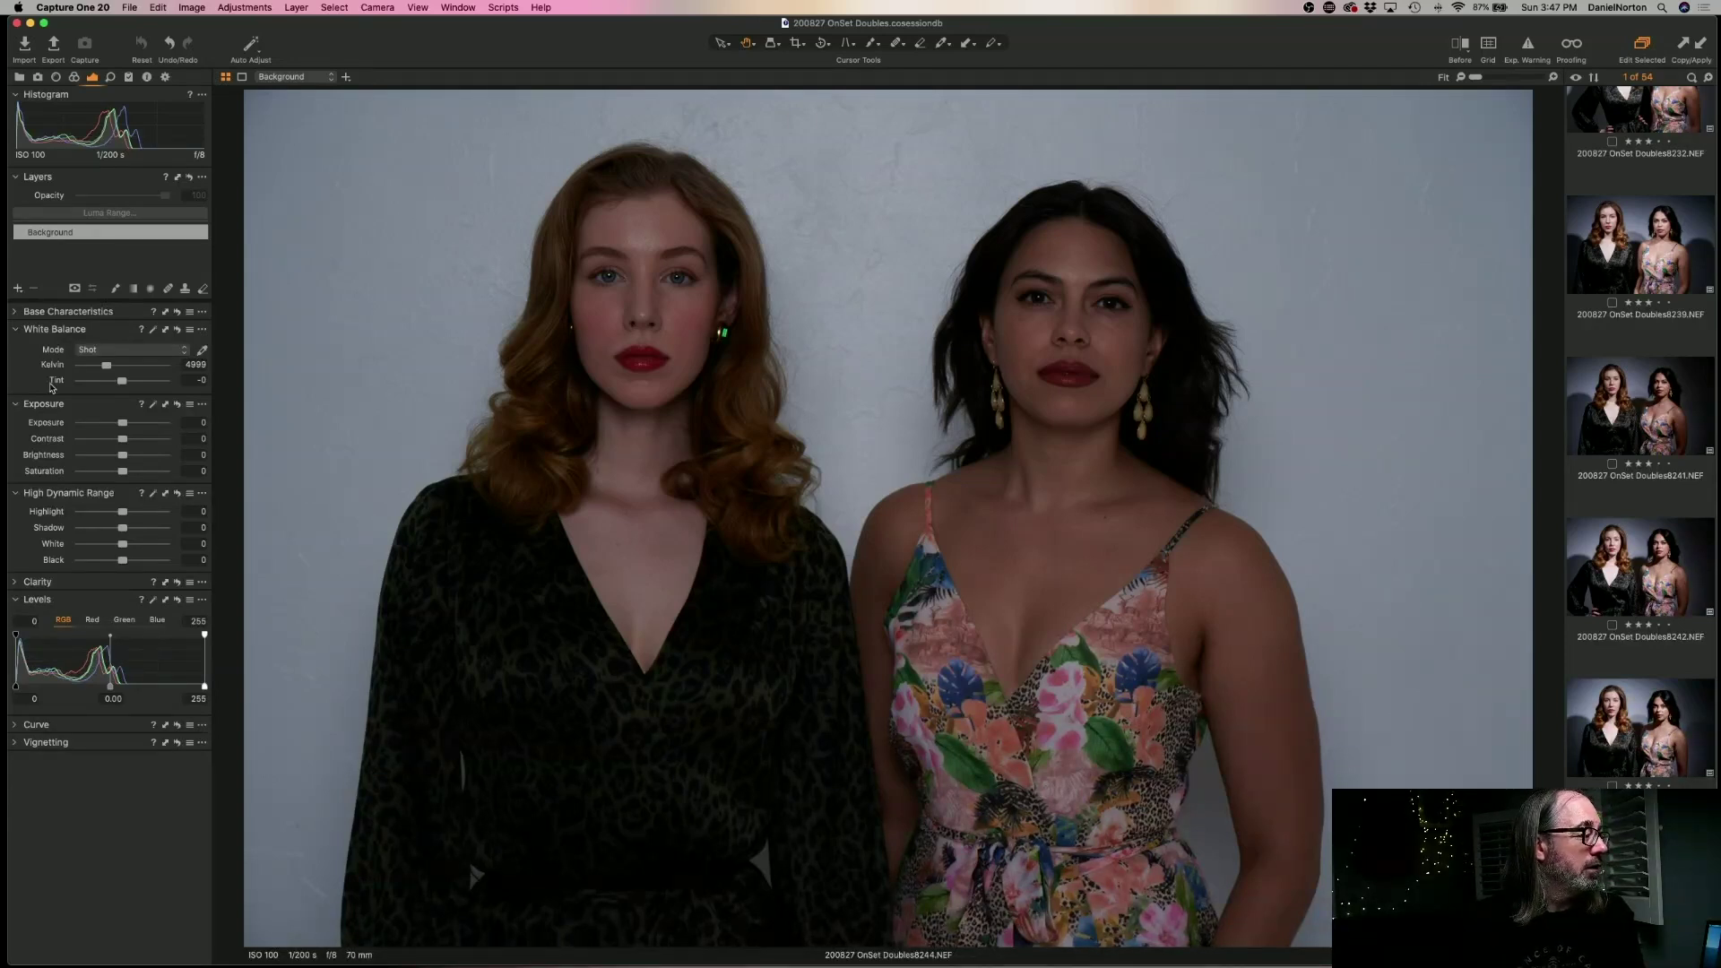
- Try Exposure 2.34 on 200827 OnSet Doubles8244.NEF, inspect both models' faces up close, and reset the exposure
left_click_drag(122, 422, 148, 428)
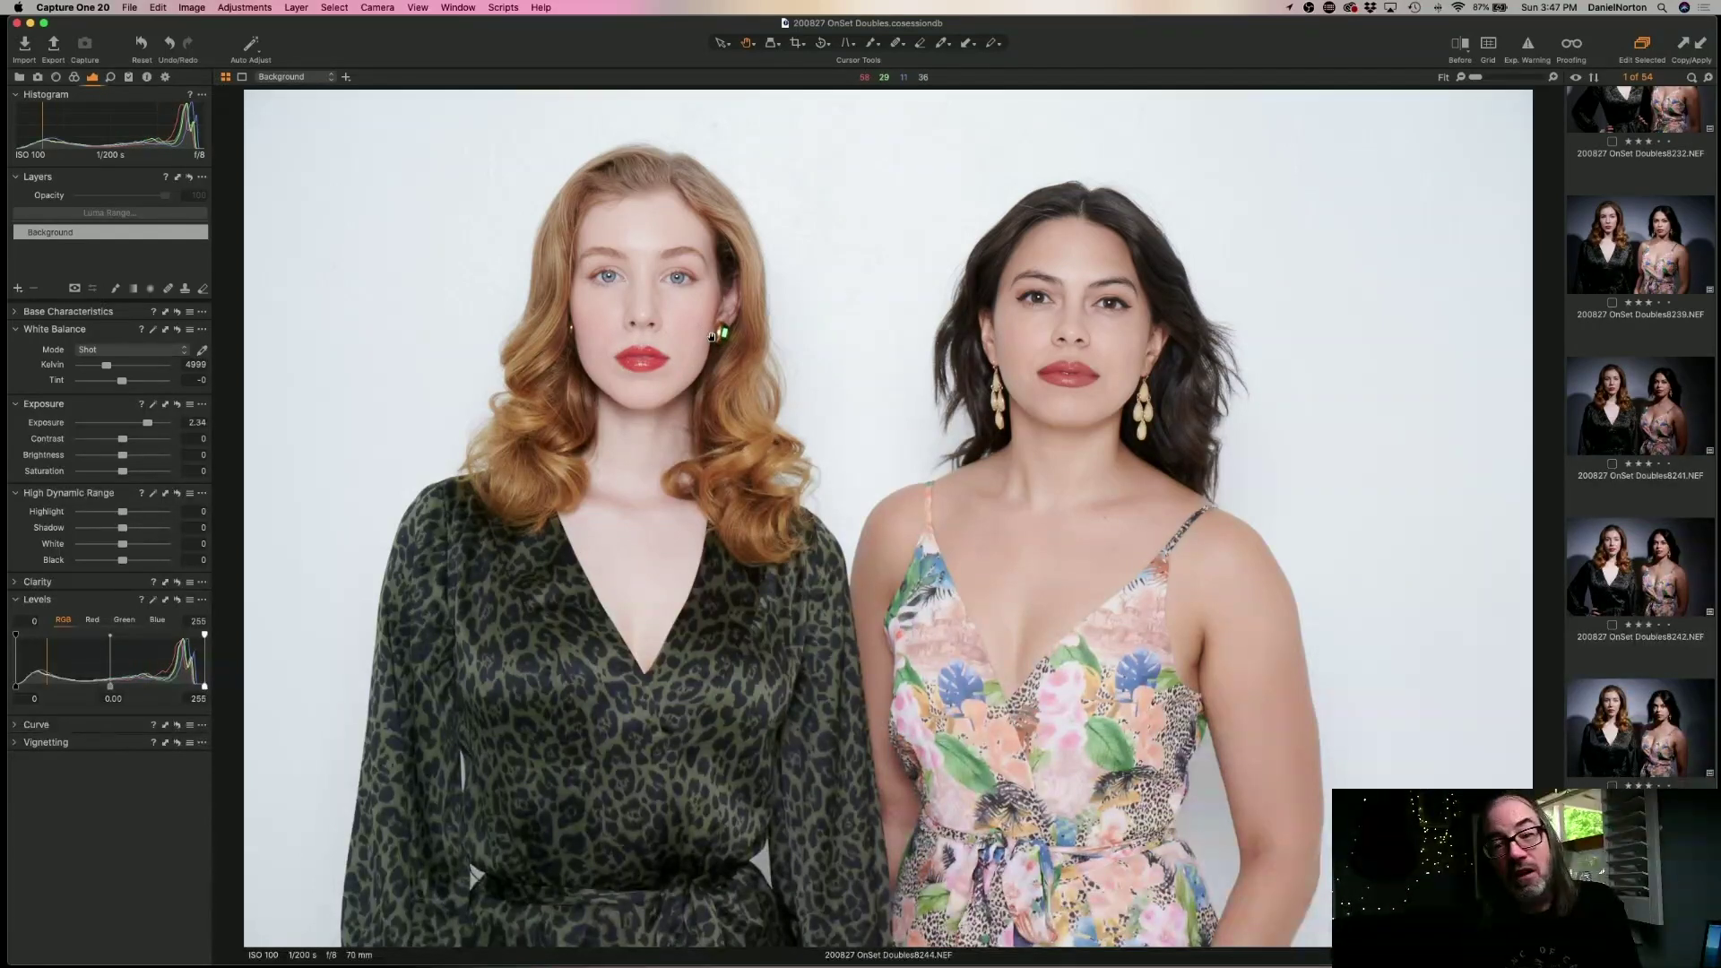
left_click(676, 319)
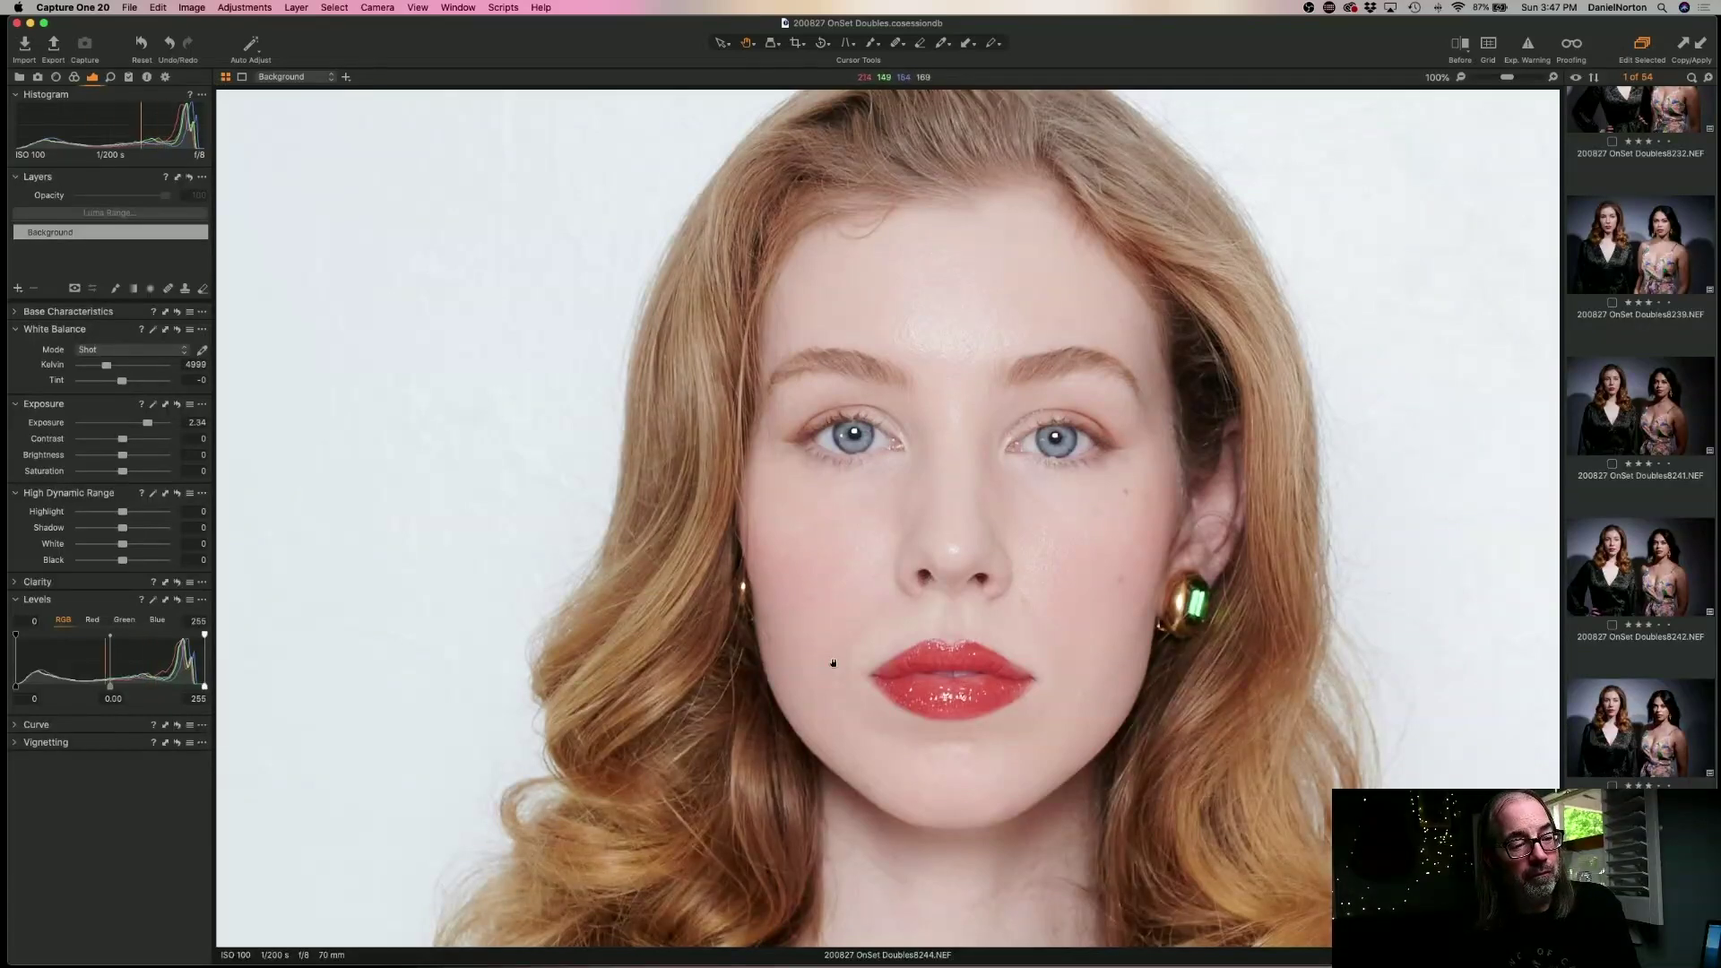
scroll(1045, 642, "right", 15)
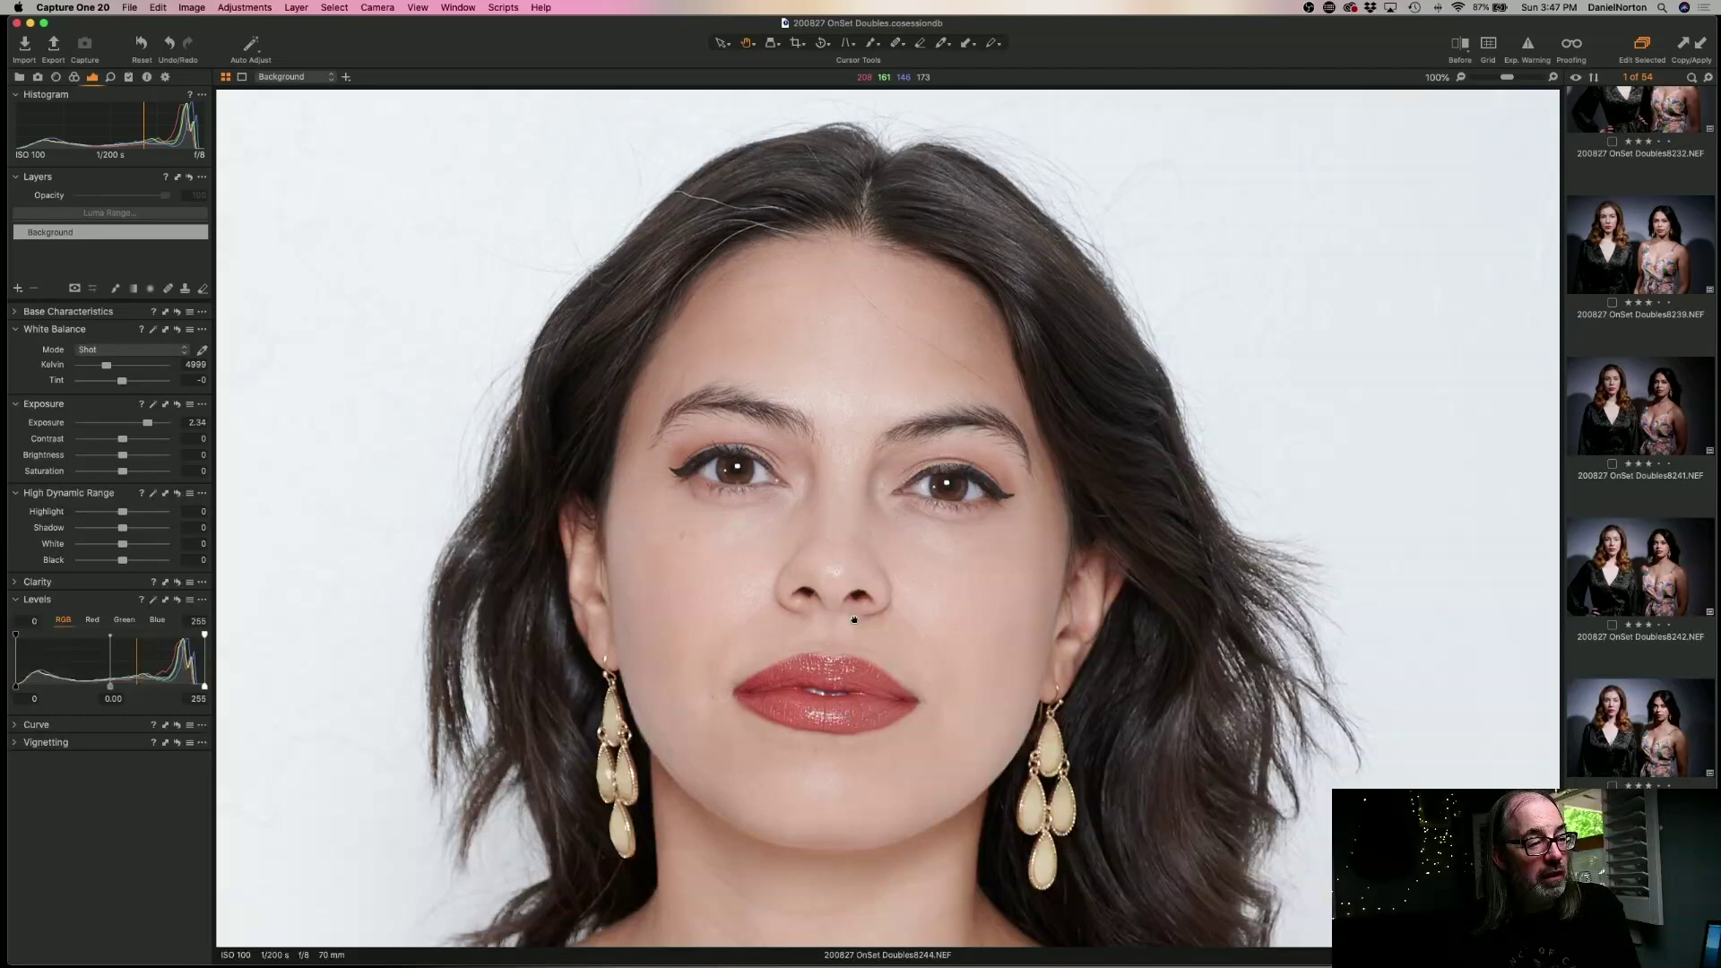
key("super+0")
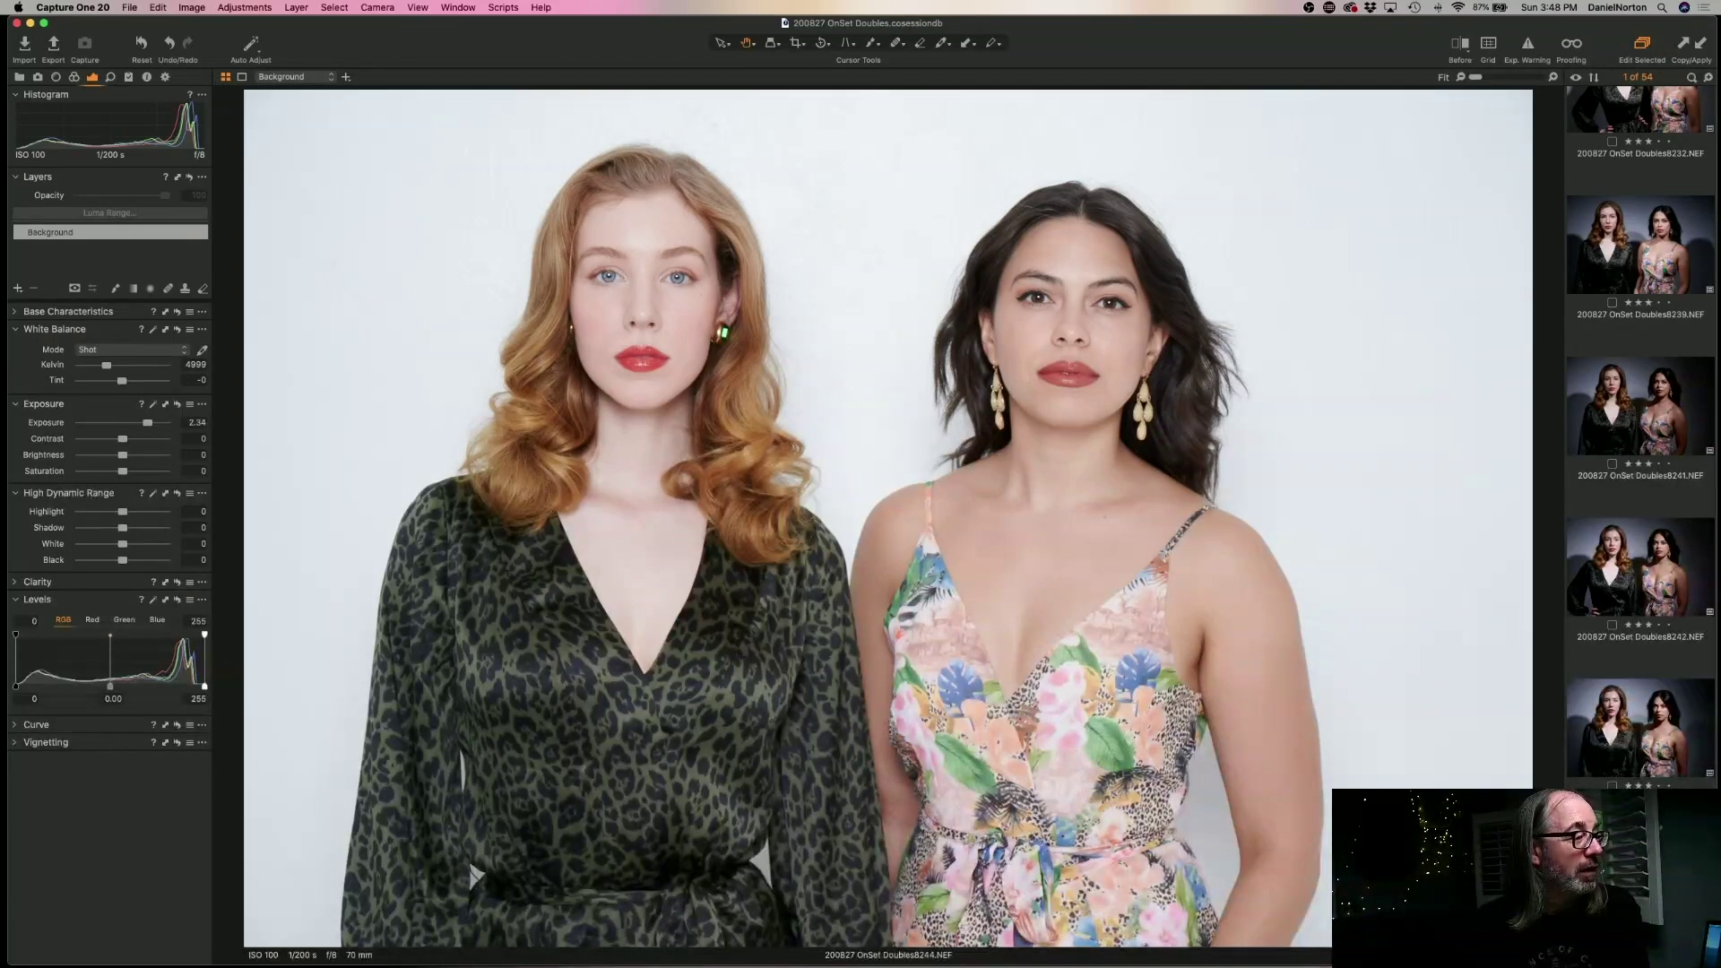
double_click(149, 424)
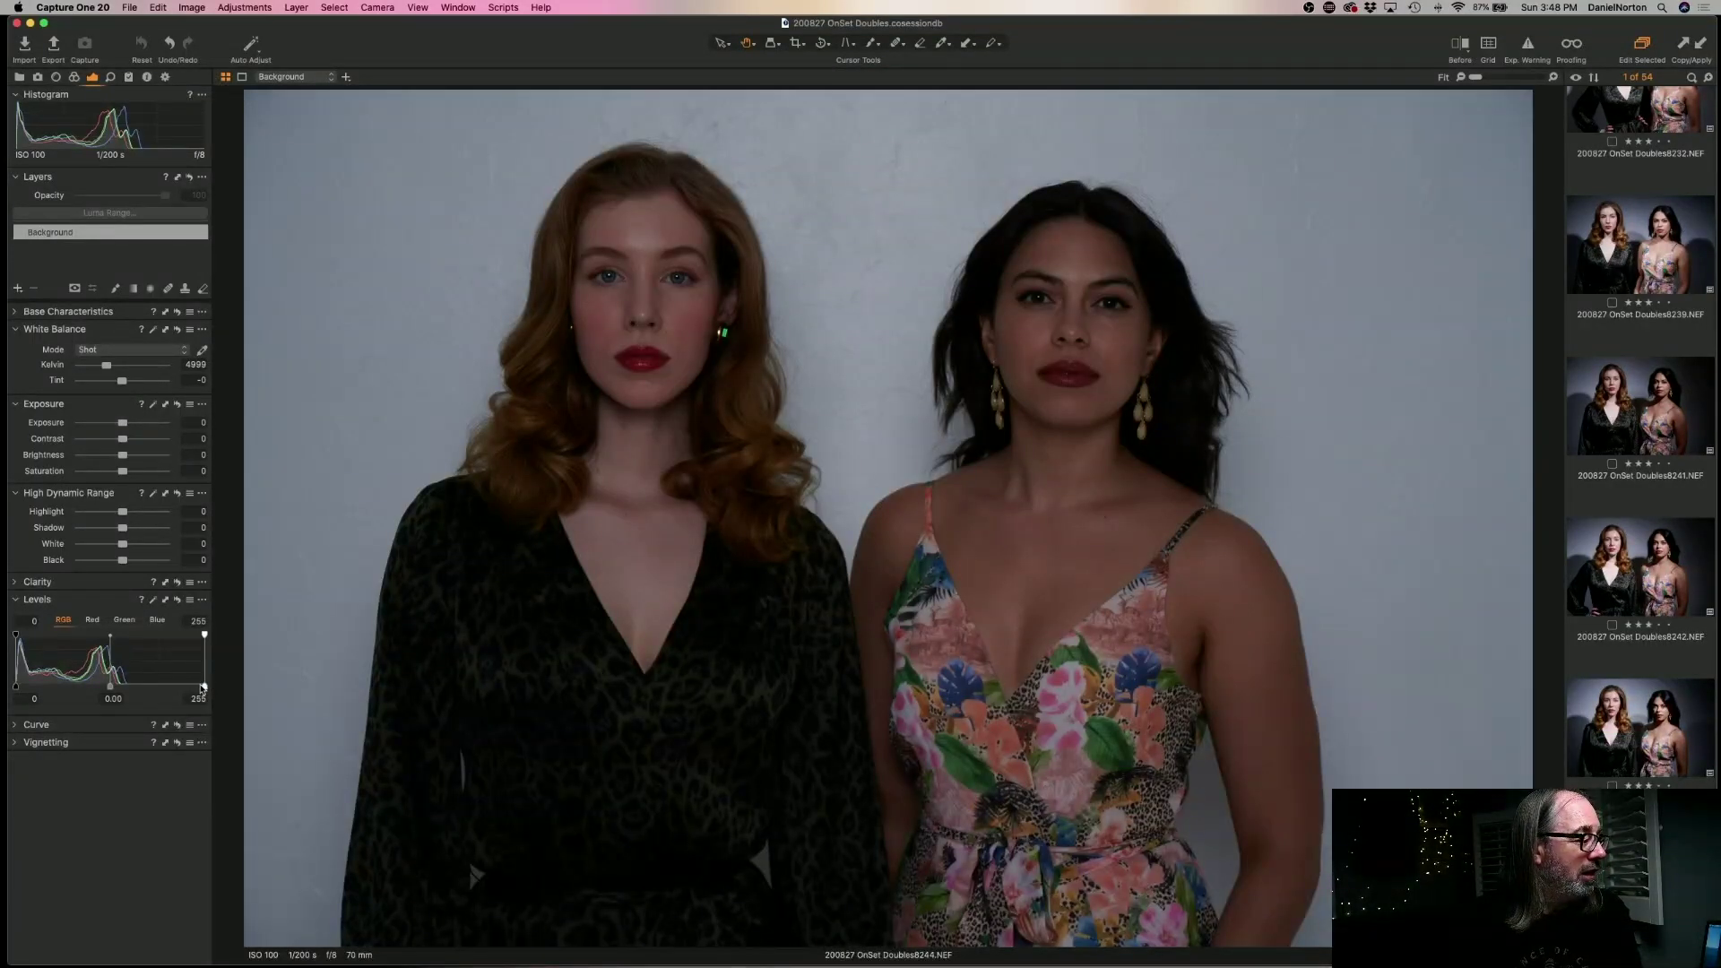
- Set the Levels of 200827 OnSet Doubles8244.NEF to 10, 0.60 and 140, with Exposure 0.24 and Highlight -14
left_click_drag(204, 687, 42, 687)
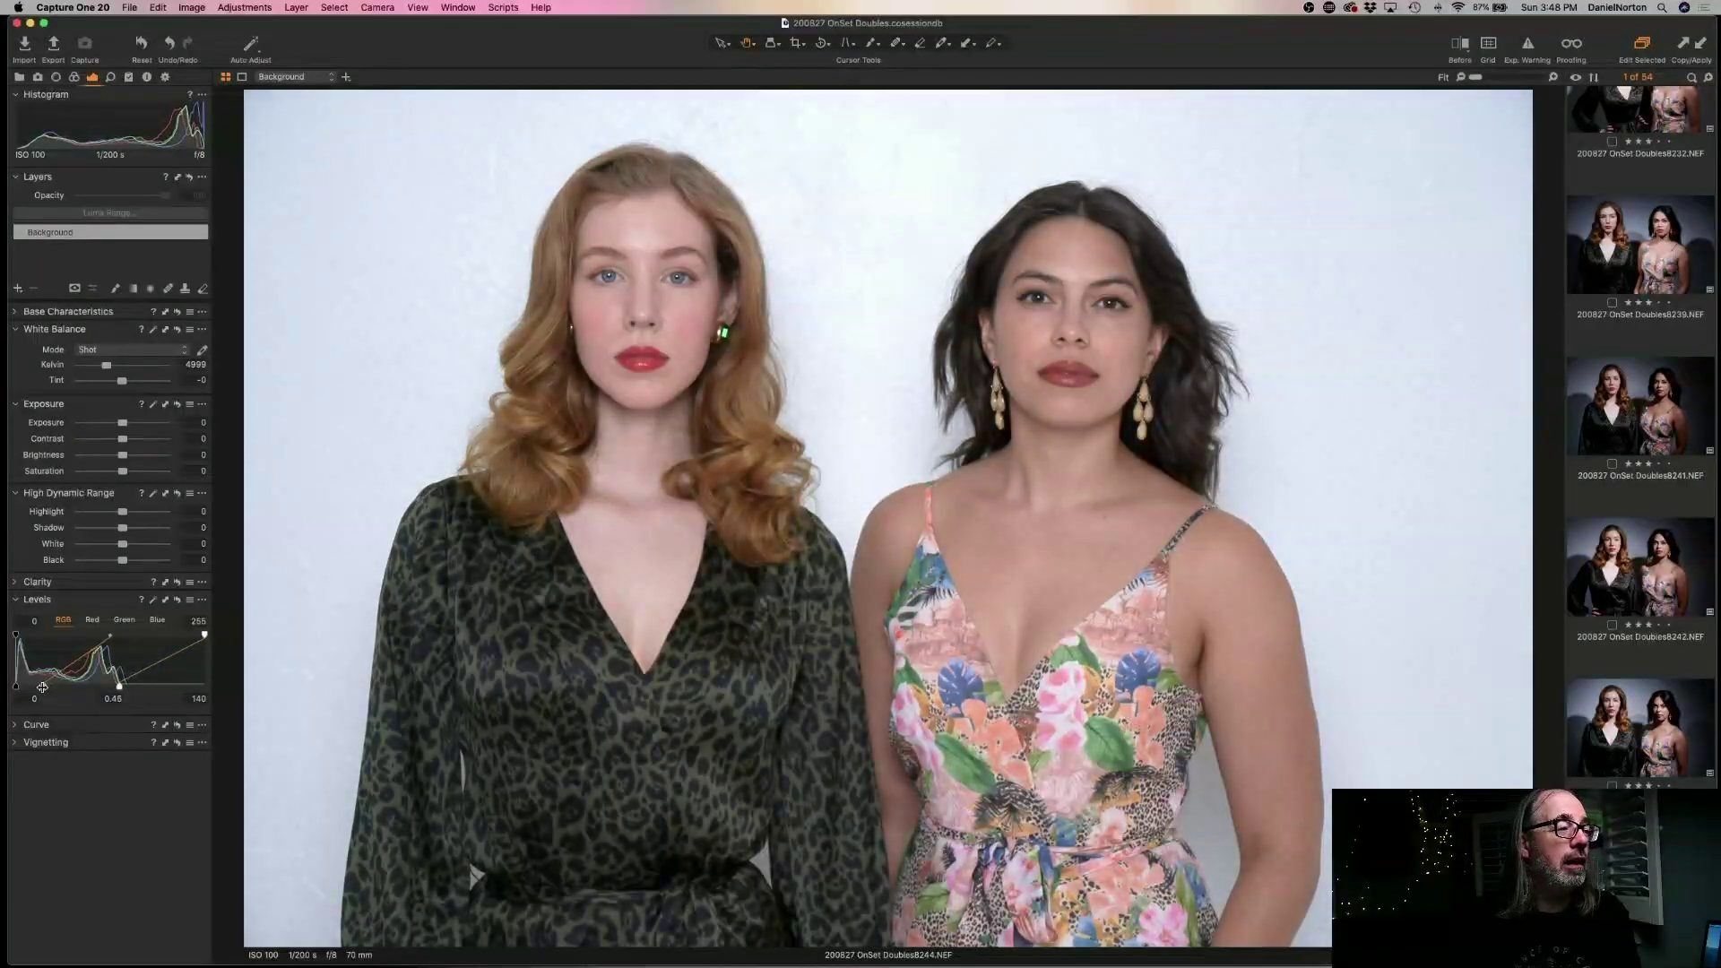
left_click_drag(15, 687, 43, 687)
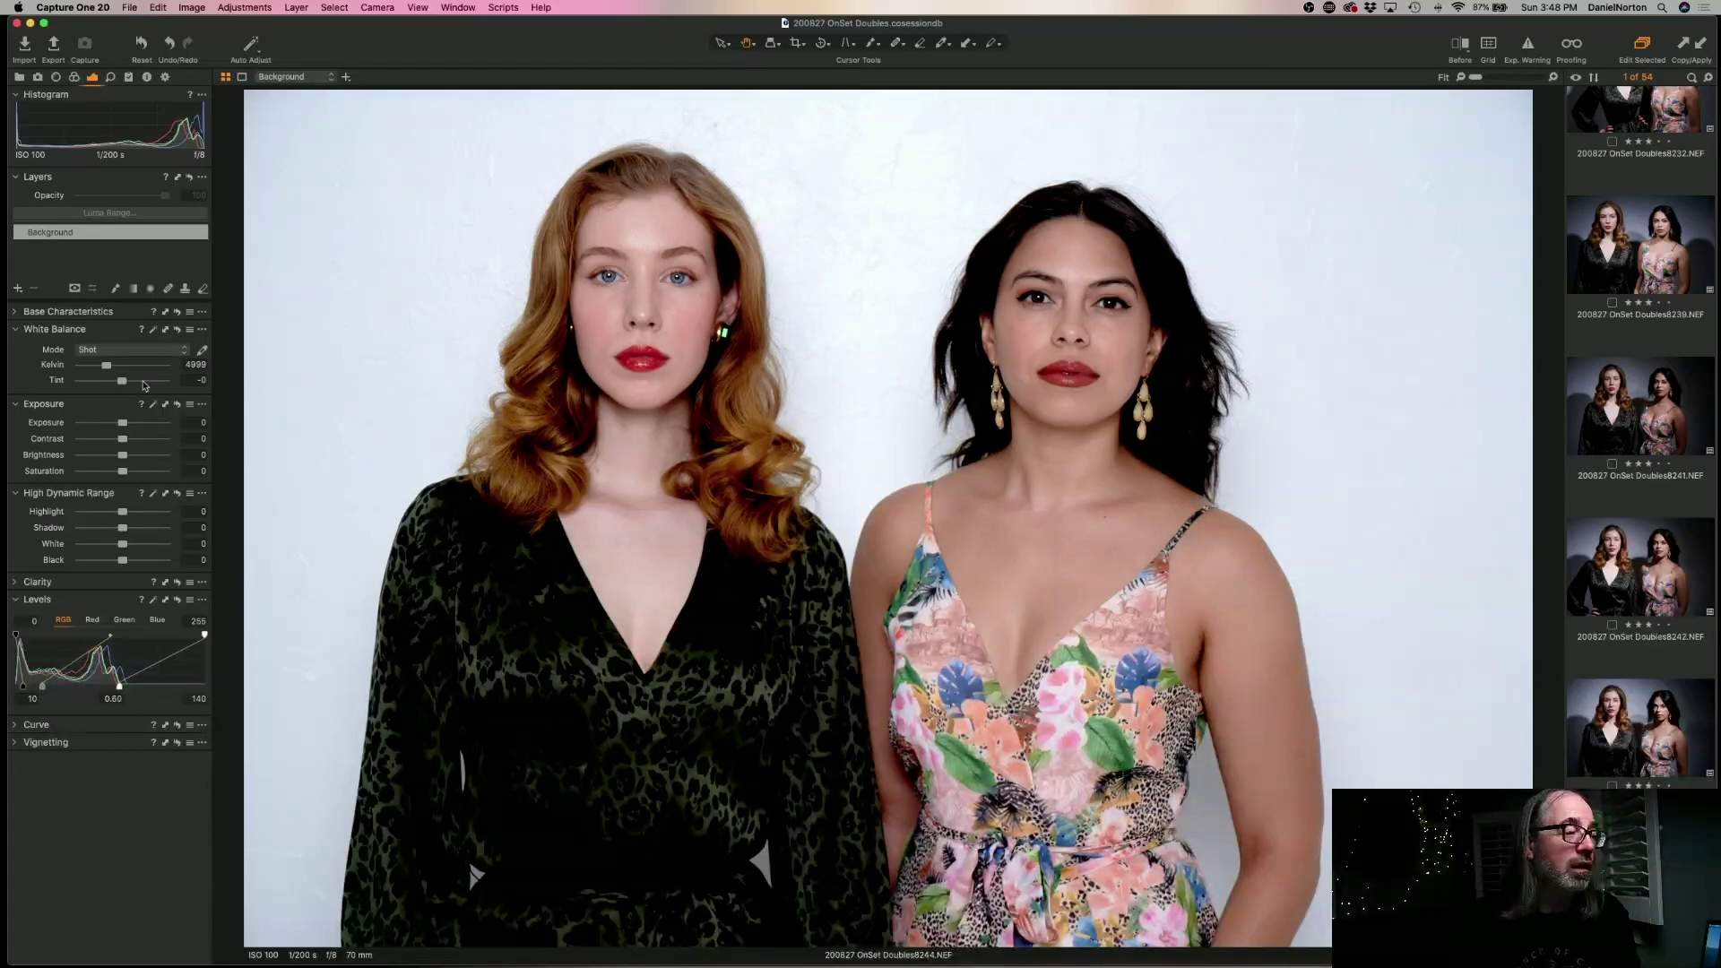
left_click_drag(123, 423, 125, 425)
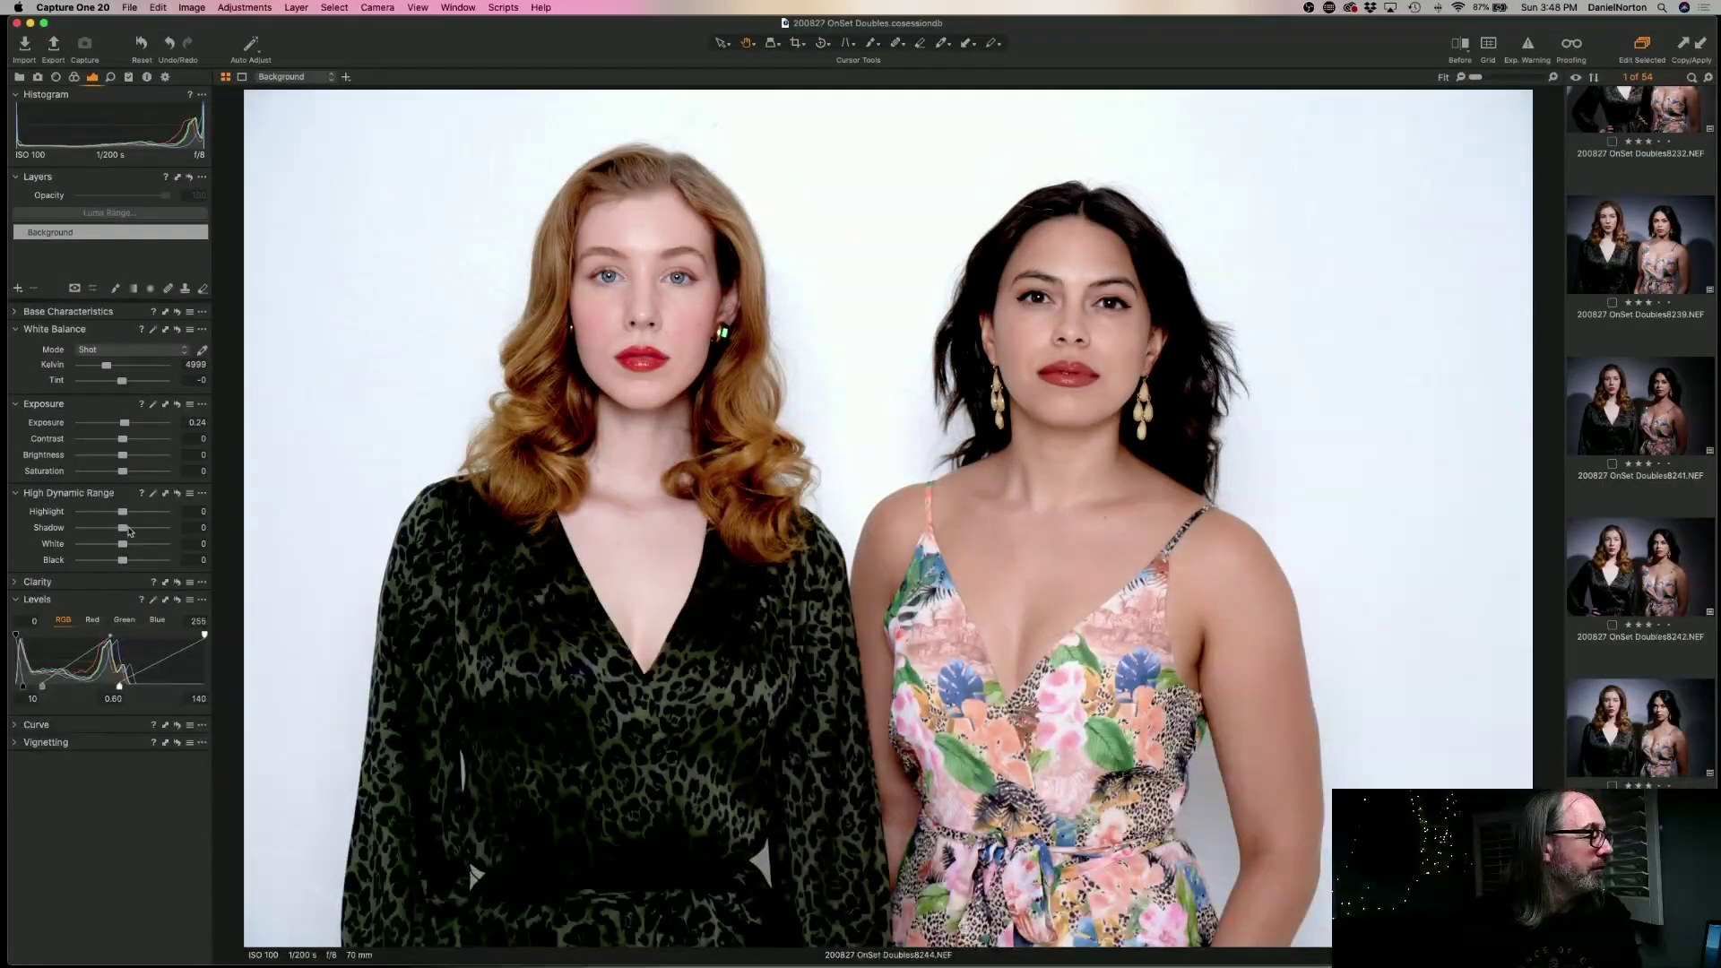
left_click_drag(123, 511, 116, 513)
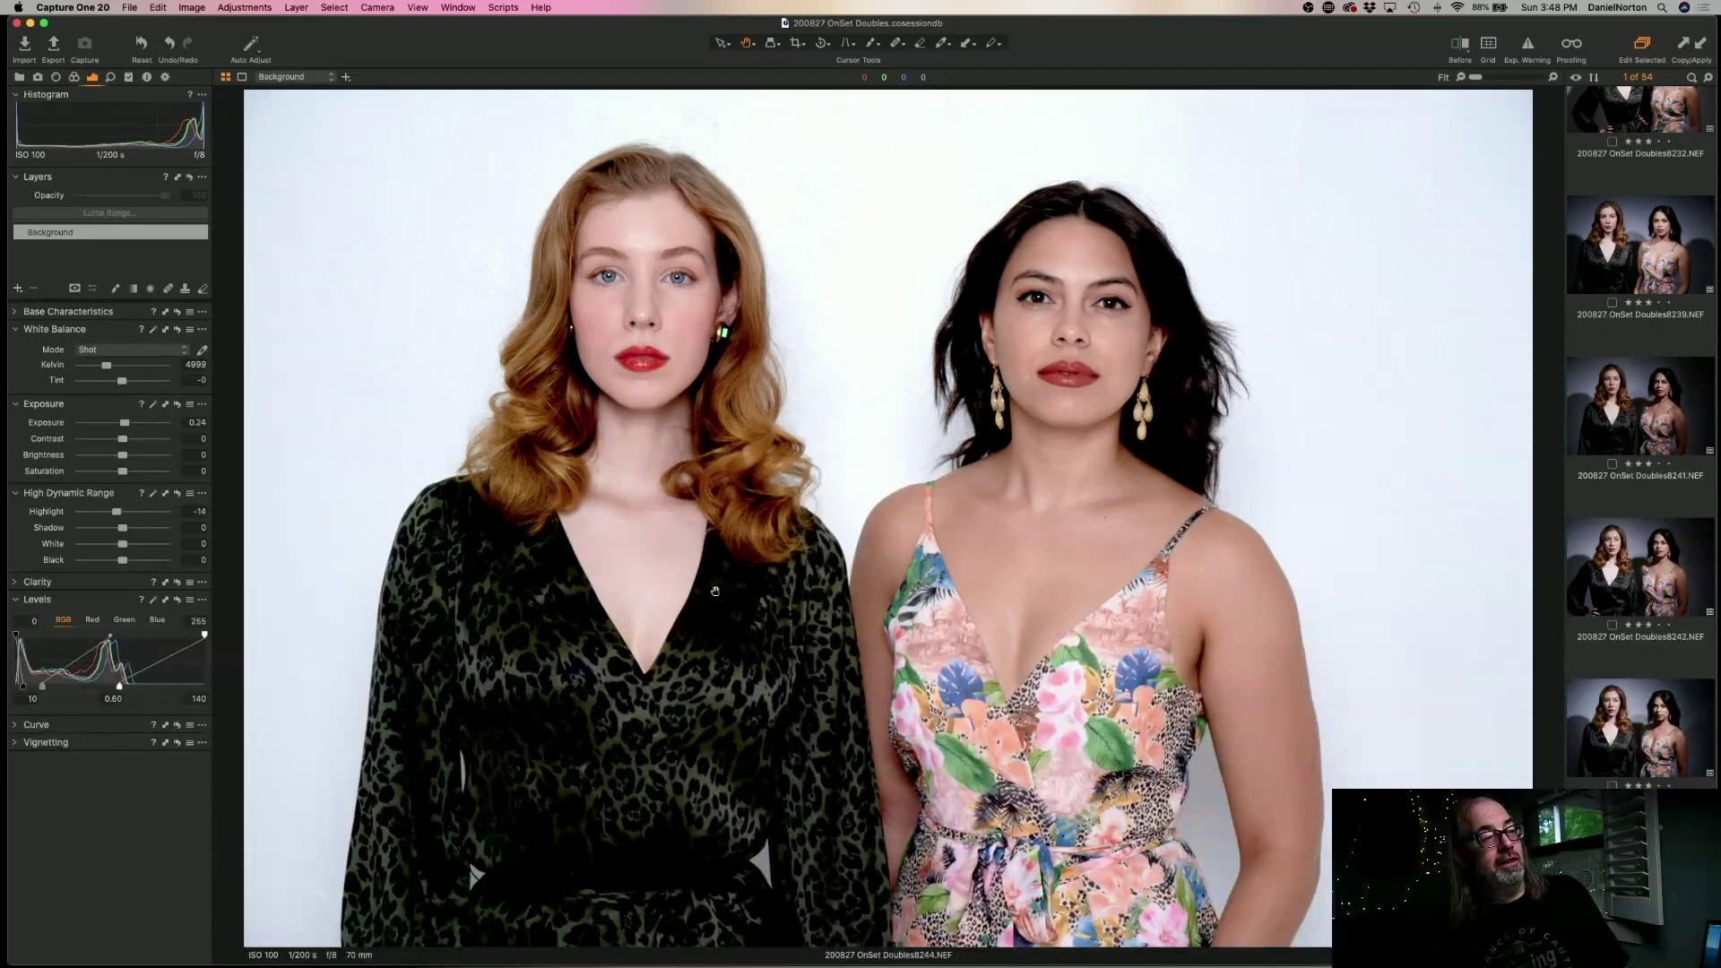
- Apply Highlight -33 and Levels 8, 0.04, 225 to 200827 OnSet Doubles8246.NEF and compare it with 8244.NEF
key("Down")
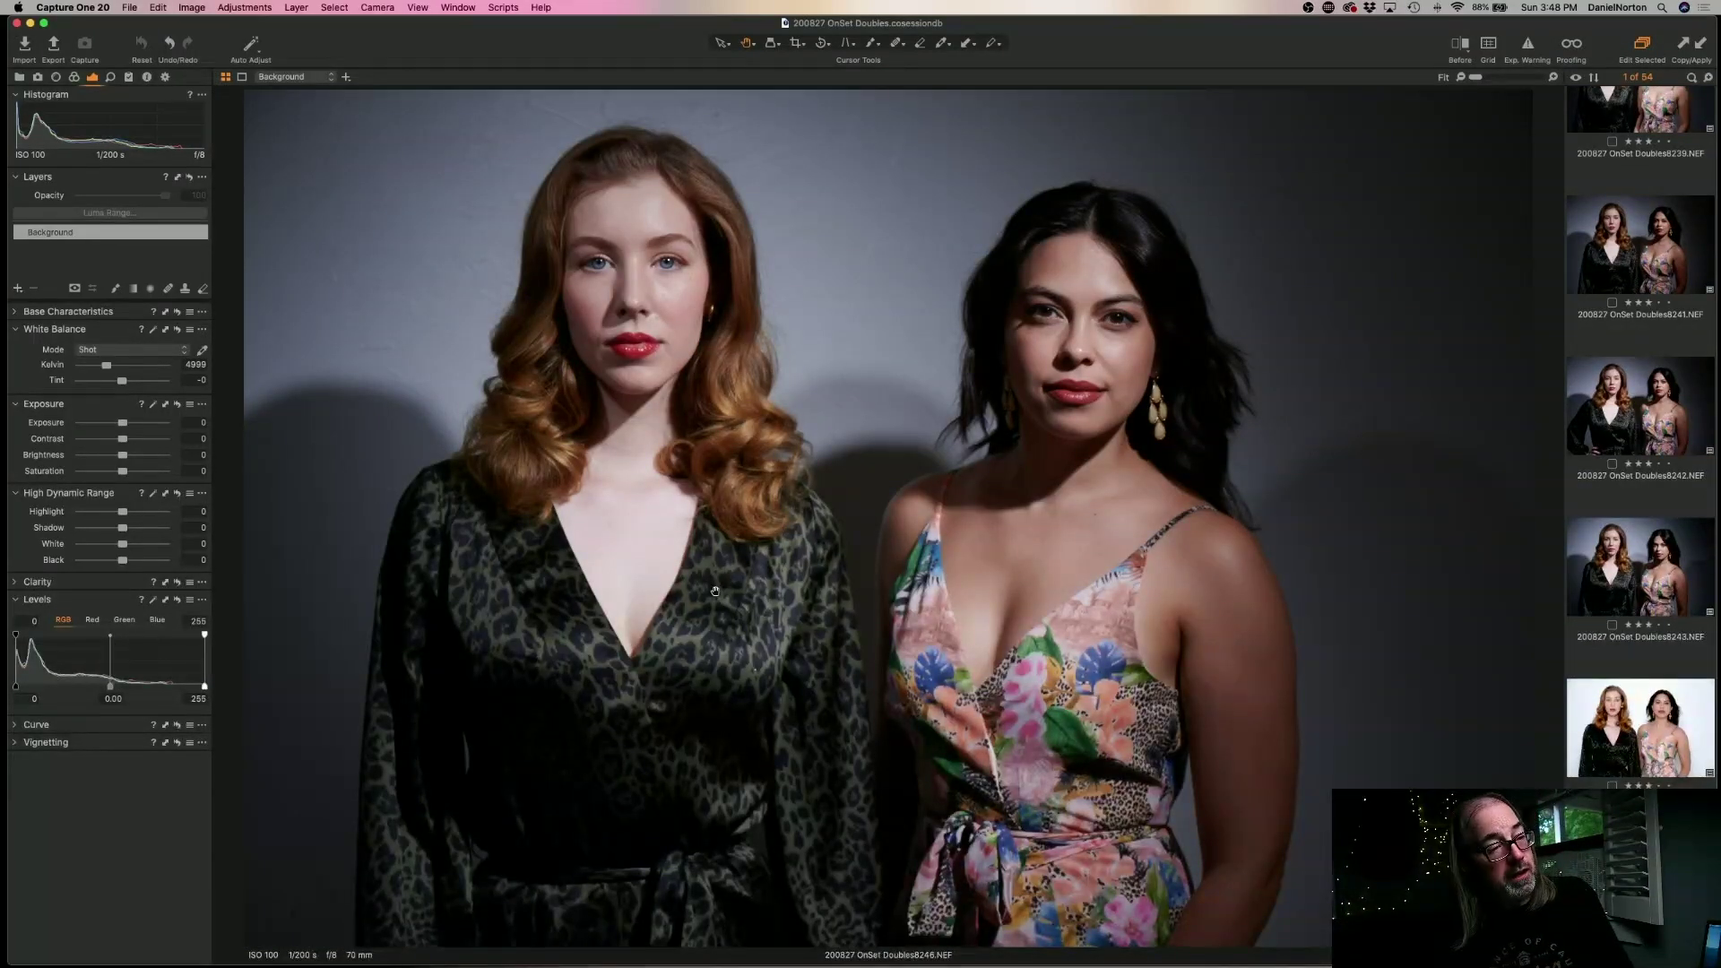
key("super+shift+a")
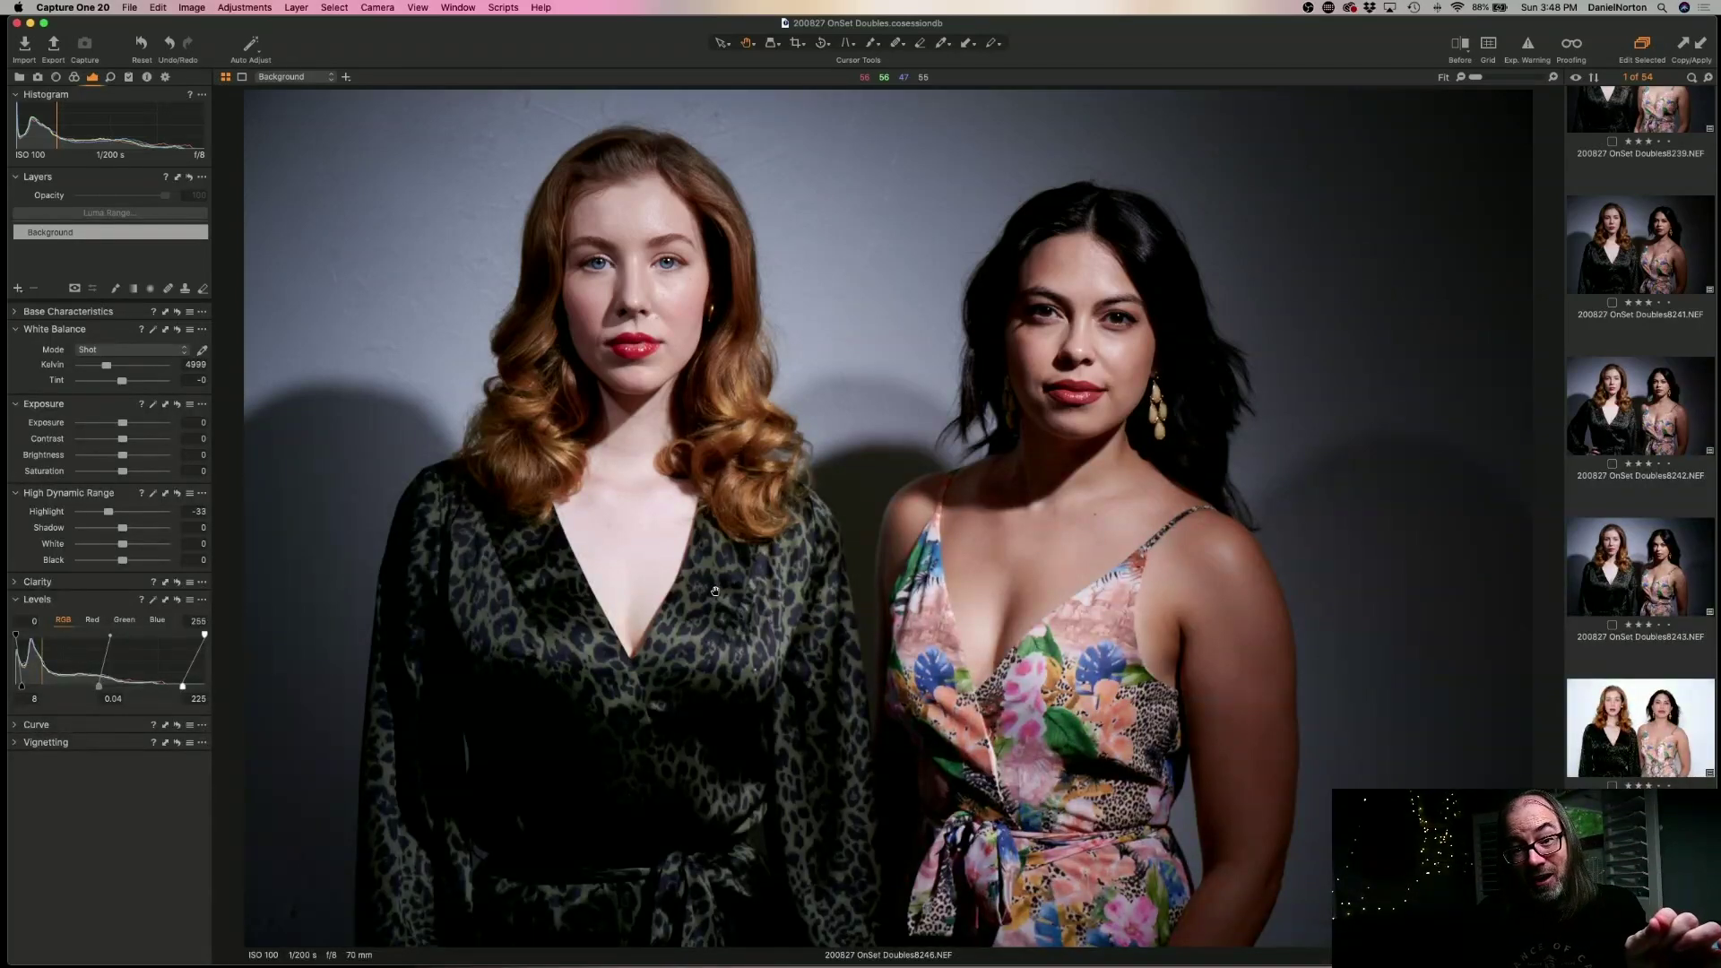
key("Left")
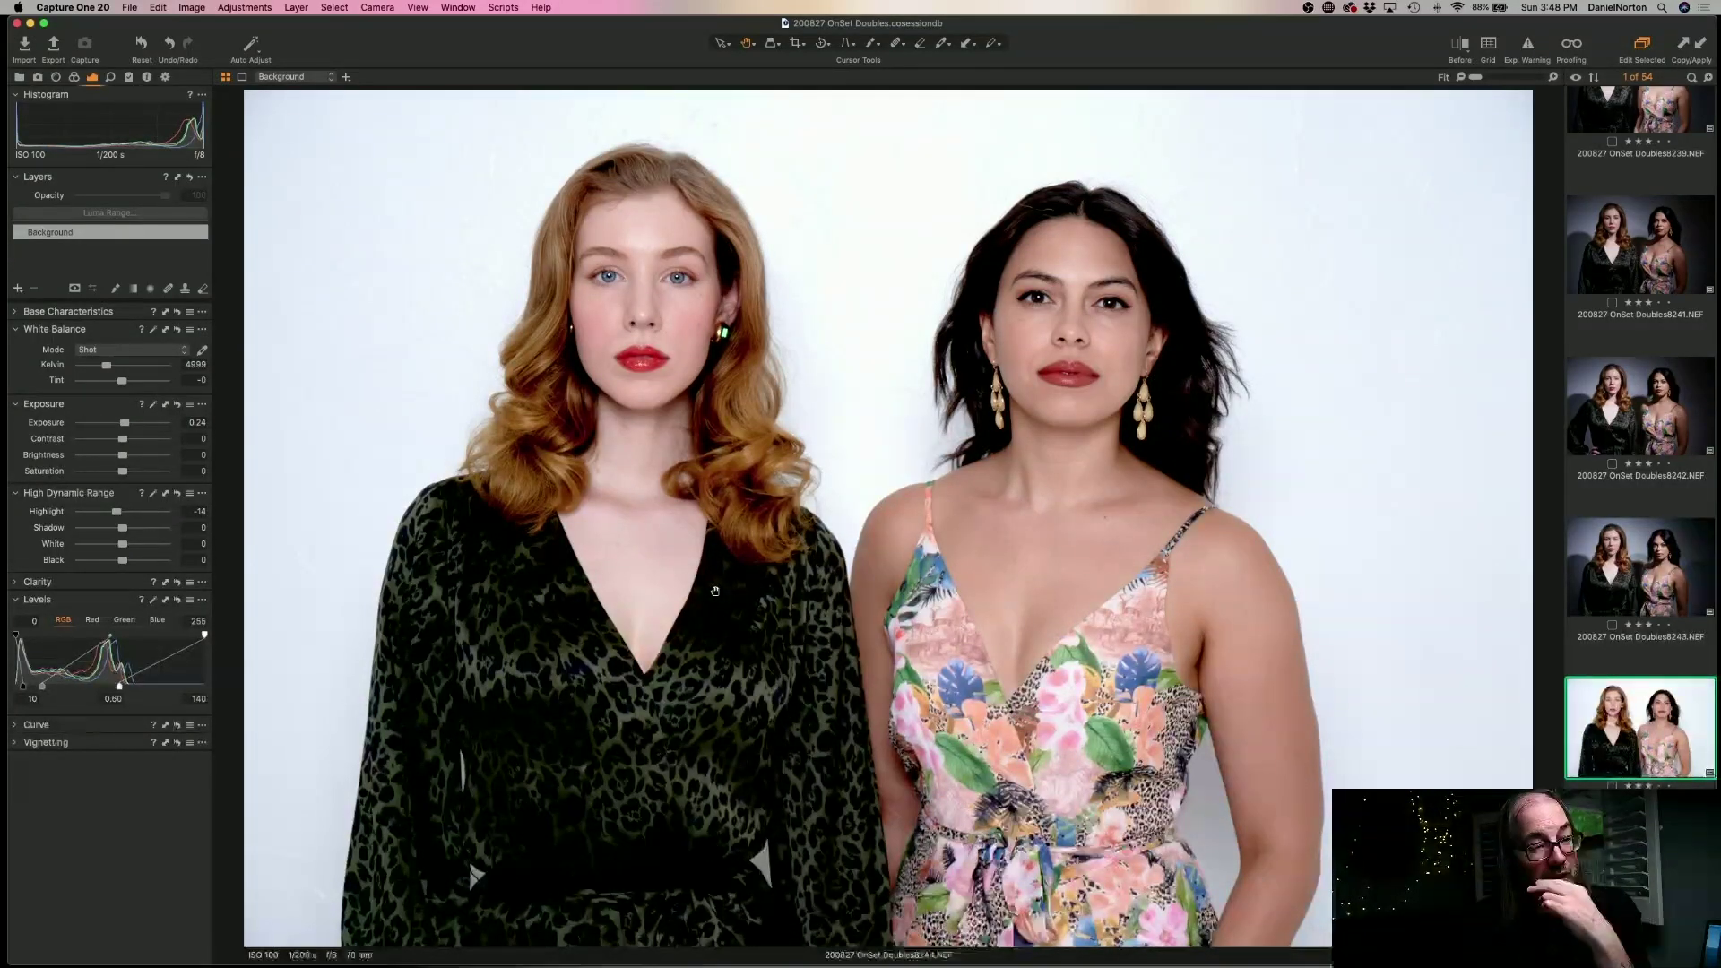
key("Right")
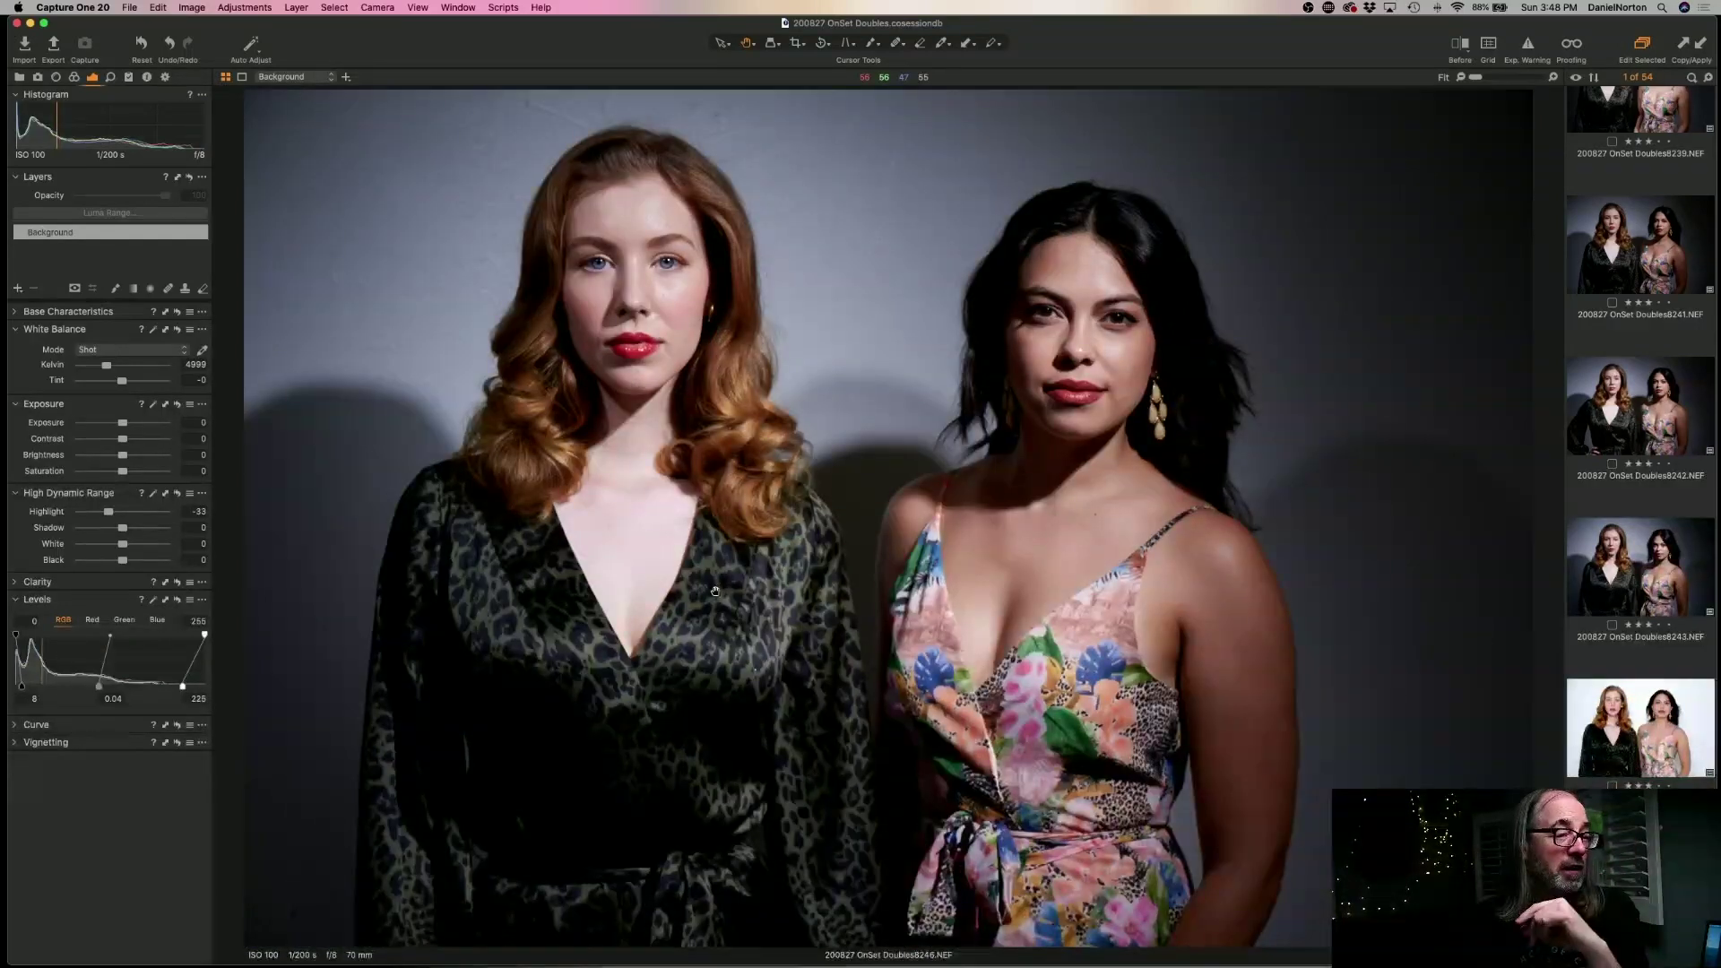
- Compare the poses and expressions in 200827 OnSet Doubles8246.NEF and 8247.NEF by alternating between them, glancing at 8248.NEF
key("Right")
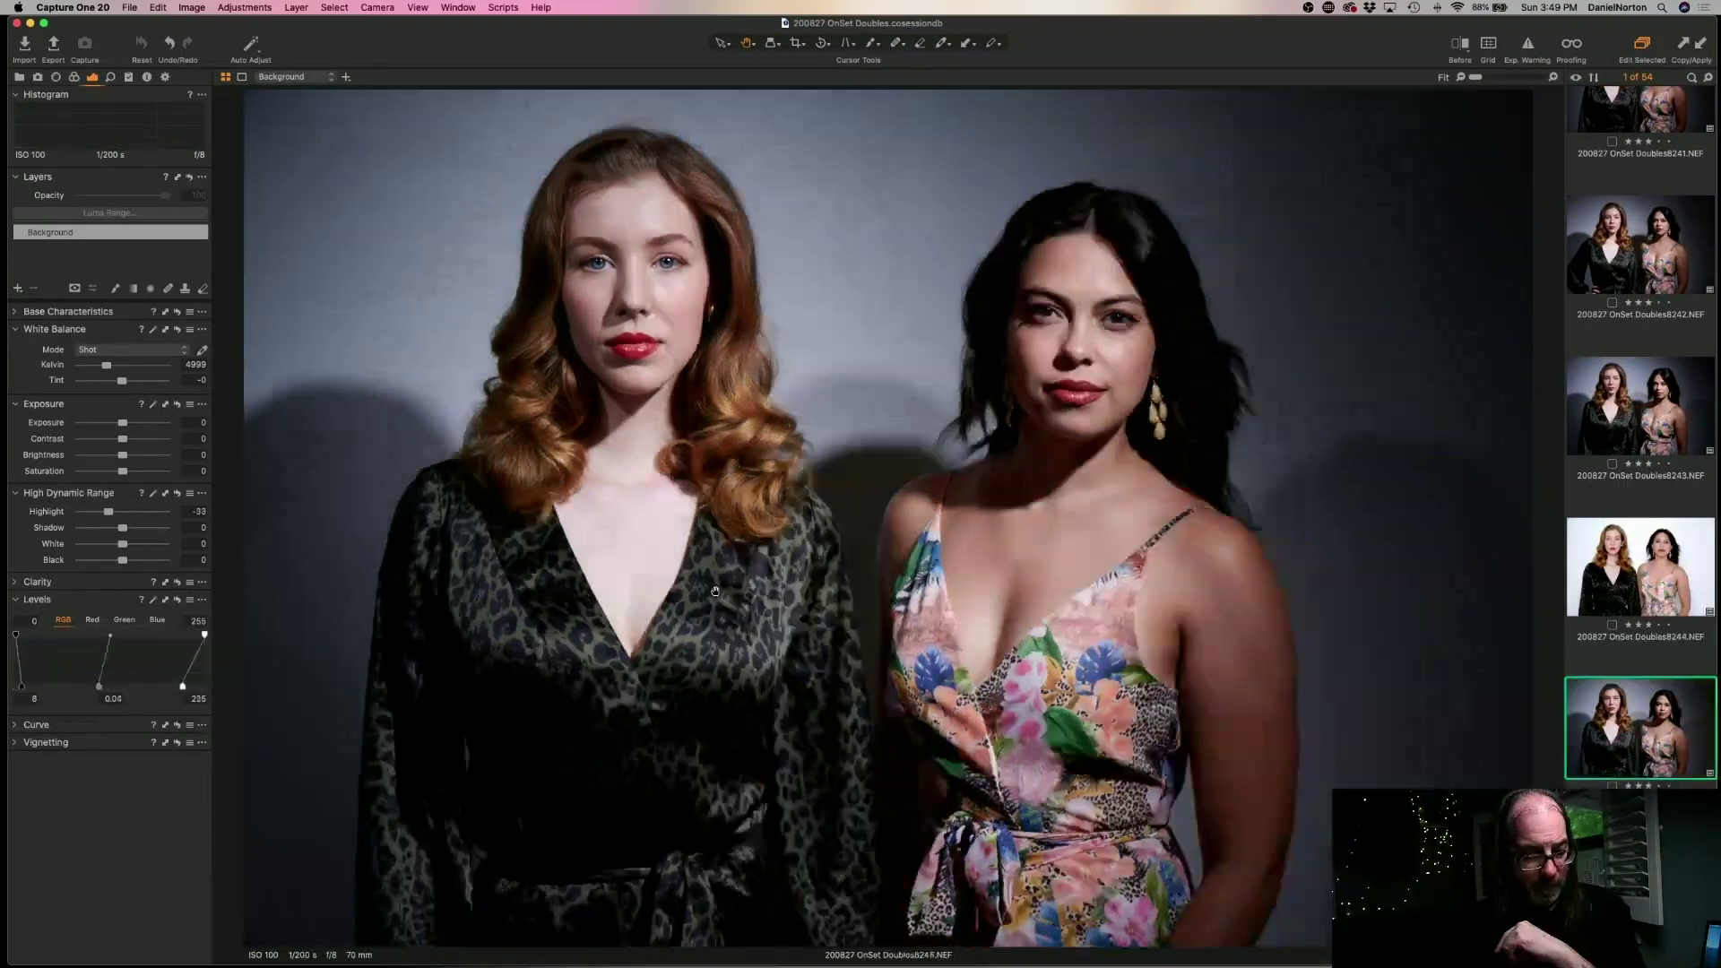
key("Right")
key("Left")
key("Right")
key("Left")
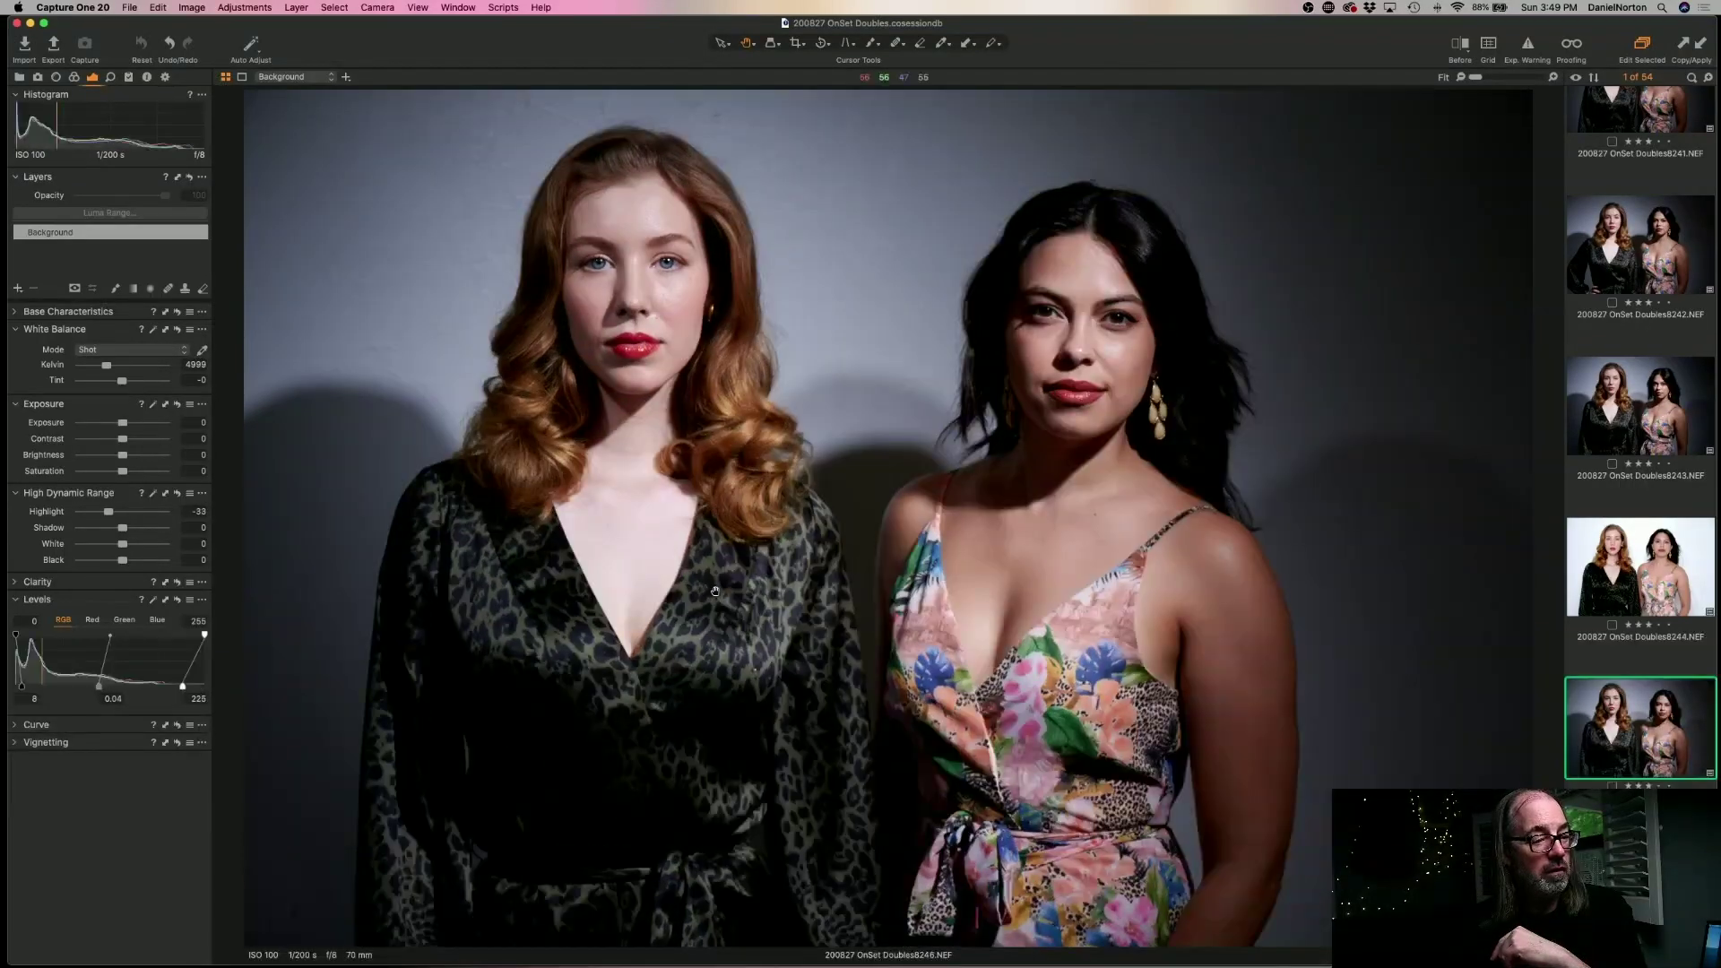
key("Right")
key("Left")
key("Right")
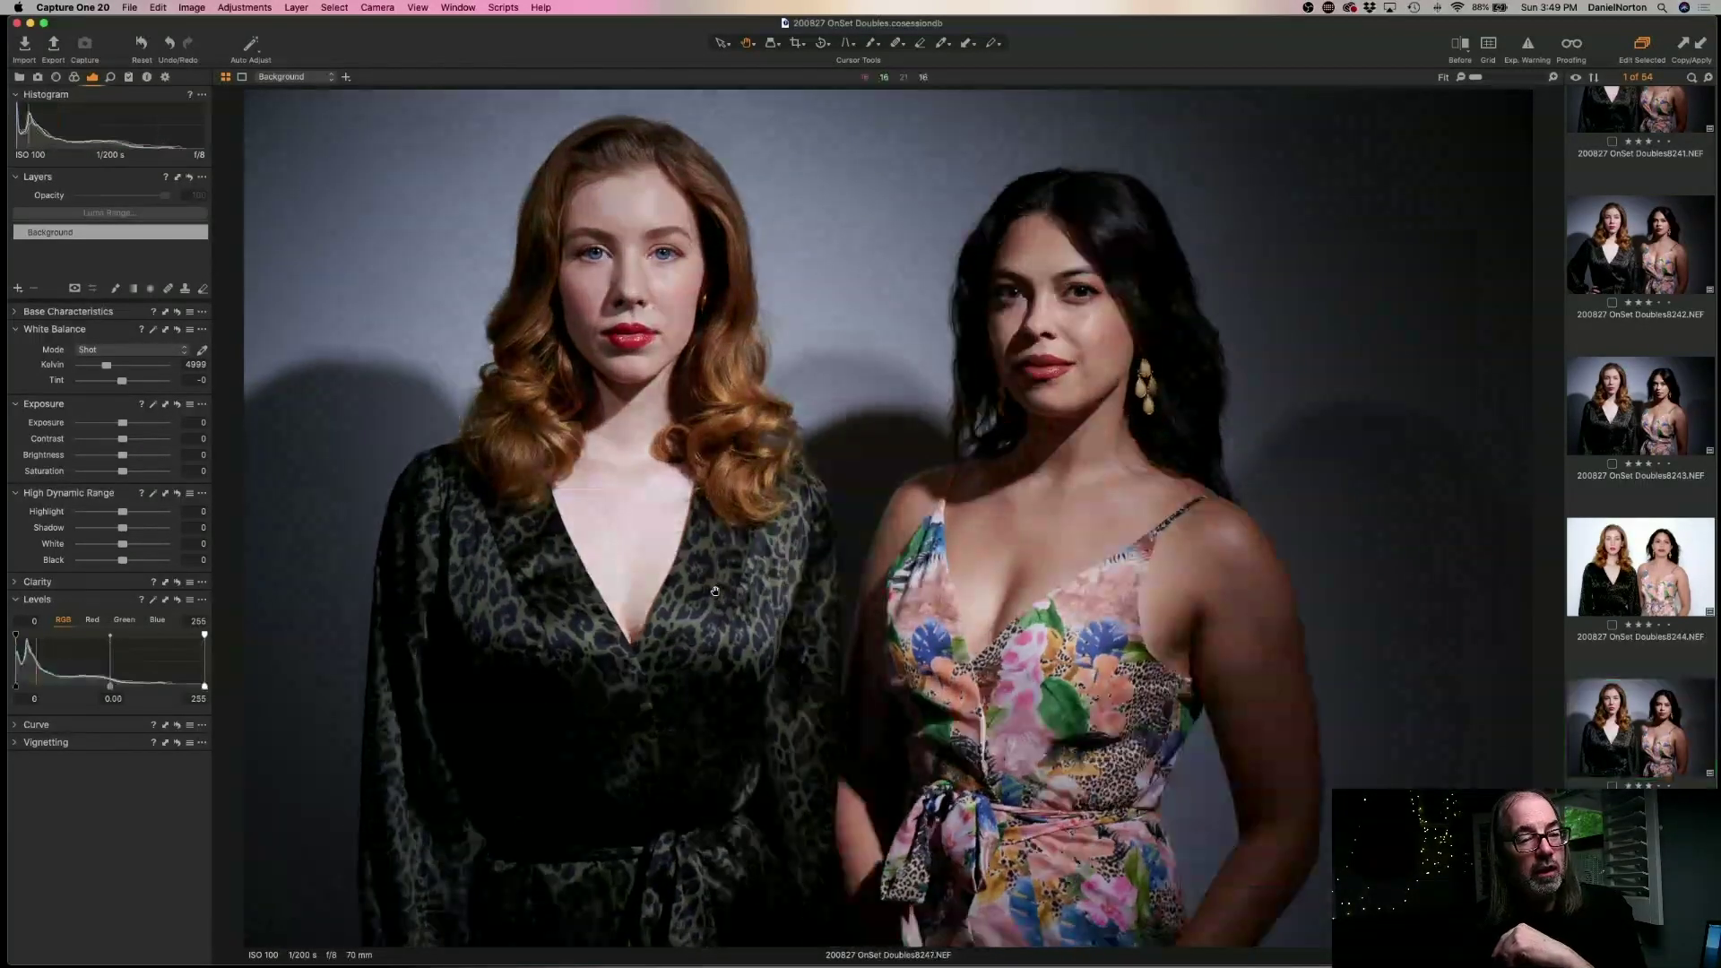
key("Left")
key("Right")
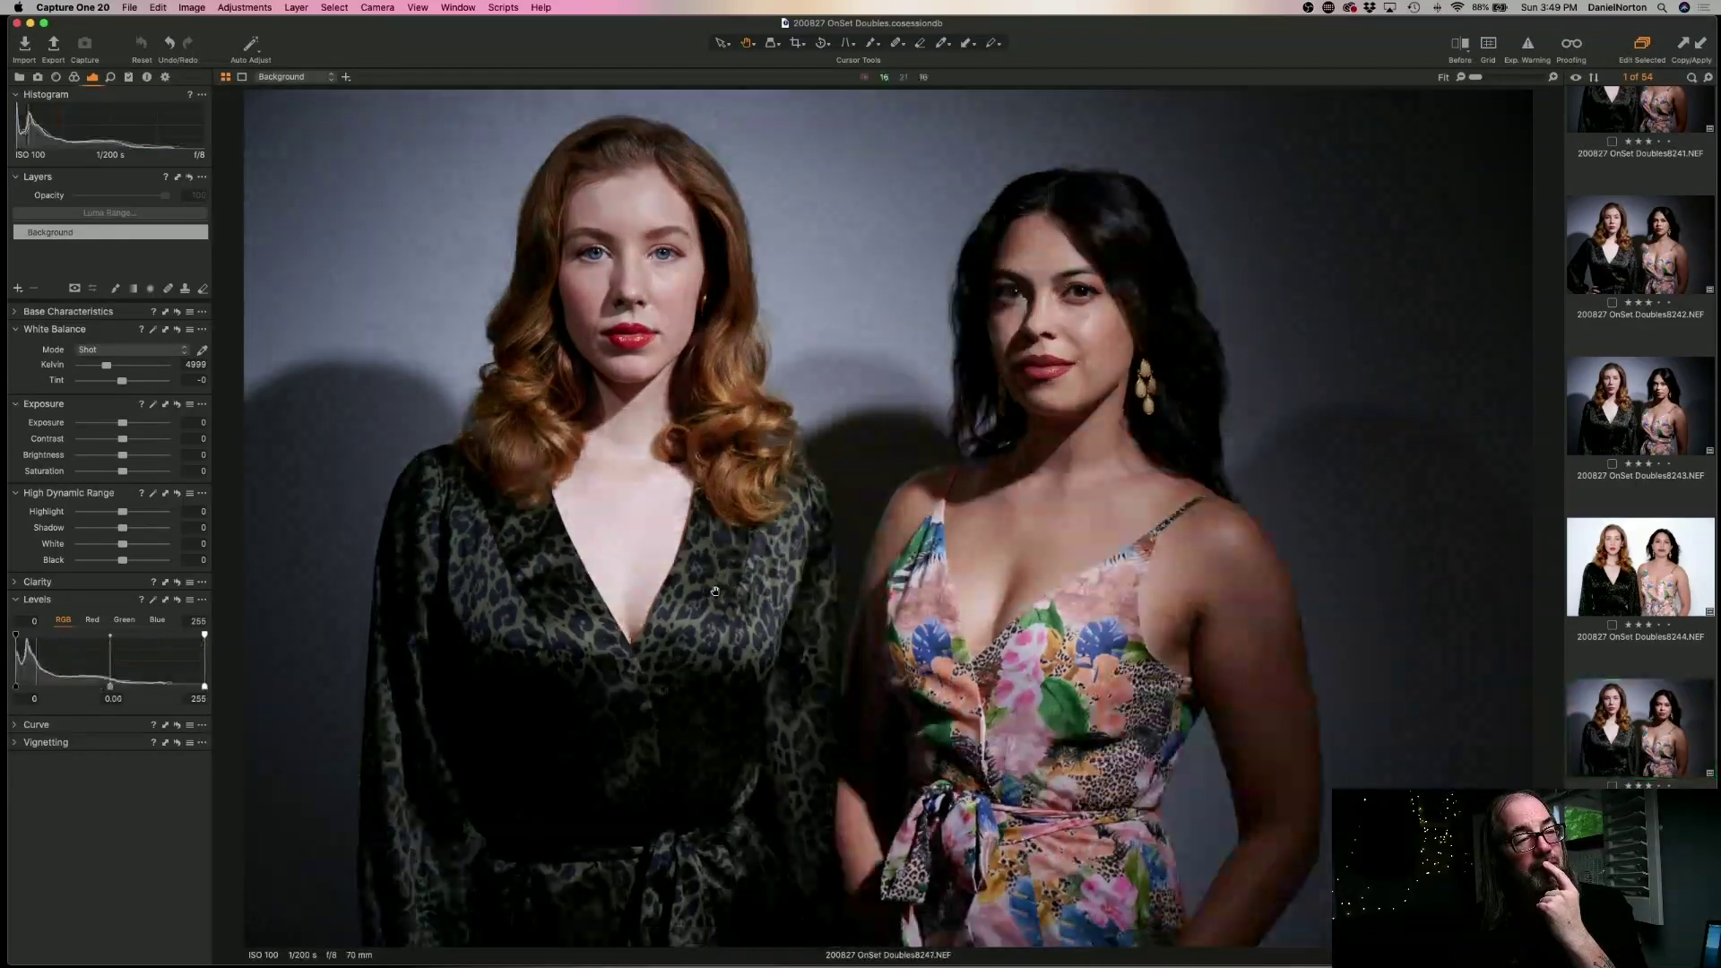
key("Left")
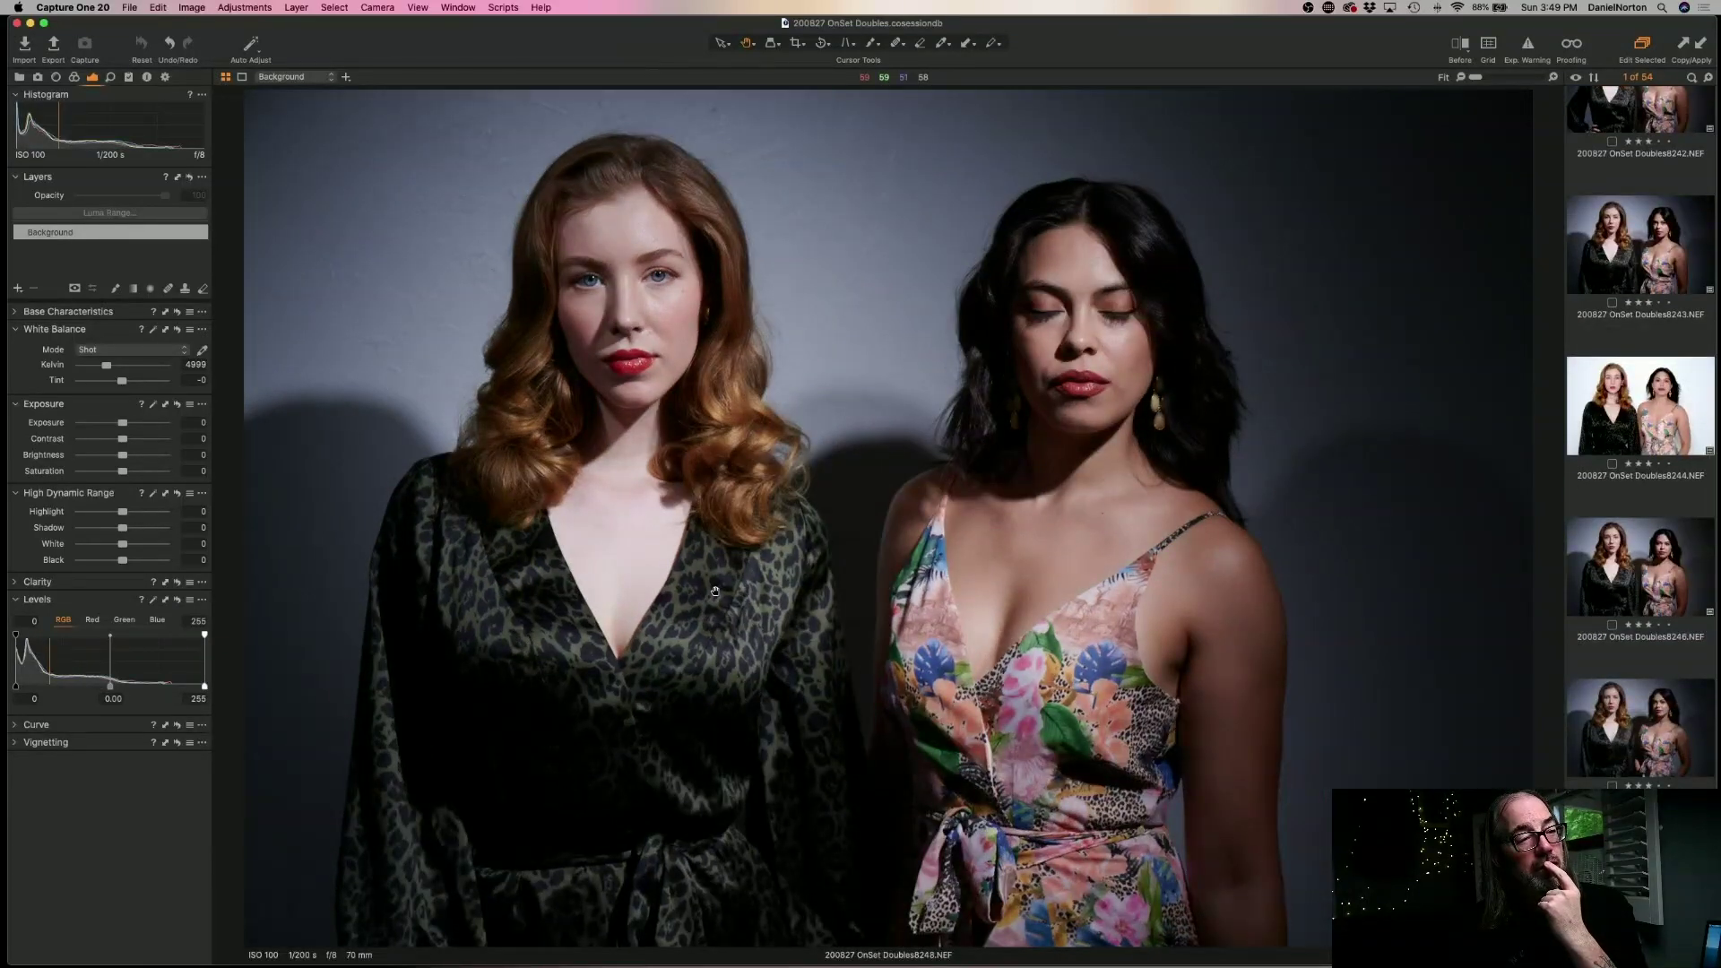
key("Right")
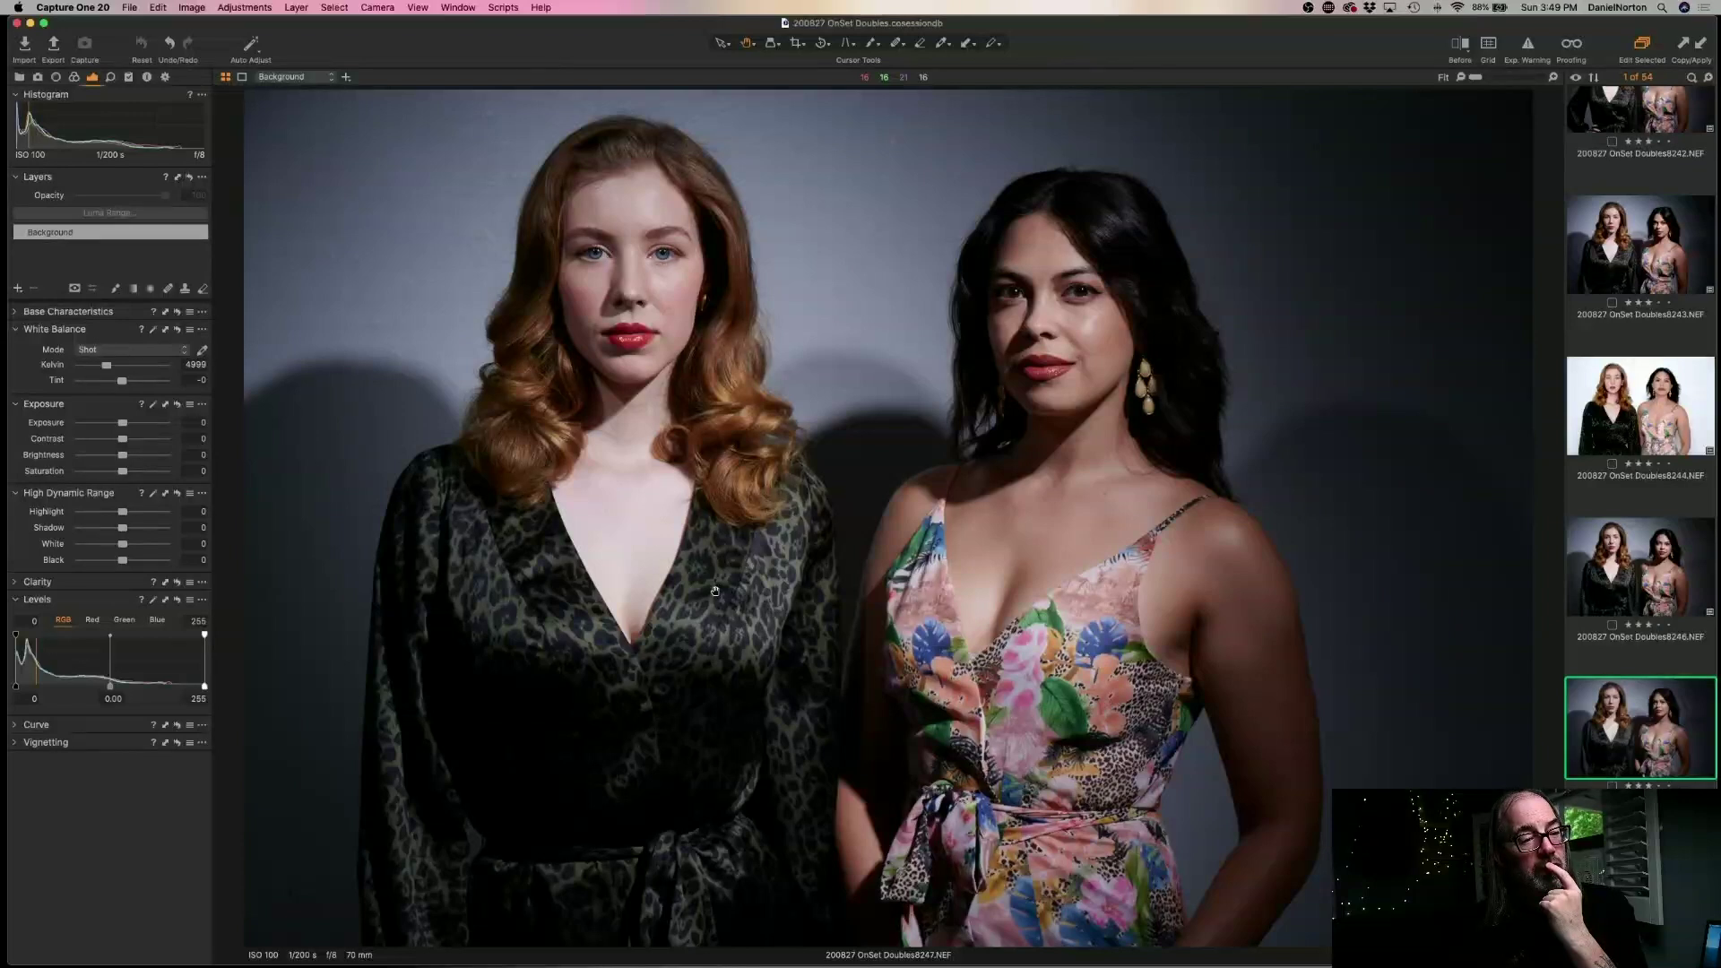
key("Left")
key("Right")
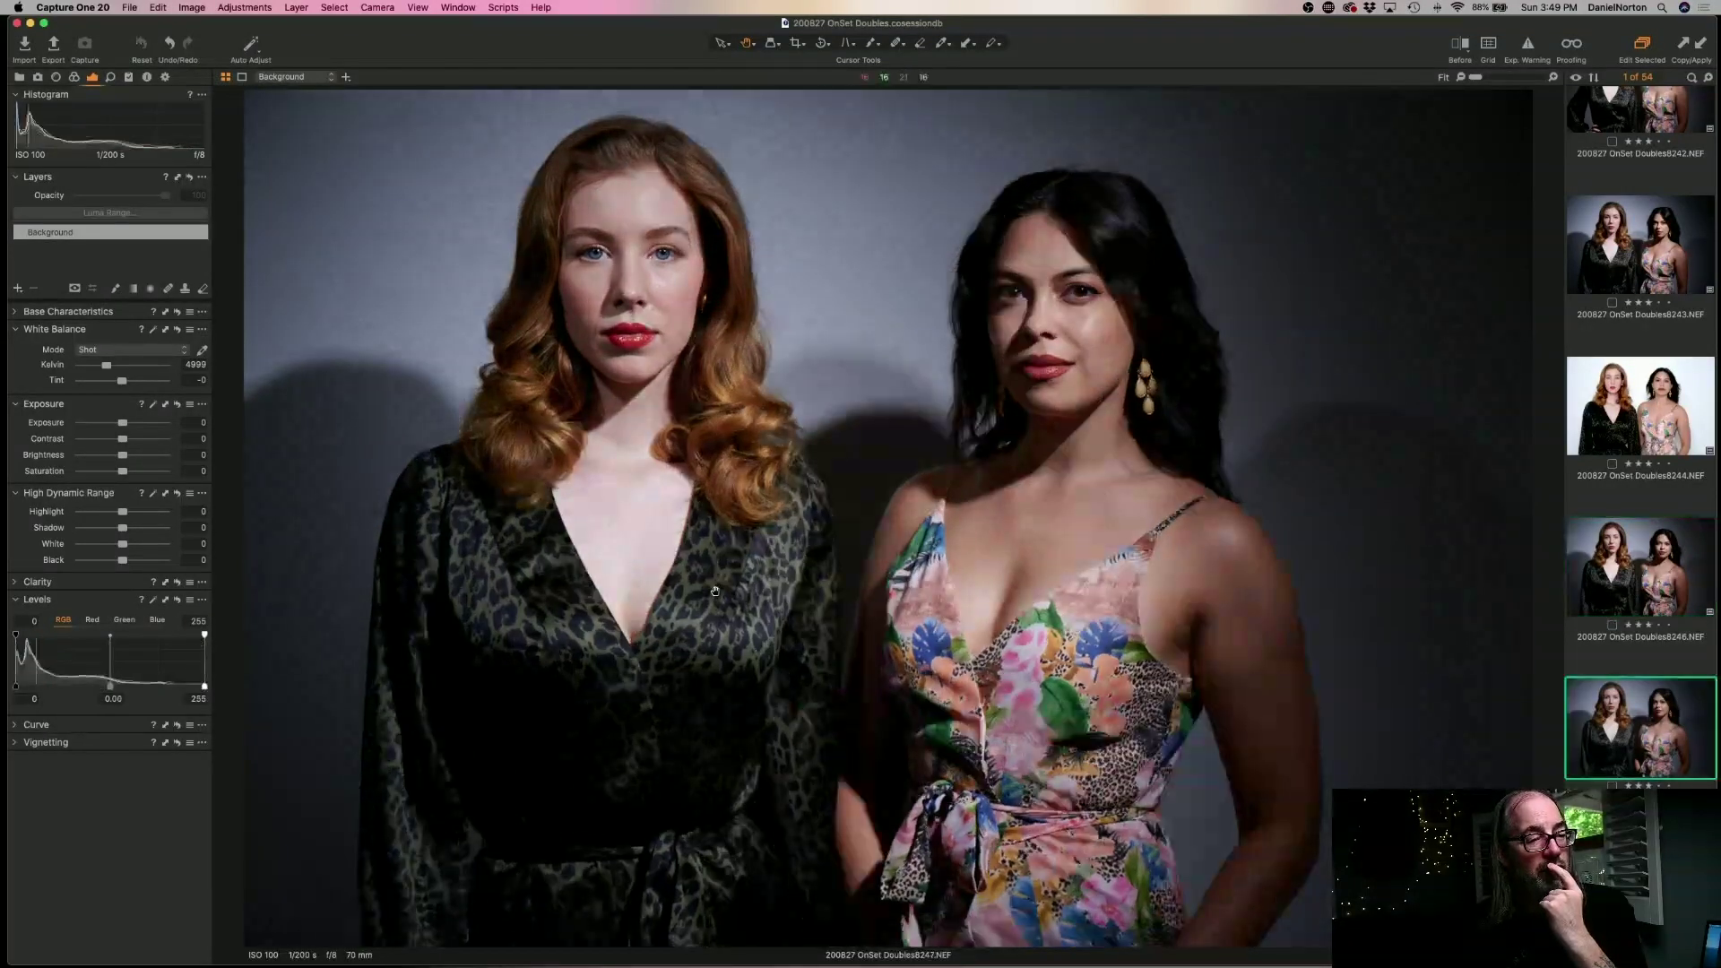
key("Left")
key("Right")
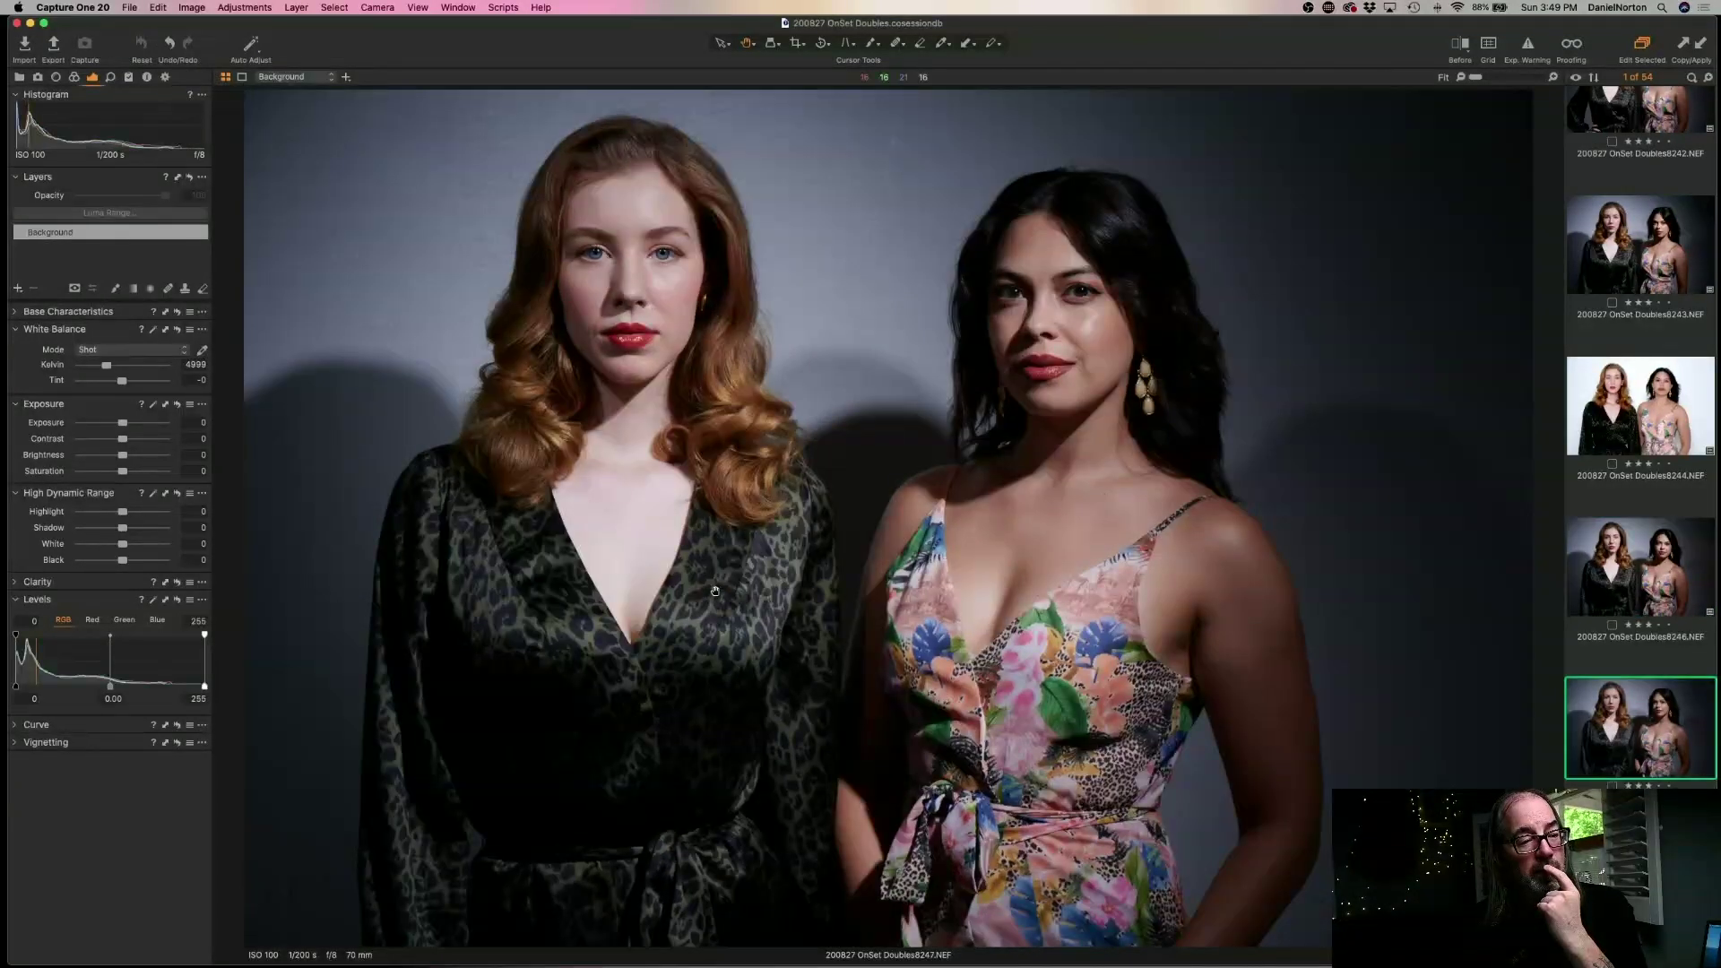
key("Left")
key("Right")
key("Left")
key("Right")
key("Left")
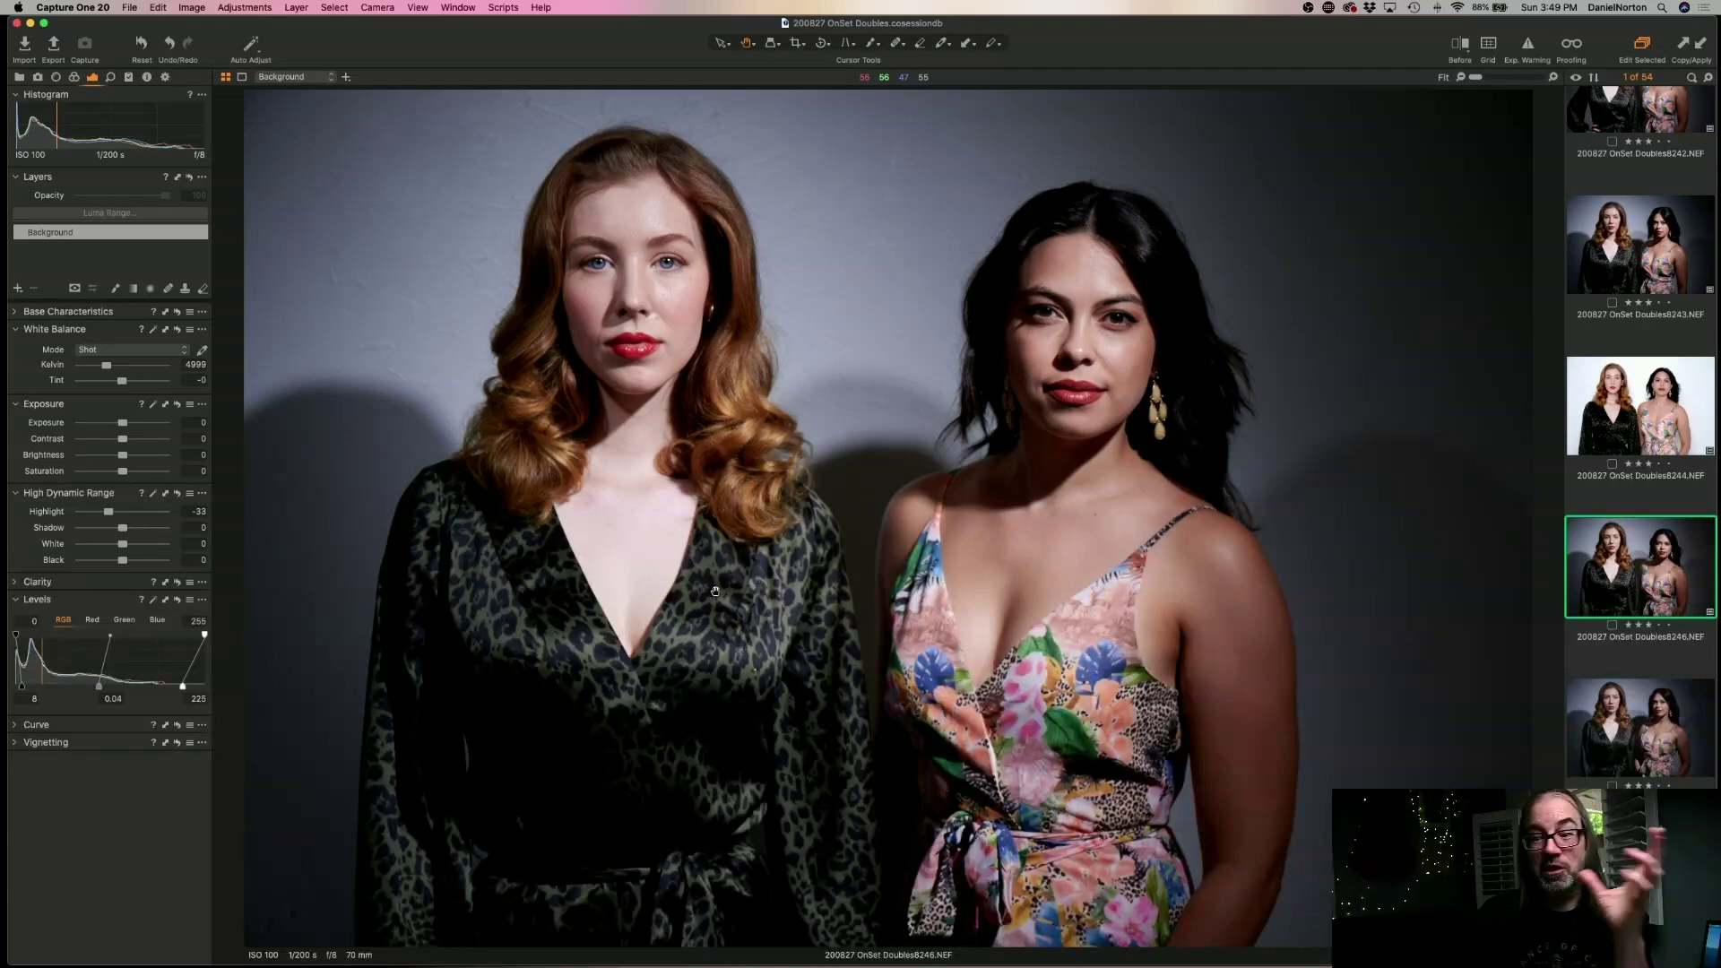
key("Right")
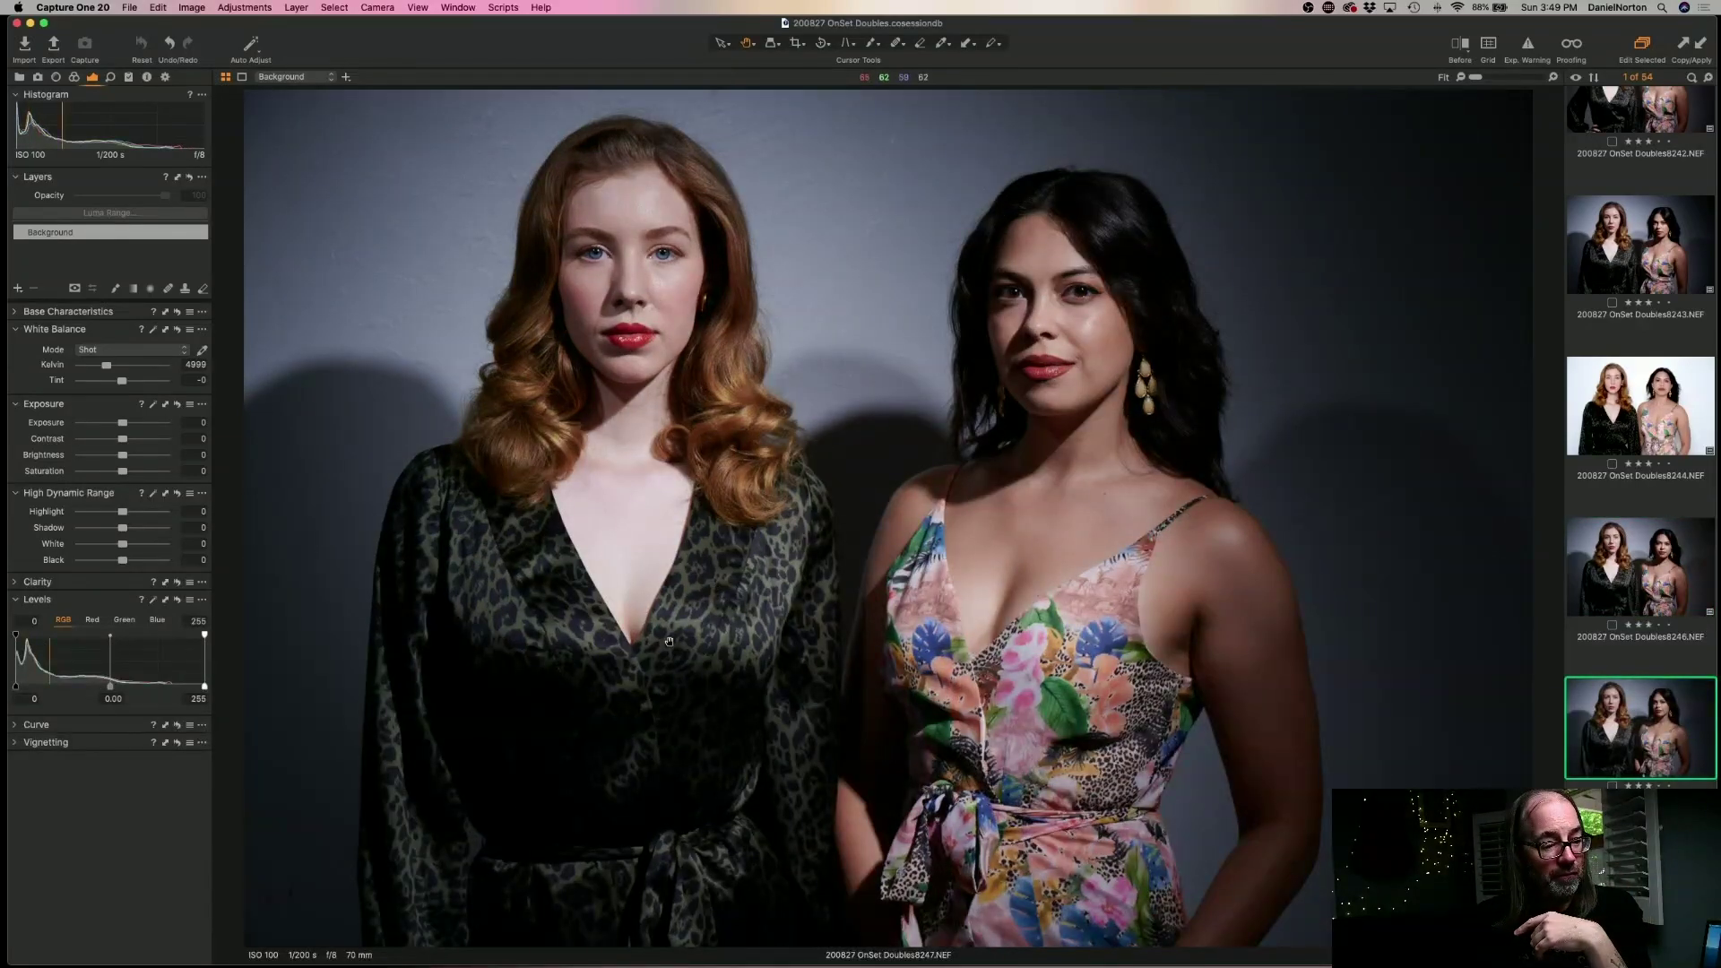
key("Left")
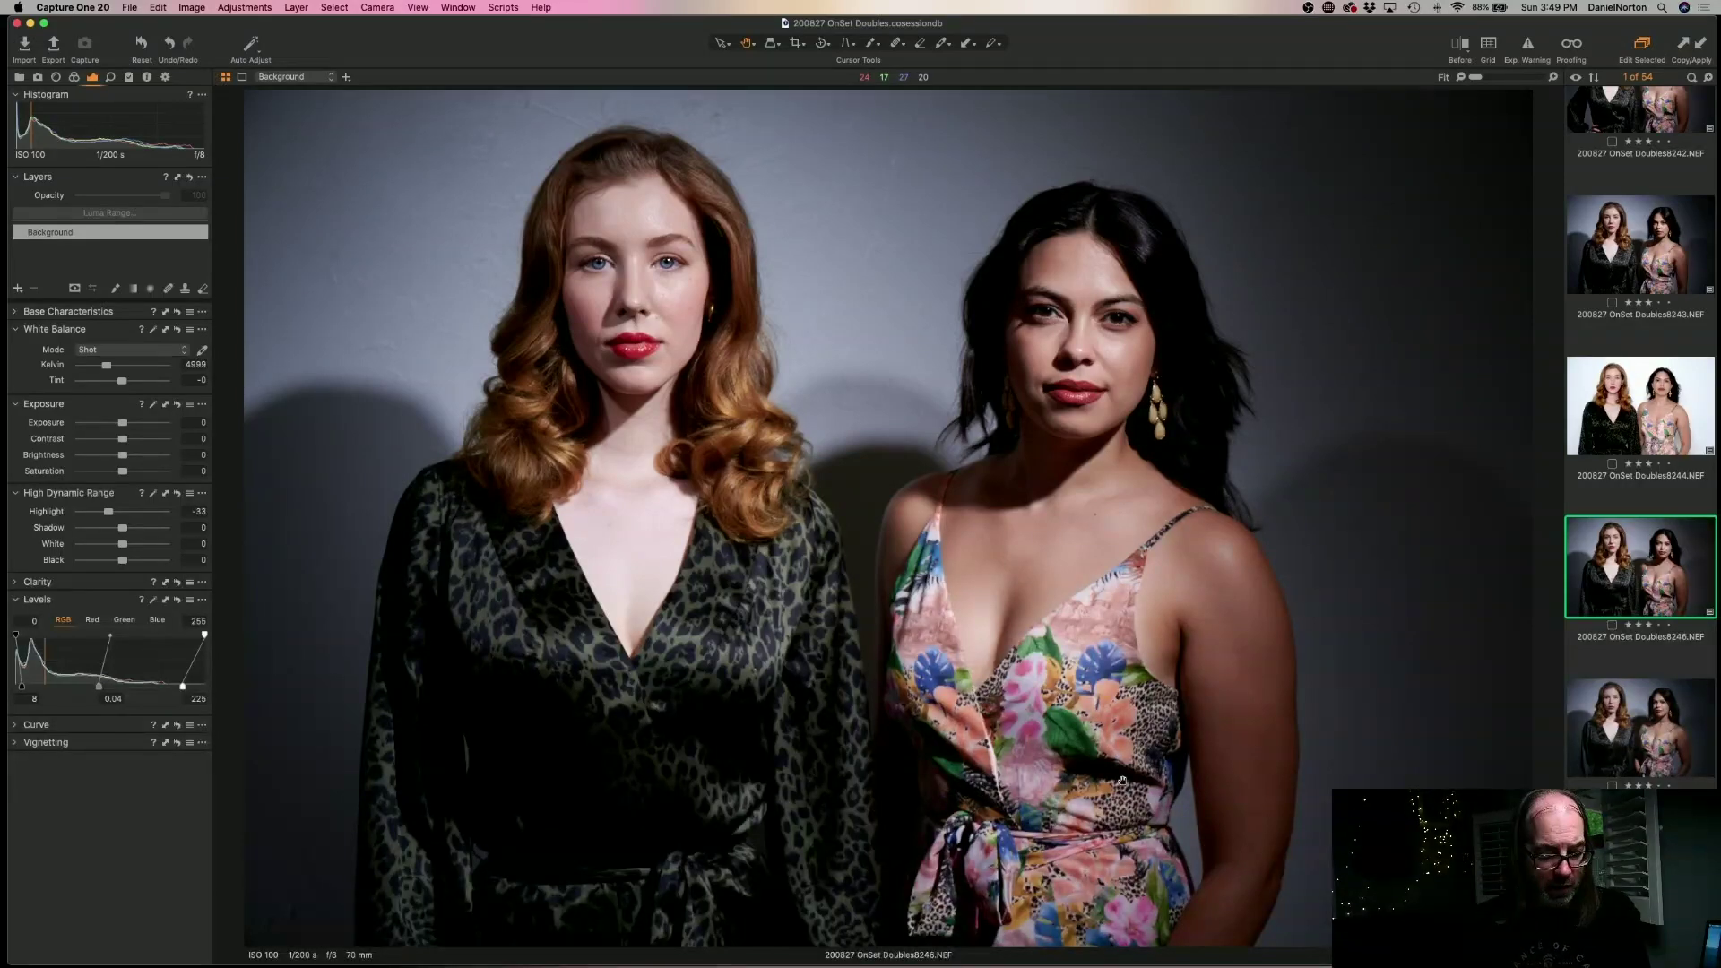
key("Left")
key("Right")
key("Right")
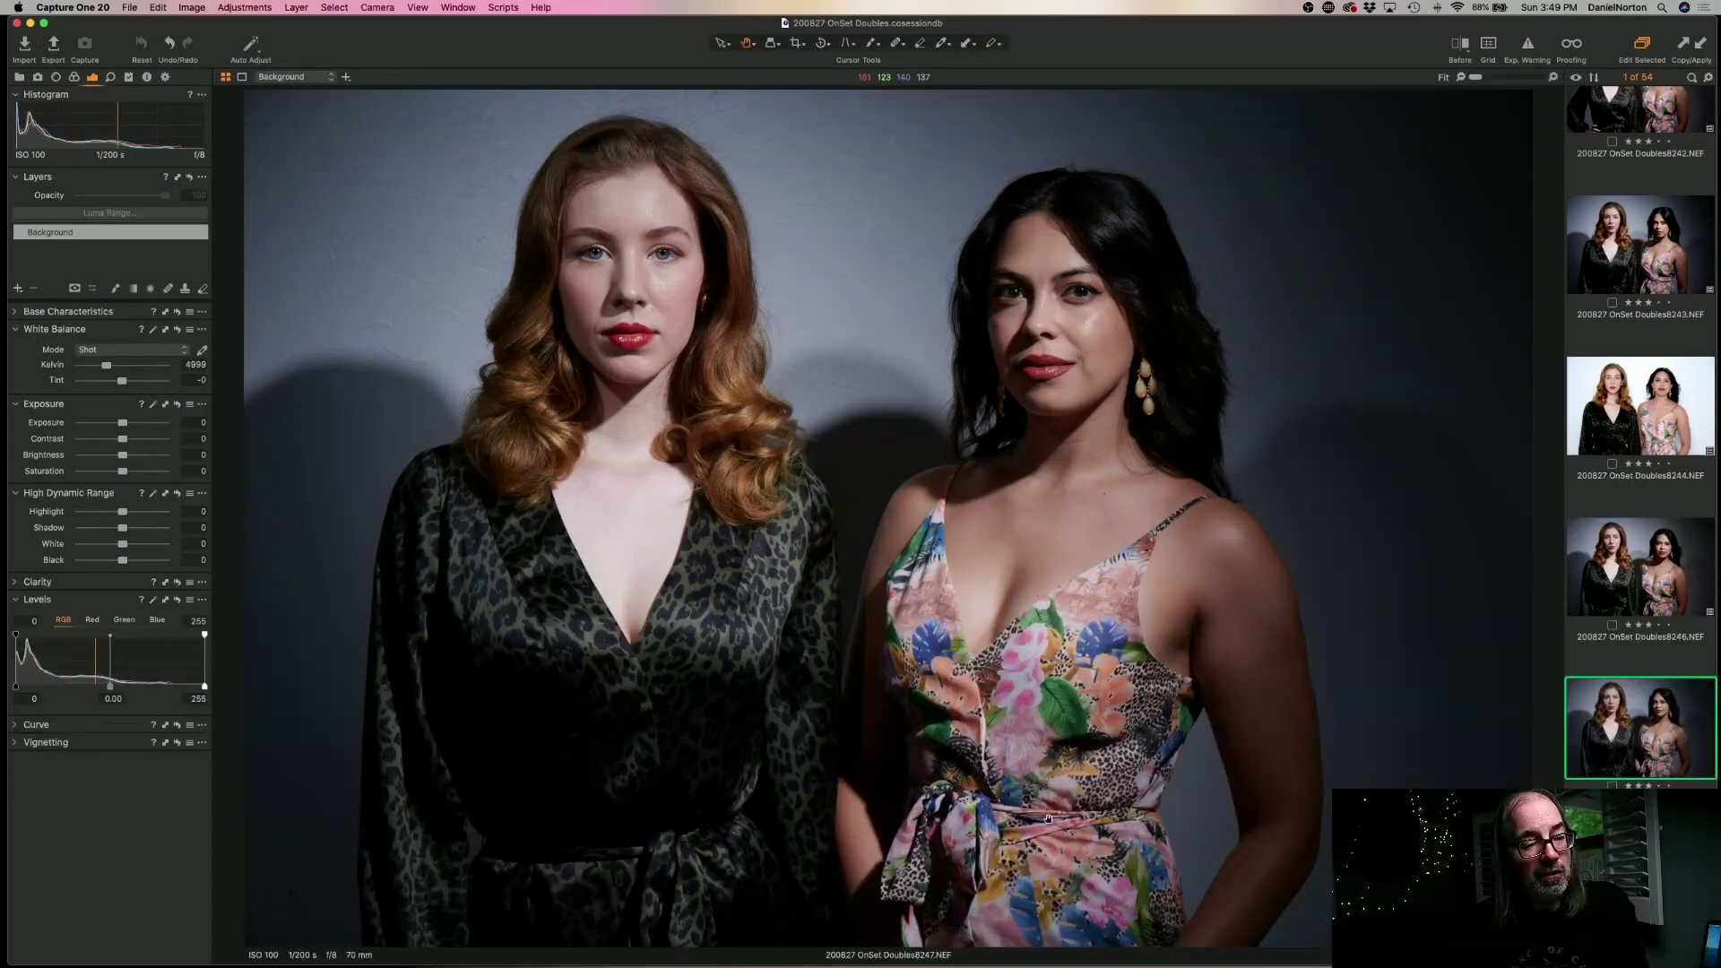
- Examine the dresses in 200827 OnSet Doubles8247.NEF up close and compare the full frame once more with 8246.NEF
scroll(1102, 798, "up", 2)
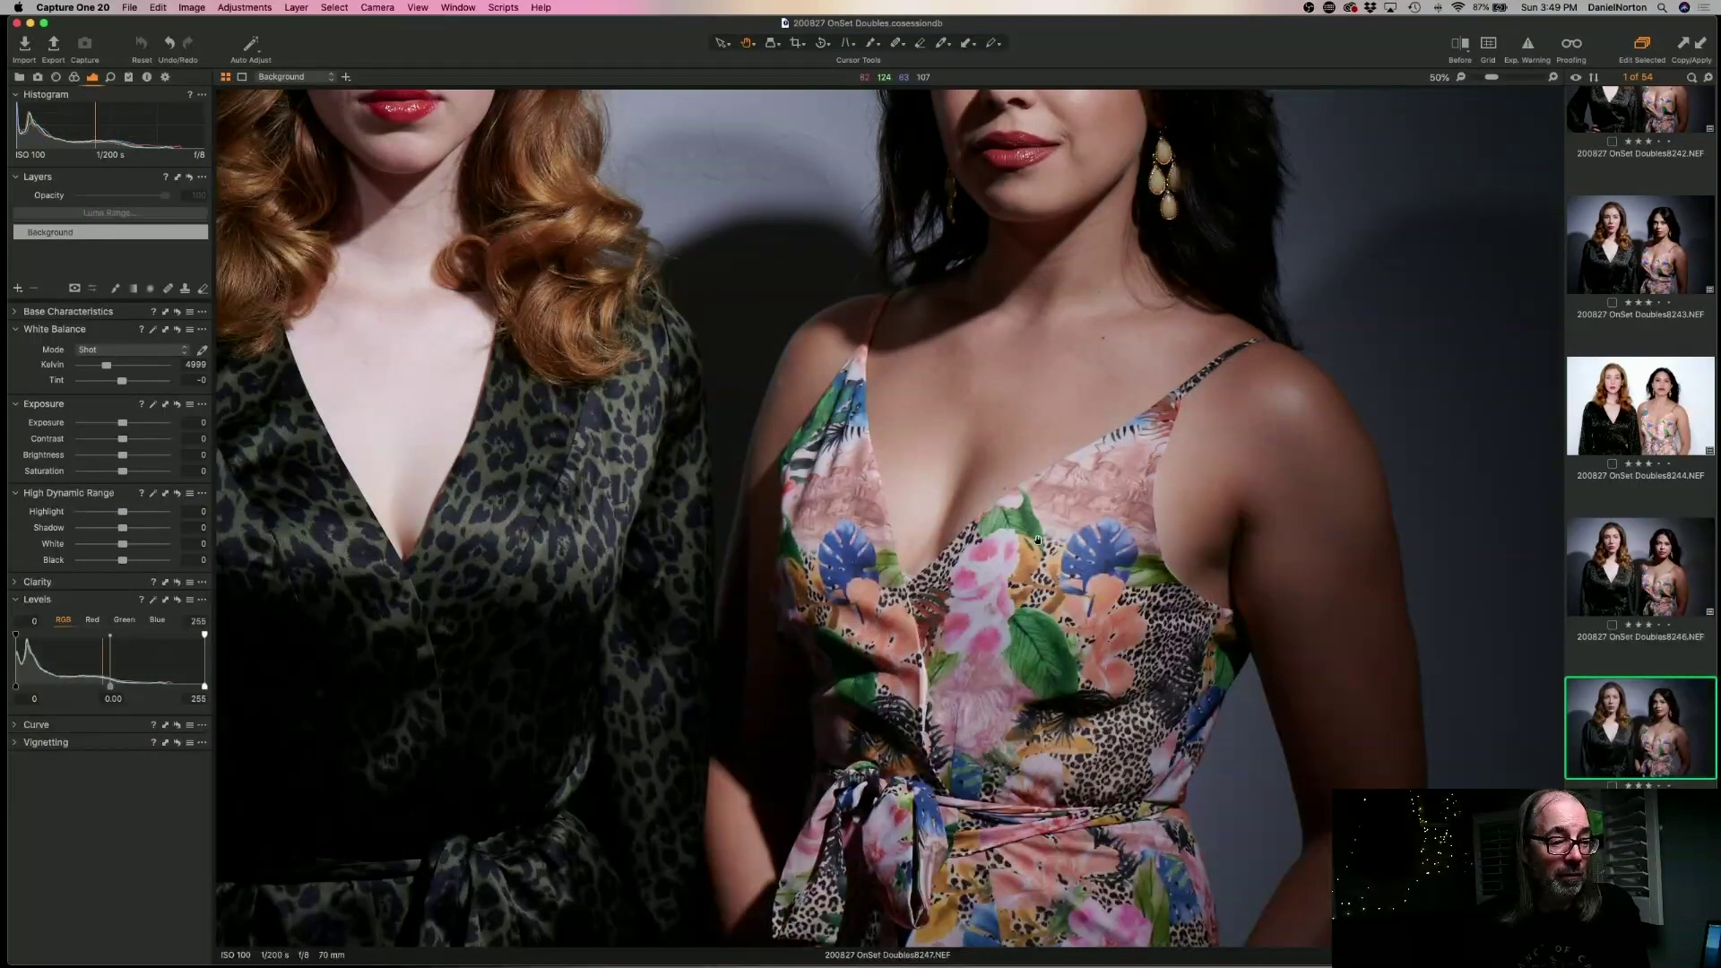
scroll(946, 557, "up", 2)
scroll(989, 576, "down", 4)
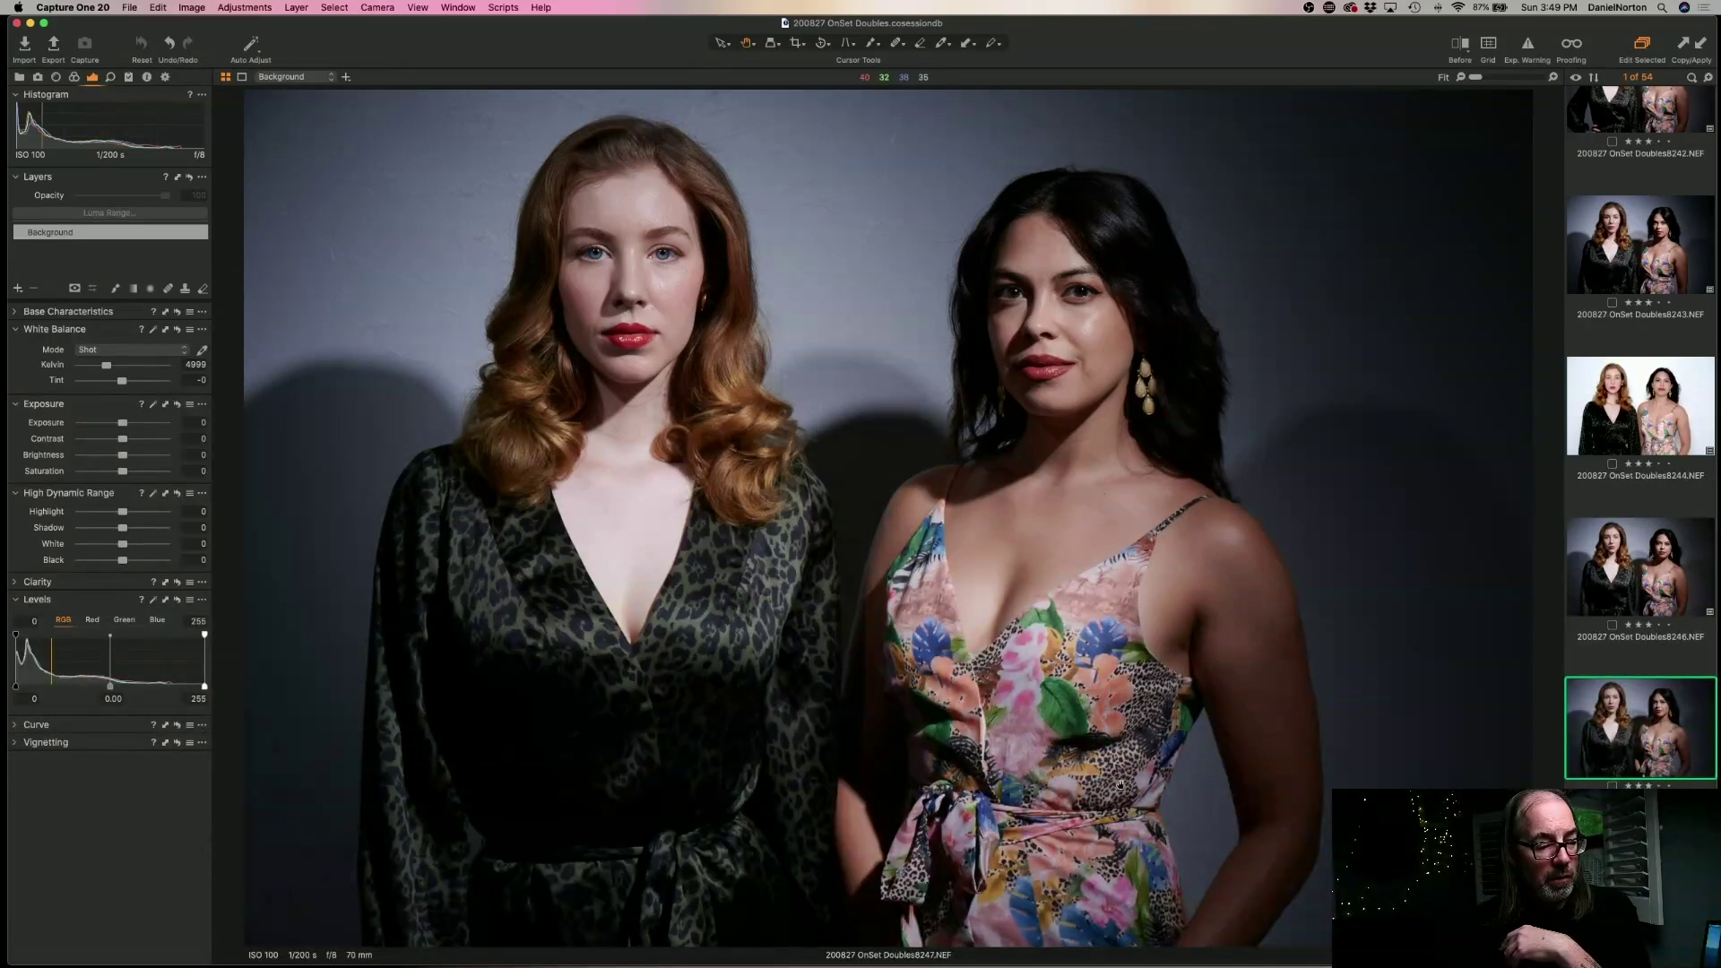
key("Left")
key("Right")
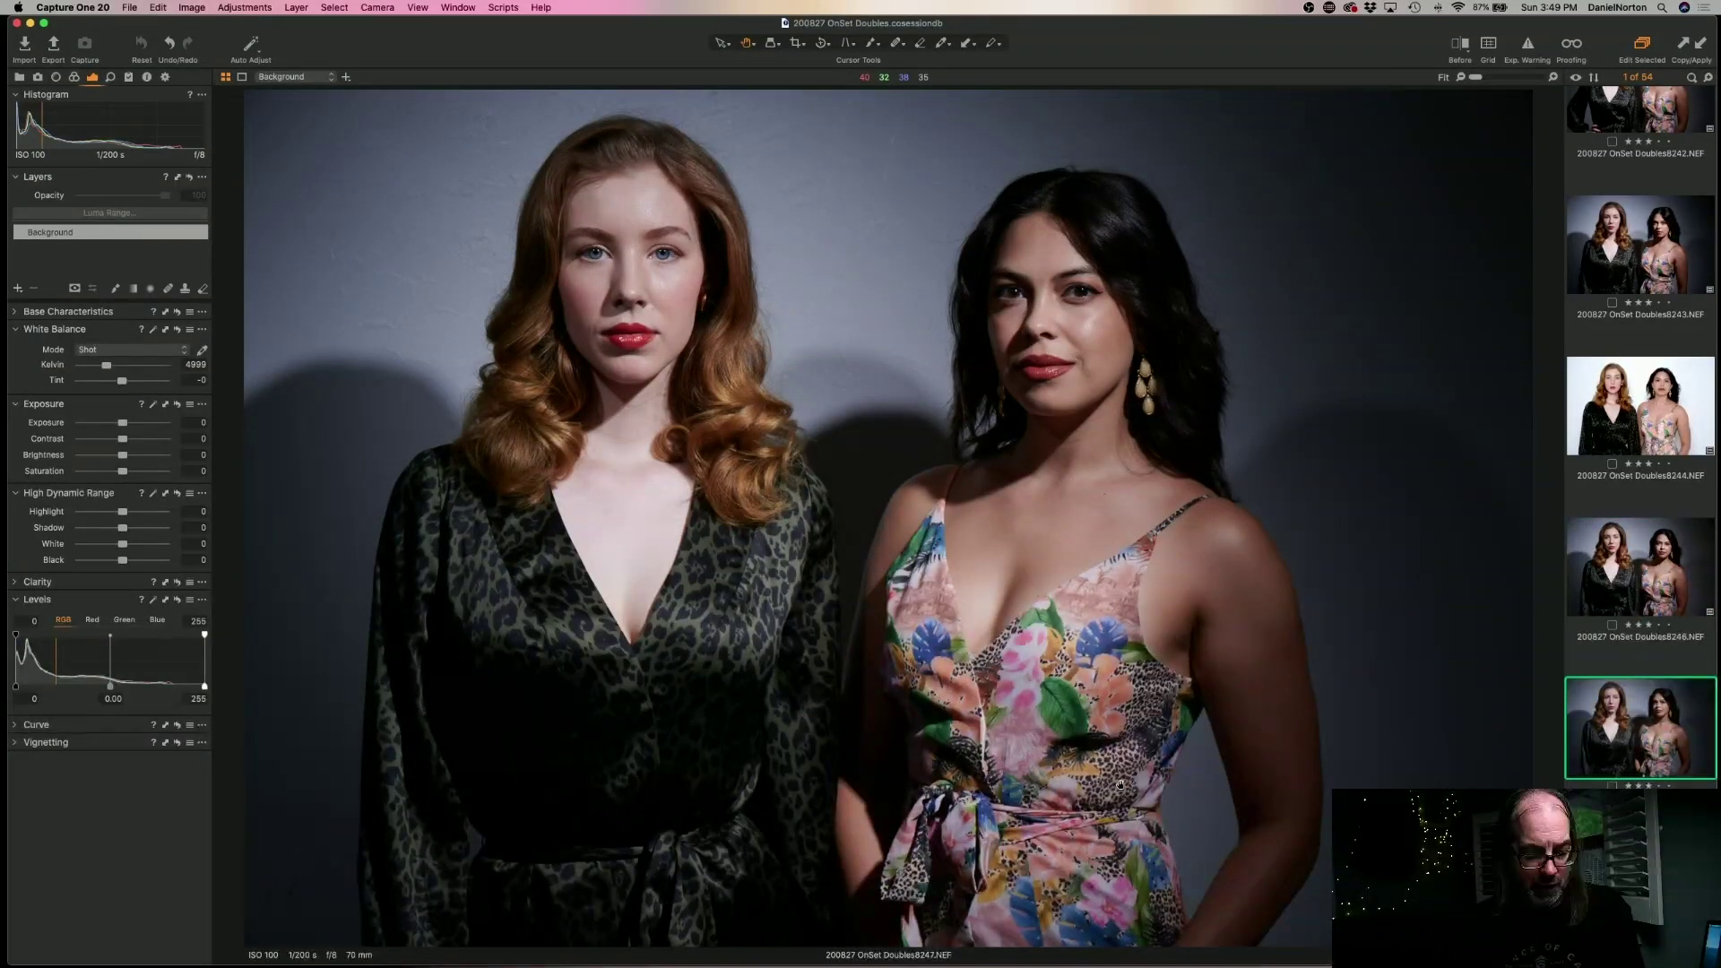
- Reject 200827 OnSet Doubles8248.NEF from the three-star set and apply Highlight -33 and Levels 8, 0.04, 225 to 8249.NEF
key("Right")
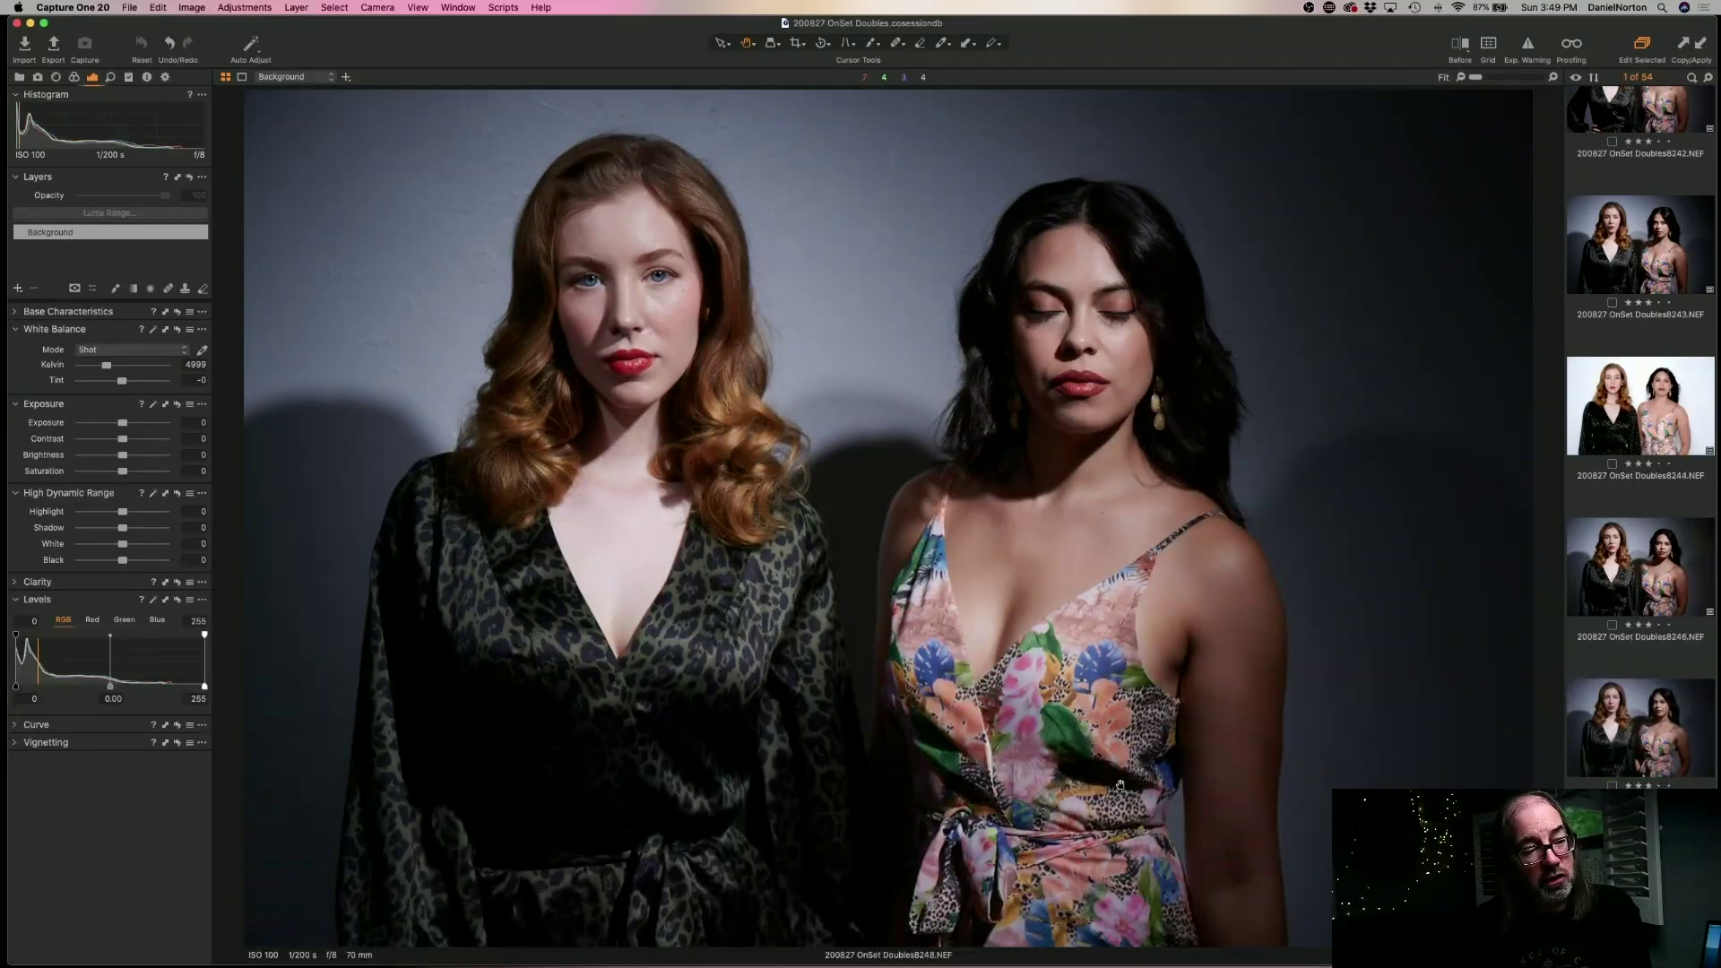
key("plus")
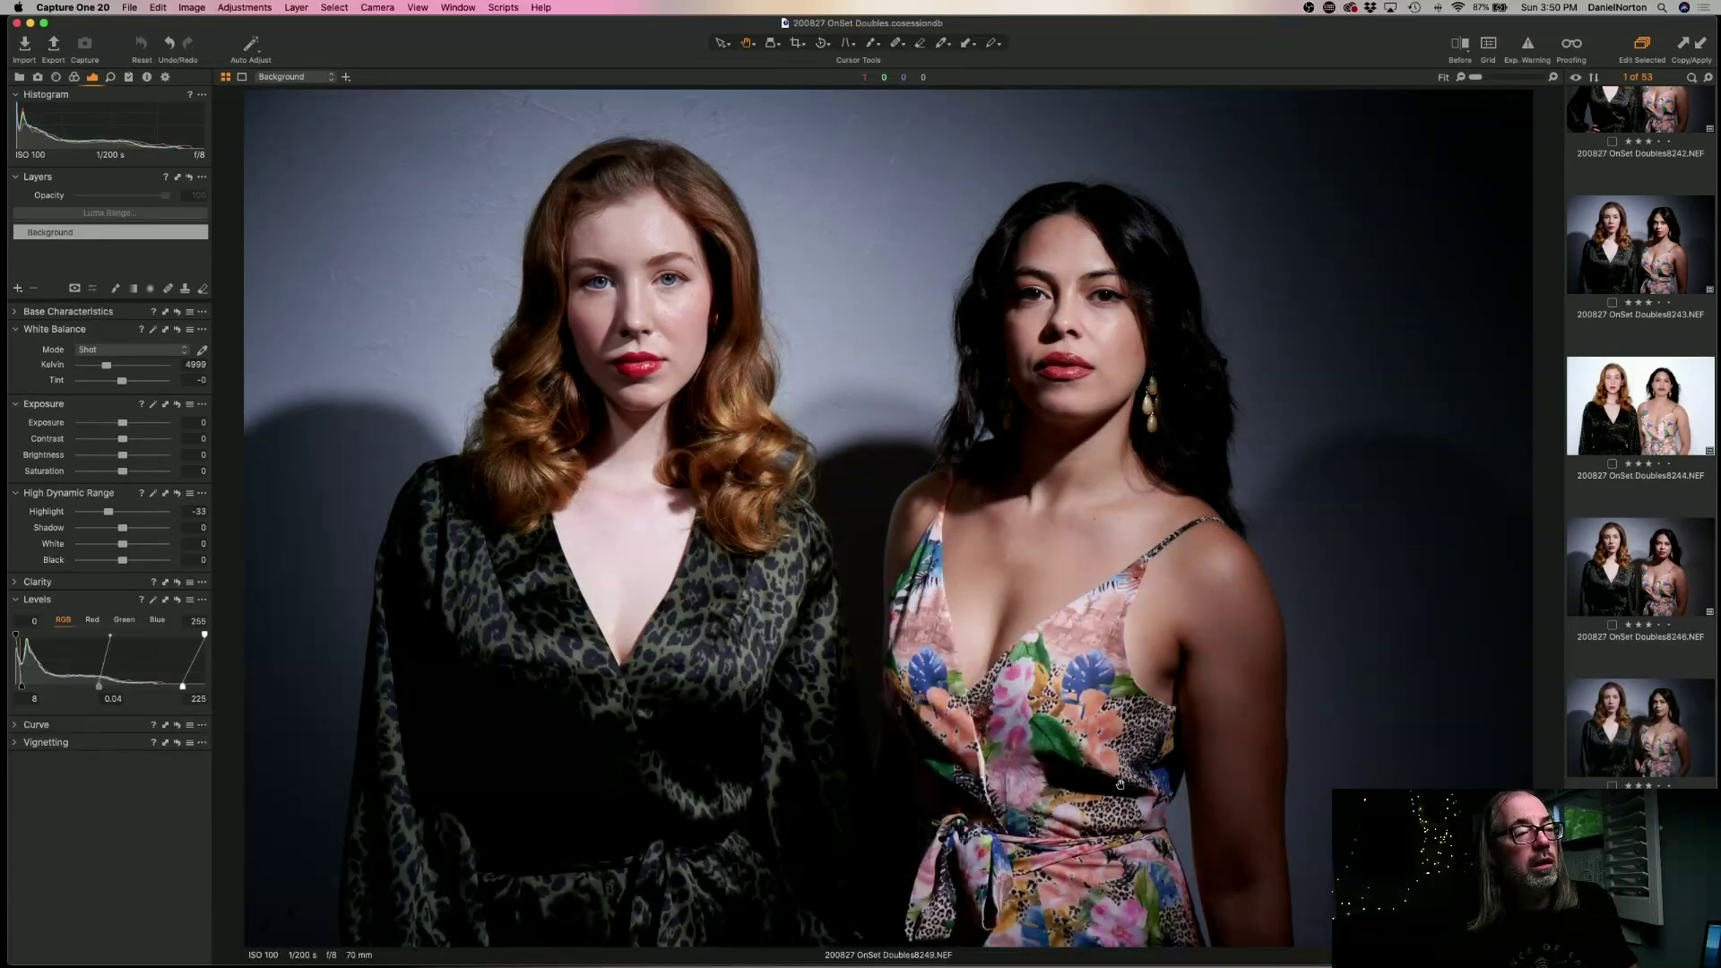
- Apply the Highlight -33 and Levels 8, 0.04, 225 adjustments to 200827 OnSet Doubles8250.NEF and 8251.NEF while reviewing them
key("Left")
key("Right")
key("Right")
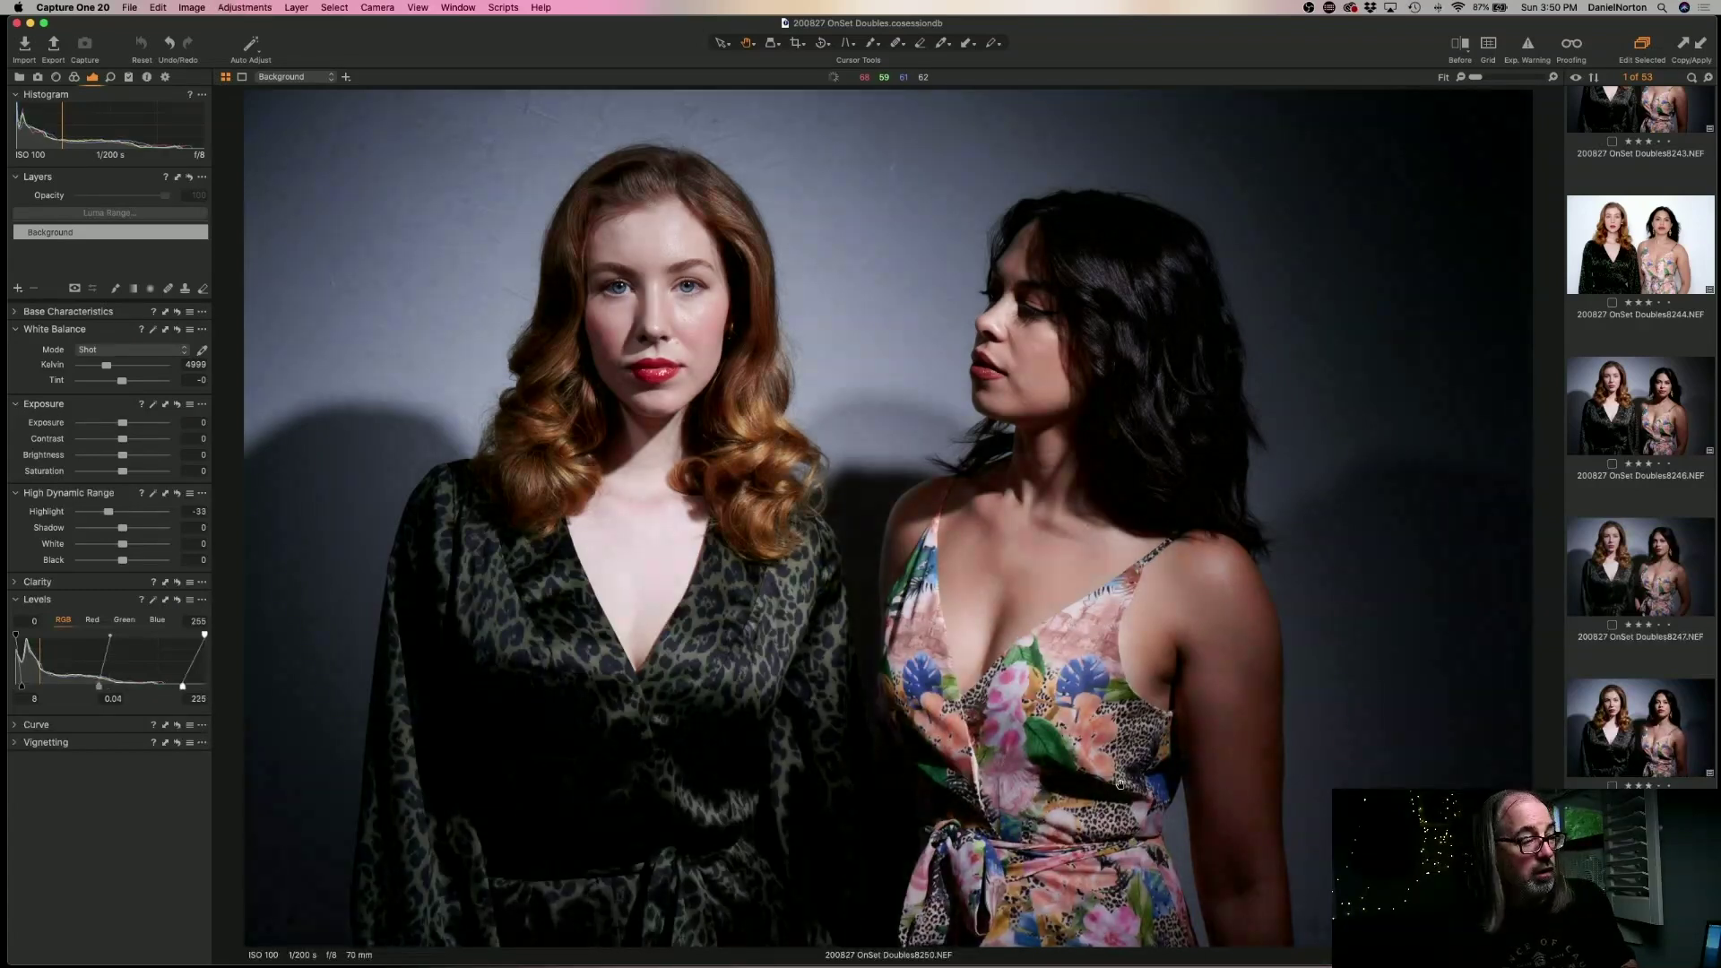
key("Right")
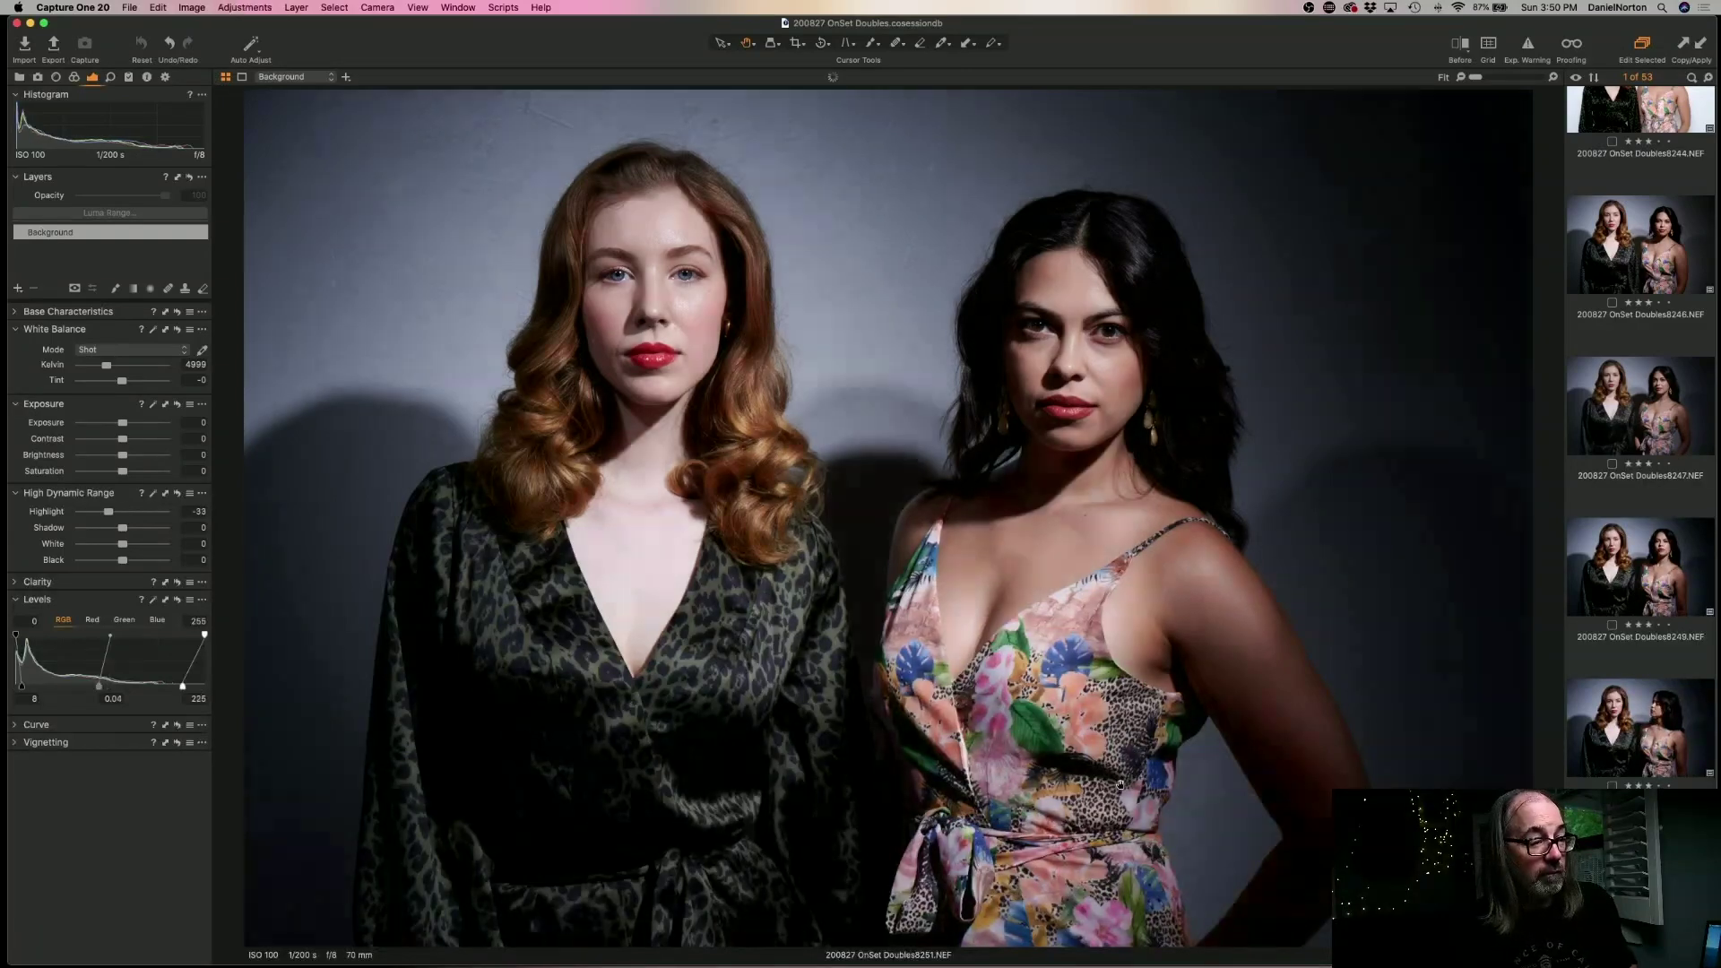
- Apply Highlight -33 and Levels 8, 0.04, 225 to 200827 OnSet Doubles8252.NEF and 8253.NEF and compare the two frames
key("Right")
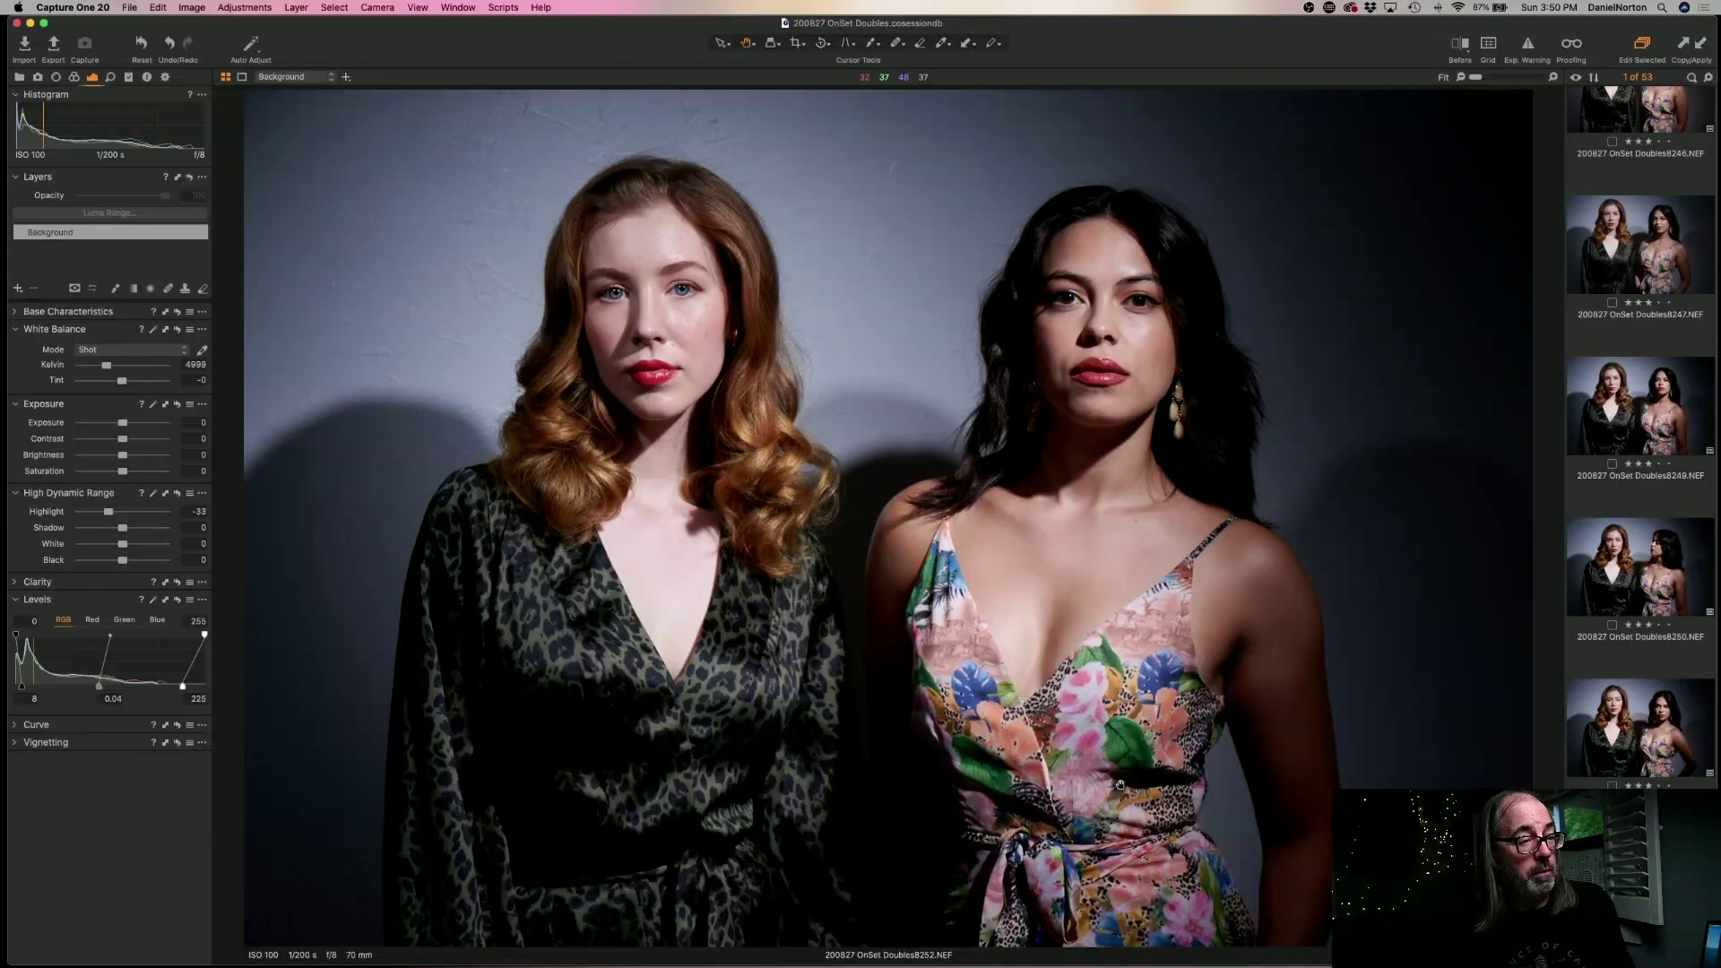
key("Right")
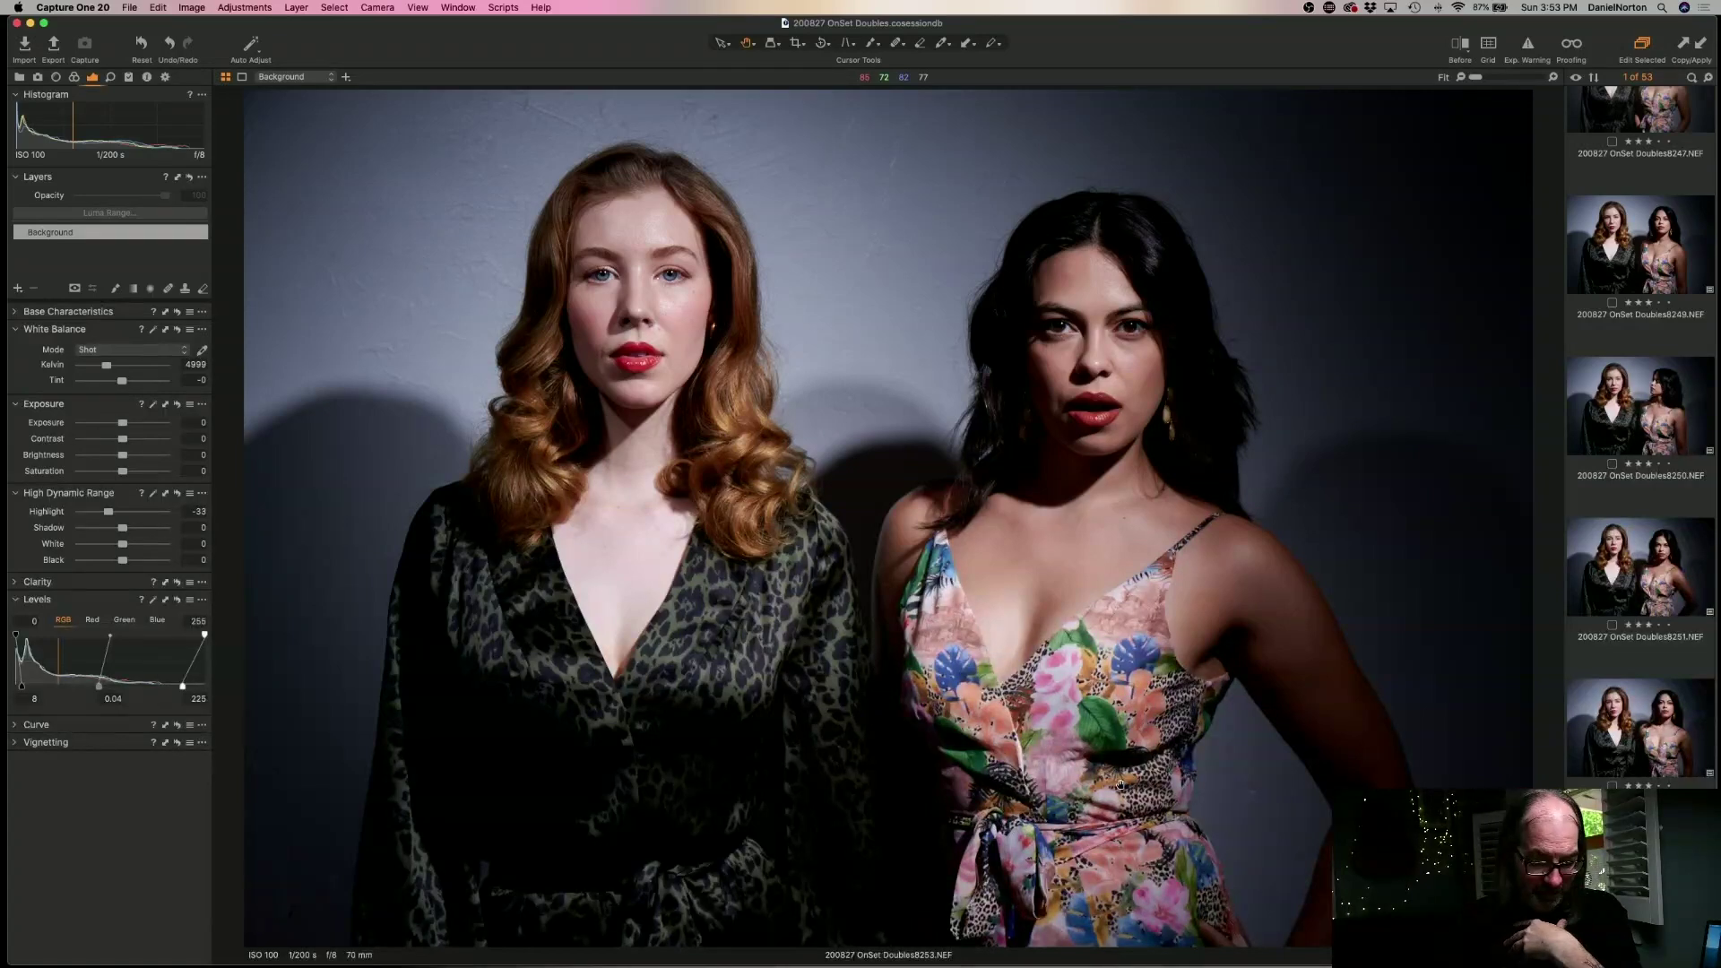
key("Left")
key("Right")
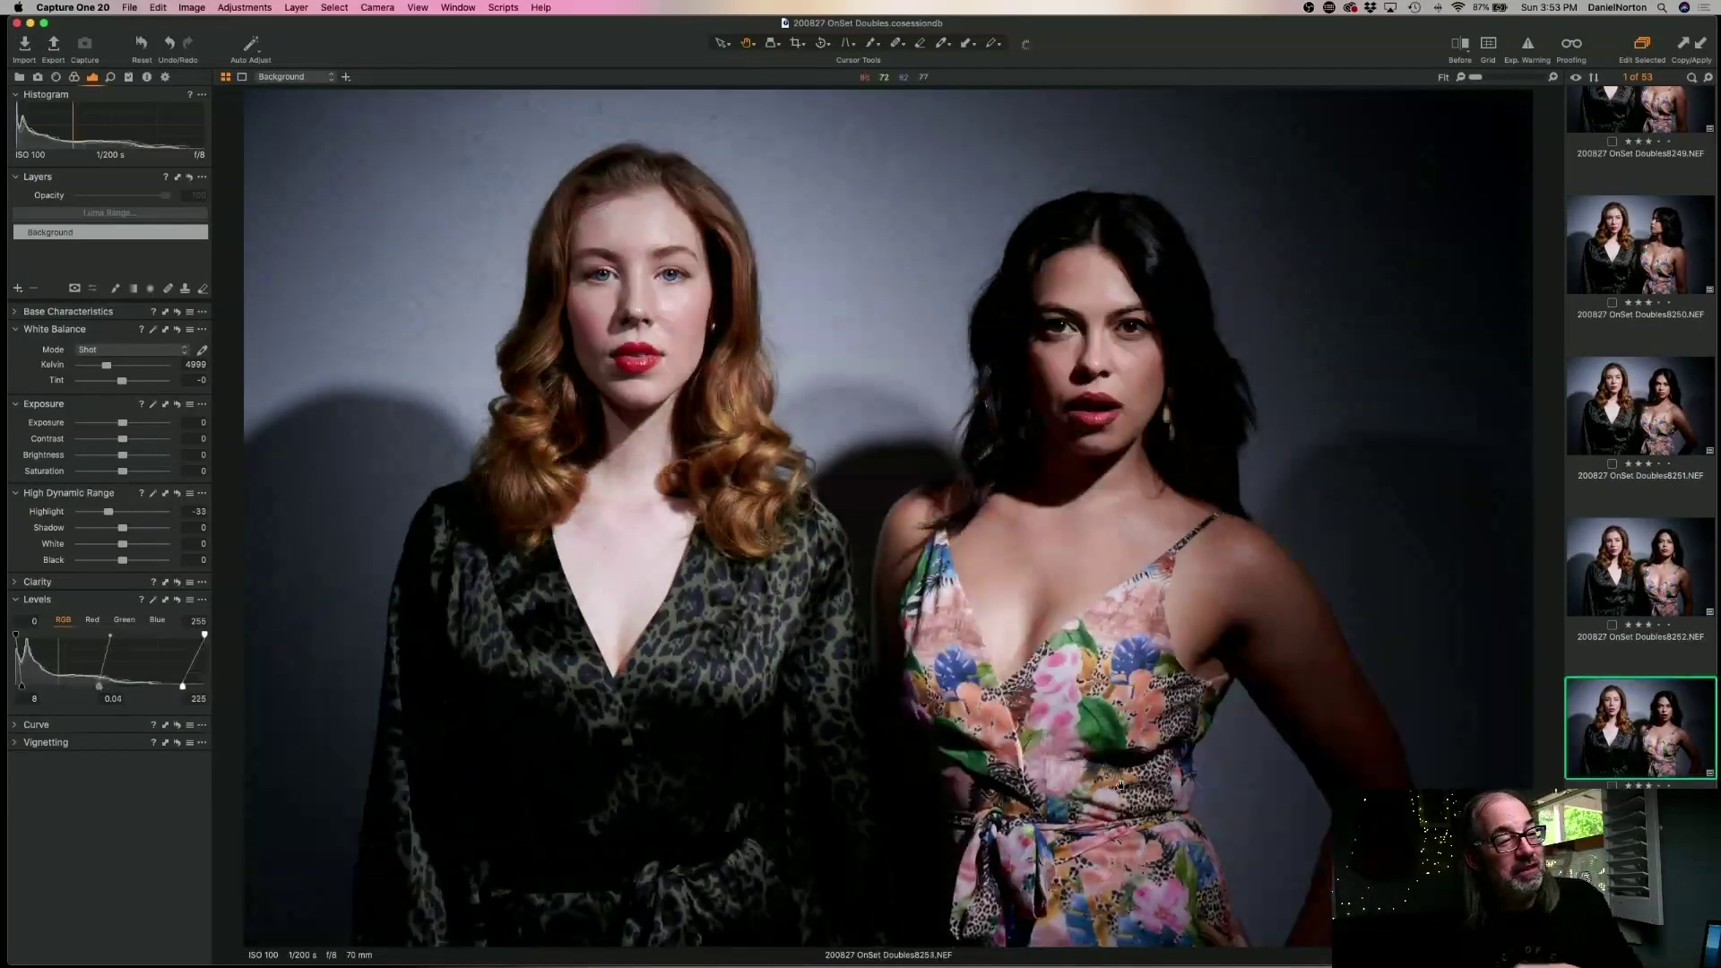
key("Left")
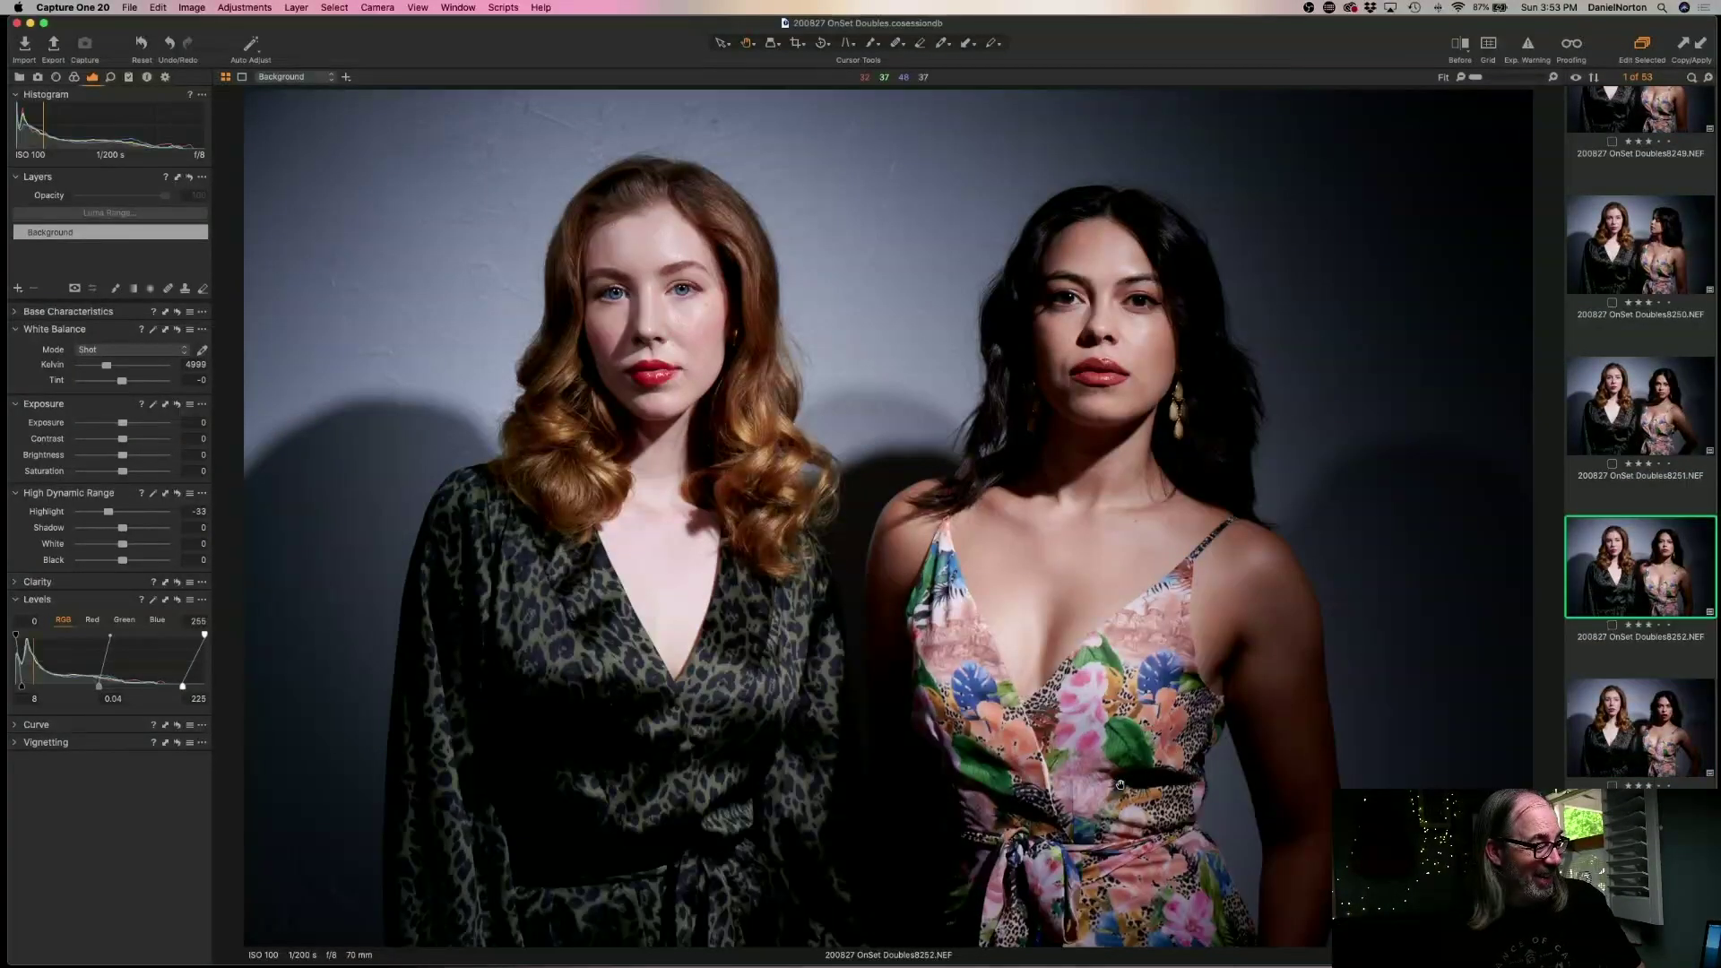
key("Right")
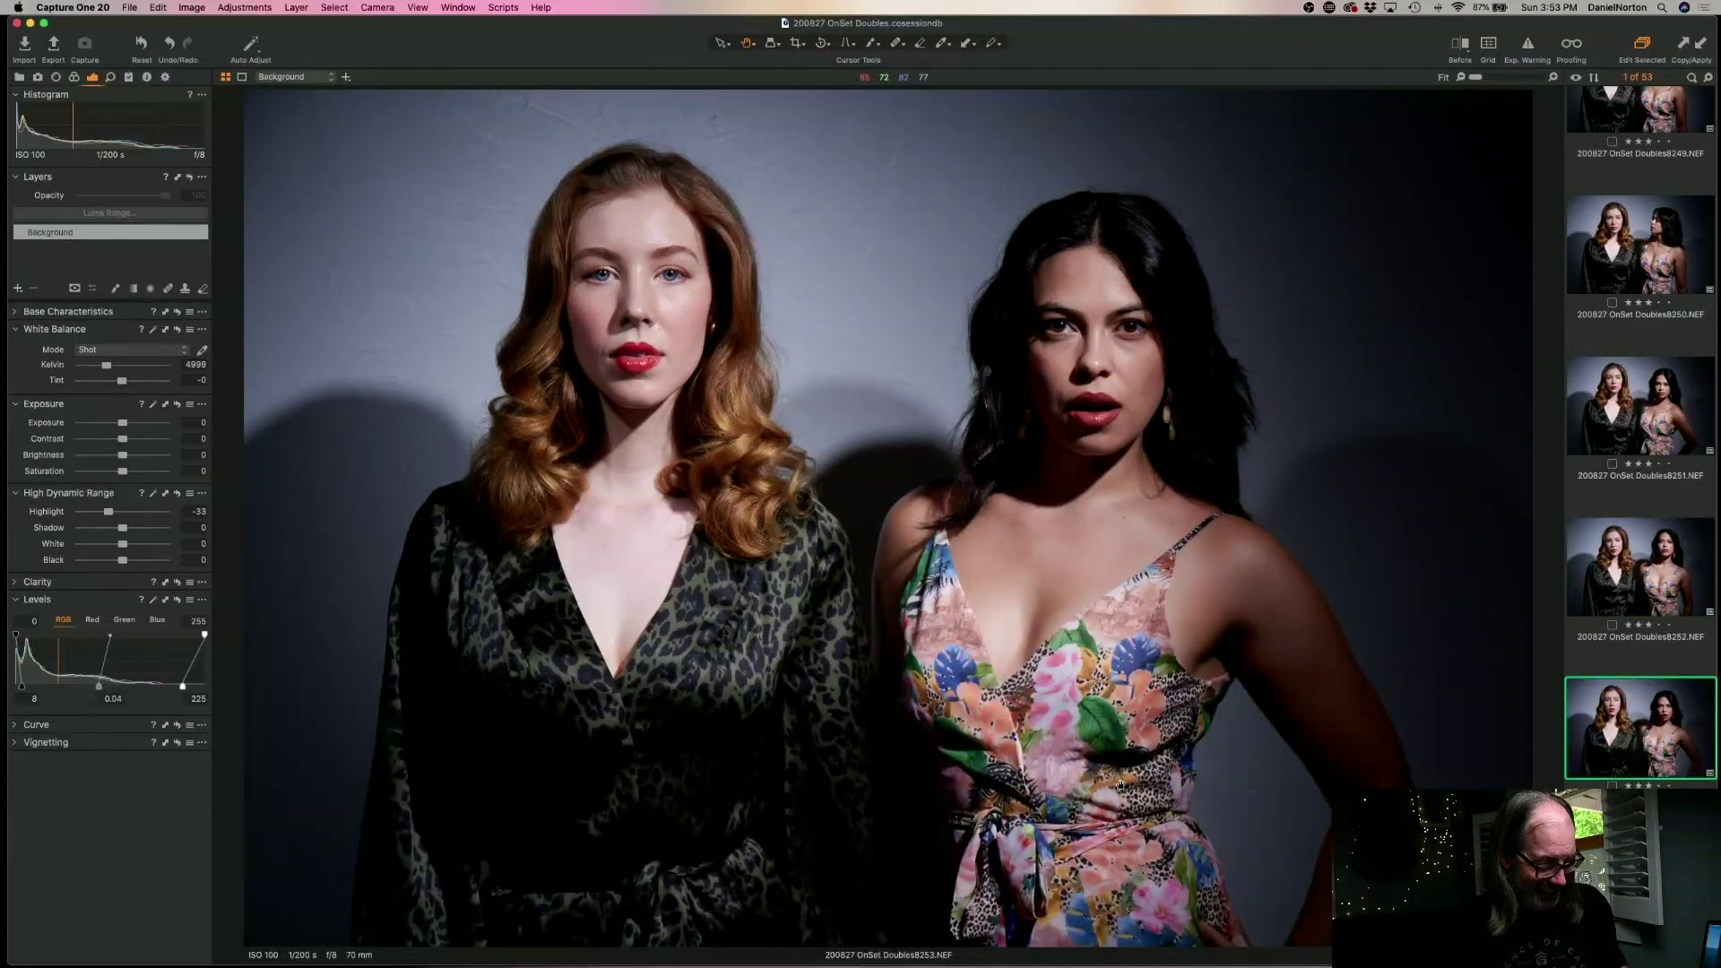
- Review 200827 OnSet Doubles8254.NEF and 8255.NEF and apply Highlight -33 and Levels 8, 0.04, 225 to 8256.NEF
key("Right")
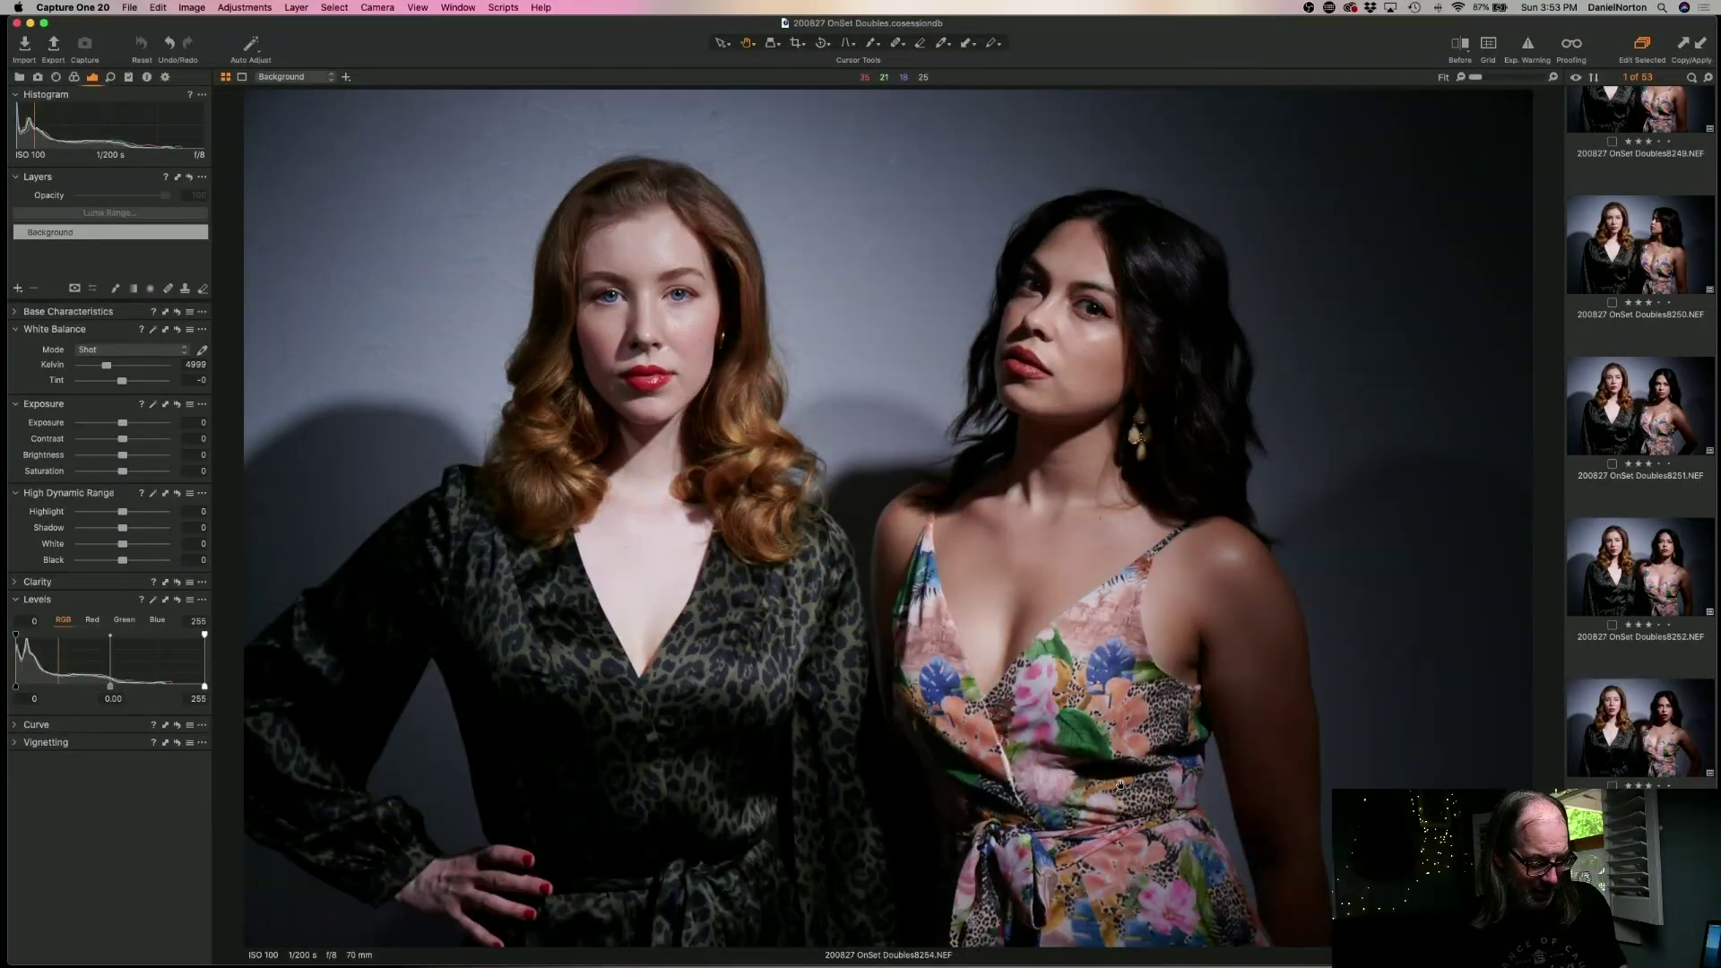
key("Right")
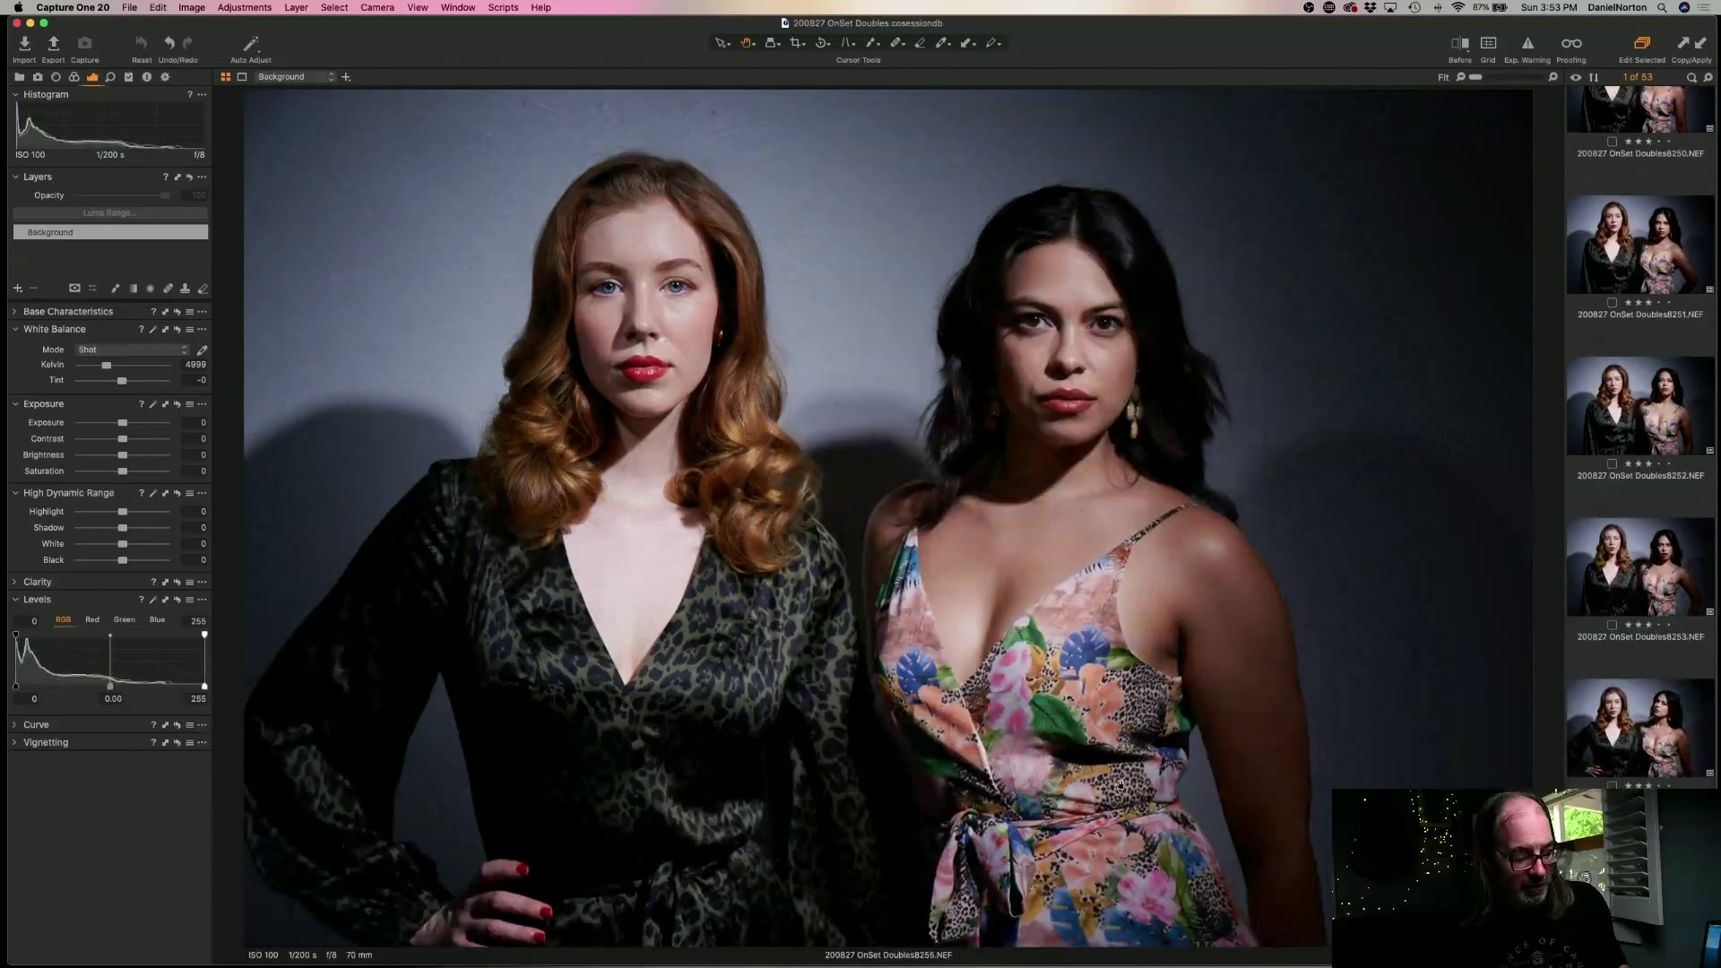
key("Right")
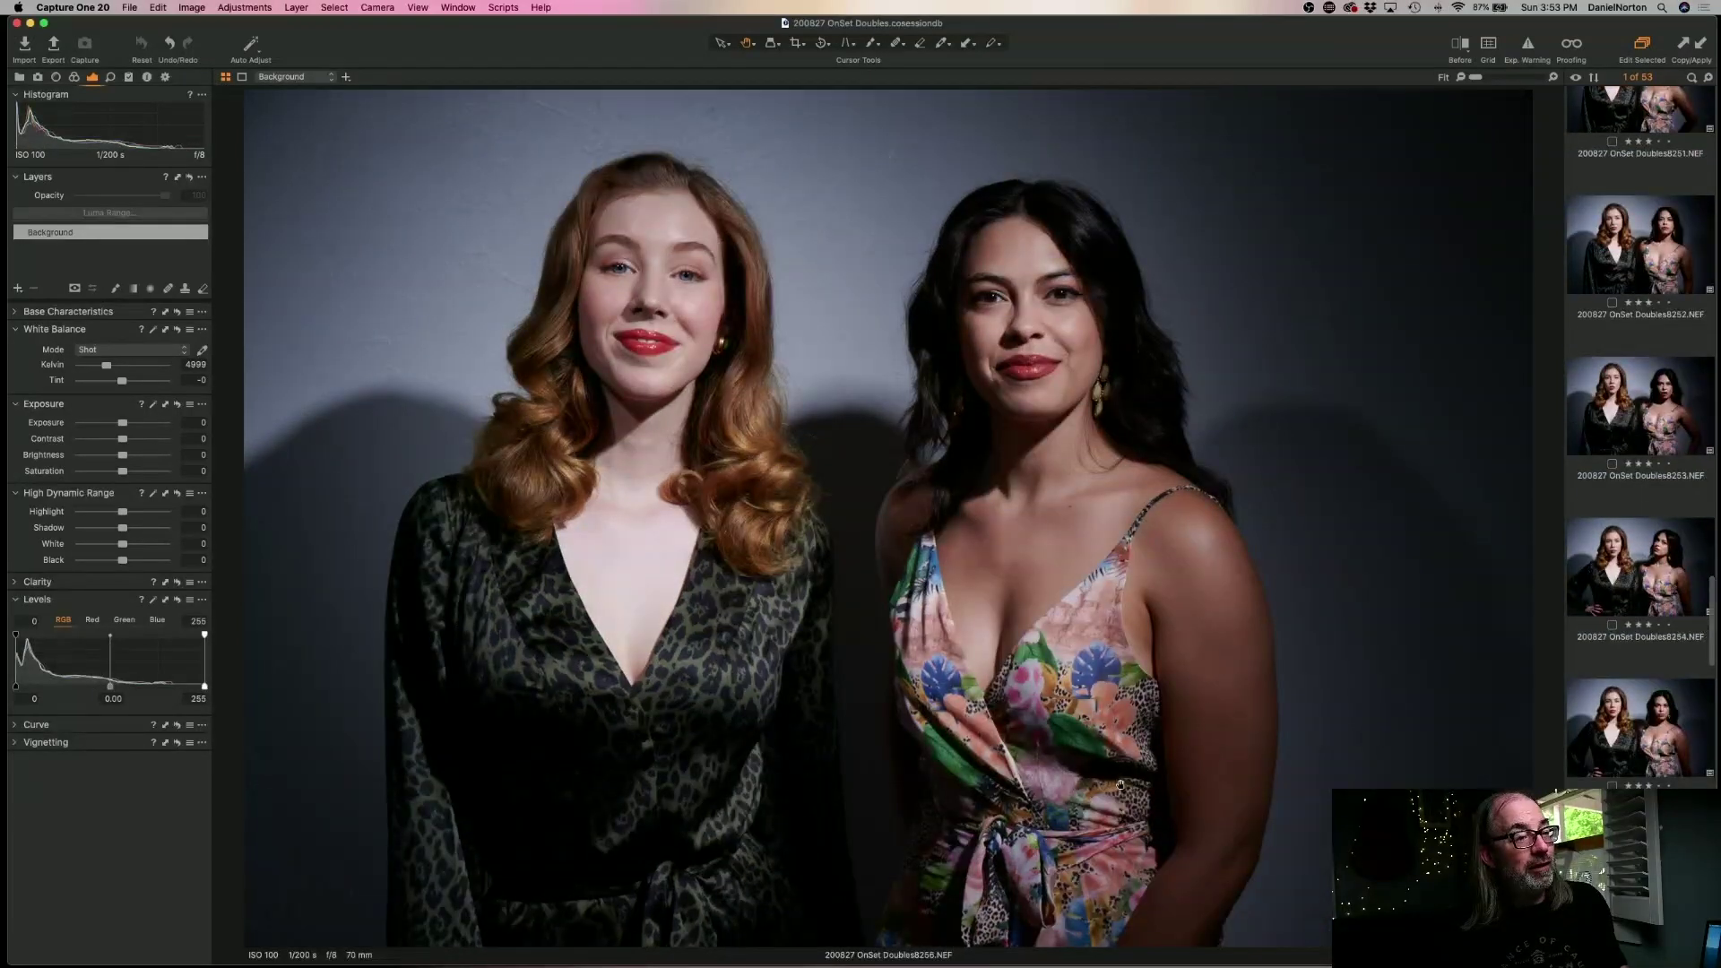
key("super+shift+a")
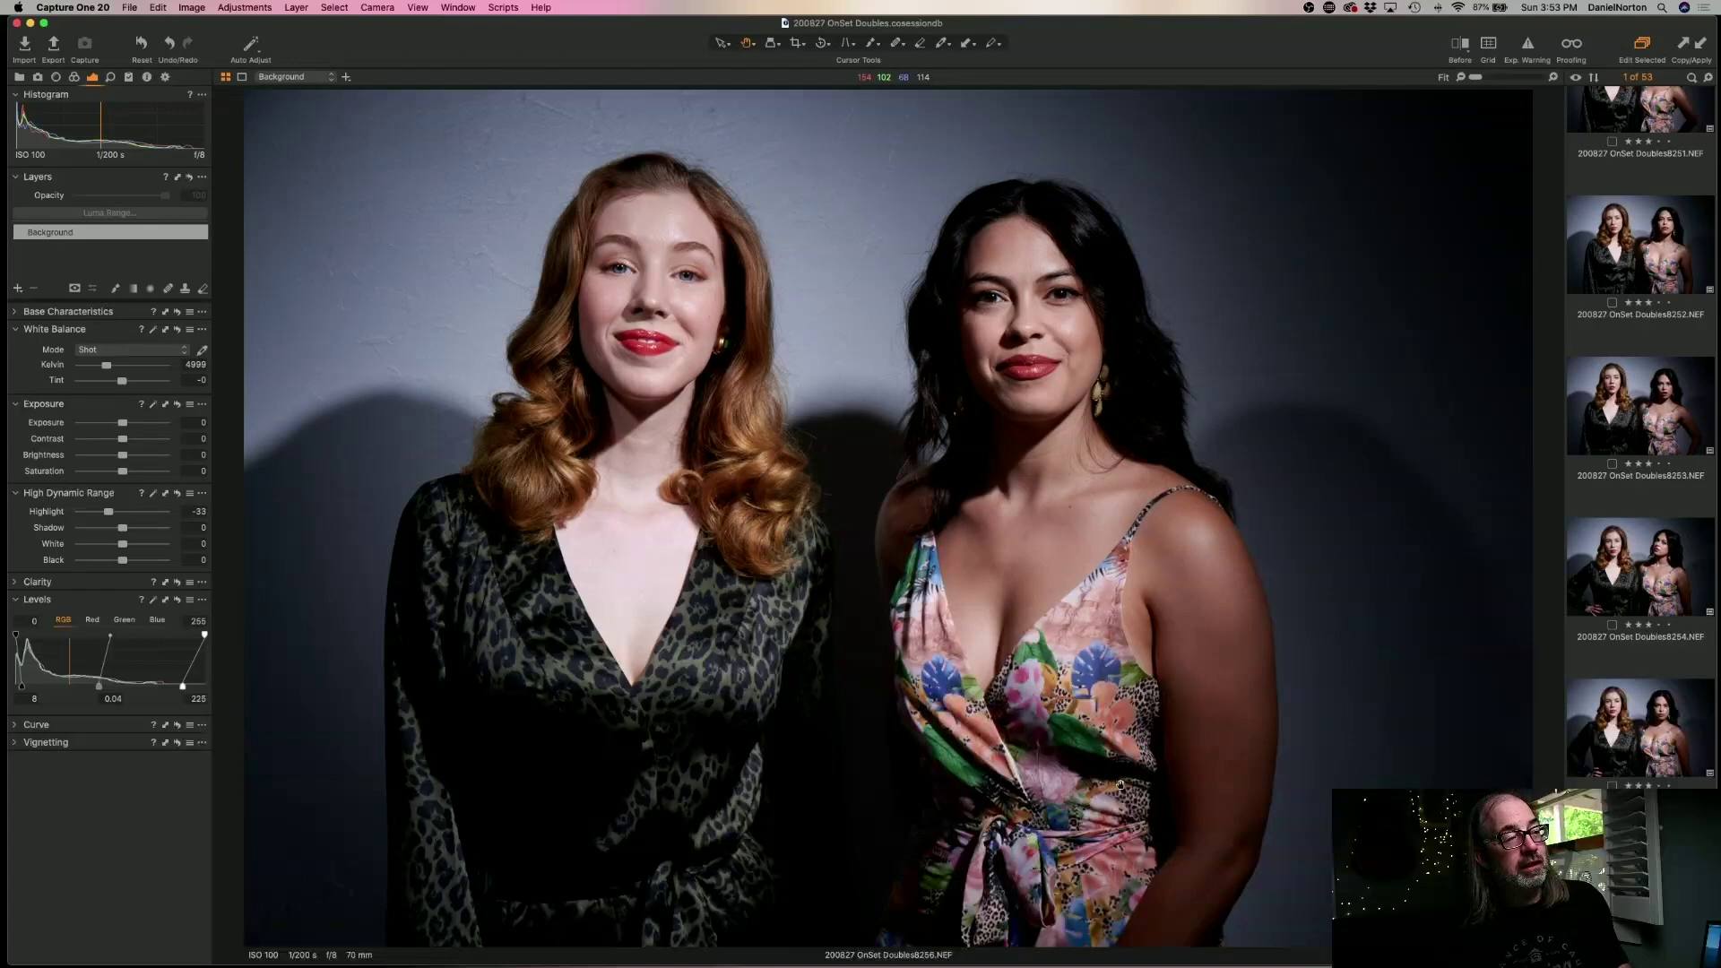
- Reject 200827 OnSet Doubles8256.NEF, 8257.NEF, 8258.NEF and 8259.NEF from the three-star set
key("super+BackSpace")
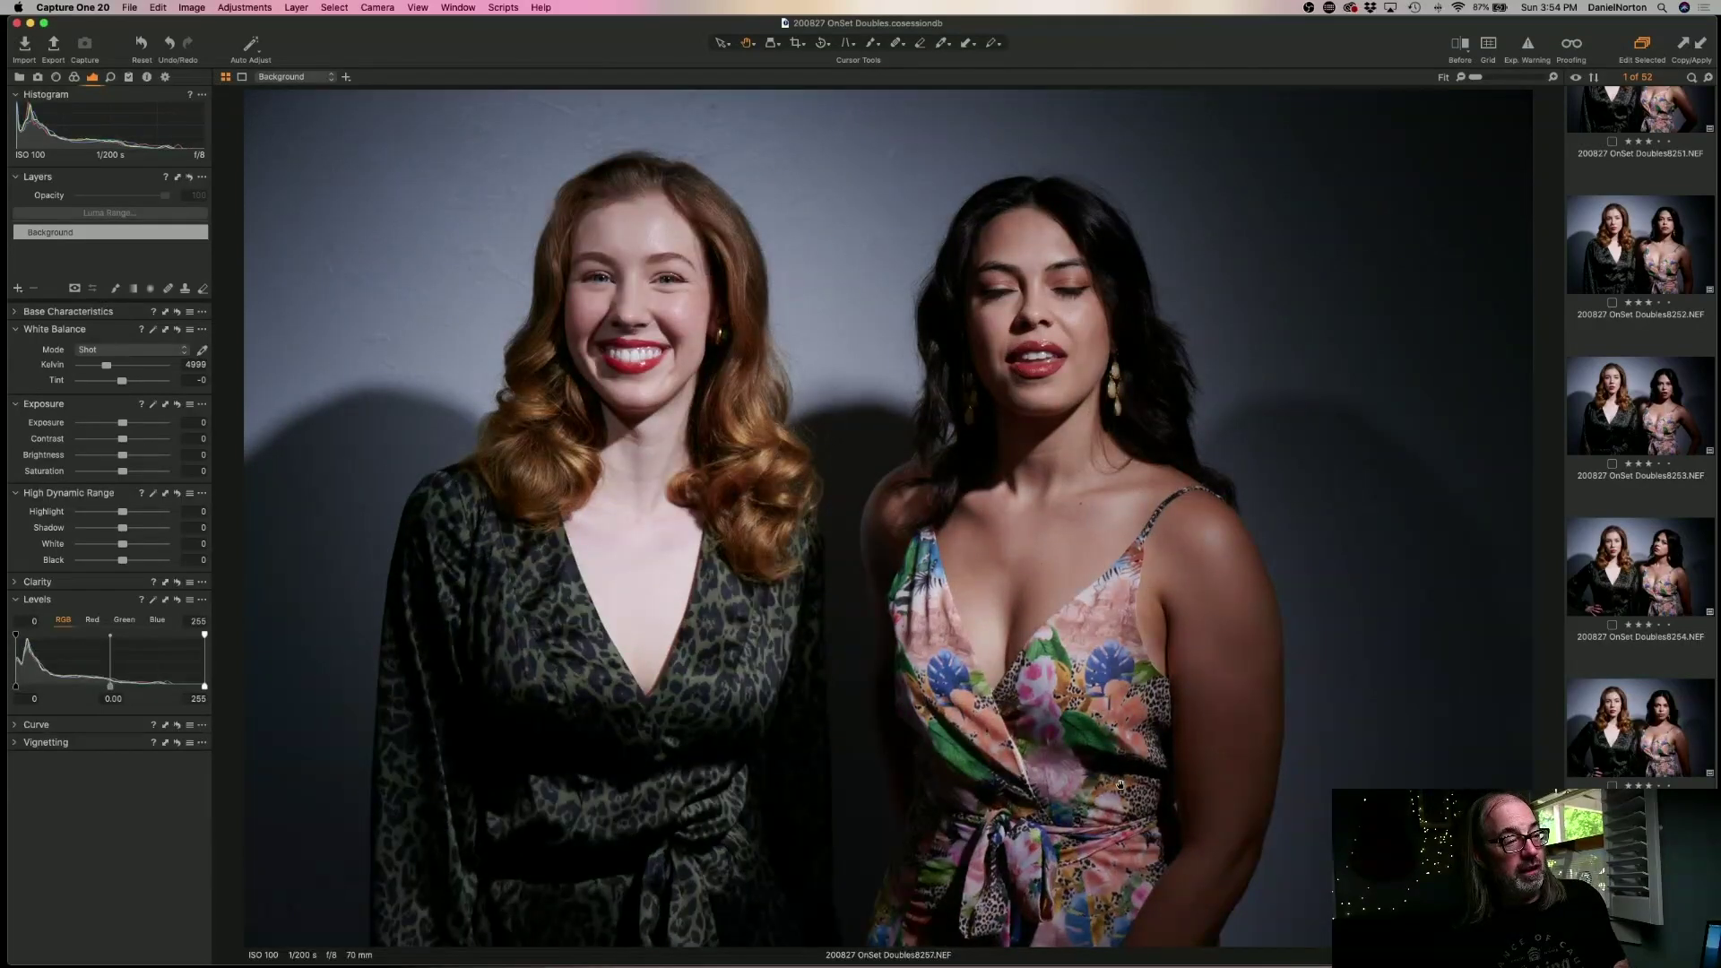
key("super+BackSpace")
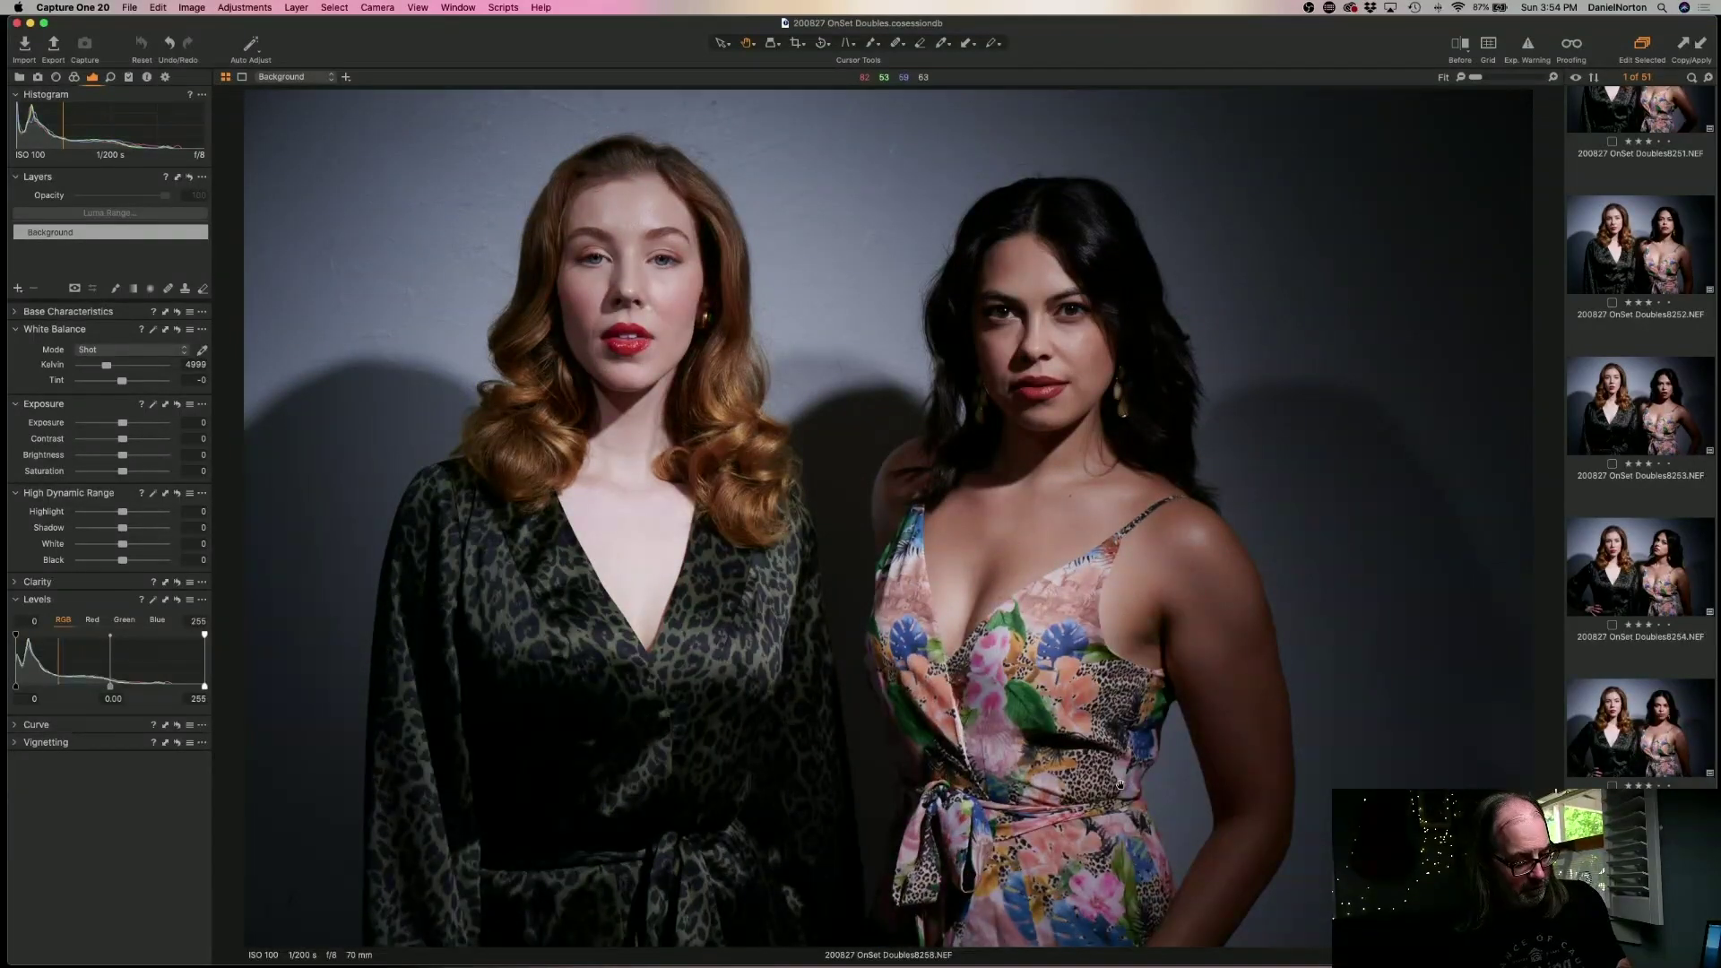
key("super+BackSpace")
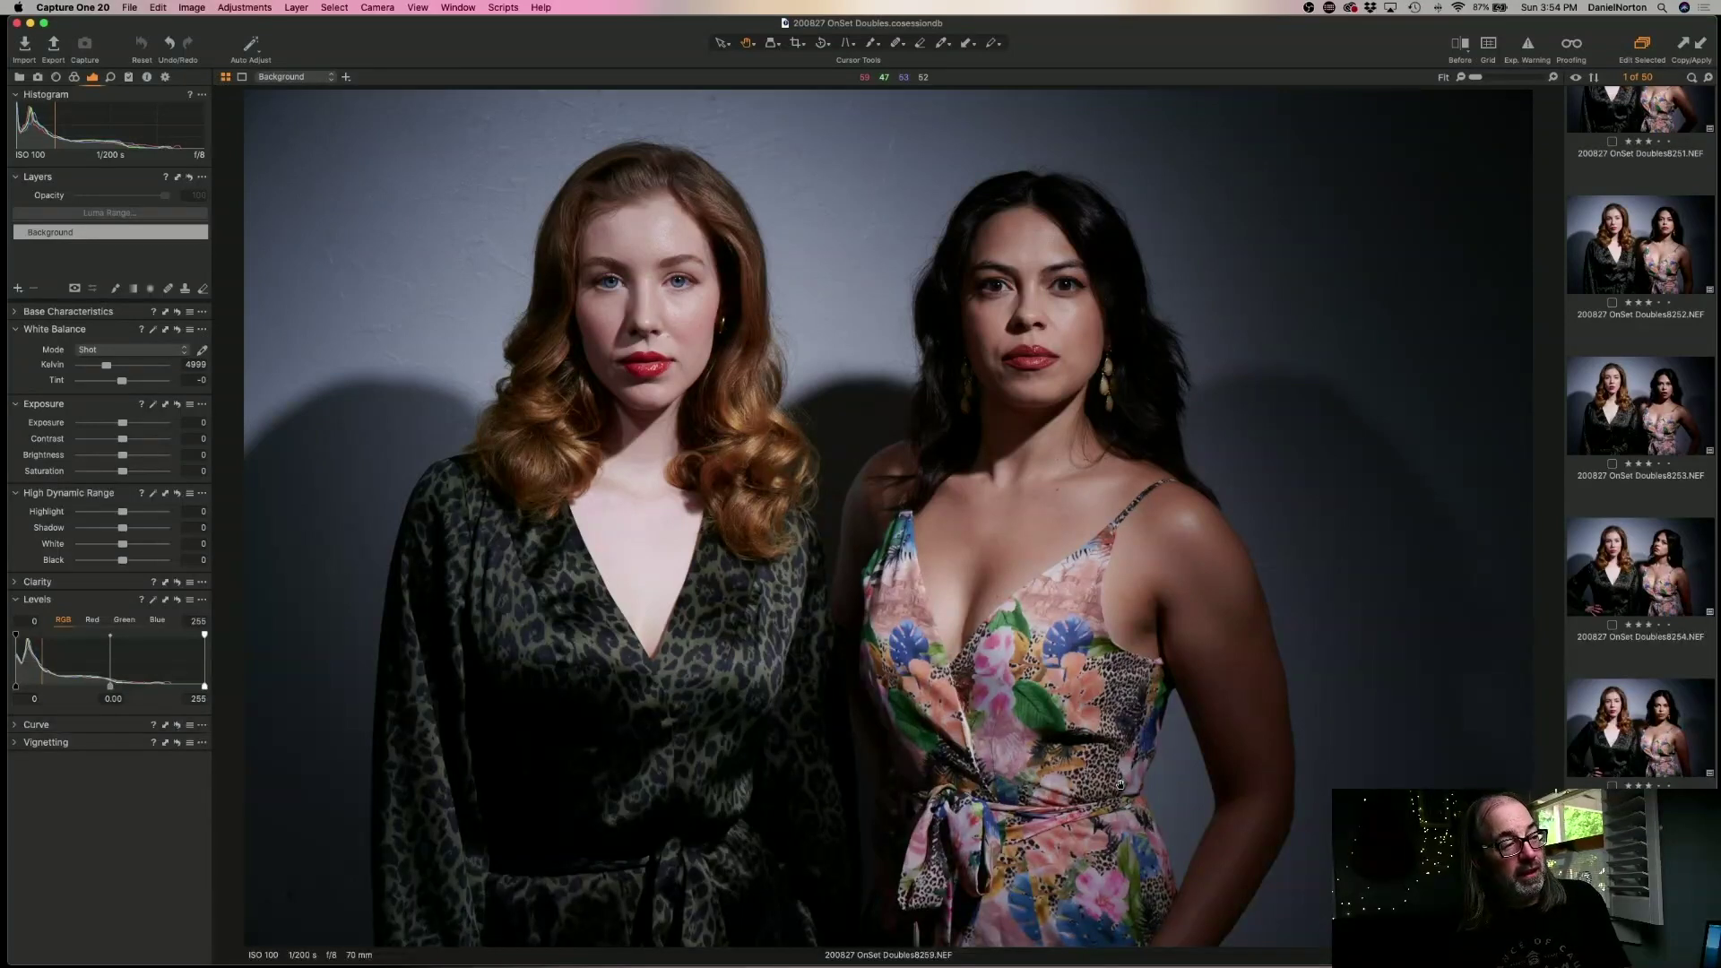
key("super+BackSpace")
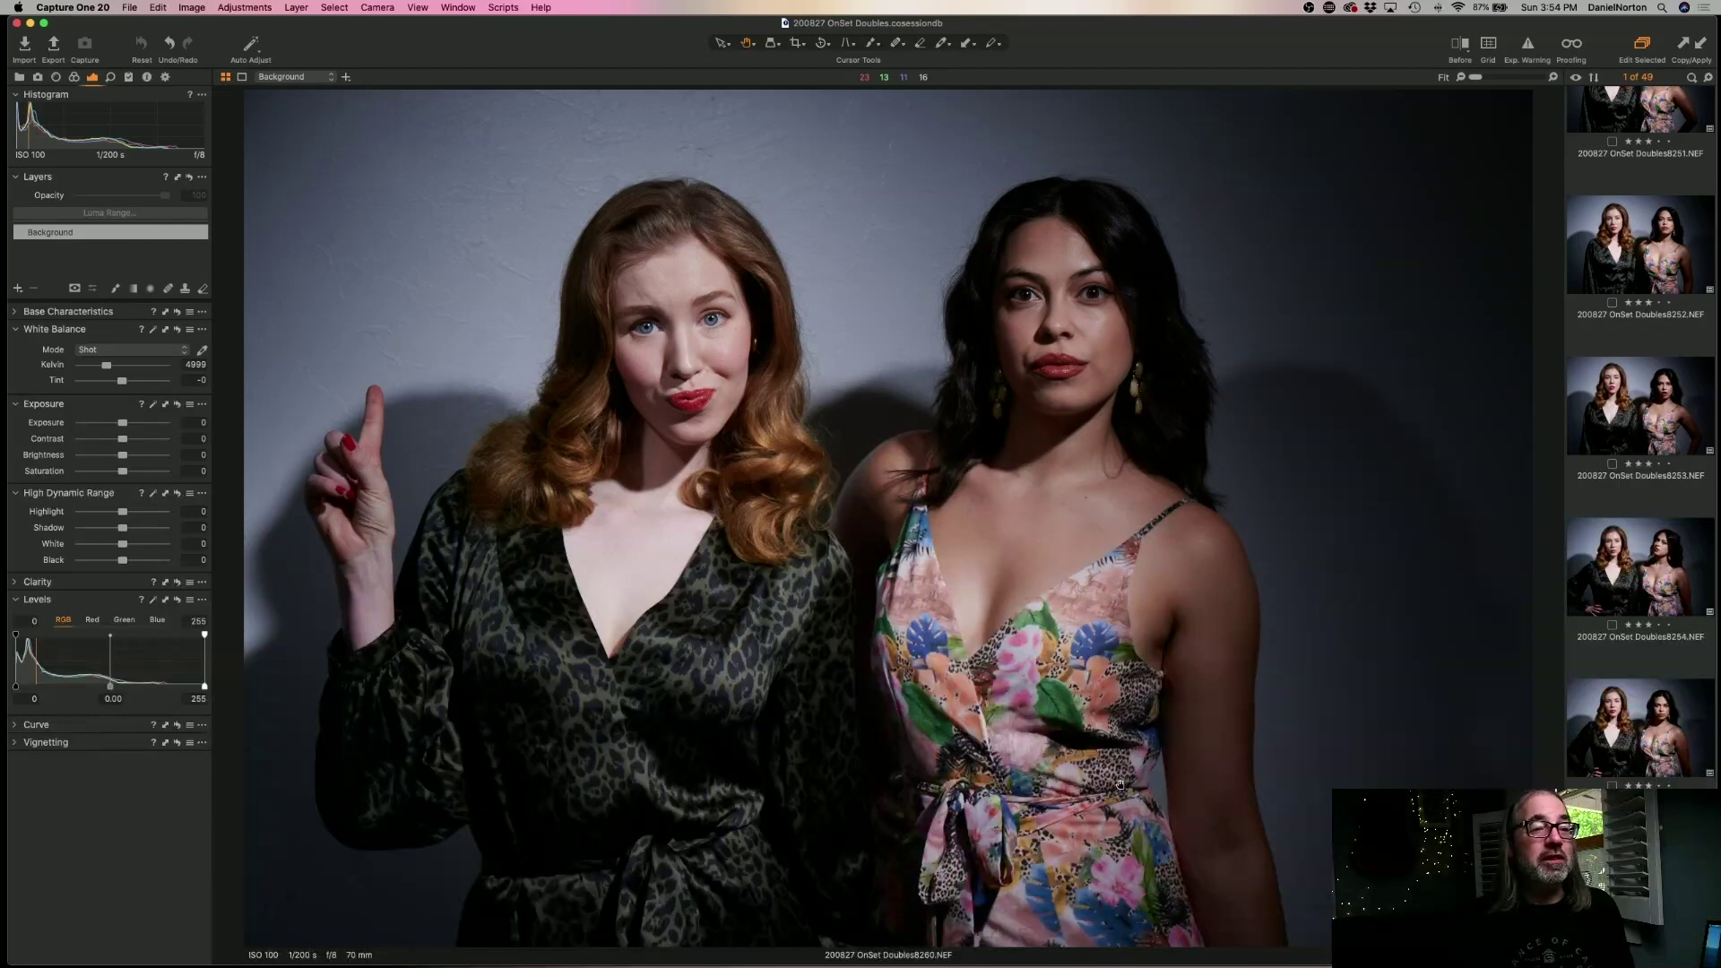
- Apply the Highlight -33 adjustment to 200827 OnSet Doubles8260.NEF and set its Levels to 8, 0.13, 190
key("super+shift+a")
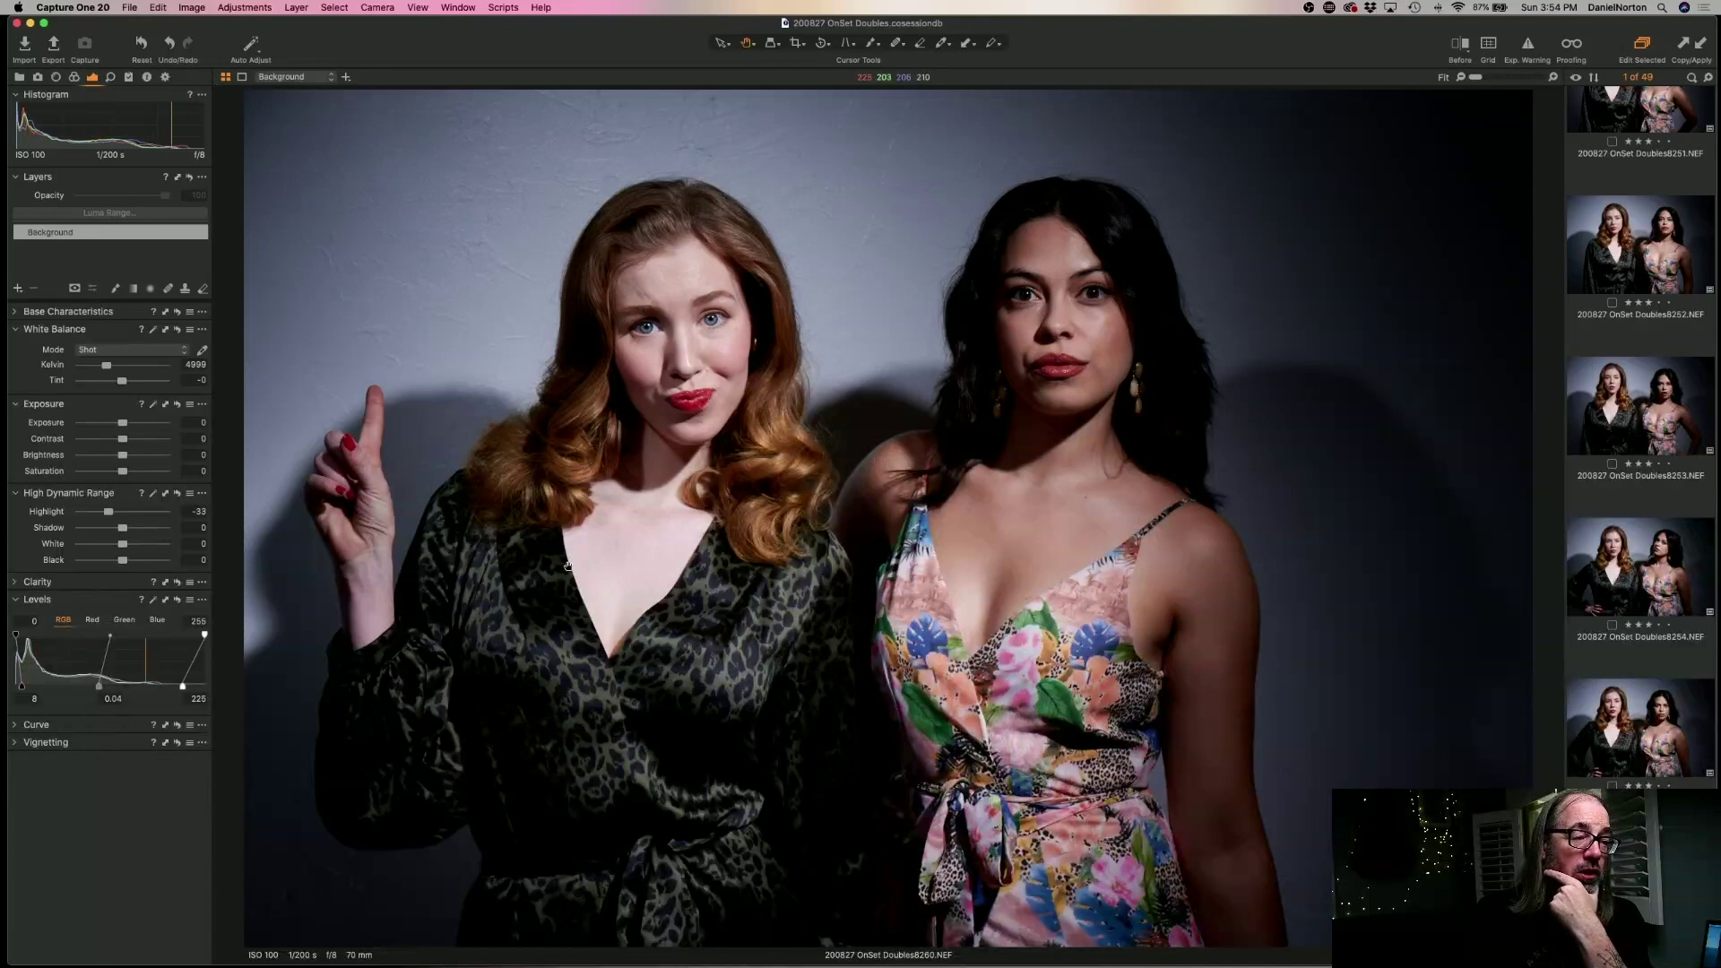
left_click_drag(99, 690, 87, 687)
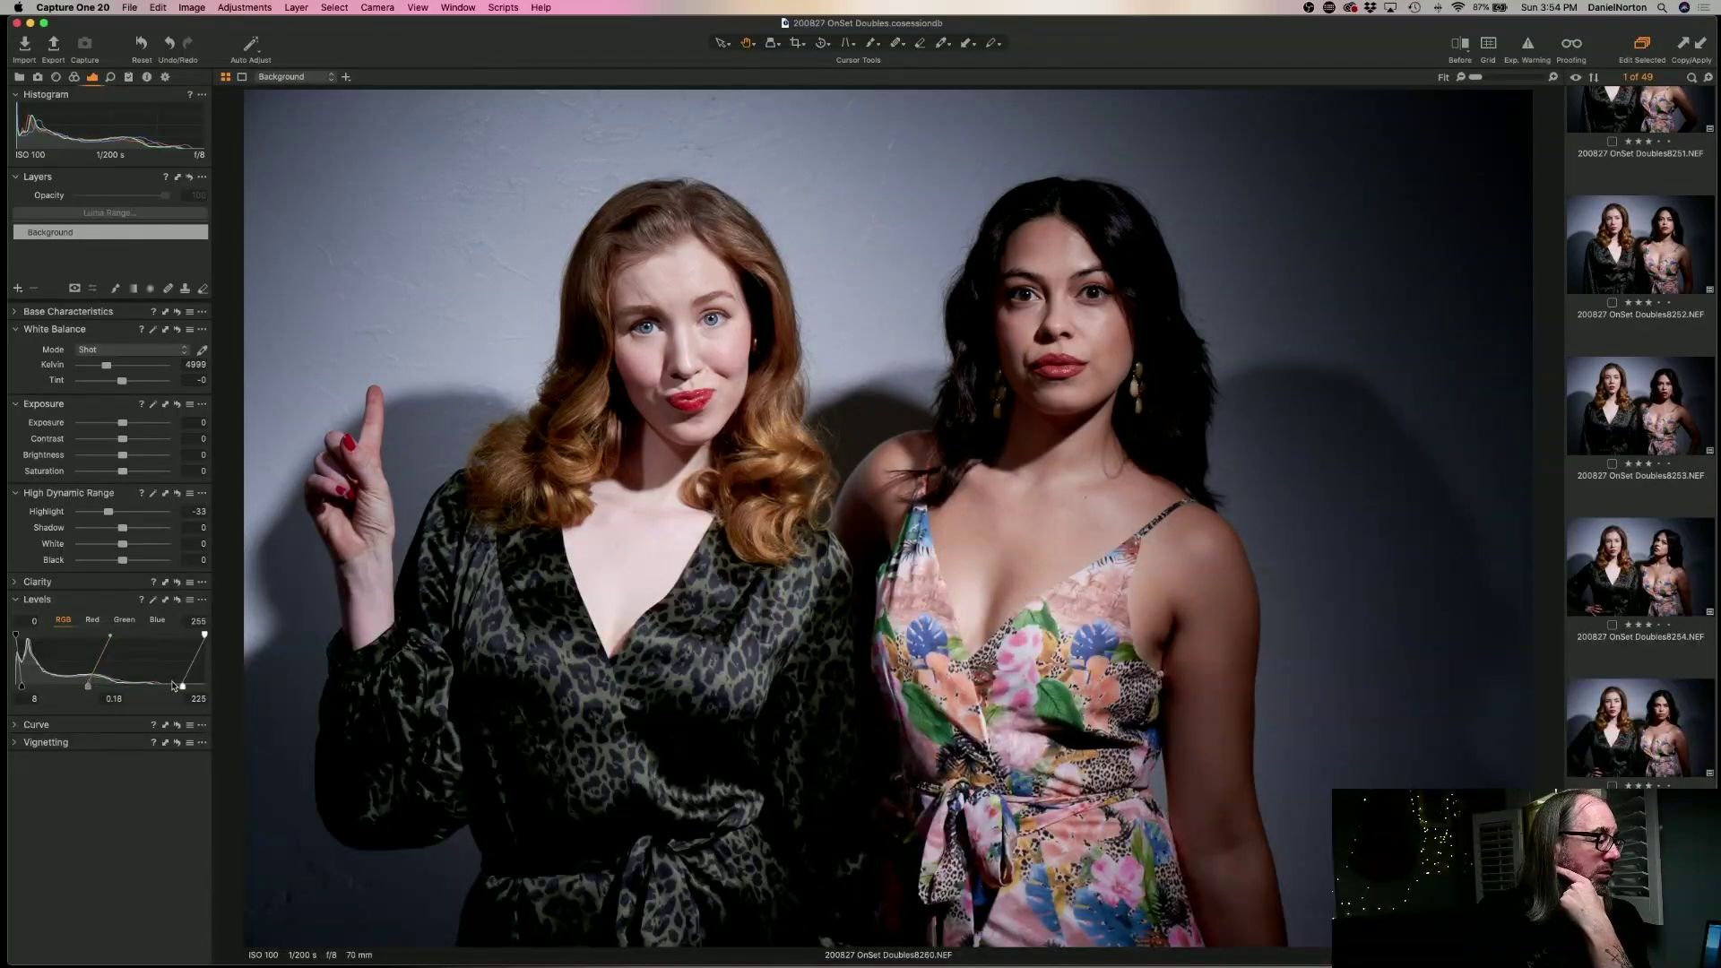
left_click_drag(181, 685, 94, 687)
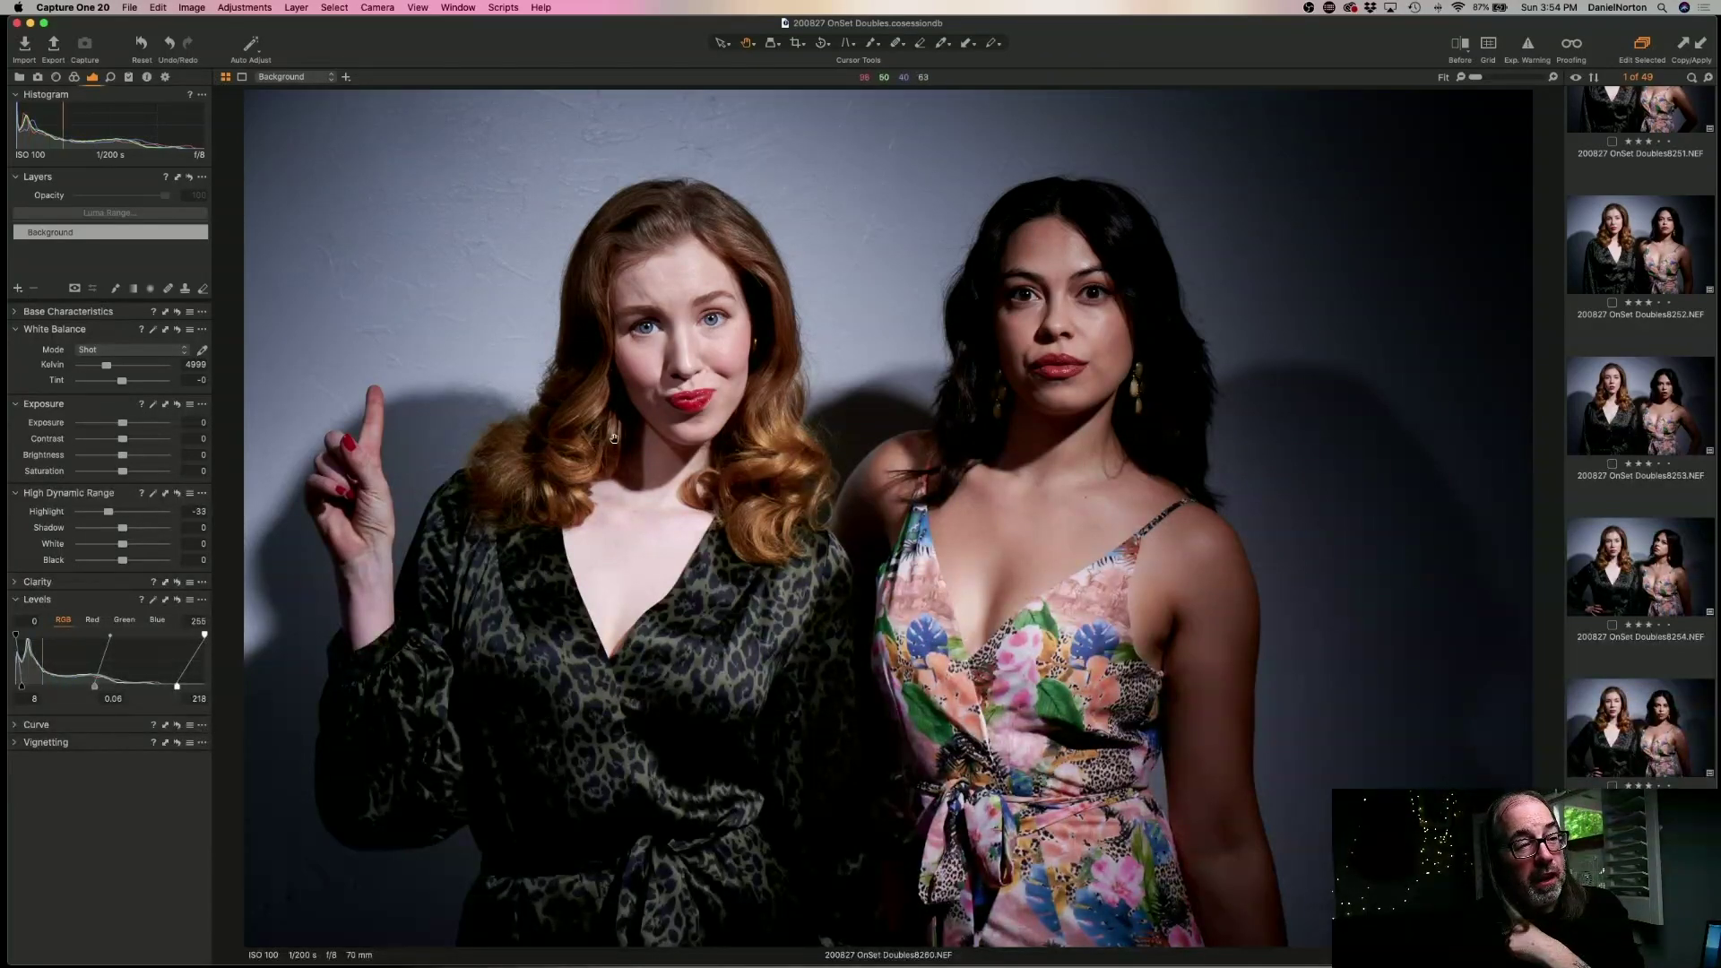
scroll(841, 430, "up", 1)
scroll(1115, 349, "down", 1)
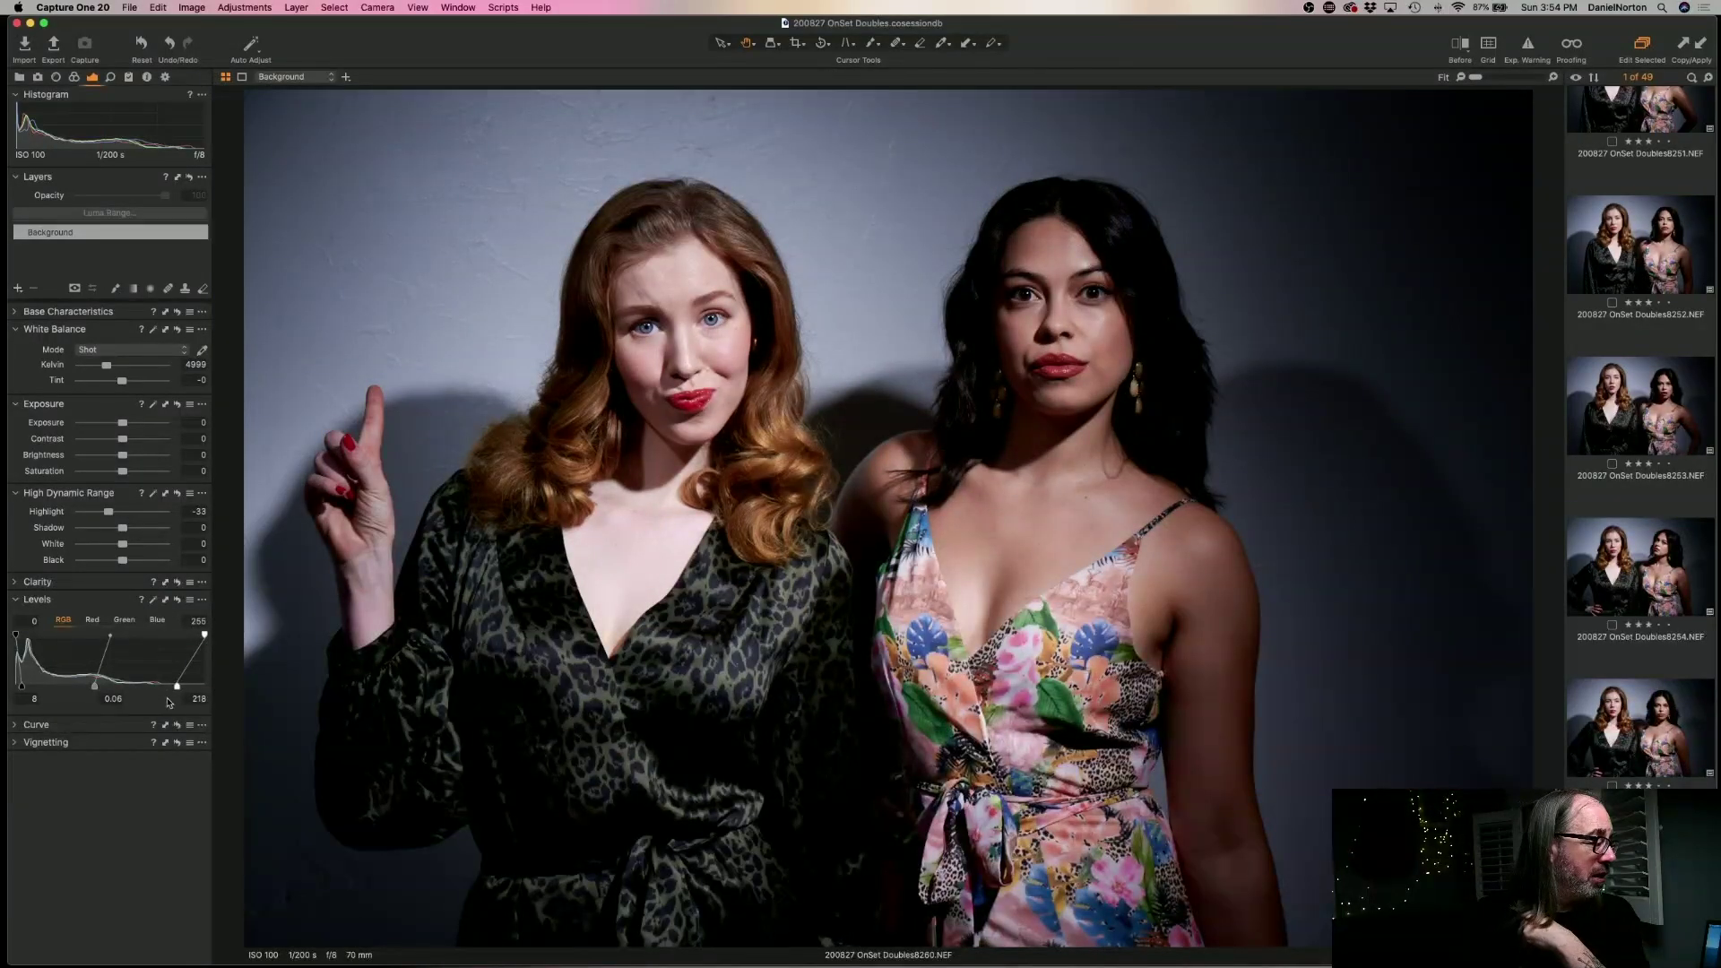
left_click_drag(177, 686, 154, 687)
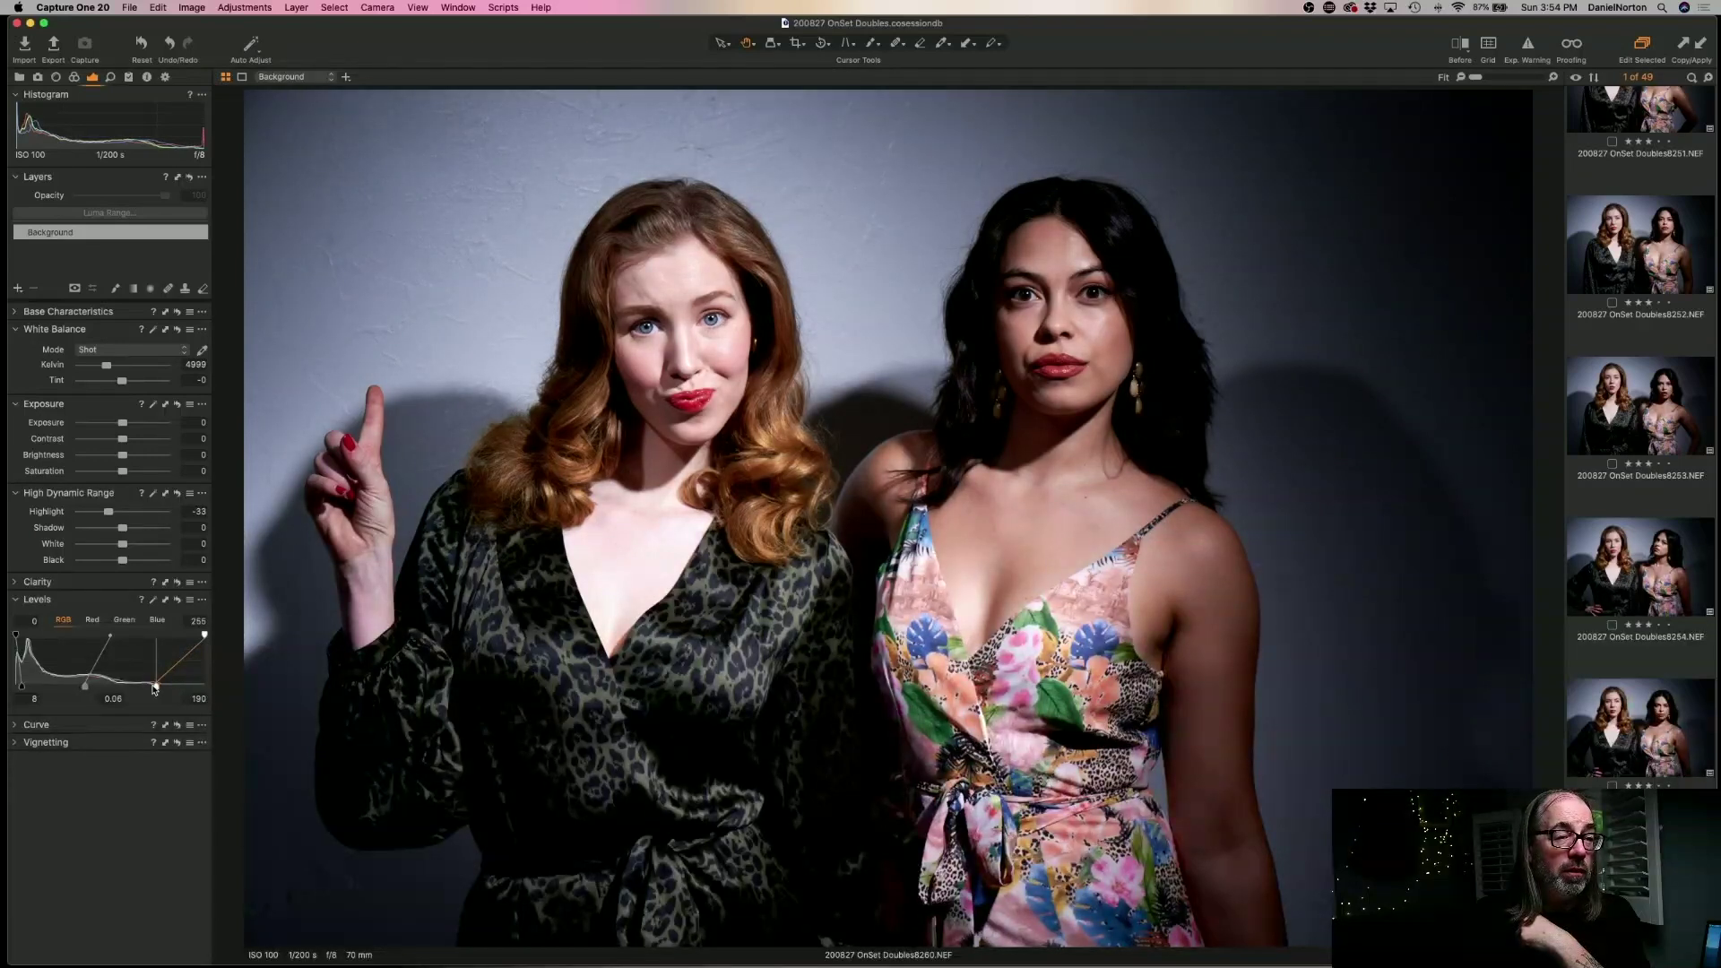
left_click_drag(85, 685, 80, 685)
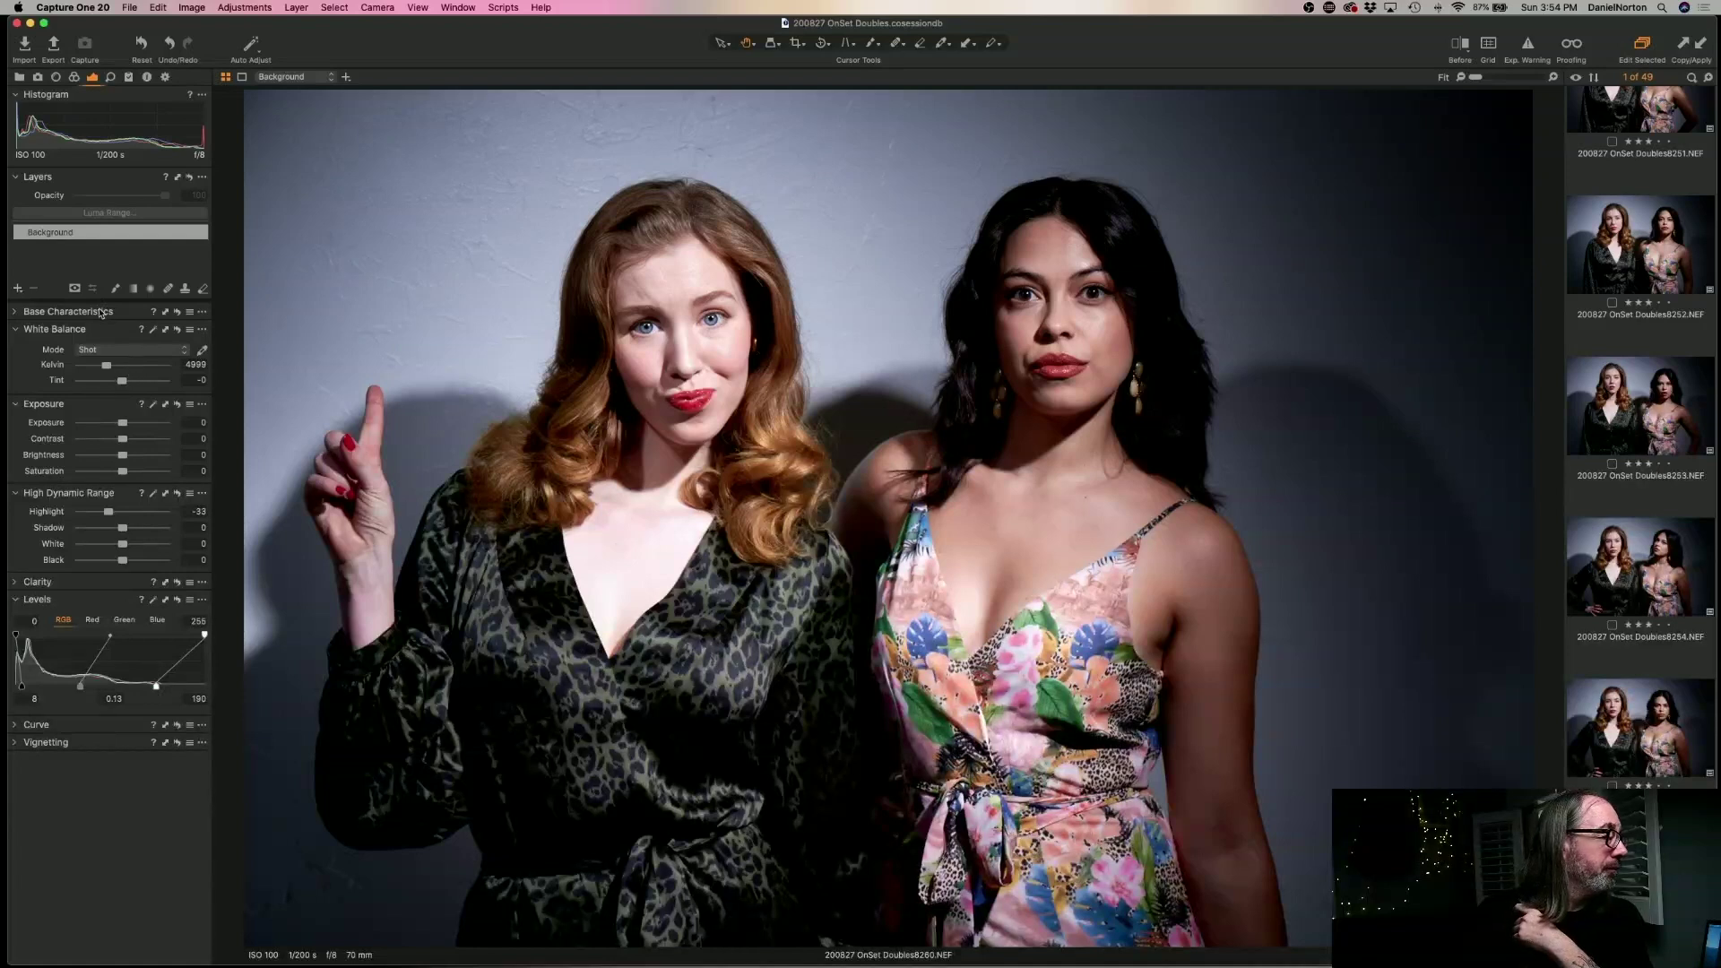
- Create an empty adjustment layer and brush its mask over the chest, neck and face of the red-haired woman
left_click(18, 290)
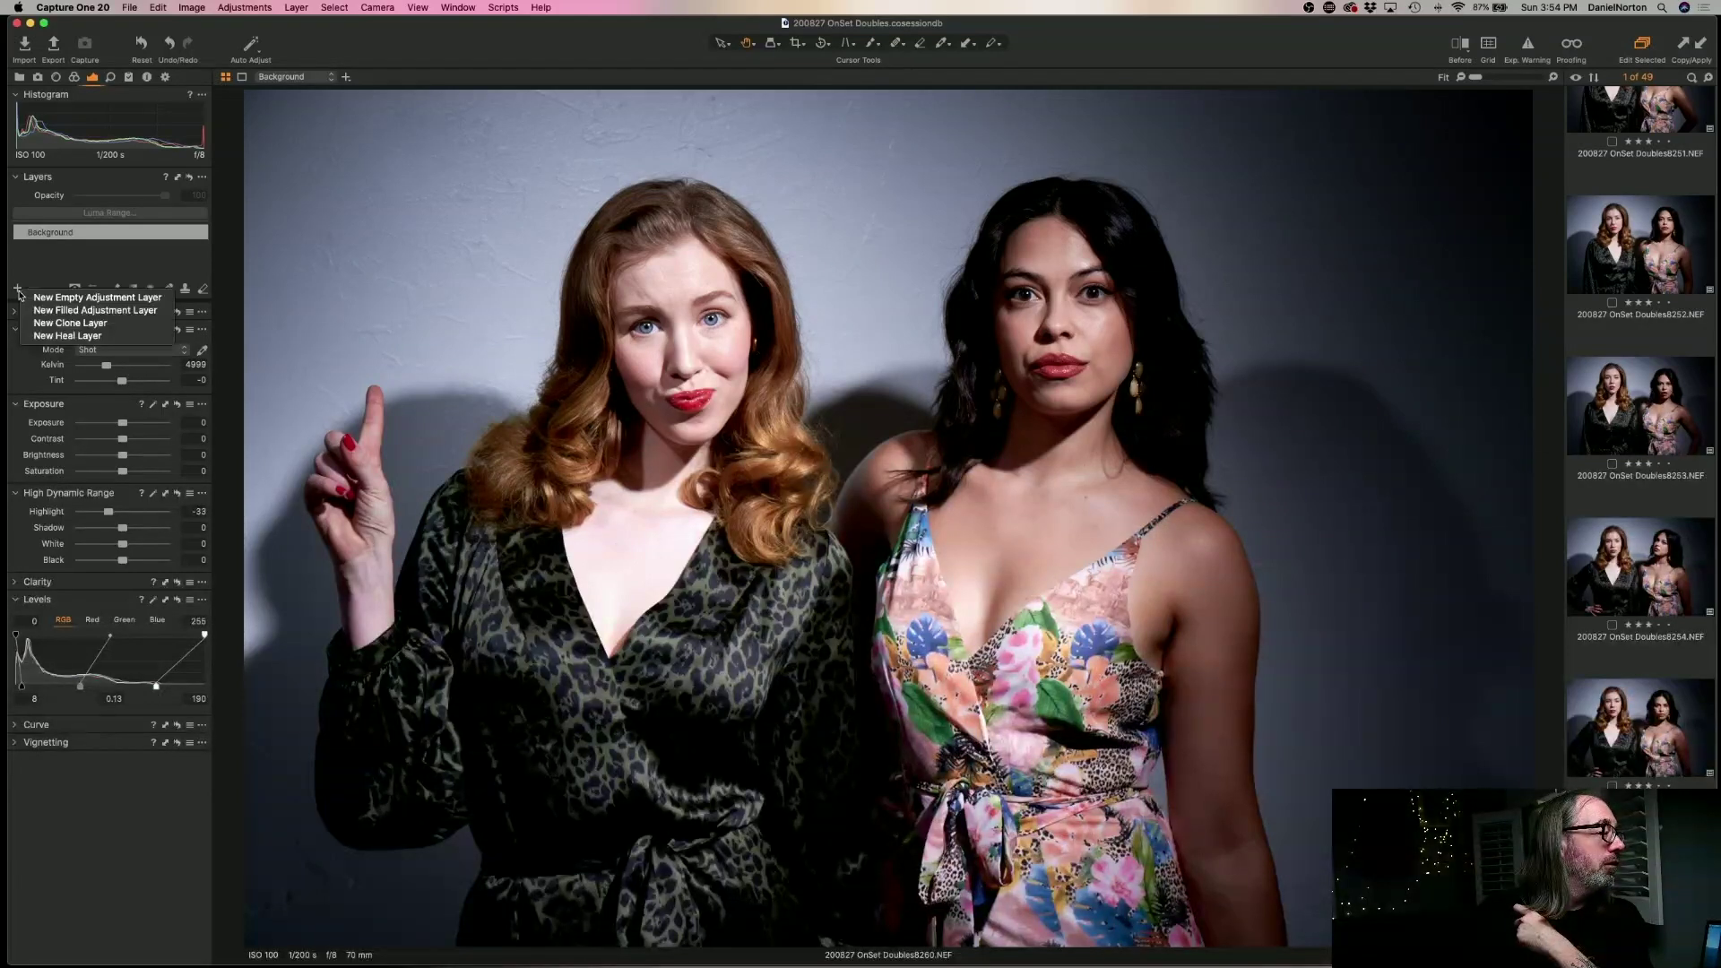
left_click(80, 298)
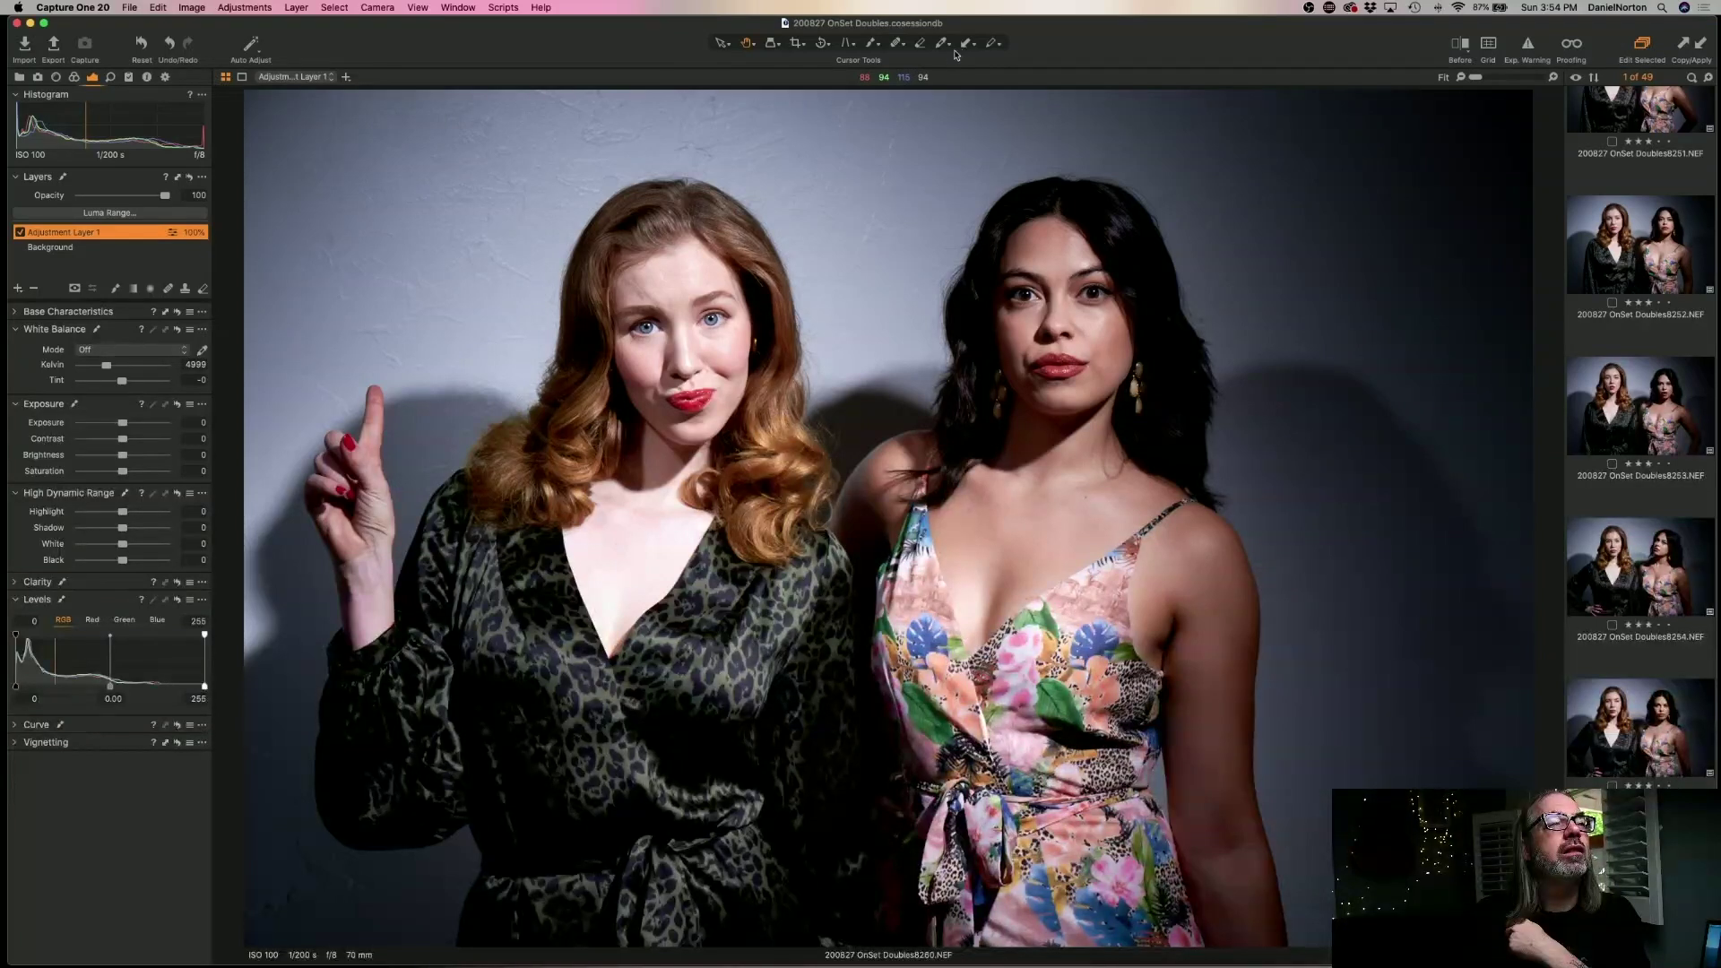
left_click(115, 288)
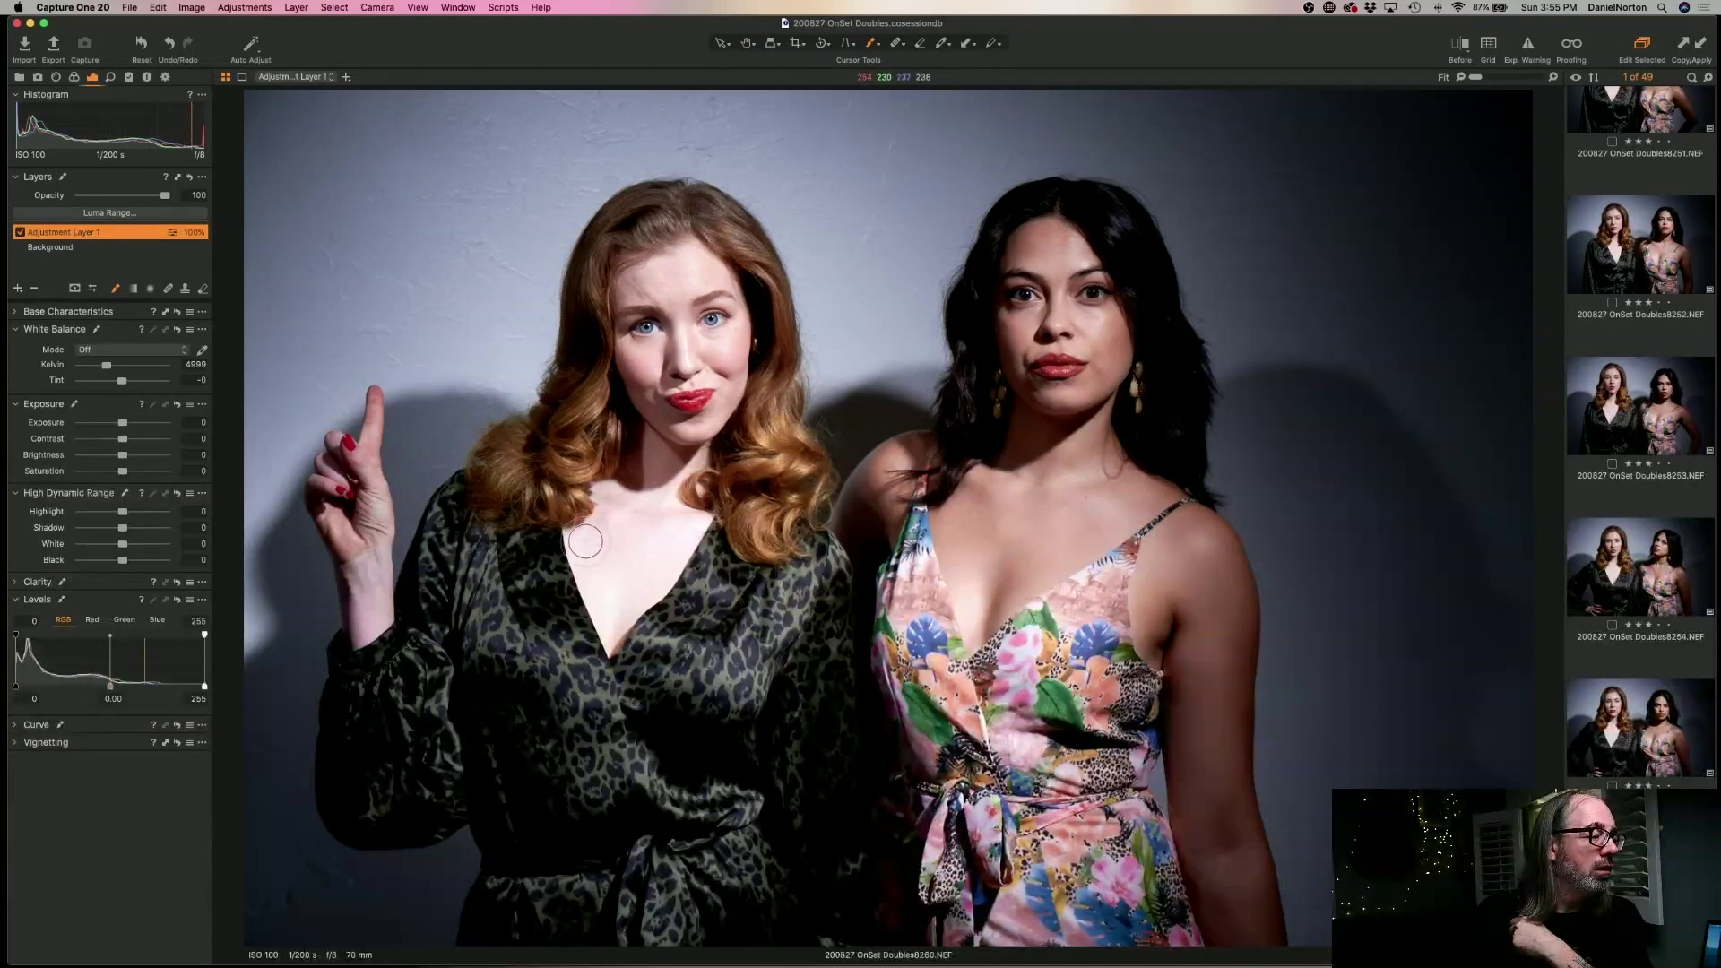
mouse_move(584, 537)
left_mouse_down()
mouse_move(609, 642)
mouse_move(694, 538)
mouse_move(702, 521)
mouse_move(666, 478)
mouse_move(694, 465)
mouse_move(583, 549)
mouse_move(583, 511)
mouse_move(604, 491)
mouse_move(637, 501)
mouse_move(580, 534)
mouse_move(607, 566)
mouse_move(642, 563)
left_mouse_up()
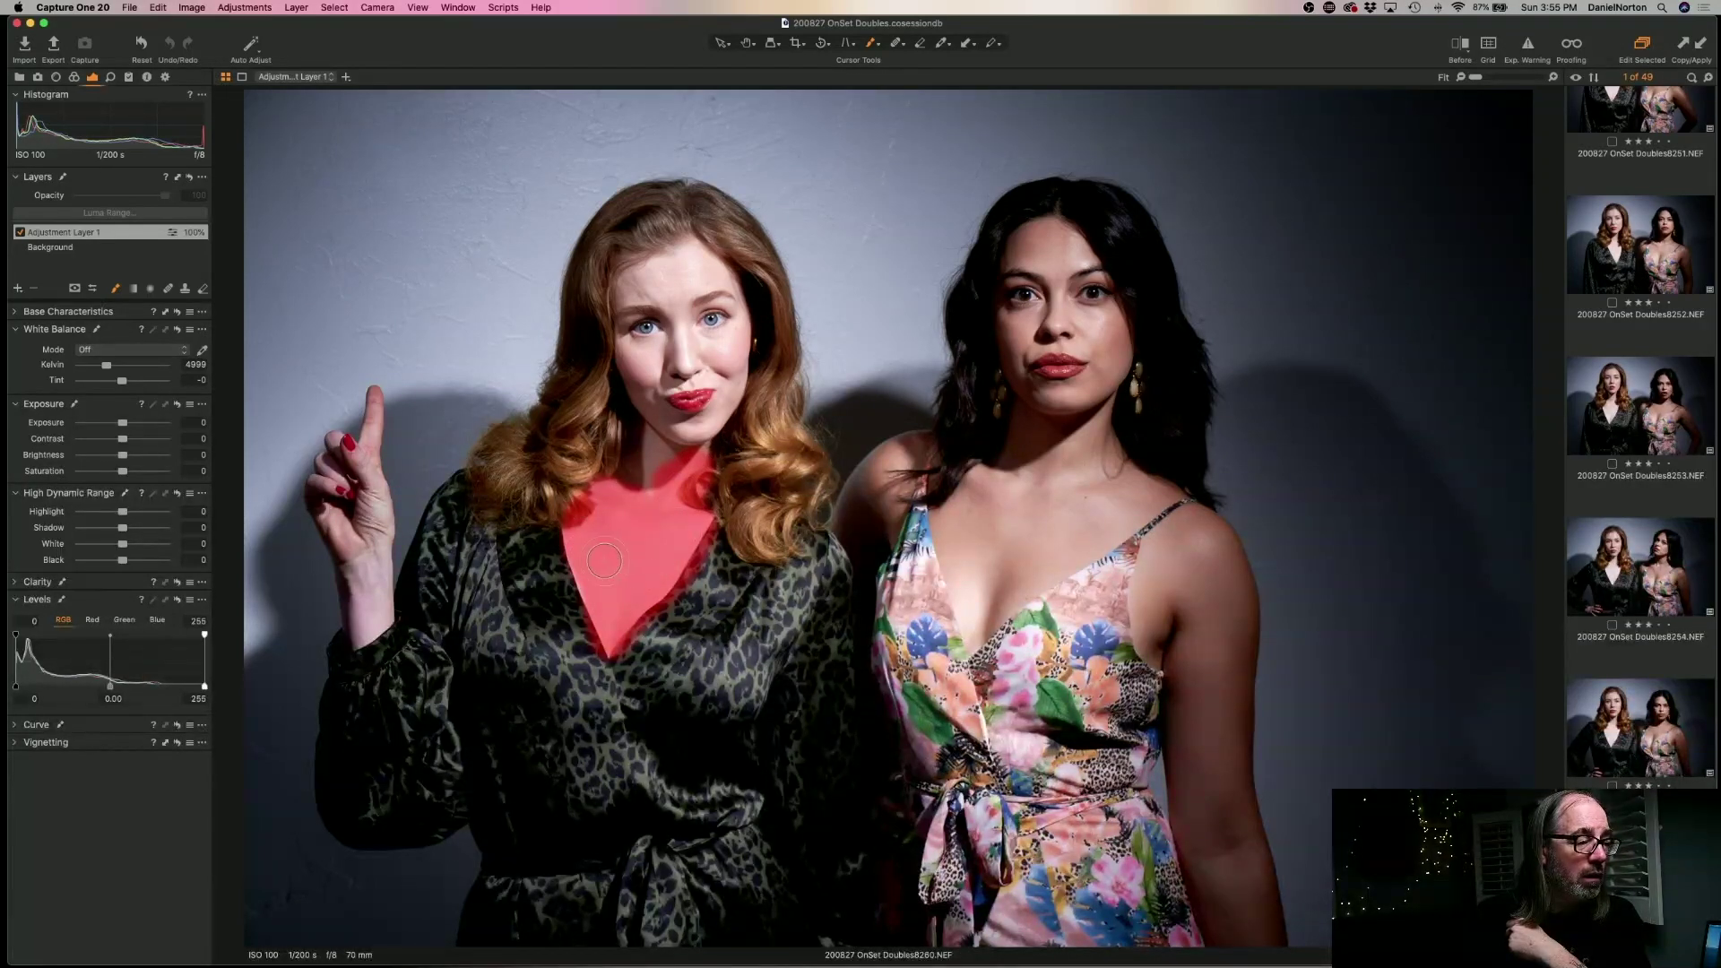
left_click_drag(637, 352, 655, 363)
mouse_move(674, 344)
left_mouse_down()
mouse_move(663, 295)
mouse_move(628, 294)
mouse_move(665, 264)
mouse_move(688, 280)
mouse_move(693, 252)
mouse_move(729, 287)
mouse_move(739, 344)
mouse_move(689, 343)
mouse_move(711, 359)
mouse_move(677, 364)
mouse_move(733, 372)
mouse_move(710, 427)
mouse_move(672, 430)
mouse_move(643, 384)
mouse_move(751, 379)
left_mouse_up()
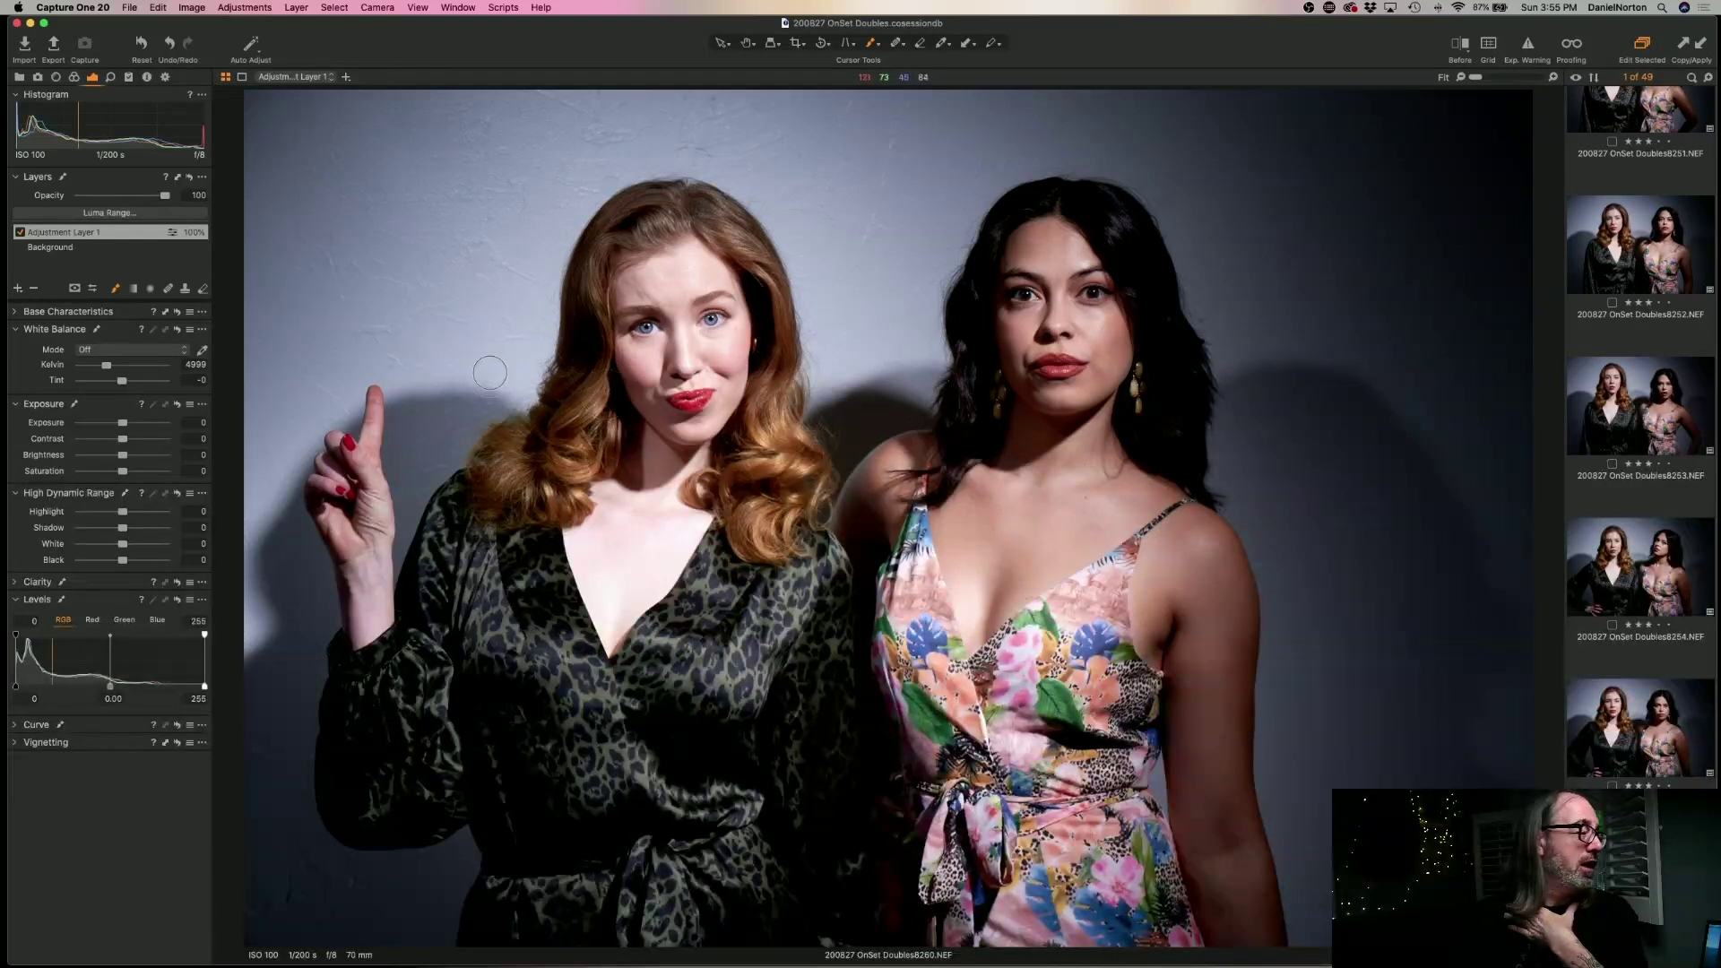
- Set the skin layer to Highlight -19, Shadow 4, White -18, Black -13 and Levels 8, -0.16, 249, comparing with the layer off
left_click_drag(123, 425, 120, 425)
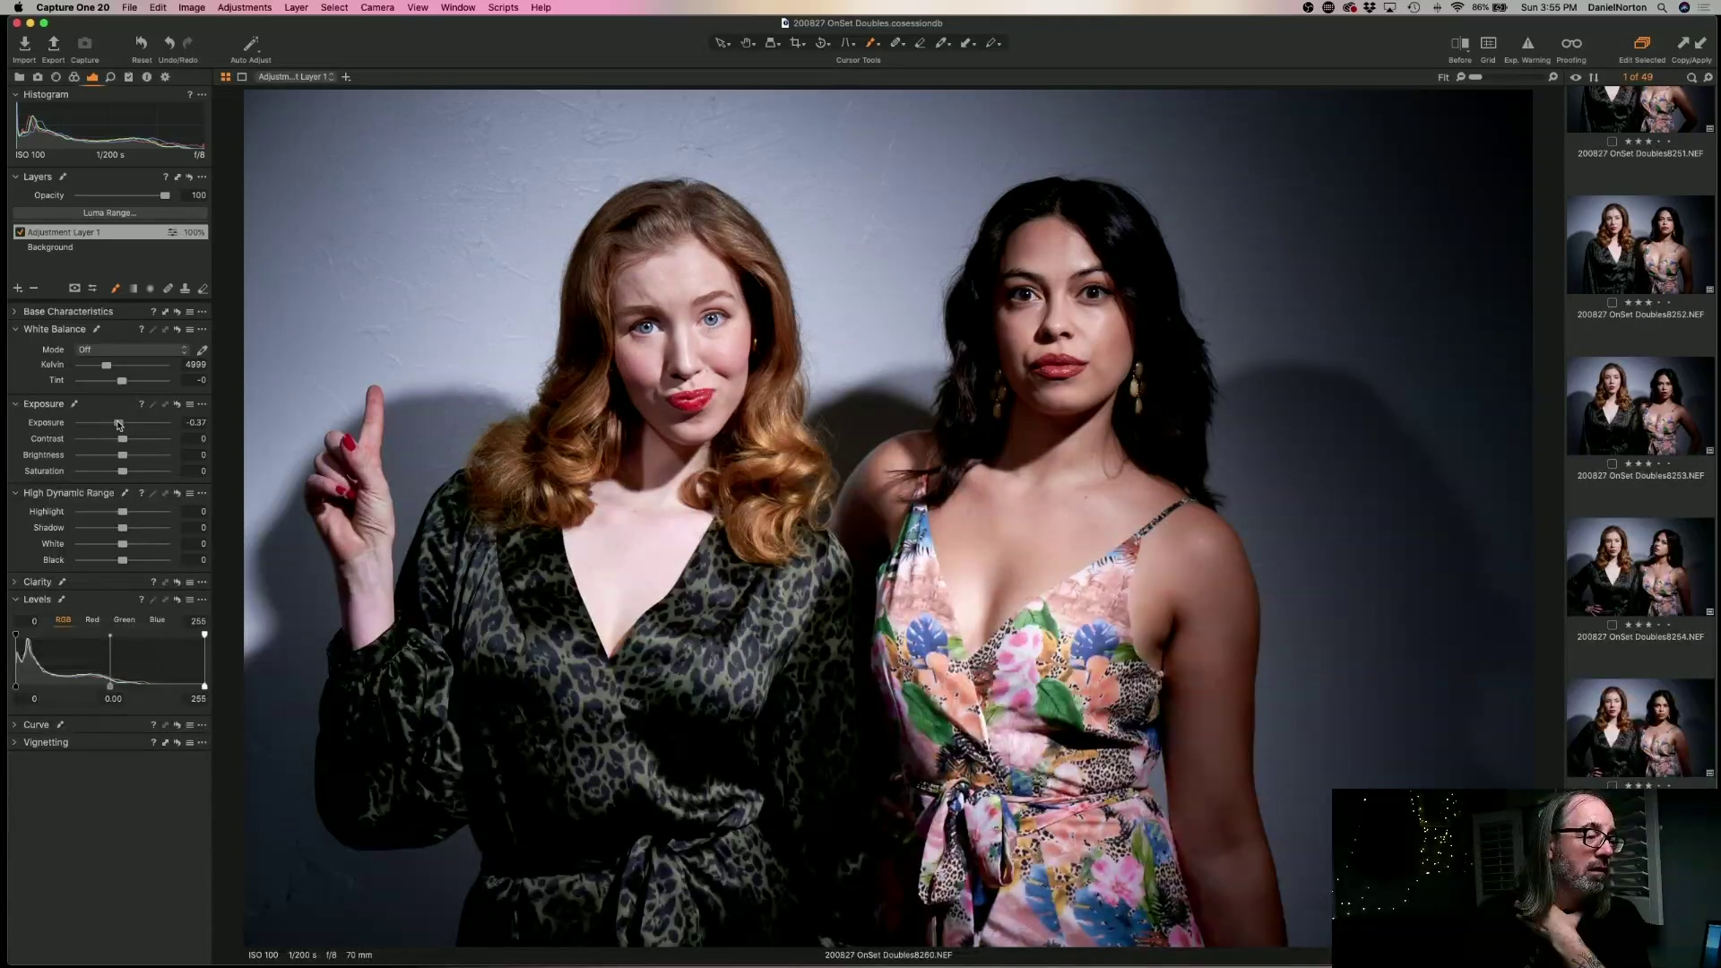
double_click(119, 425)
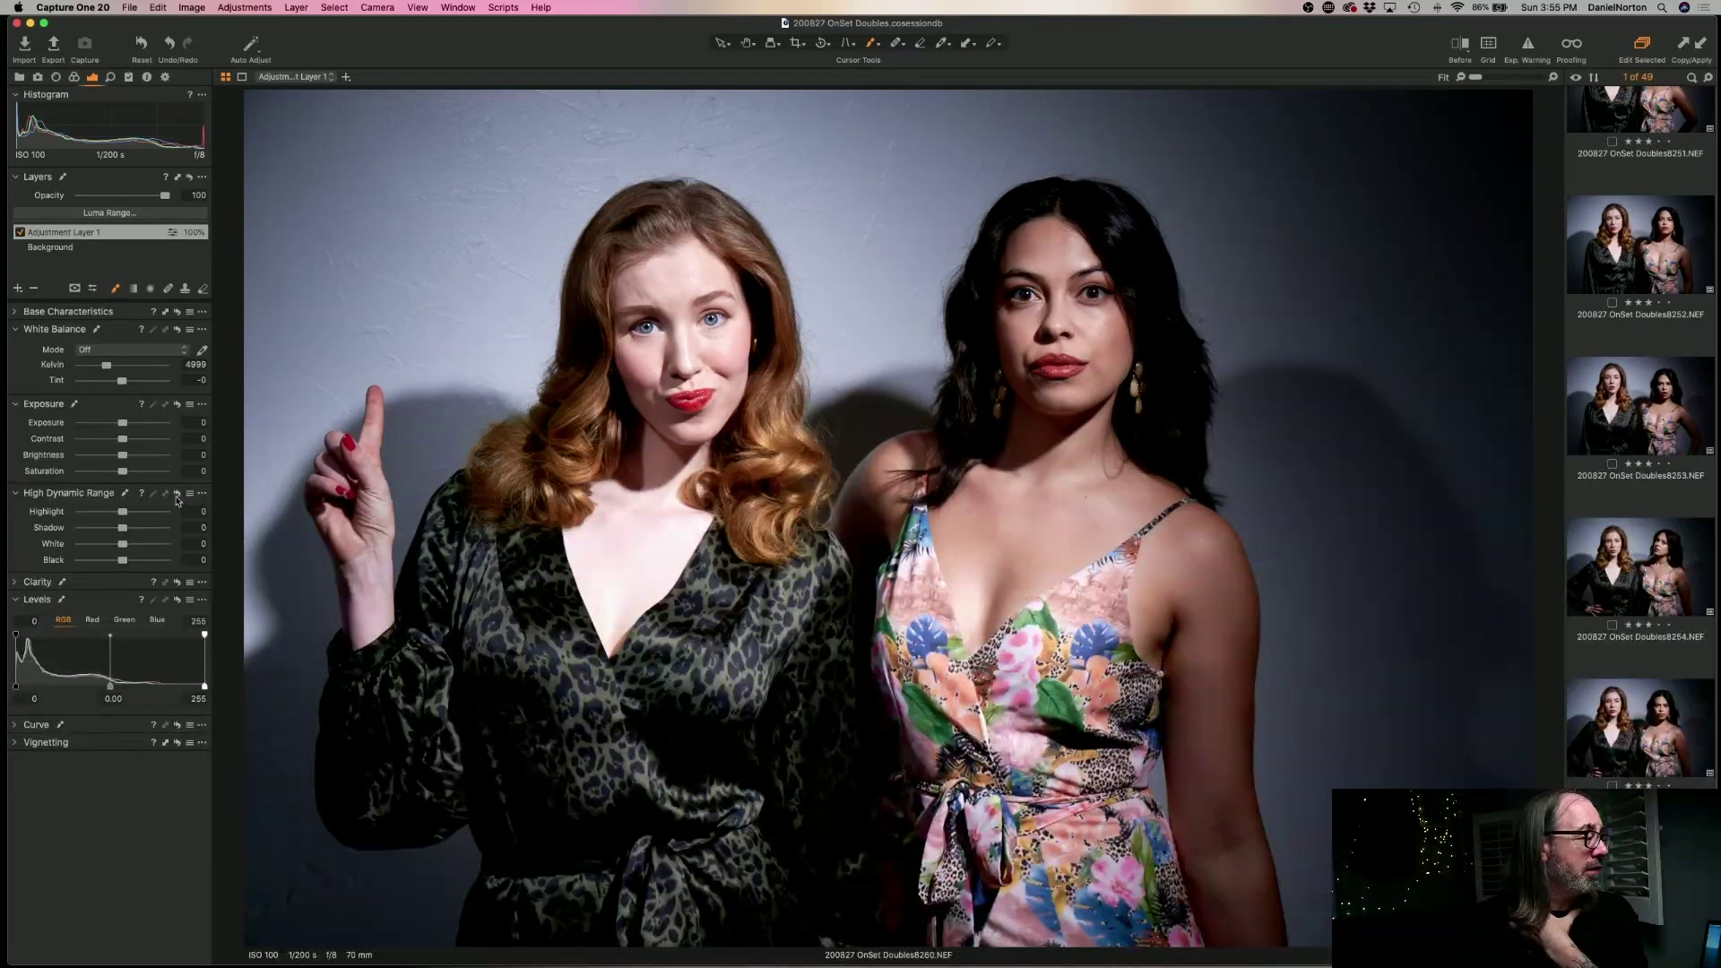
left_click_drag(110, 687, 200, 687)
left_click_drag(16, 686, 120, 688)
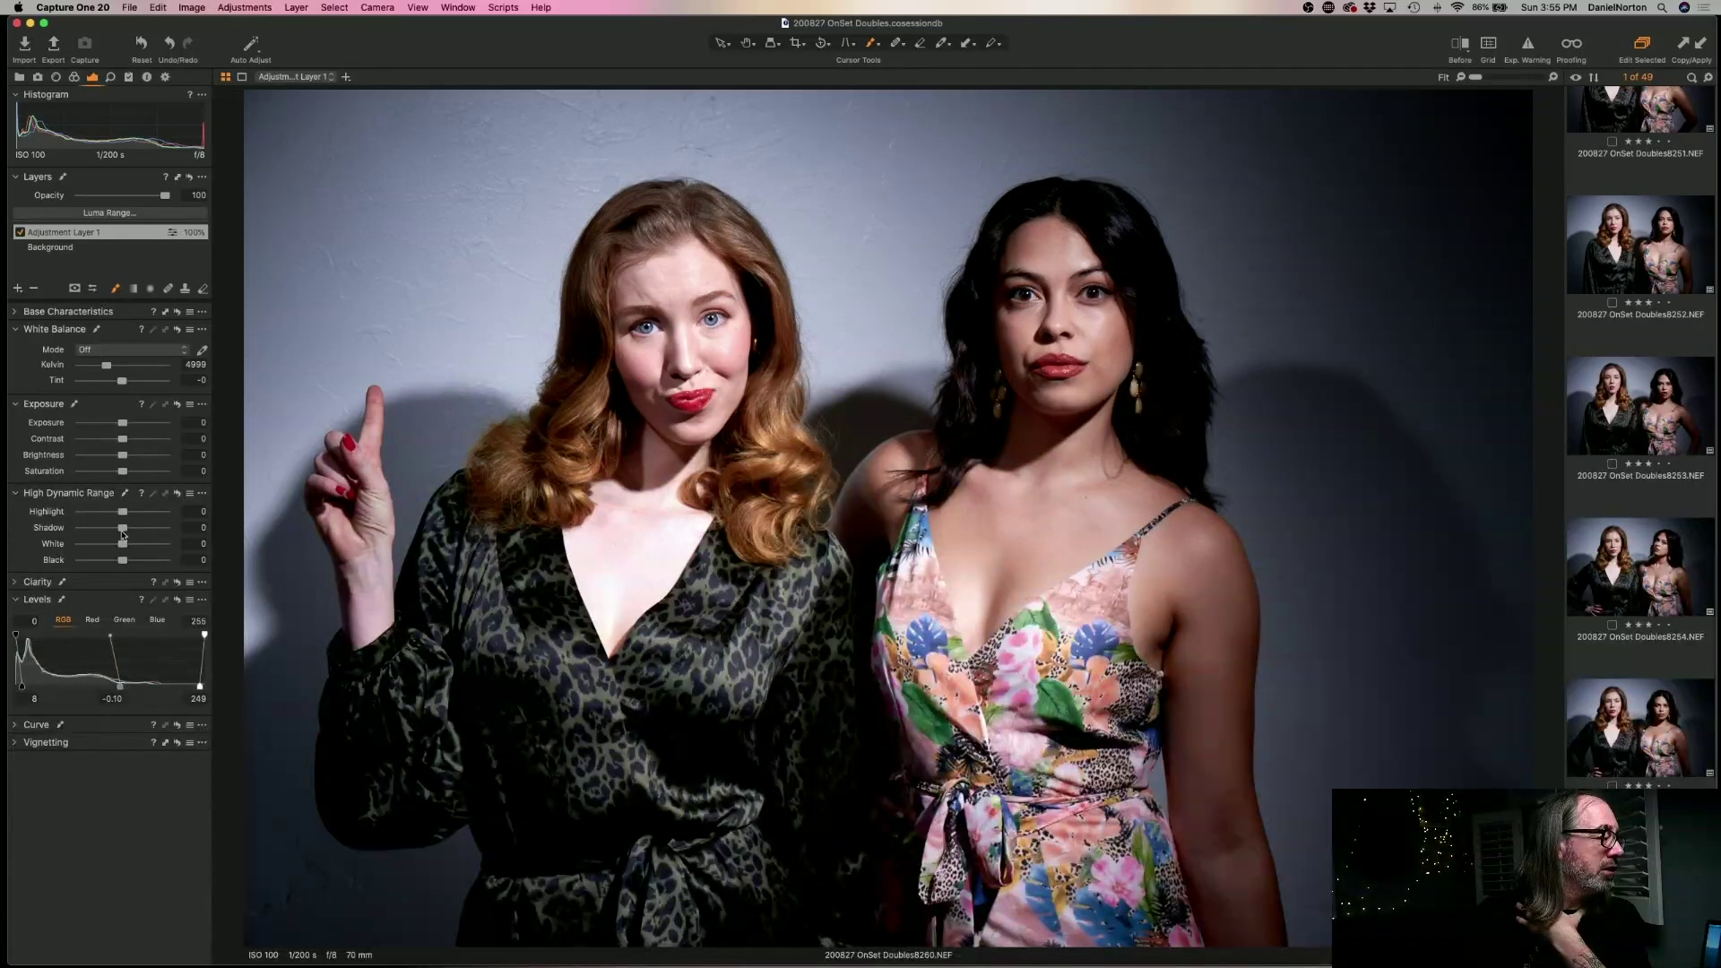
left_click_drag(122, 513, 118, 563)
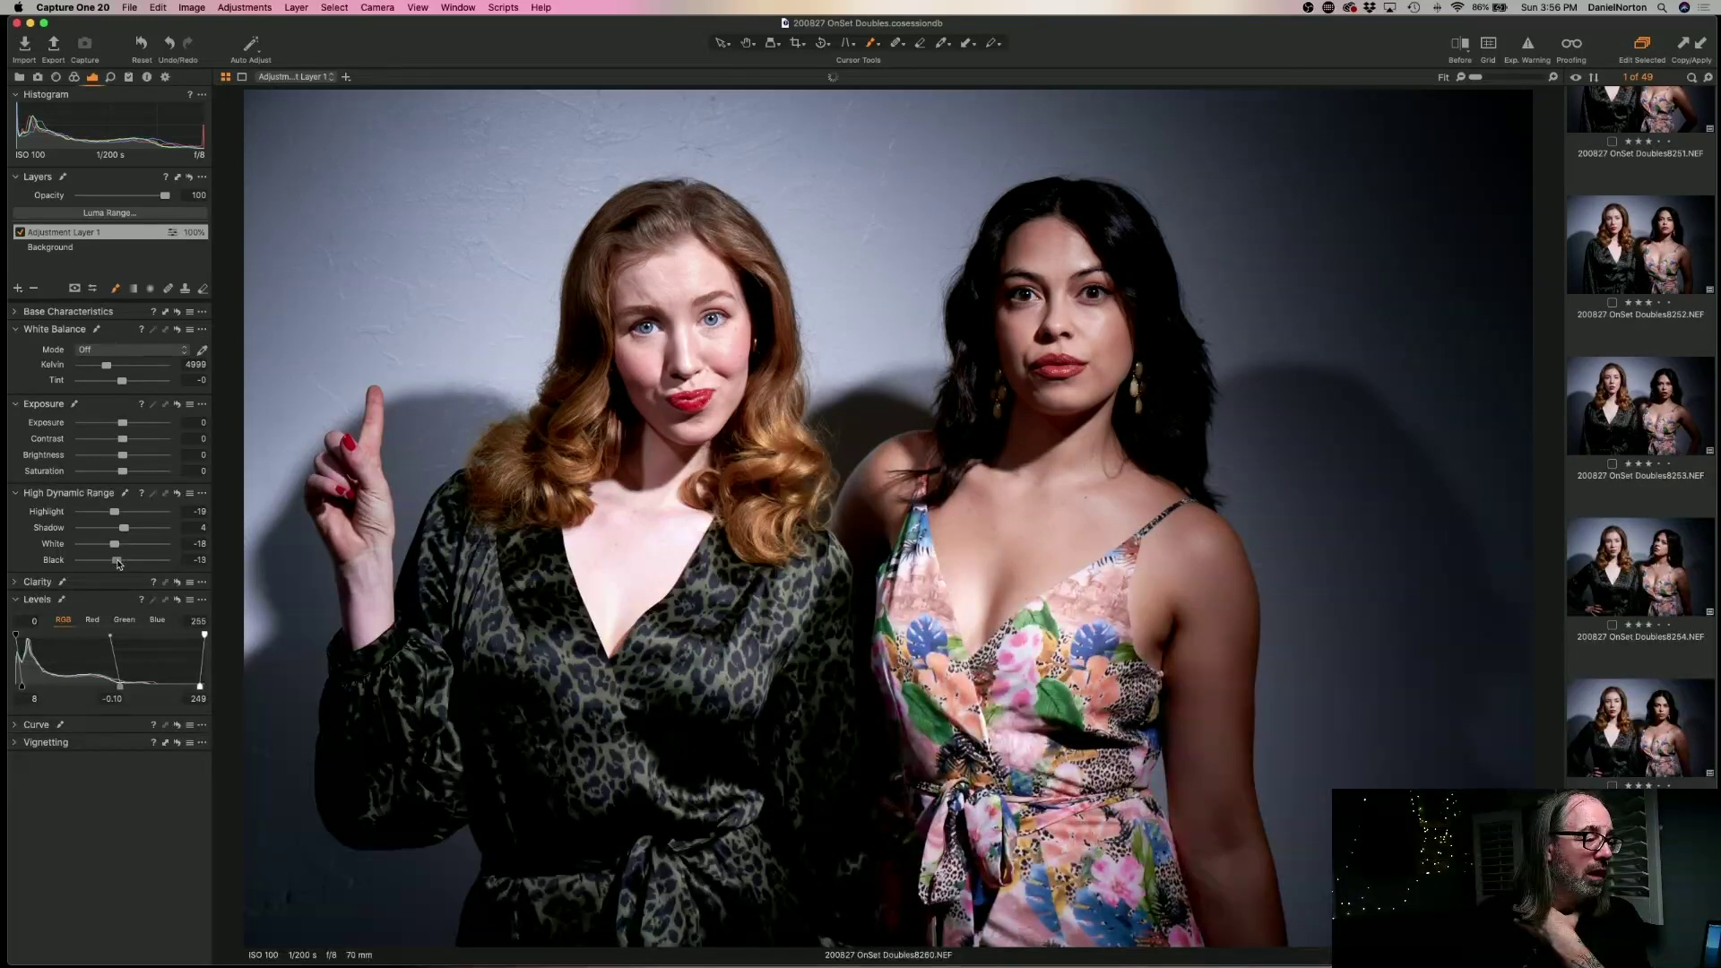
left_click_drag(122, 687, 129, 688)
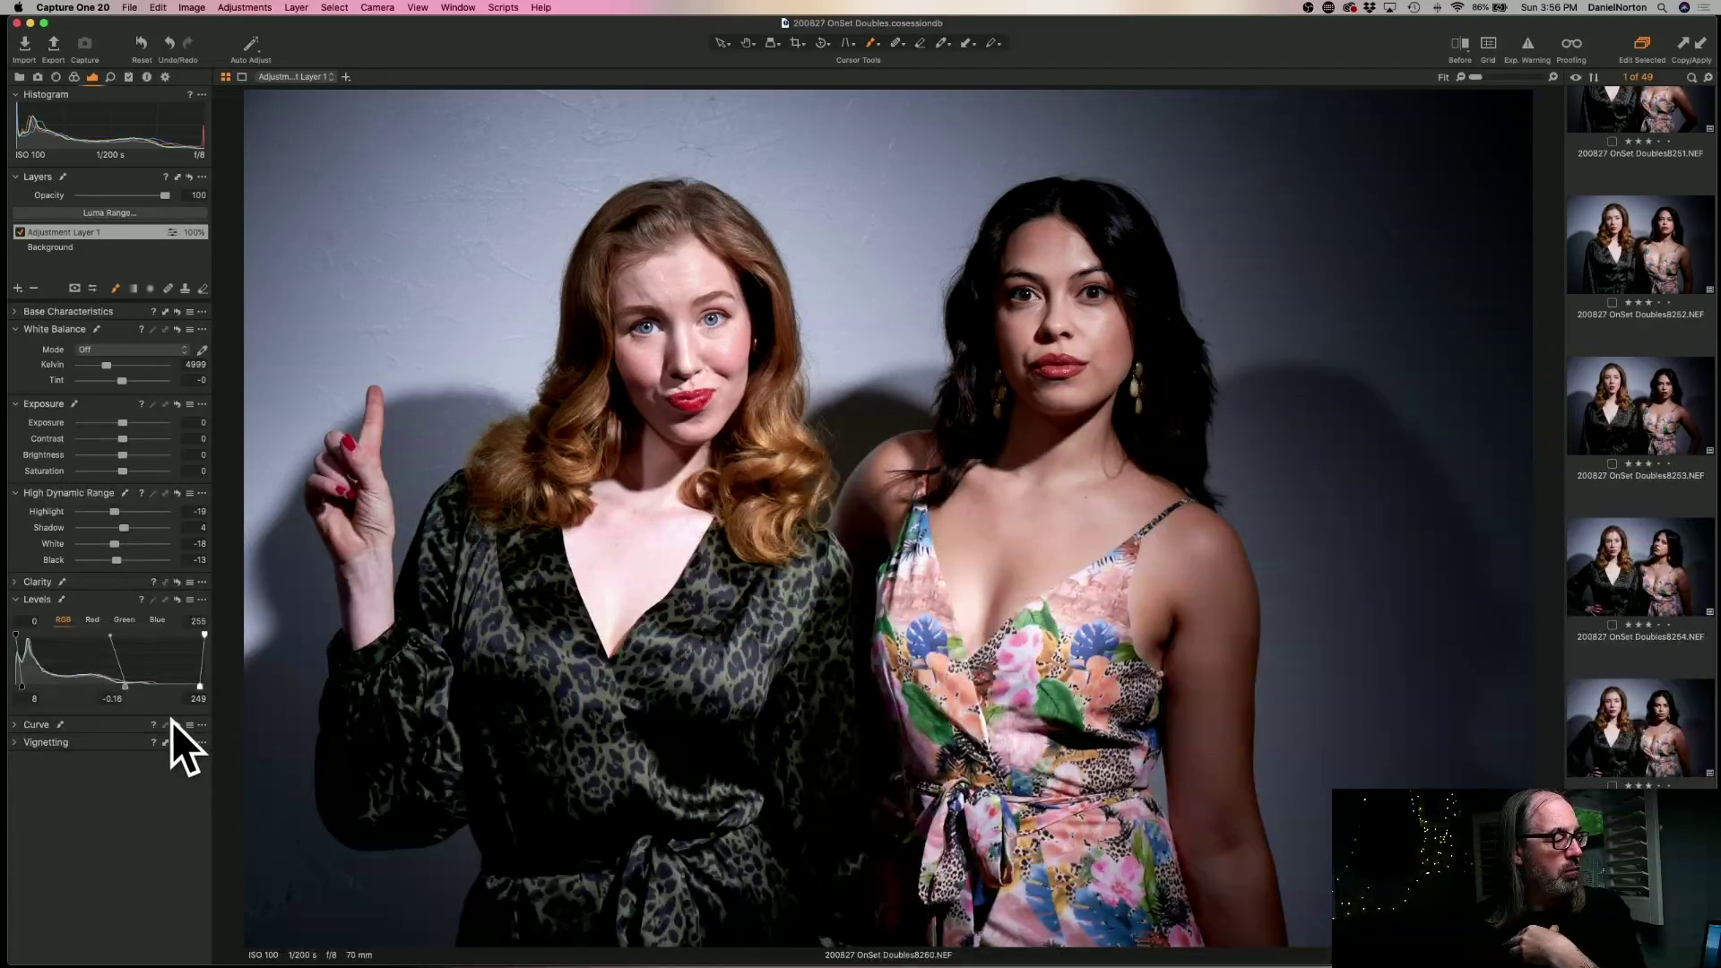
left_click(20, 232)
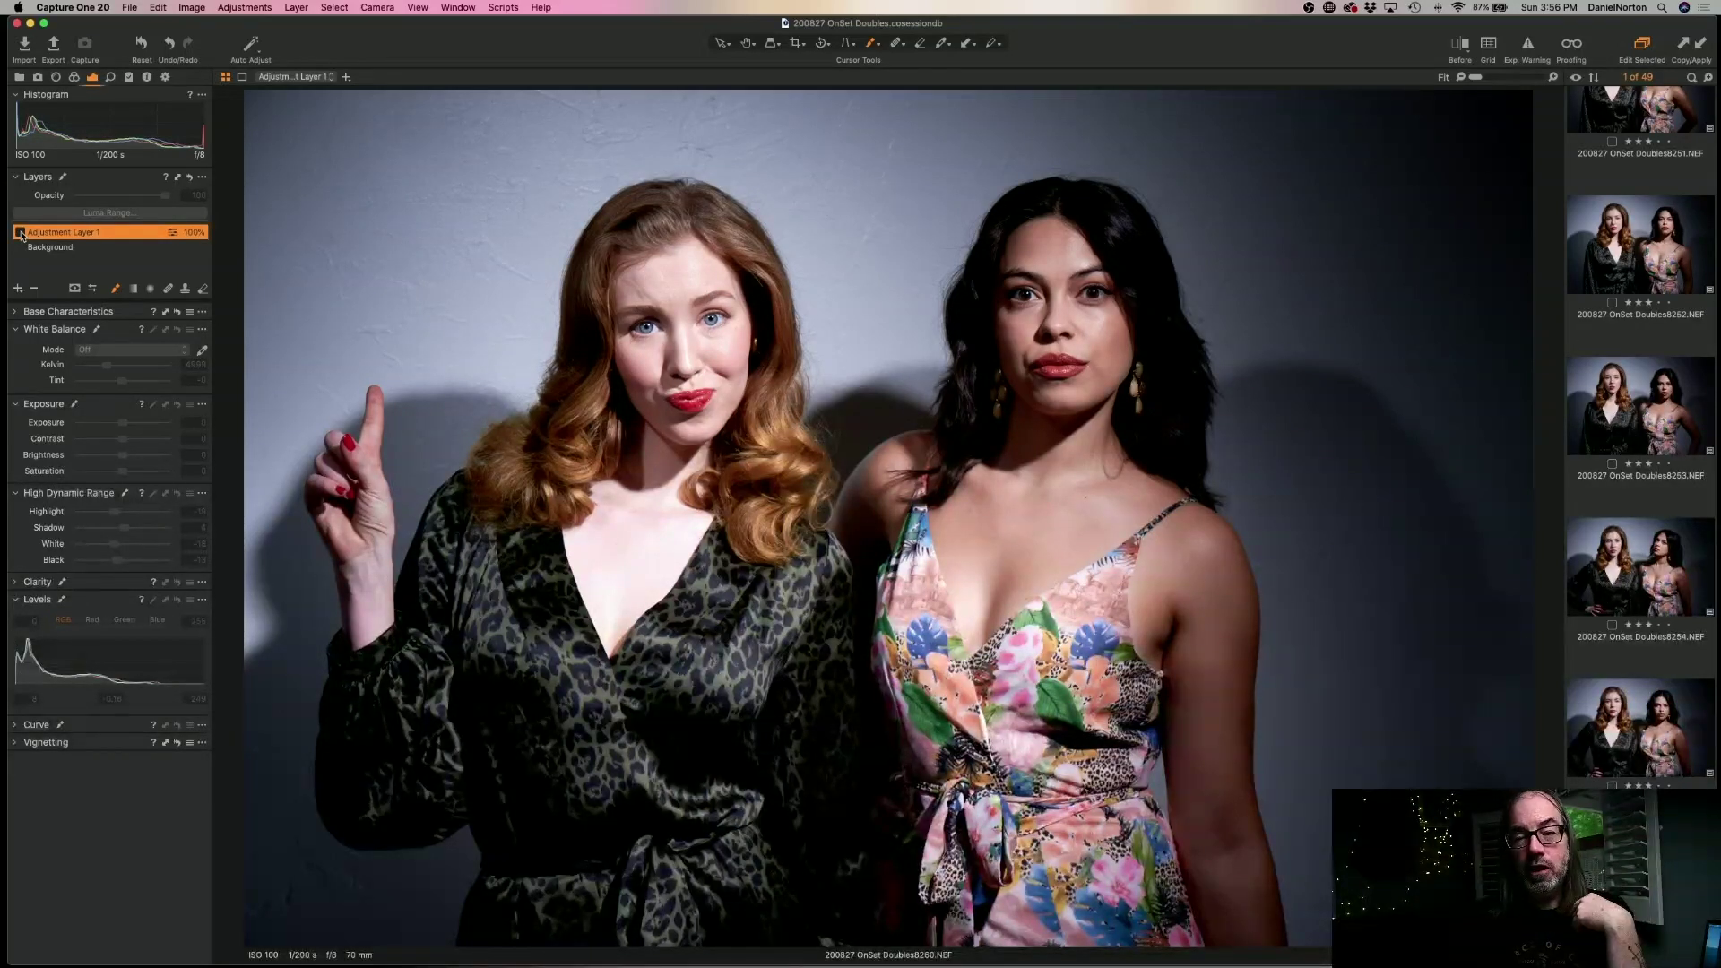
left_click(20, 232)
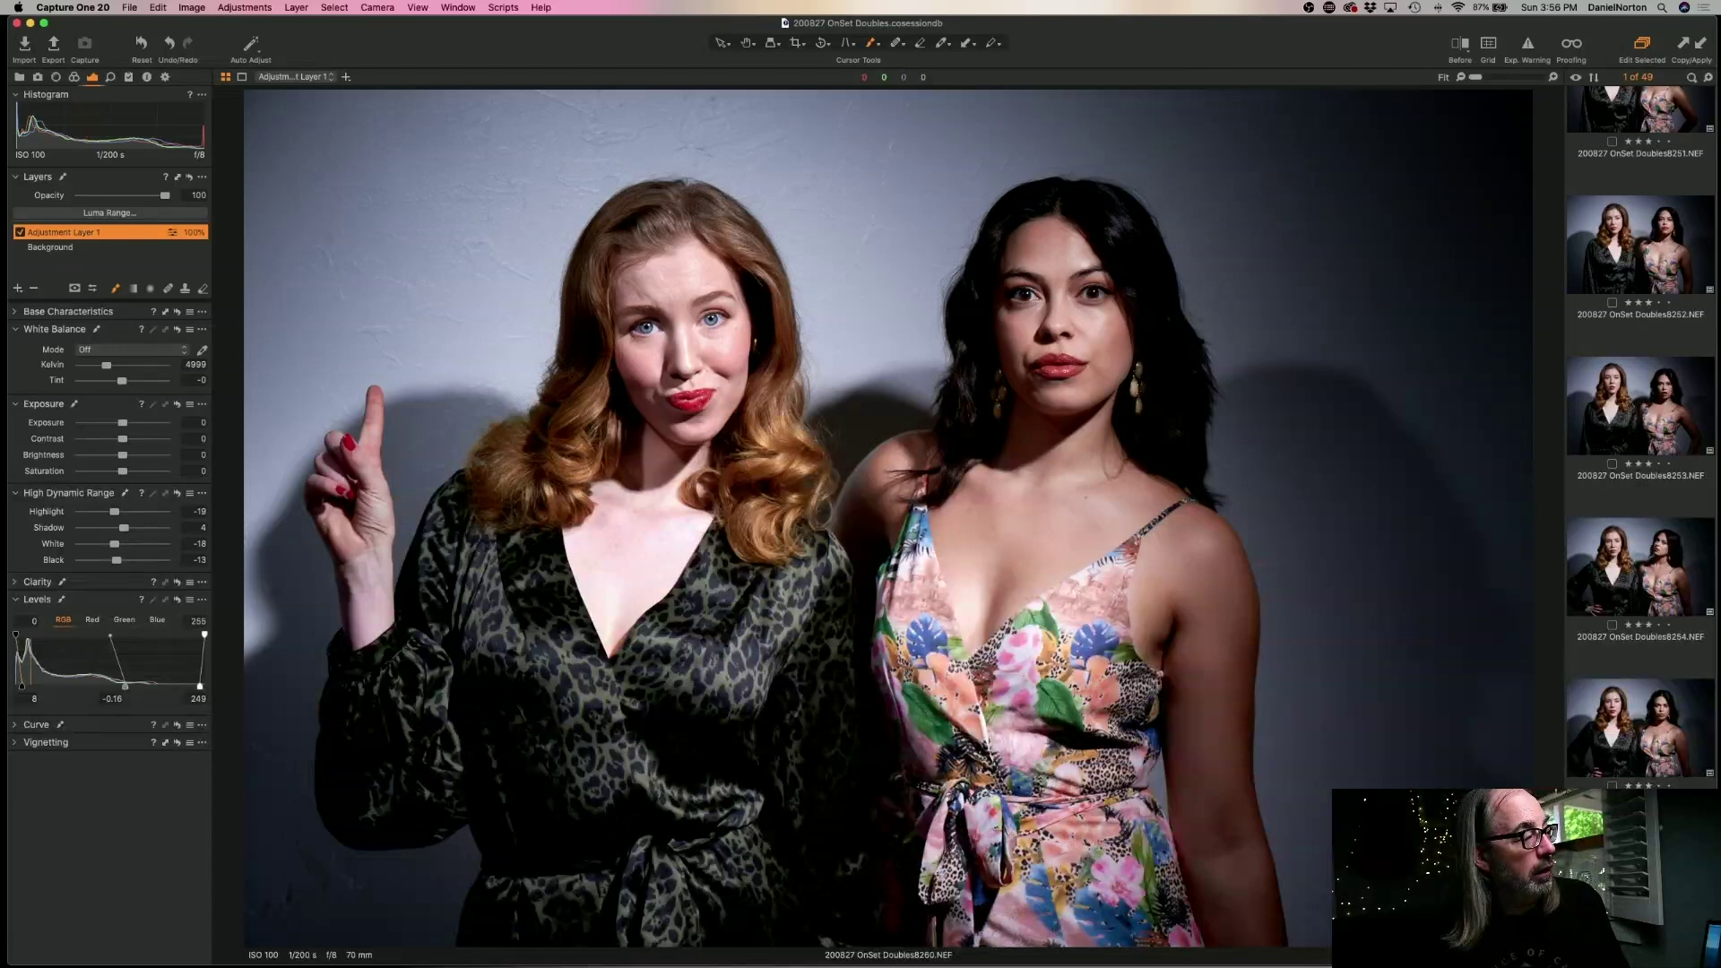
- Compare 200827 OnSet Doubles8261.NEF with 8262.NEF and return to 8261.NEF
scroll(1625, 466, "down", 8)
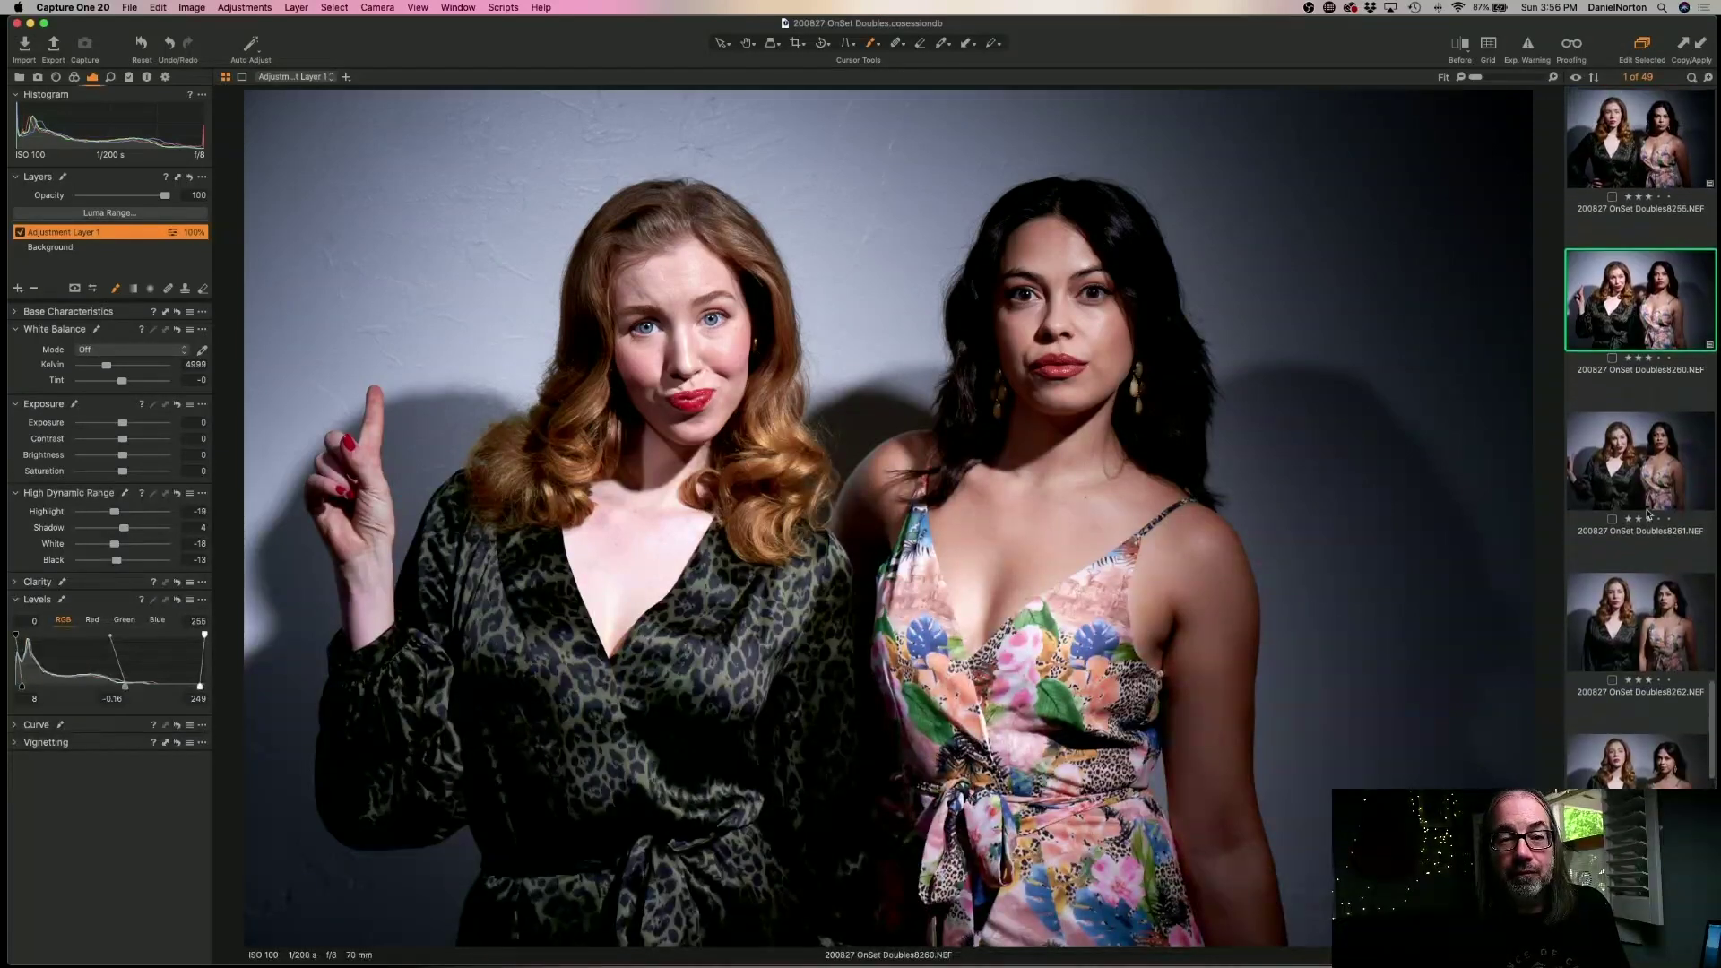
left_click(1624, 466)
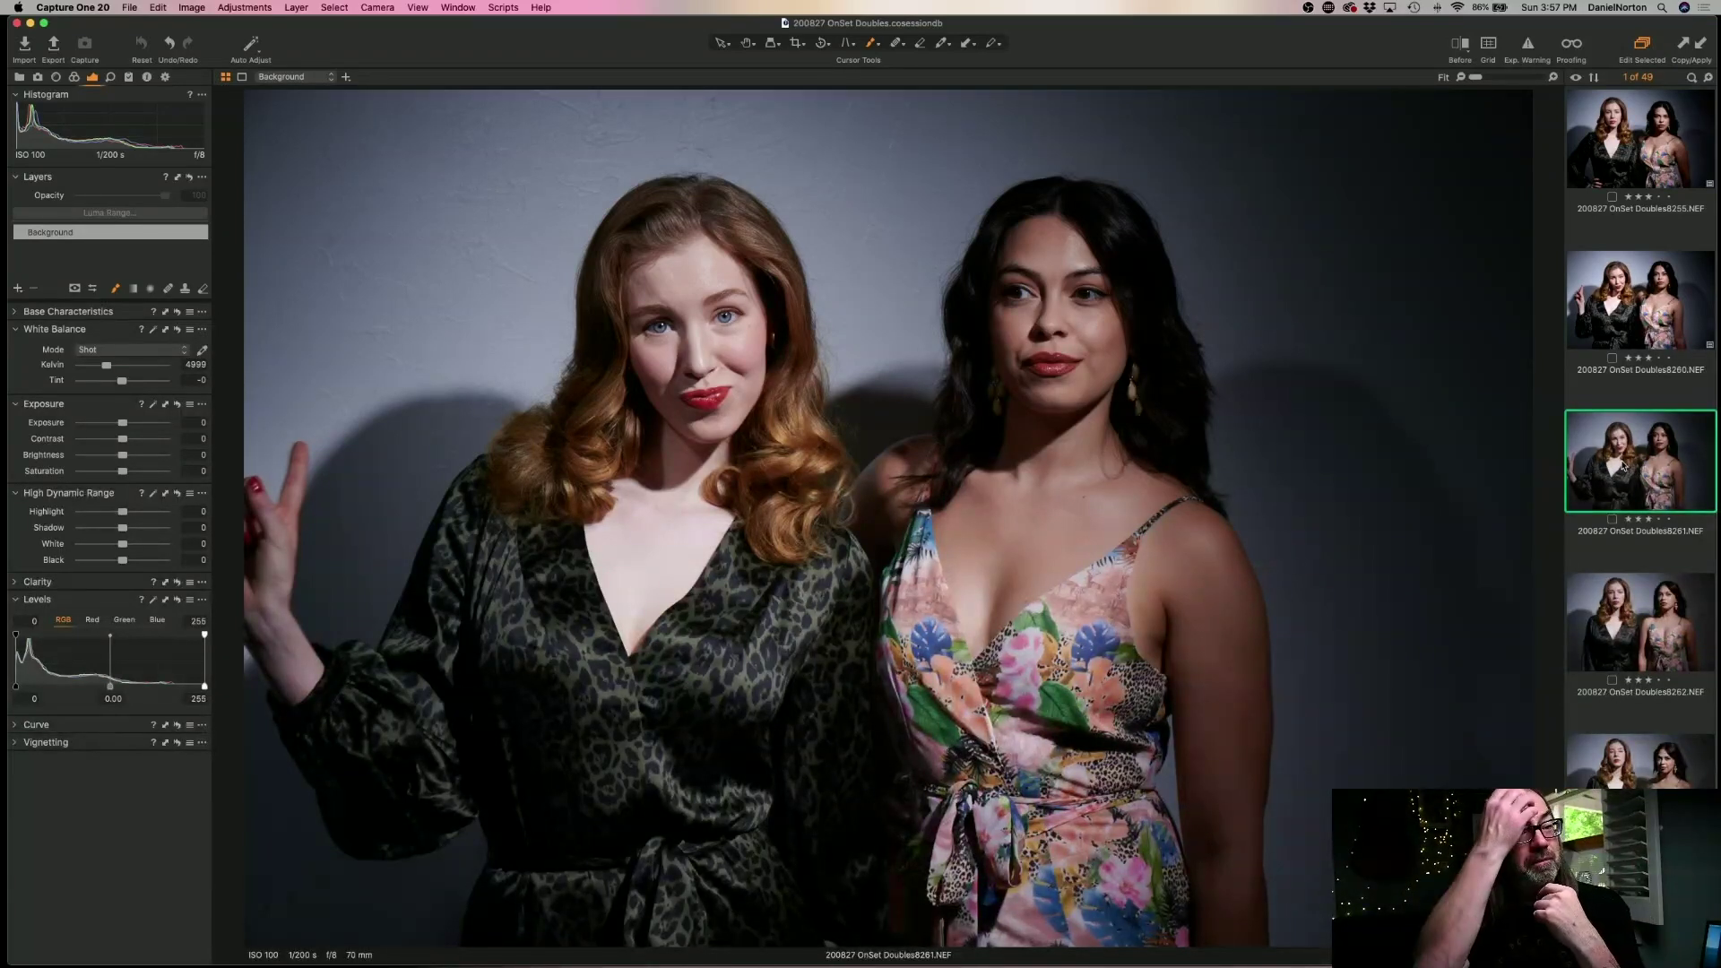
left_click(1619, 614)
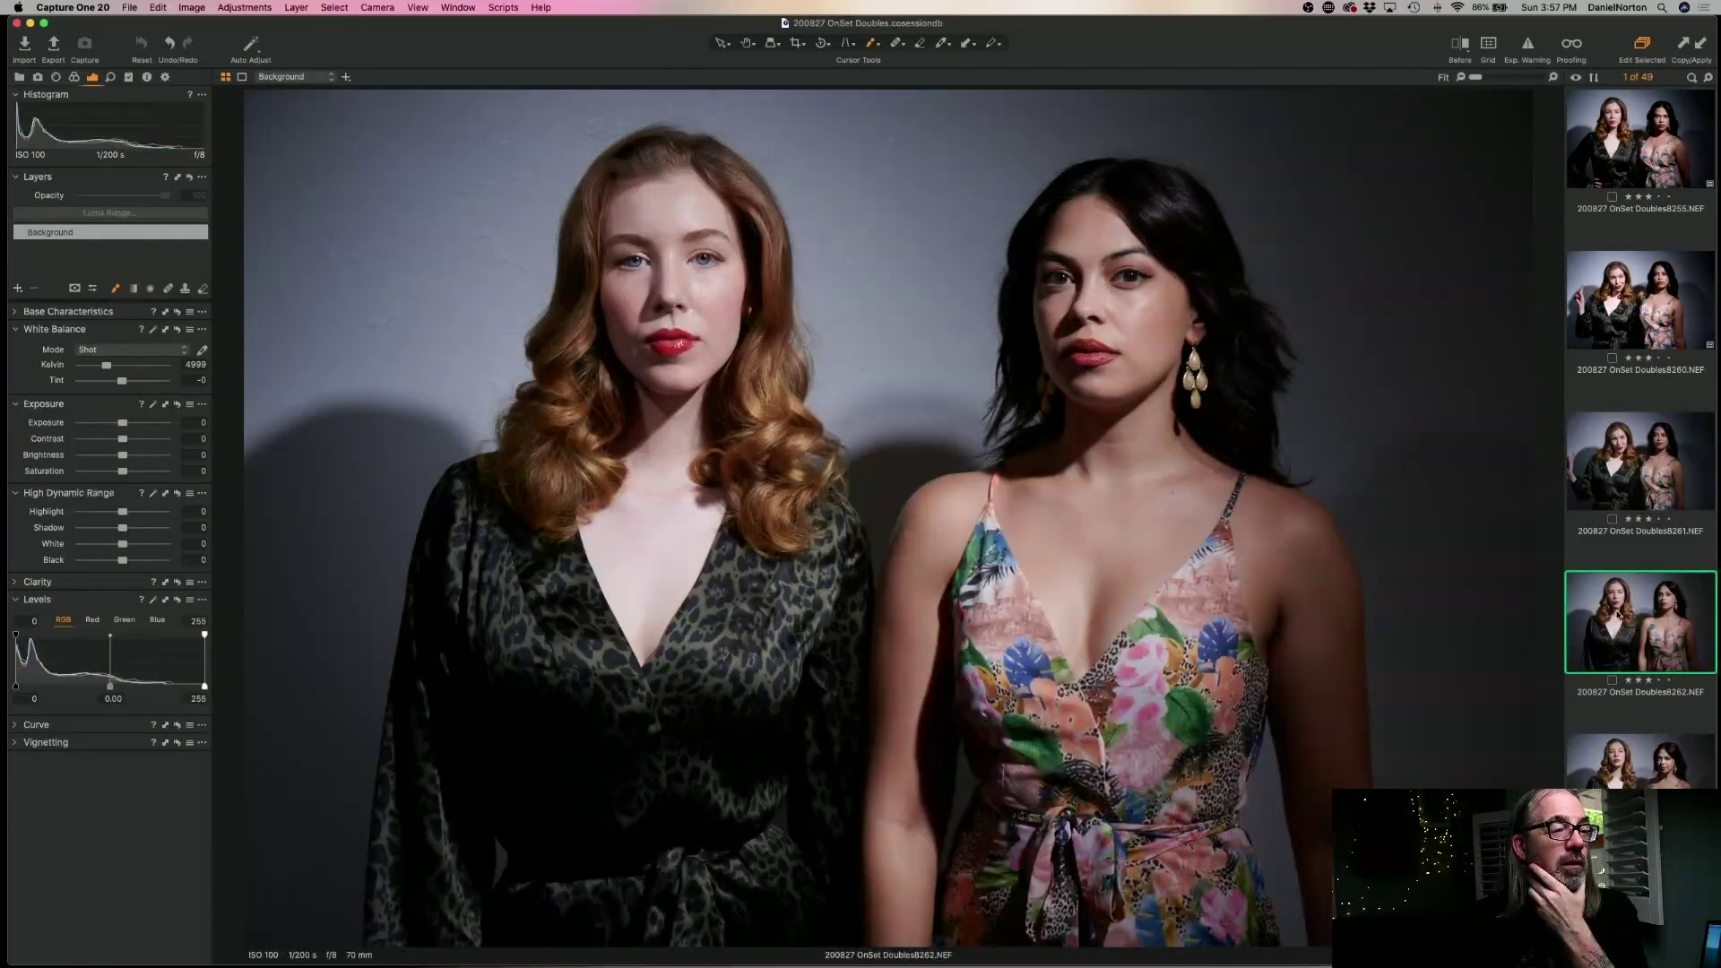
left_click(1609, 488)
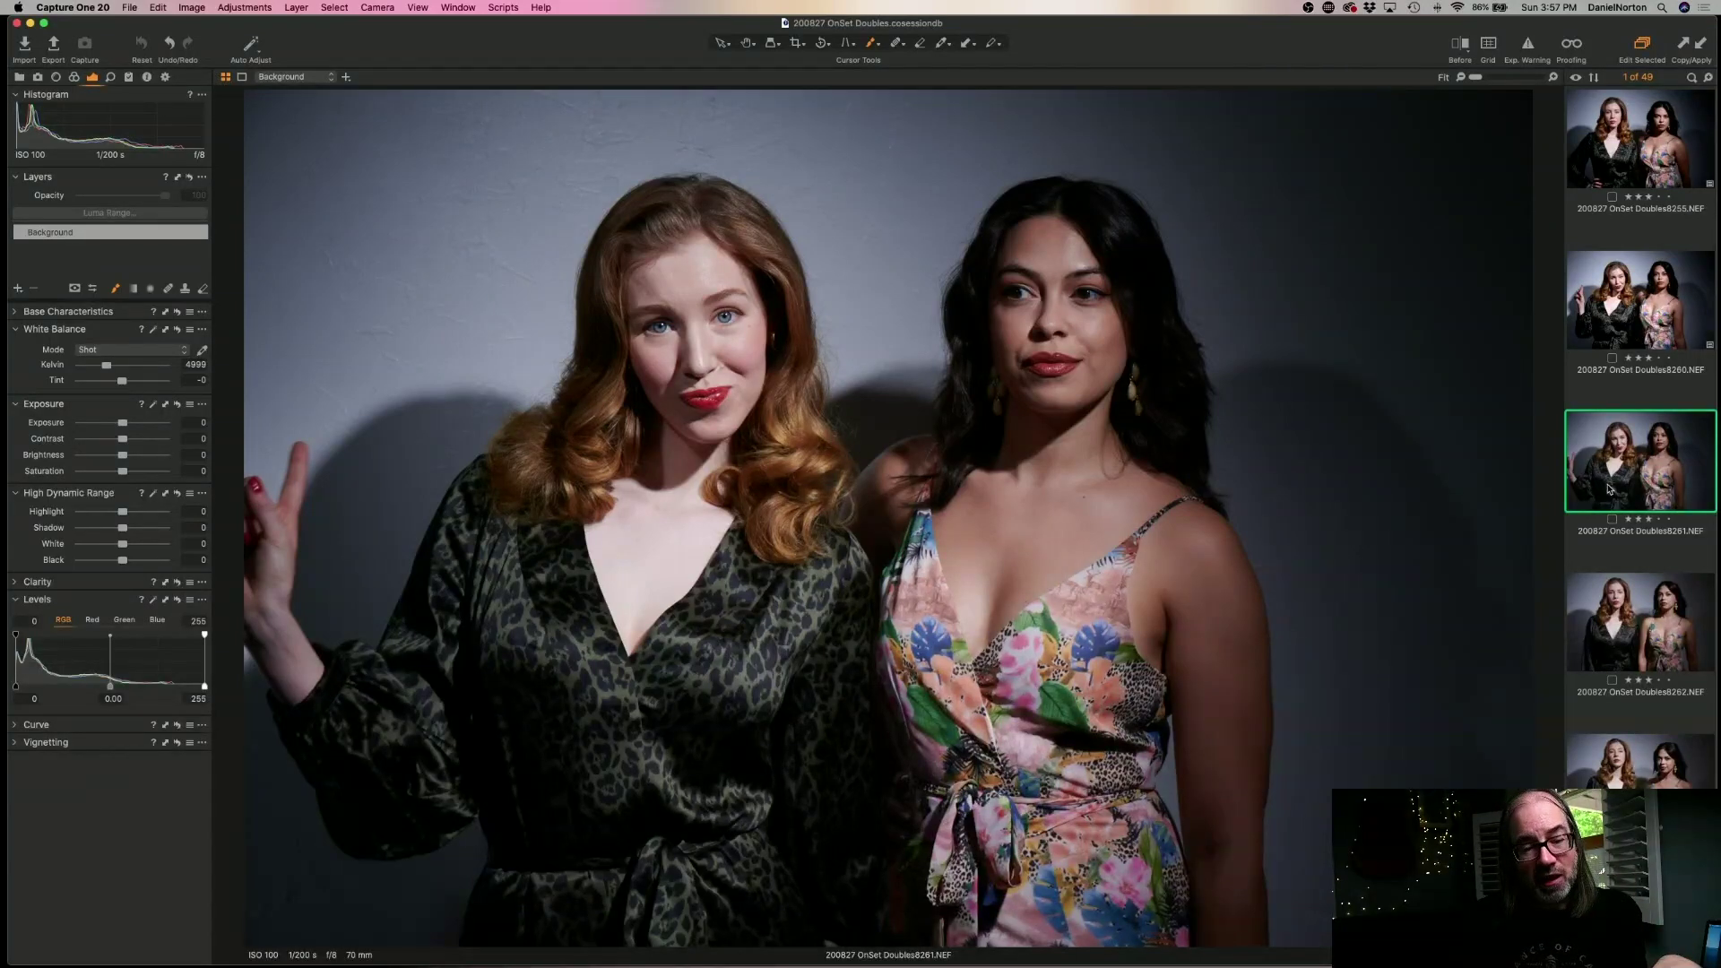
- Compare 200827 OnSet Doubles8261.NEF repeatedly with its neighbouring frames to judge expressions and poses
key("Down")
key("Up")
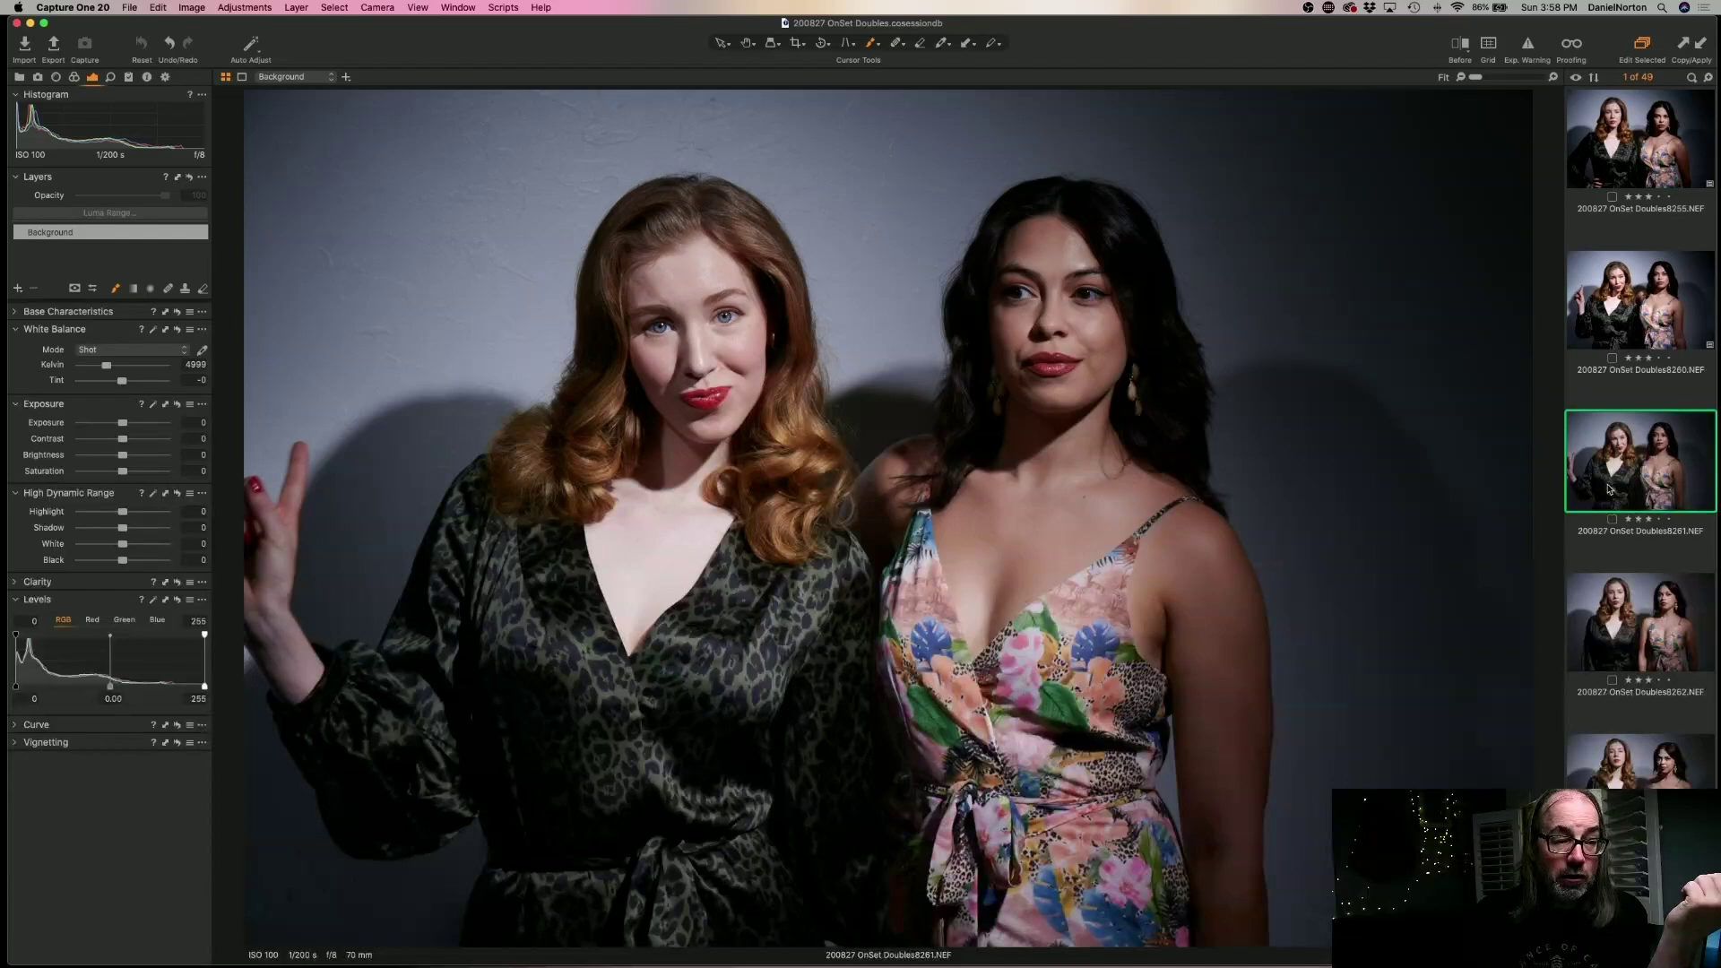
key("Up")
key("Down")
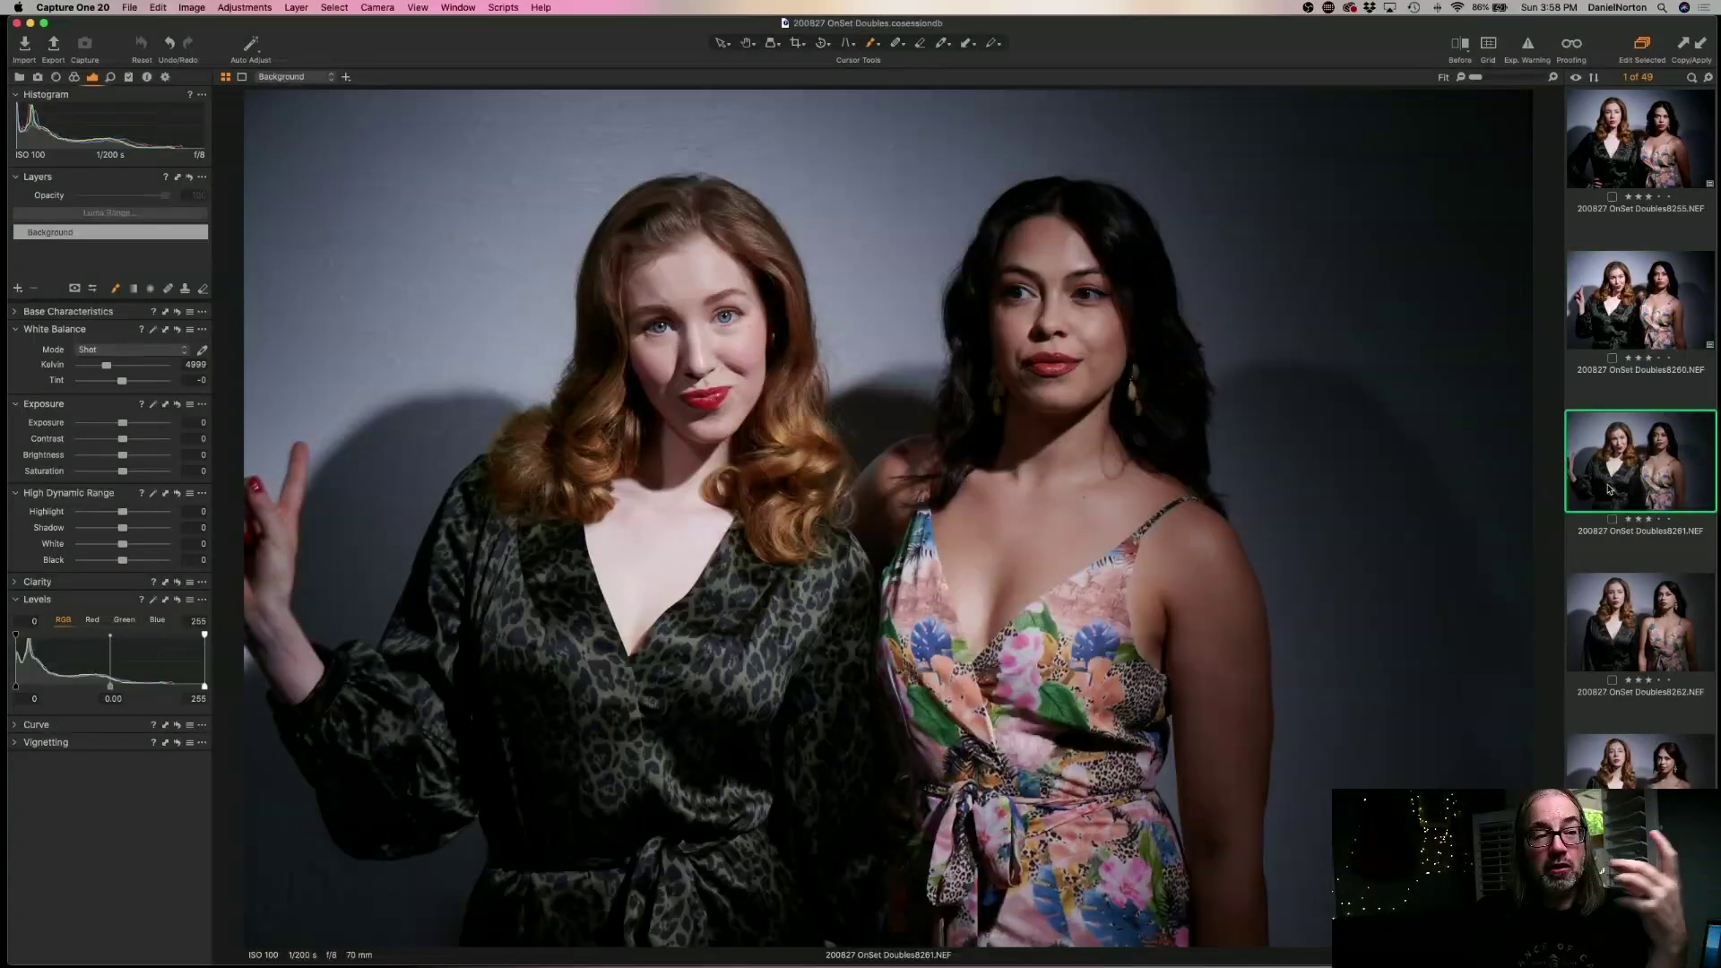
key("Down")
key("Up")
key("Down")
key("Up")
key("Down")
key("Up")
key("Down")
key("Up")
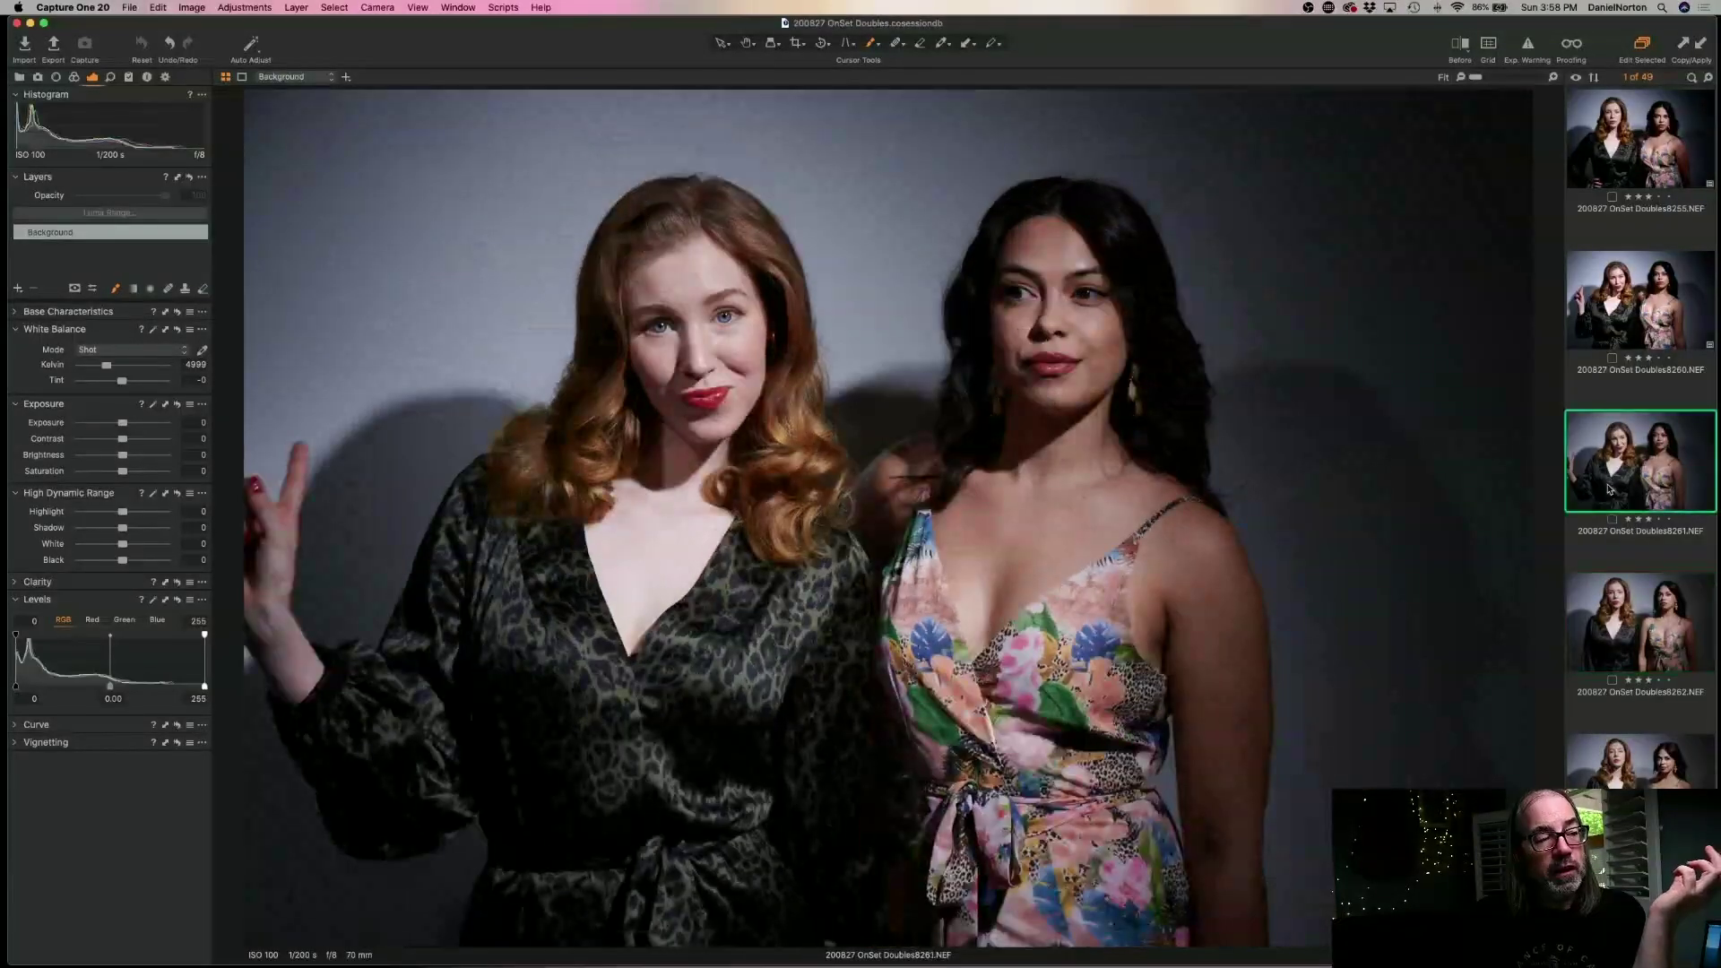
key("Down")
key("Up")
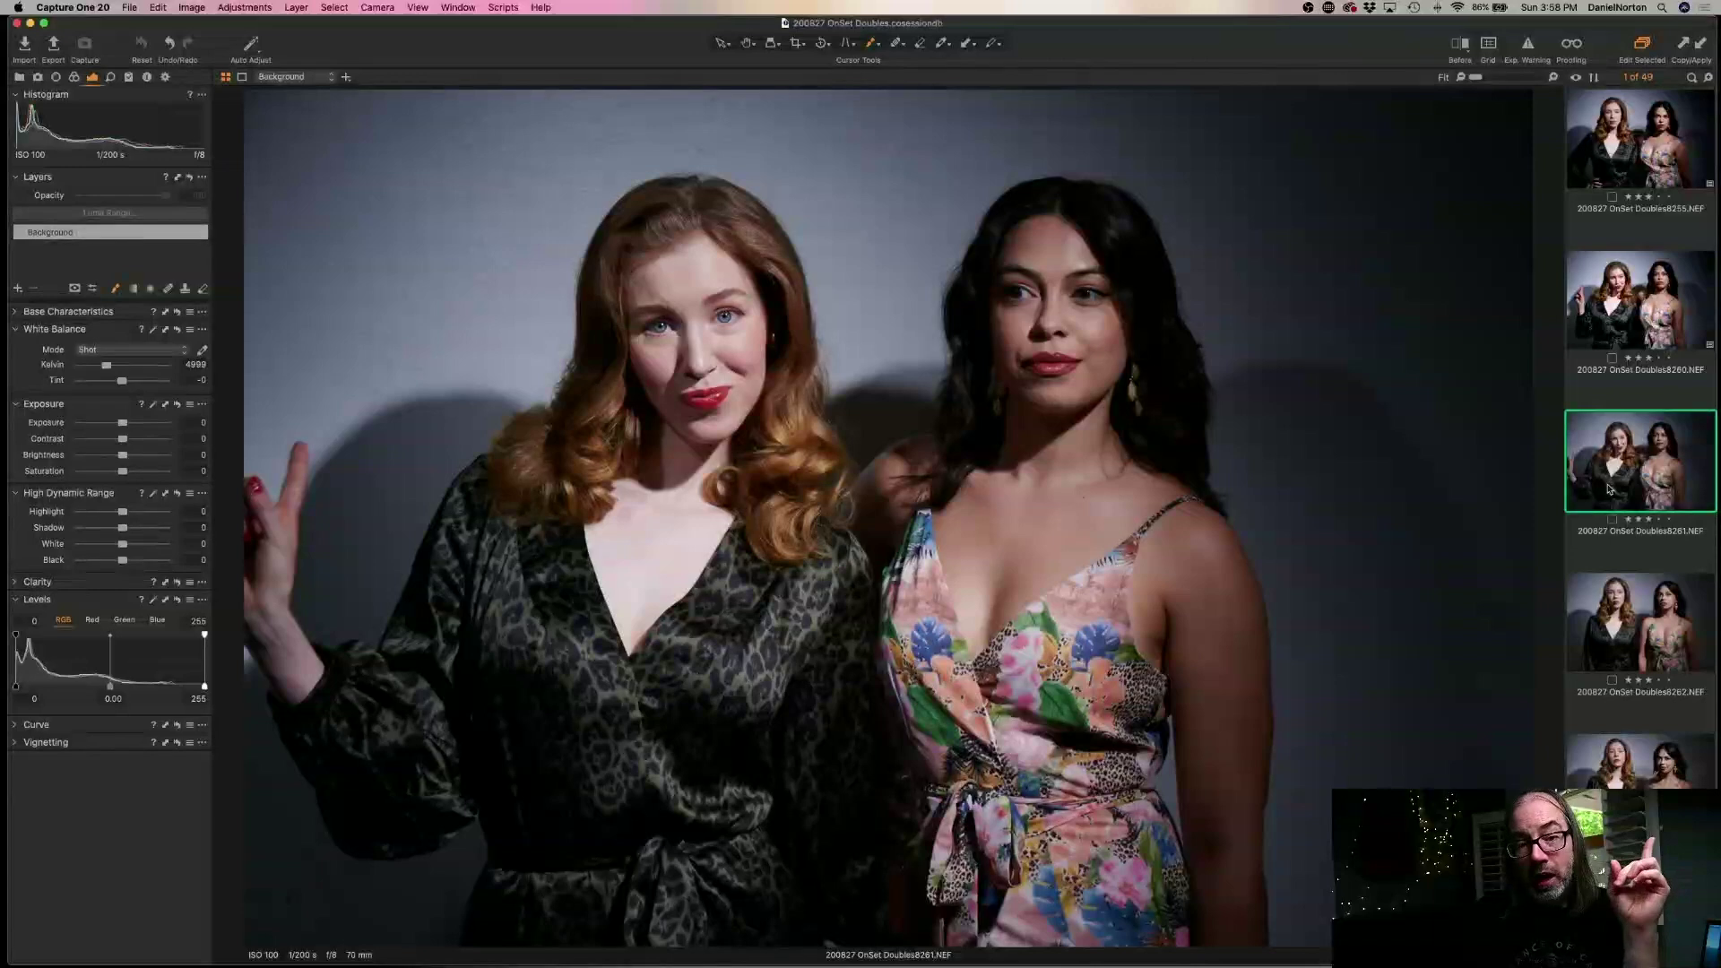
- Check 200827 OnSet Doubles8261.NEF against the edited 8260.NEF and remove 8261.NEF from the set
key("Up")
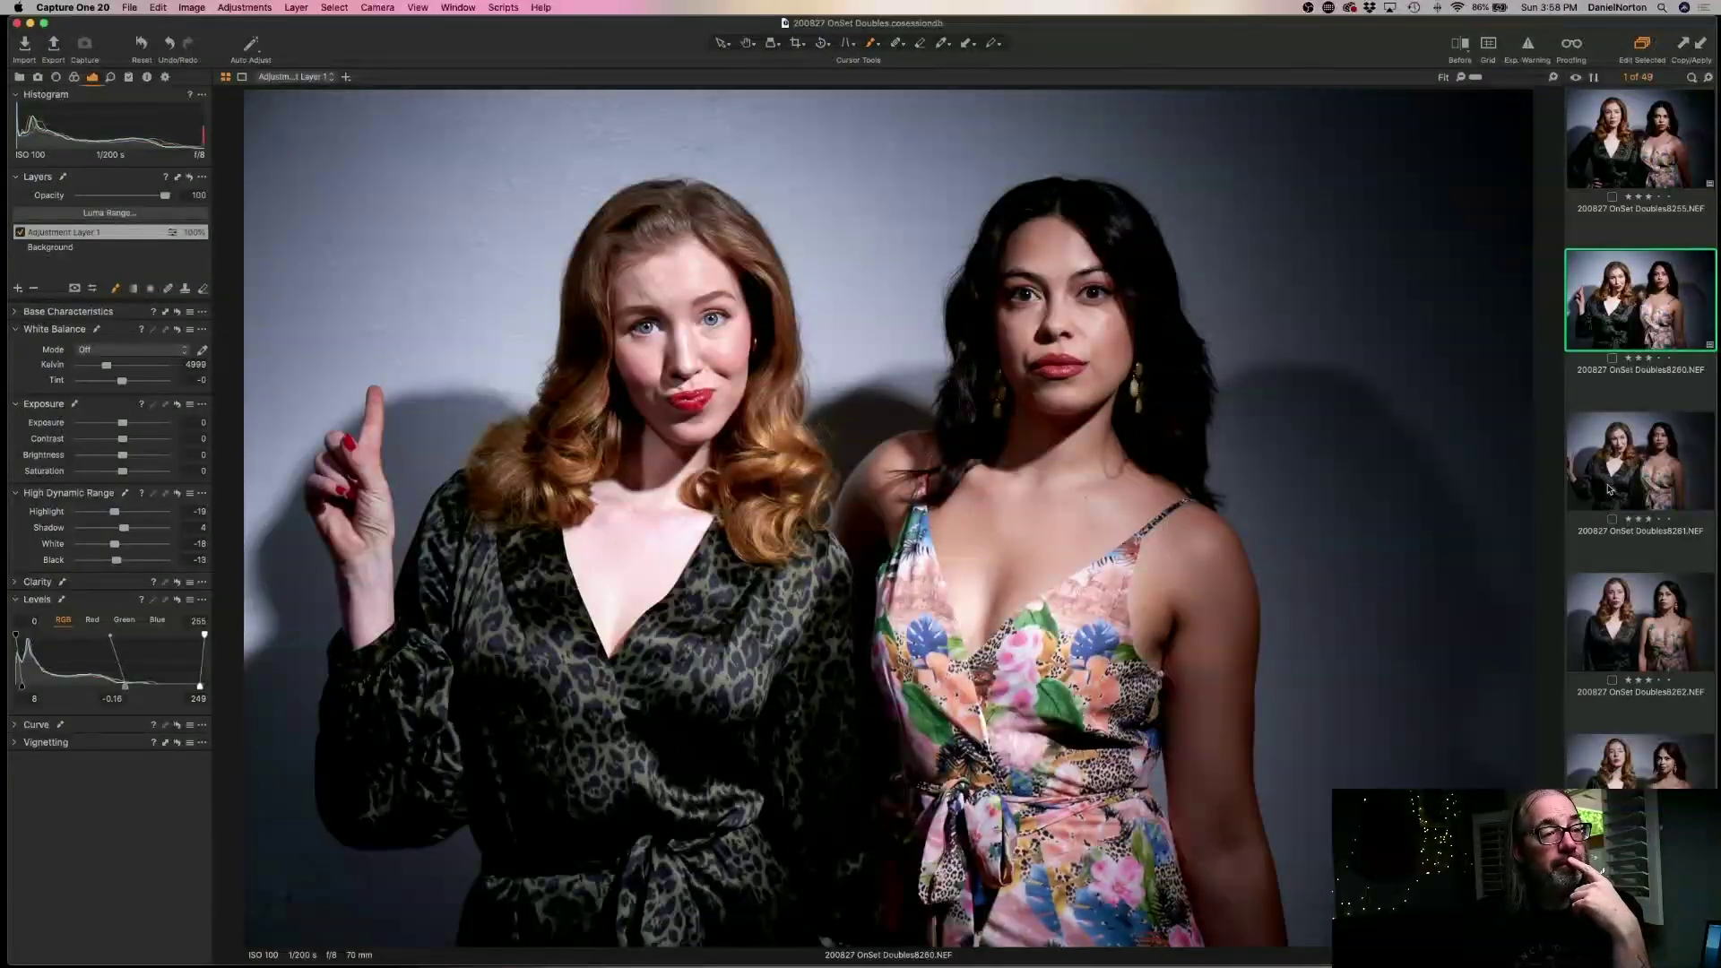
key("Down")
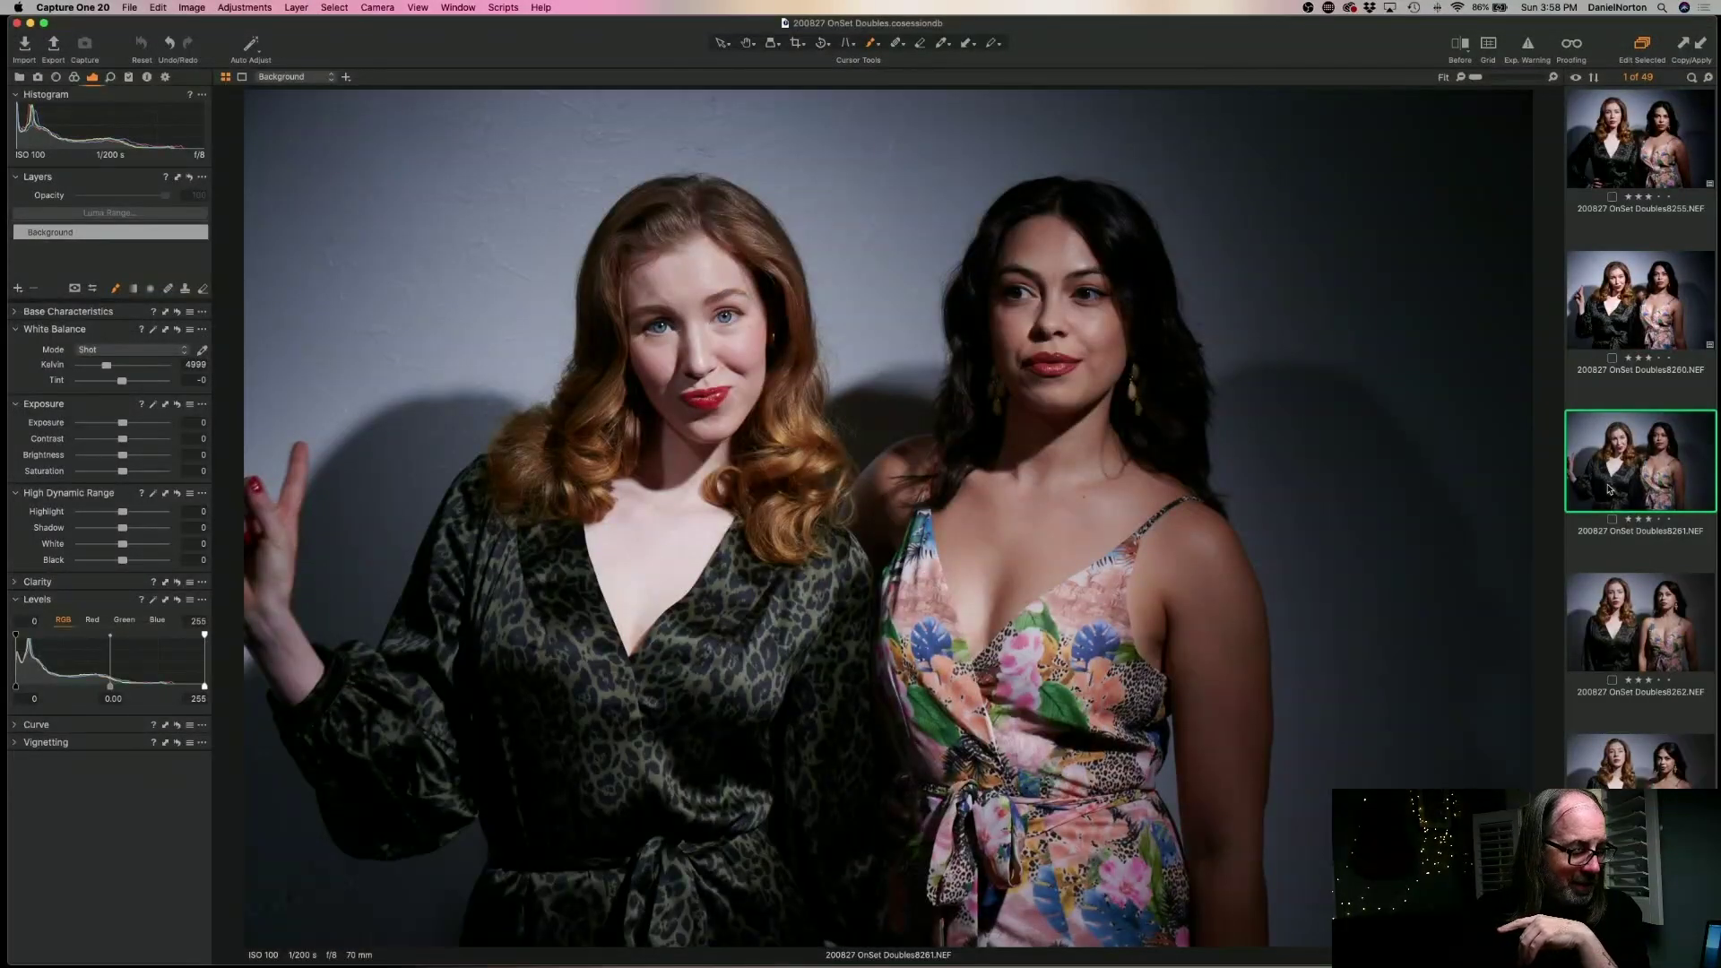
key("Delete")
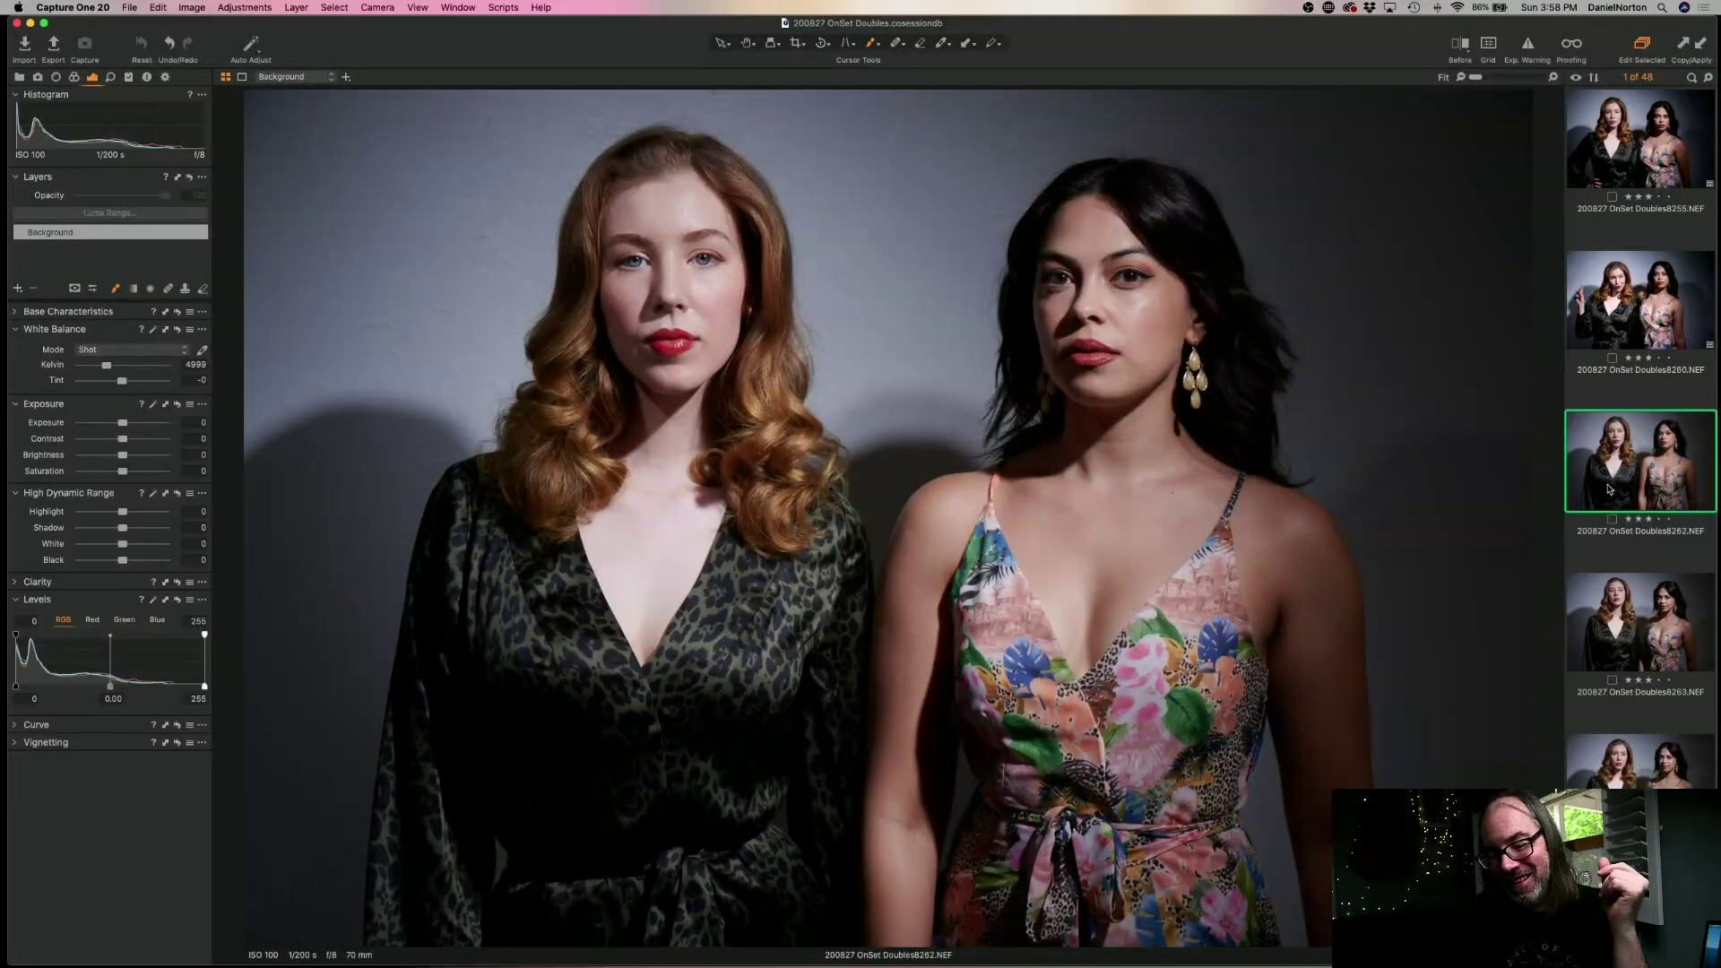